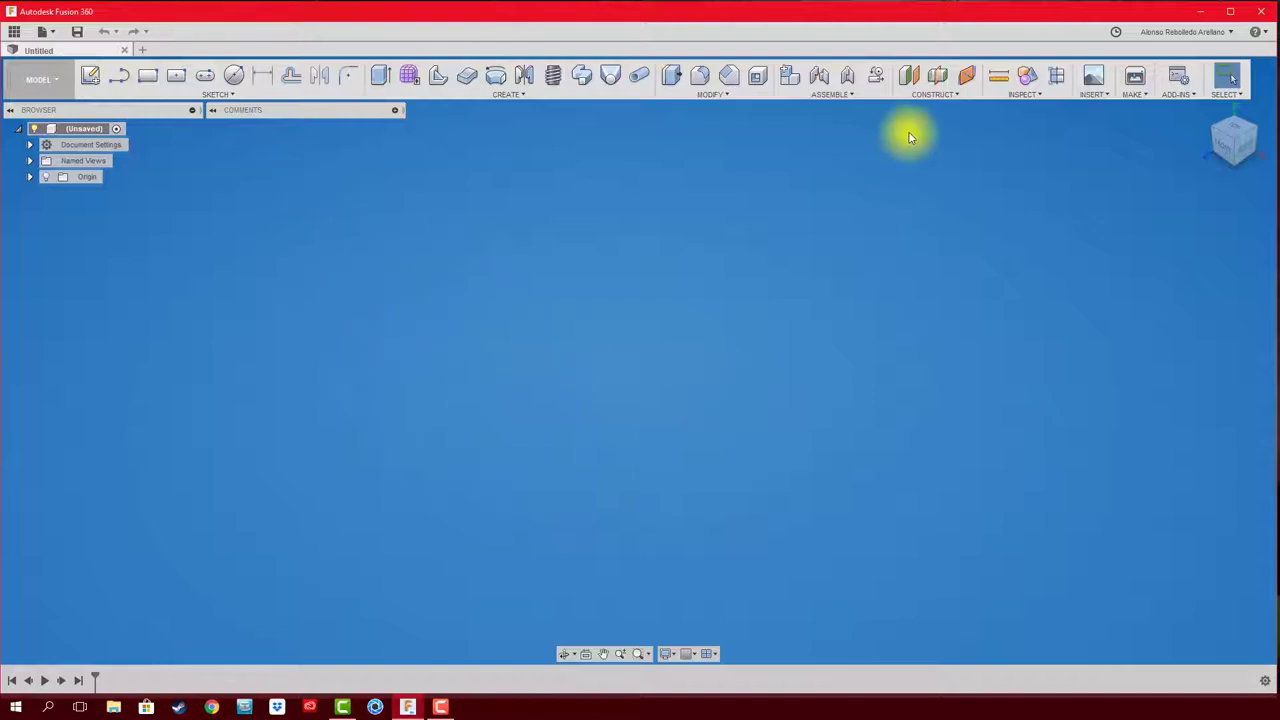
# Step: Create a new component under the root, name it BASE, and start a sketch in it
pyautogui.rightClick(97, 128)
pyautogui.click(117, 138)
pyautogui.click(125, 193)
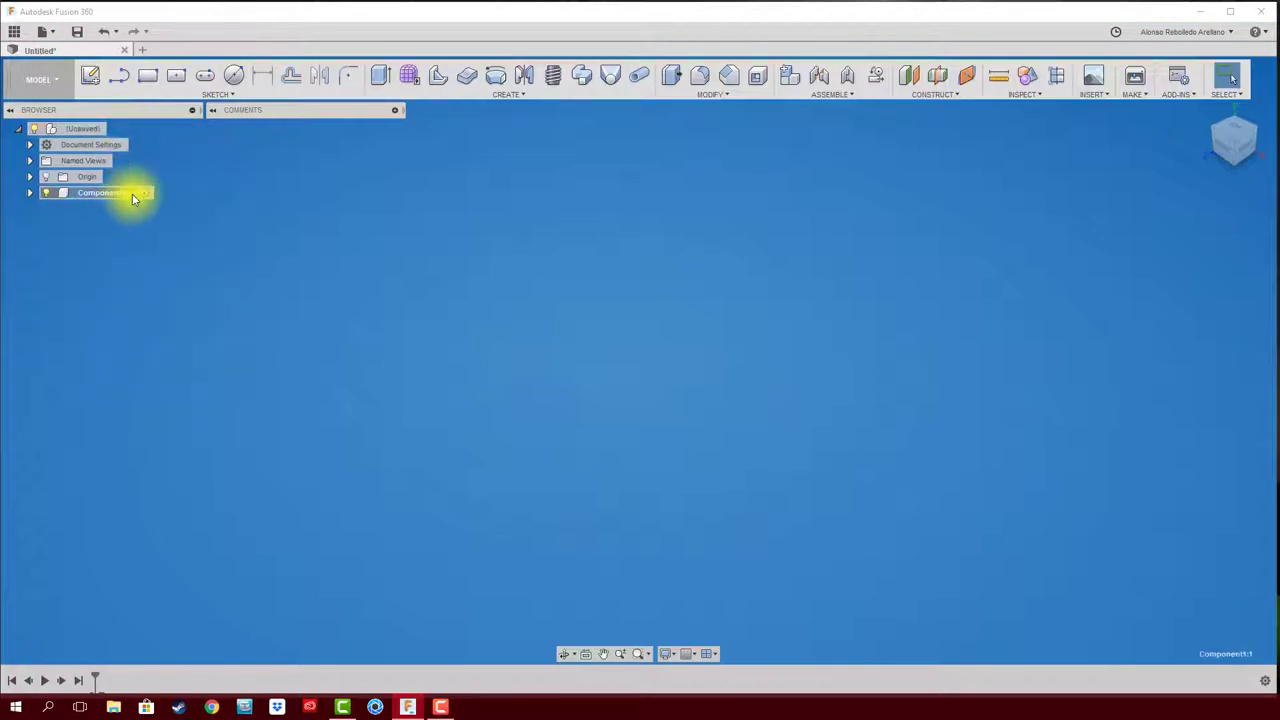
pyautogui.click(131, 193)
pyautogui.write('BASE')
pyautogui.press('Return')
pyautogui.click(99, 80)
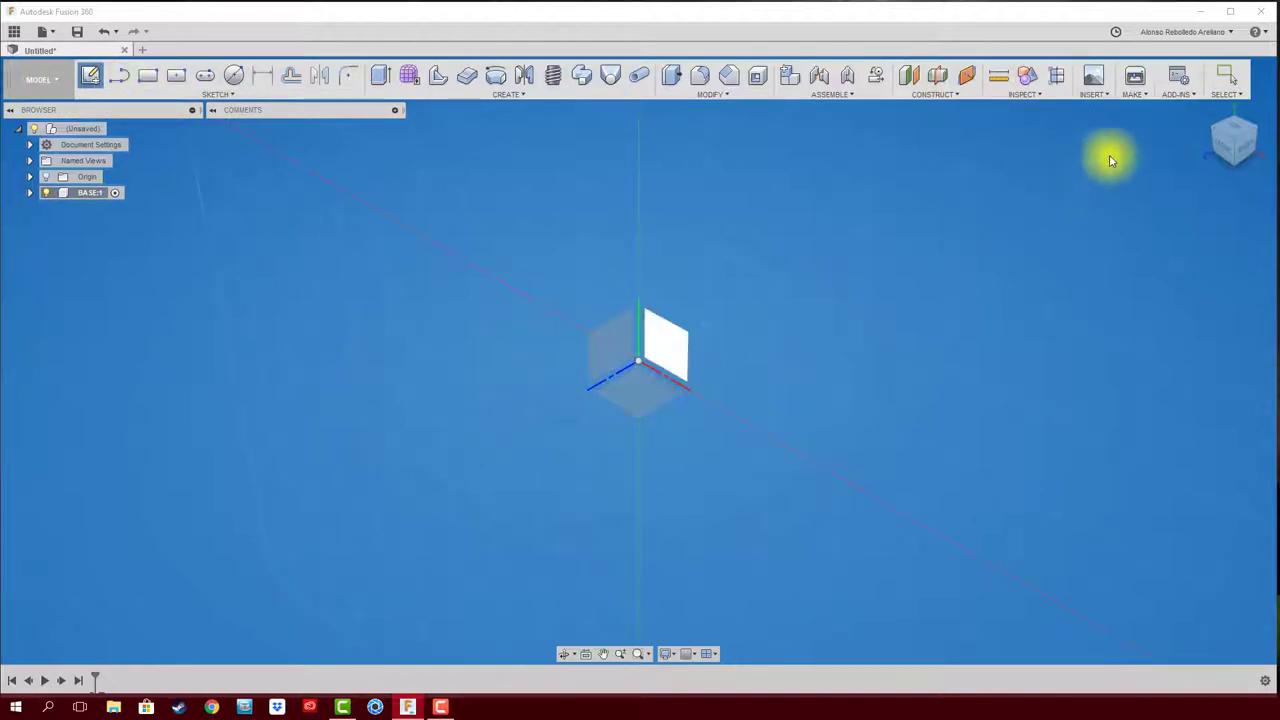
# Step: Draw a center rectangle from the origin on the horizontal XZ ground plane
pyautogui.click(651, 397)
pyautogui.click(176, 75)
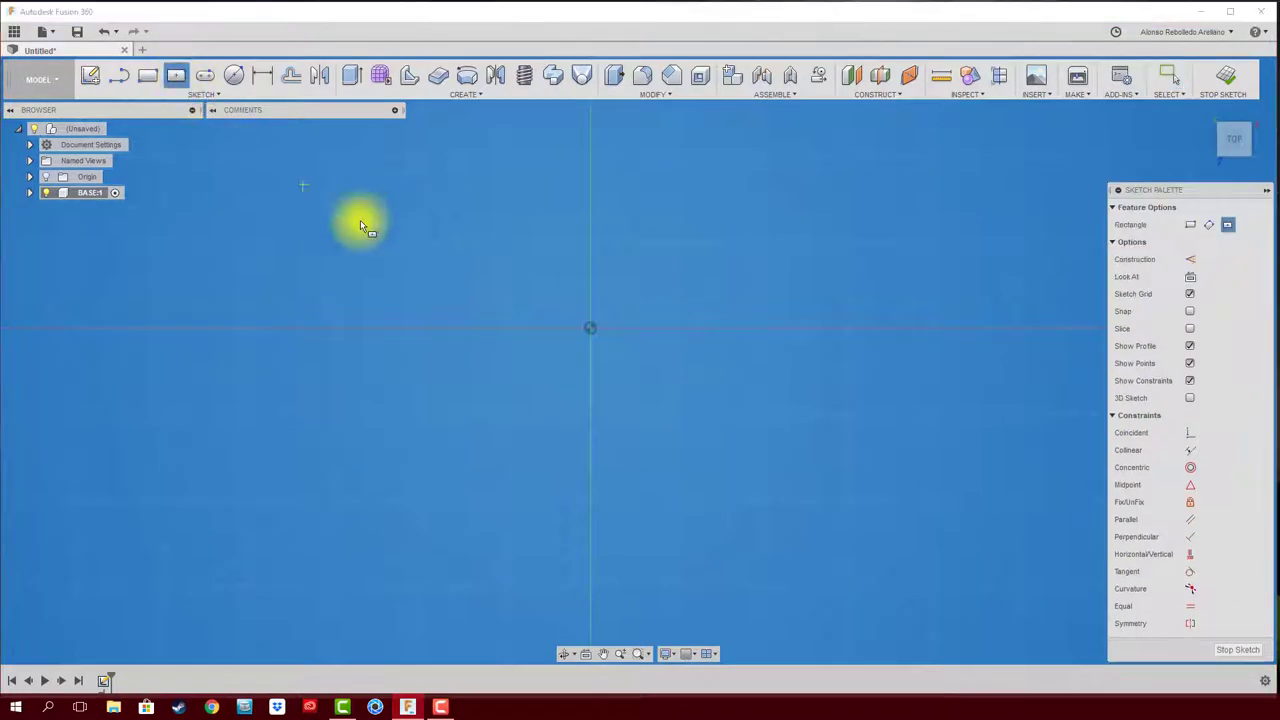
pyautogui.click(591, 330)
pyautogui.click(817, 514)
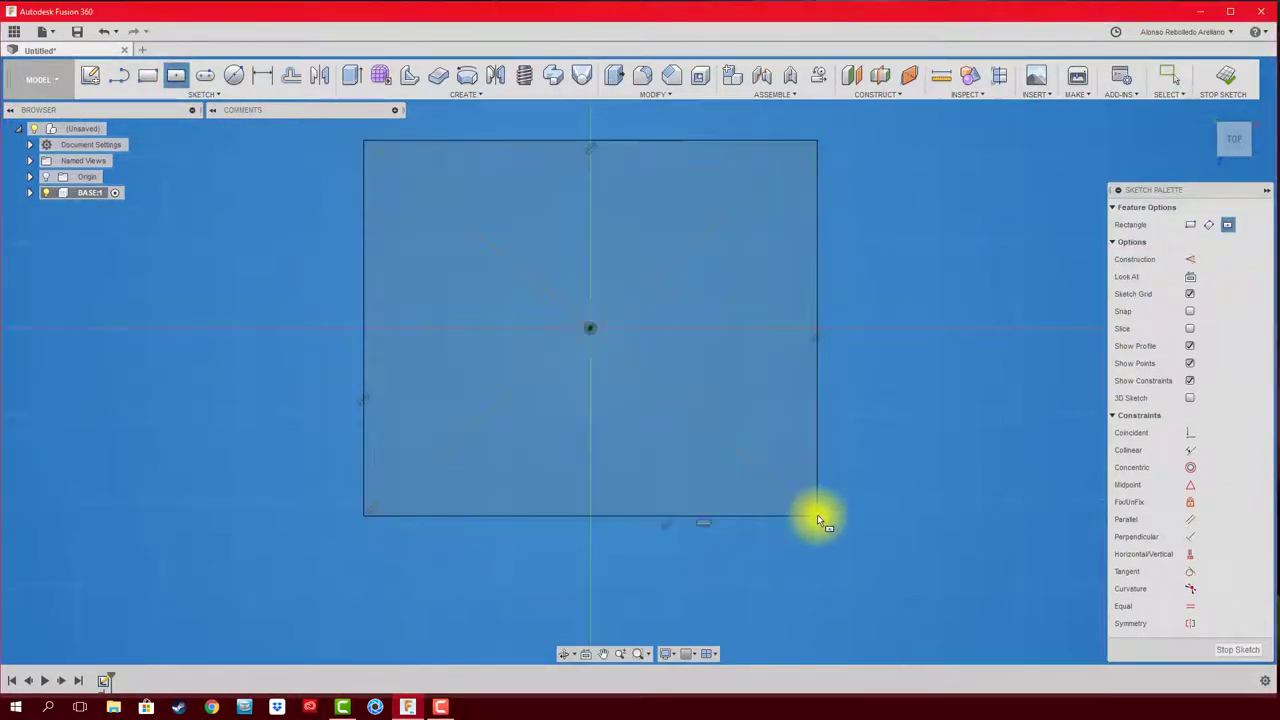
# Step: Dimension the rectangle to 200 × 200 mm and finish the sketch
pyautogui.press('d')
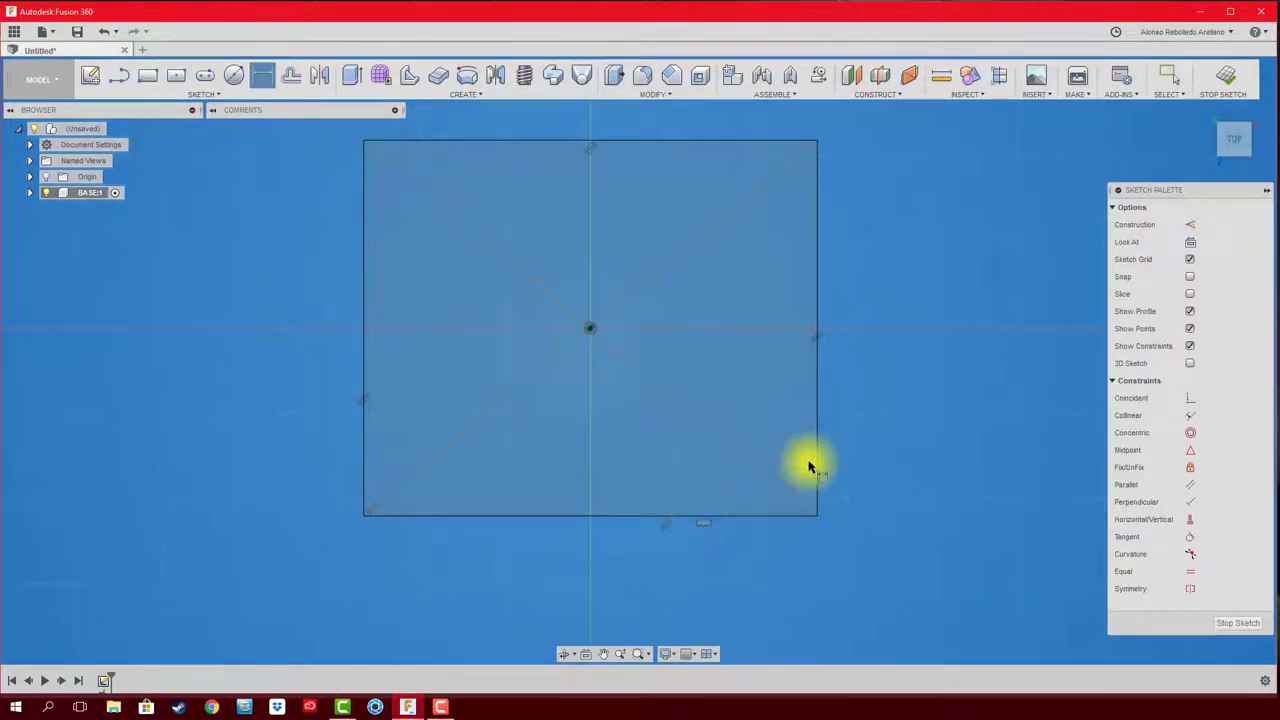
pyautogui.click(816, 458)
pyautogui.click(913, 410)
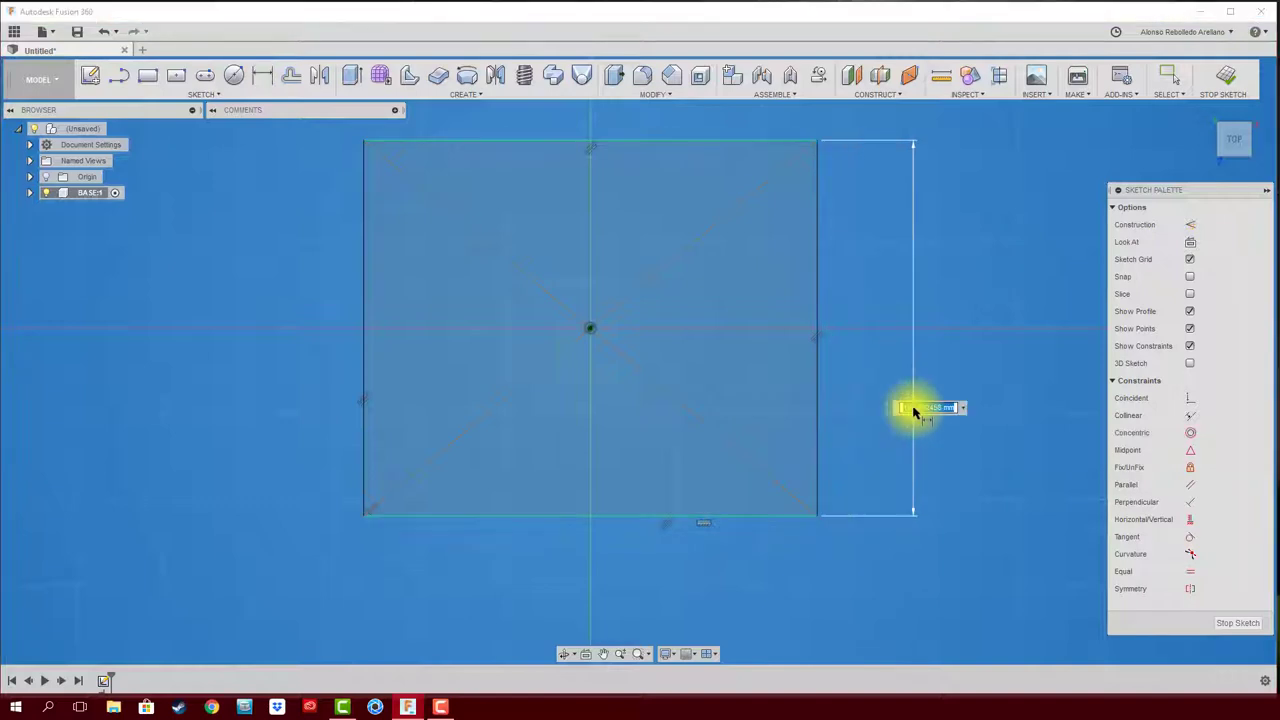
pyautogui.write('200')
pyautogui.press('Return')
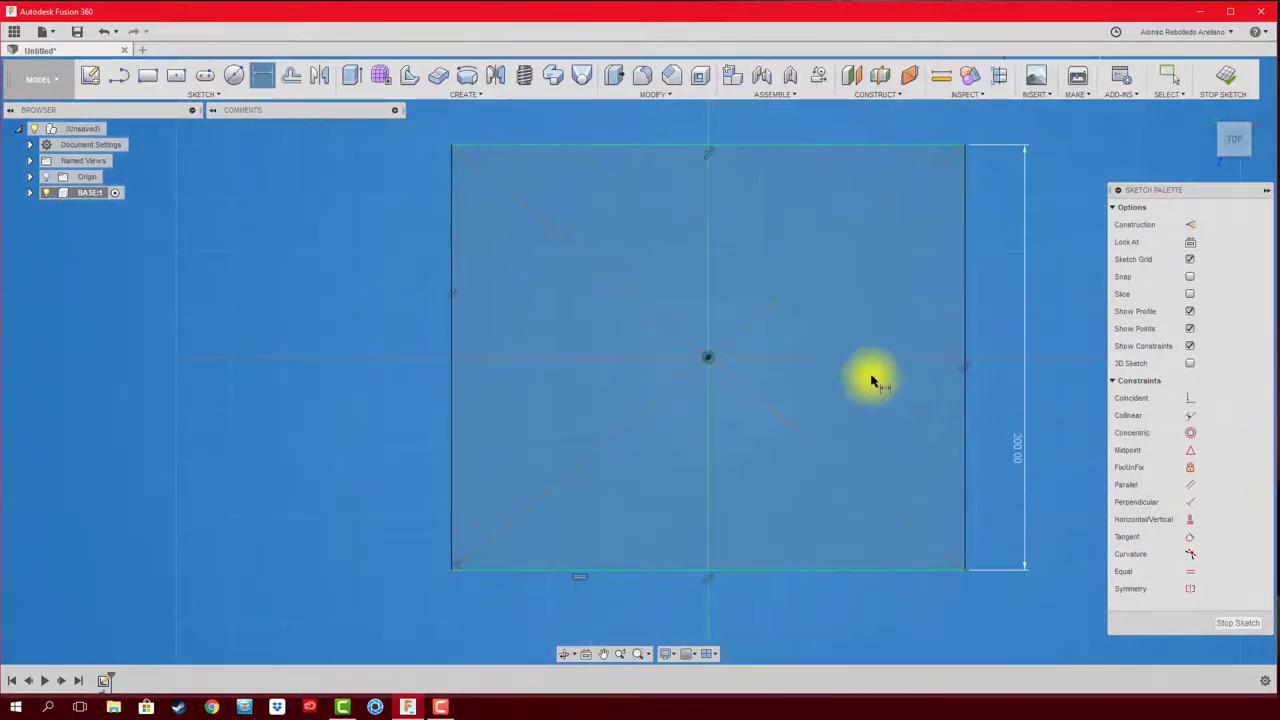
pyautogui.click(769, 511)
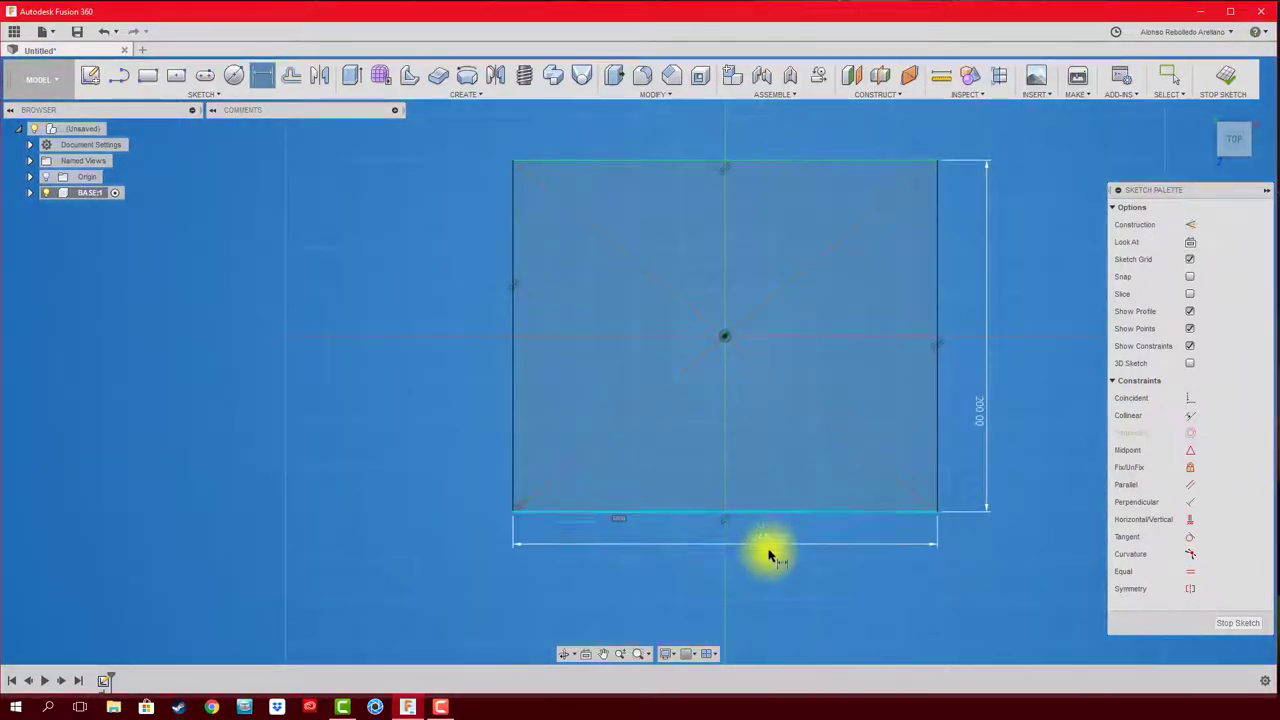
pyautogui.click(769, 557)
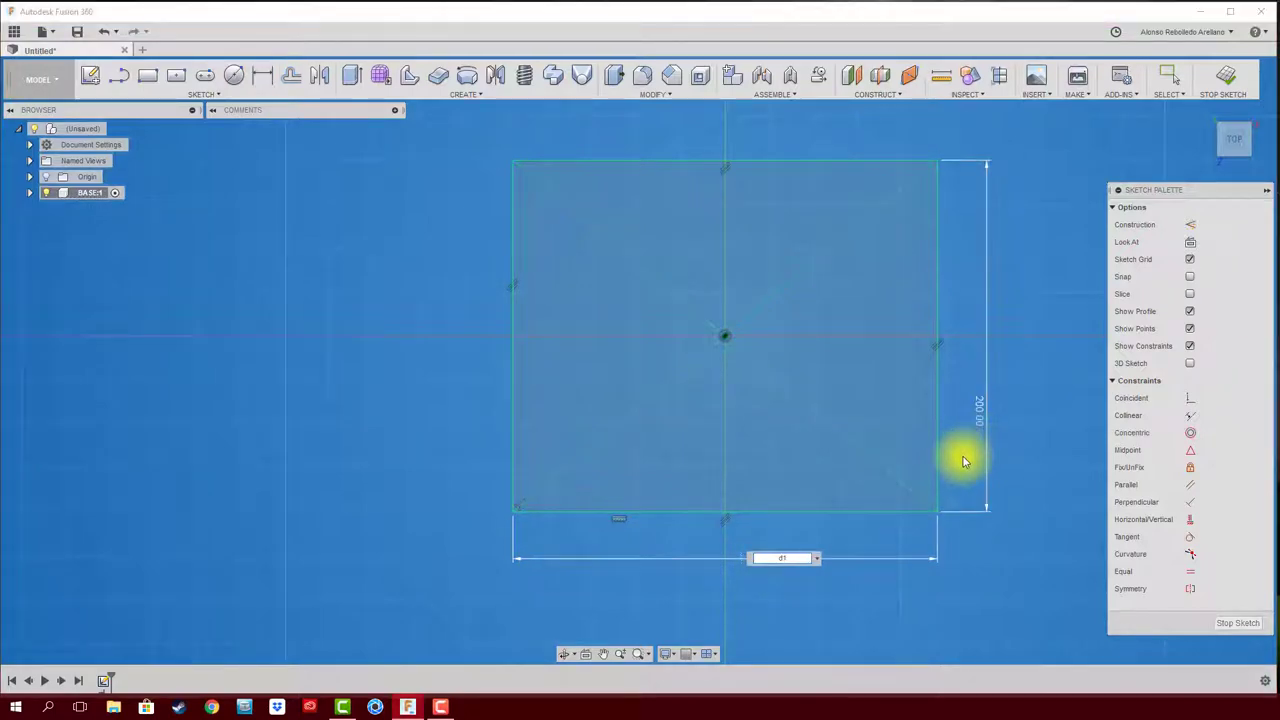
pyautogui.press('Return')
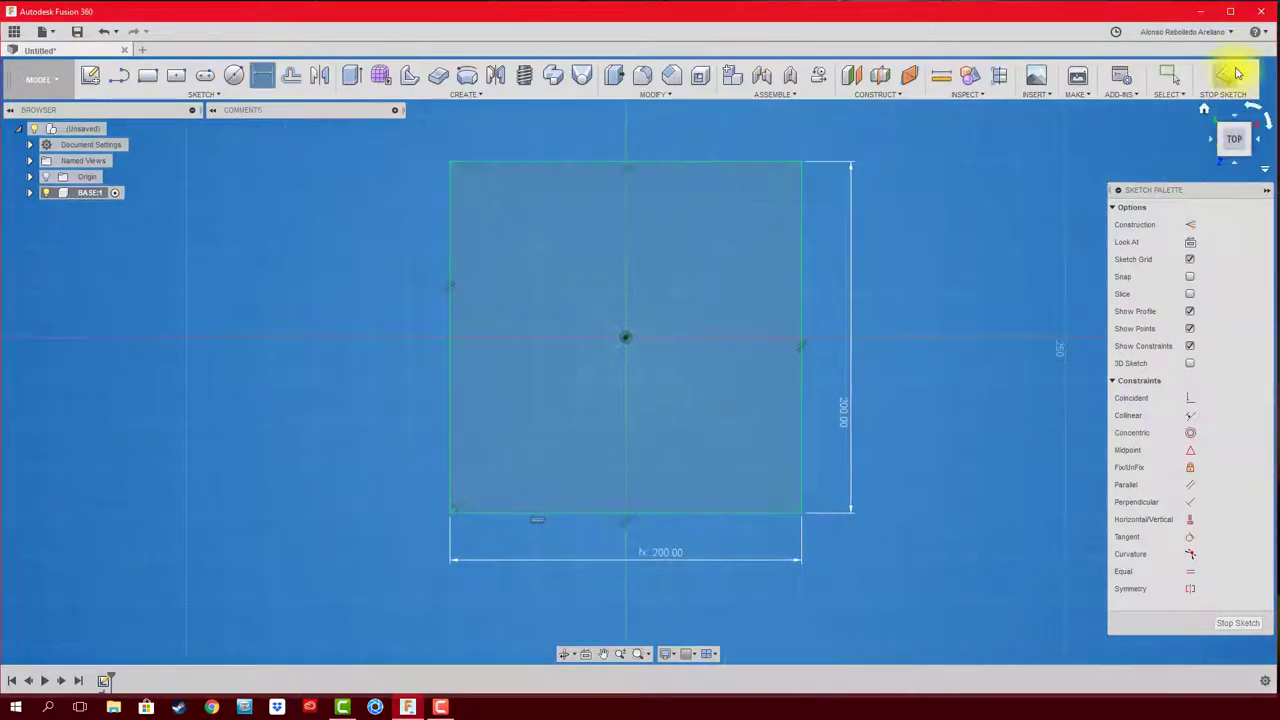
pyautogui.click(1238, 73)
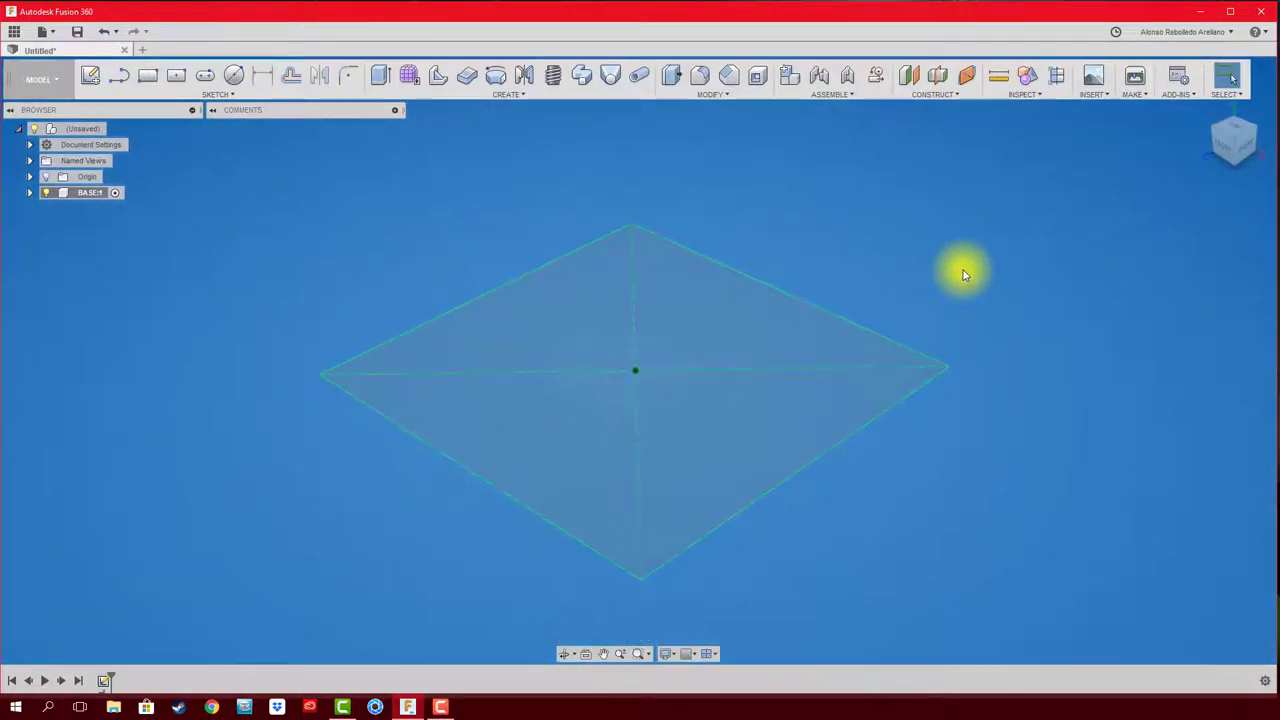
# Step: Extrude the square profile 10 mm into a solid plate
pyautogui.press('e')
pyautogui.click(743, 432)
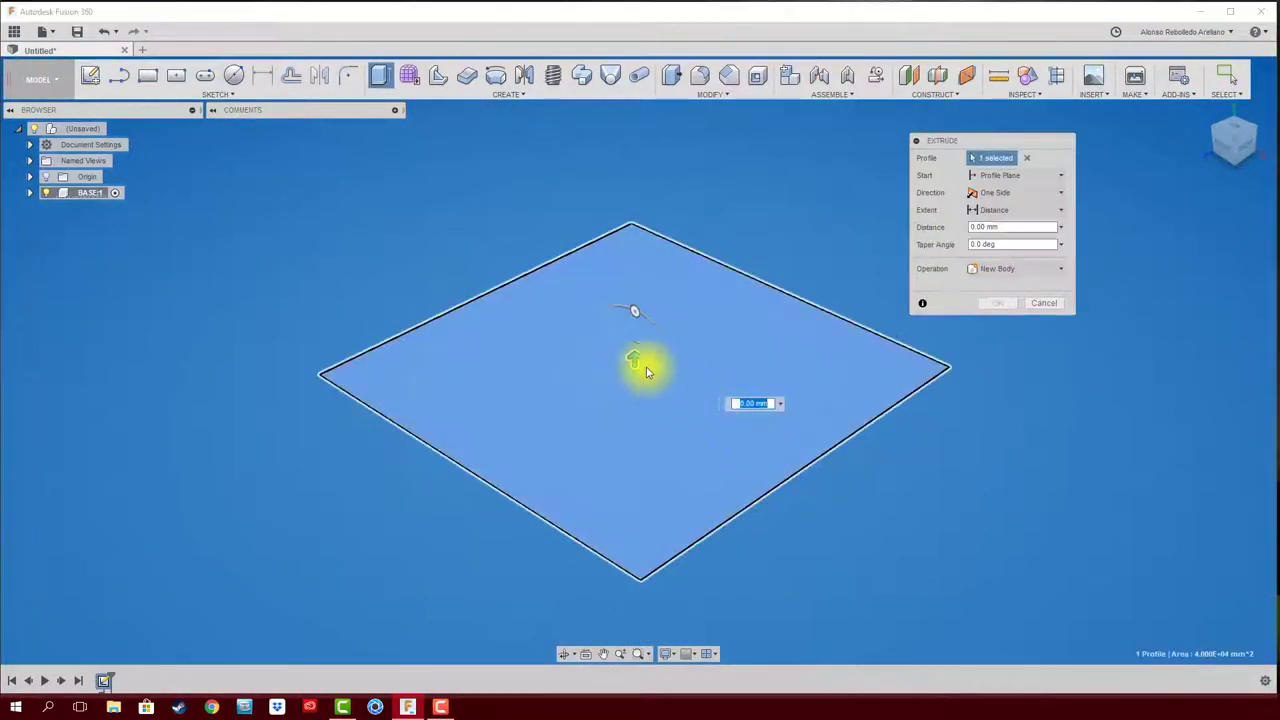
pyautogui.click(1015, 227)
pyautogui.write('10')
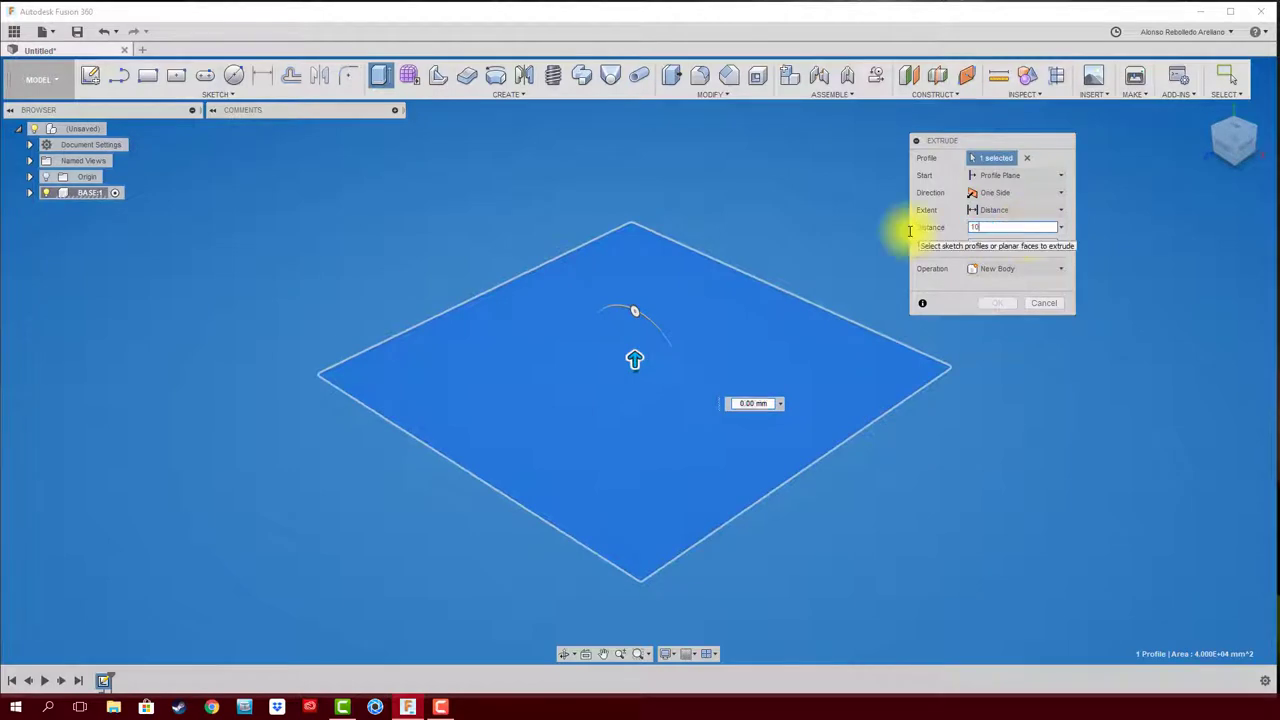
pyautogui.click(998, 303)
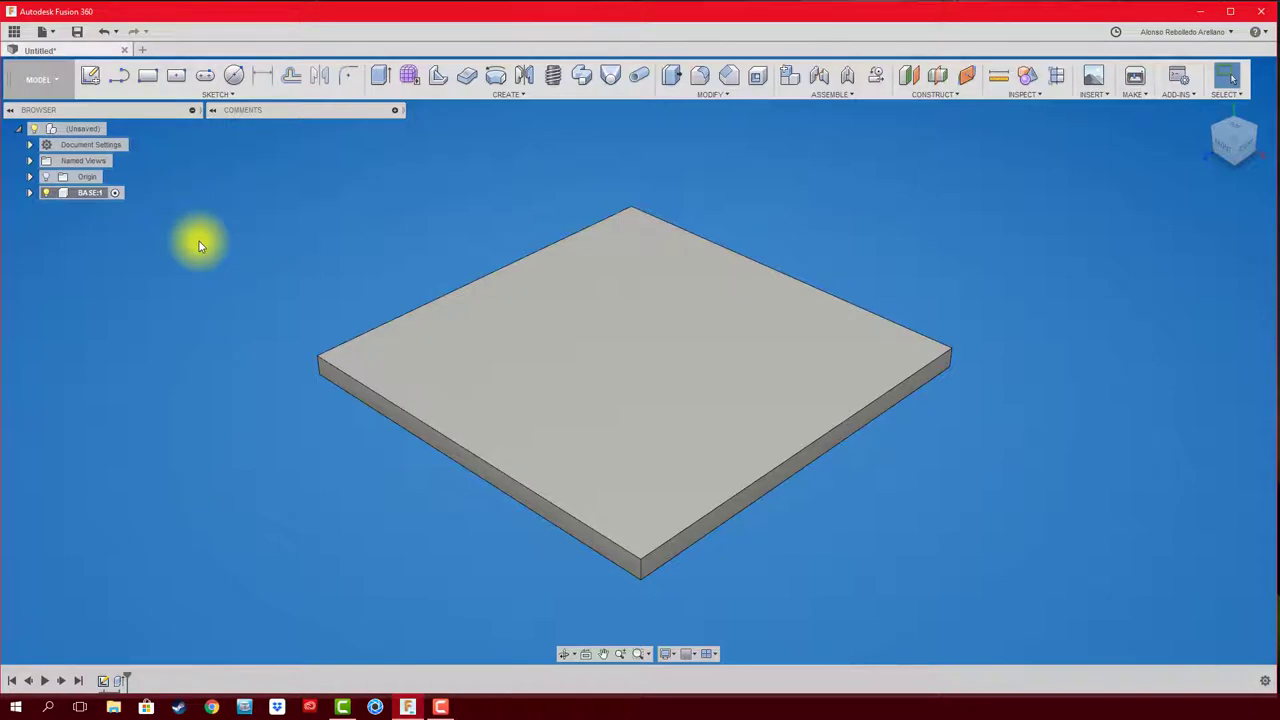
pyautogui.click(1205, 43)
pyautogui.moveTo(1183, 32)
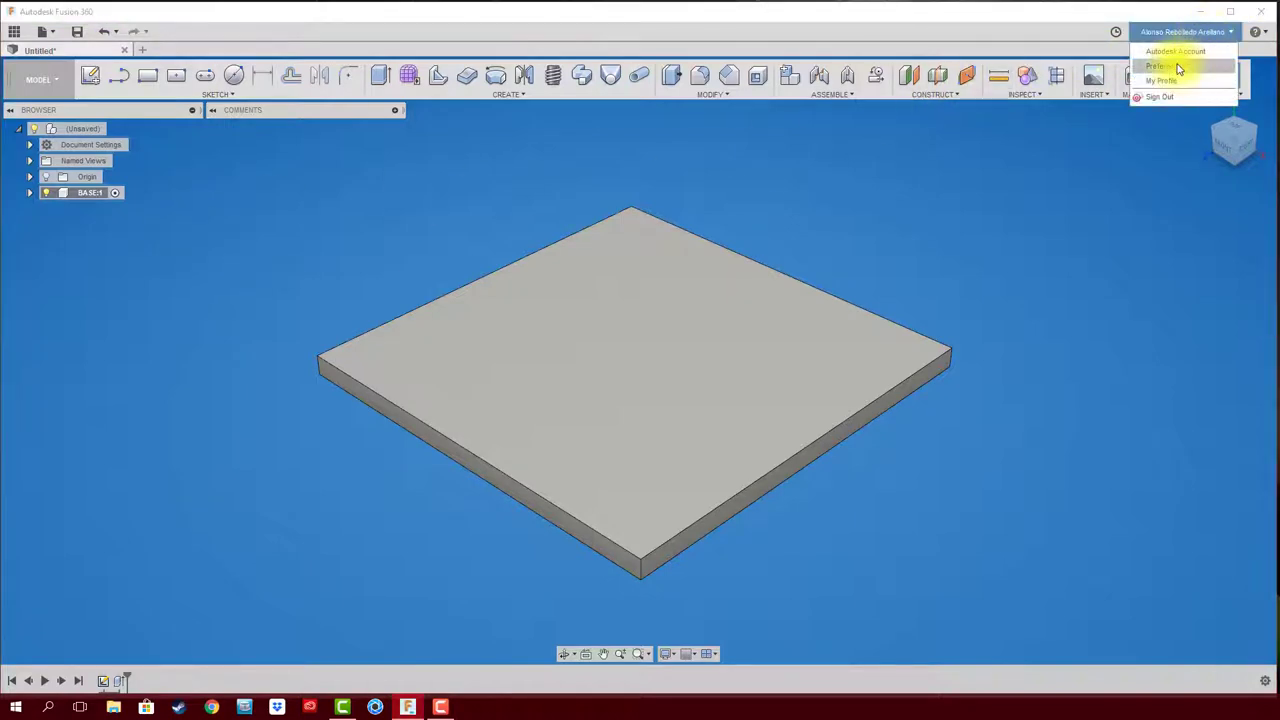
pyautogui.click(1170, 70)
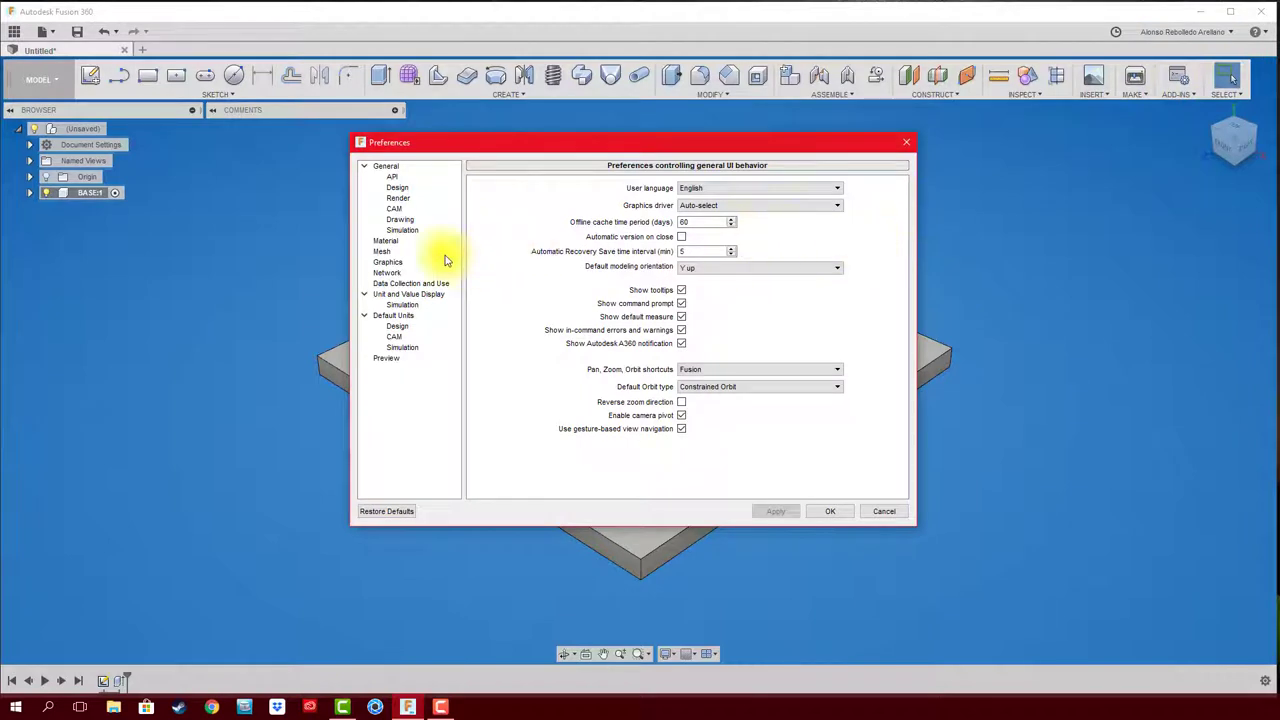
pyautogui.click(385, 241)
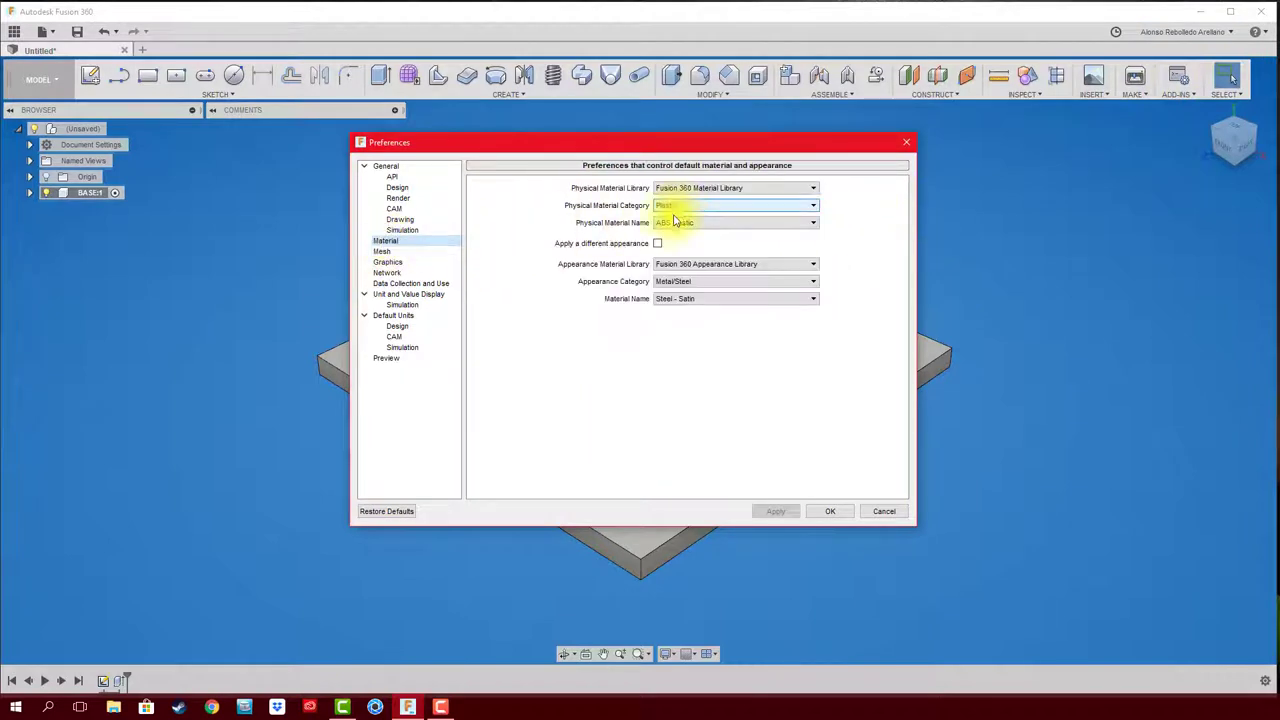
pyautogui.click(750, 226)
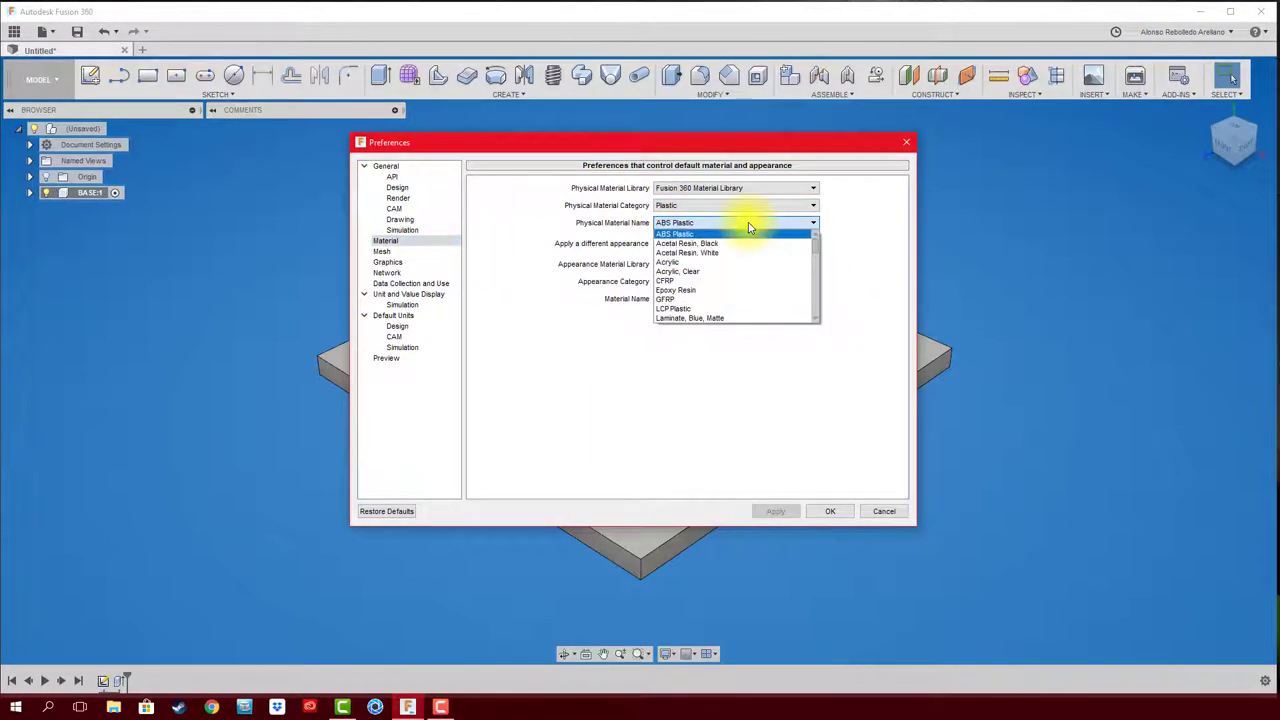
pyautogui.click(870, 220)
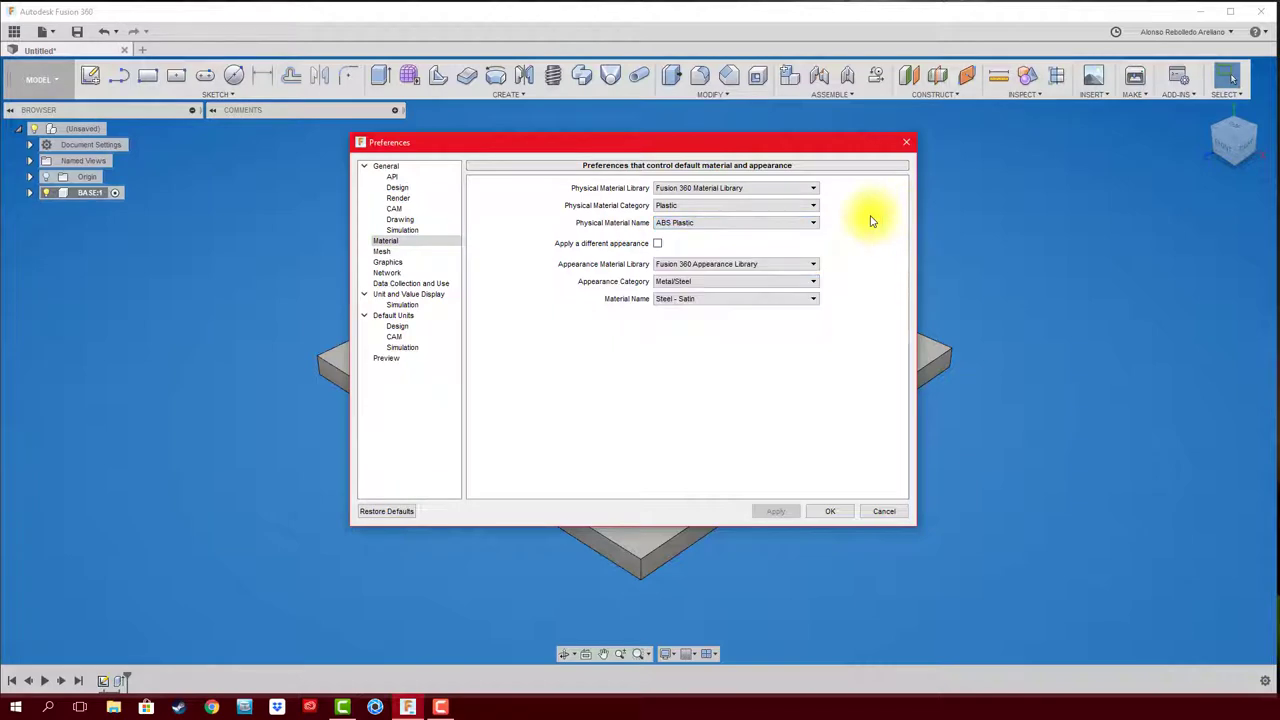
pyautogui.click(895, 511)
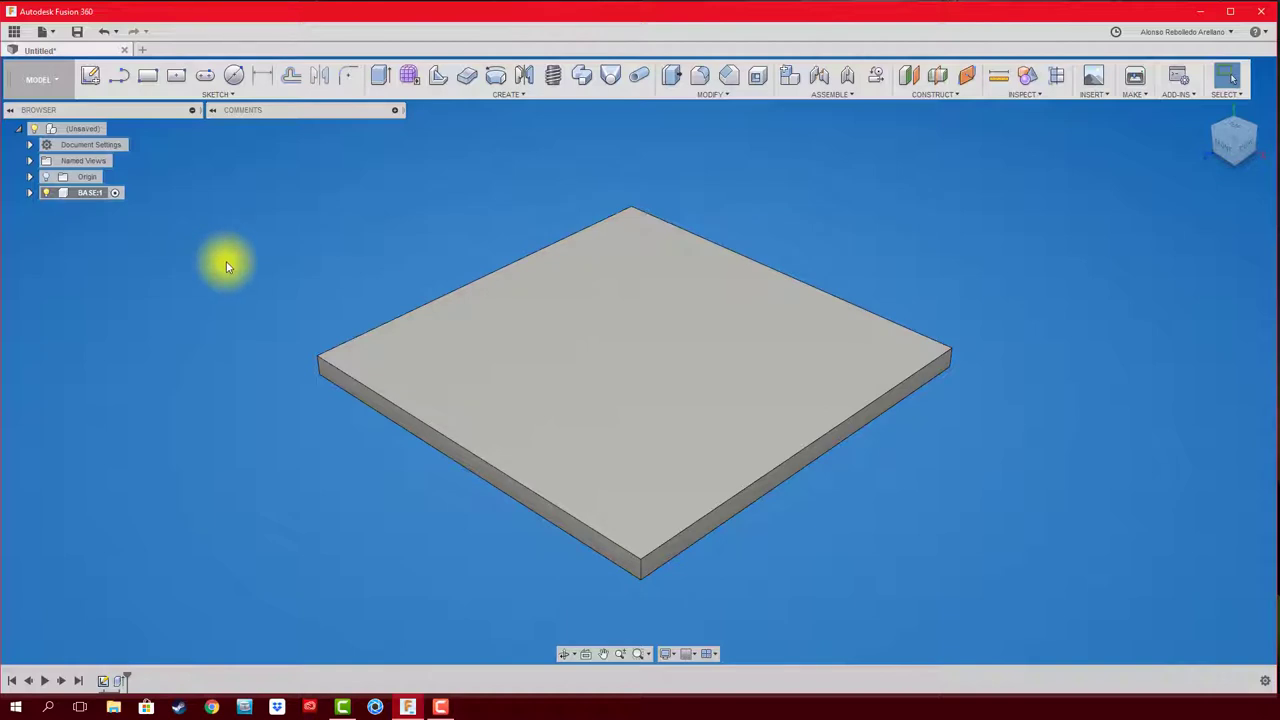
# Step: Apply the green Walnut - Painted wood appearance to the BASE slab
pyautogui.press('a')
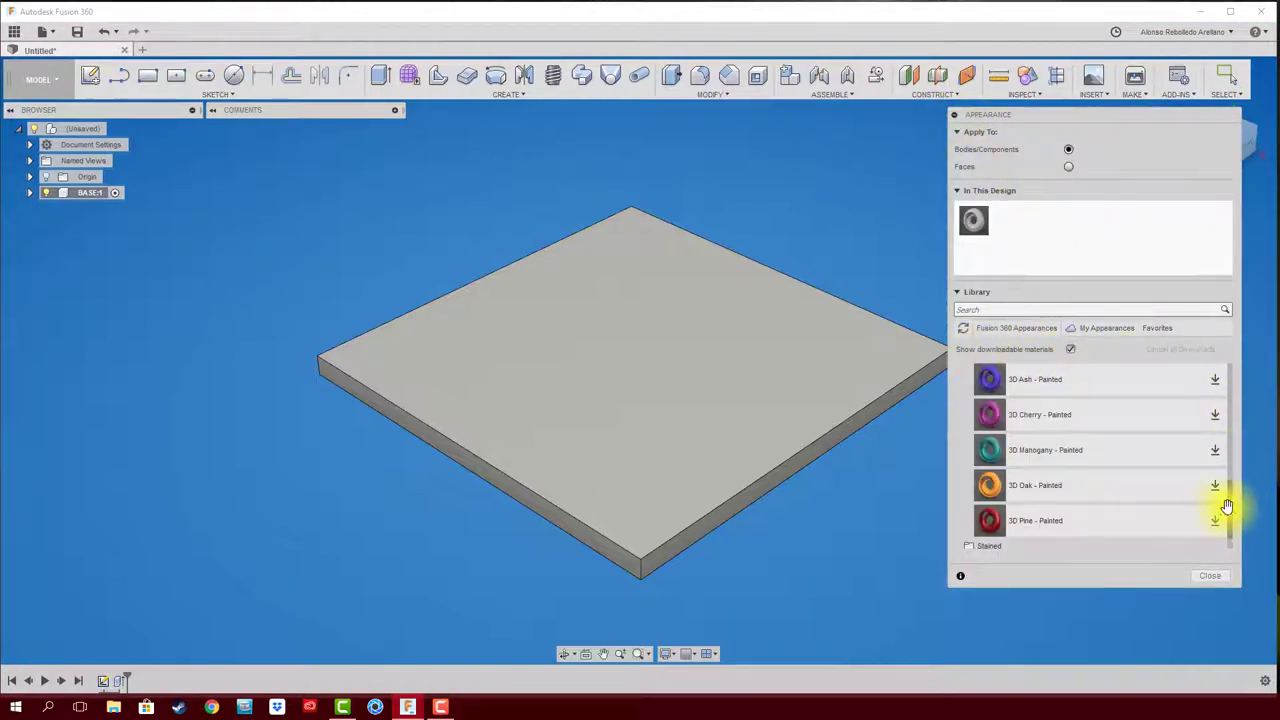
pyautogui.moveTo(1235, 488); pyautogui.dragTo(1236, 372)
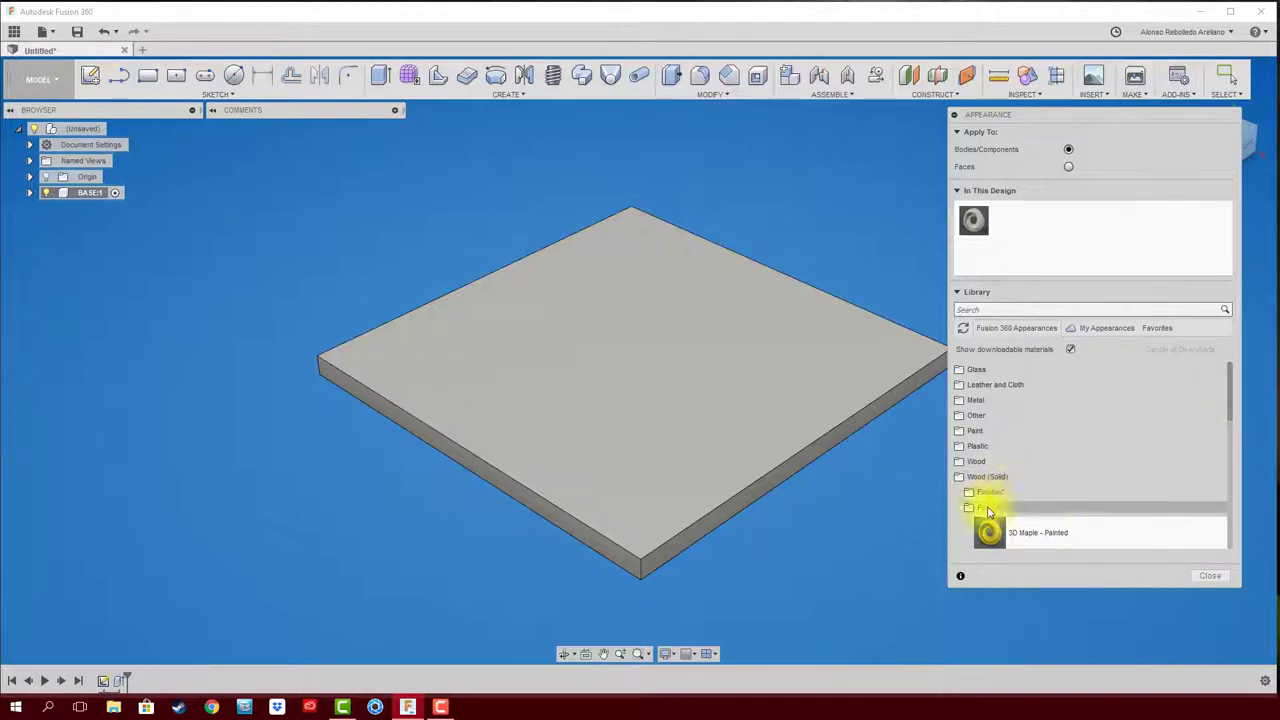
pyautogui.scroll(-3, 1047, 510)
pyautogui.scroll(-3, 1047, 510)
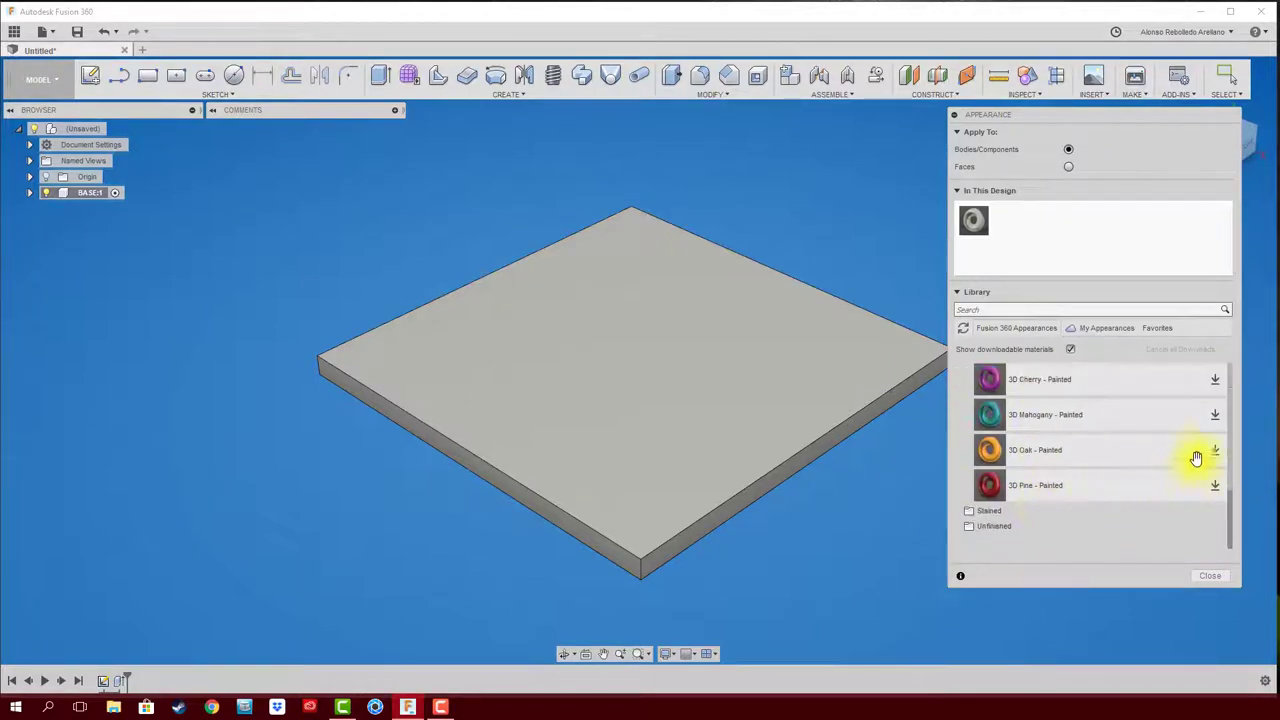
pyautogui.scroll(3, 1085, 467)
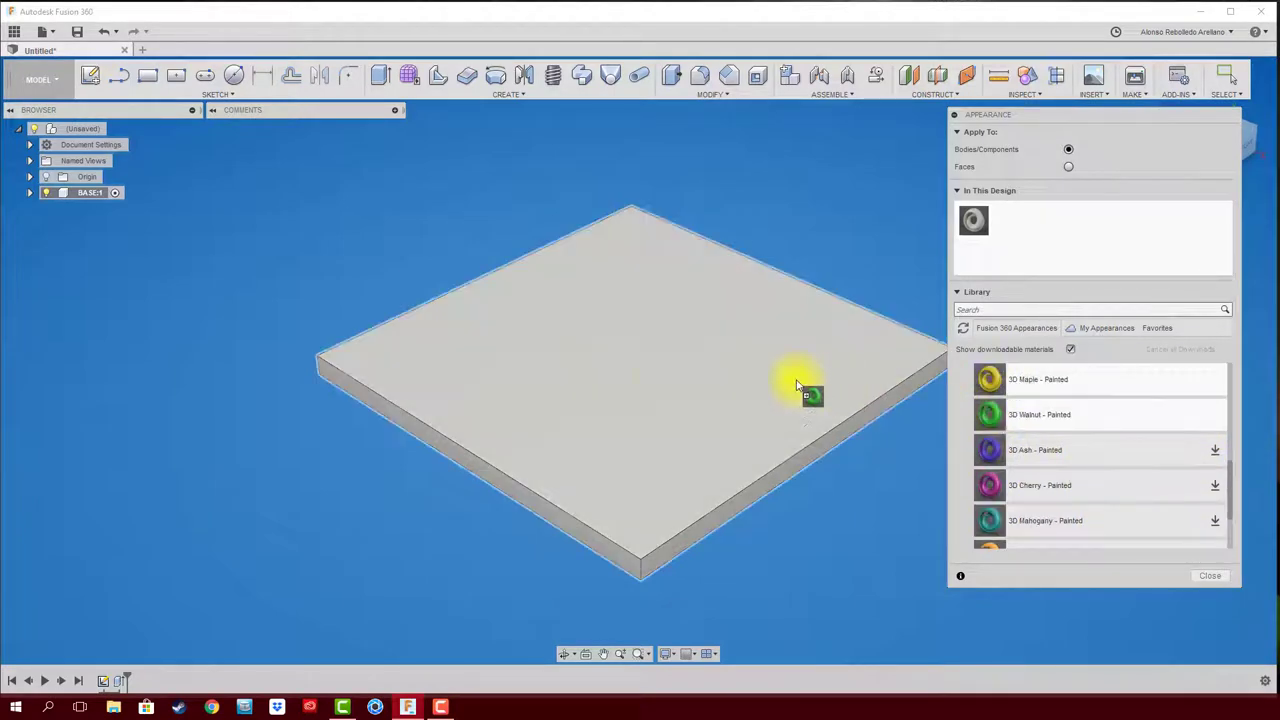
pyautogui.moveTo(994, 415); pyautogui.dragTo(689, 429)
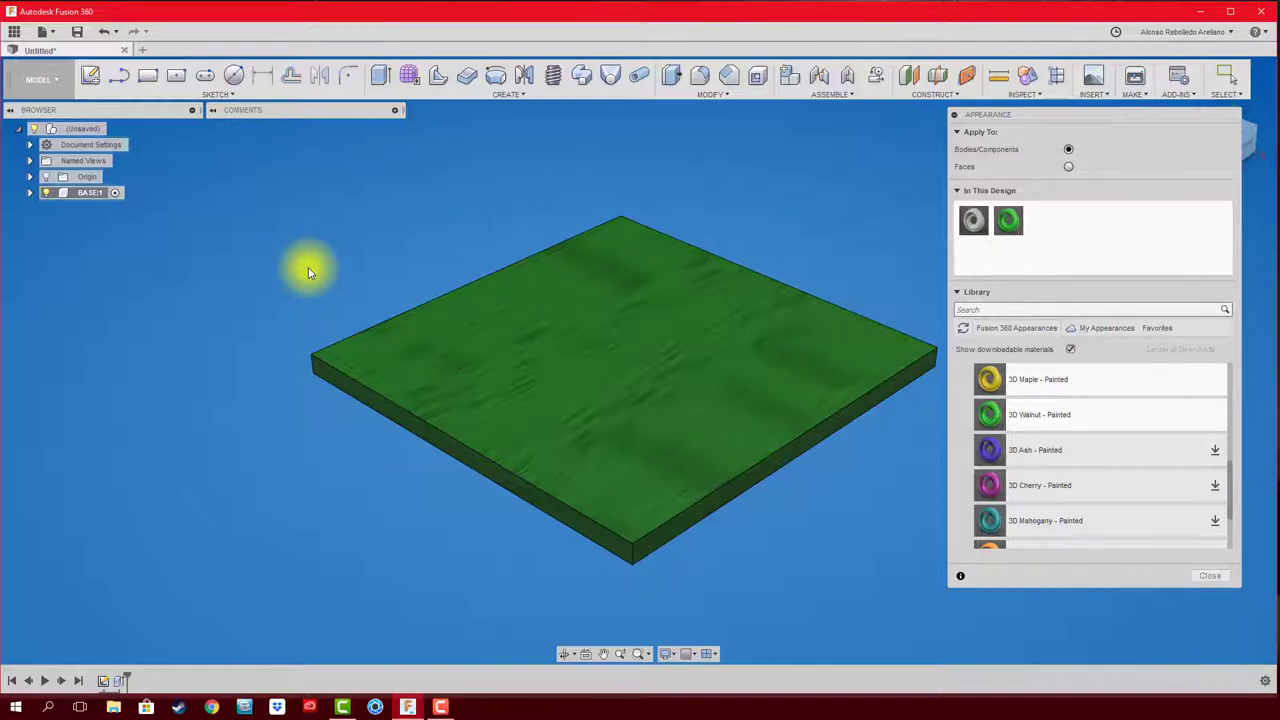
pyautogui.click(954, 114)
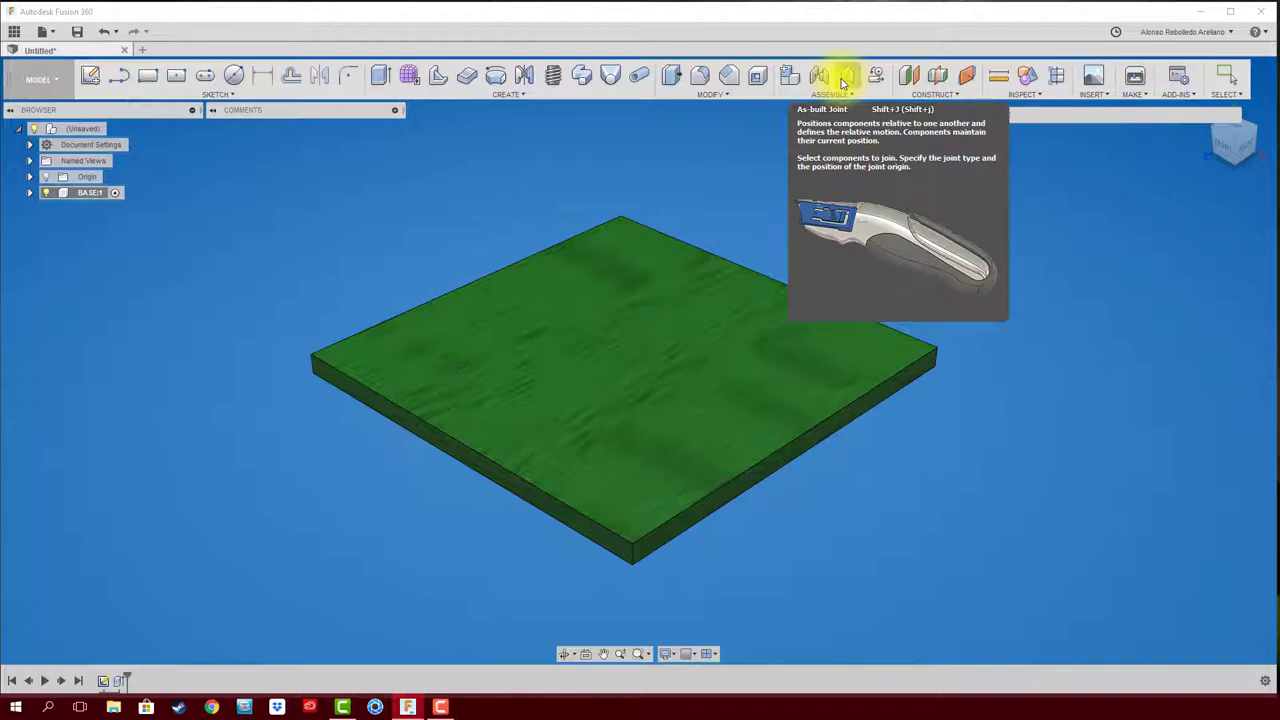
# Step: Activate the top-level (Unsaved) root component in the Browser
pyautogui.click(497, 152)
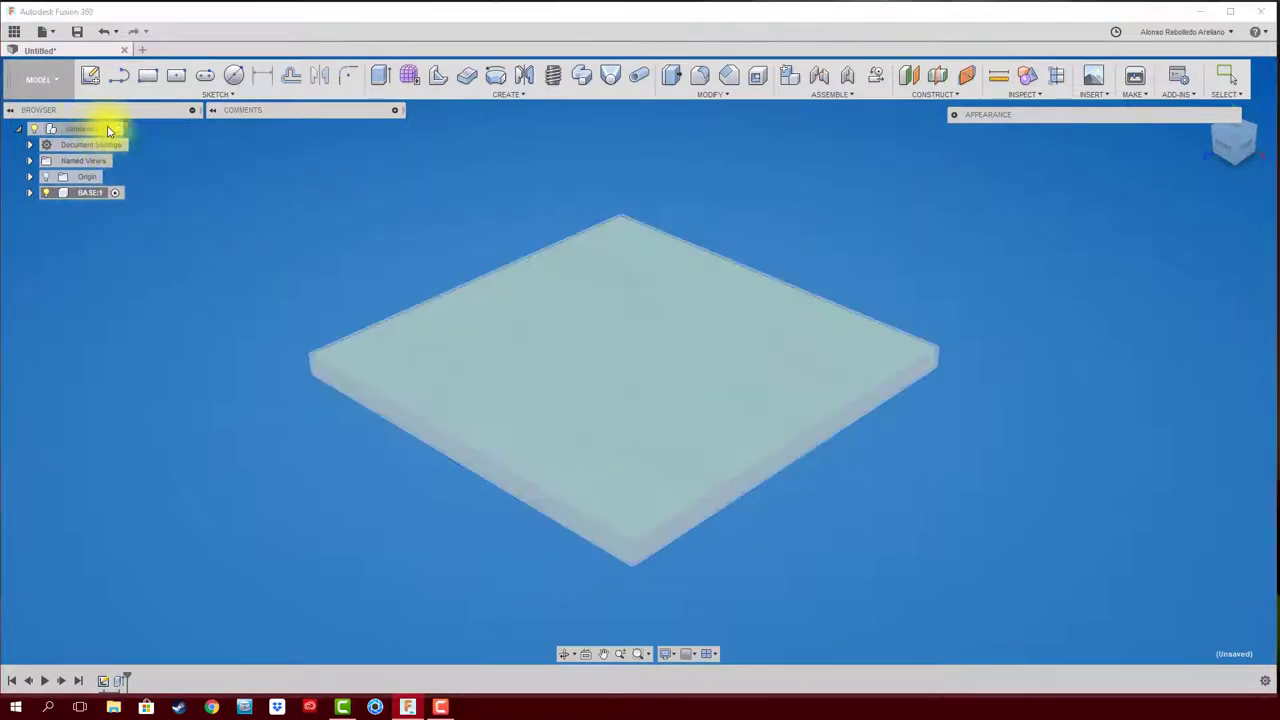
pyautogui.click(114, 130)
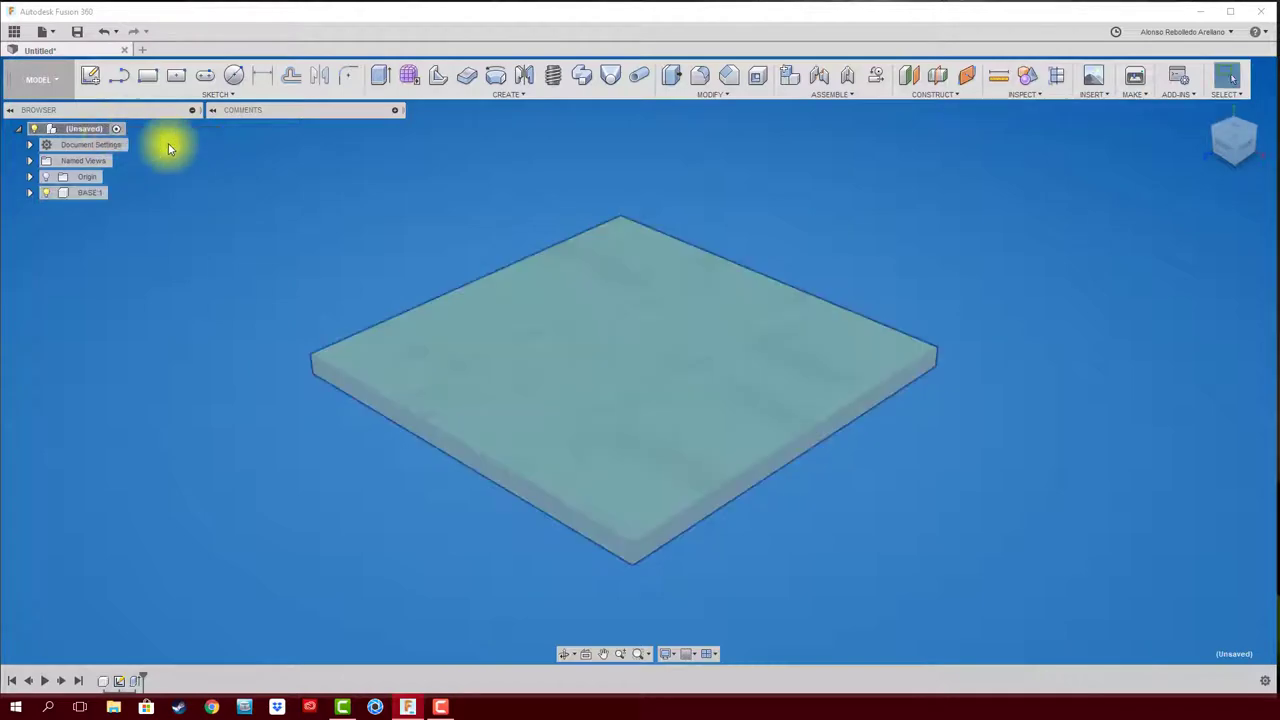
# Step: Create a new component and draw a small rectangle at the board's bottom-left corner
pyautogui.rightClick(80, 135)
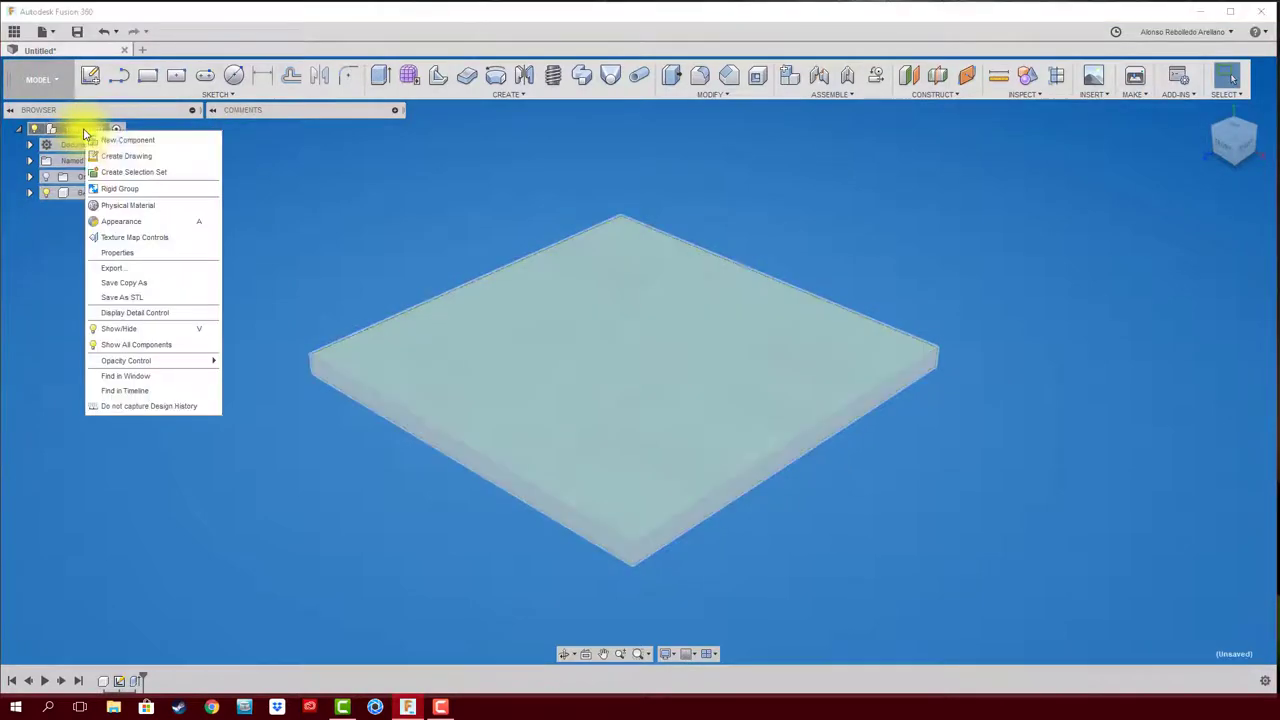
pyautogui.click(160, 137)
pyautogui.click(90, 75)
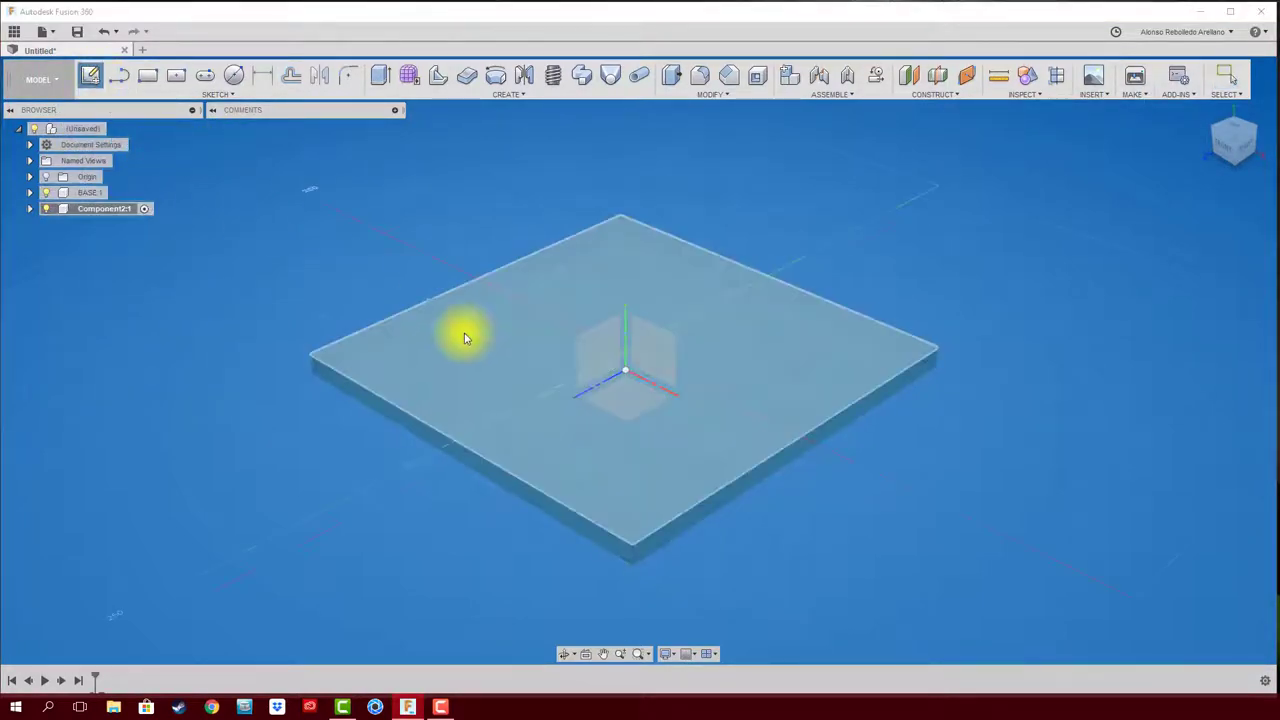
pyautogui.click(457, 334)
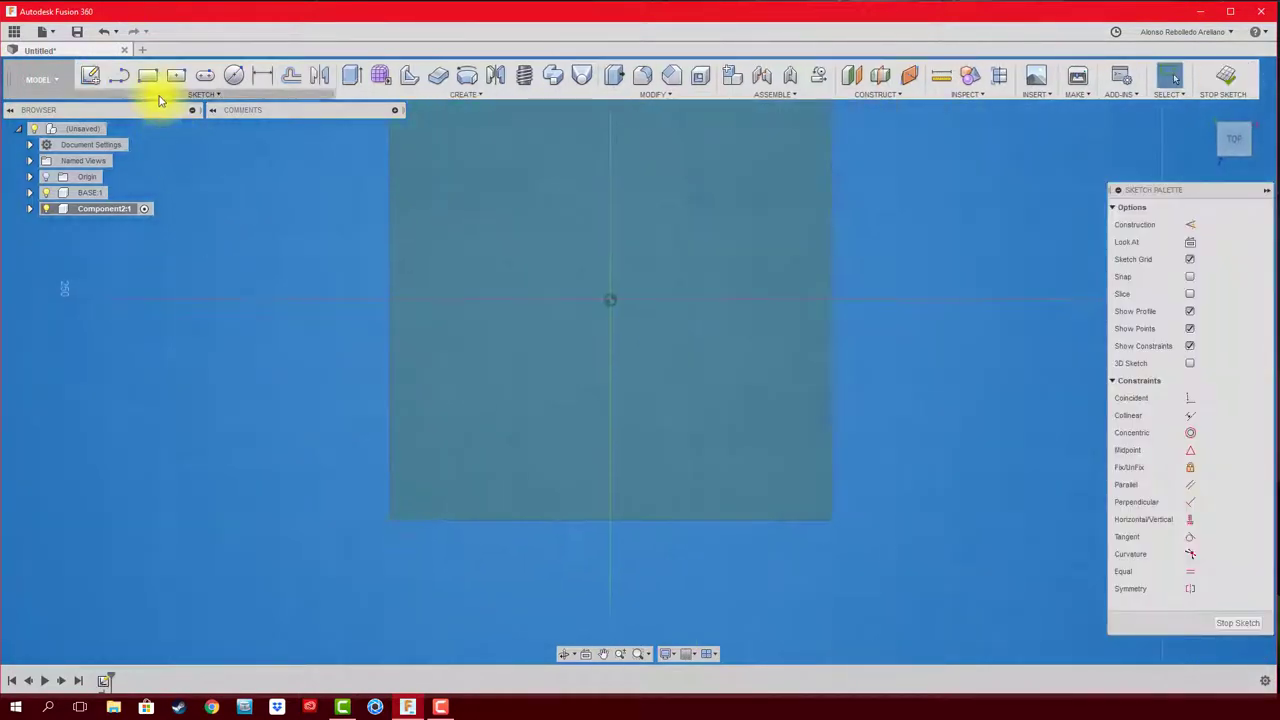
pyautogui.click(147, 75)
pyautogui.click(390, 519)
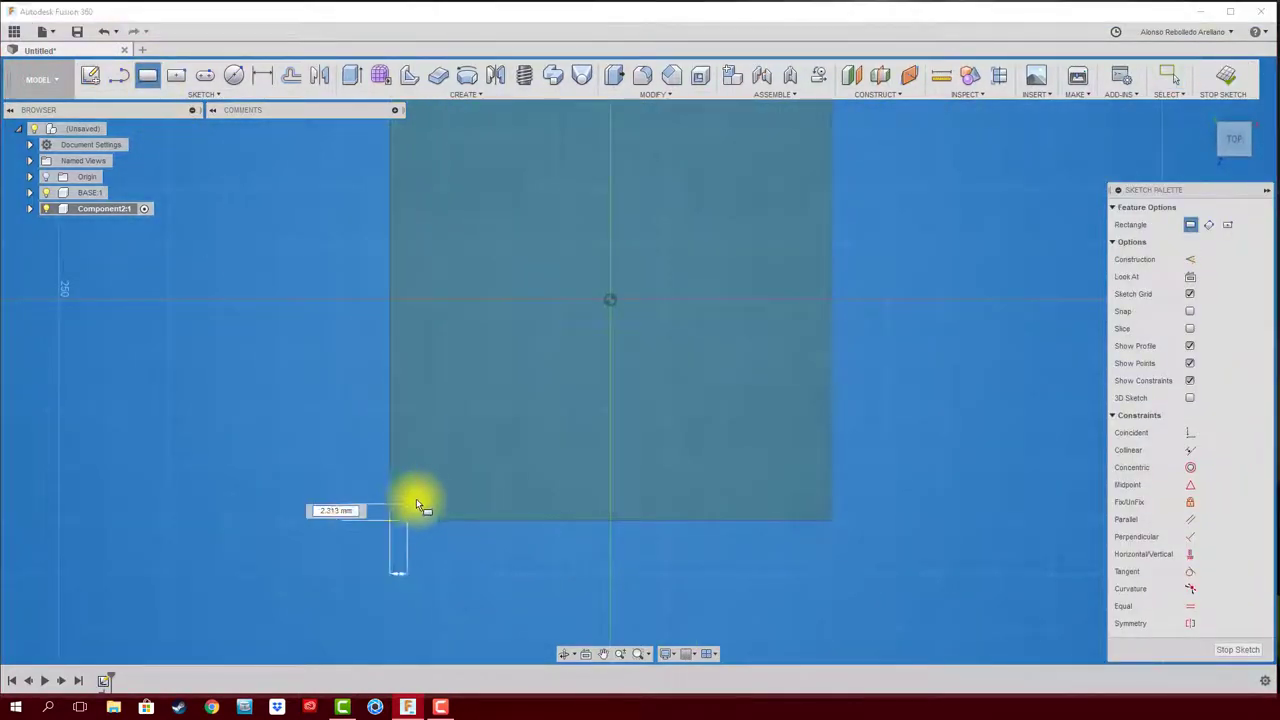
pyautogui.click(440, 467)
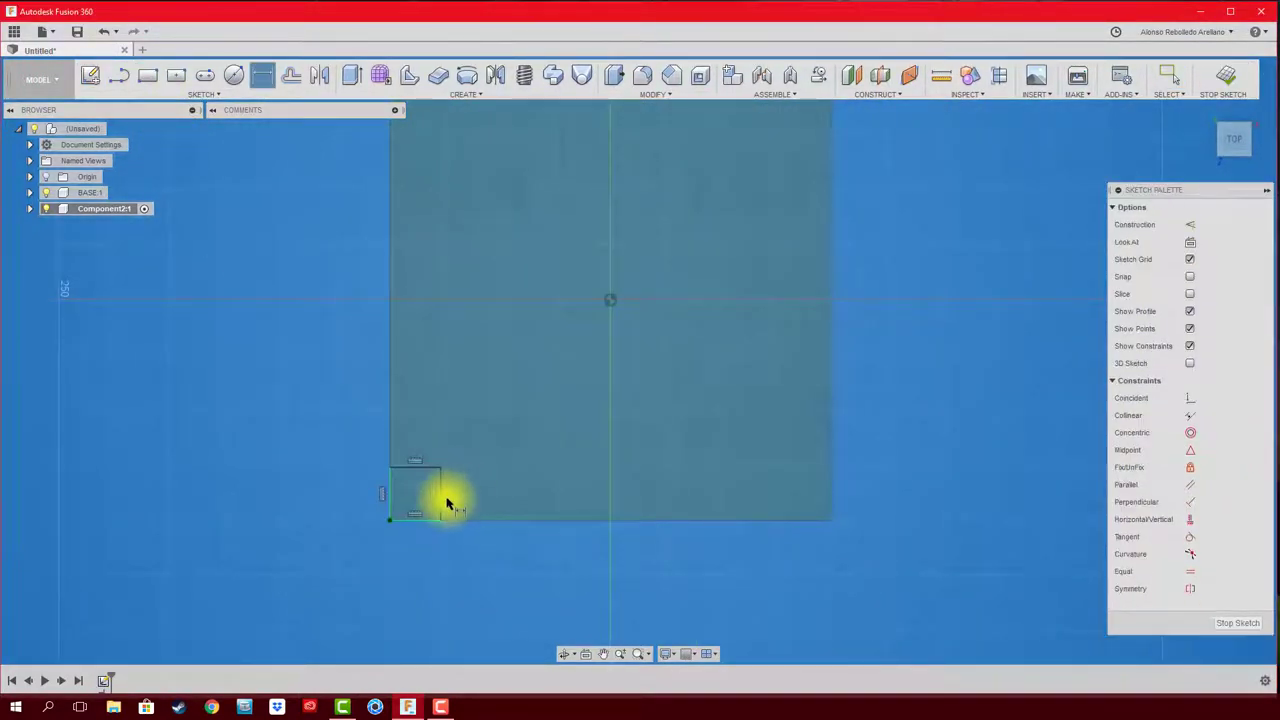
pyautogui.press('Escape')
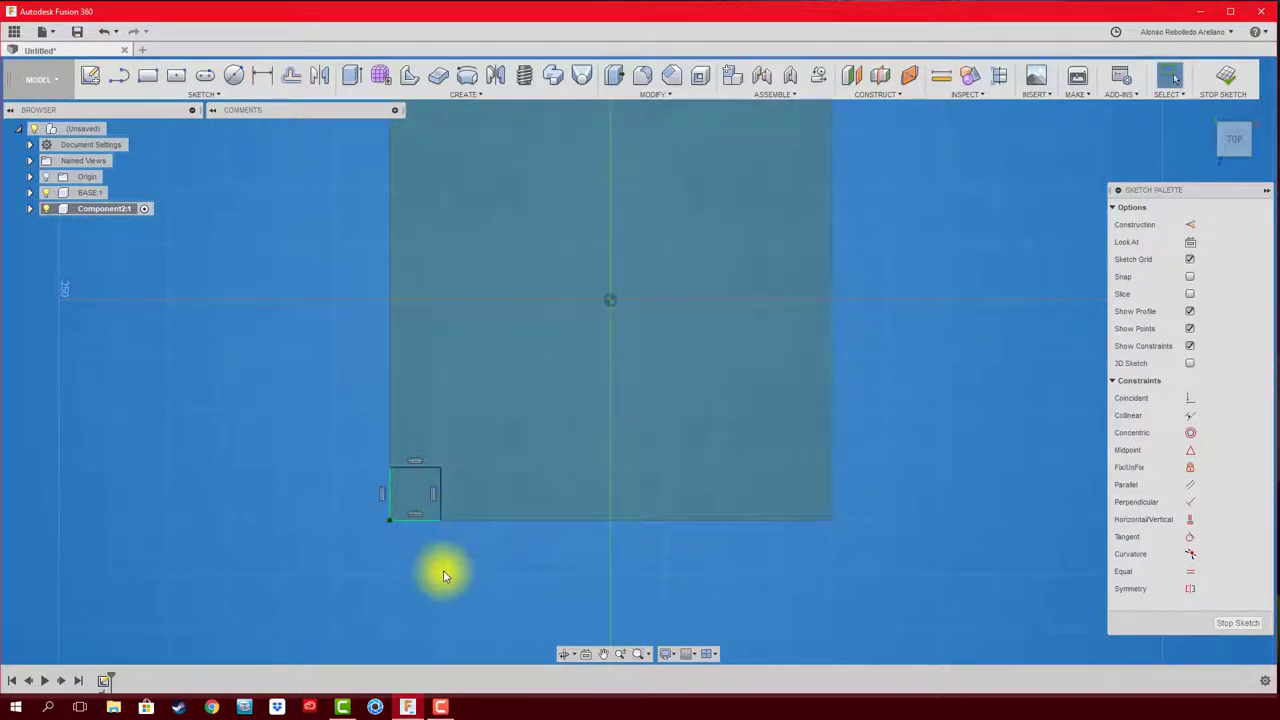
# Step: Dimension the corner rectangle to 20 × 20 mm
pyautogui.press('t')
pyautogui.click(491, 494)
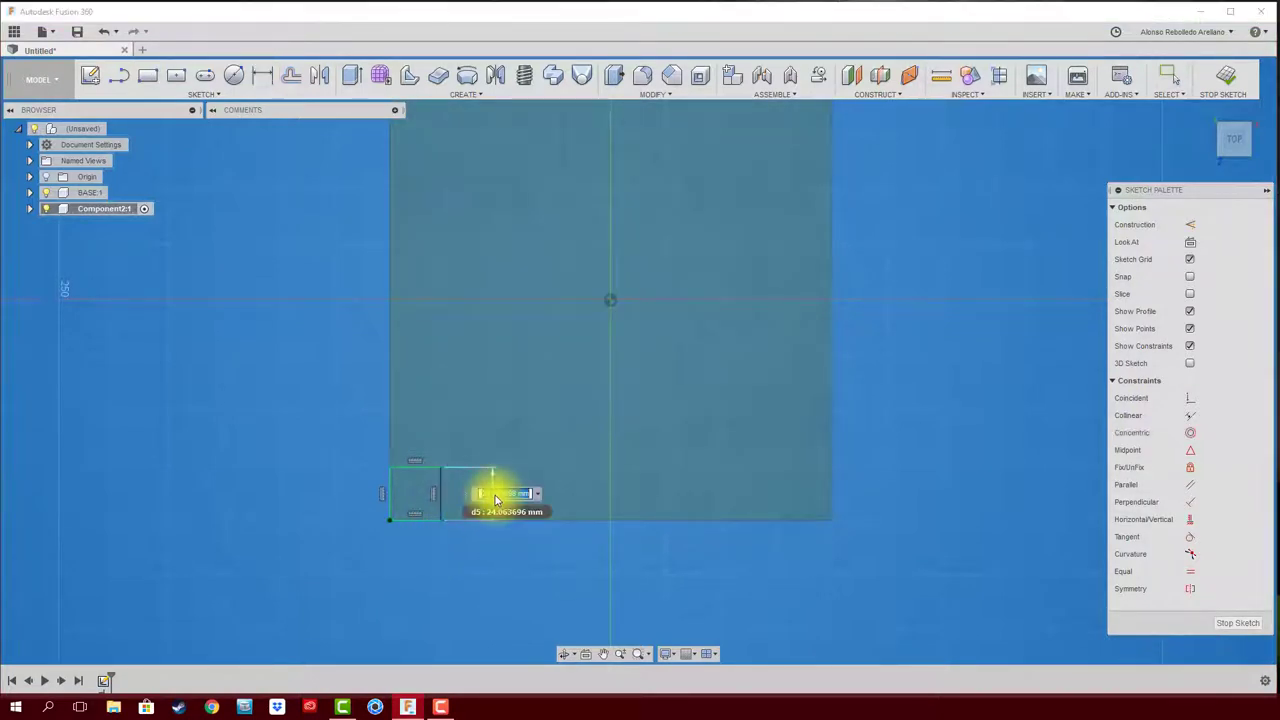
pyautogui.click(495, 495)
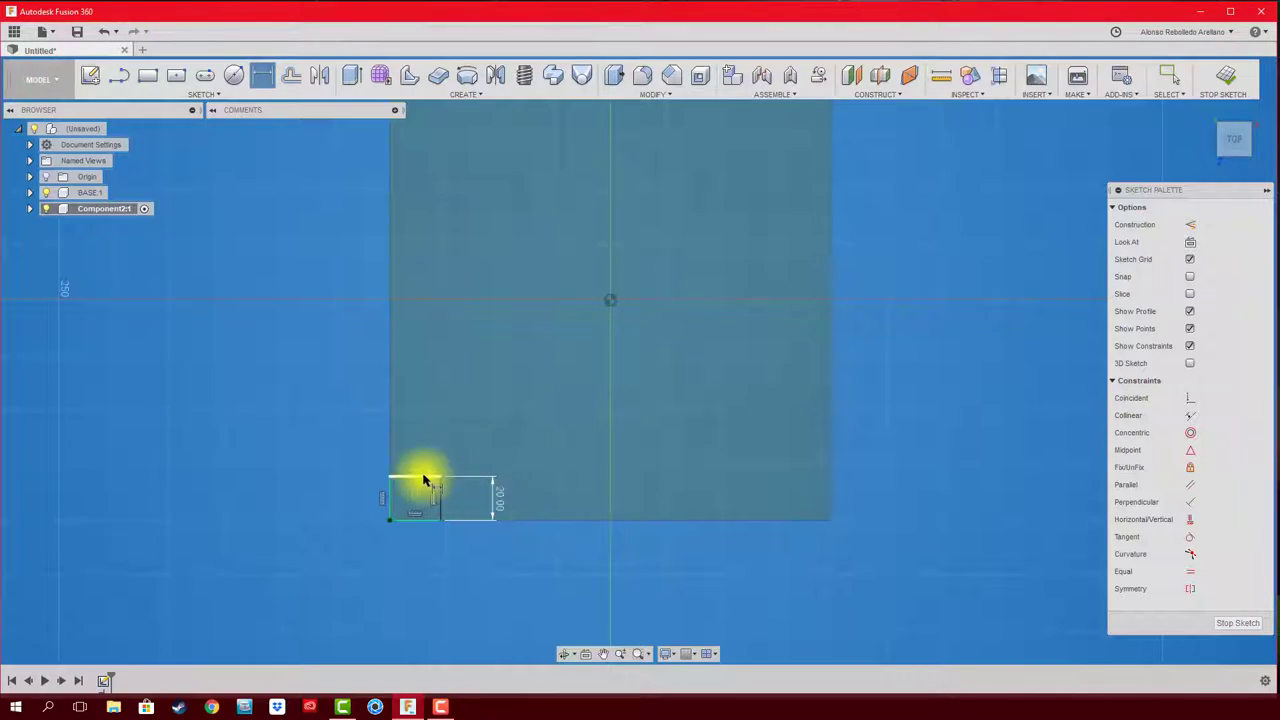
pyautogui.click(416, 470)
pyautogui.click(424, 440)
pyautogui.write('20')
pyautogui.press('Return')
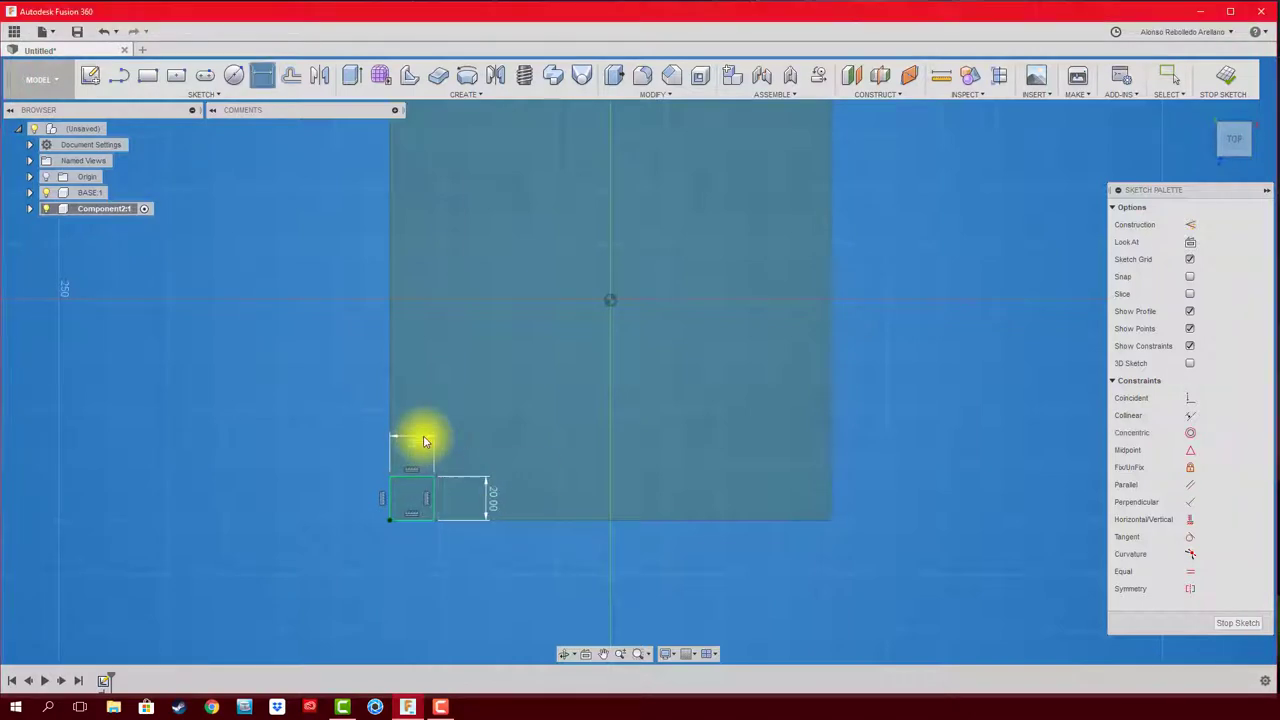
# Step: Extrude the small square 35 mm upward into a block
pyautogui.press('F6')
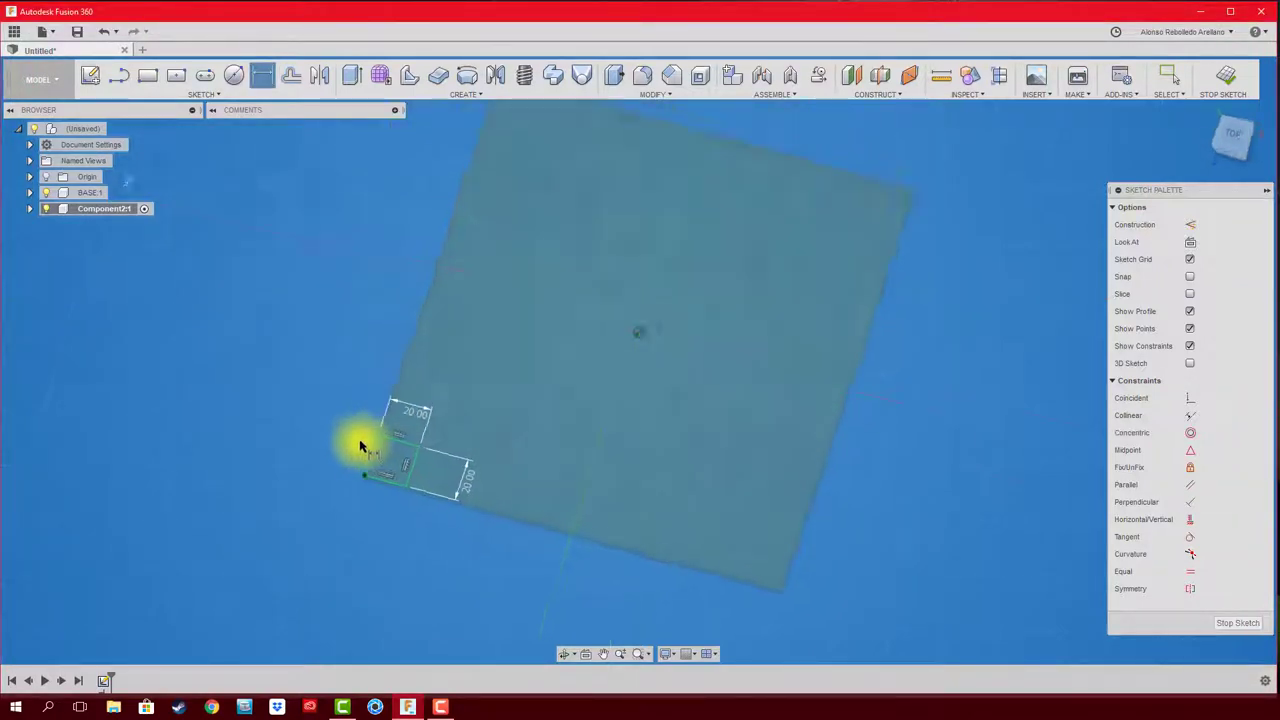
pyautogui.press('e')
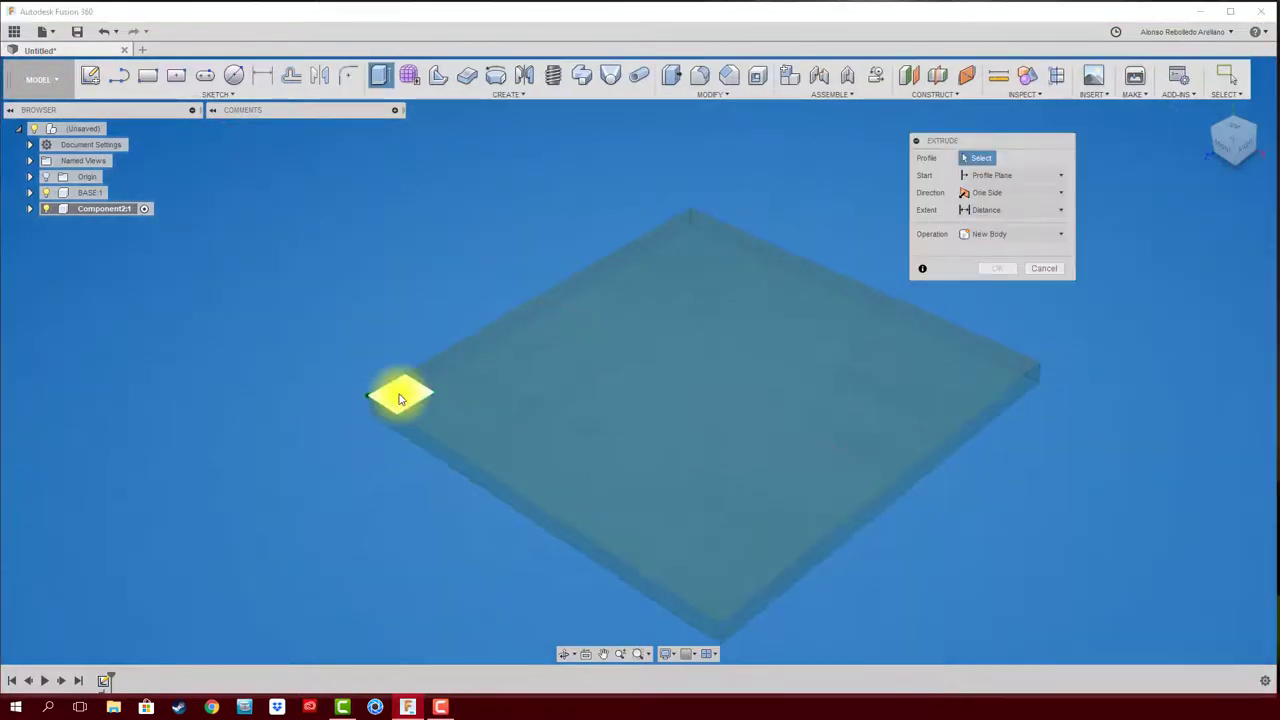
pyautogui.click(400, 394)
pyautogui.moveTo(400, 380); pyautogui.dragTo(393, 310)
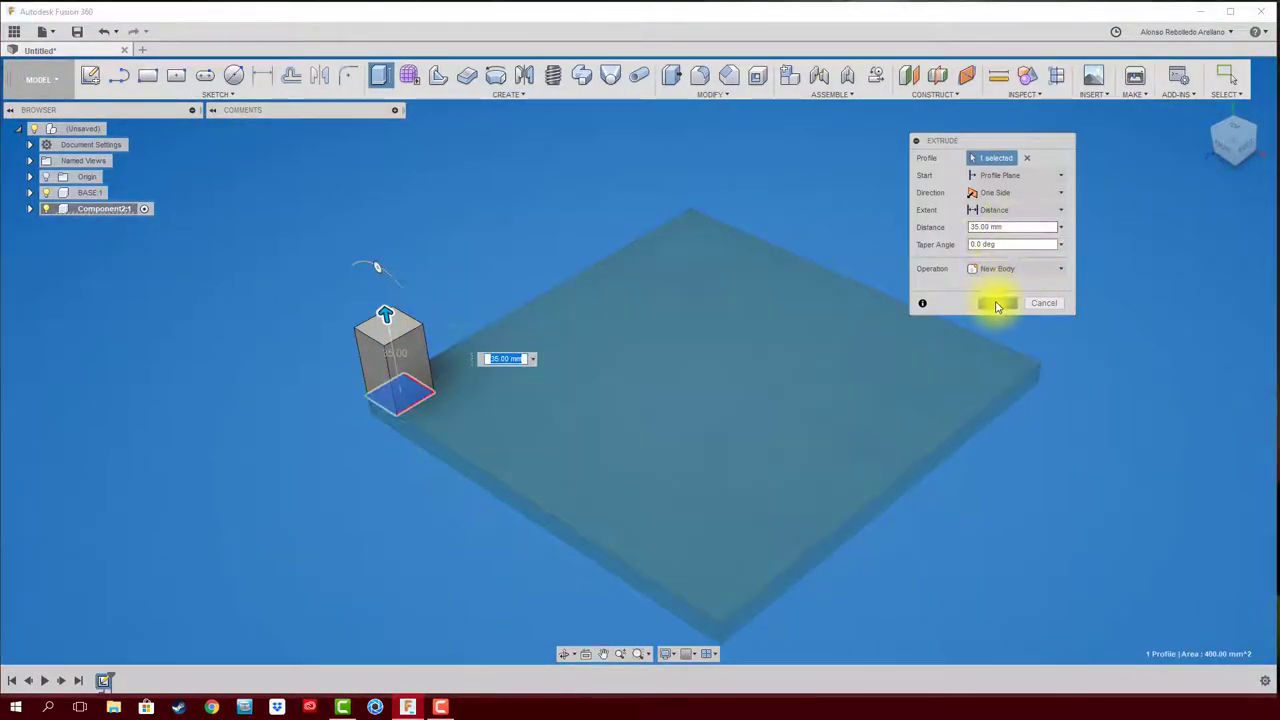
pyautogui.click(997, 302)
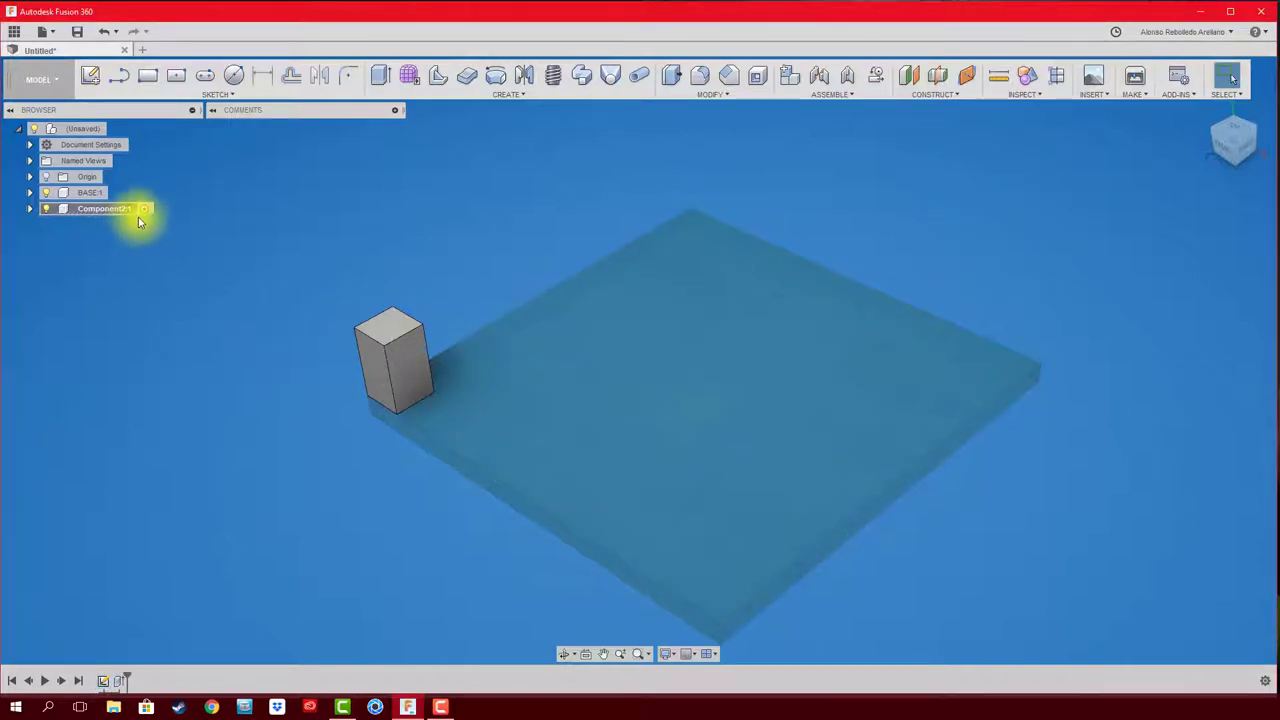
pyautogui.click(137, 215)
# Step: Rename Component2:1 to SOPORTE in the Browser
pyautogui.doubleClick(125, 212)
pyautogui.write('SOPORTE')
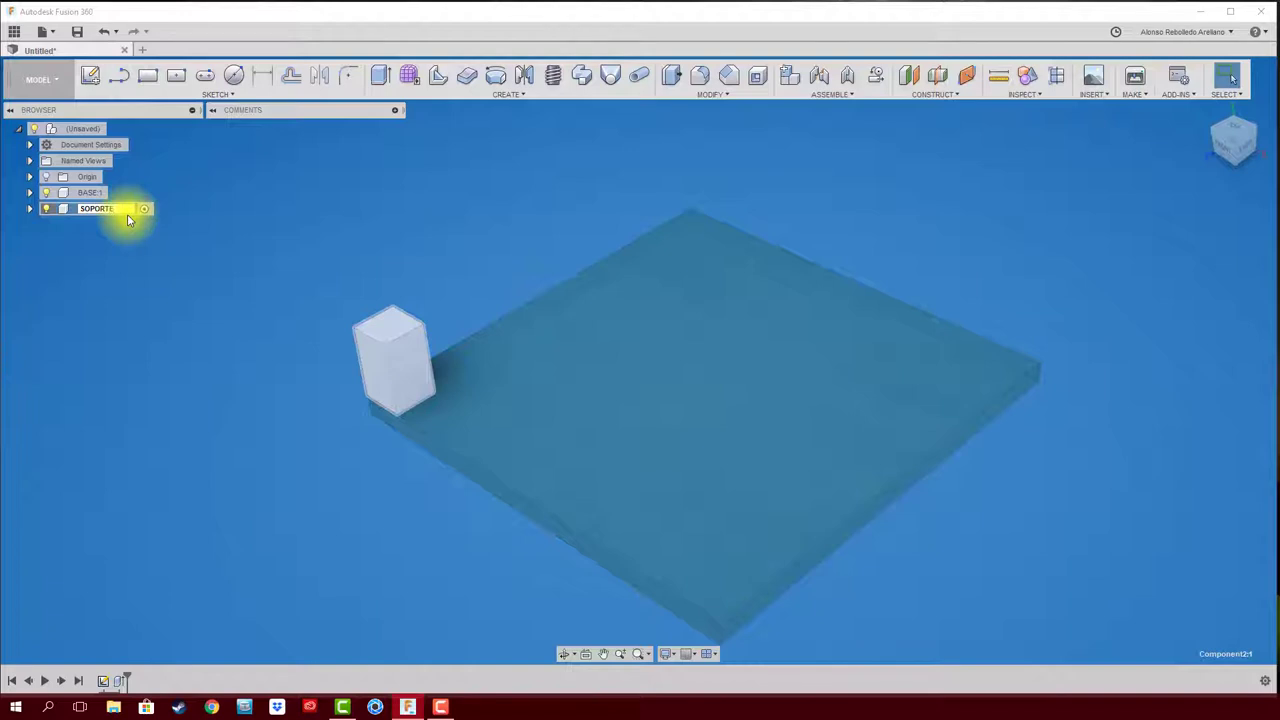
pyautogui.press('Return')
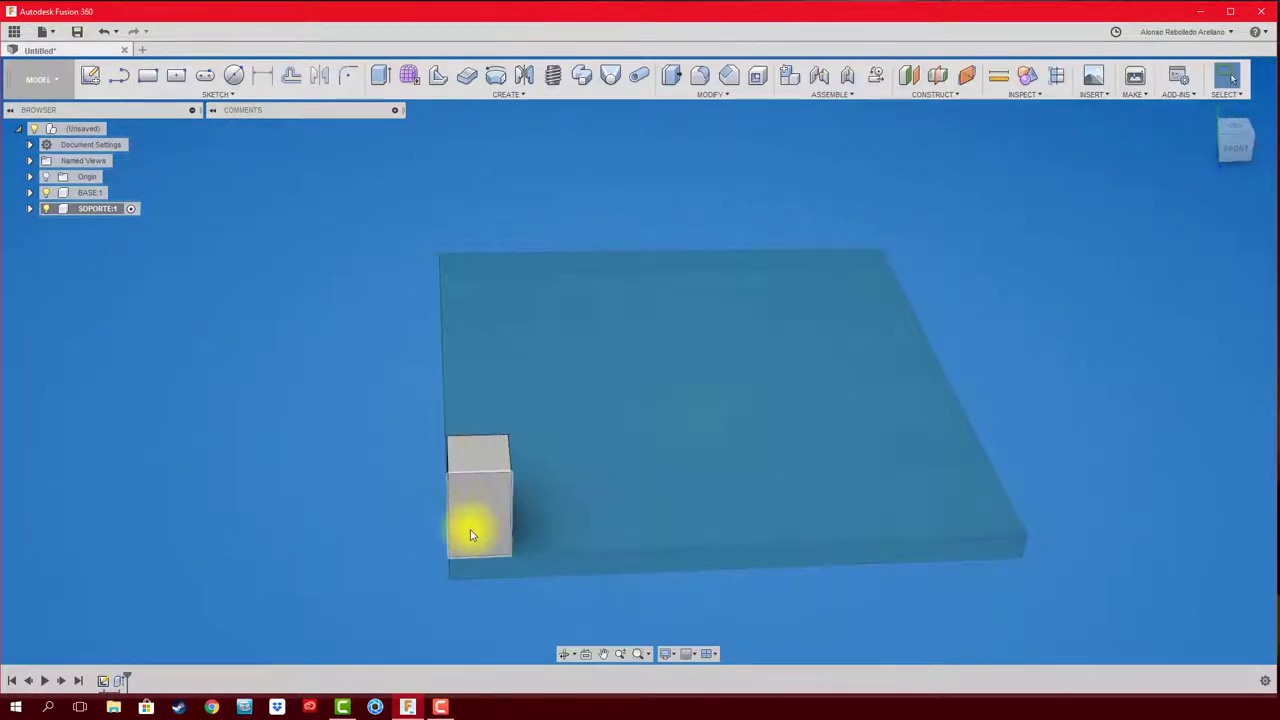
pyautogui.moveTo(220, 486)
pyautogui.keyDown('shift'); pyautogui.mouseDown(button='middle')
pyautogui.moveTo(406, 514)
pyautogui.moveTo(497, 491)
pyautogui.mouseUp(button='middle'); pyautogui.keyUp('shift')
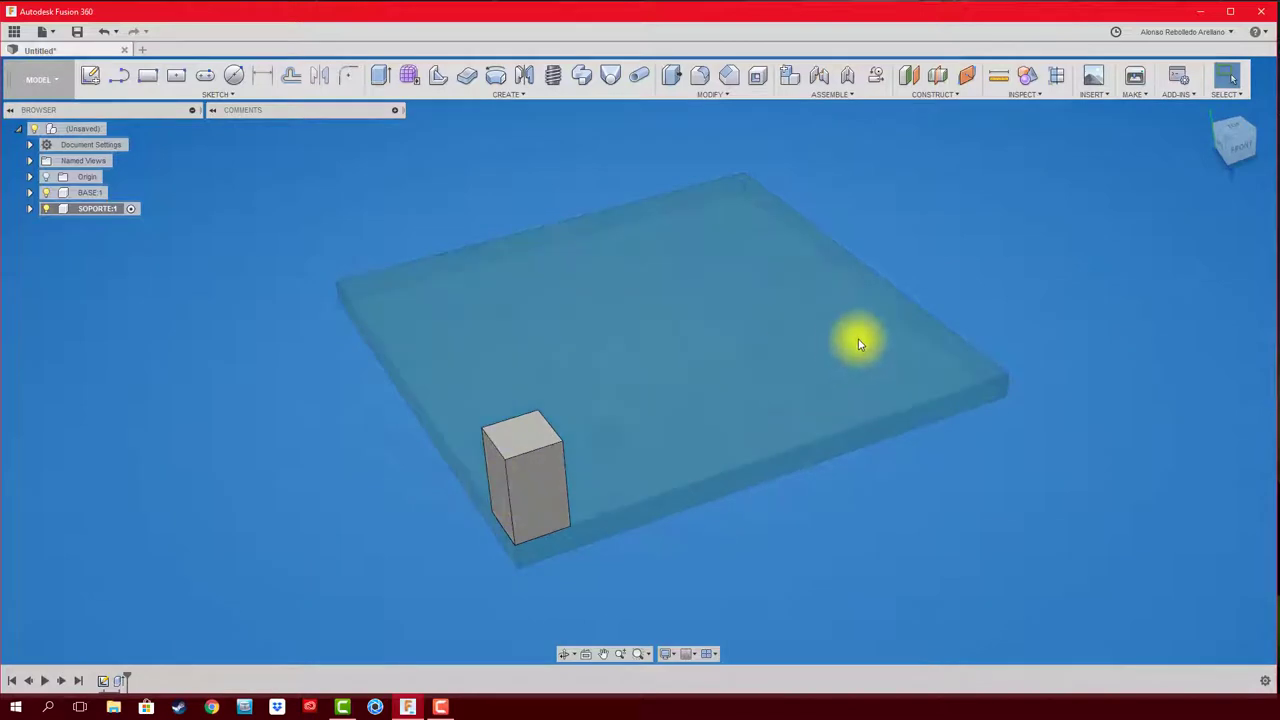
pyautogui.keyDown('shift'); pyautogui.moveTo(858, 344); pyautogui.dragTo(309, 329, button='middle'); pyautogui.keyUp('shift')
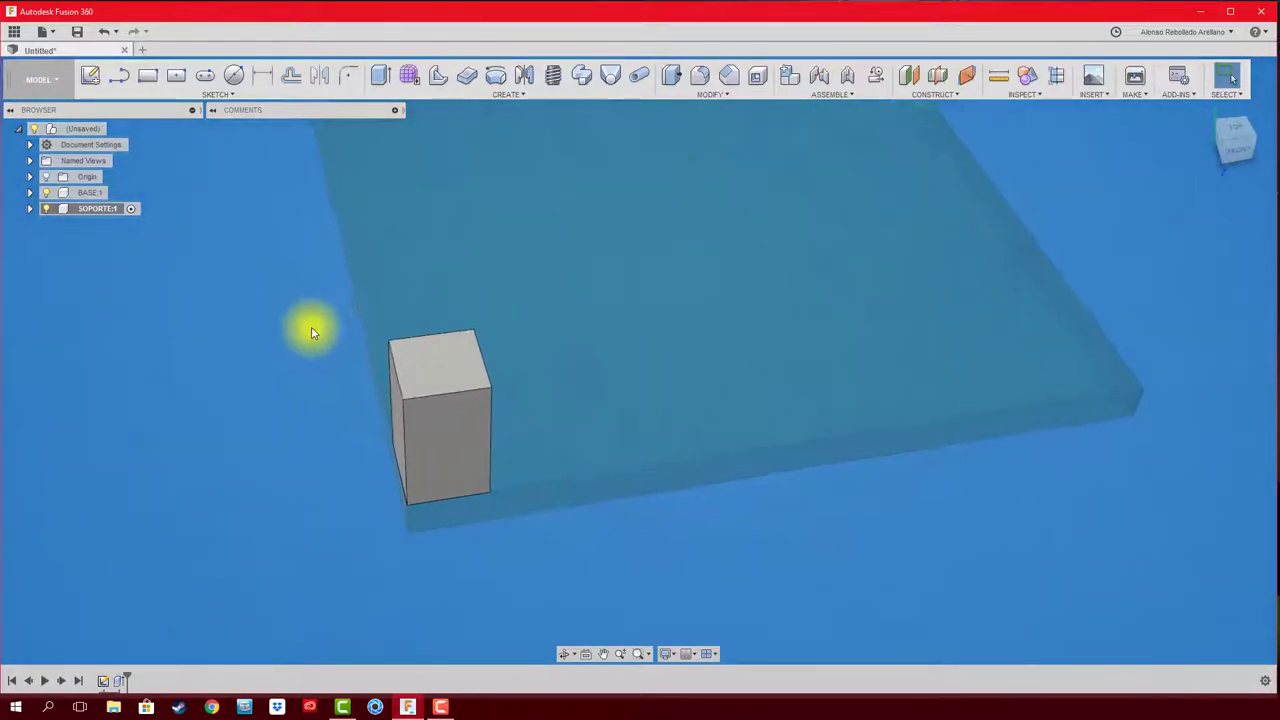
pyautogui.click(240, 84)
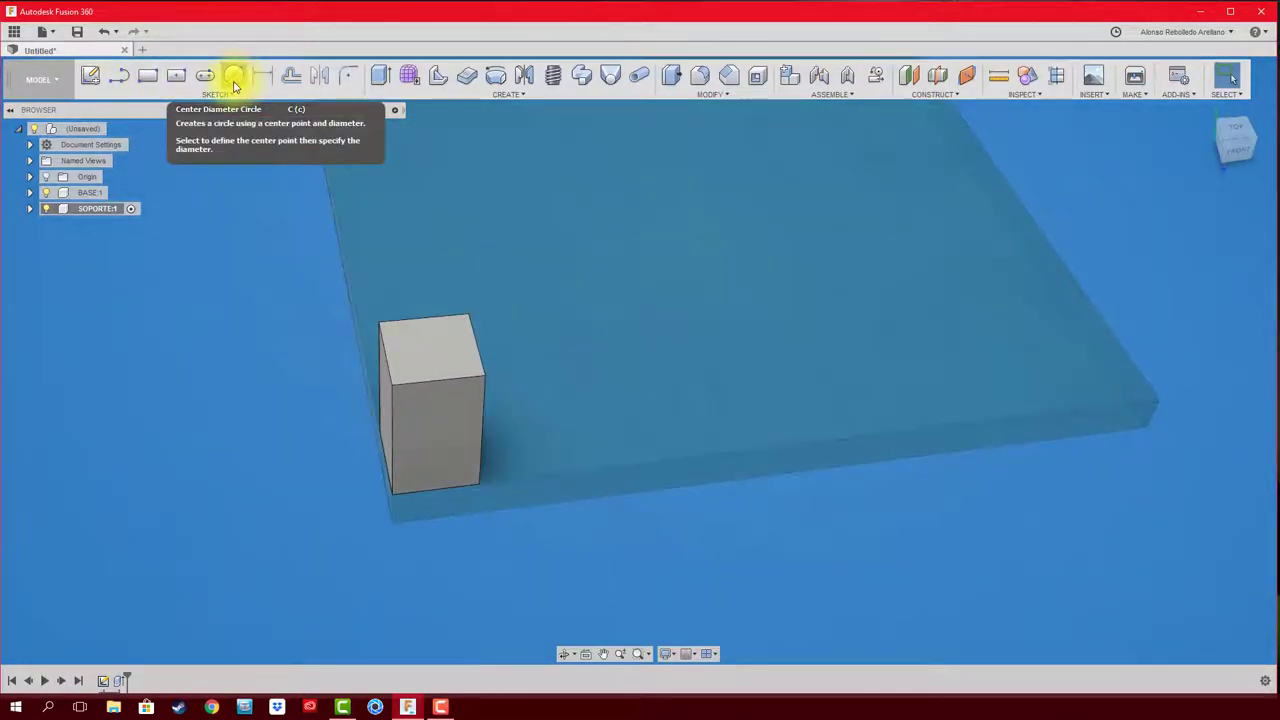
# Step: Sketch a circle on the block's front face and dimension its height above the bottom edge
pyautogui.click(418, 425)
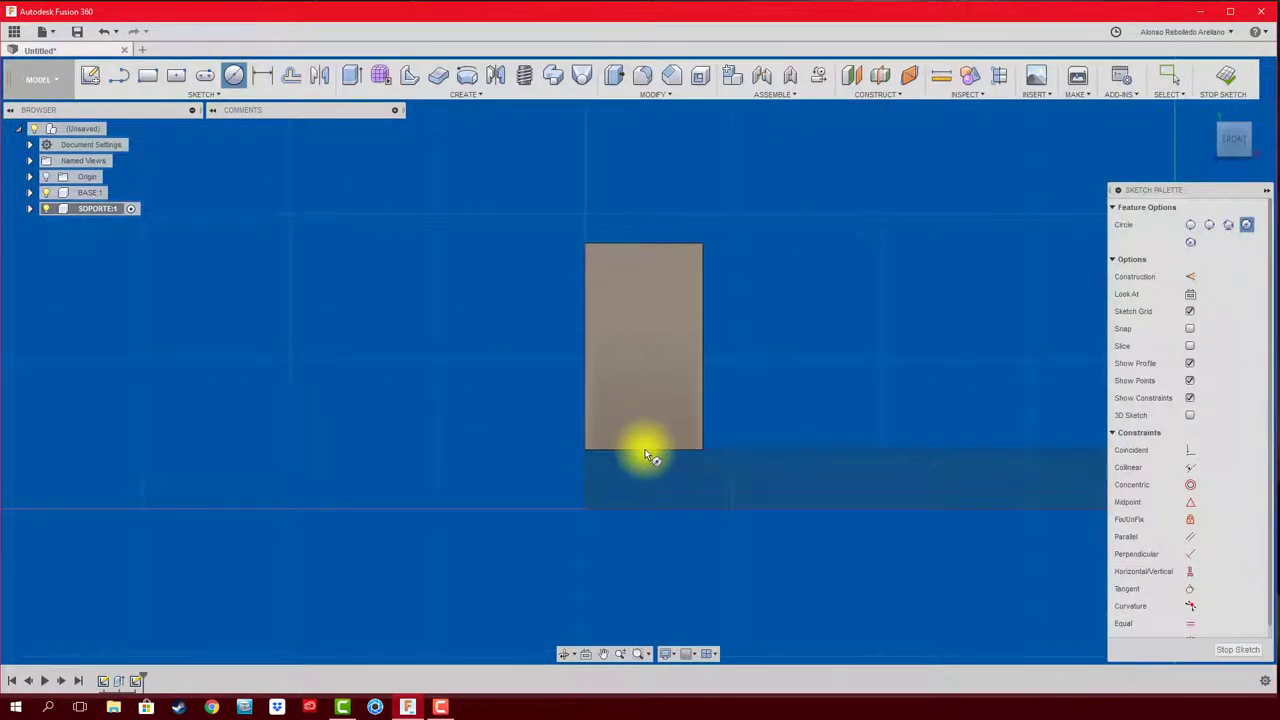
pyautogui.click(649, 392)
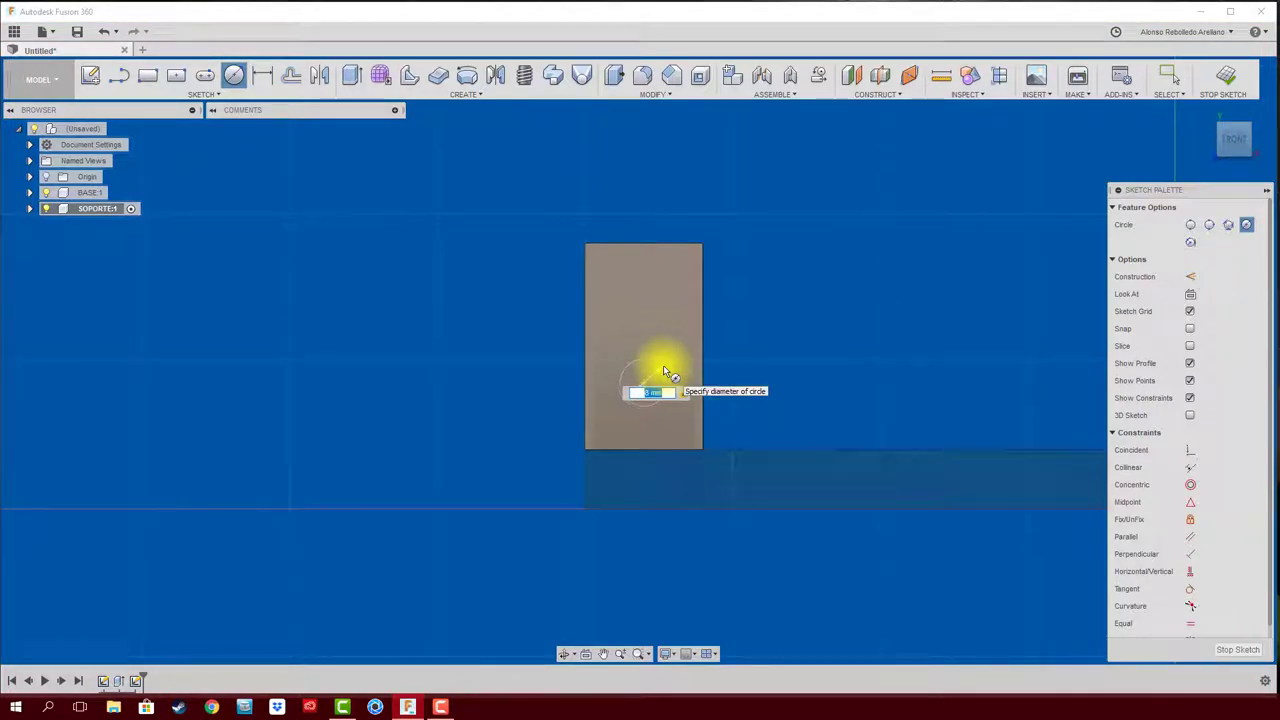
pyautogui.click(666, 380)
pyautogui.press('d')
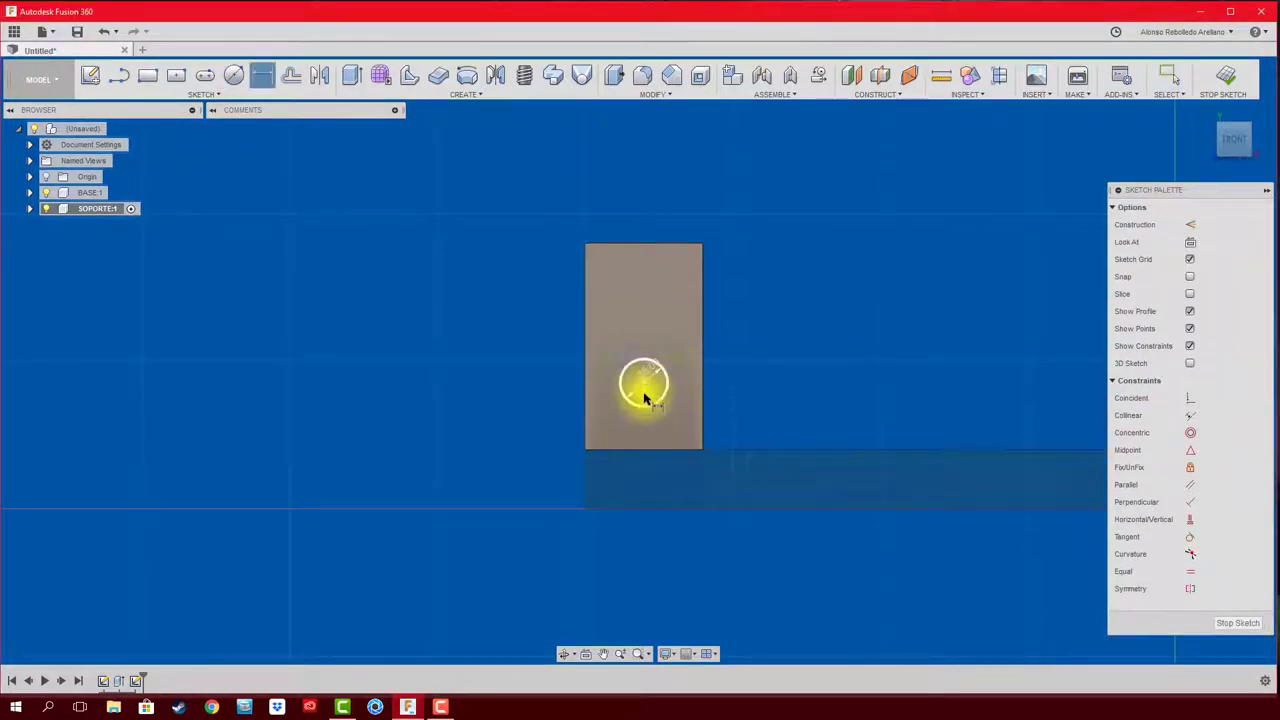
pyautogui.click(643, 388)
pyautogui.click(640, 449)
pyautogui.click(535, 416)
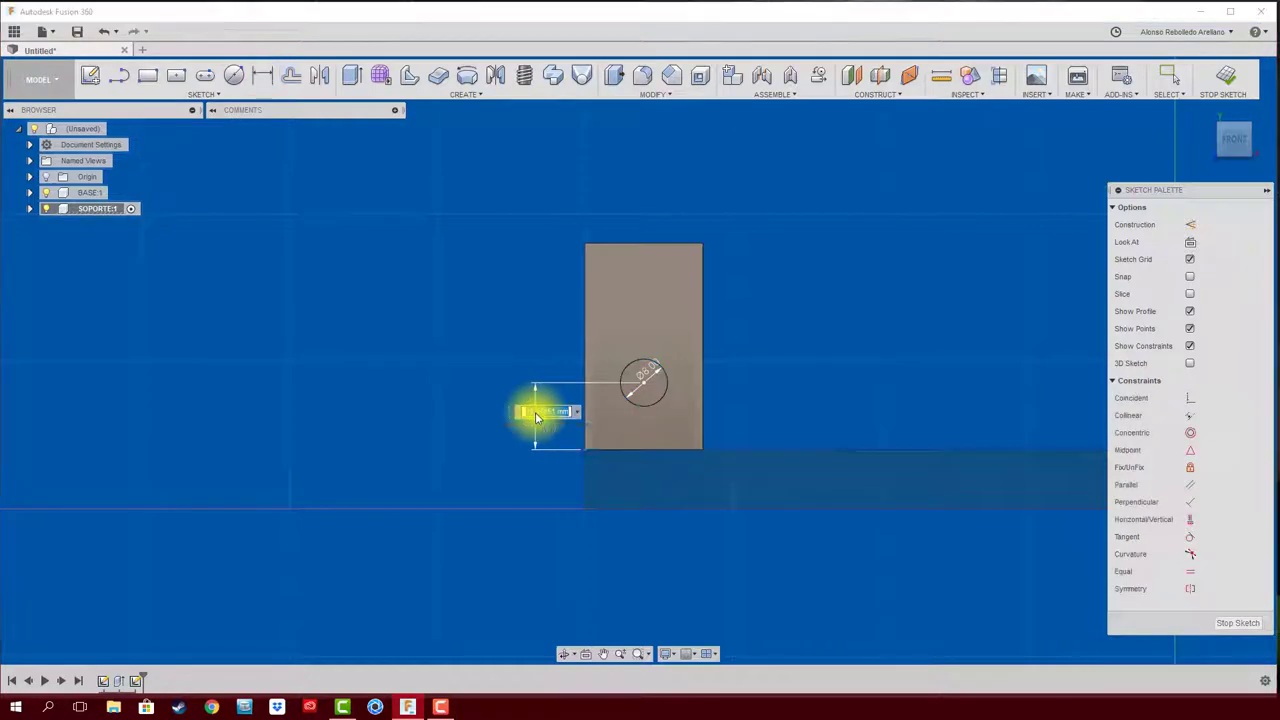
pyautogui.press('Return')
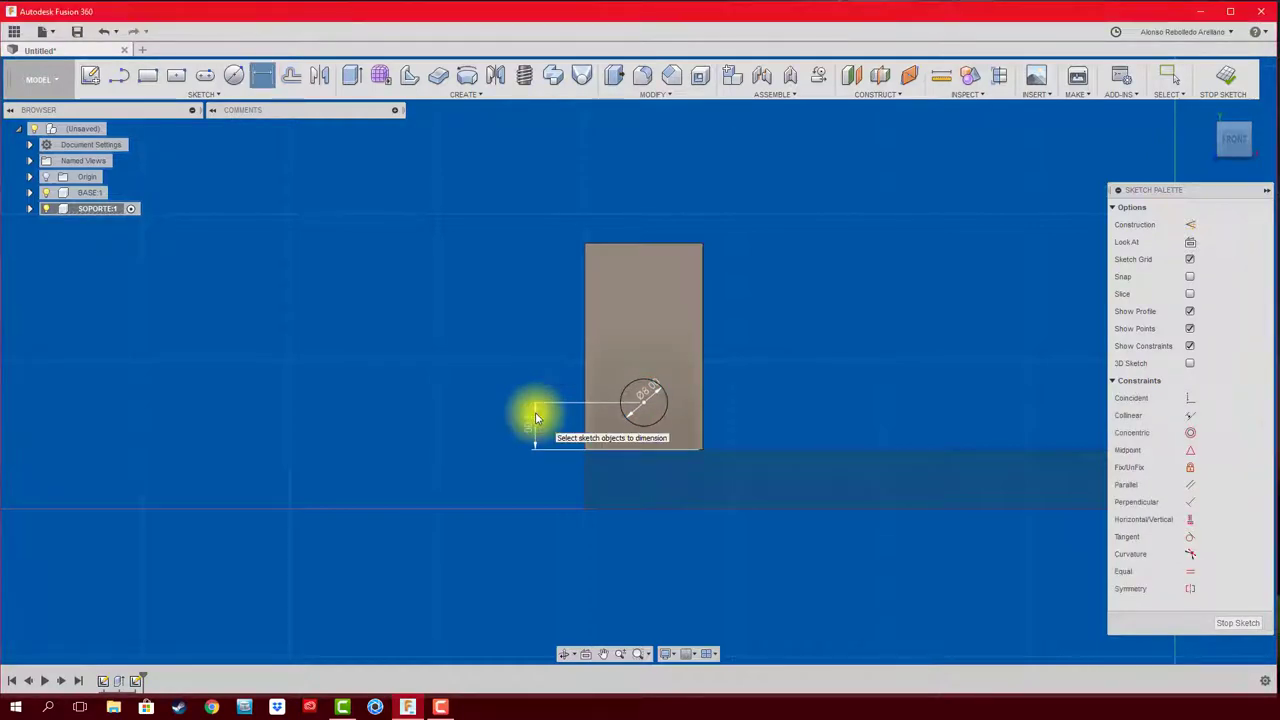
# Step: Extrude the circle -80 mm as a cut through the block
pyautogui.press('e')
pyautogui.click(445, 465)
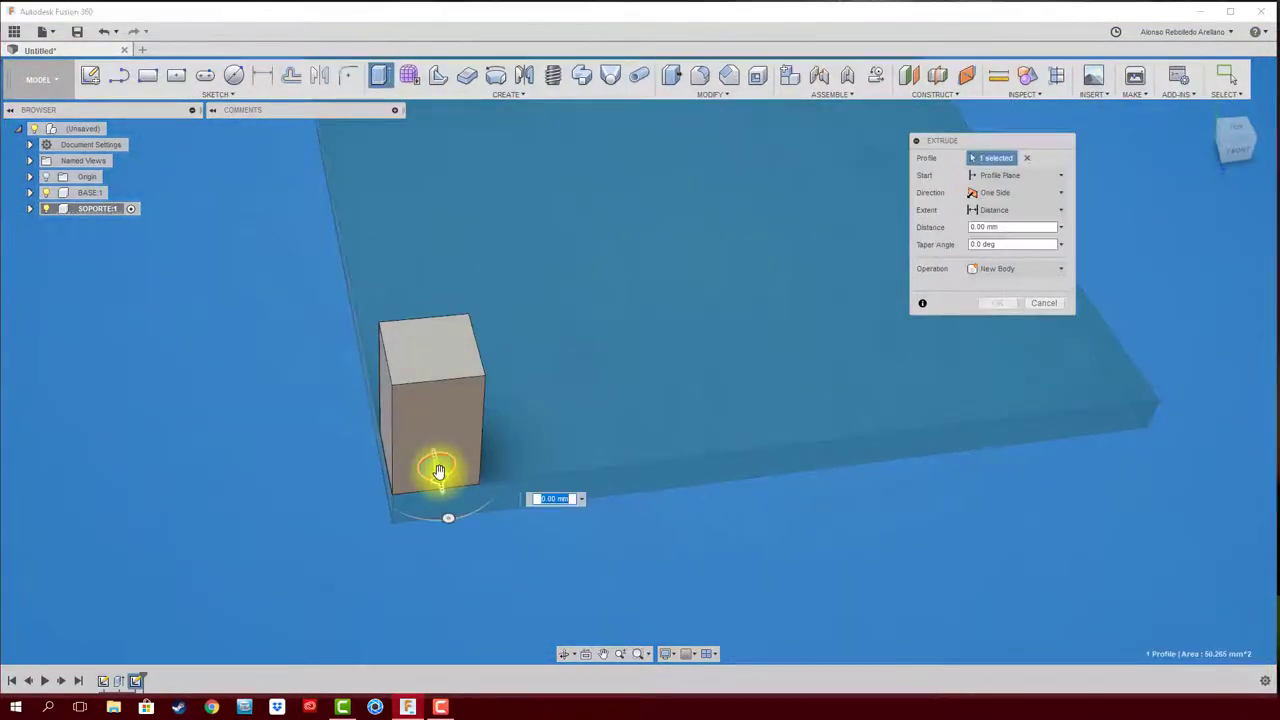
pyautogui.moveTo(438, 471); pyautogui.dragTo(384, 236)
pyautogui.click(1003, 326)
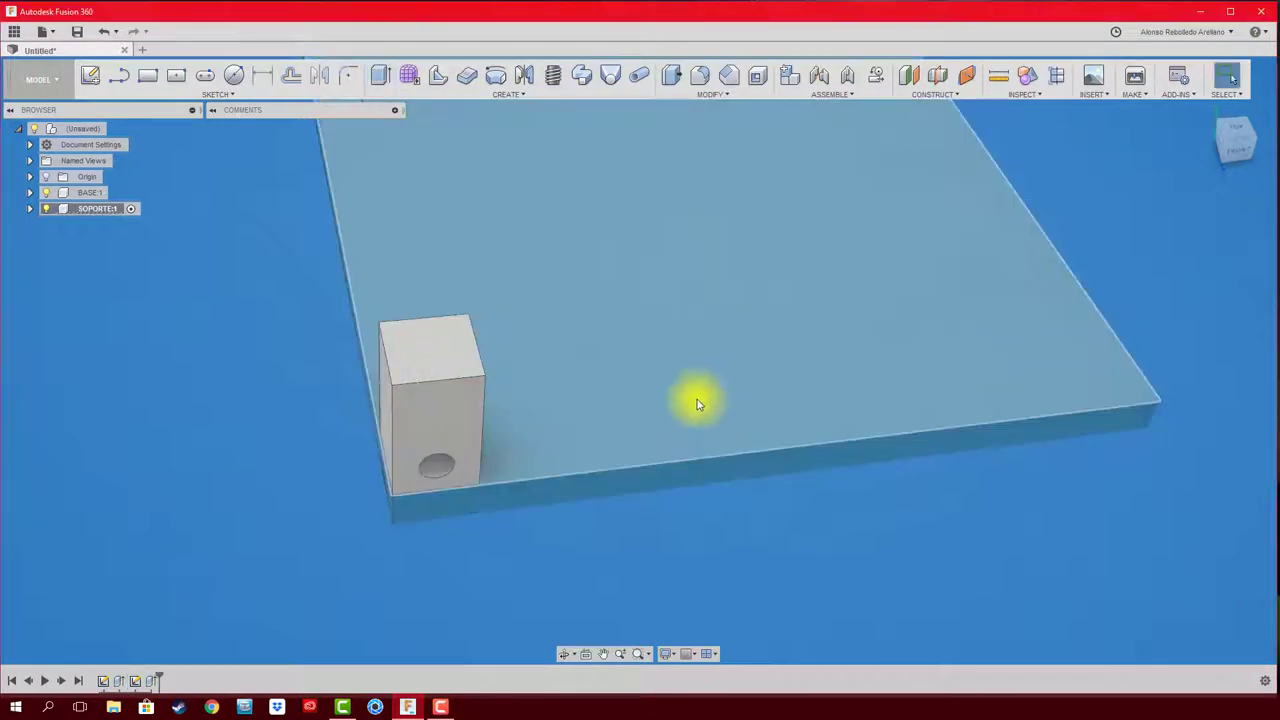
pyautogui.keyDown('shift'); pyautogui.moveTo(694, 400); pyautogui.dragTo(328, 470, button='middle'); pyautogui.keyUp('shift')
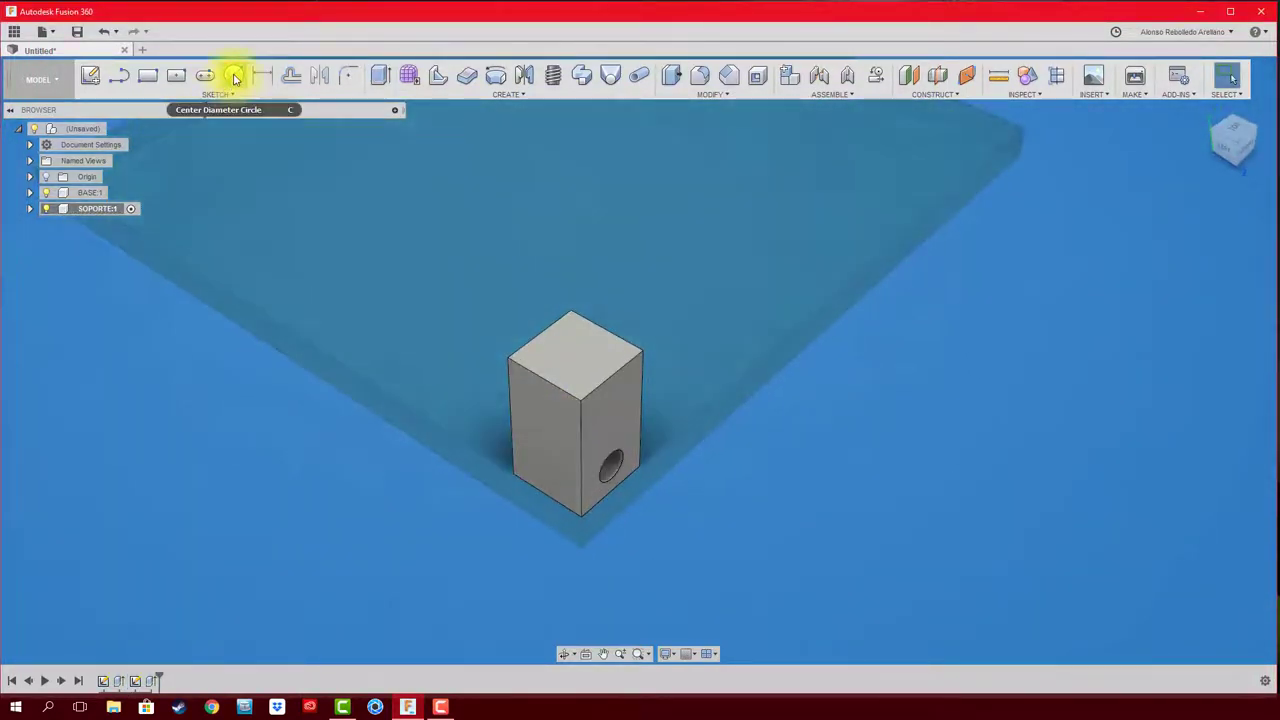
# Step: Sketch a circle on the block's side face, 8 mm below the top edge
pyautogui.click(234, 76)
pyautogui.click(551, 412)
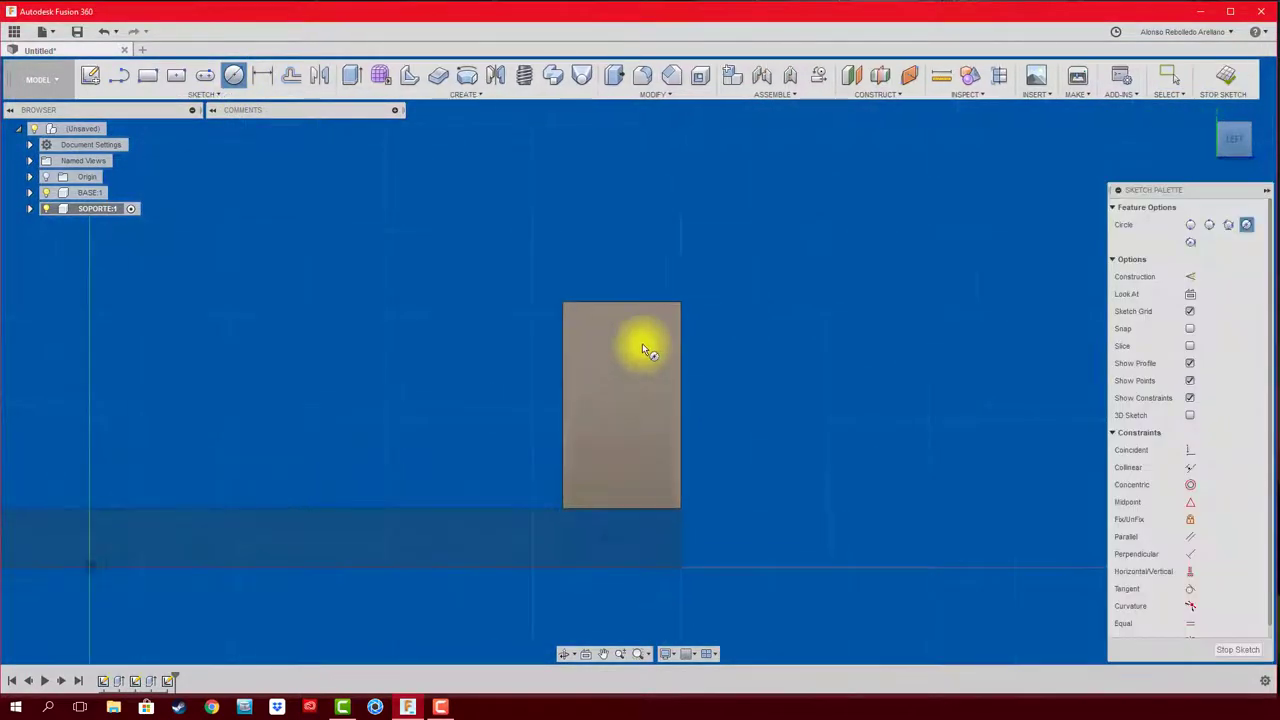
pyautogui.click(621, 376)
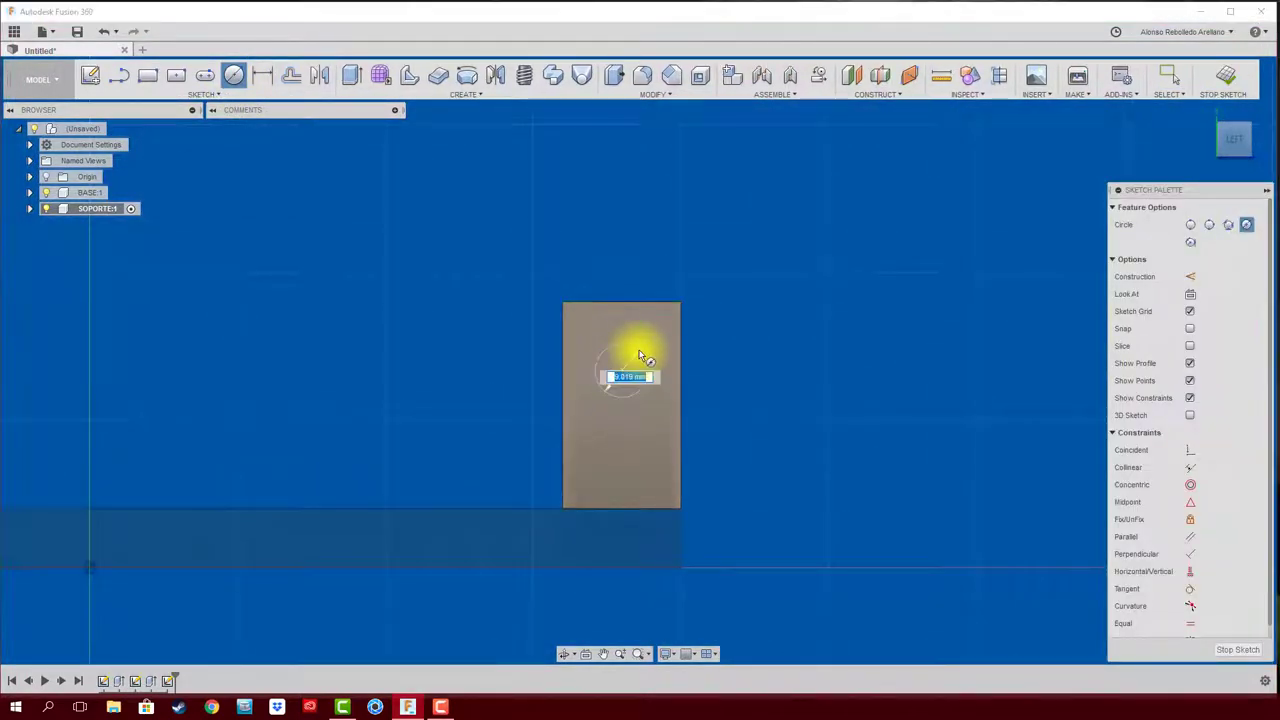
pyautogui.click(641, 355)
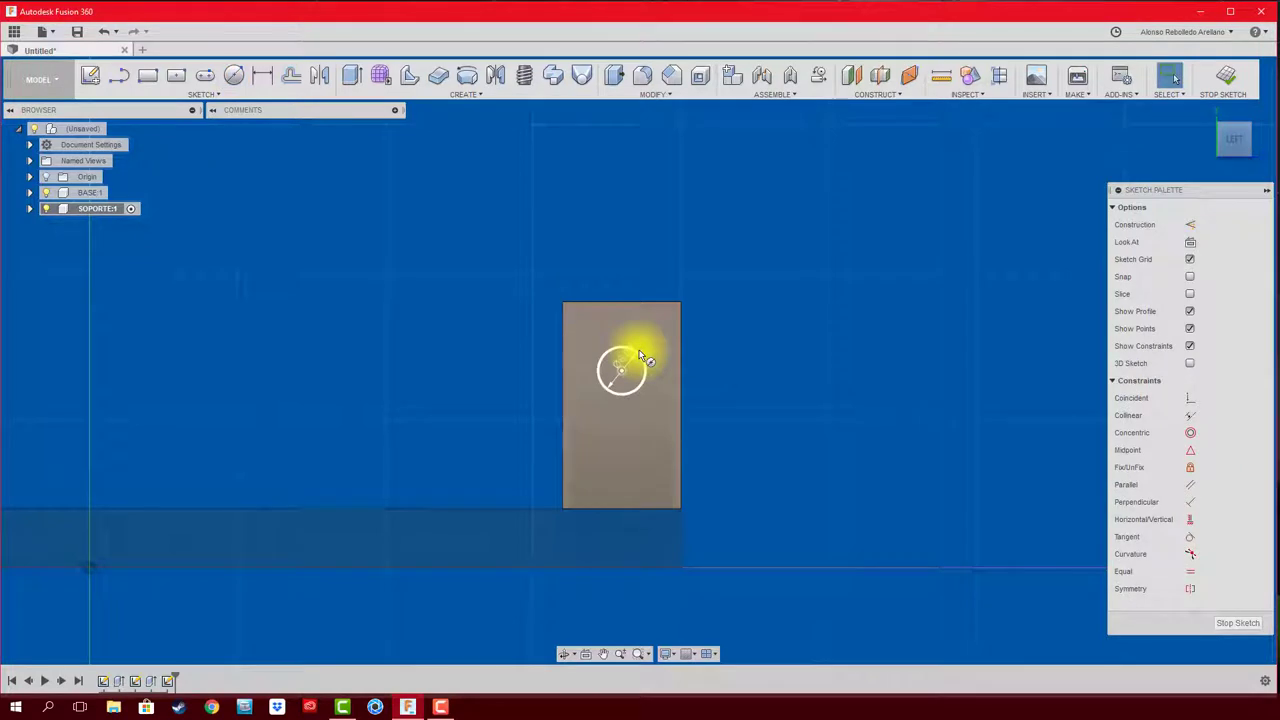
pyautogui.press('d')
pyautogui.click(634, 303)
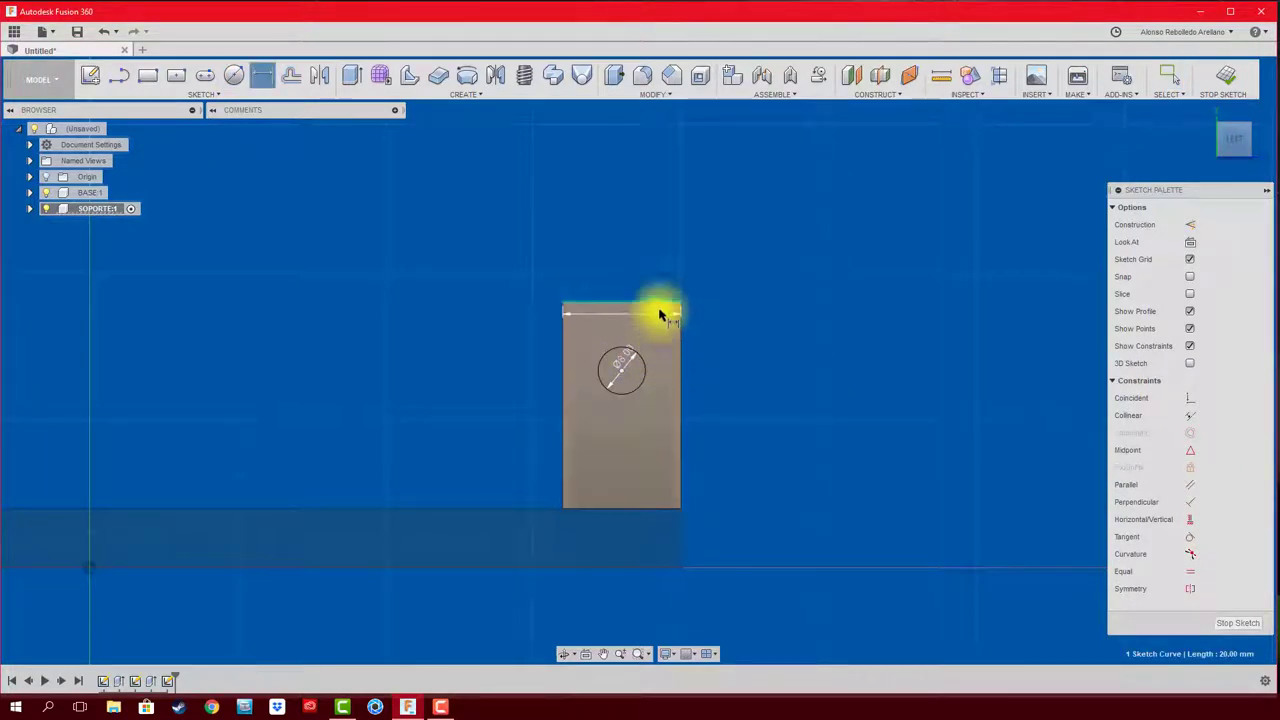
pyautogui.click(645, 362)
pyautogui.click(735, 345)
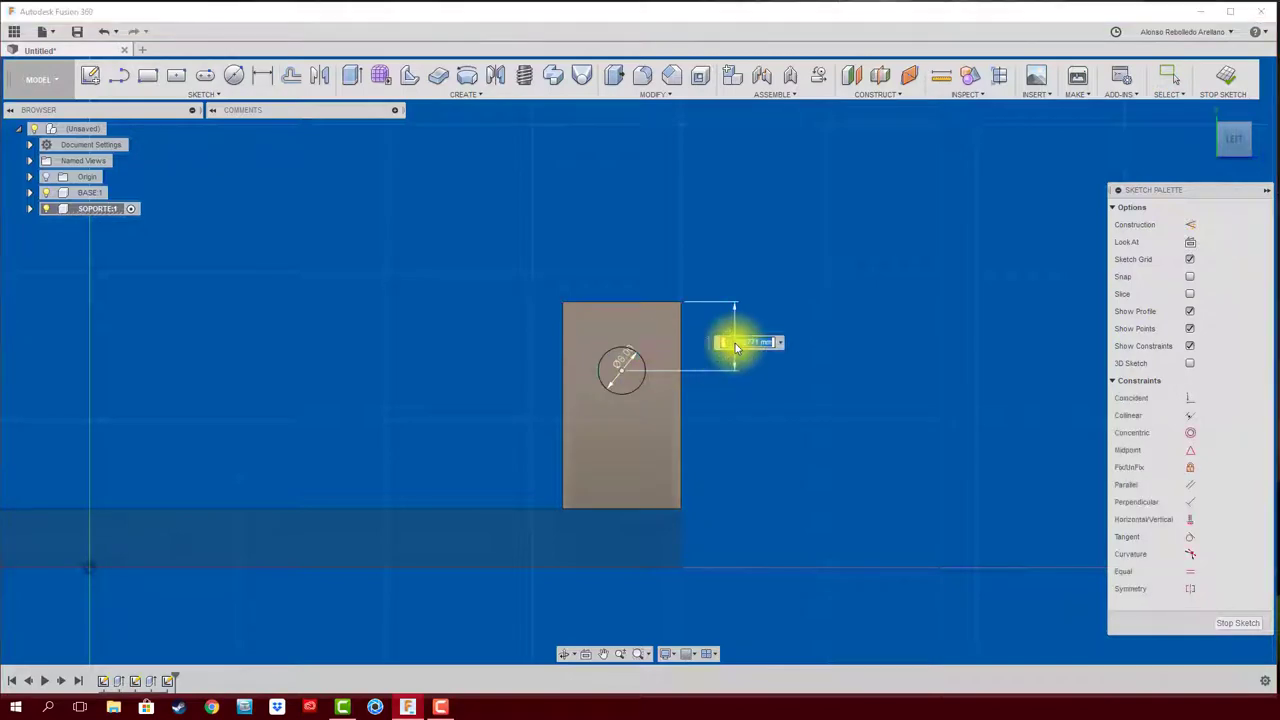
pyautogui.press('Return')
# Step: Extrude the circle -20 mm as a cut to make the second hole
pyautogui.press('F6')
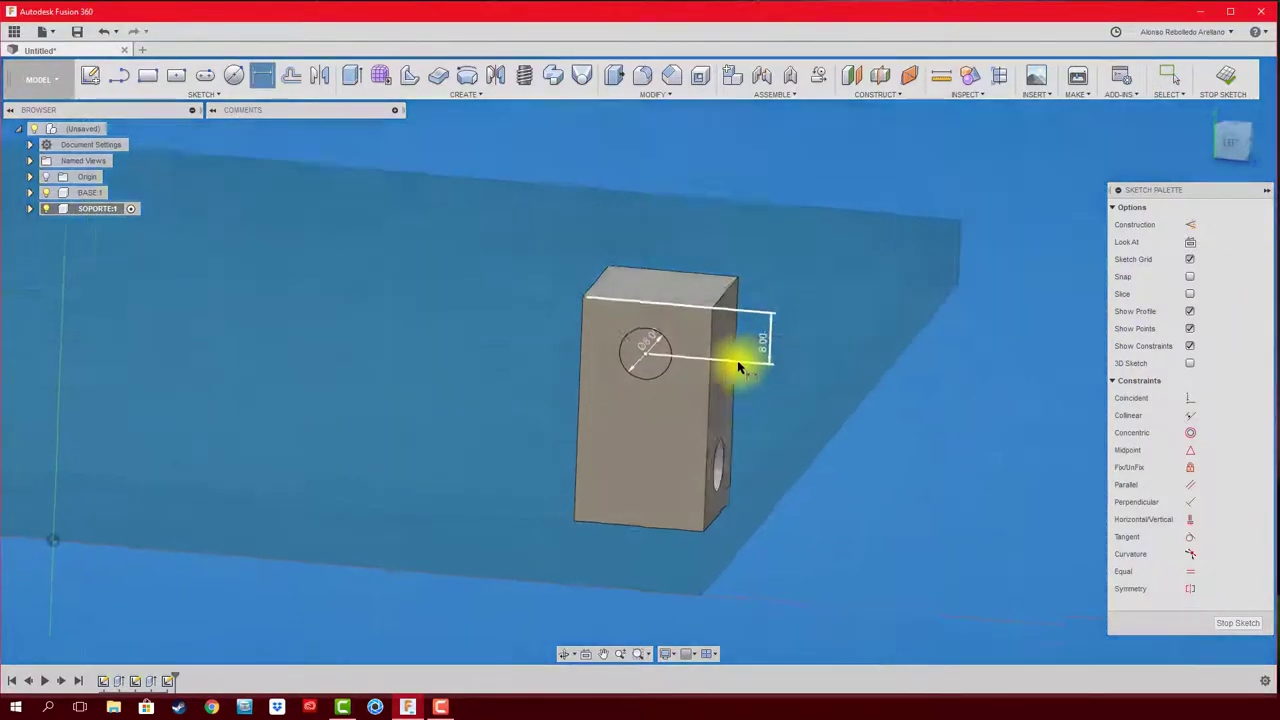
pyautogui.press('e')
pyautogui.click(652, 350)
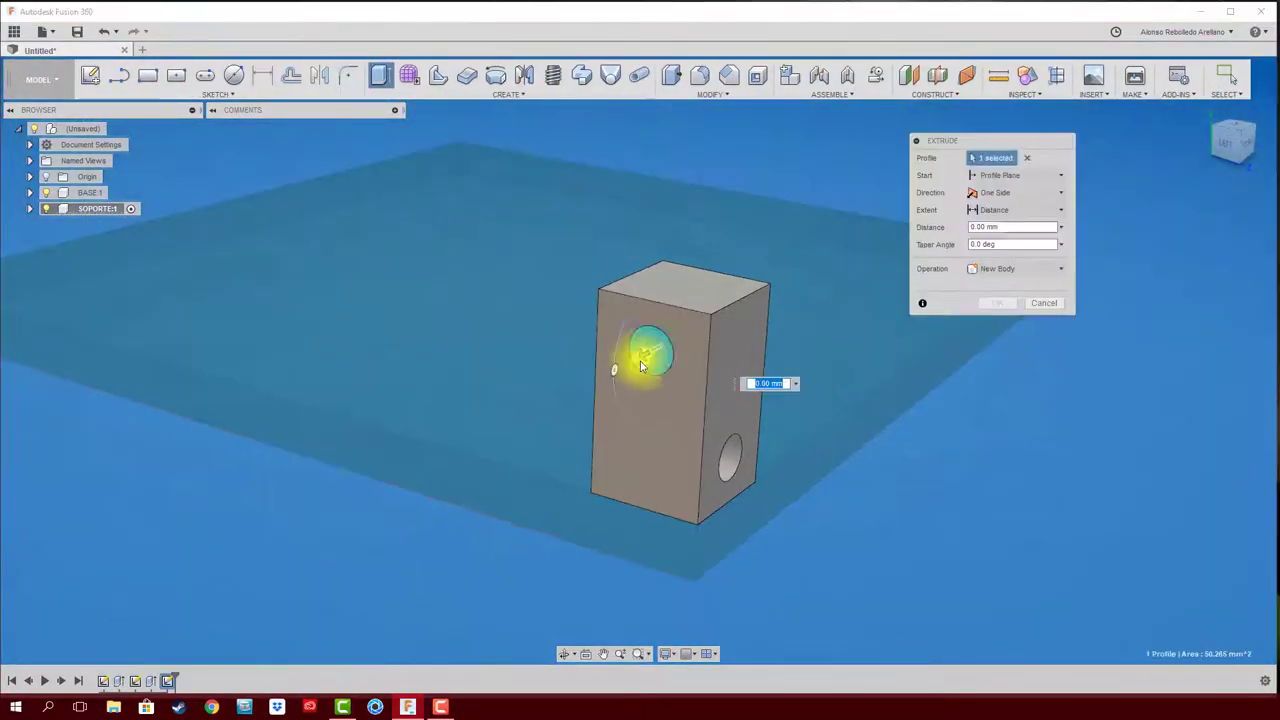
pyautogui.write('-20')
pyautogui.click(997, 302)
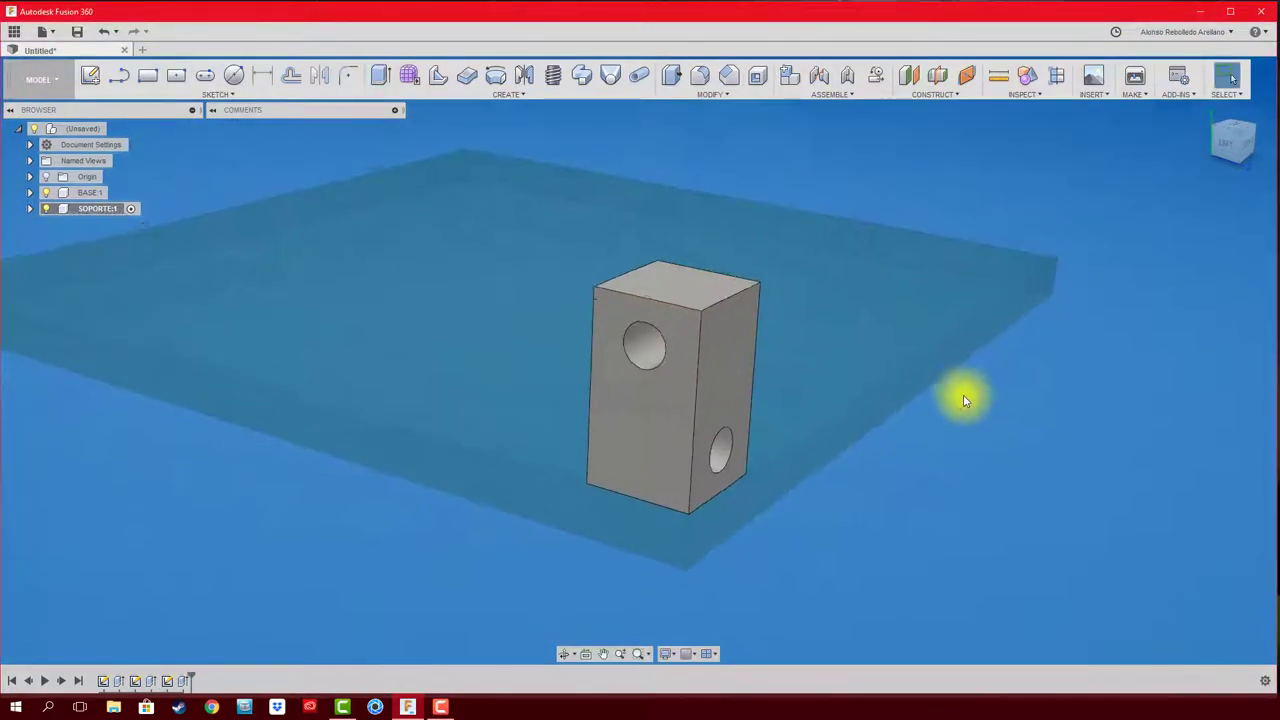
pyautogui.keyDown('shift'); pyautogui.moveTo(965, 415); pyautogui.dragTo(239, 385, button='middle'); pyautogui.keyUp('shift')
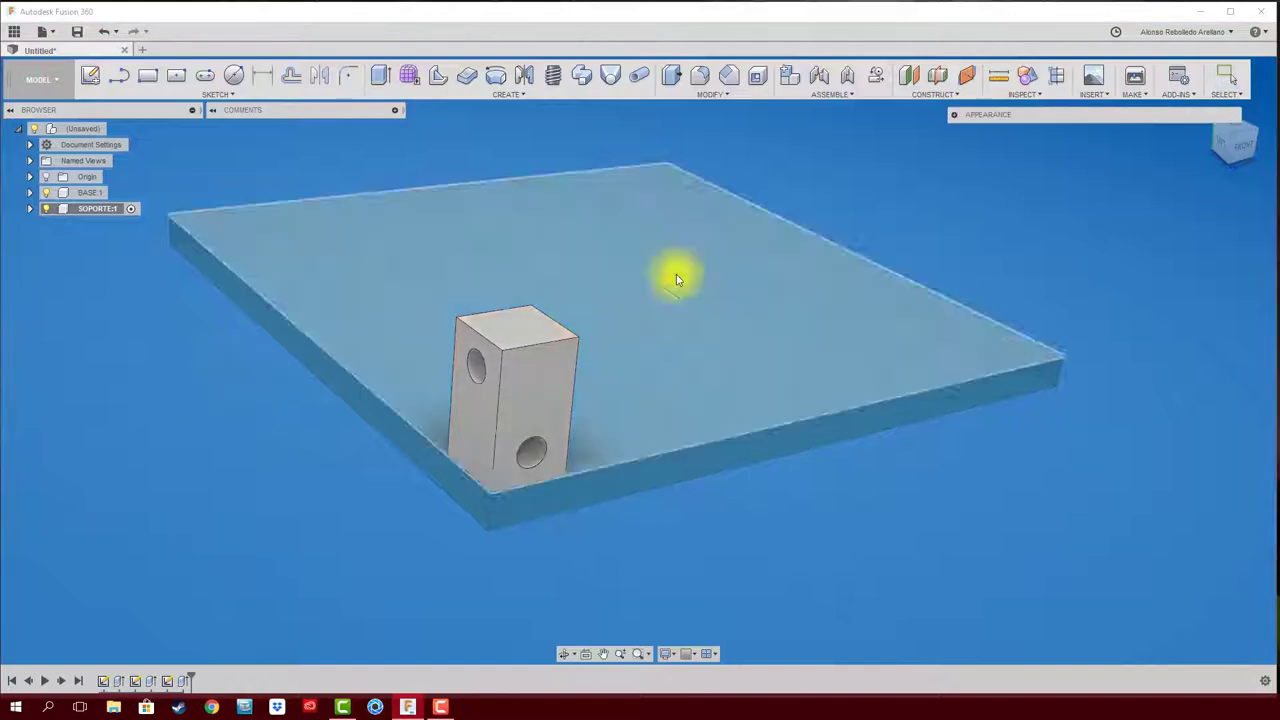
# Step: Apply 3D Maple - Painted to the SOPORTE block and reactivate the root component
pyautogui.press('a')
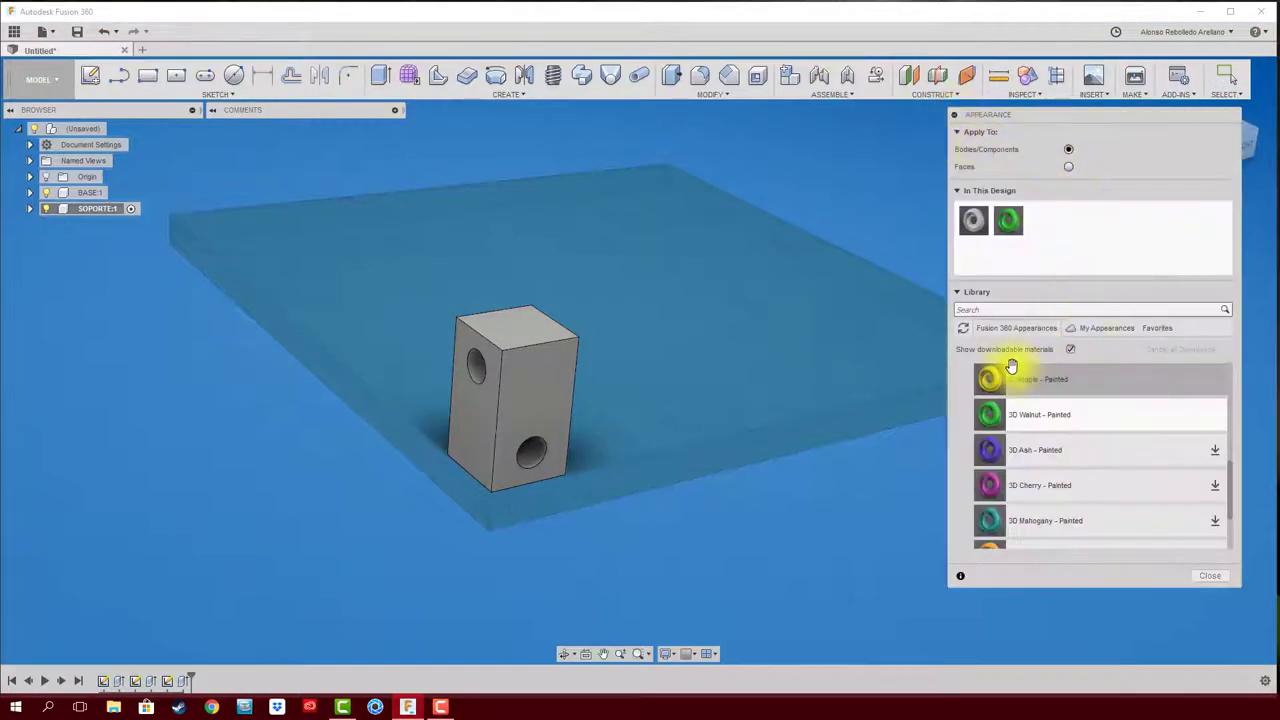
pyautogui.moveTo(989, 379); pyautogui.dragTo(540, 404)
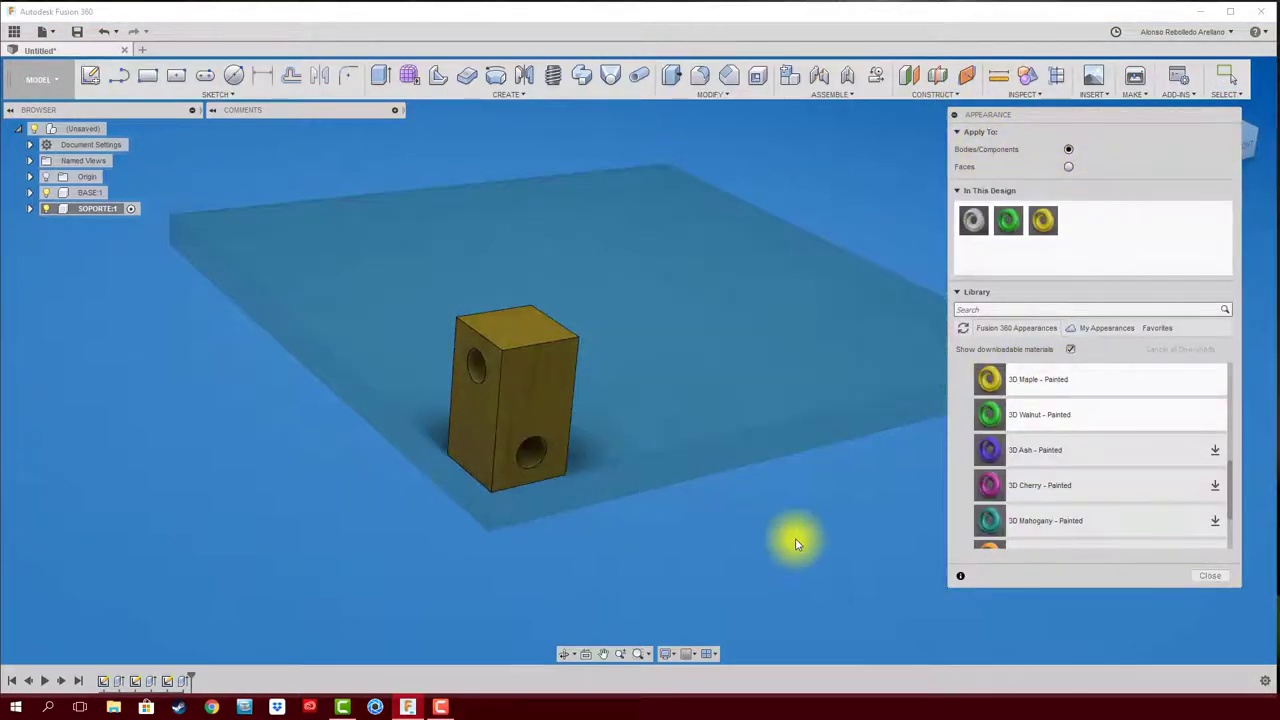
pyautogui.click(1210, 575)
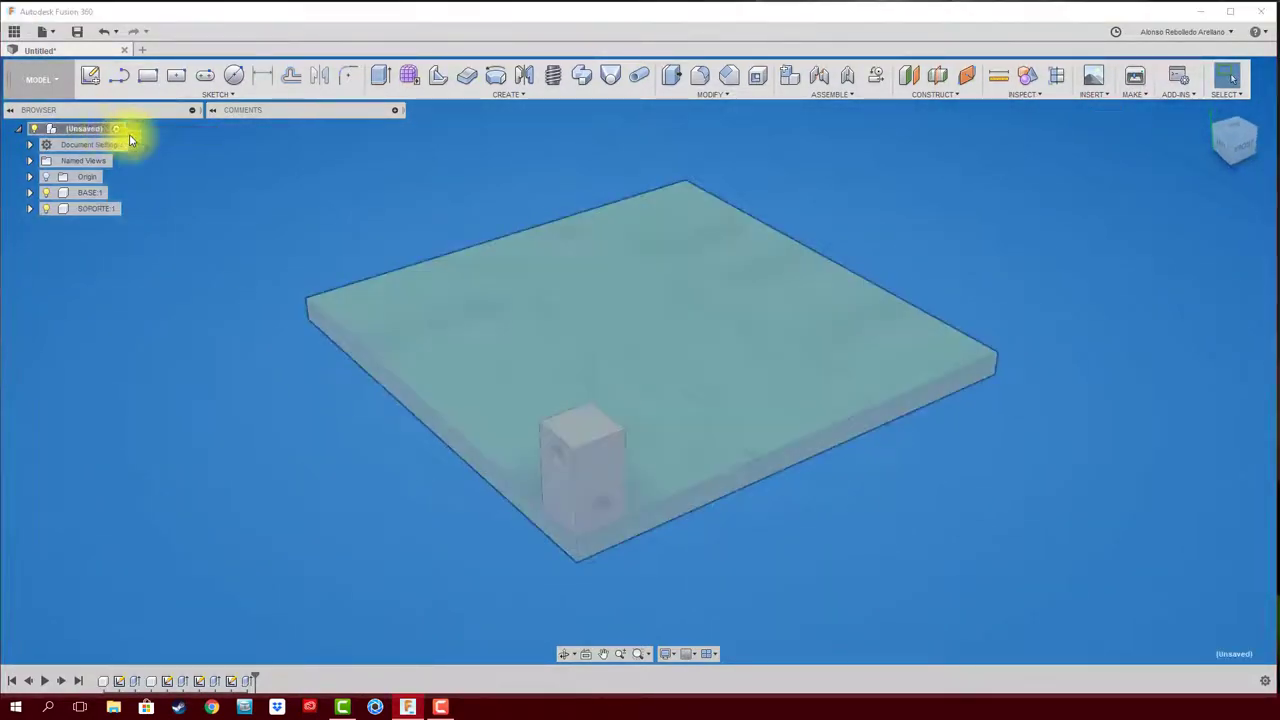
pyautogui.click(116, 130)
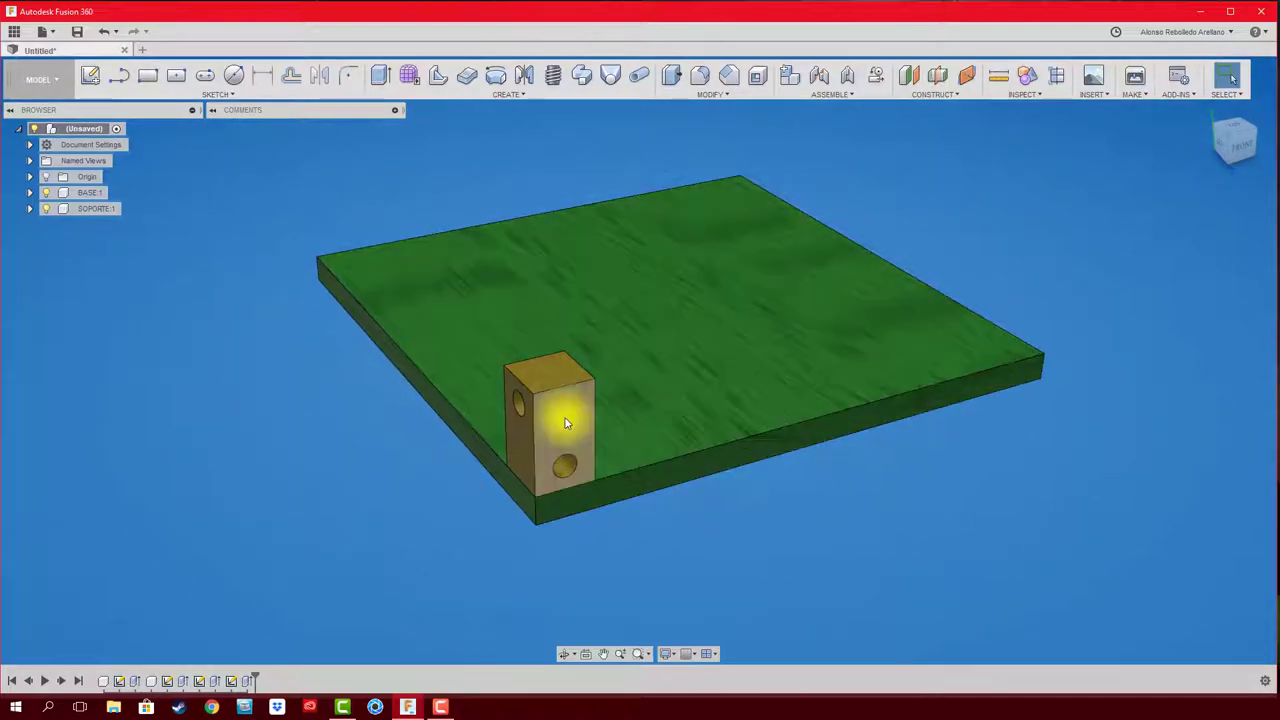
# Step: Drag the support block to the base centre, then make two joint attempts and cancel them
pyautogui.moveTo(563, 423); pyautogui.dragTo(663, 303)
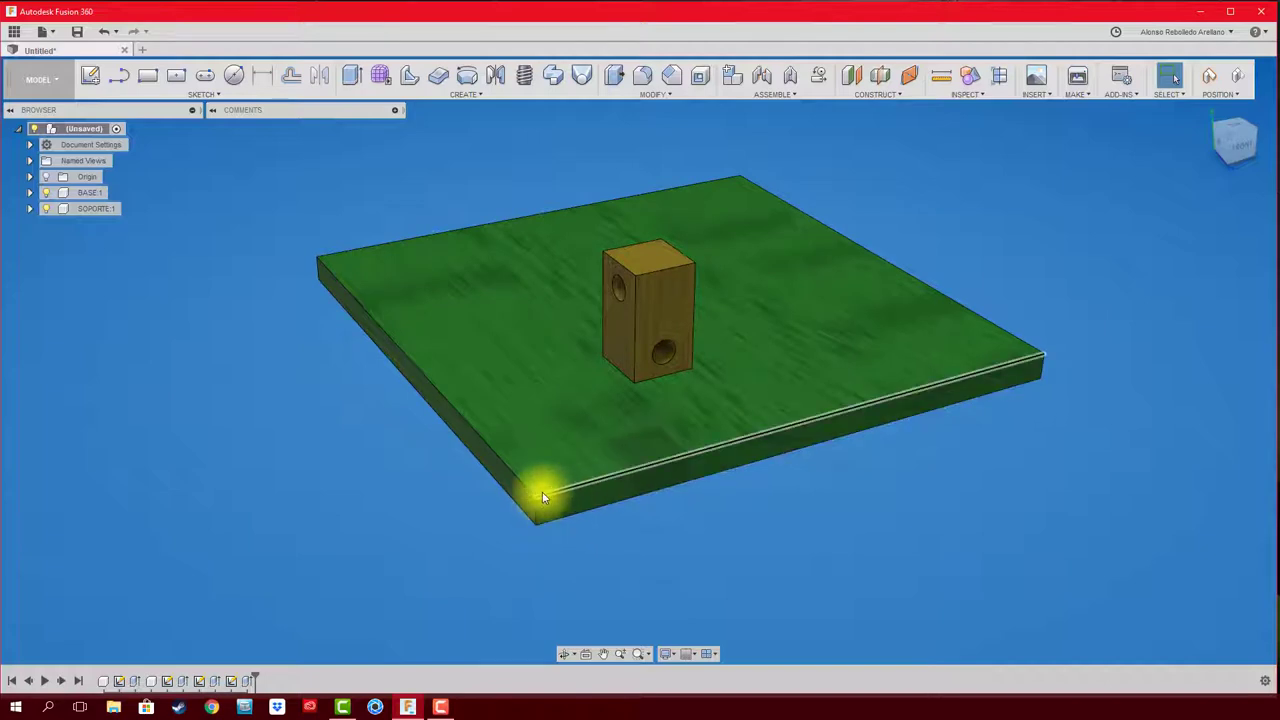
pyautogui.scroll(1, 741, 566)
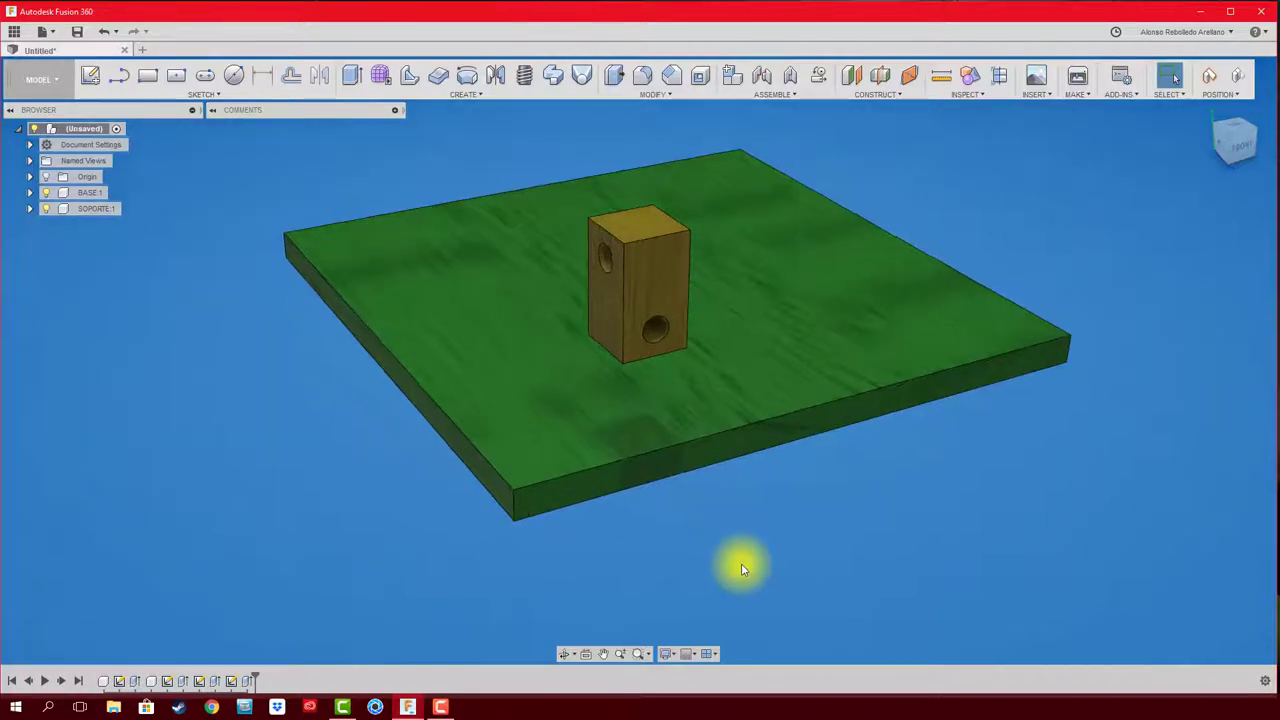
pyautogui.scroll(1, 741, 540)
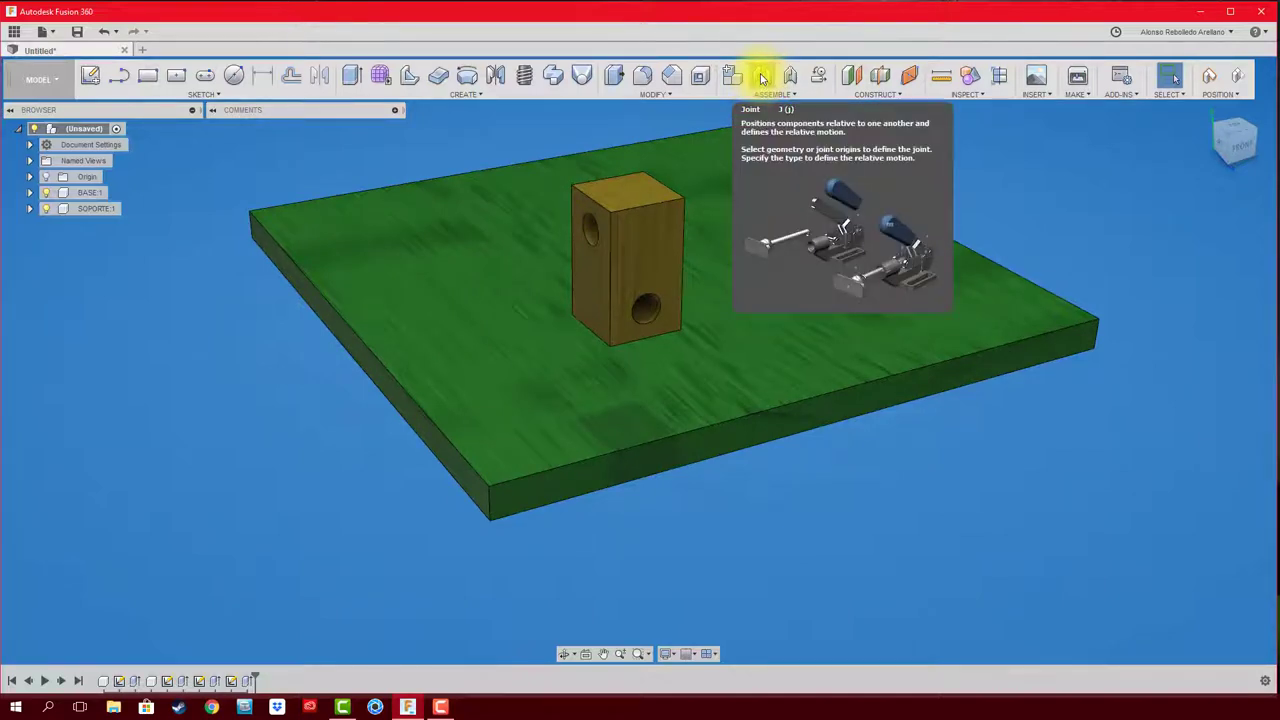
pyautogui.click(762, 78)
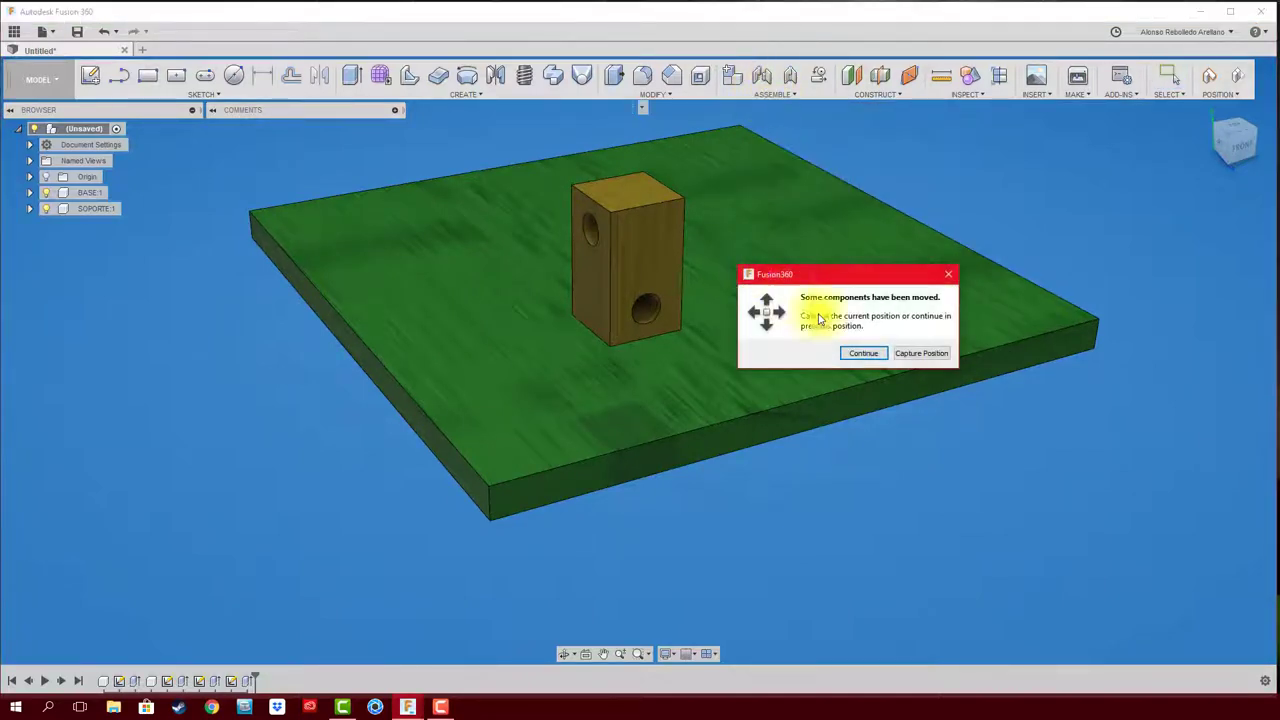
pyautogui.click(853, 349)
pyautogui.click(1044, 296)
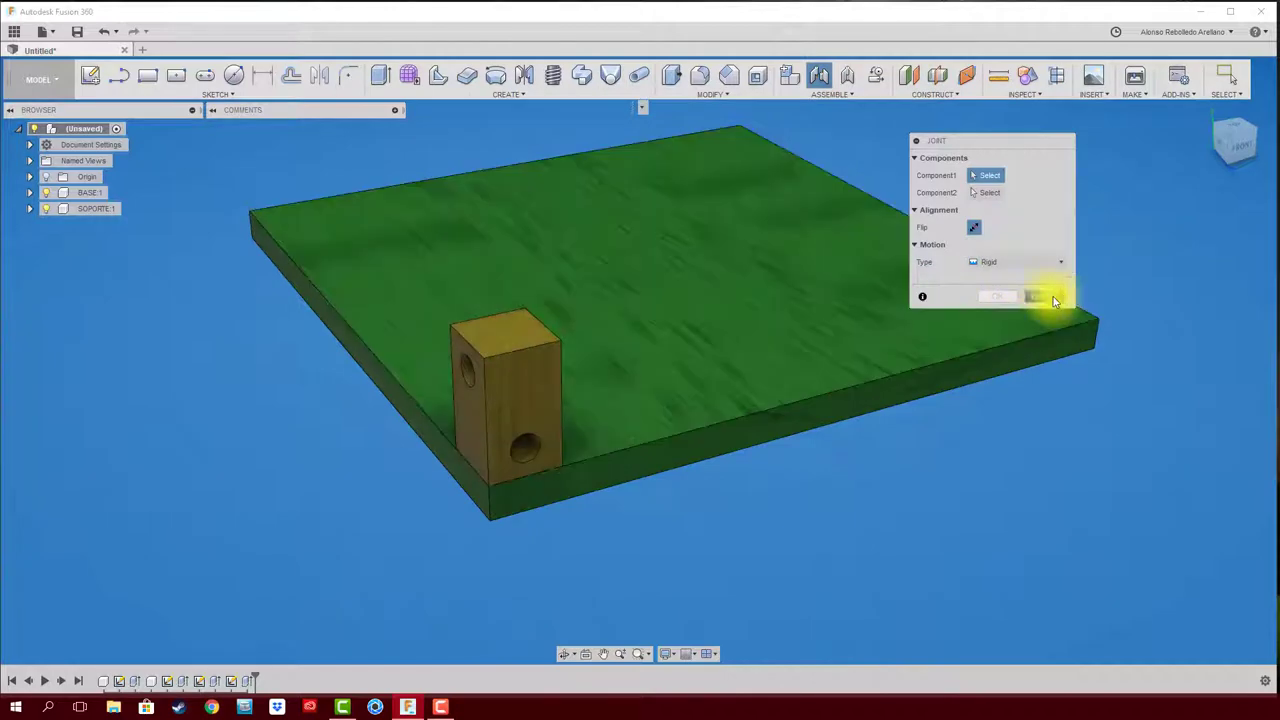
pyautogui.click(767, 79)
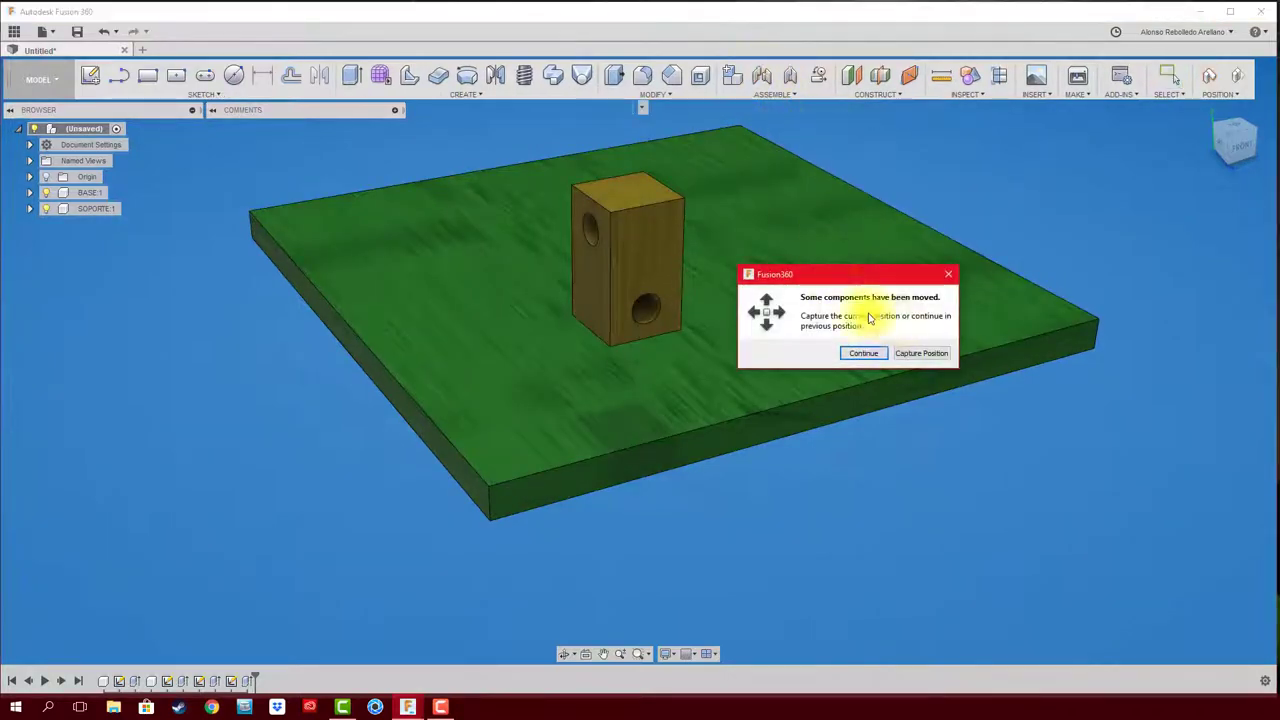
pyautogui.click(921, 351)
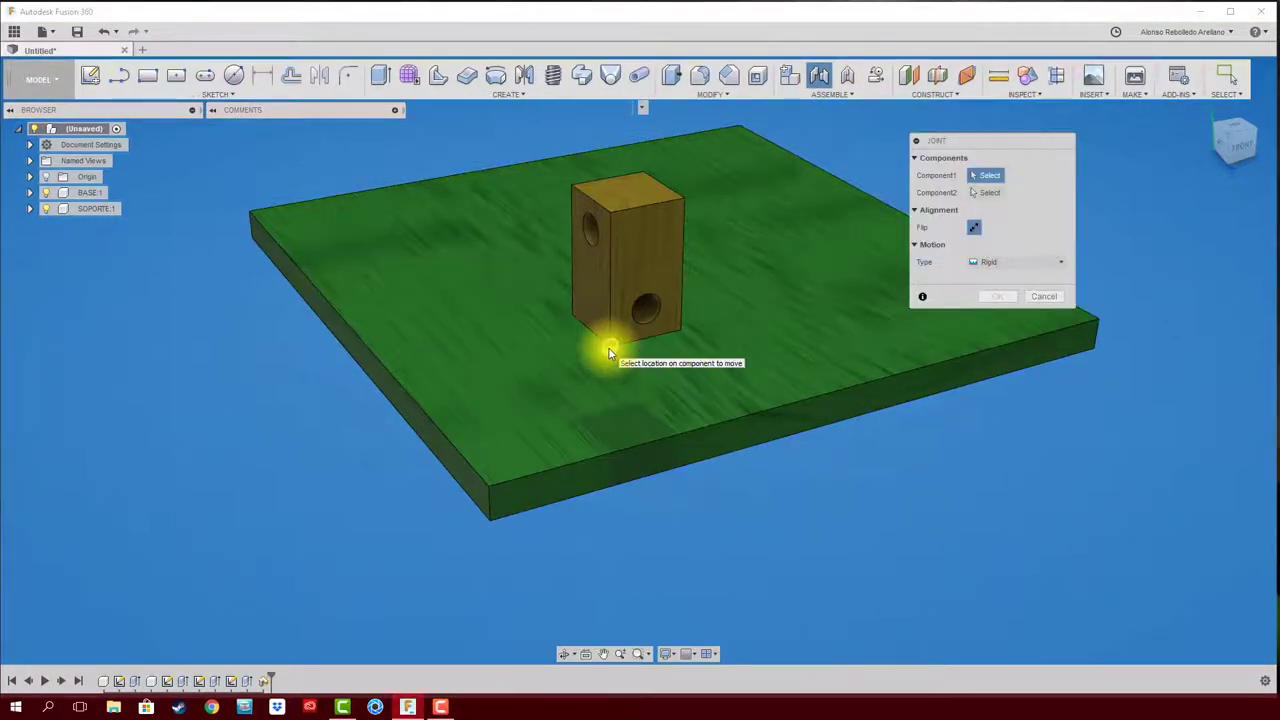
pyautogui.click(609, 352)
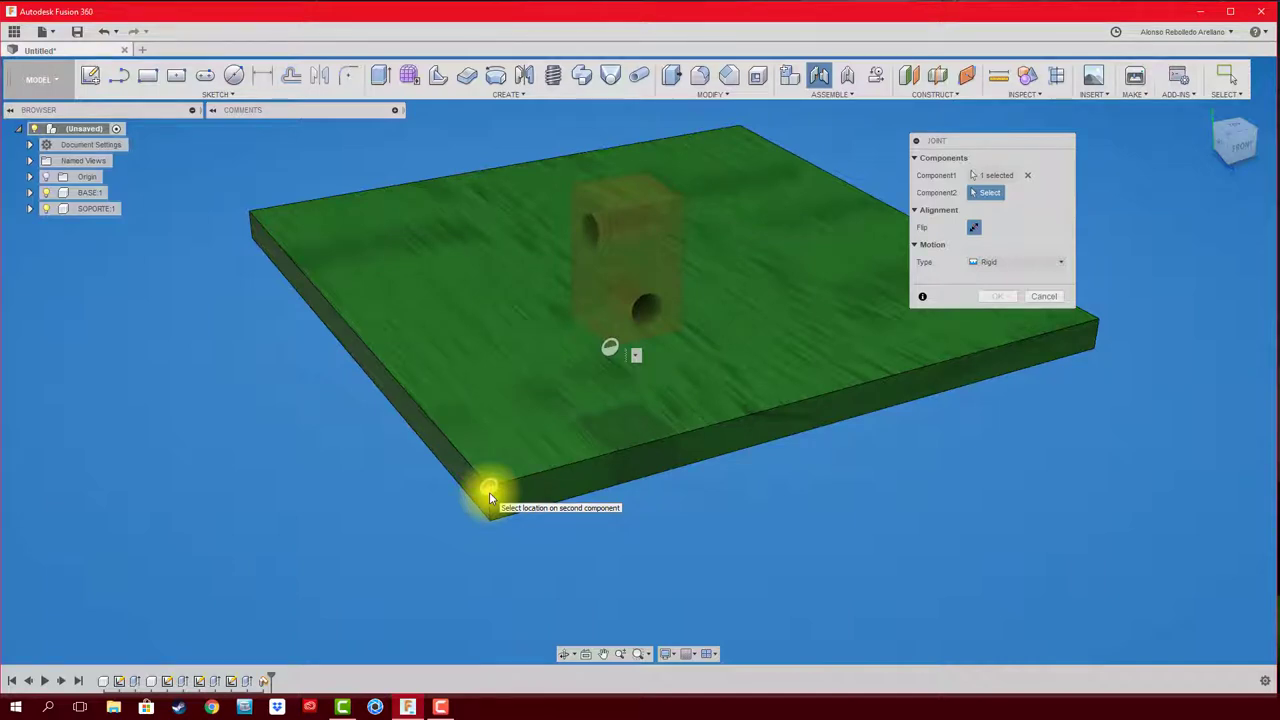
pyautogui.click(489, 492)
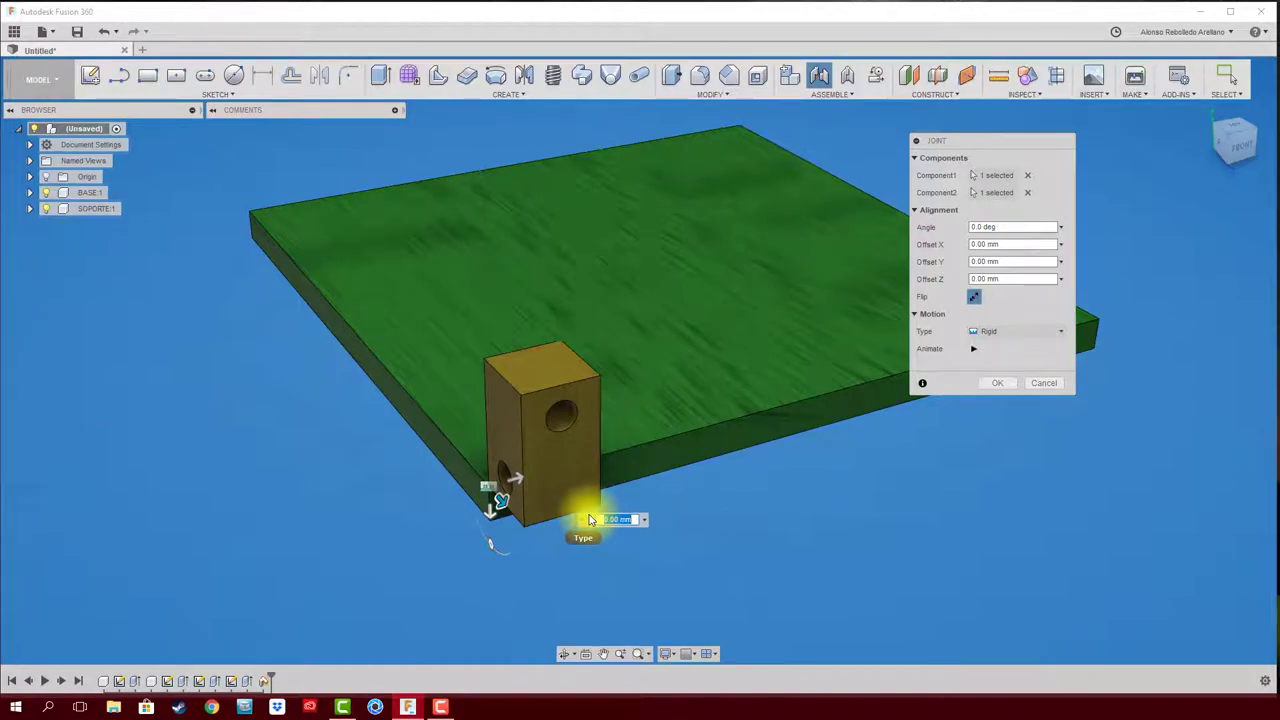
pyautogui.click(1056, 385)
# Step: Rigidly joint the block's bottom corner to the base's front corner
pyautogui.click(763, 88)
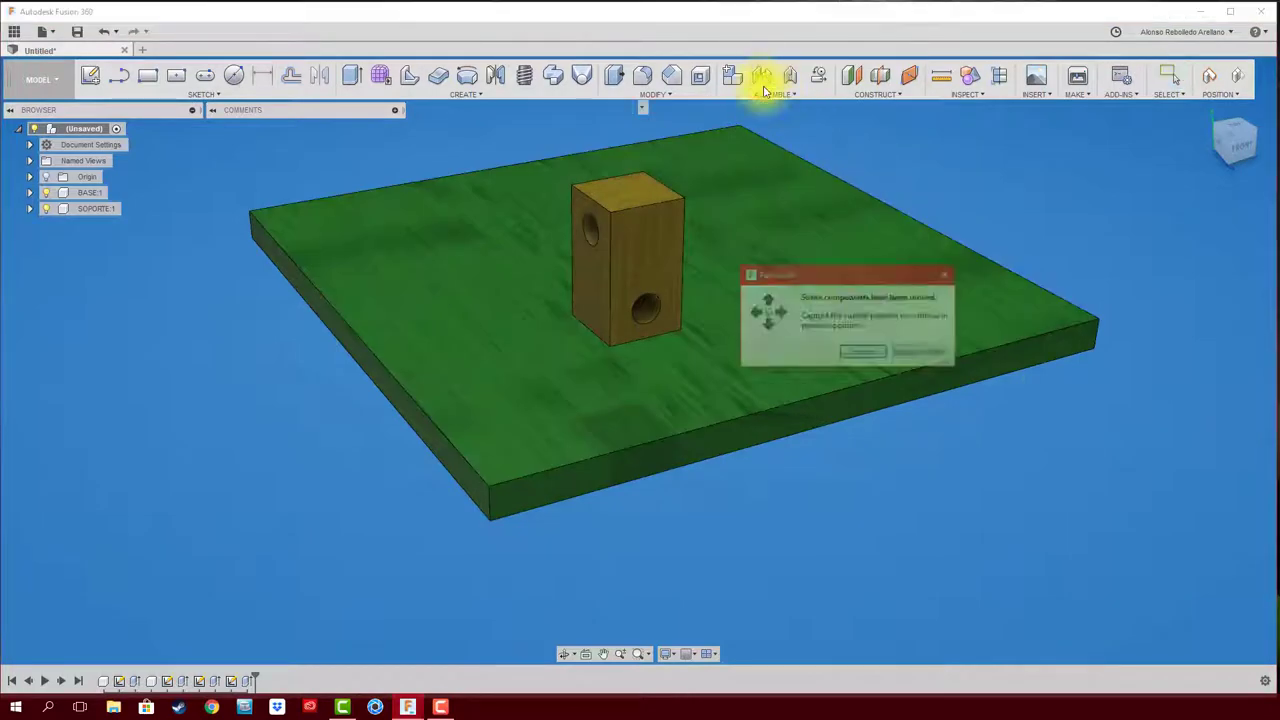
pyautogui.click(895, 351)
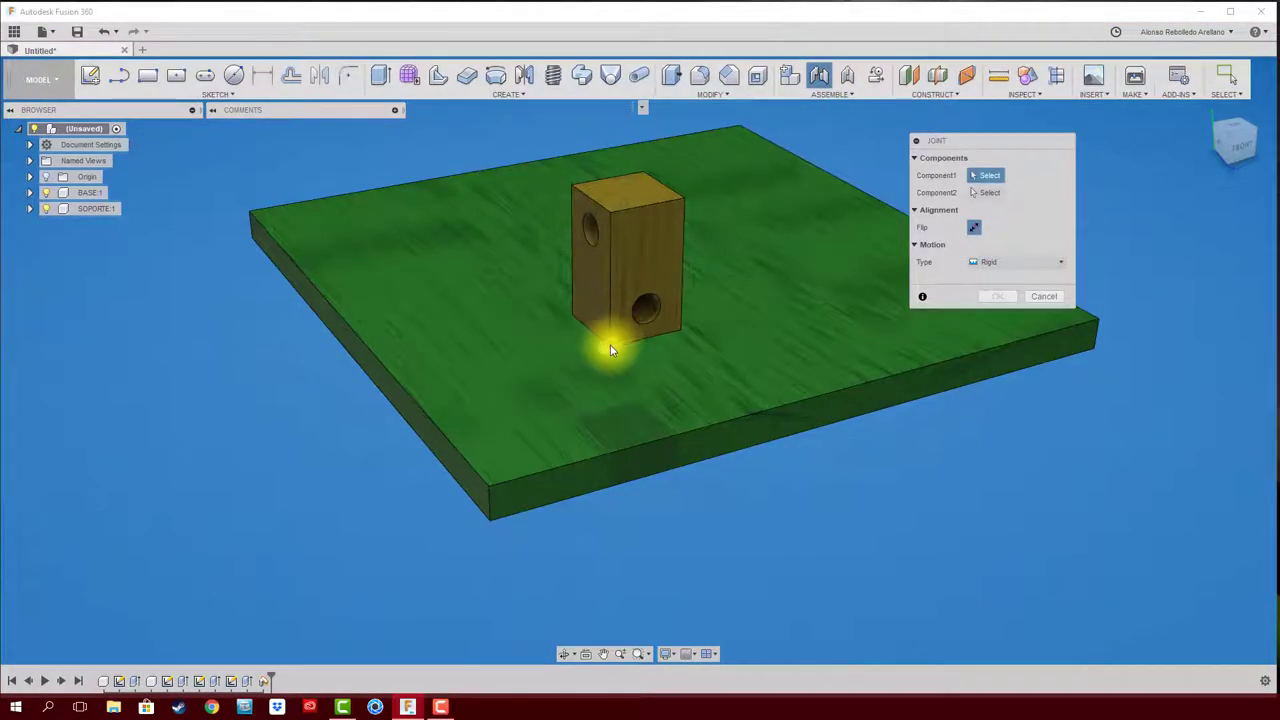
pyautogui.click(615, 350)
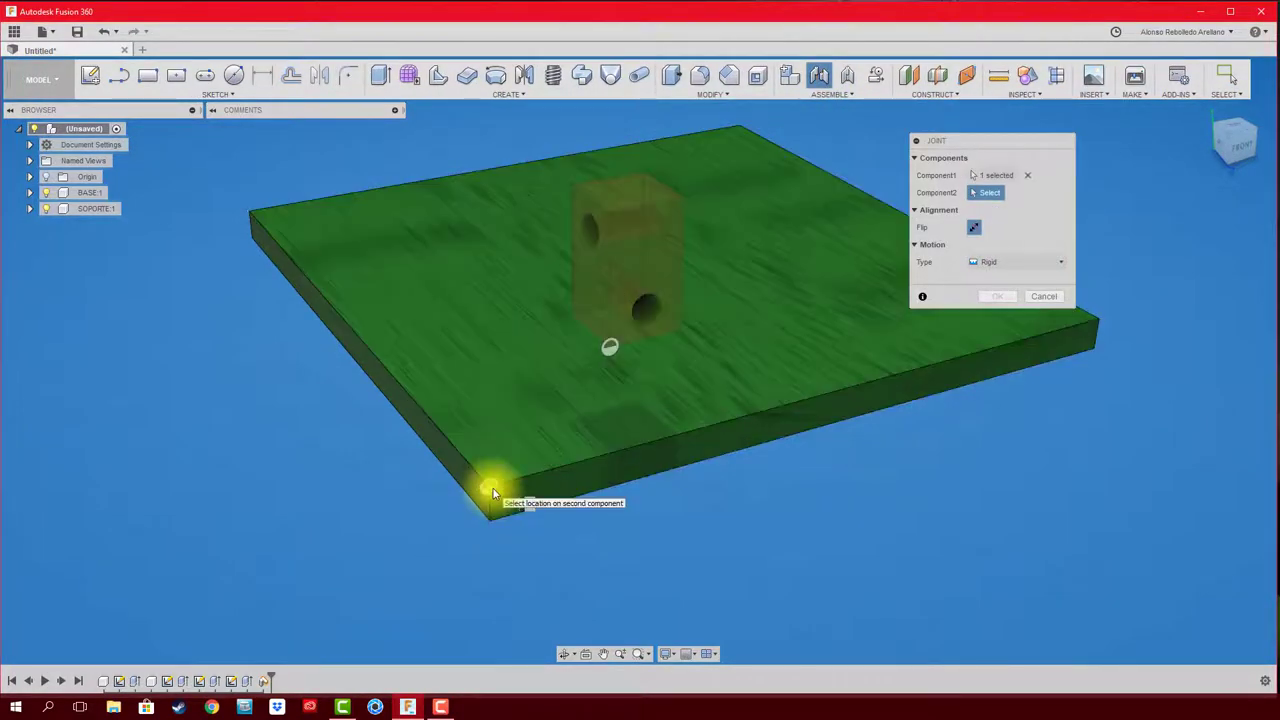
pyautogui.click(491, 490)
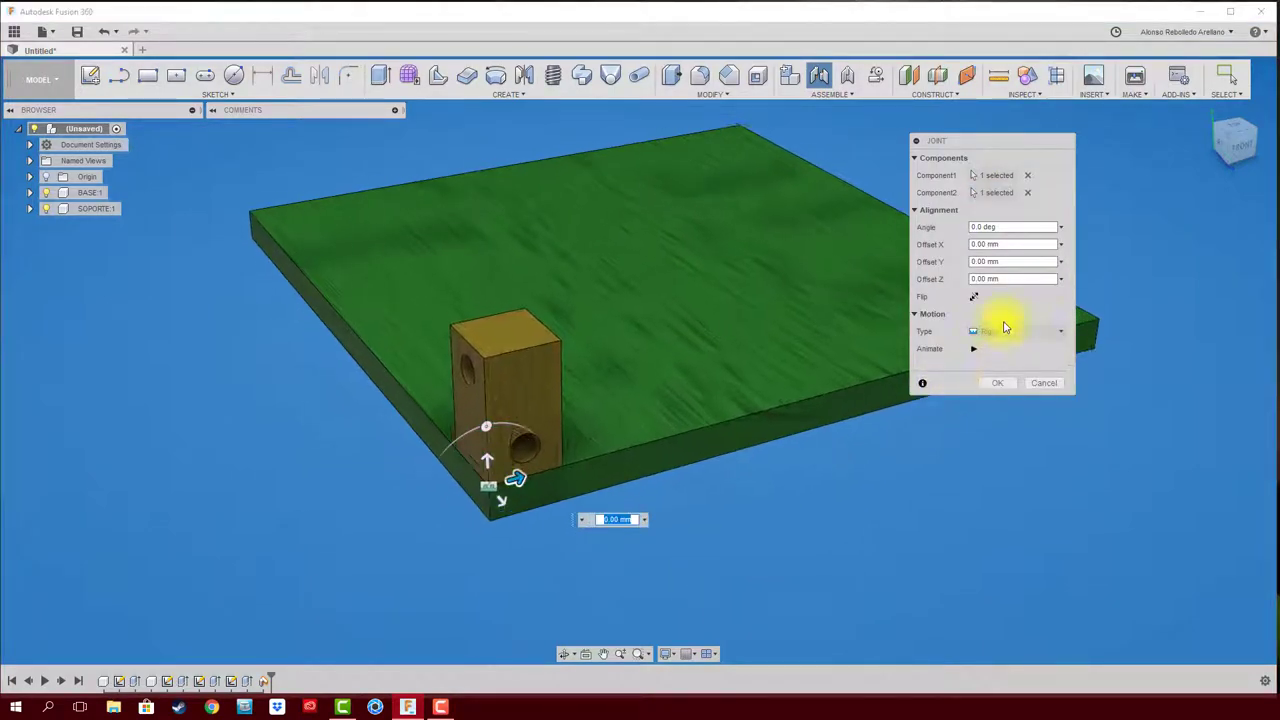
pyautogui.click(997, 386)
pyautogui.moveTo(537, 371)
pyautogui.keyDown('shift'); pyautogui.mouseDown(button='middle')
pyautogui.moveTo(556, 398)
pyautogui.moveTo(545, 382)
pyautogui.moveTo(606, 371)
pyautogui.moveTo(766, 263)
pyautogui.mouseUp(button='middle'); pyautogui.keyUp('shift')
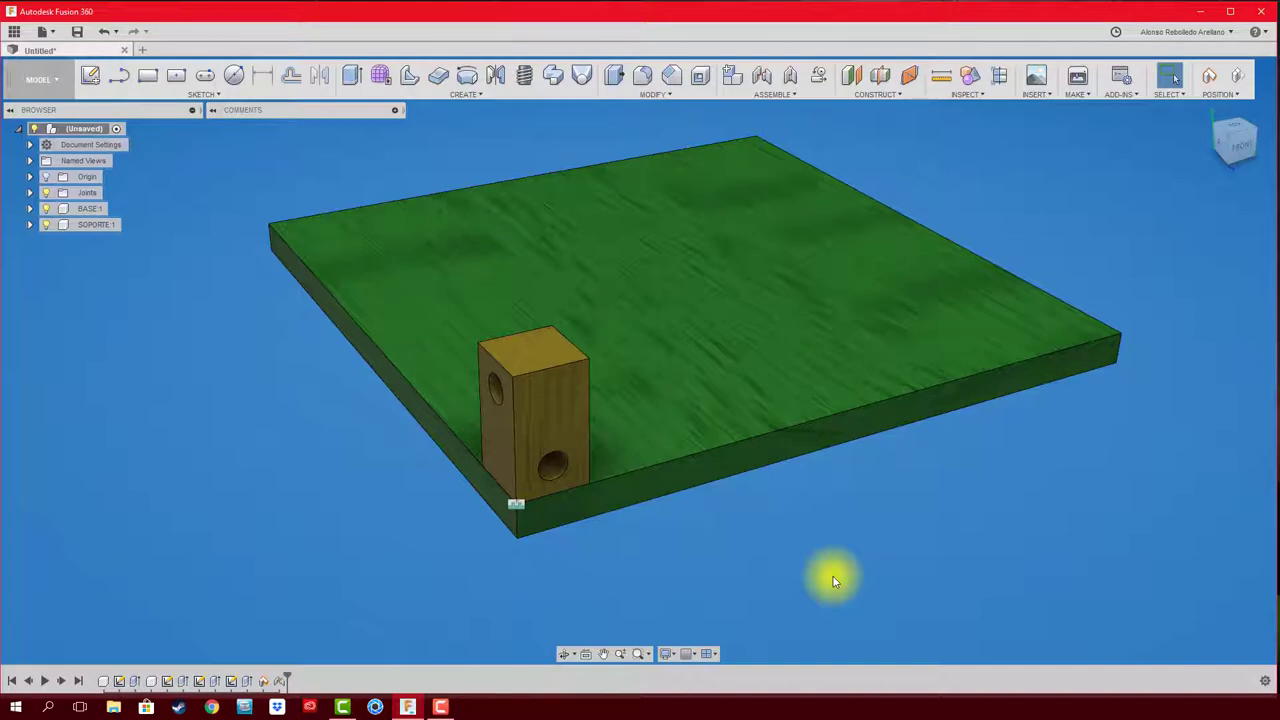
# Step: Undo the corner joint and ground BASE:1, keeping the block at the plate edge
pyautogui.hotkey('ctrl', 'z')
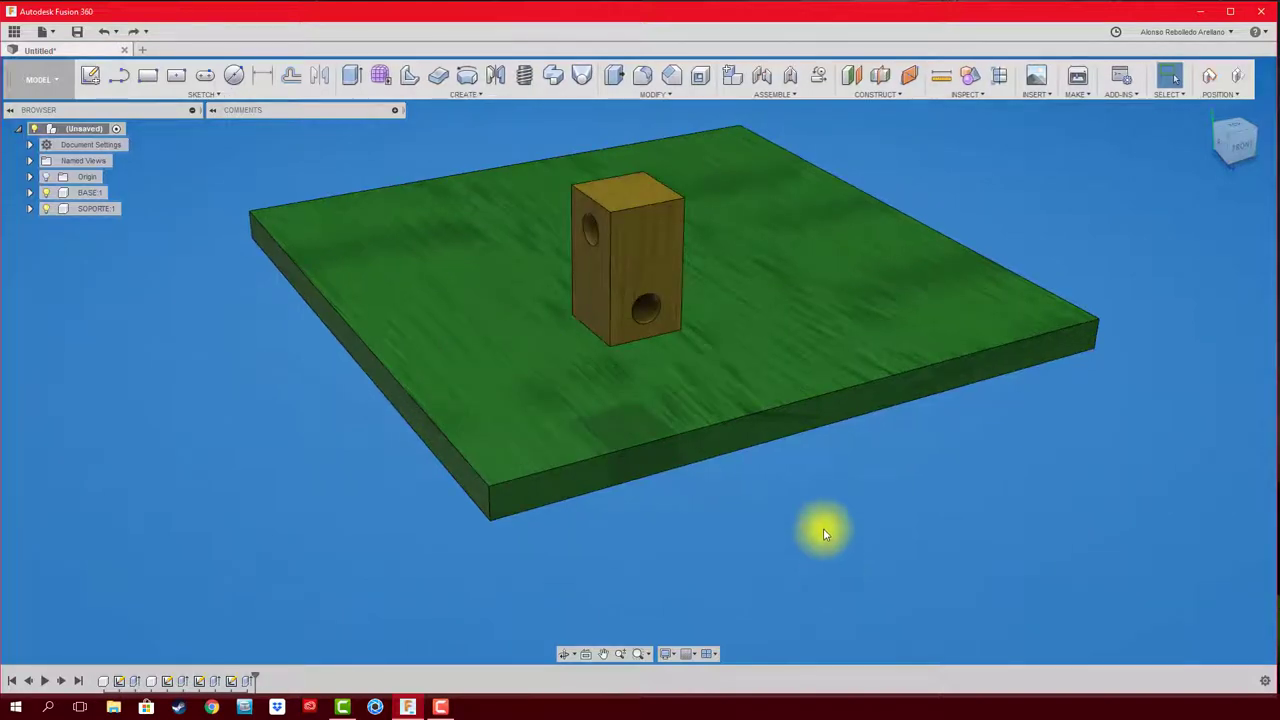
pyautogui.rightClick(90, 194)
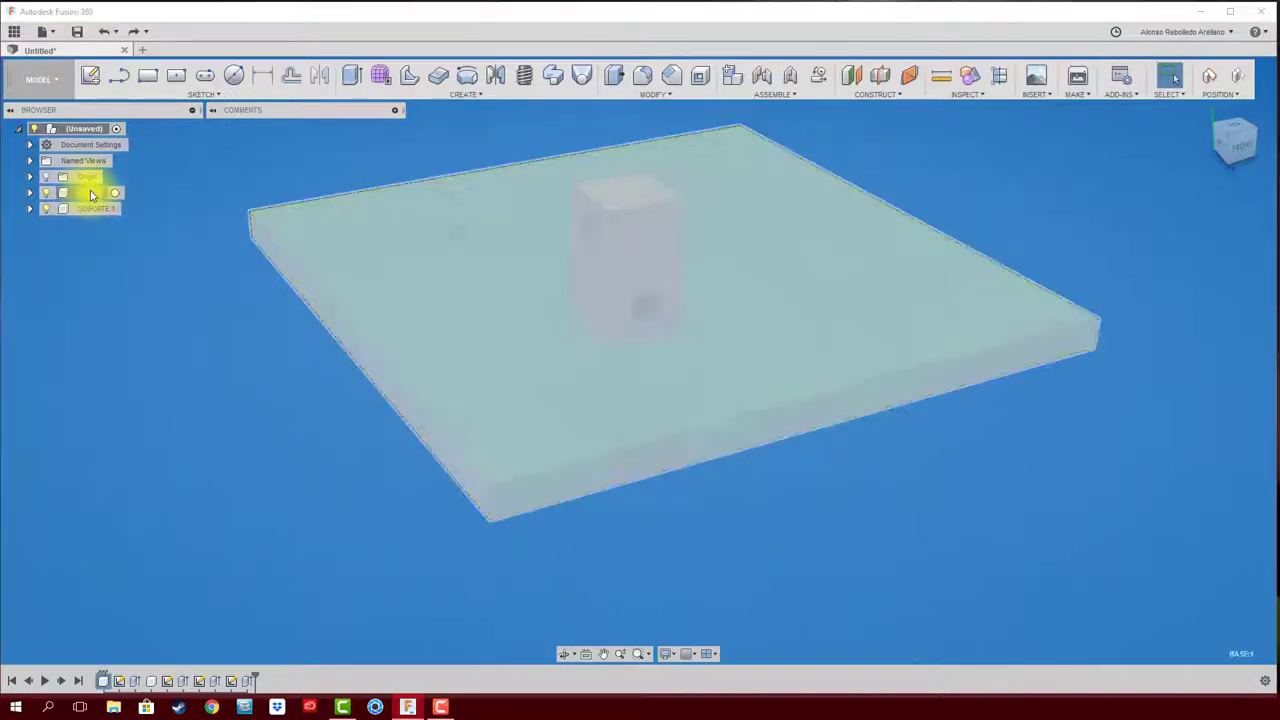
pyautogui.click(134, 218)
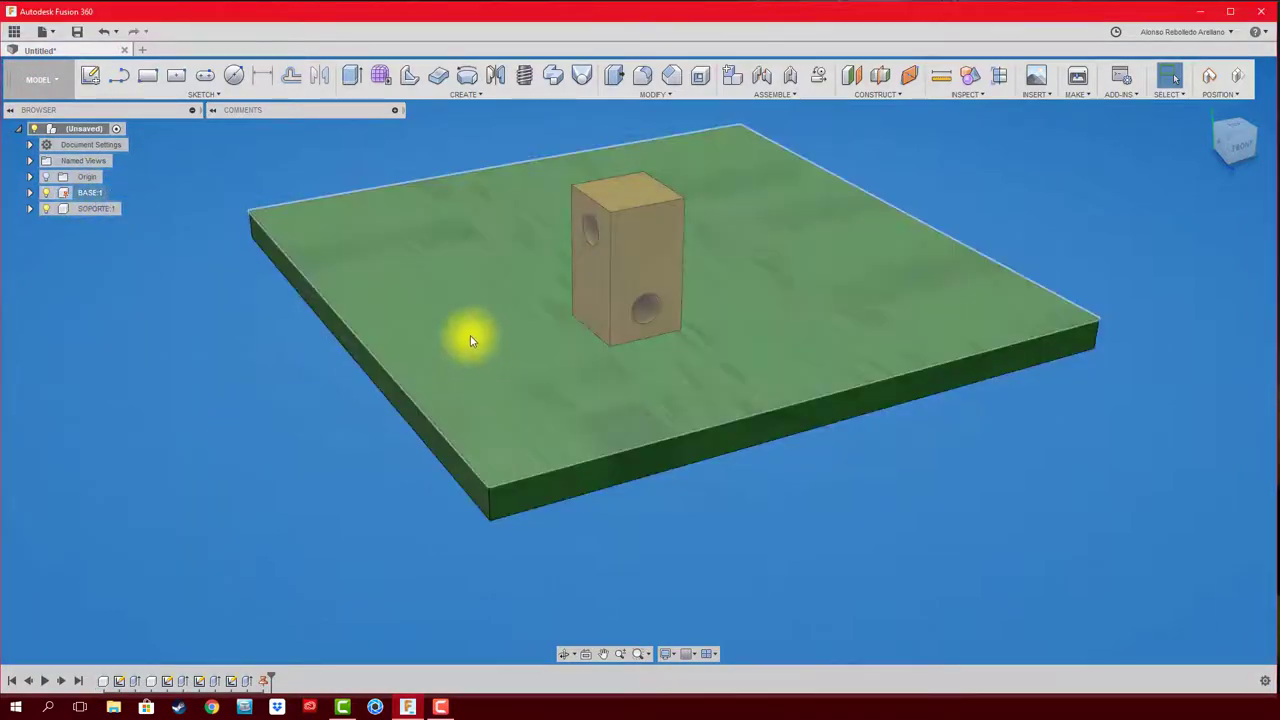
pyautogui.keyDown('shift'); pyautogui.moveTo(770, 520); pyautogui.dragTo(849, 529, button='middle'); pyautogui.keyUp('shift')
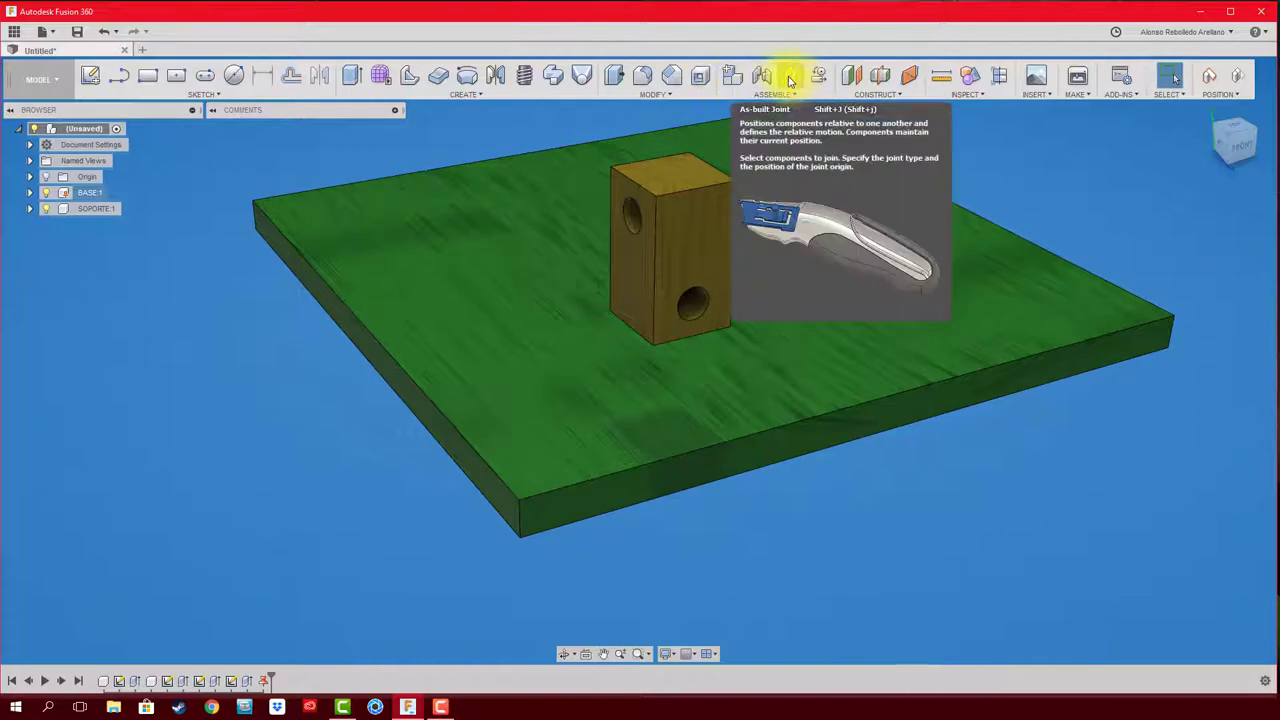
pyautogui.click(795, 82)
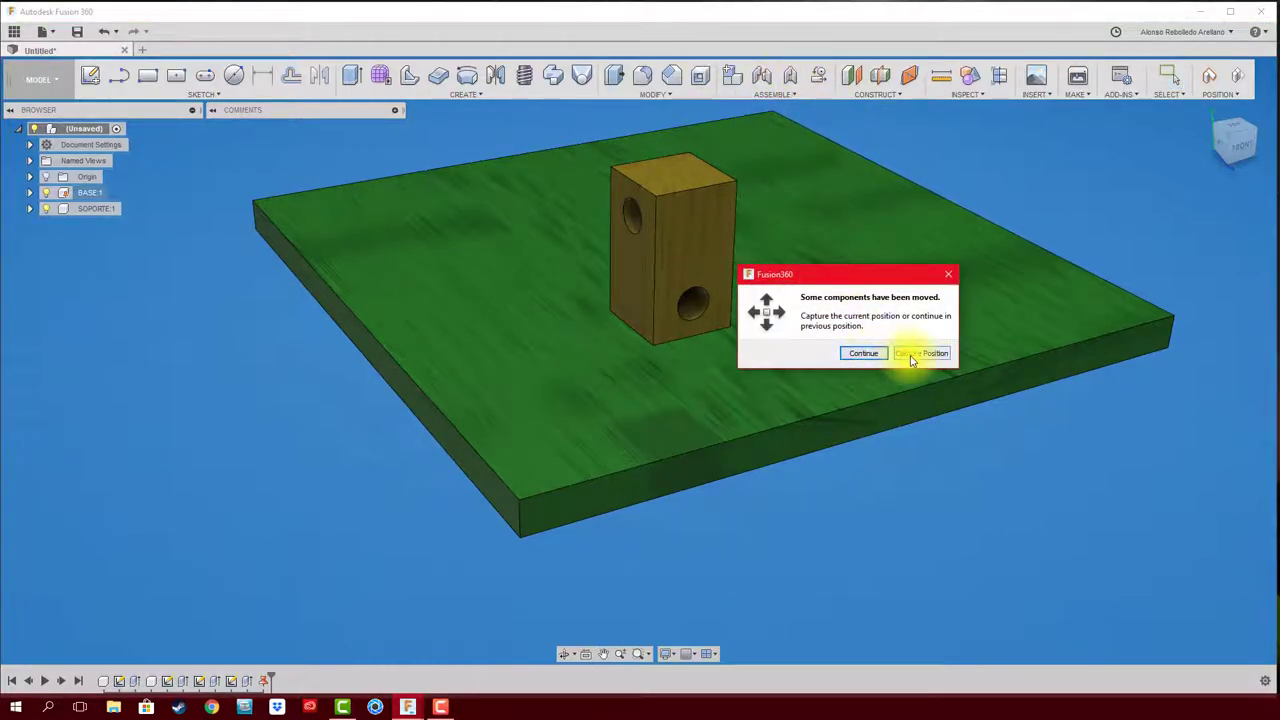
pyautogui.click(951, 279)
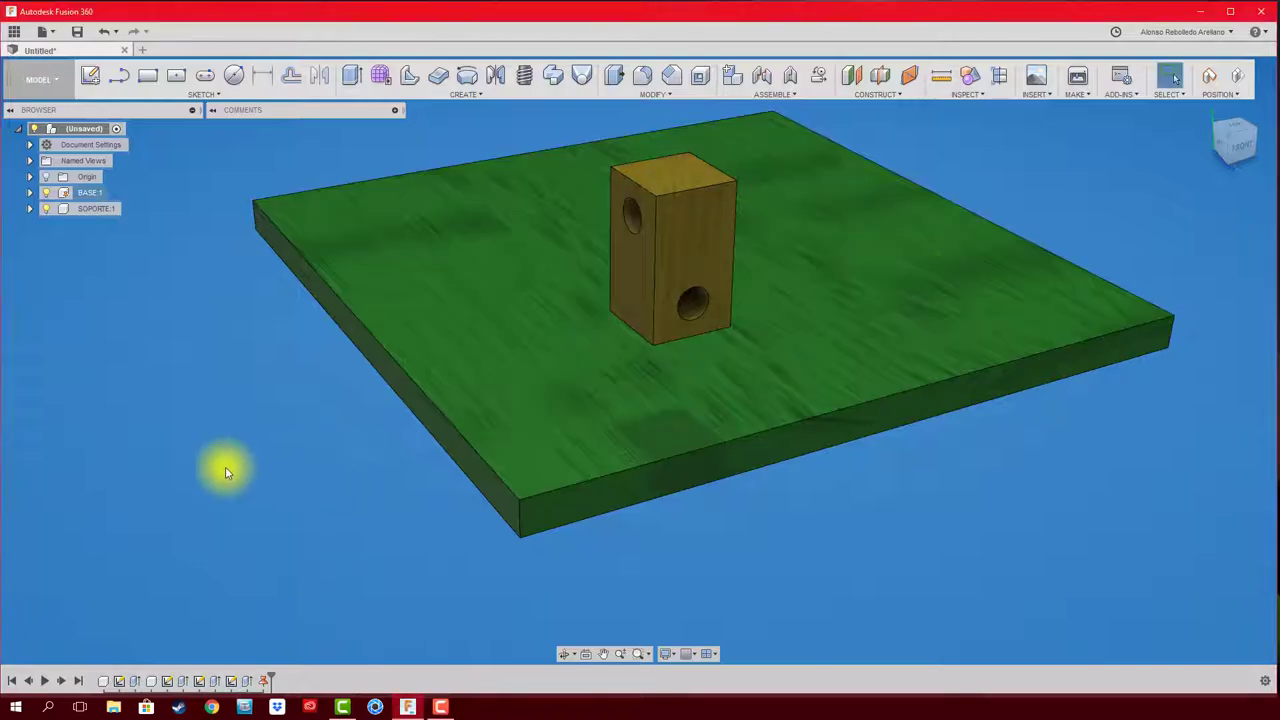
pyautogui.hotkey('ctrl', 'z')
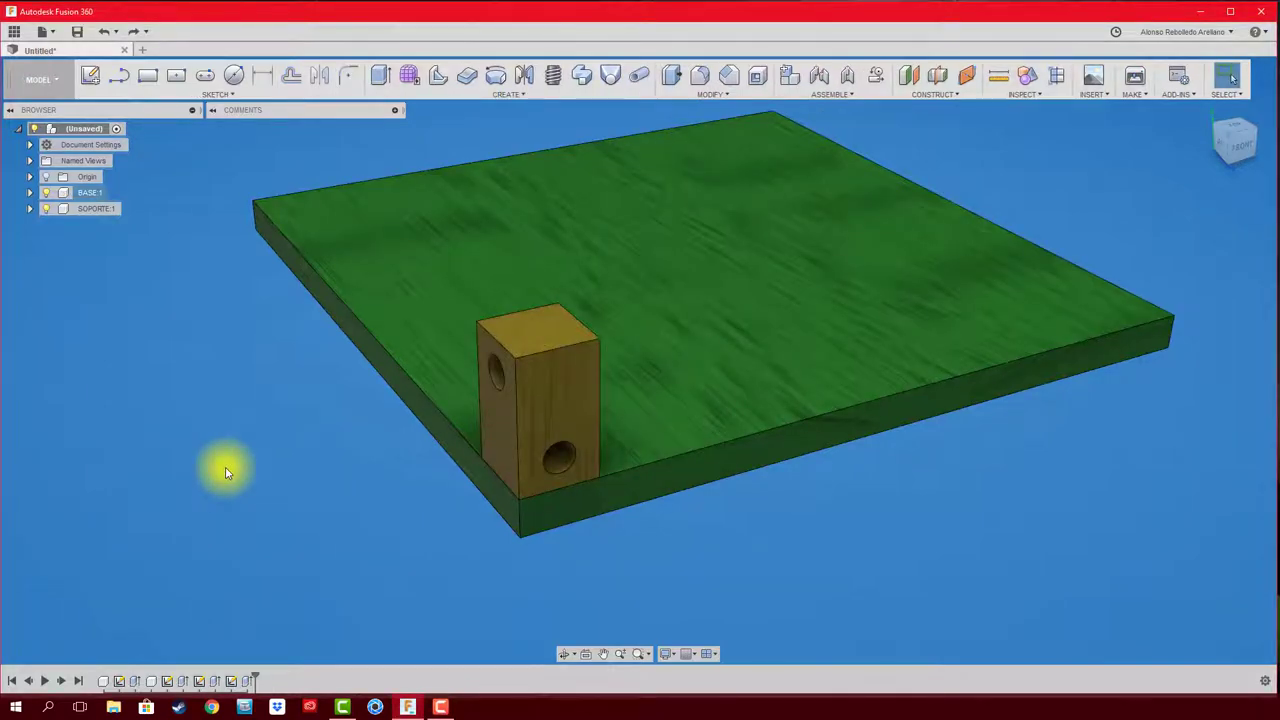
pyautogui.rightClick(87, 196)
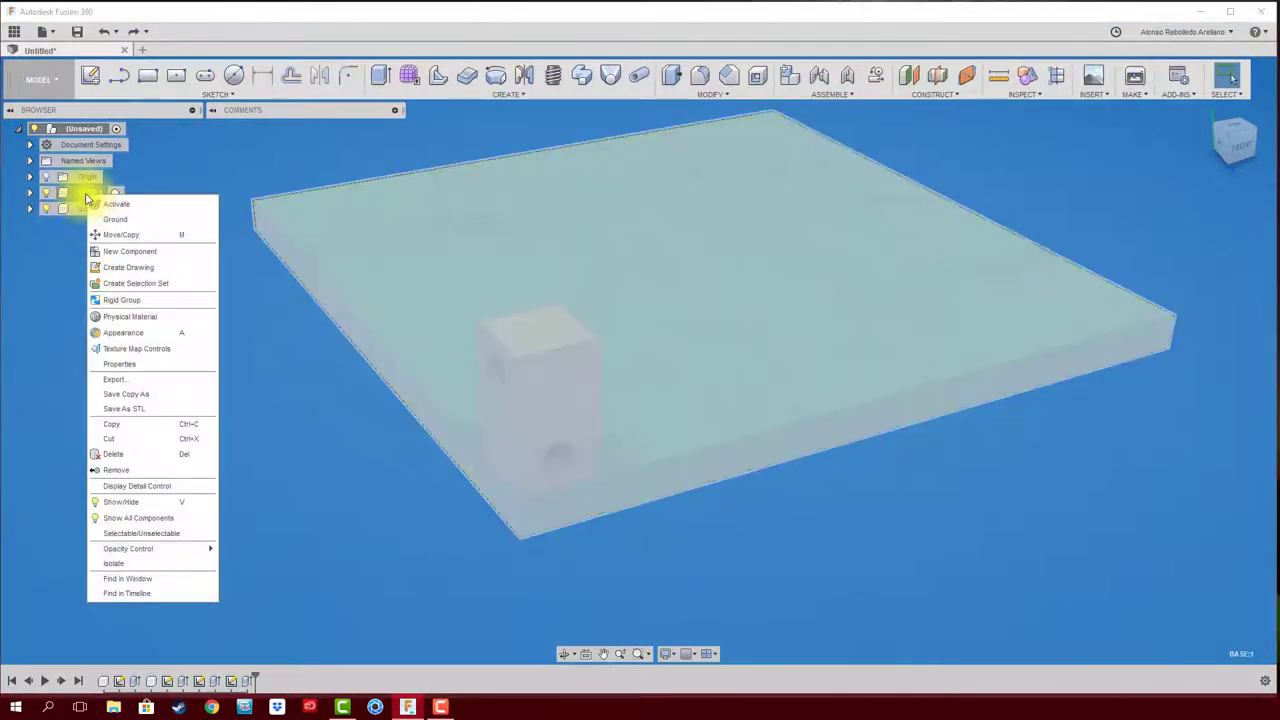
pyautogui.click(128, 219)
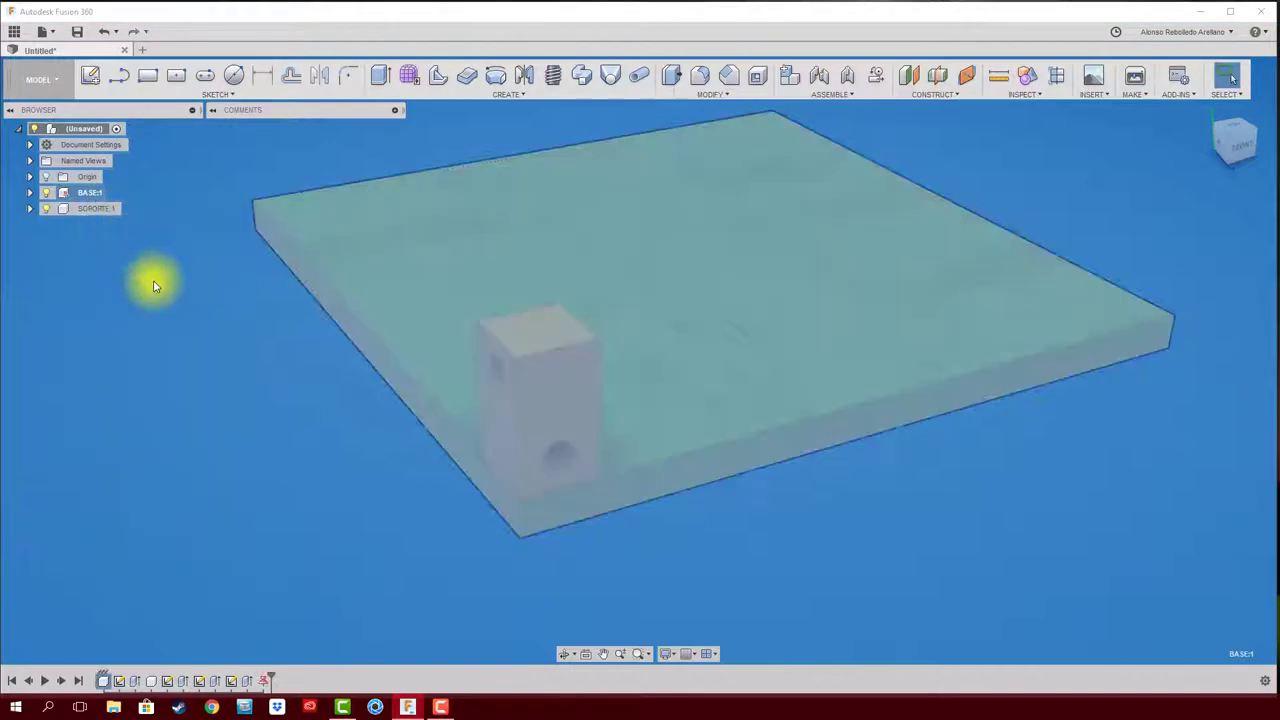
pyautogui.click(481, 541)
pyautogui.moveTo(569, 349); pyautogui.dragTo(711, 271)
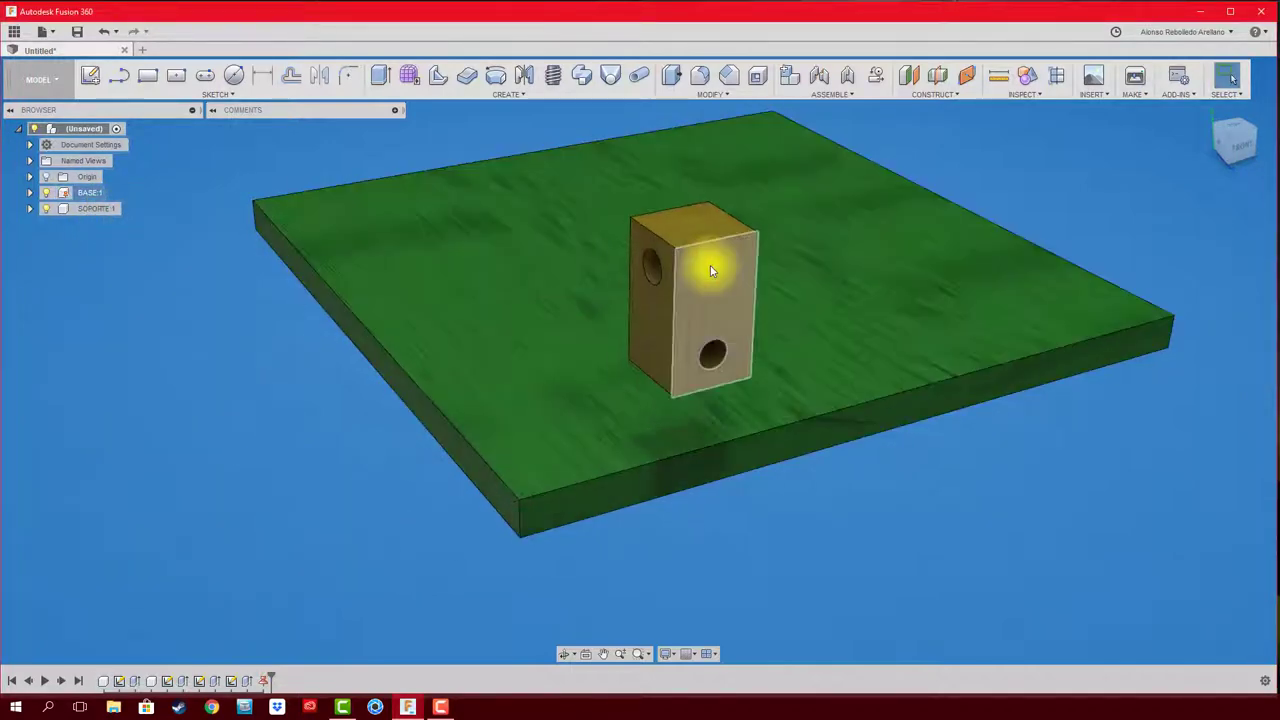
pyautogui.hotkey('ctrl', 'z')
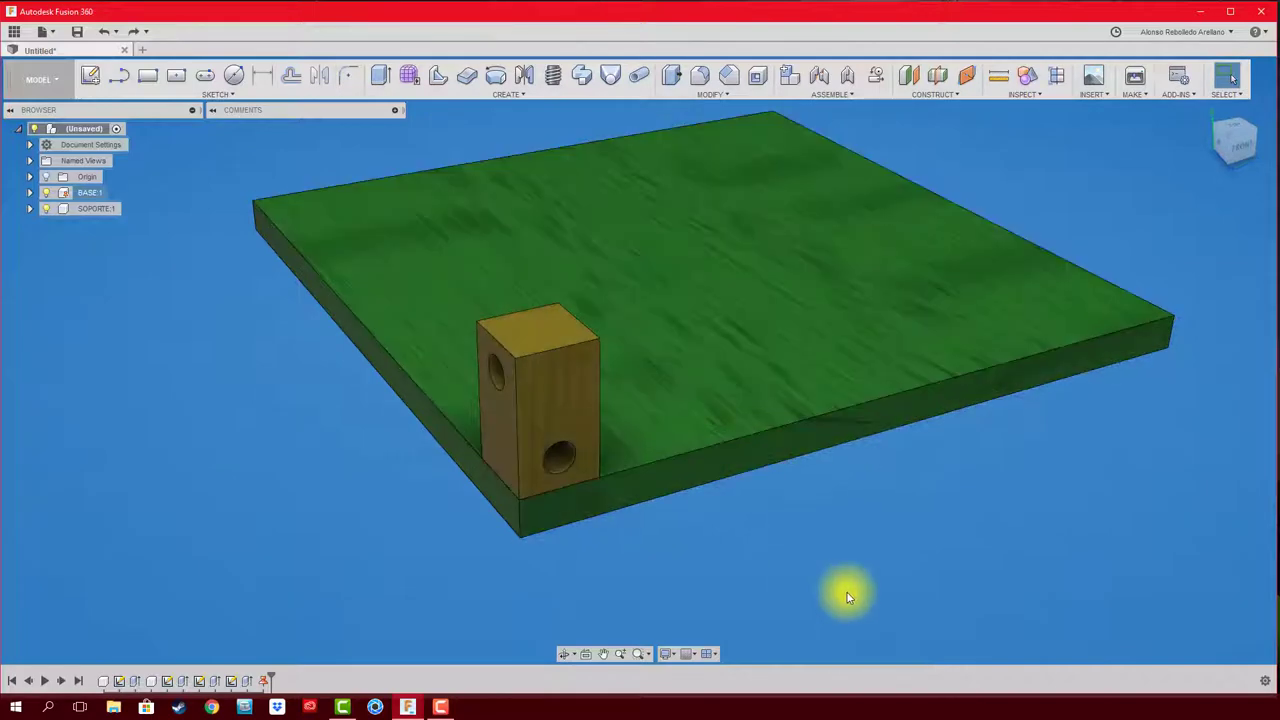
# Step: Lock the corner block to the base plate with a Rigid as-built joint
pyautogui.click(848, 78)
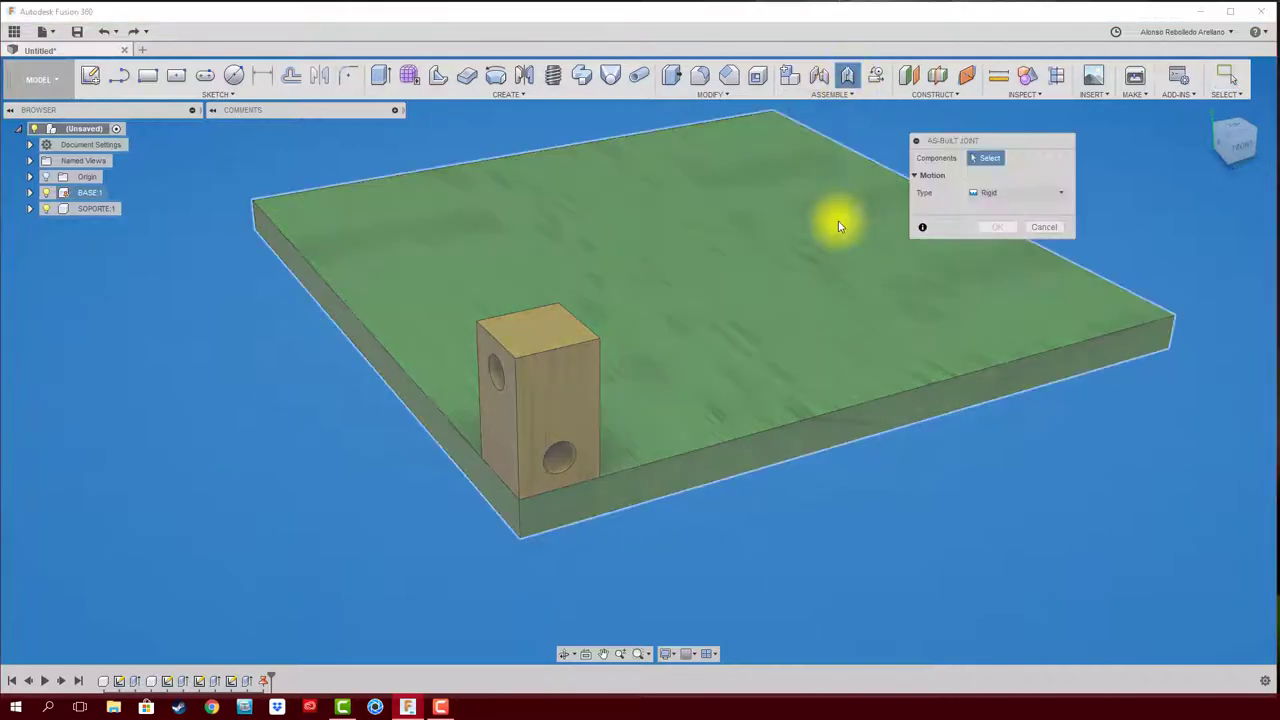
pyautogui.click(549, 404)
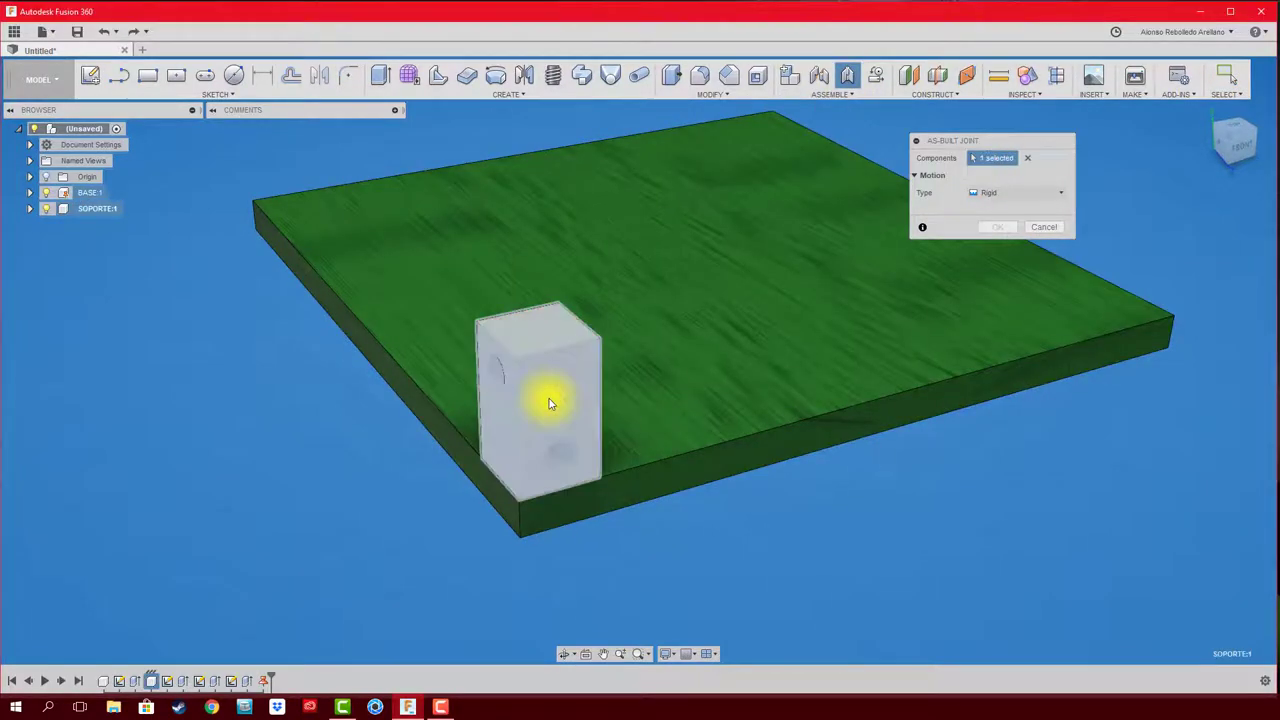
pyautogui.click(651, 480)
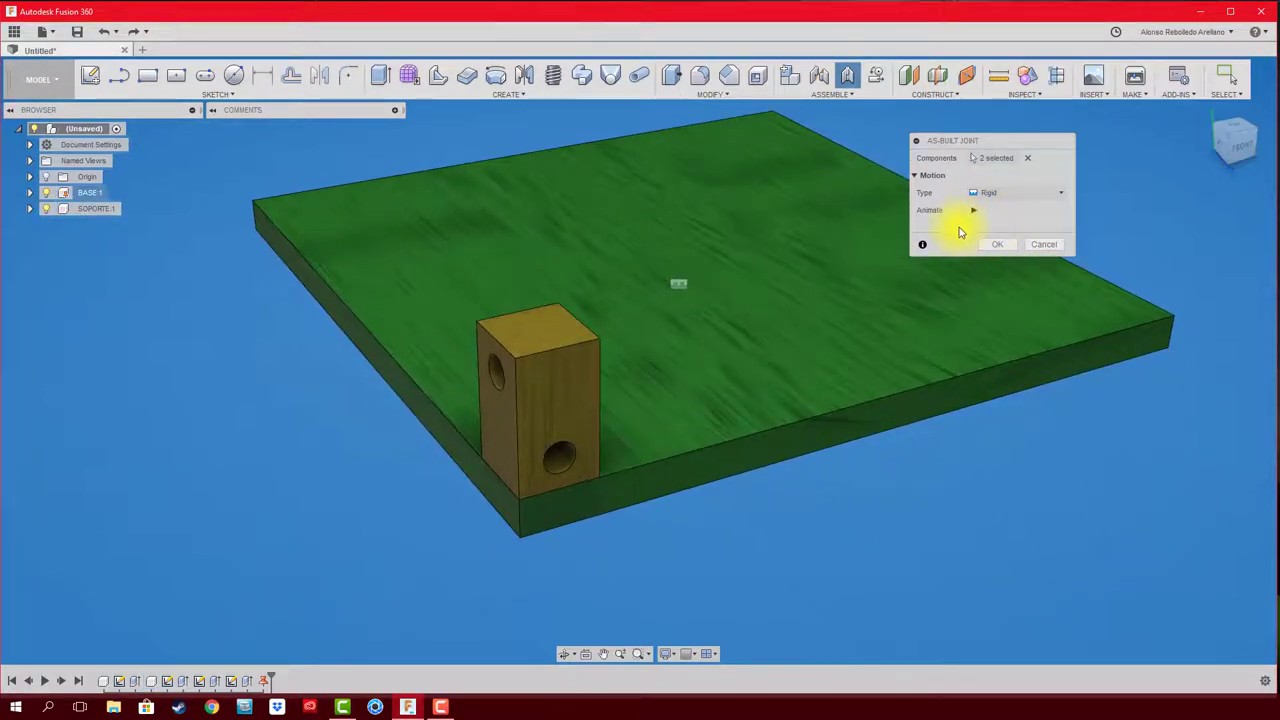
pyautogui.click(1008, 193)
pyautogui.click(997, 245)
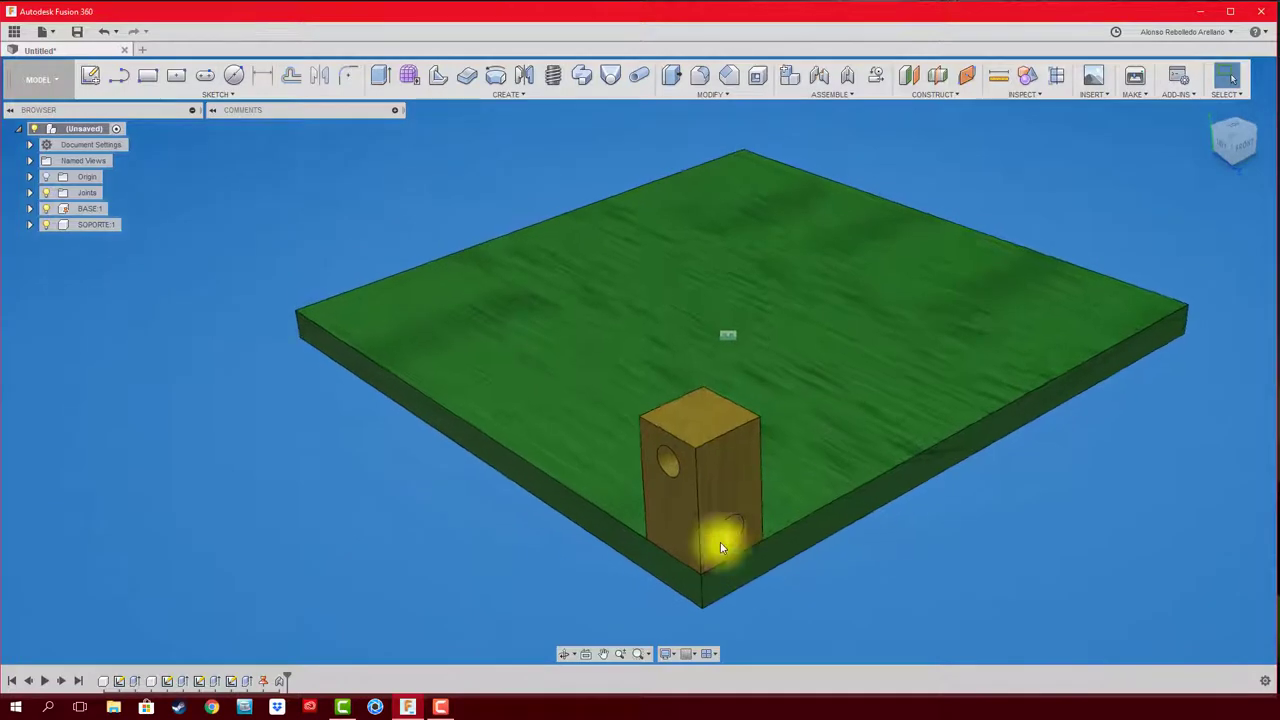
# Step: Copy SOPORTE:1 and move the pasted block 180 mm along the plate edge
pyautogui.click(92, 226)
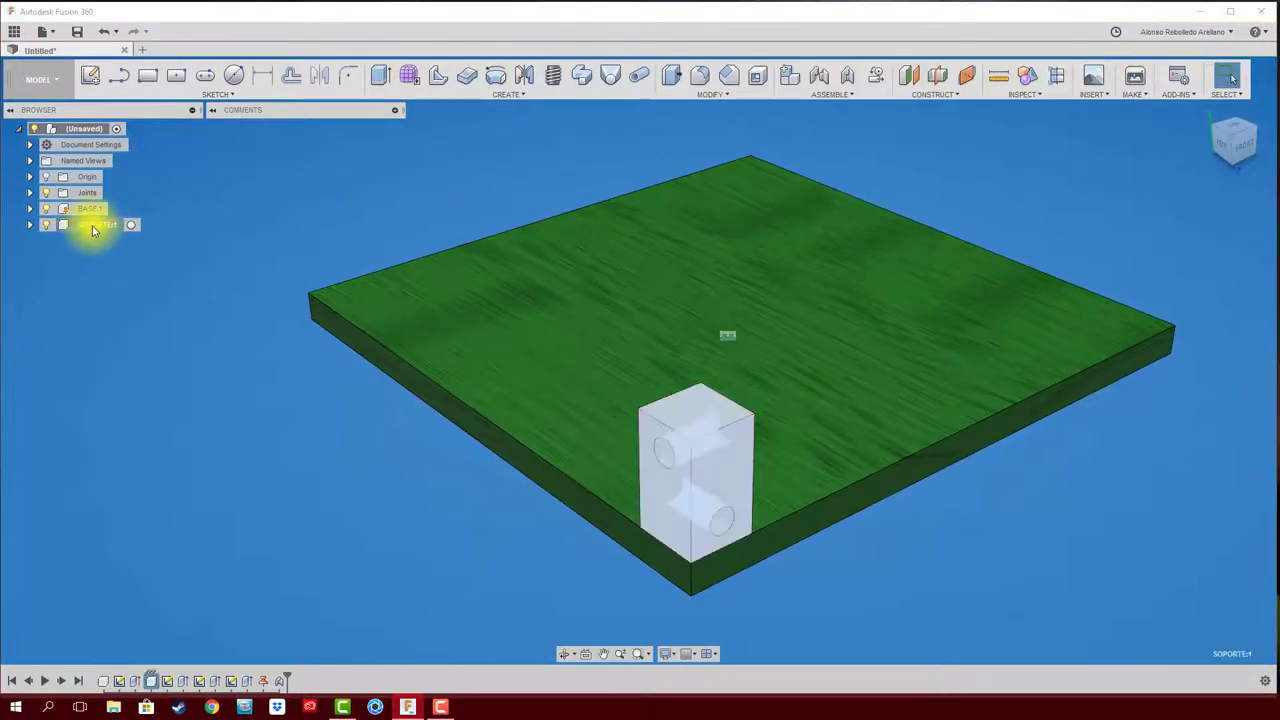
pyautogui.hotkey('ctrl', 'c')
pyautogui.hotkey('ctrl', 'v')
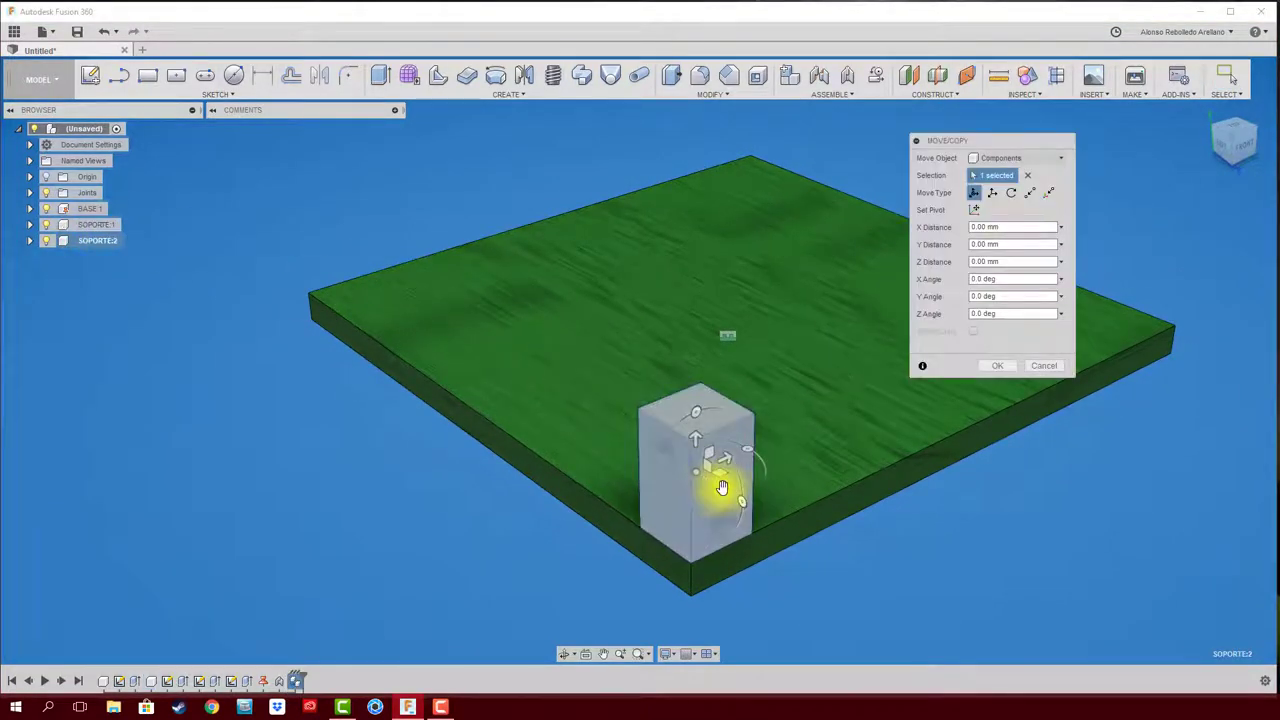
pyautogui.moveTo(720, 484); pyautogui.dragTo(363, 243)
pyautogui.moveTo(392, 452)
pyautogui.keyDown('shift'); pyautogui.mouseDown(button='middle')
pyautogui.moveTo(424, 445)
pyautogui.moveTo(551, 549)
pyautogui.moveTo(551, 517)
pyautogui.moveTo(600, 540)
pyautogui.mouseUp(button='middle'); pyautogui.keyUp('shift')
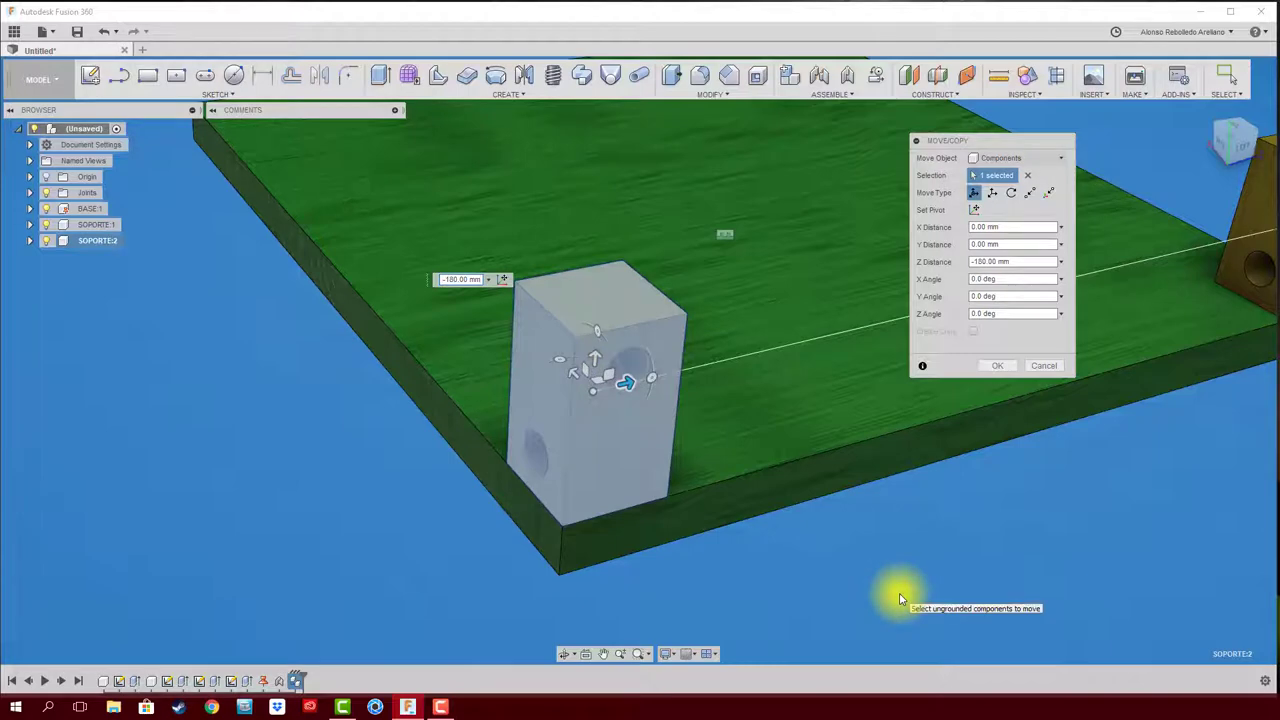
pyautogui.click(996, 366)
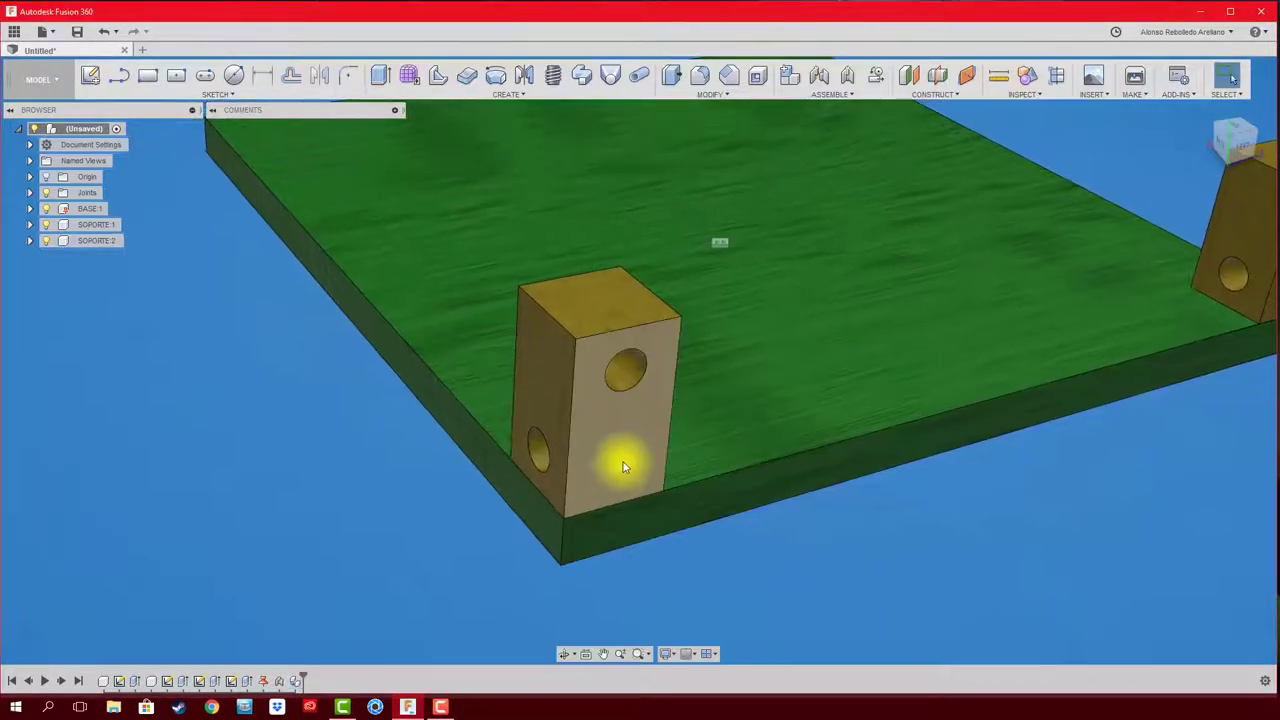
pyautogui.moveTo(622, 467); pyautogui.dragTo(669, 313)
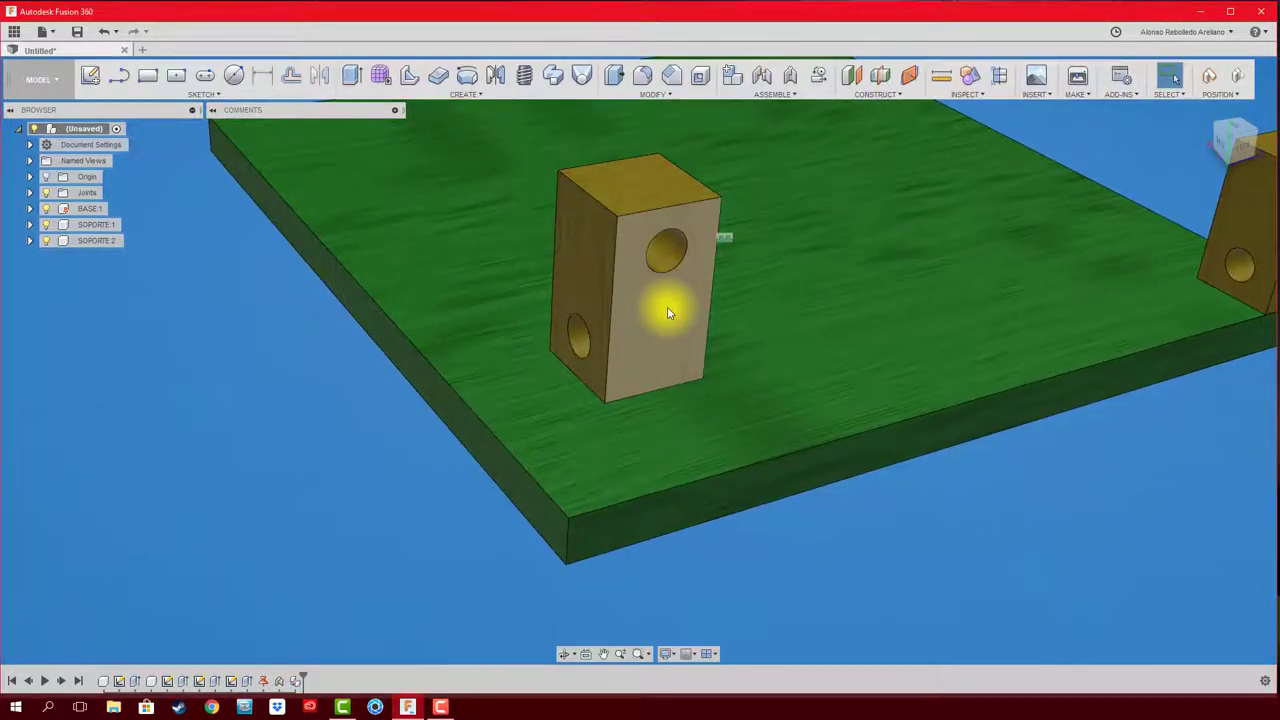
pyautogui.keyDown('shift'); pyautogui.moveTo(667, 306); pyautogui.dragTo(700, 448, button='middle'); pyautogui.keyUp('shift')
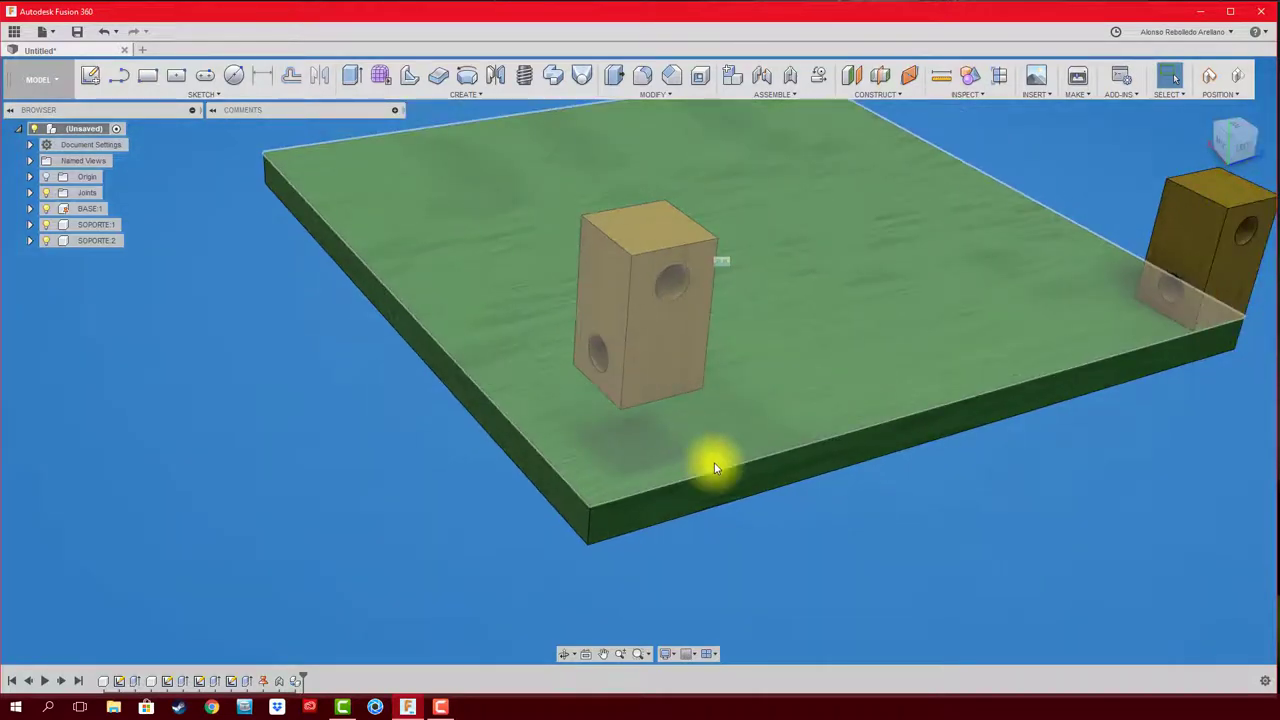
pyautogui.hotkey('ctrl', 'z')
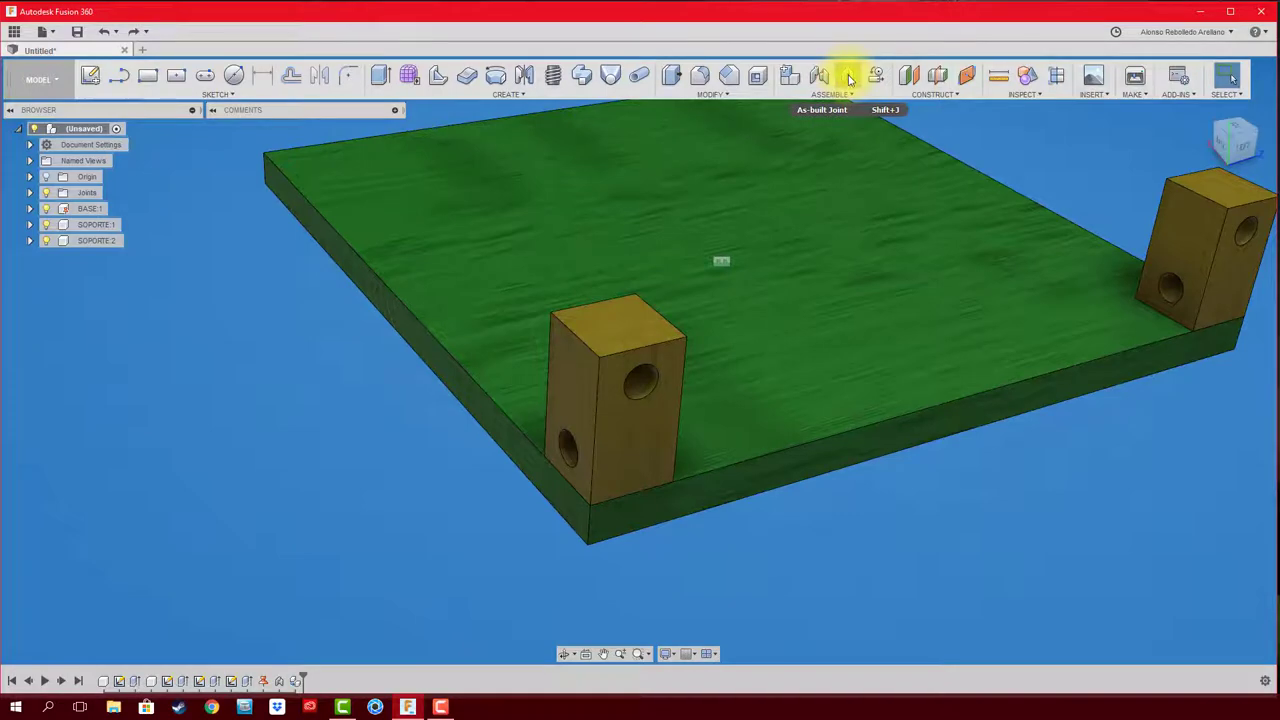
# Step: Join the second block SOPORTE:2 to the base plate with a Rigid as-built joint
pyautogui.click(849, 78)
pyautogui.click(646, 406)
pyautogui.click(714, 491)
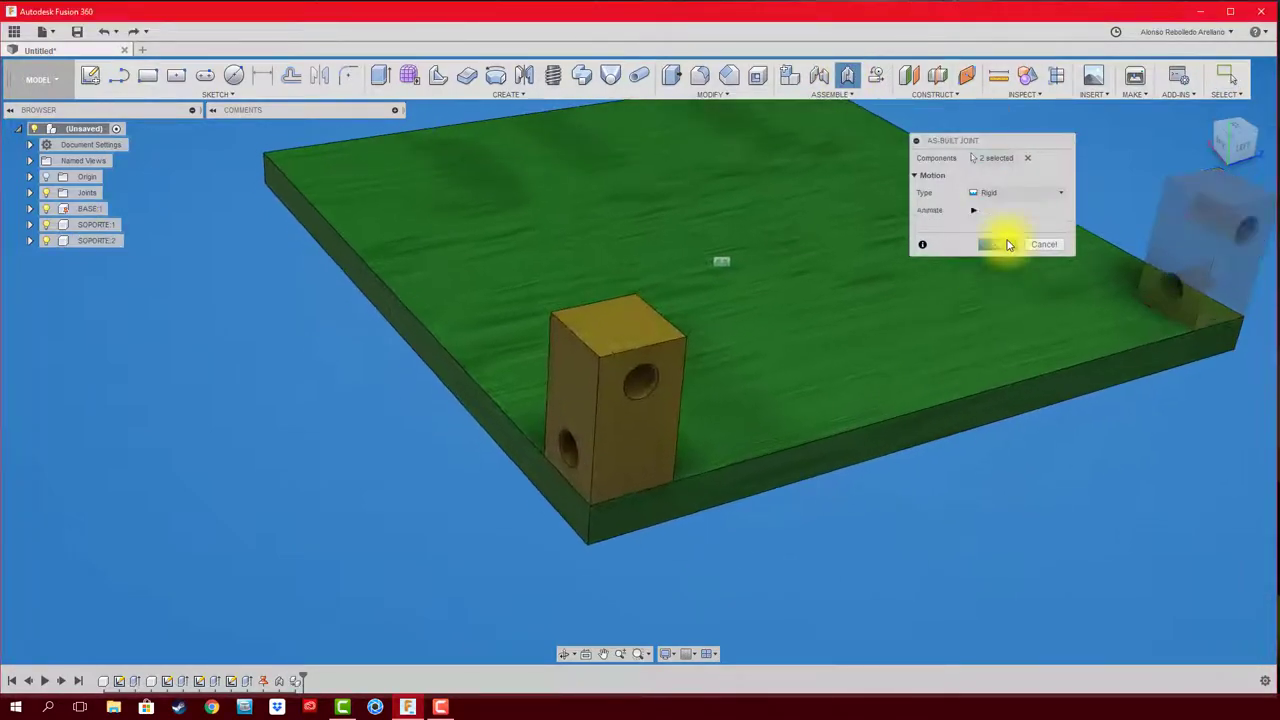
pyautogui.click(1000, 244)
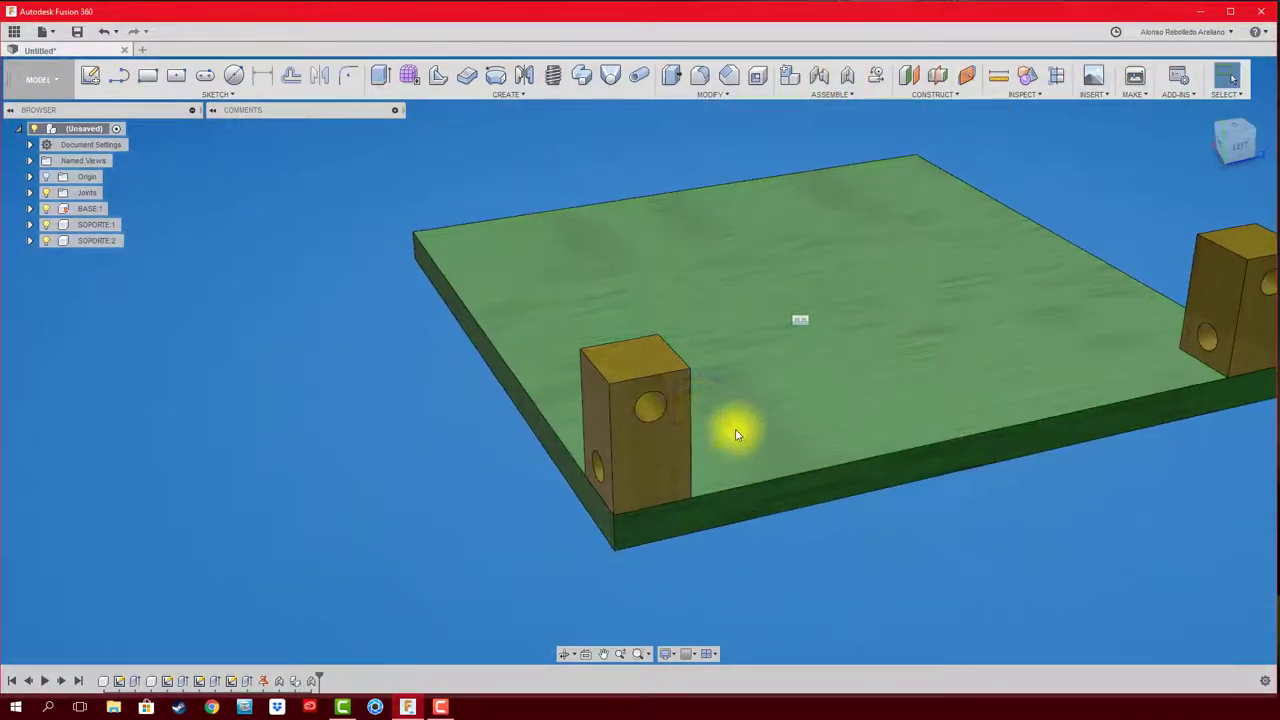
pyautogui.keyDown('shift'); pyautogui.moveTo(736, 434); pyautogui.dragTo(1028, 340, button='middle'); pyautogui.keyUp('shift')
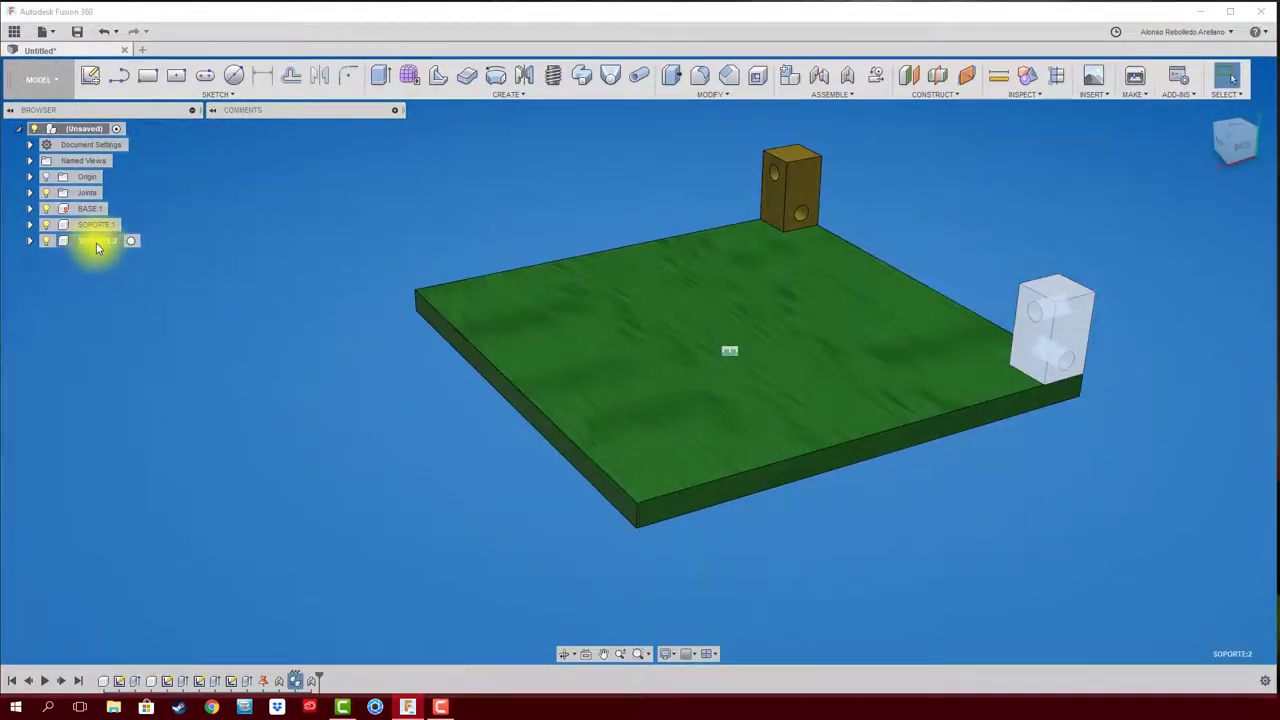
# Step: Paste a third corner block and move it 180 mm across the plate
pyautogui.hotkey('ctrl', 'v')
pyautogui.moveTo(1000, 135)
pyautogui.mouseDown()
pyautogui.moveTo(1257, 171)
pyautogui.moveTo(1227, 153)
pyautogui.mouseUp()
pyautogui.moveTo(1018, 340); pyautogui.dragTo(604, 436)
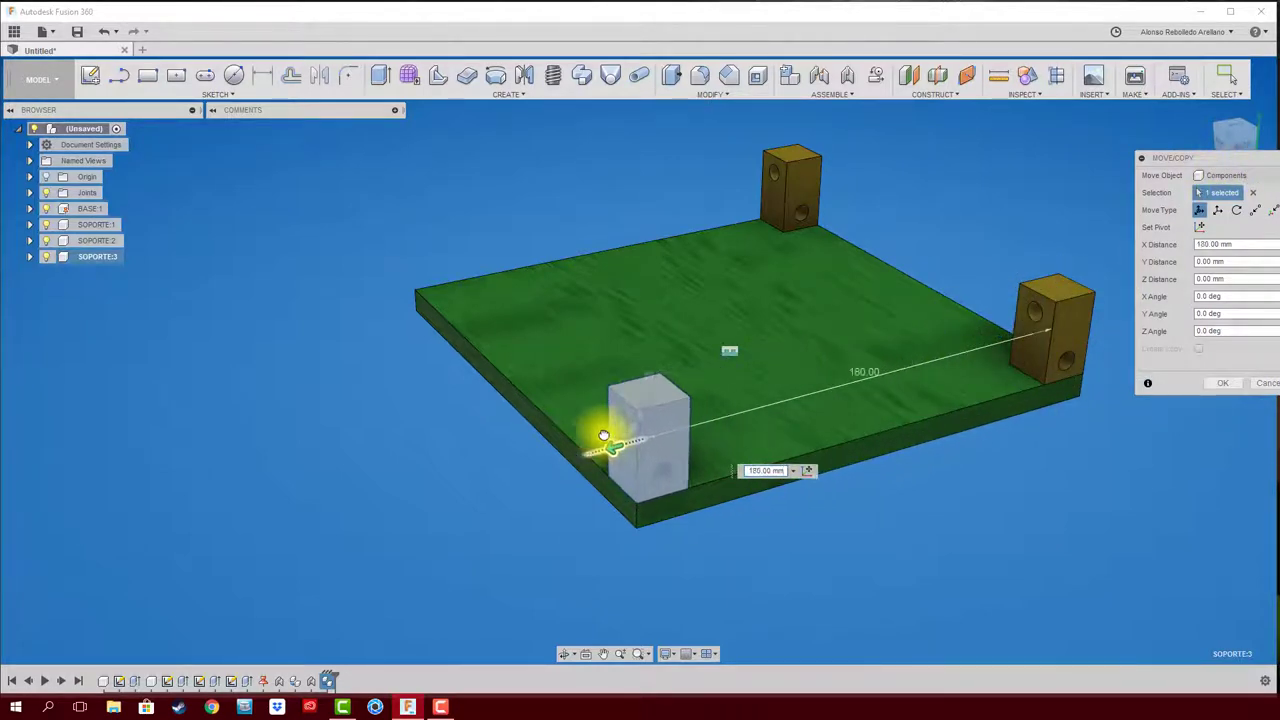
pyautogui.moveTo(907, 542)
pyautogui.keyDown('shift'); pyautogui.mouseDown(button='middle')
pyautogui.moveTo(831, 517)
pyautogui.moveTo(651, 523)
pyautogui.moveTo(498, 485)
pyautogui.moveTo(958, 307)
pyautogui.mouseUp(button='middle'); pyautogui.keyUp('shift')
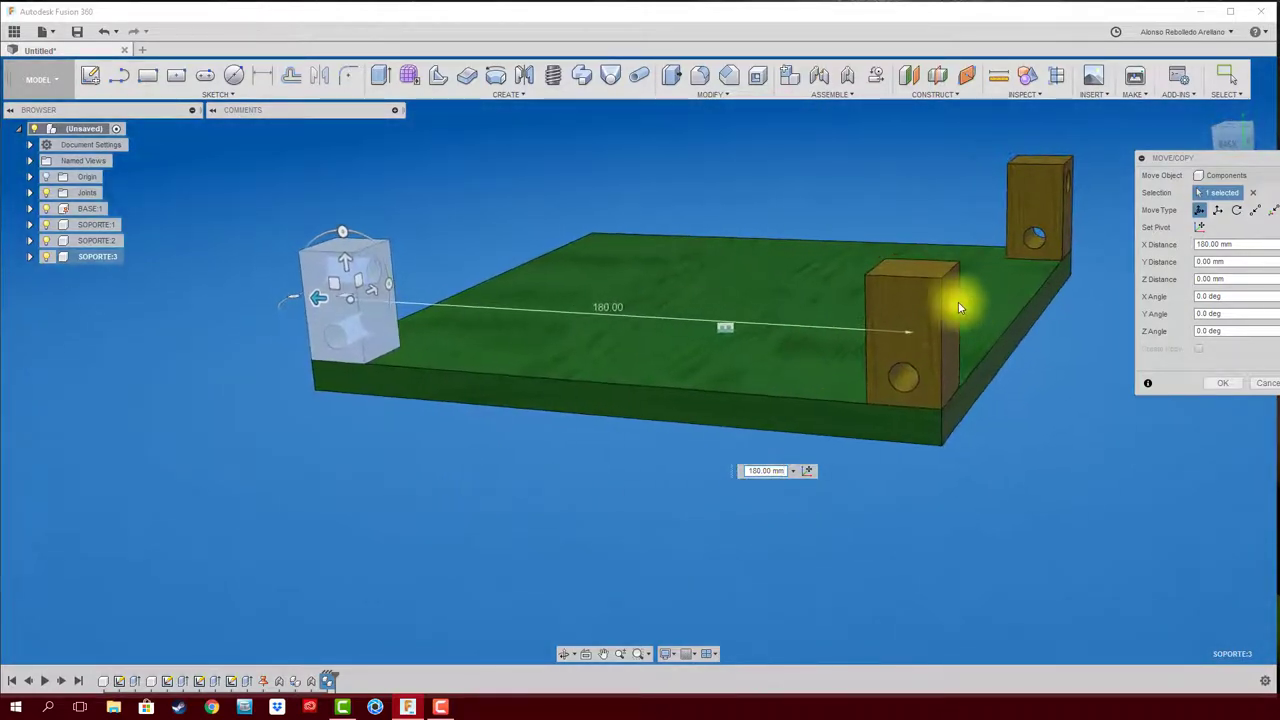
pyautogui.moveTo(573, 281)
pyautogui.keyDown('shift'); pyautogui.mouseDown(button='middle')
pyautogui.moveTo(1200, 437)
pyautogui.moveTo(1234, 371)
pyautogui.mouseUp(button='middle'); pyautogui.keyUp('shift')
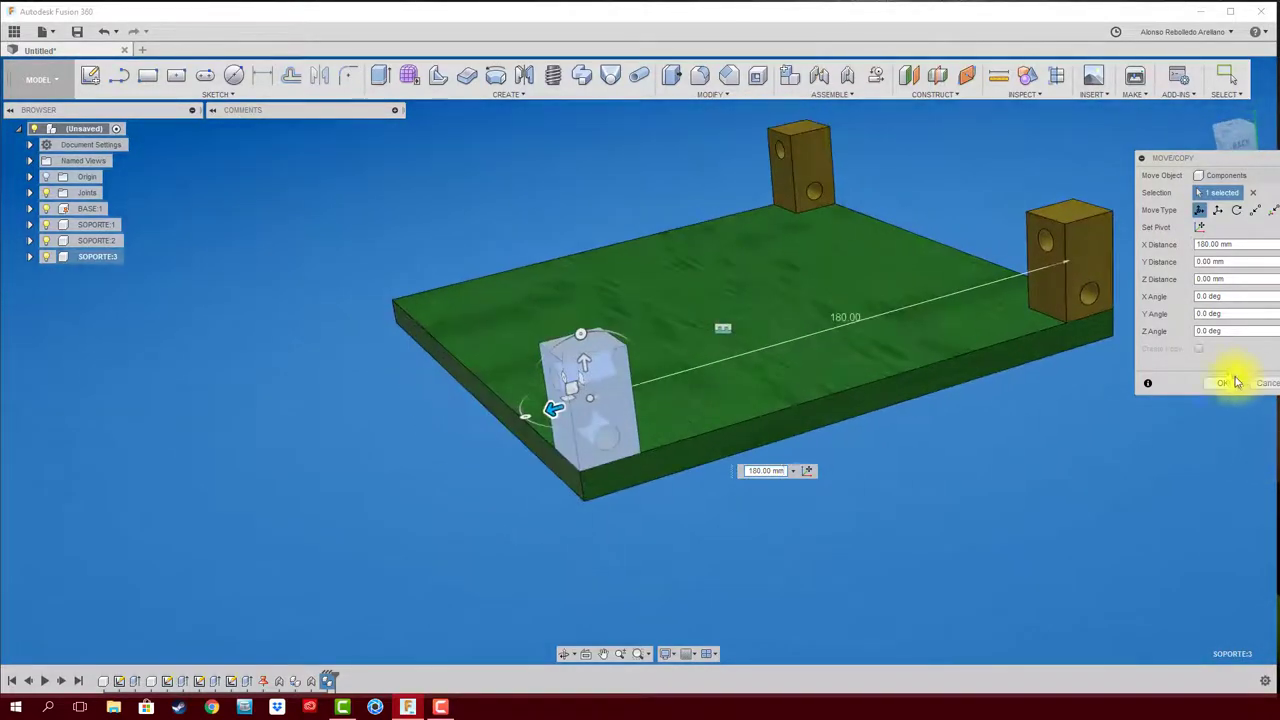
pyautogui.click(1222, 383)
pyautogui.moveTo(1128, 414)
pyautogui.keyDown('shift'); pyautogui.mouseDown(button='middle')
pyautogui.moveTo(935, 450)
pyautogui.moveTo(910, 420)
pyautogui.mouseUp(button='middle'); pyautogui.keyUp('shift')
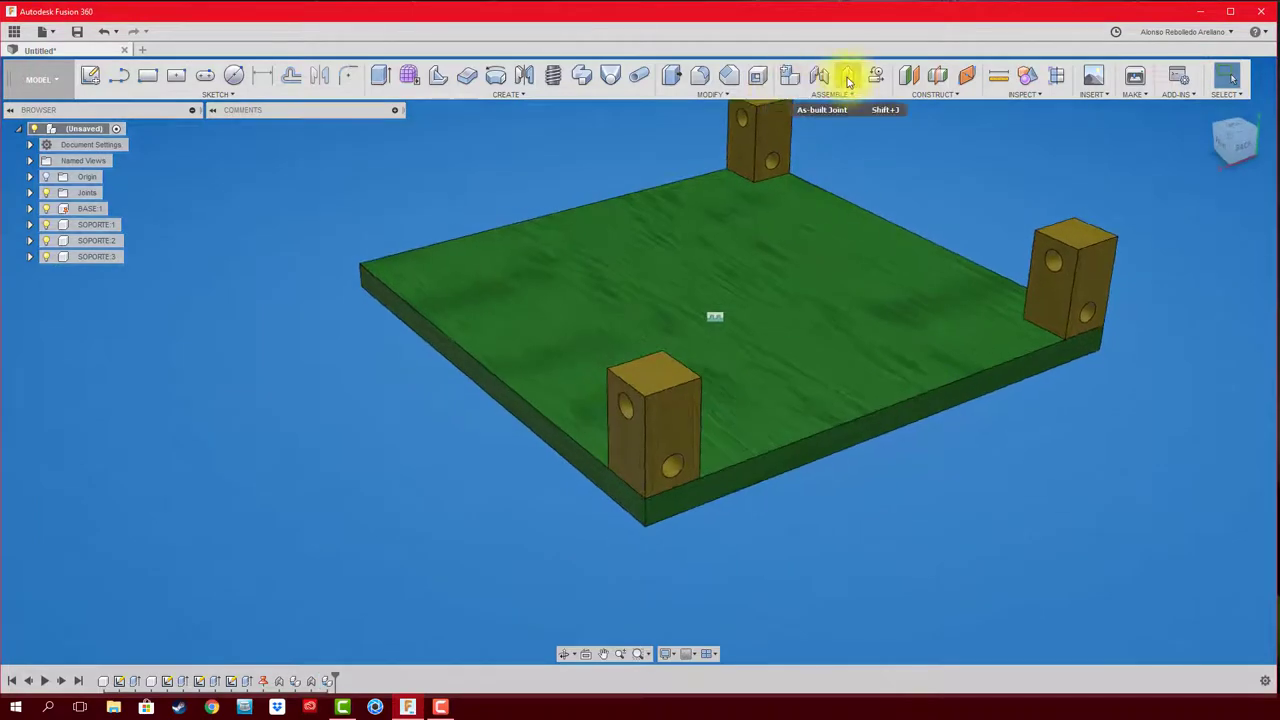
# Step: Join the third block to the base plate with a Rigid as-built joint
pyautogui.click(848, 80)
pyautogui.click(705, 440)
pyautogui.click(727, 463)
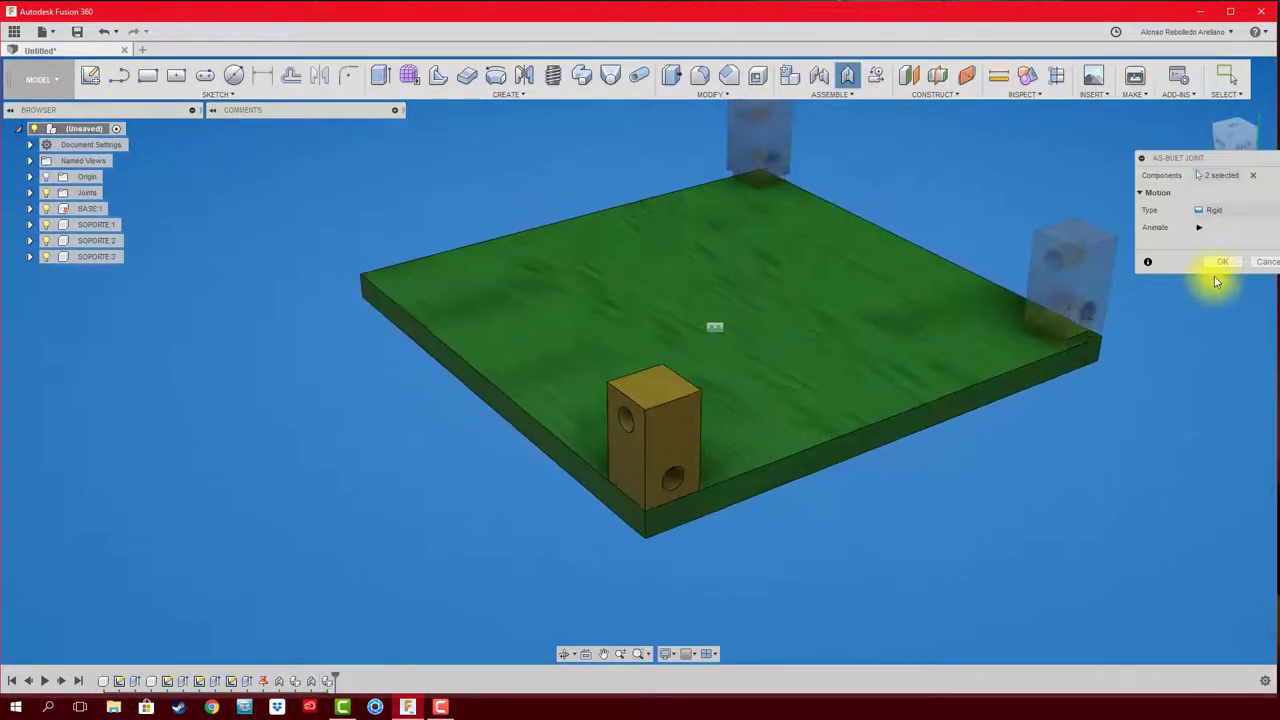
pyautogui.click(1222, 262)
pyautogui.moveTo(1193, 279)
pyautogui.keyDown('shift'); pyautogui.mouseDown(button='middle')
pyautogui.moveTo(431, 330)
pyautogui.moveTo(600, 166)
pyautogui.moveTo(697, 178)
pyautogui.mouseUp(button='middle'); pyautogui.keyUp('shift')
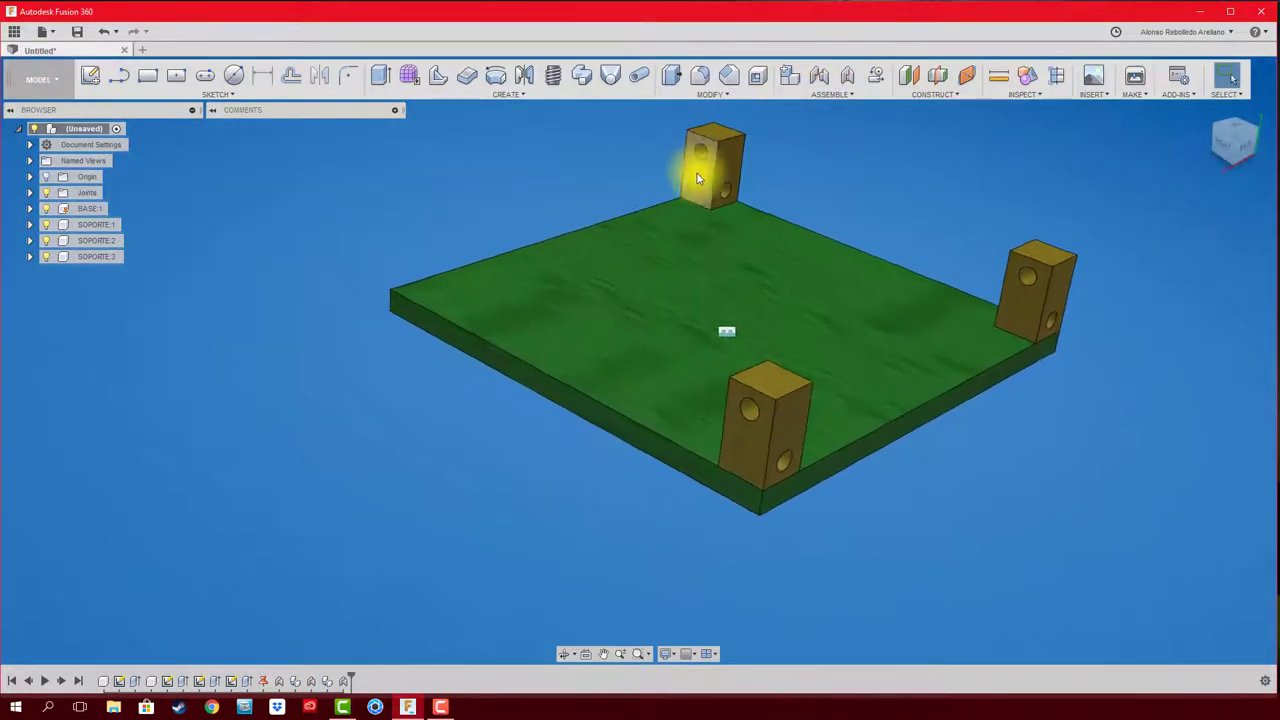
pyautogui.click(697, 177)
# Step: Copy the third block and move the fourth copy to the last corner
pyautogui.click(109, 258)
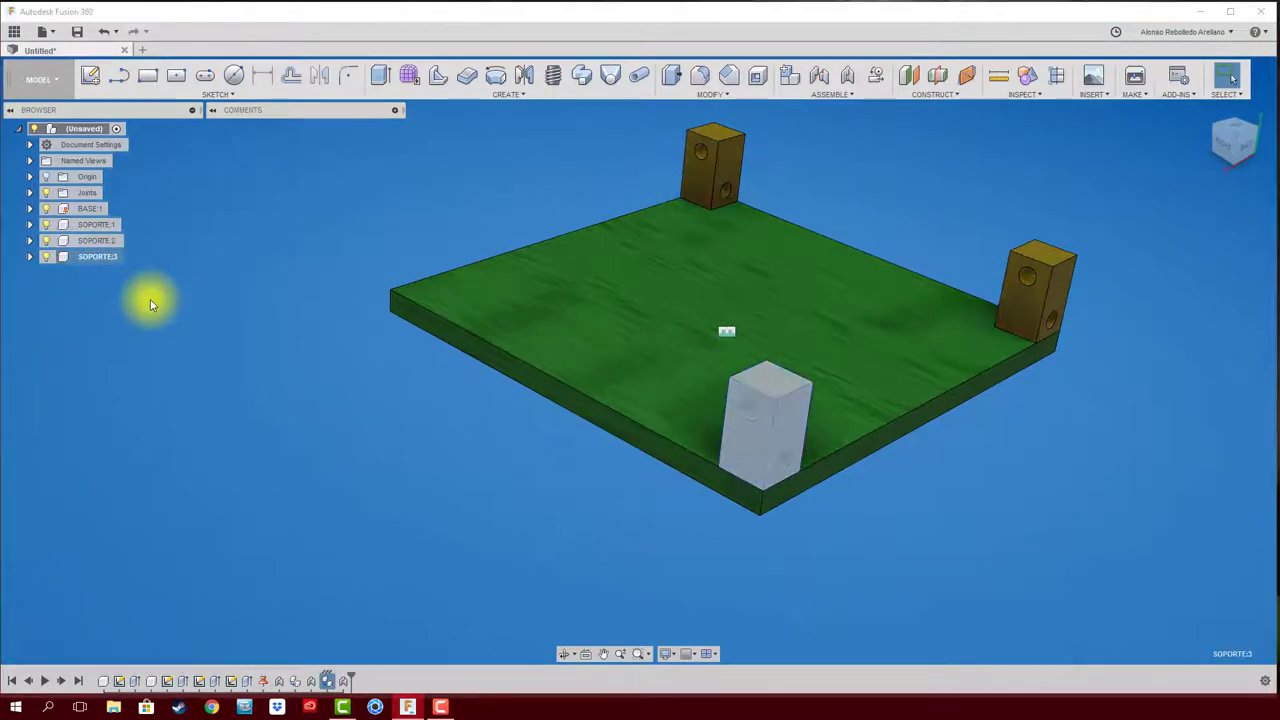
pyautogui.hotkey('ctrl', 'c')
pyautogui.hotkey('ctrl', 'v')
pyautogui.moveTo(737, 414); pyautogui.dragTo(410, 259)
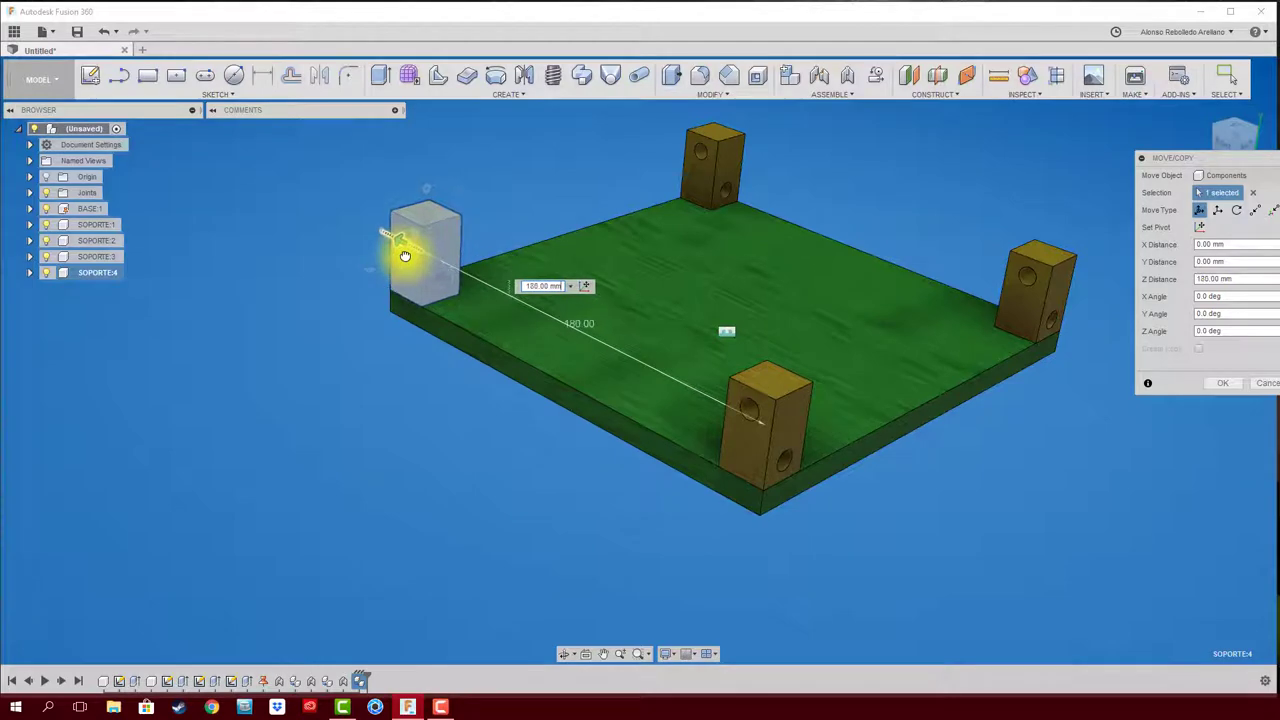
pyautogui.moveTo(410, 364)
pyautogui.keyDown('shift'); pyautogui.mouseDown(button='middle')
pyautogui.moveTo(880, 420)
pyautogui.moveTo(1114, 420)
pyautogui.moveTo(1157, 386)
pyautogui.moveTo(523, 471)
pyautogui.moveTo(534, 457)
pyautogui.mouseUp(button='middle'); pyautogui.keyUp('shift')
pyautogui.click(1210, 385)
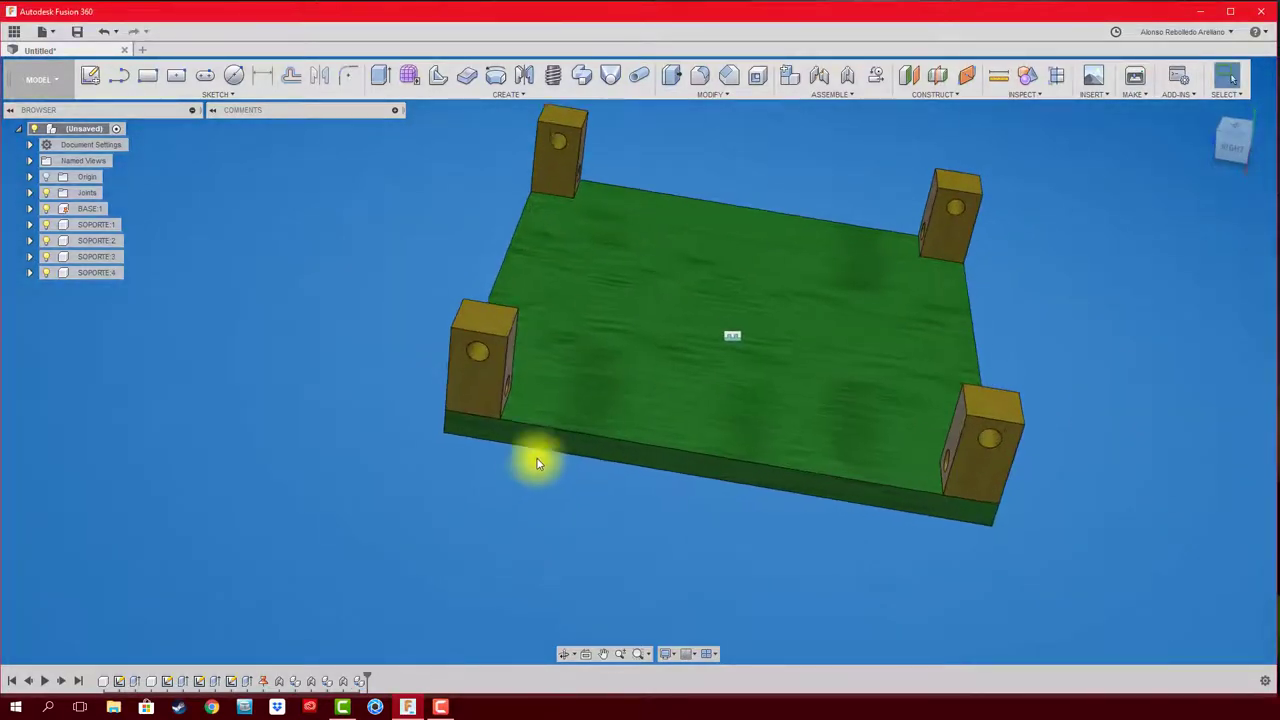
# Step: Join SOPORTE:4 to the green board with a Rigid as-built joint
pyautogui.click(848, 78)
pyautogui.click(494, 391)
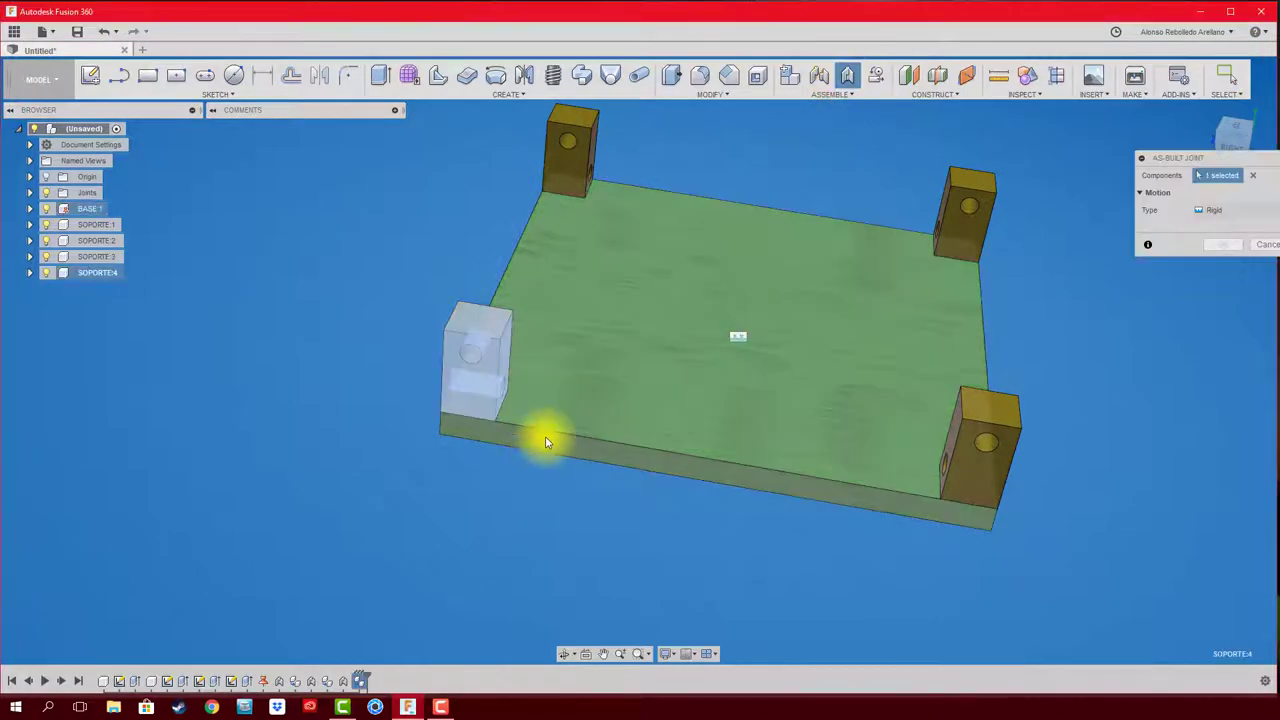
pyautogui.click(543, 434)
pyautogui.click(1222, 261)
pyautogui.moveTo(1222, 261)
pyautogui.keyDown('shift'); pyautogui.mouseDown(button='middle')
pyautogui.moveTo(734, 320)
pyautogui.moveTo(532, 464)
pyautogui.mouseUp(button='middle'); pyautogui.keyUp('shift')
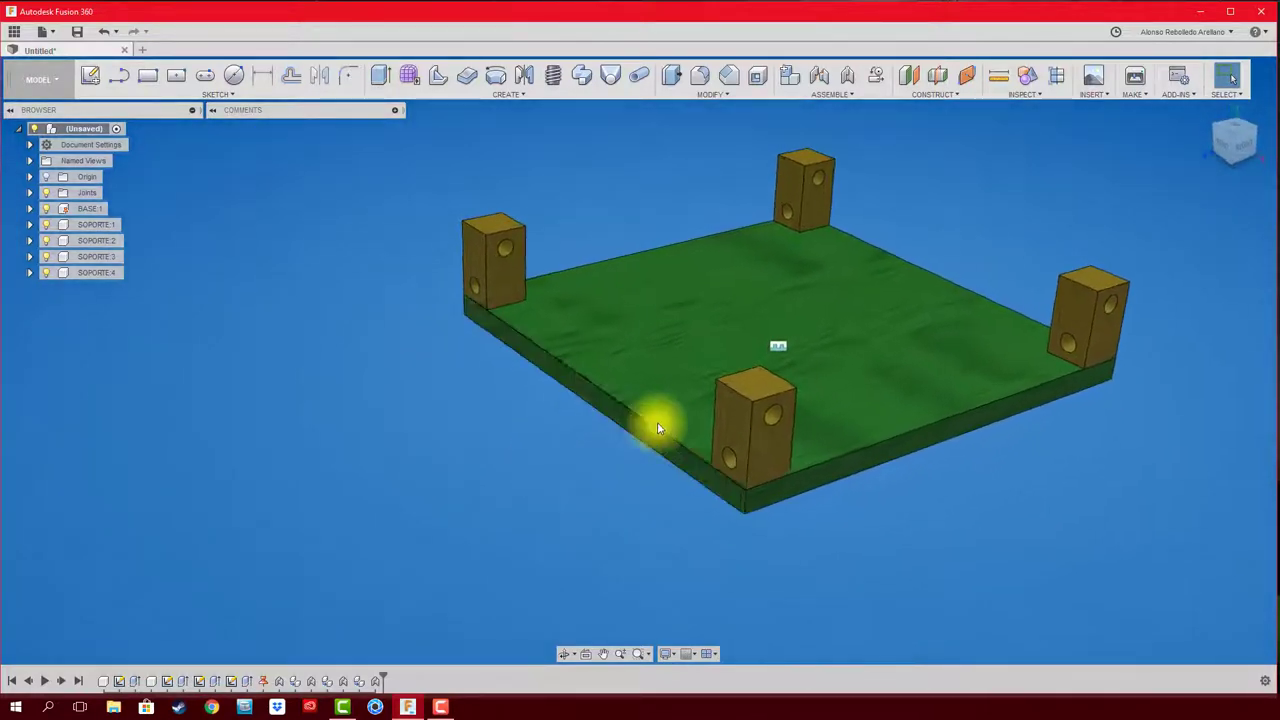
pyautogui.moveTo(532, 468)
pyautogui.keyDown('shift'); pyautogui.mouseDown(button='middle')
pyautogui.moveTo(823, 508)
pyautogui.moveTo(515, 484)
pyautogui.moveTo(886, 414)
pyautogui.moveTo(777, 423)
pyautogui.moveTo(747, 481)
pyautogui.moveTo(714, 494)
pyautogui.moveTo(755, 476)
pyautogui.mouseUp(button='middle'); pyautogui.keyUp('shift')
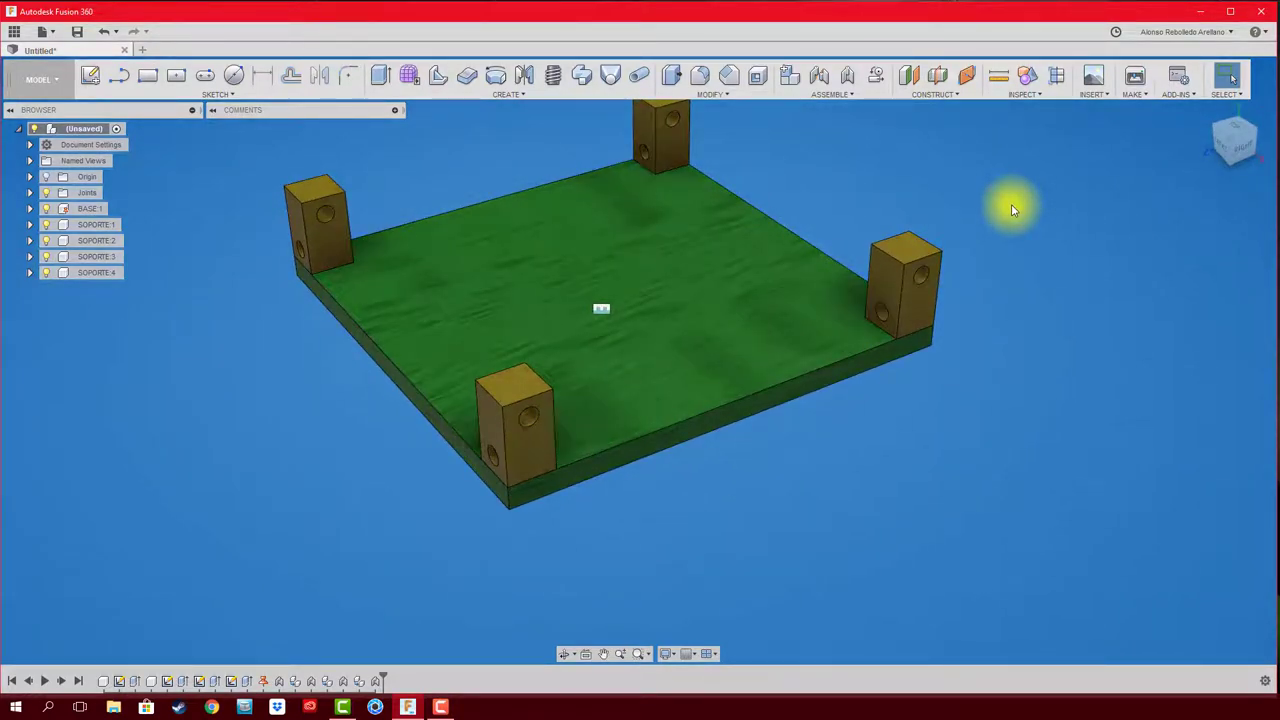
pyautogui.press('i')
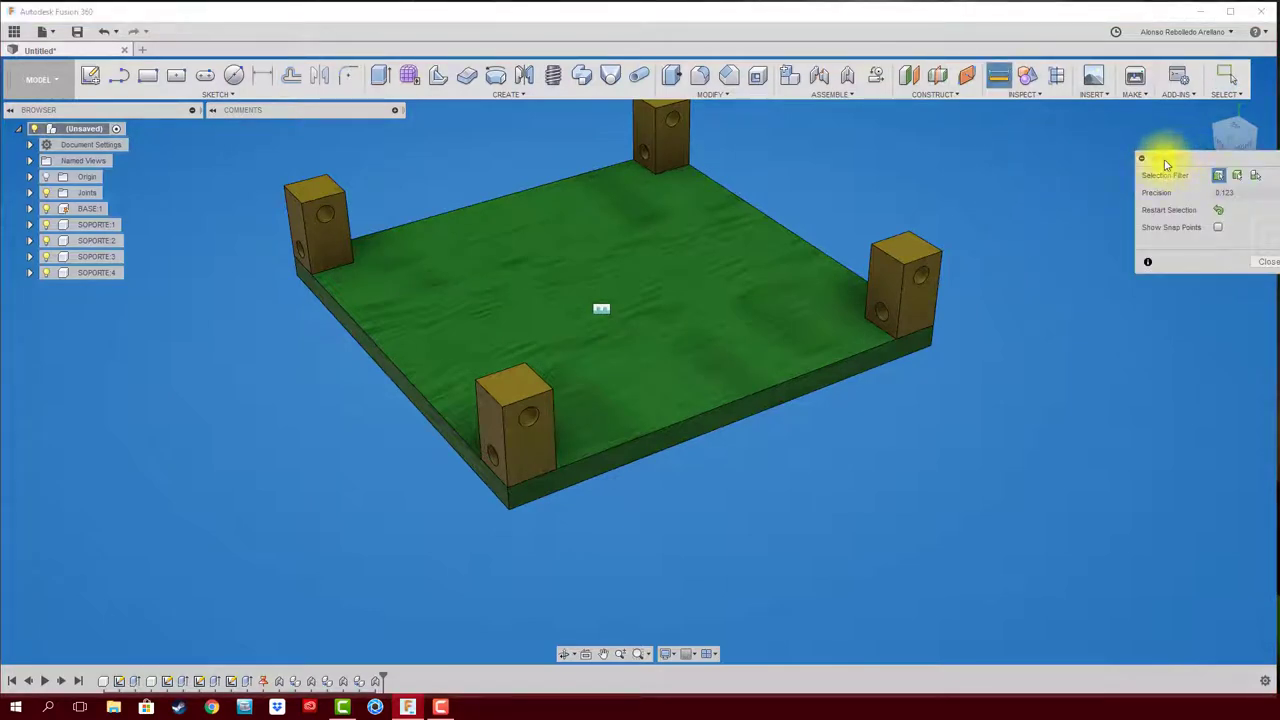
pyautogui.click(866, 358)
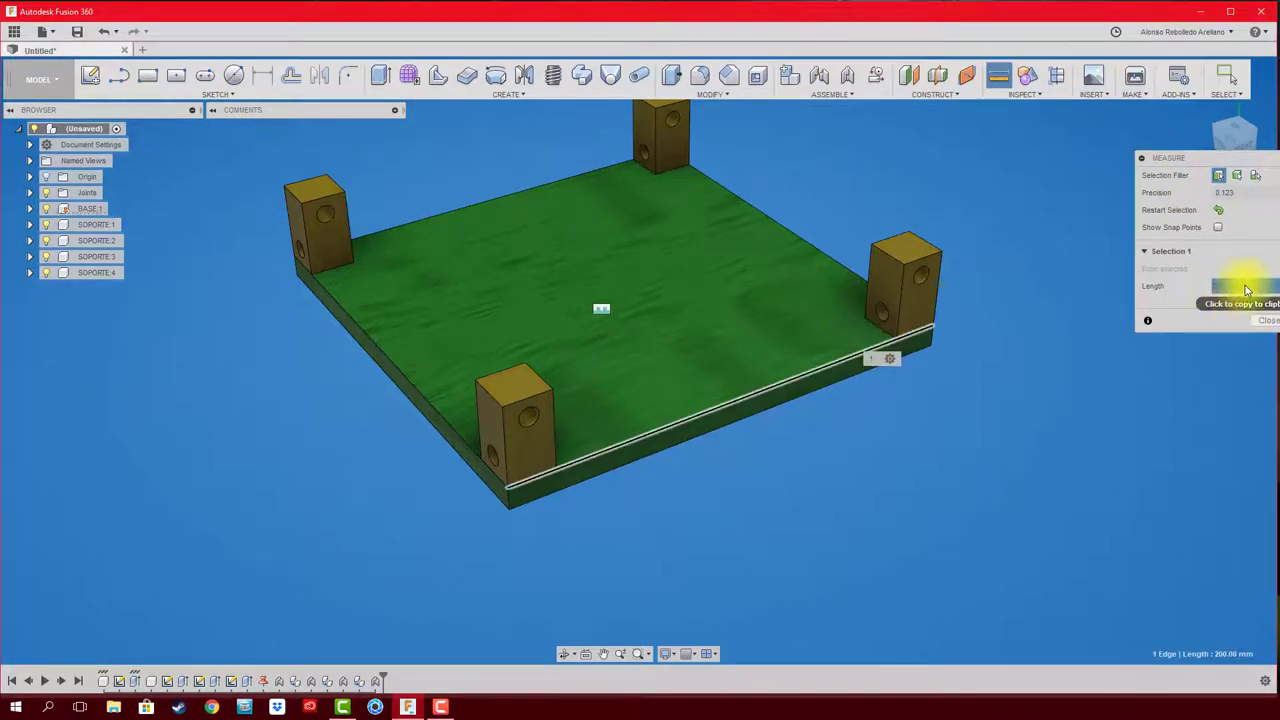
pyautogui.click(1262, 320)
pyautogui.scroll(2, 823, 566)
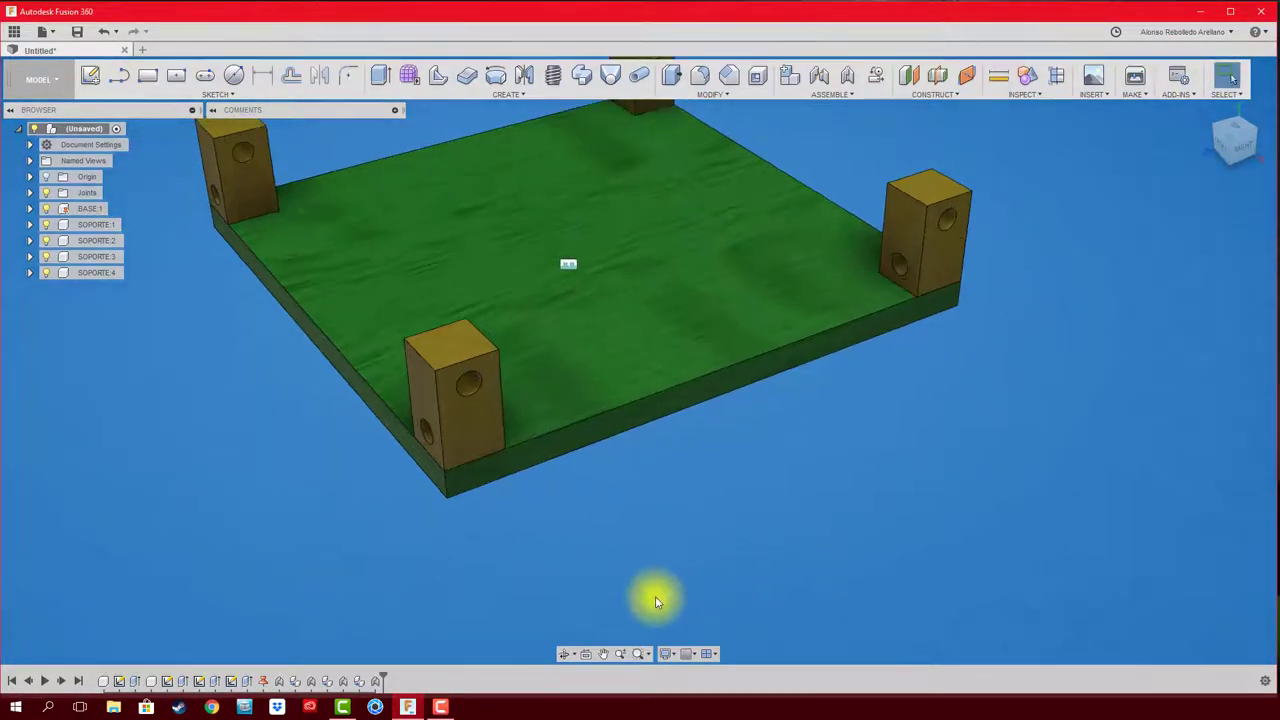
# Step: Create a new component named BARRA in the top-level assembly
pyautogui.rightClick(95, 131)
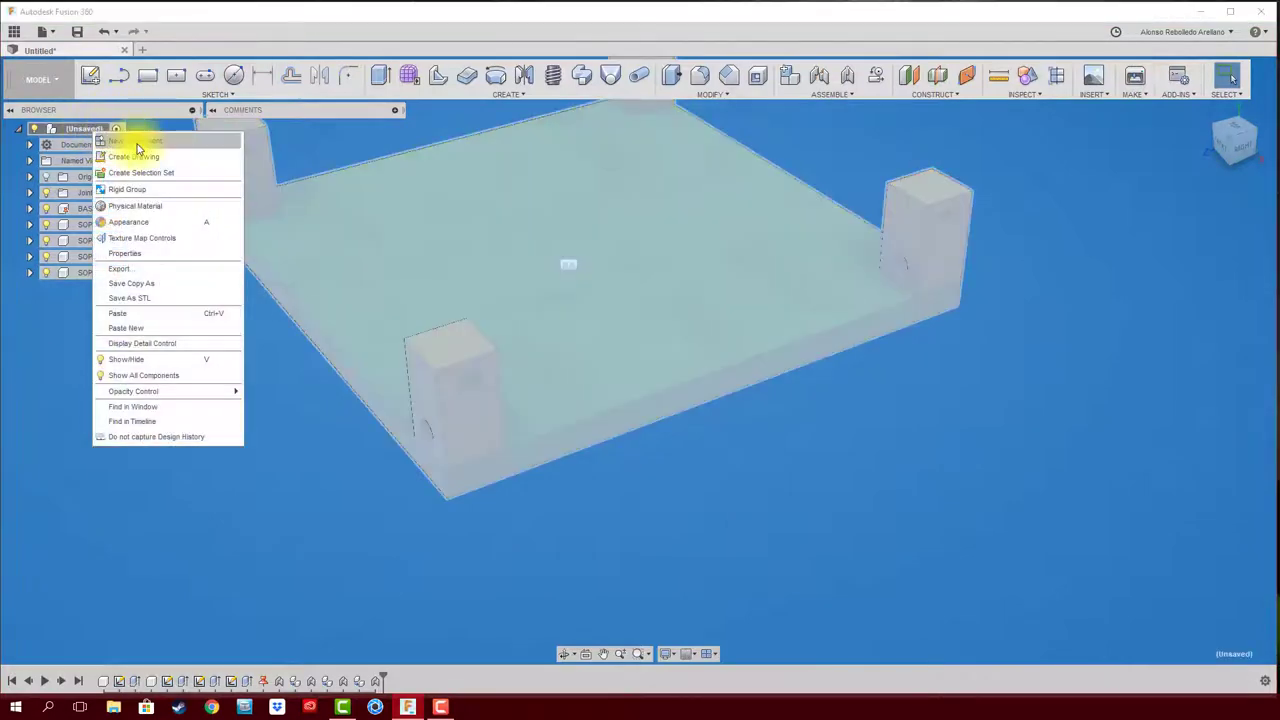
pyautogui.click(137, 142)
pyautogui.write('BARRA')
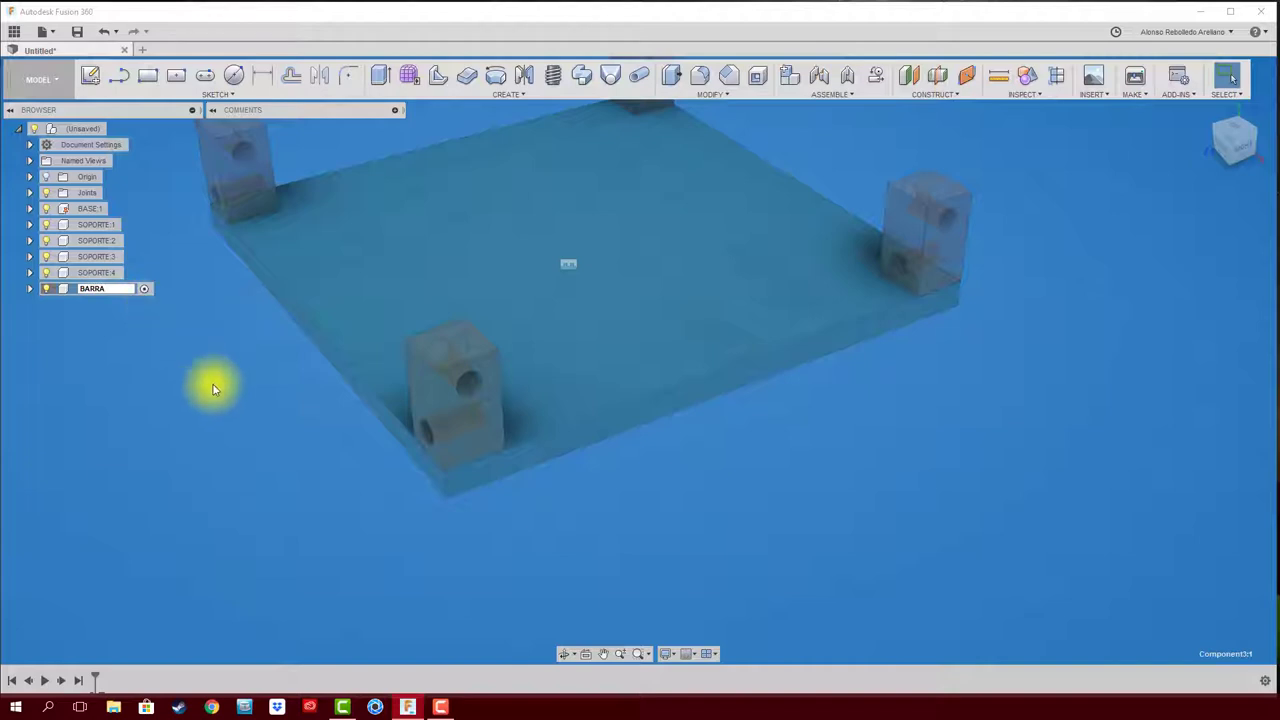
pyautogui.press('Return')
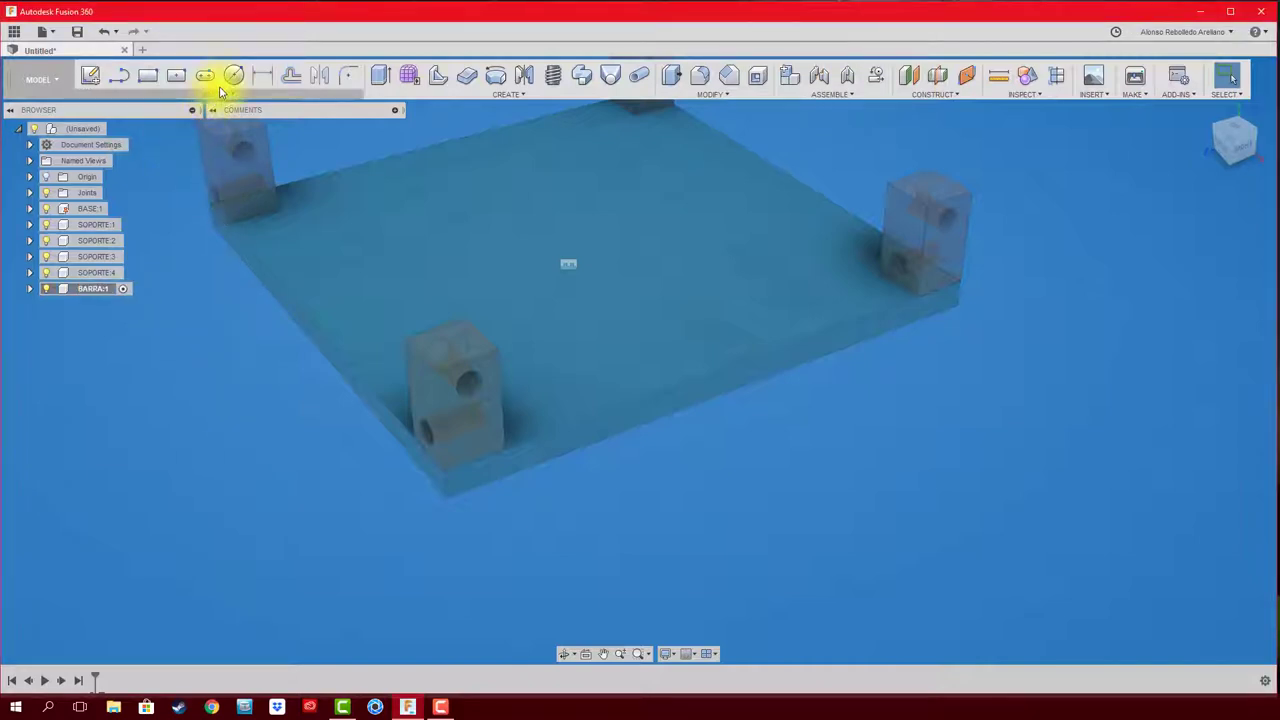
# Step: Sketch a circle at the front block's hole and extrude it 200 mm into a rod
pyautogui.click(231, 78)
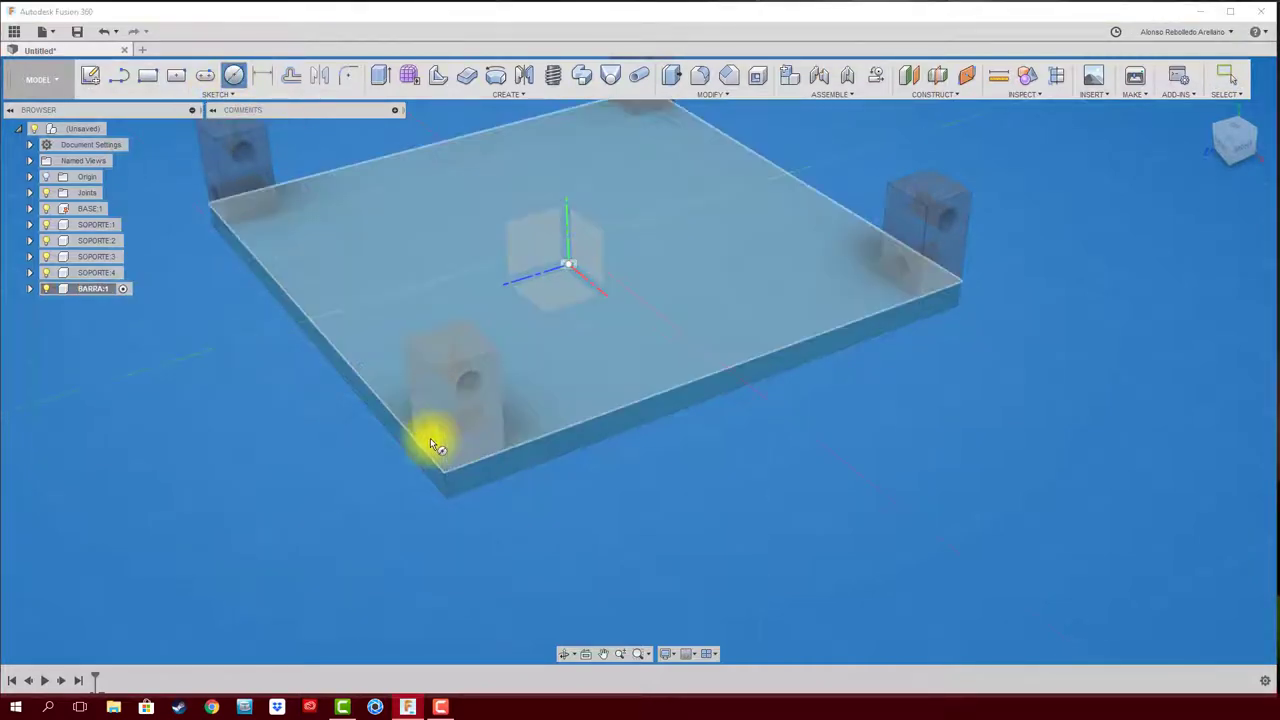
pyautogui.click(433, 440)
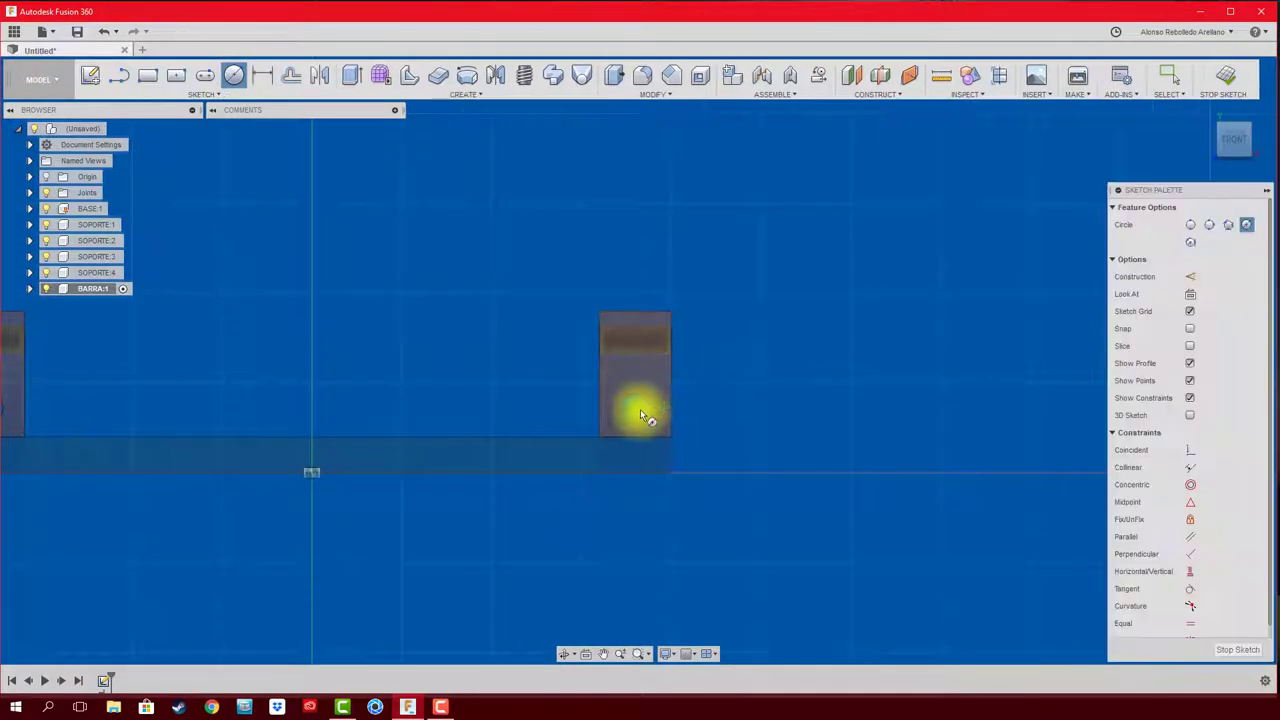
pyautogui.click(636, 408)
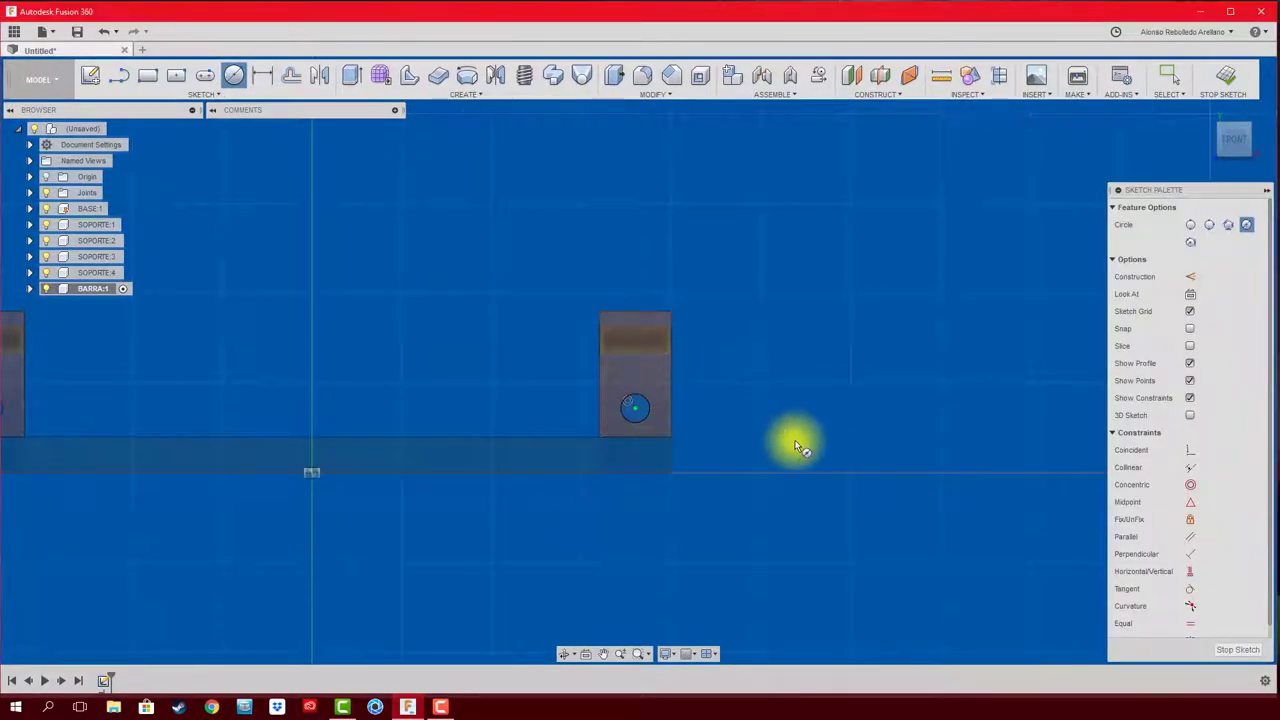
pyautogui.press('F6')
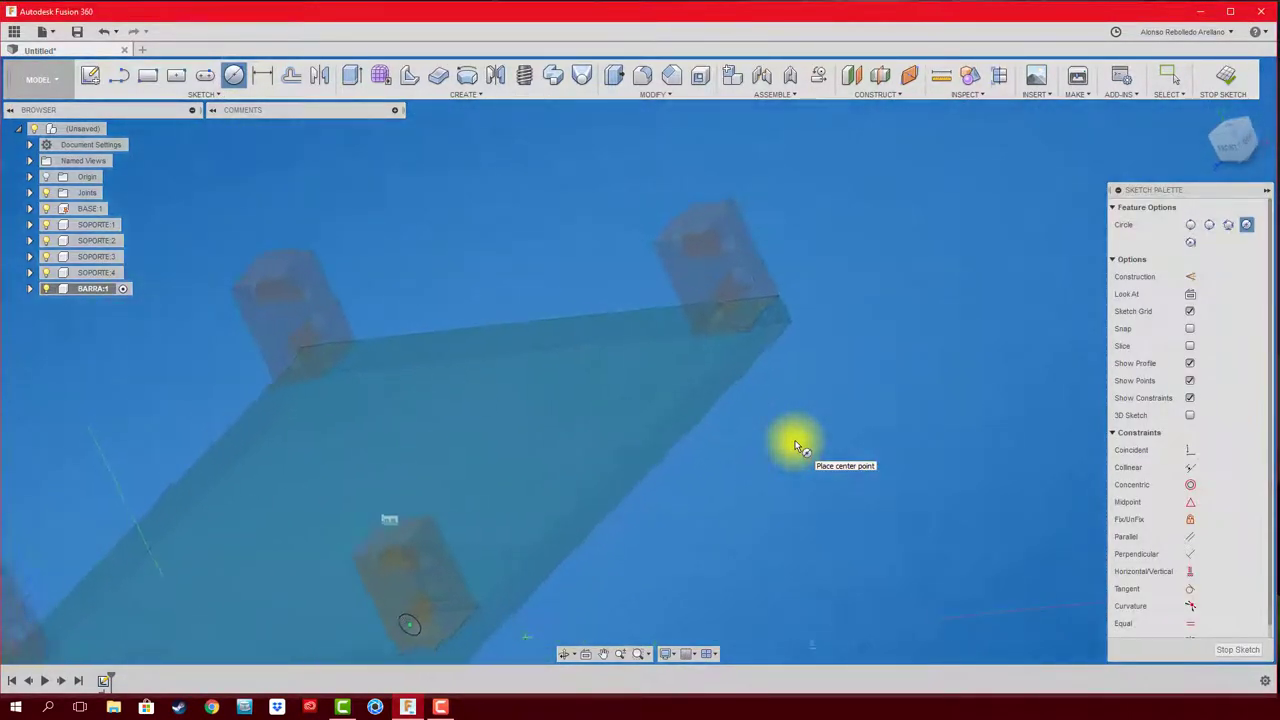
pyautogui.press('e')
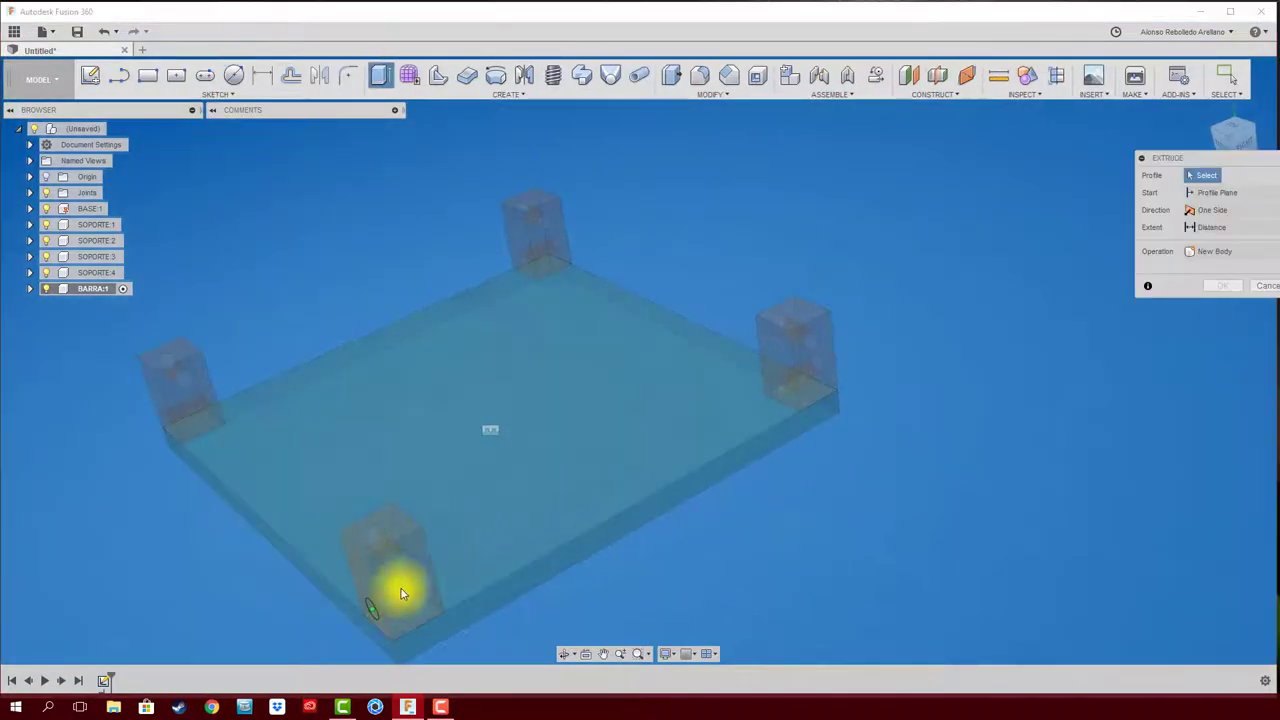
pyautogui.click(374, 617)
pyautogui.moveTo(400, 590); pyautogui.dragTo(805, 353)
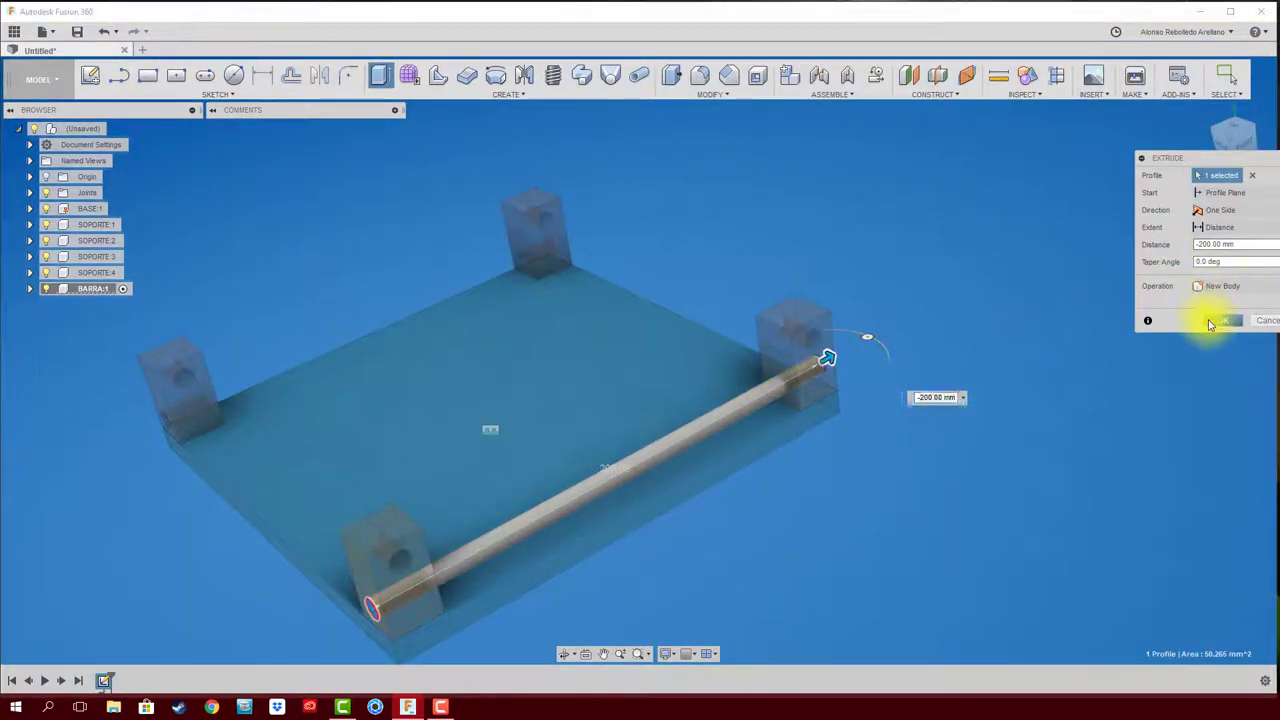
pyautogui.click(1210, 322)
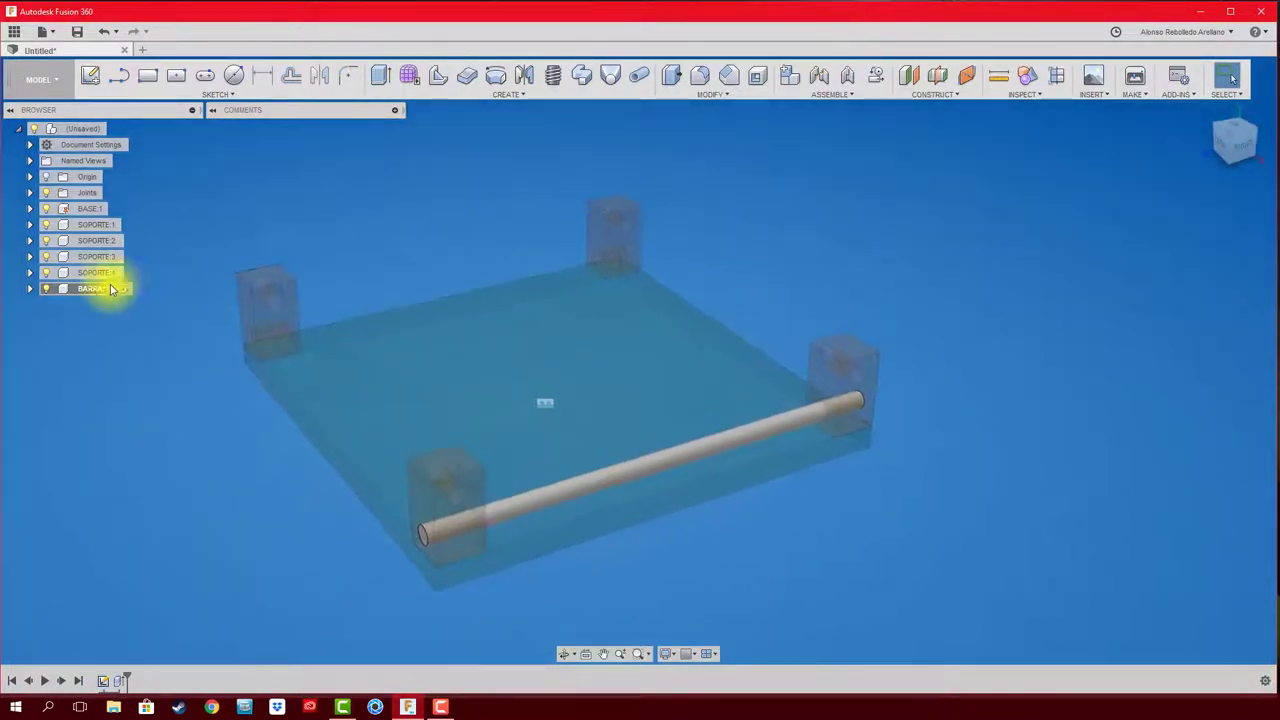
# Step: Apply Anodized (Blue) aluminum from Metal > Aluminum to the BARRA rod
pyautogui.rightClick(91, 289)
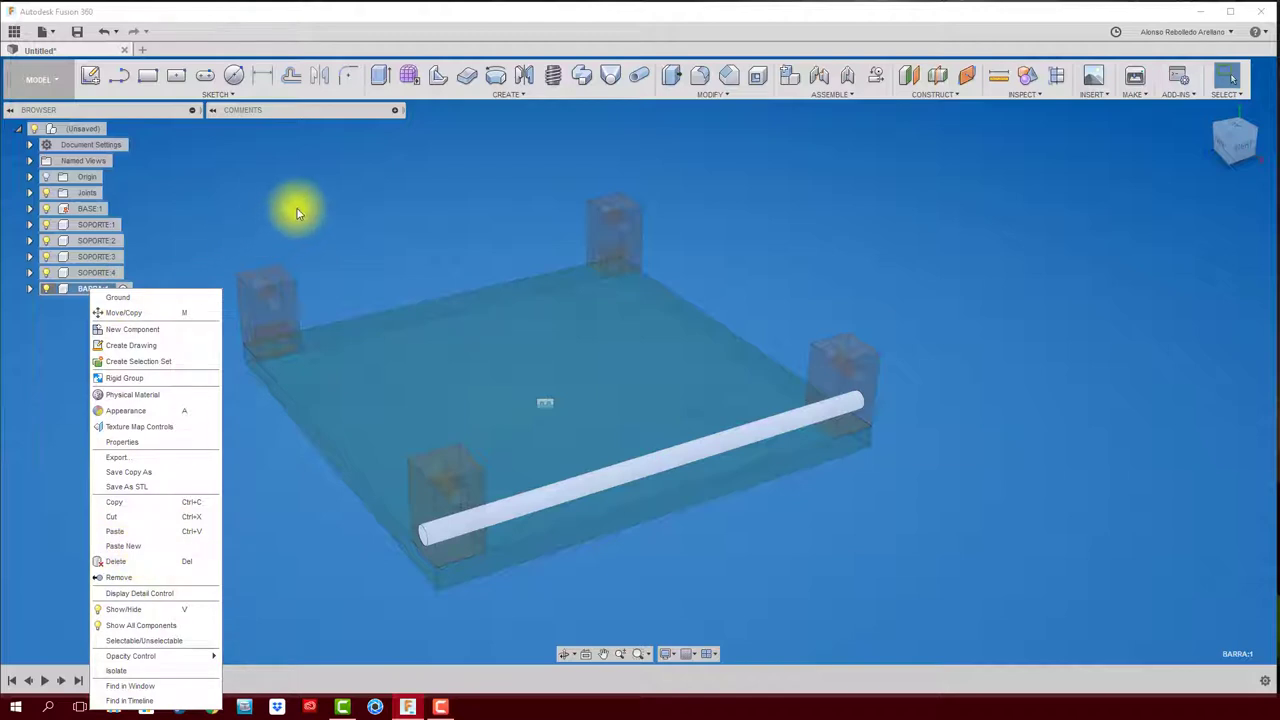
pyautogui.press('Escape')
pyautogui.press('a')
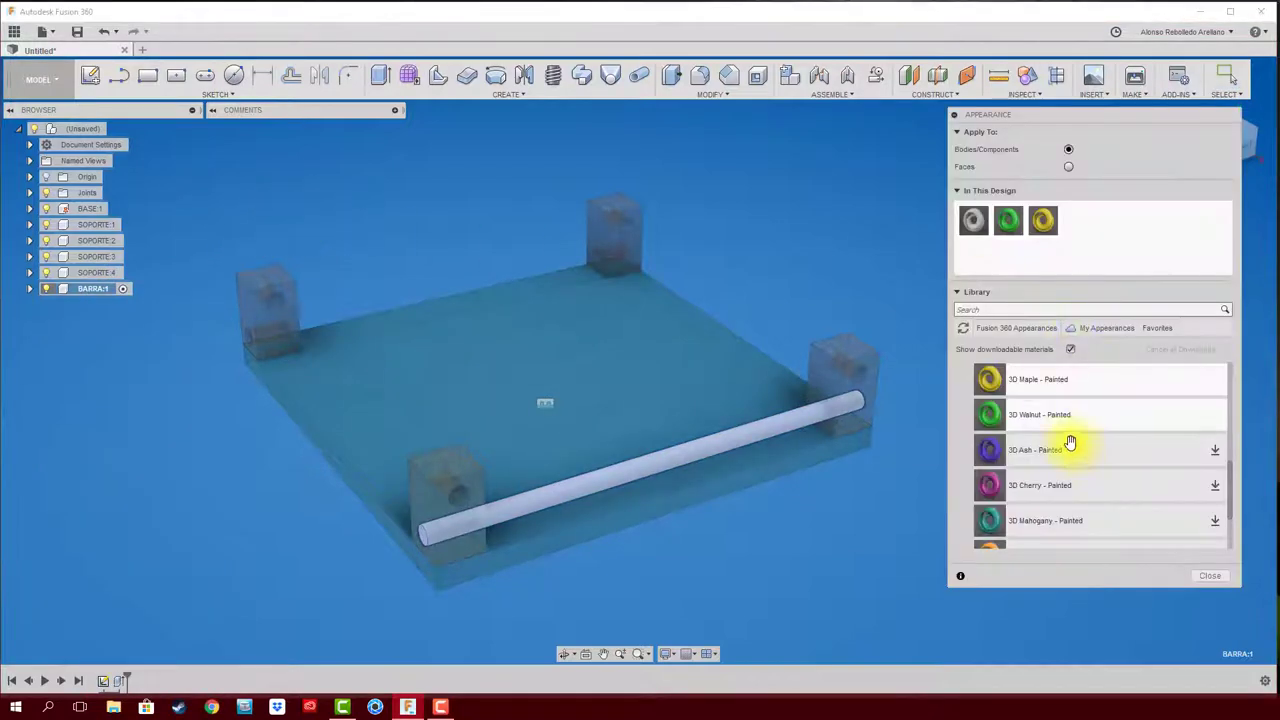
pyautogui.scroll(-3, 1068, 476)
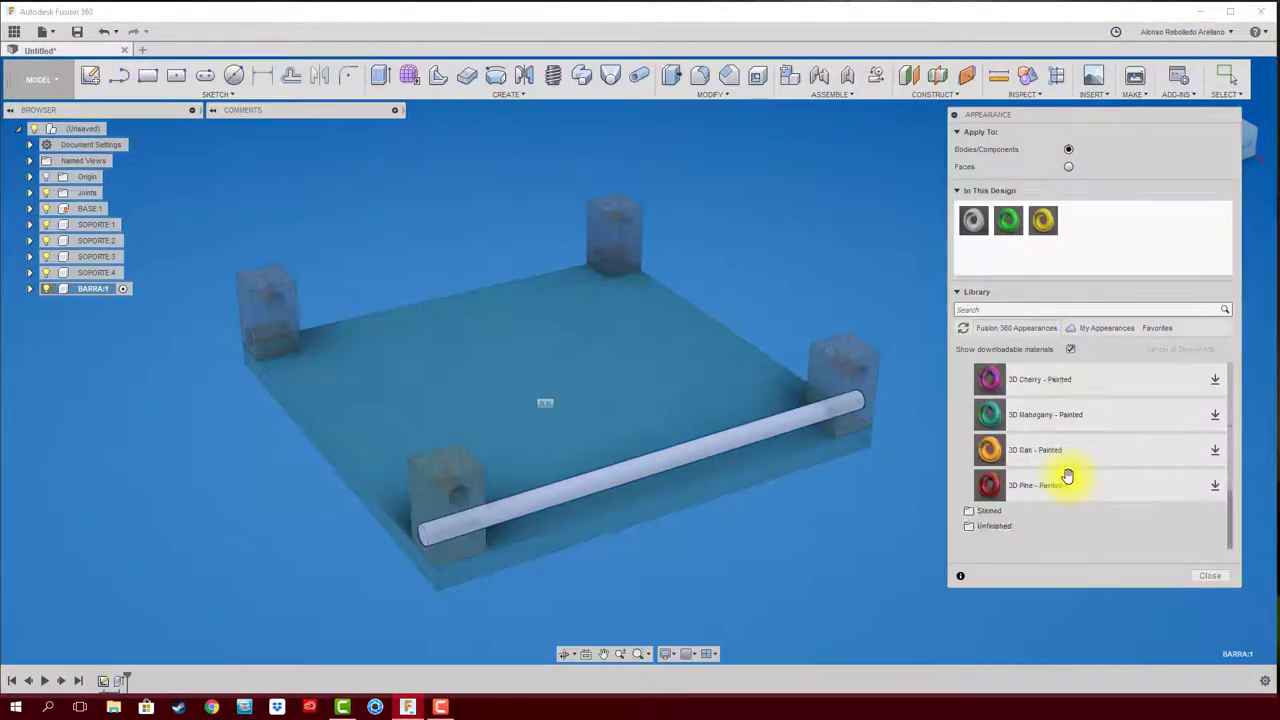
pyautogui.scroll(5, 1068, 476)
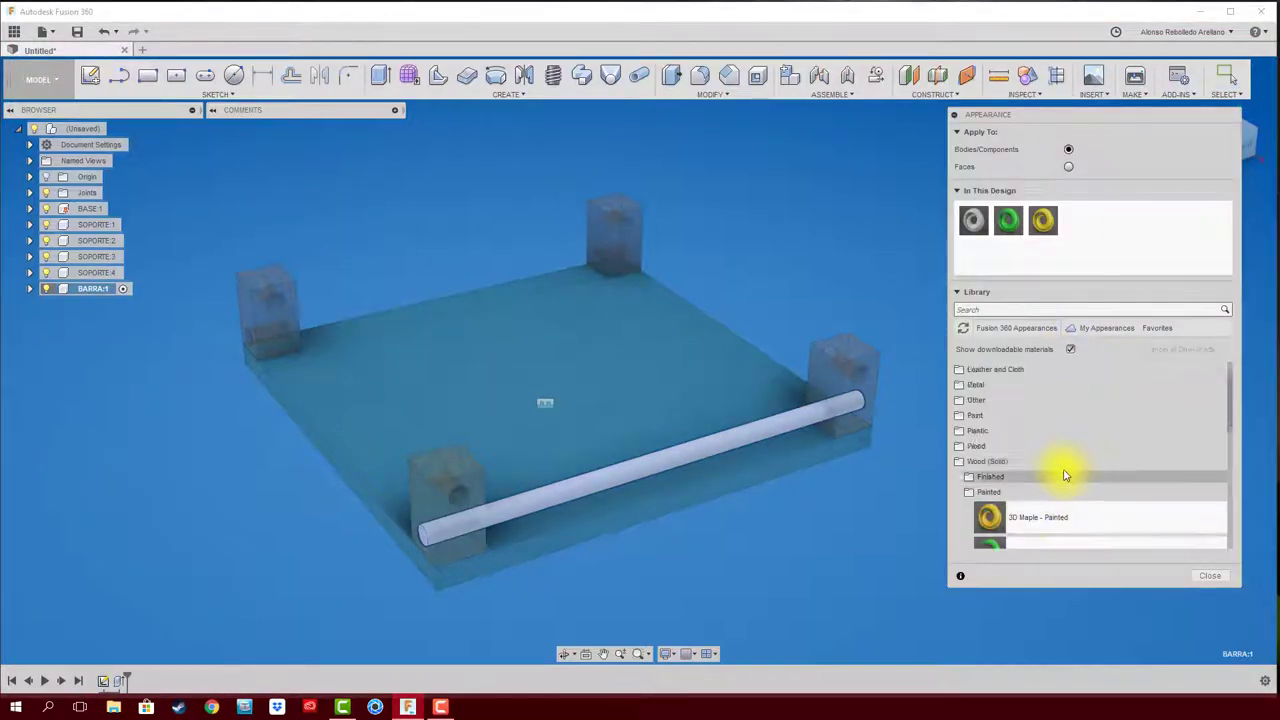
pyautogui.click(1002, 402)
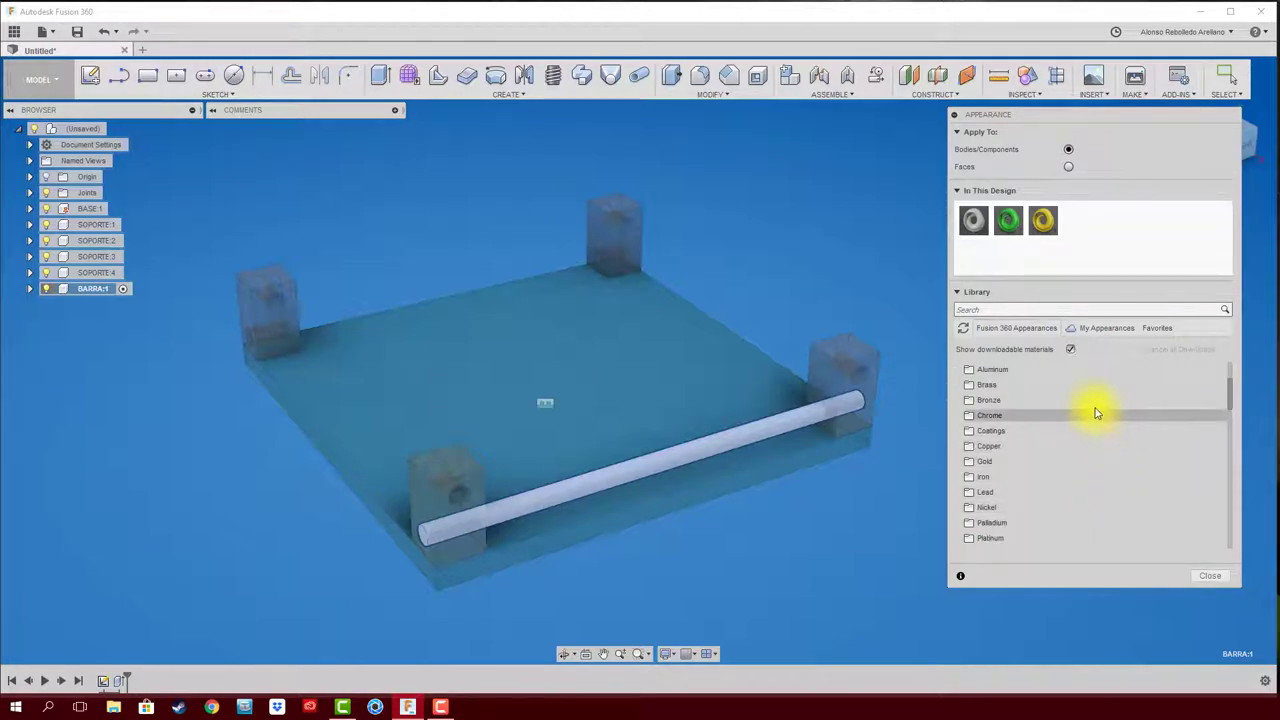
pyautogui.click(1058, 370)
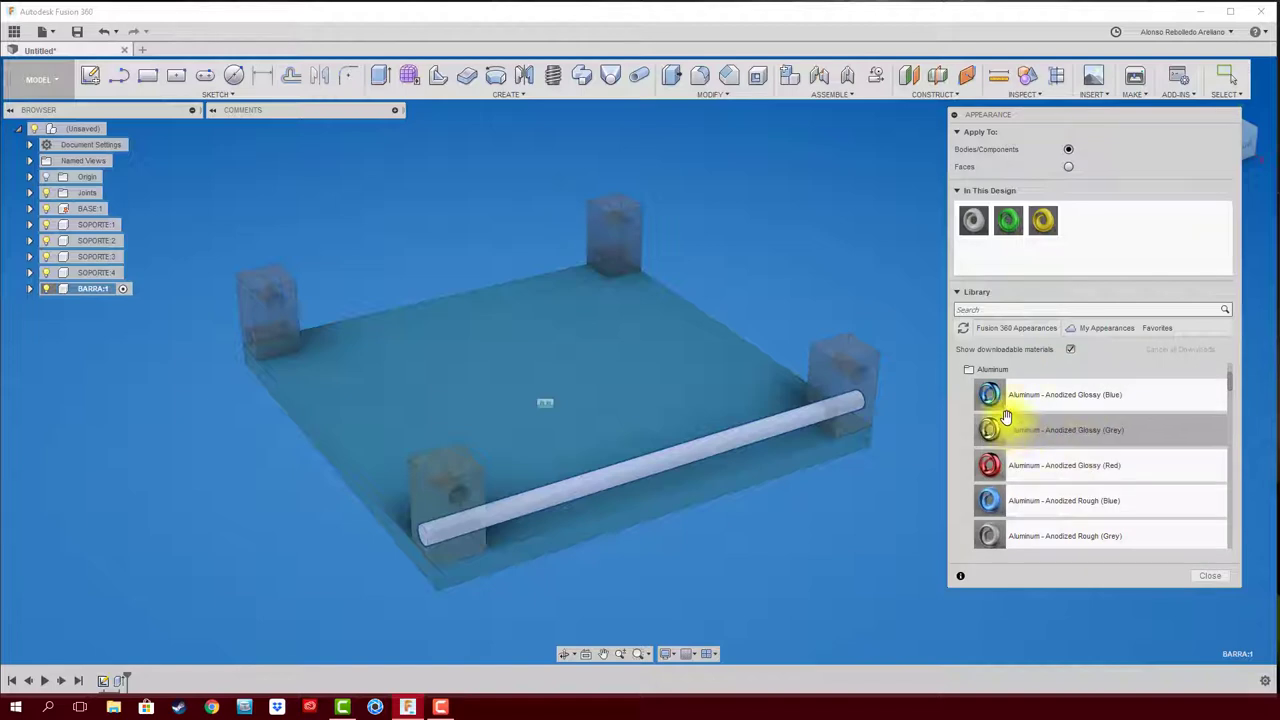
pyautogui.moveTo(913, 505)
pyautogui.mouseDown()
pyautogui.moveTo(735, 445)
pyautogui.moveTo(787, 474)
pyautogui.mouseUp()
pyautogui.moveTo(975, 395); pyautogui.dragTo(740, 444)
pyautogui.moveTo(991, 500); pyautogui.dragTo(716, 452)
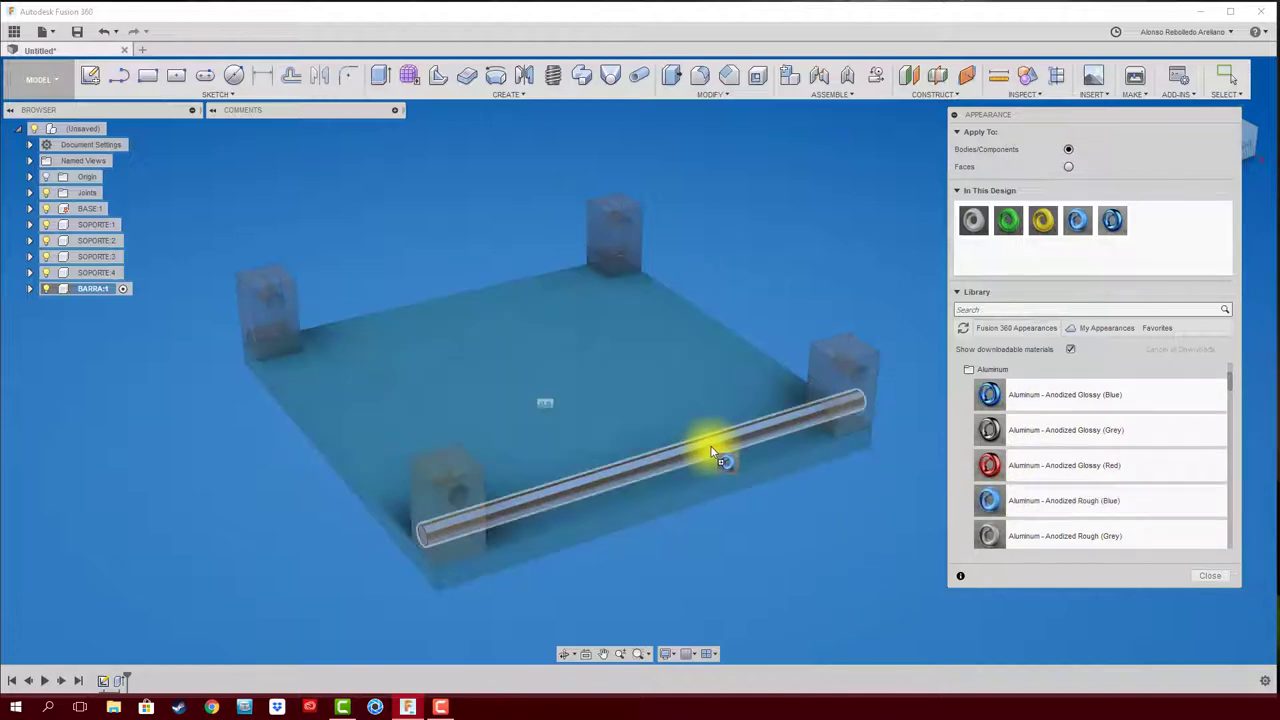
pyautogui.click(955, 118)
pyautogui.scroll(1, 860, 430)
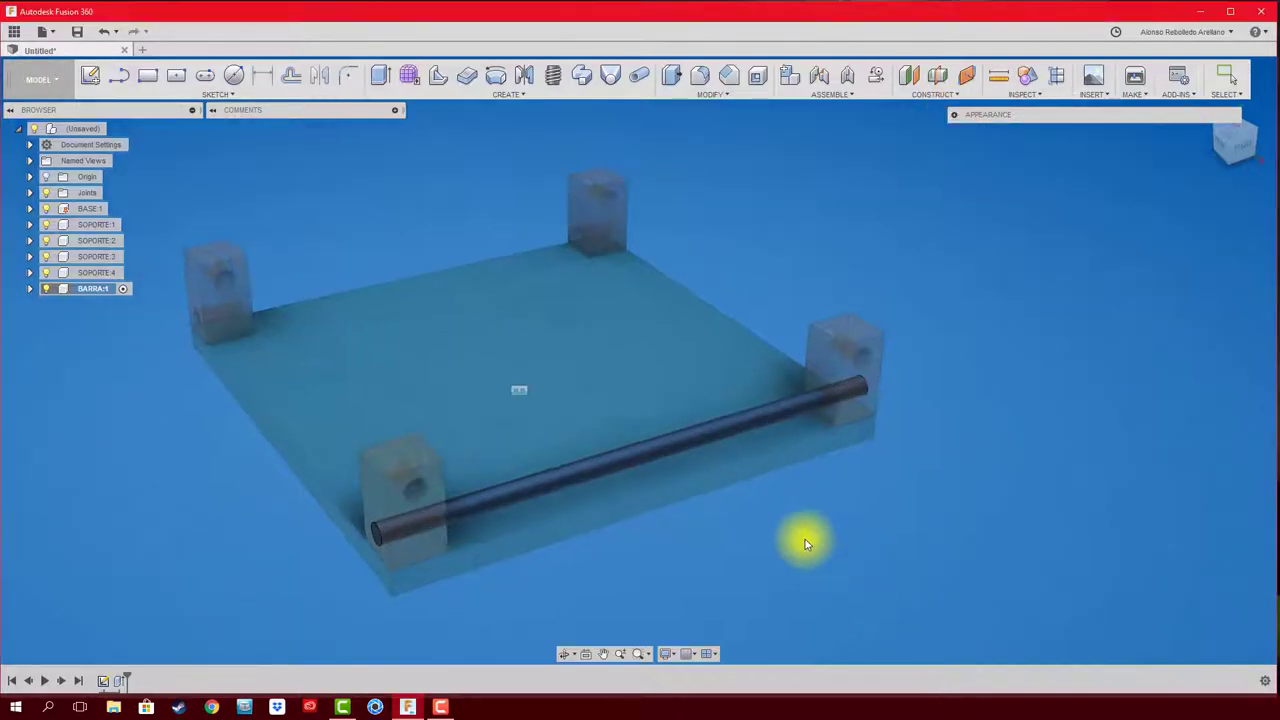
pyautogui.press('Escape')
pyautogui.moveTo(786, 517); pyautogui.dragTo(863, 512, button='middle')
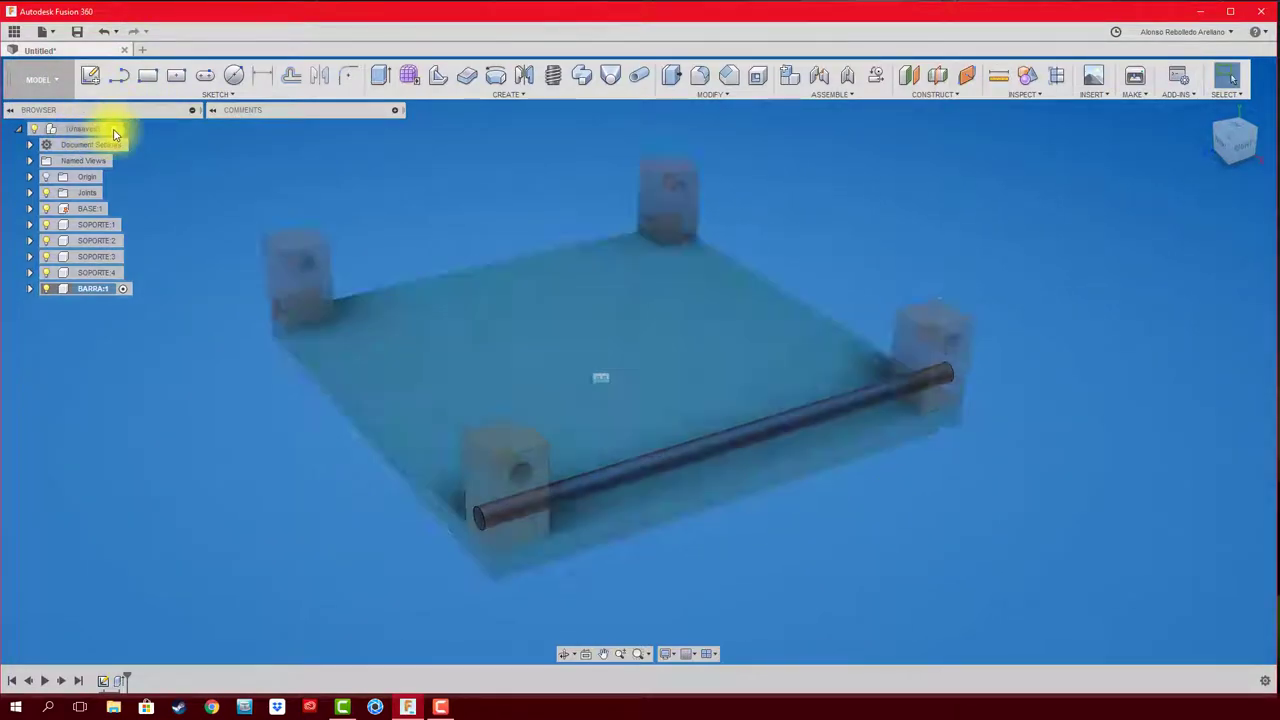
# Step: Fix the blue rod to the front-left block with a Rigid as-built joint
pyautogui.click(116, 128)
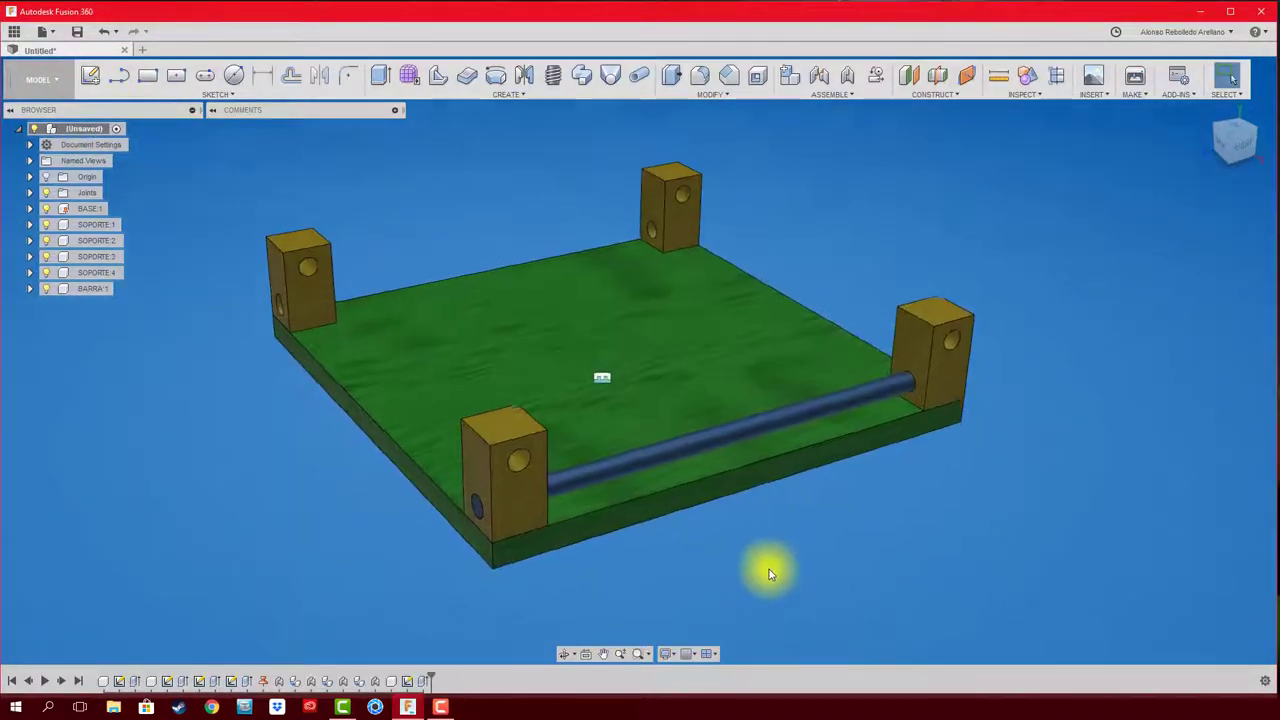
pyautogui.keyDown('shift'); pyautogui.moveTo(769, 573); pyautogui.dragTo(692, 443, button='middle'); pyautogui.keyUp('shift')
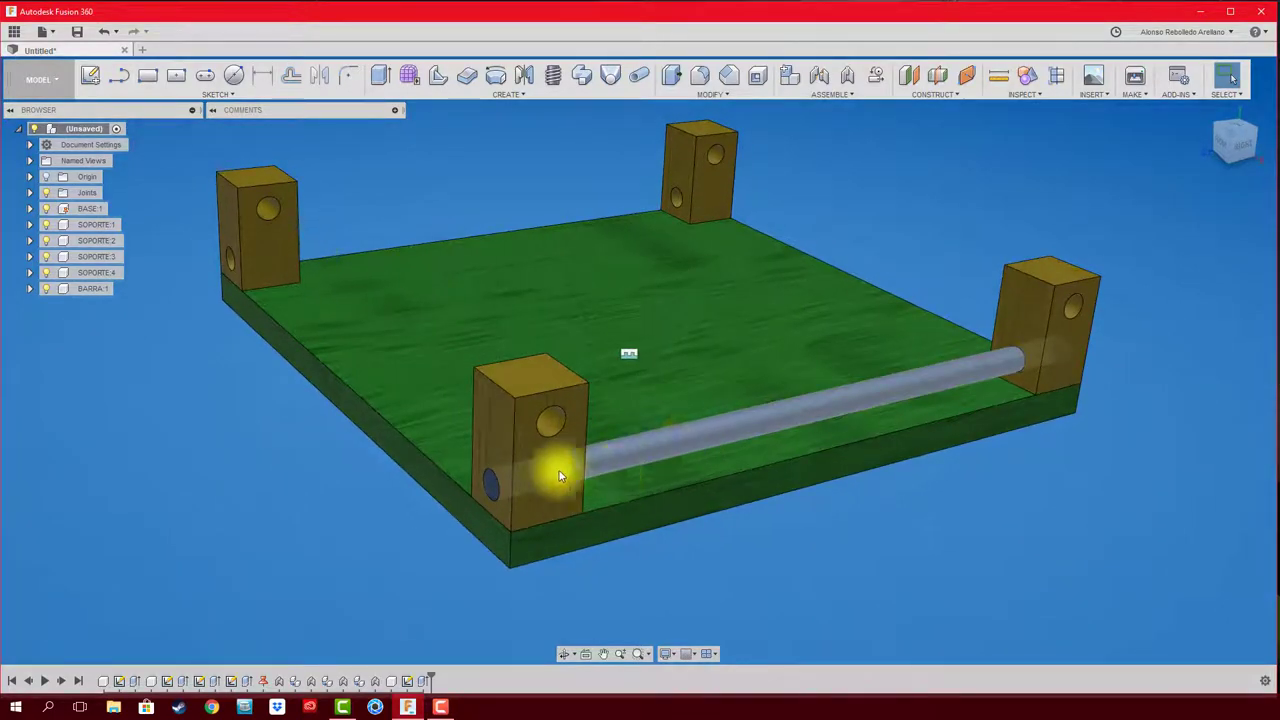
pyautogui.keyDown('shift'); pyautogui.moveTo(771, 514); pyautogui.dragTo(843, 103, button='middle'); pyautogui.keyUp('shift')
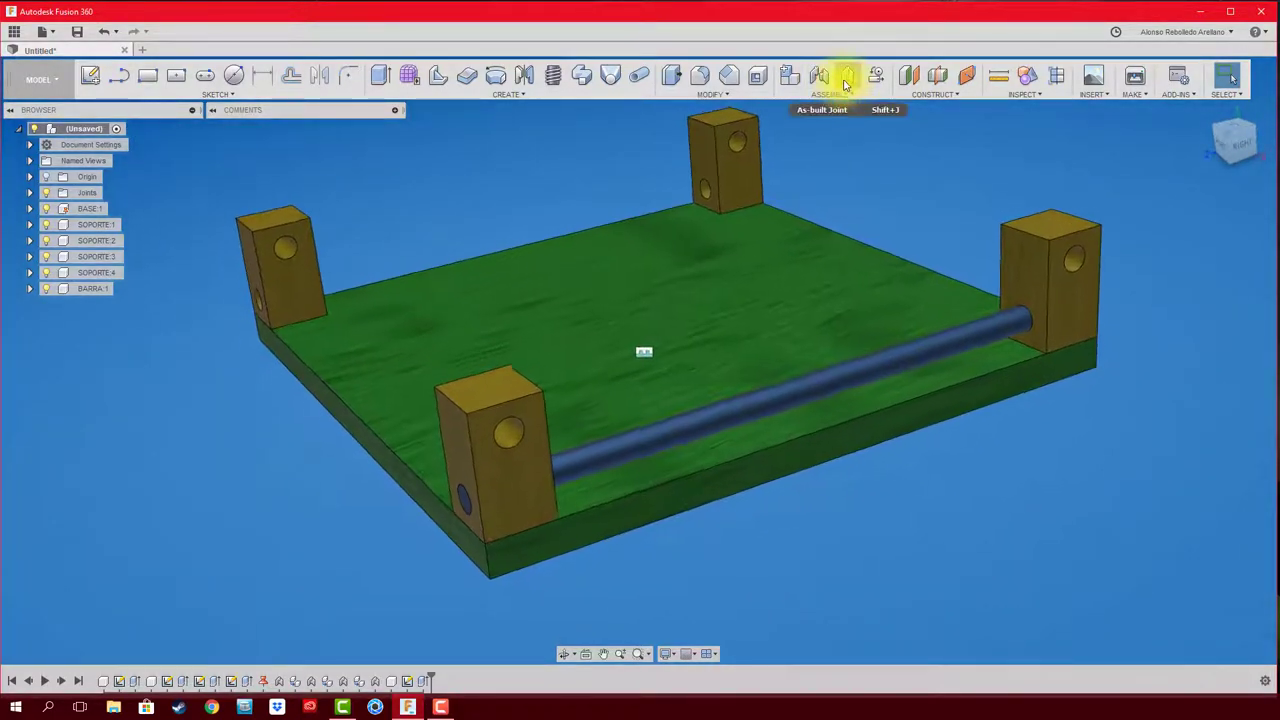
pyautogui.click(845, 76)
pyautogui.click(608, 437)
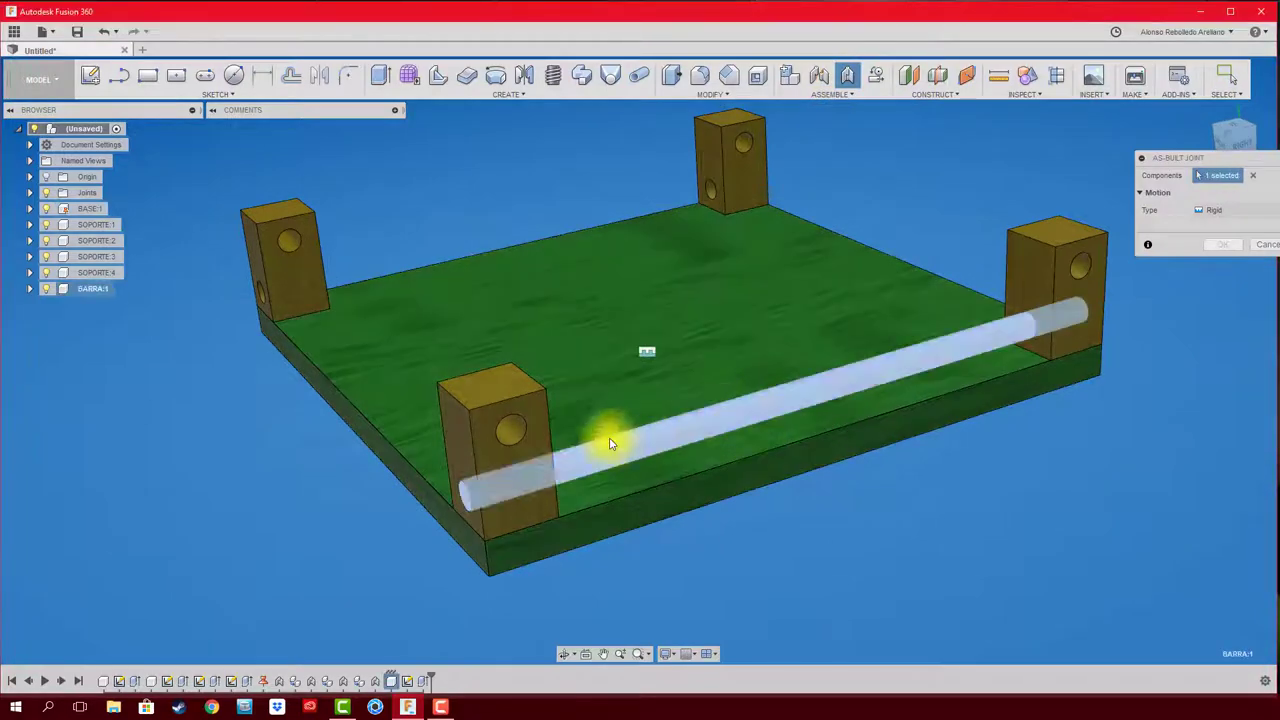
pyautogui.click(491, 451)
pyautogui.click(1228, 262)
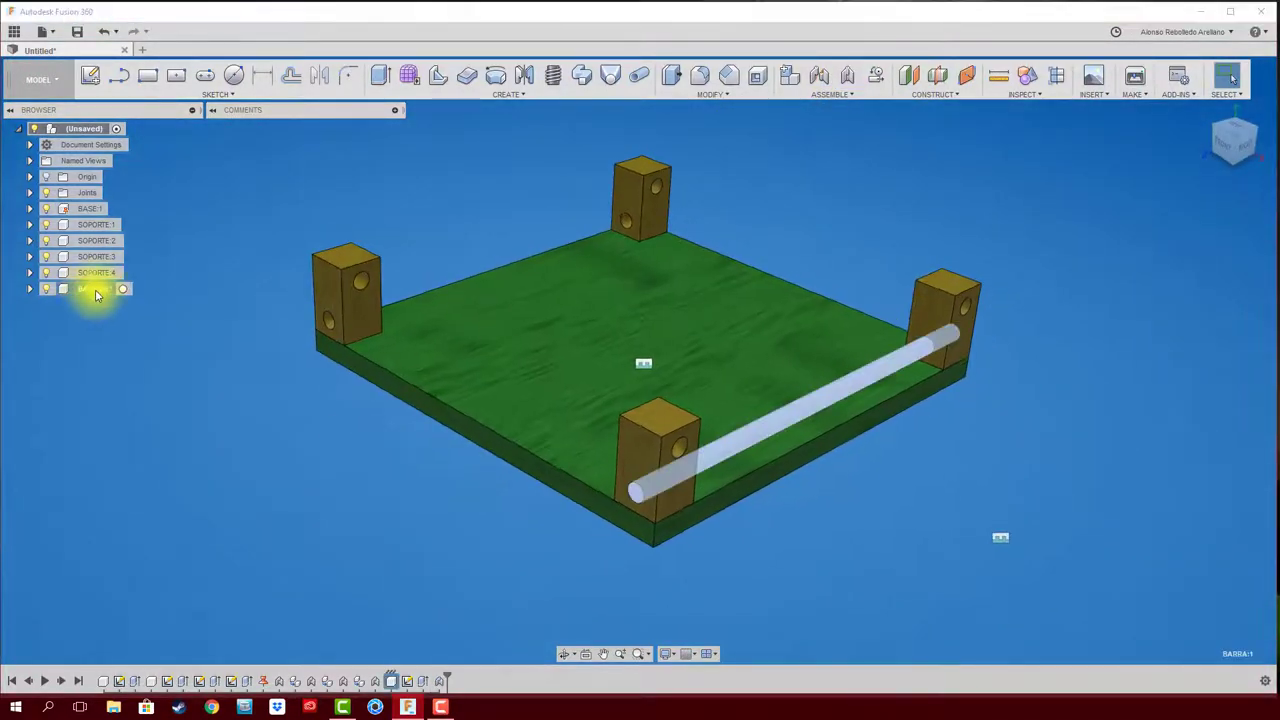
# Step: Copy the rod 180 mm to the back edge and rigidly join it to the rear-left block
pyautogui.hotkey('ctrl', 'c')
pyautogui.hotkey('ctrl', 'v')
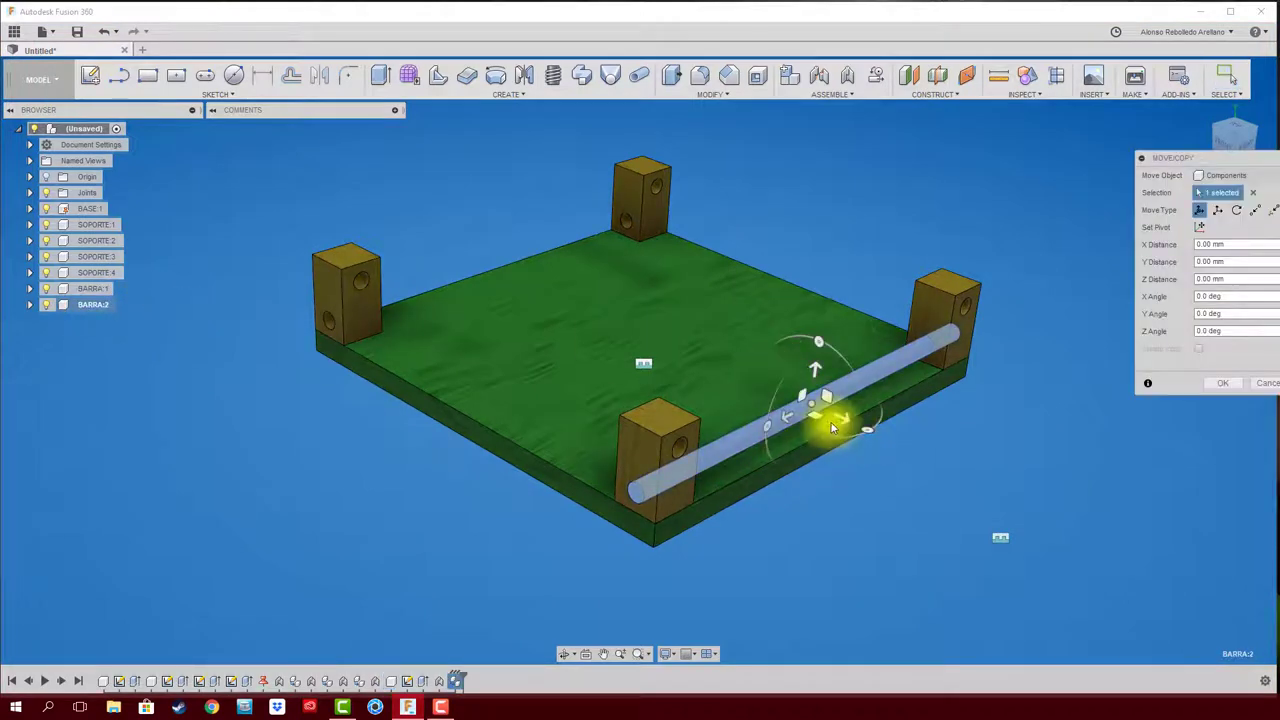
pyautogui.moveTo(832, 428)
pyautogui.mouseDown()
pyautogui.moveTo(508, 274)
pyautogui.moveTo(527, 282)
pyautogui.mouseUp()
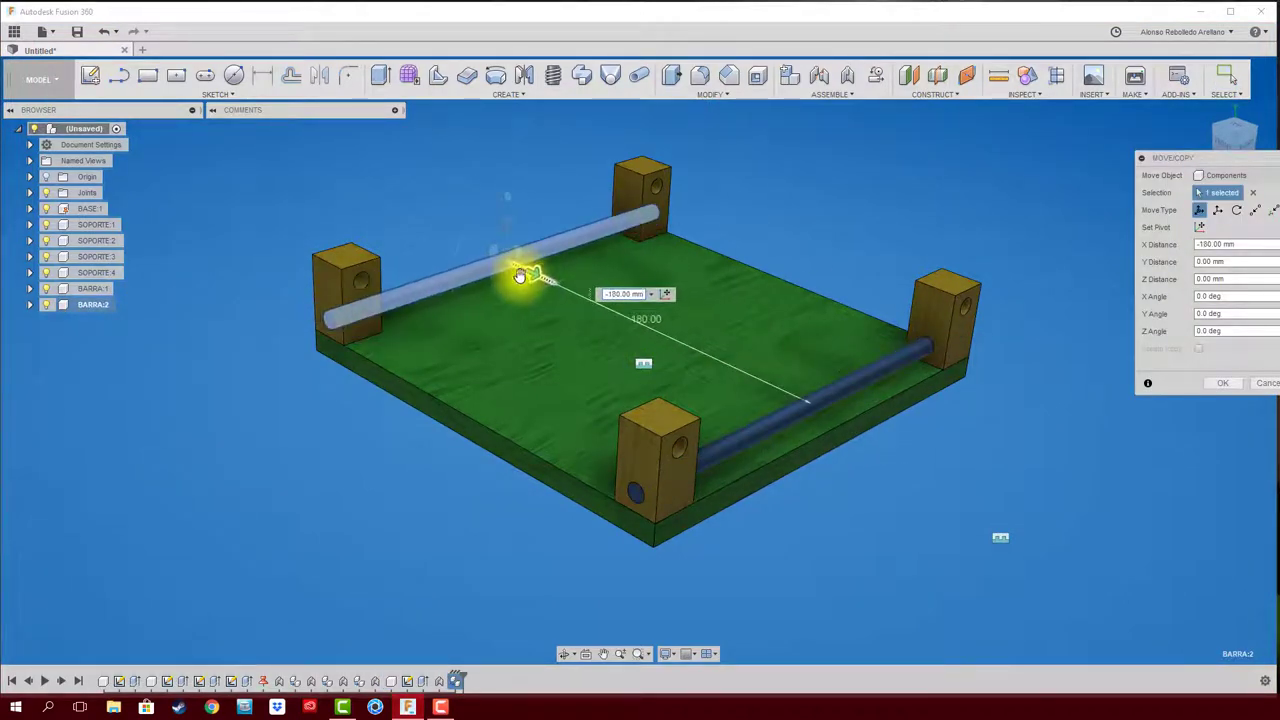
pyautogui.click(1224, 387)
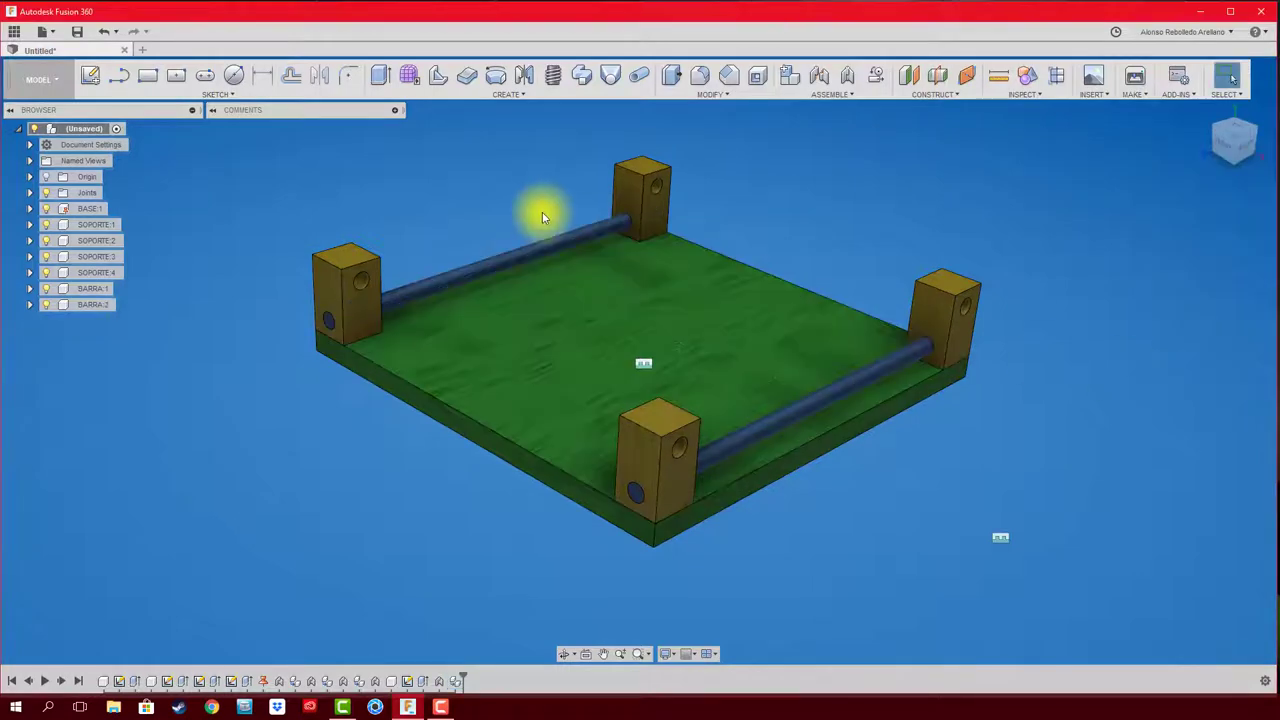
pyautogui.click(847, 76)
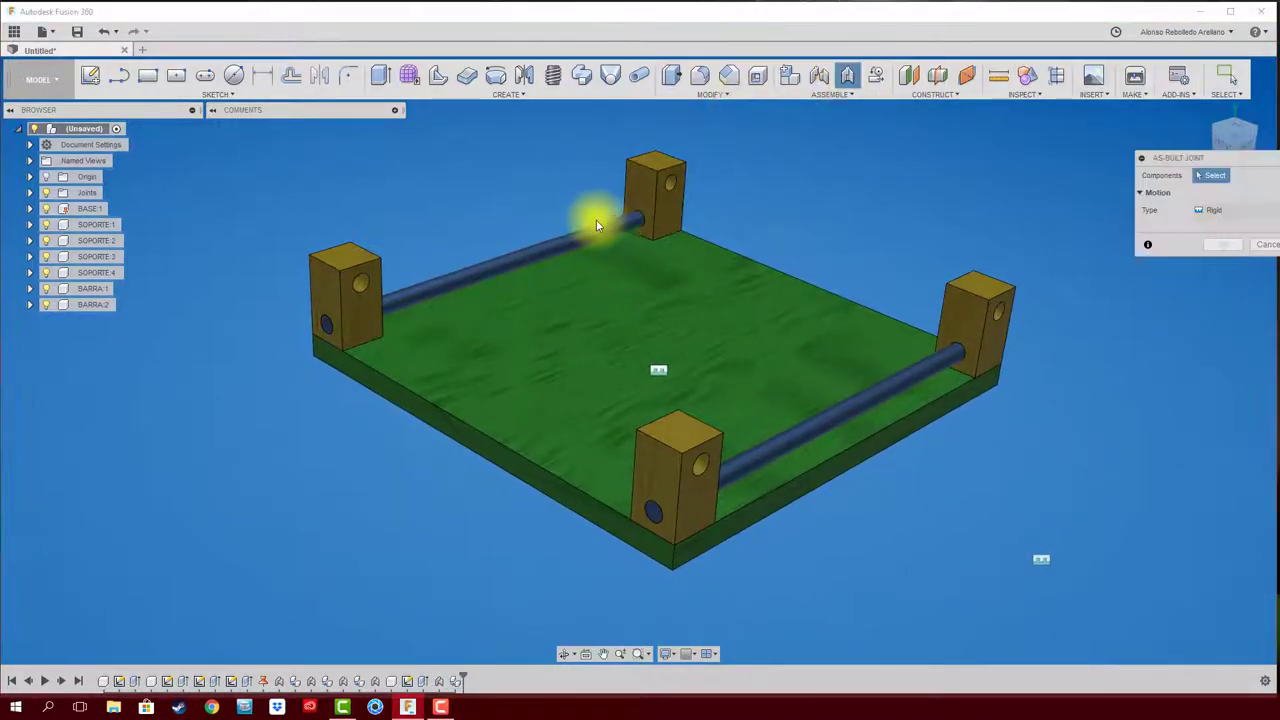
pyautogui.click(590, 224)
pyautogui.click(344, 288)
pyautogui.click(1222, 261)
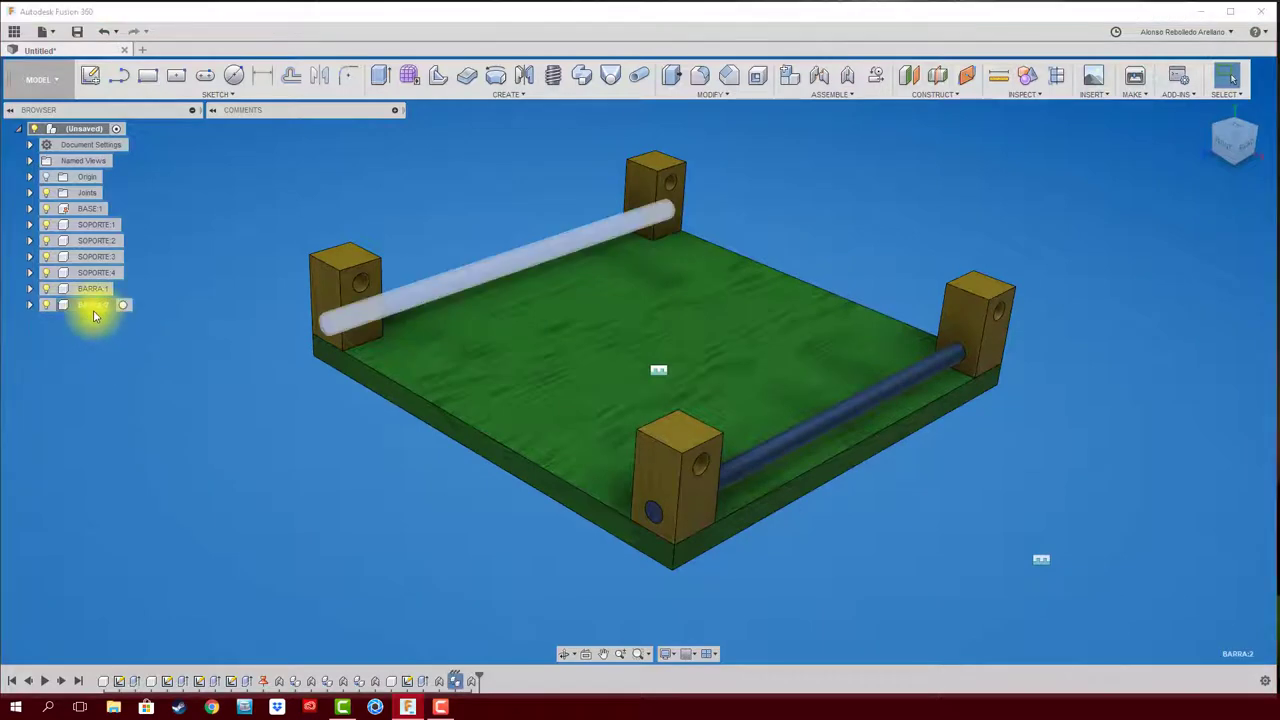
# Step: Paste a third rod and rotate it -85° about Y
pyautogui.hotkey('ctrl', 'c')
pyautogui.hotkey('ctrl', 'v')
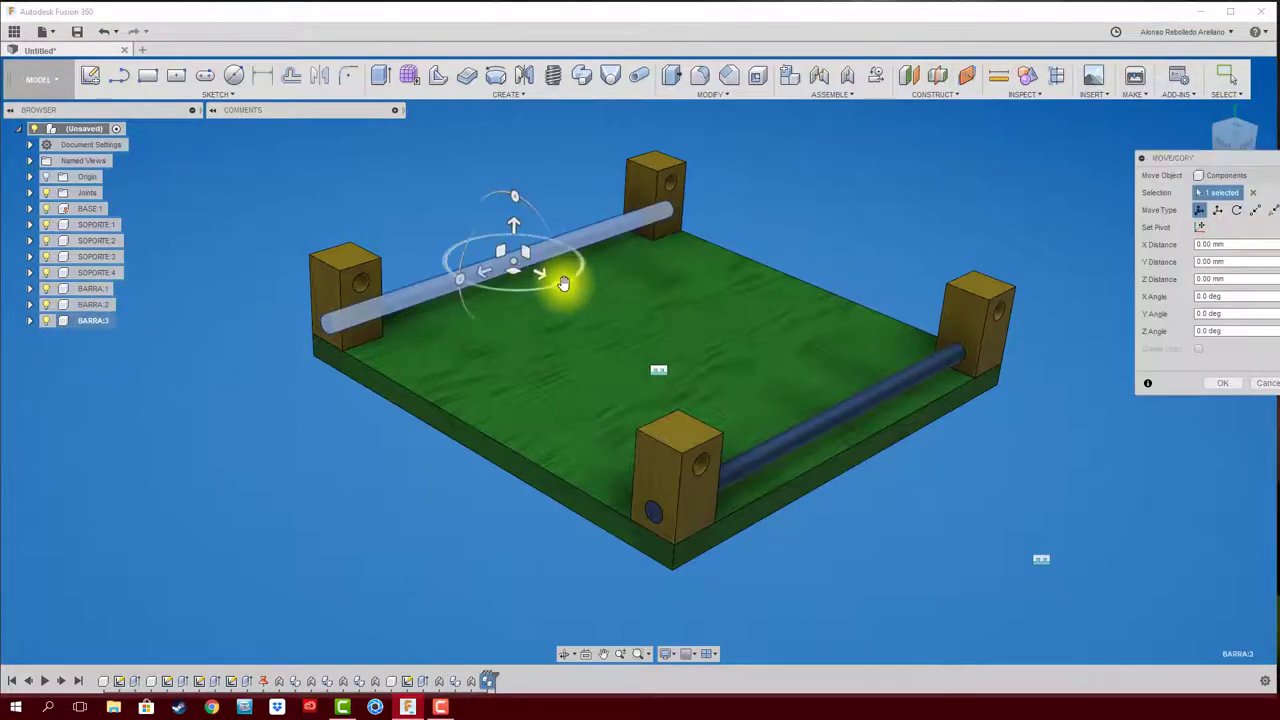
pyautogui.moveTo(563, 284); pyautogui.dragTo(373, 321)
# Step: Move the rotated third rod over and joint its end into the front-left block's hole
pyautogui.click(1222, 383)
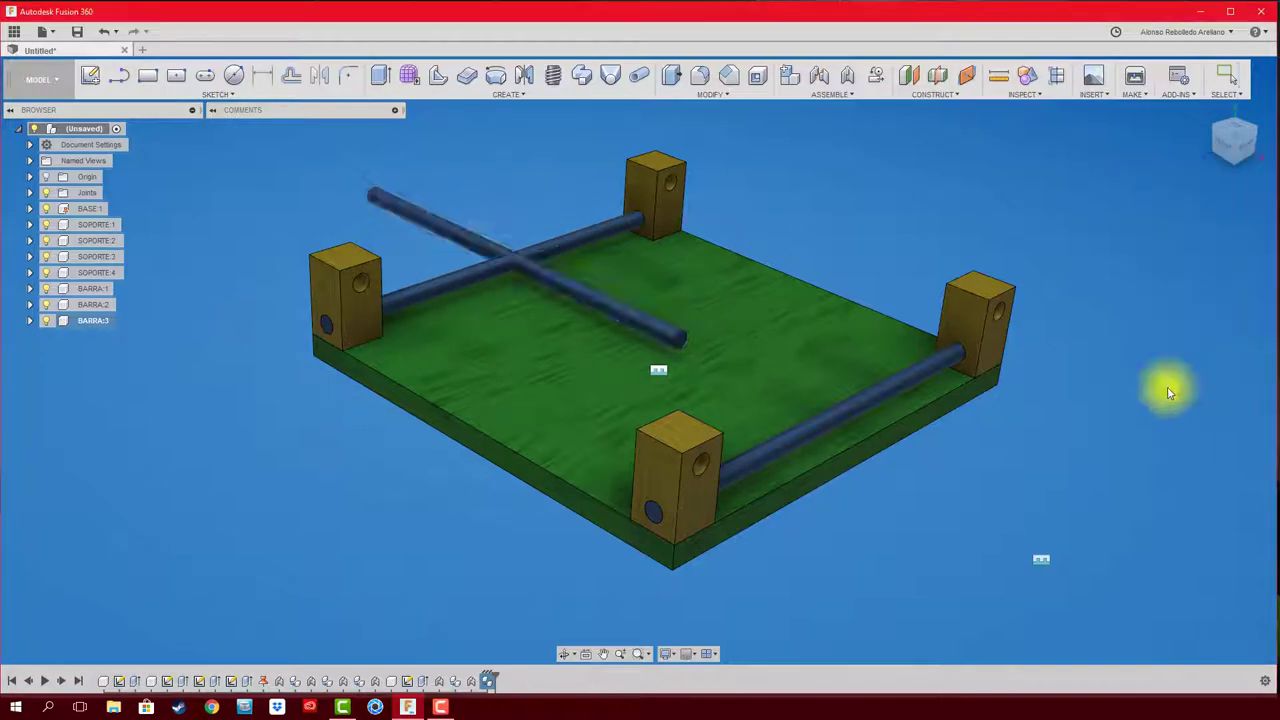
pyautogui.moveTo(668, 338); pyautogui.dragTo(477, 234)
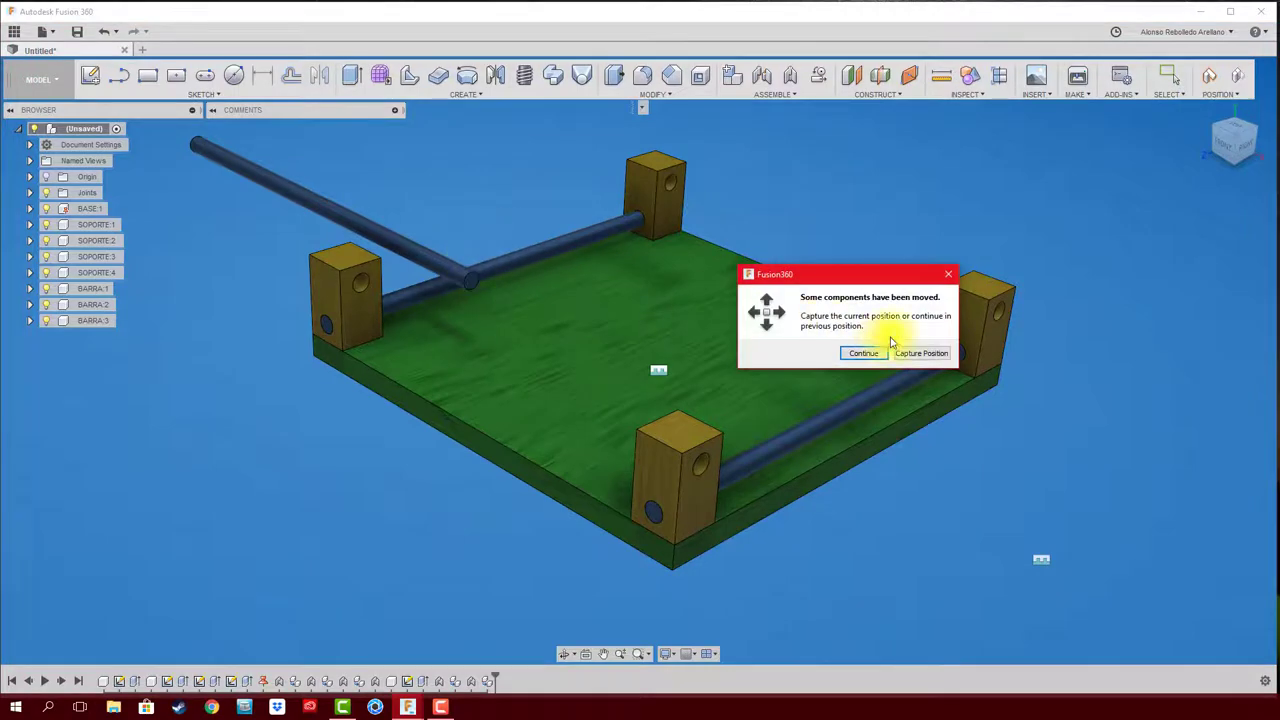
pyautogui.click(922, 353)
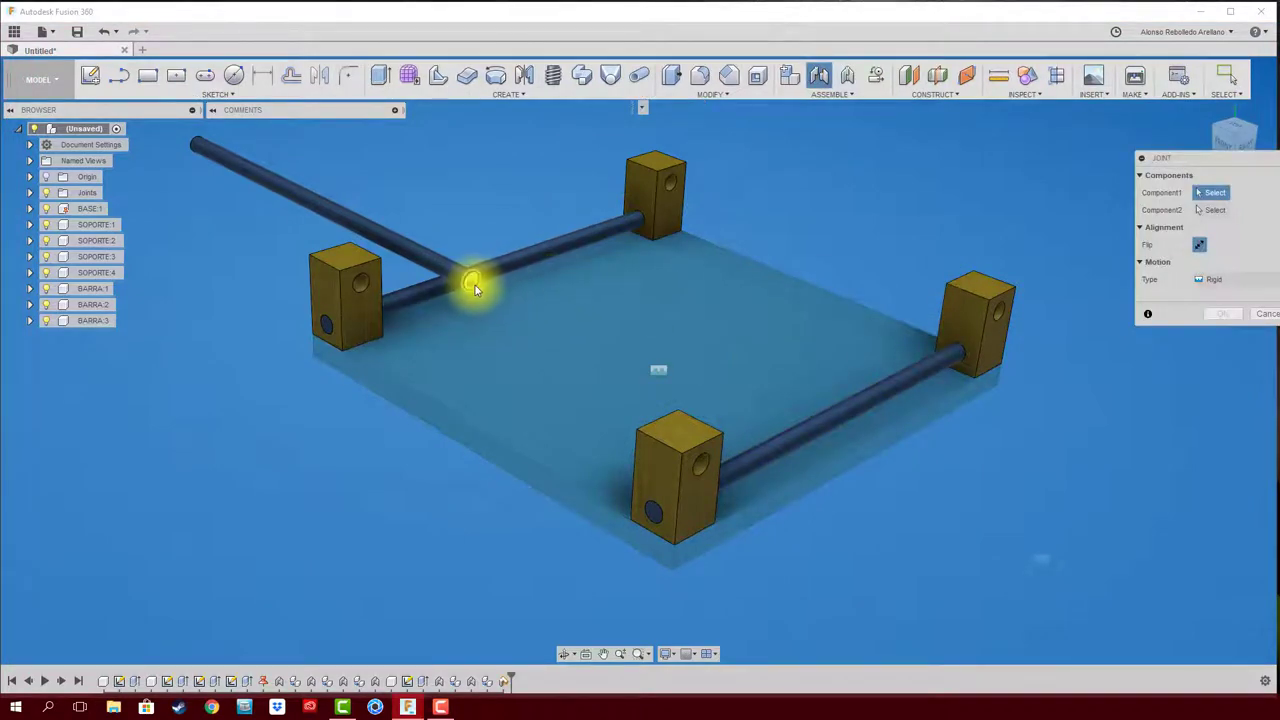
pyautogui.click(473, 282)
pyautogui.click(702, 470)
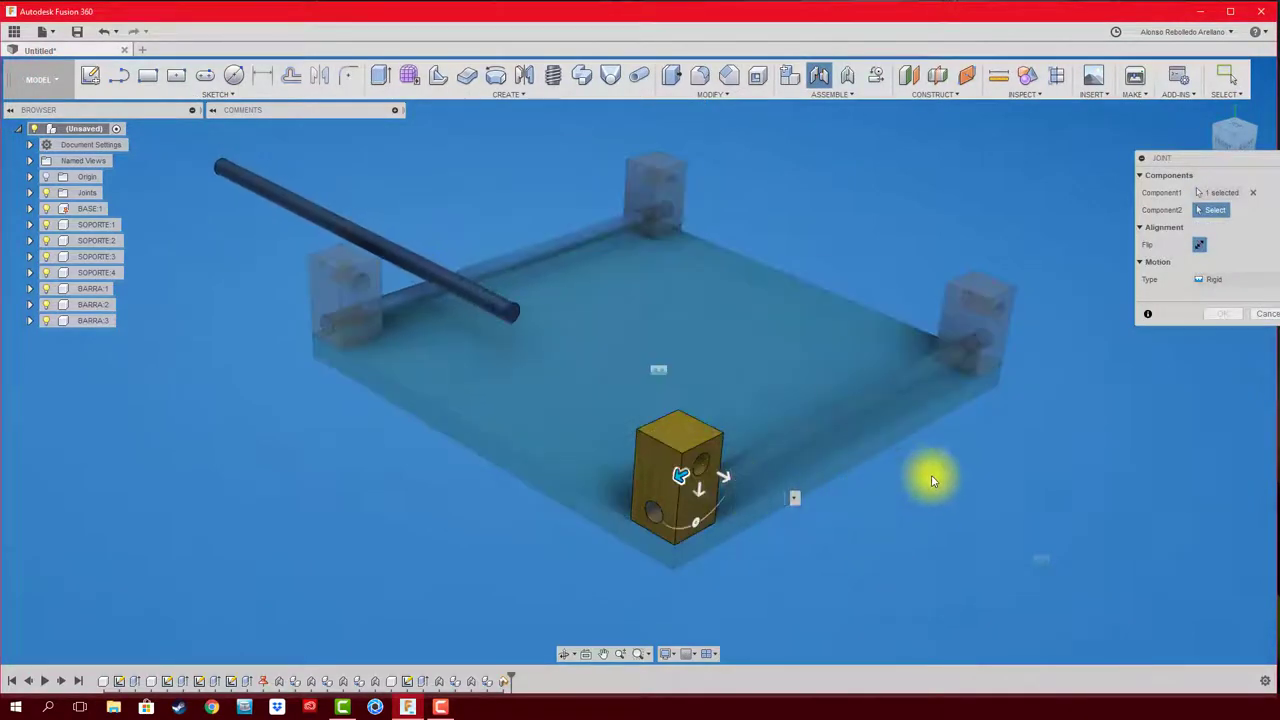
pyautogui.click(1218, 399)
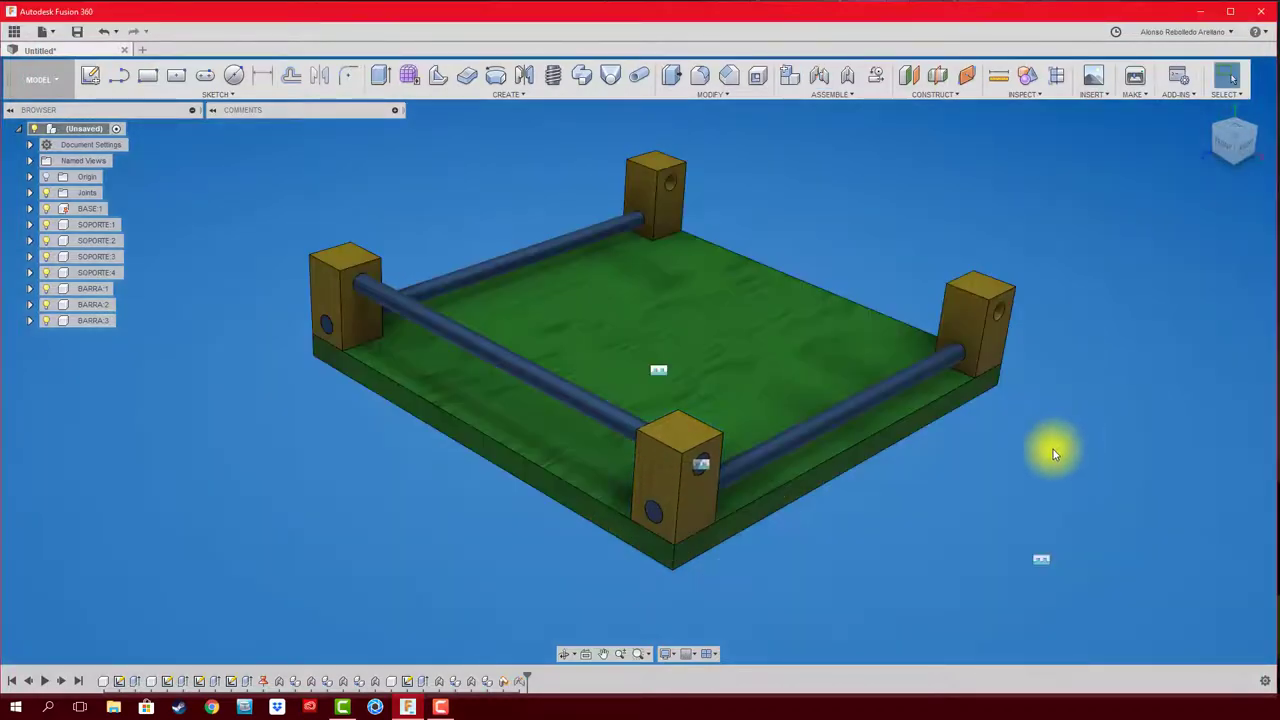
pyautogui.moveTo(1053, 449)
pyautogui.keyDown('shift'); pyautogui.mouseDown(button='middle')
pyautogui.moveTo(1027, 328)
pyautogui.moveTo(865, 302)
pyautogui.mouseUp(button='middle'); pyautogui.keyUp('shift')
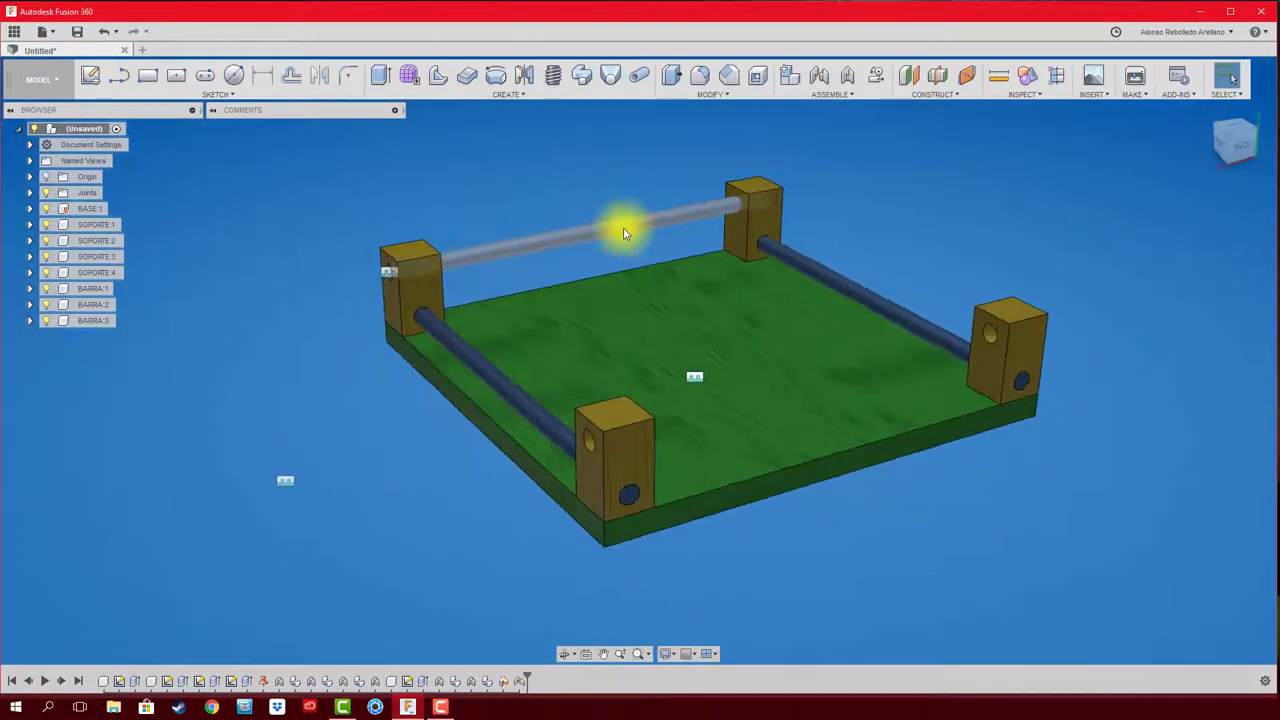
# Step: Copy the back rod 180 mm to the front as BARRA:4 and rigidly join it to the right-hand block
pyautogui.click(623, 225)
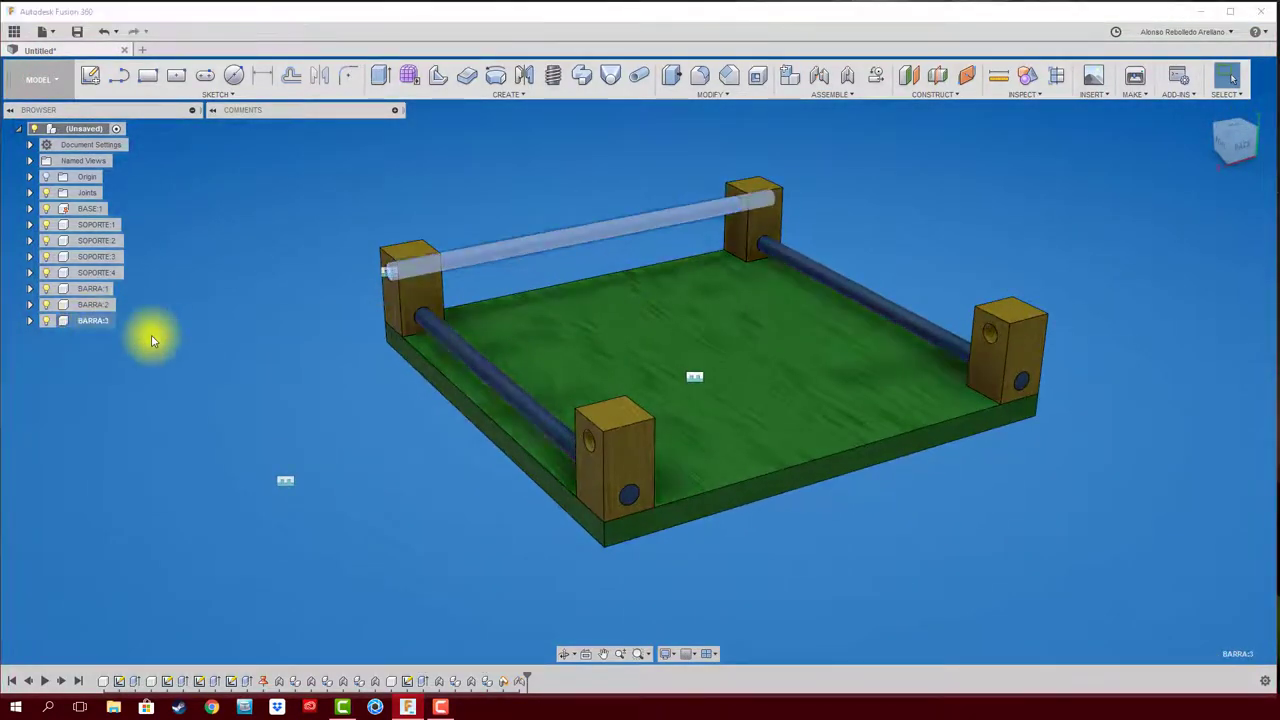
pyautogui.hotkey('ctrl', 'c')
pyautogui.hotkey('ctrl', 'v')
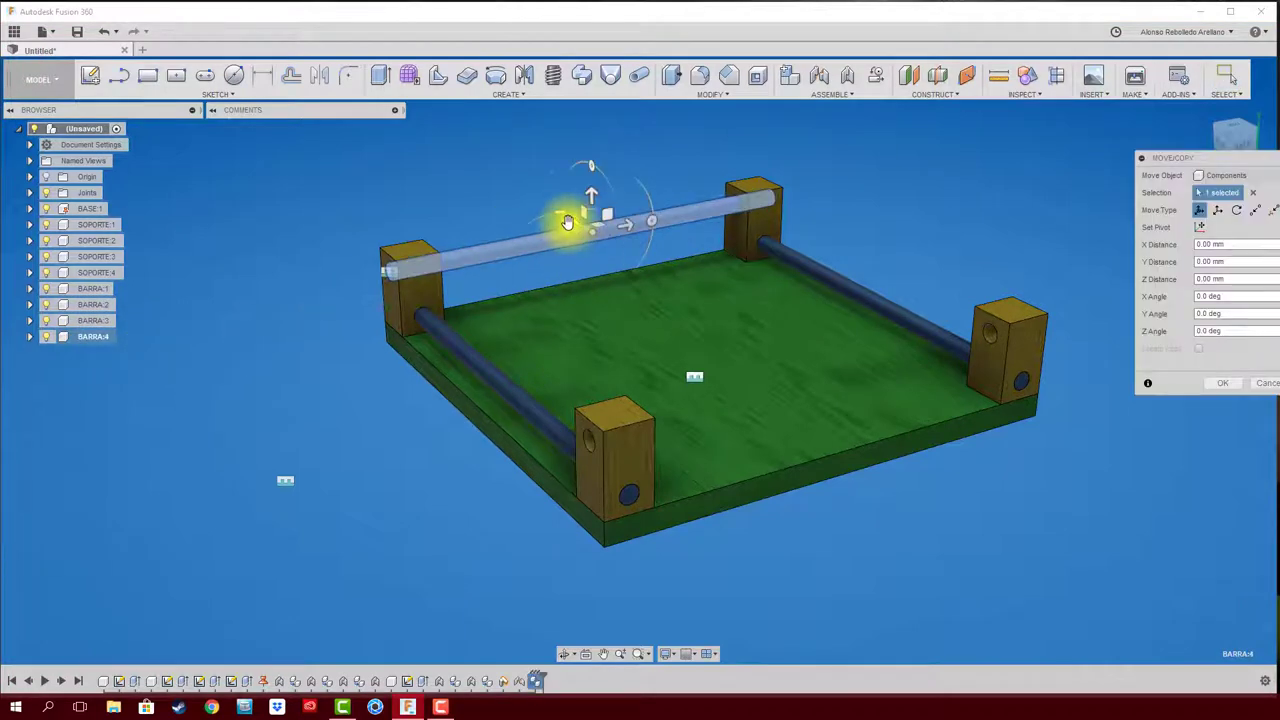
pyautogui.moveTo(568, 222); pyautogui.dragTo(789, 366)
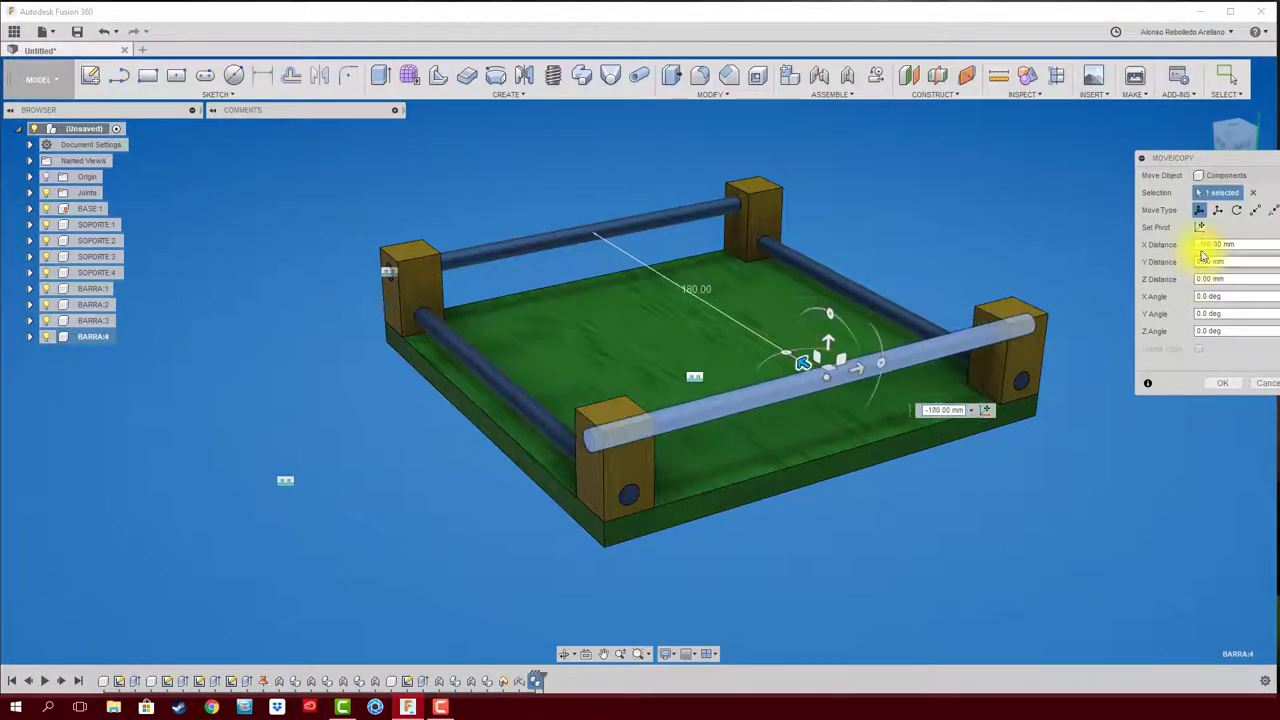
pyautogui.click(1222, 383)
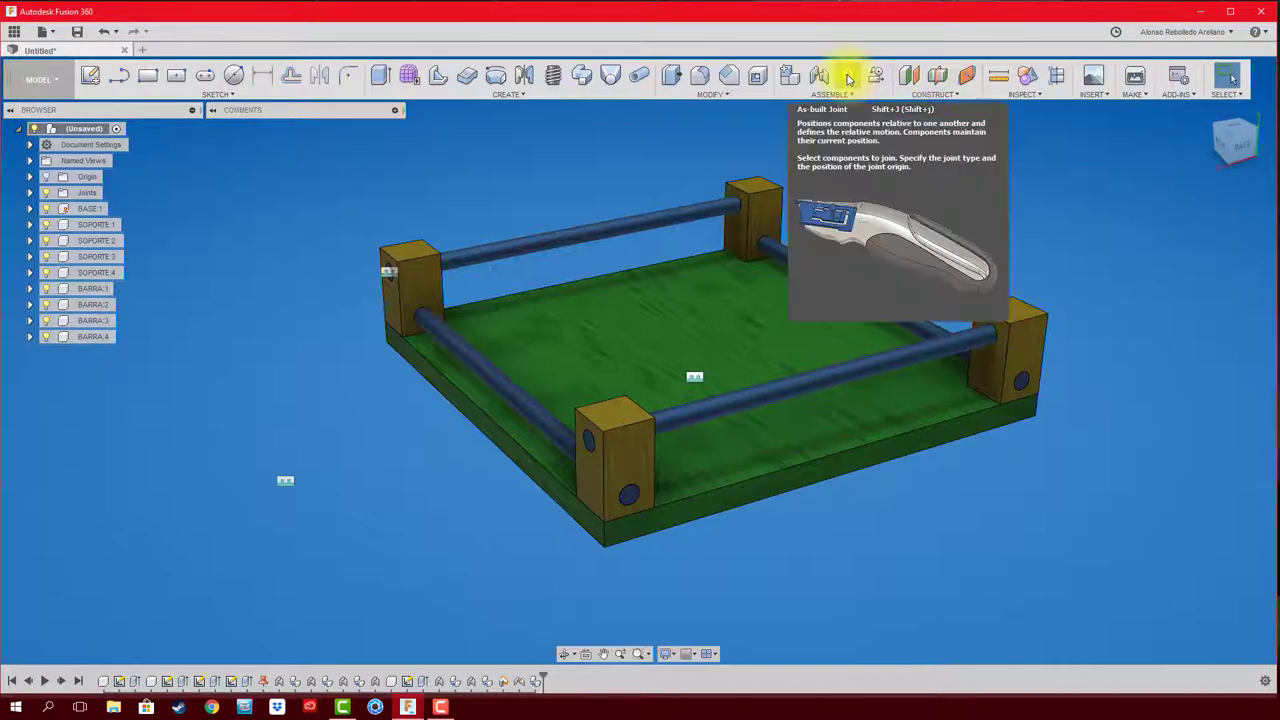
pyautogui.click(848, 78)
pyautogui.click(818, 380)
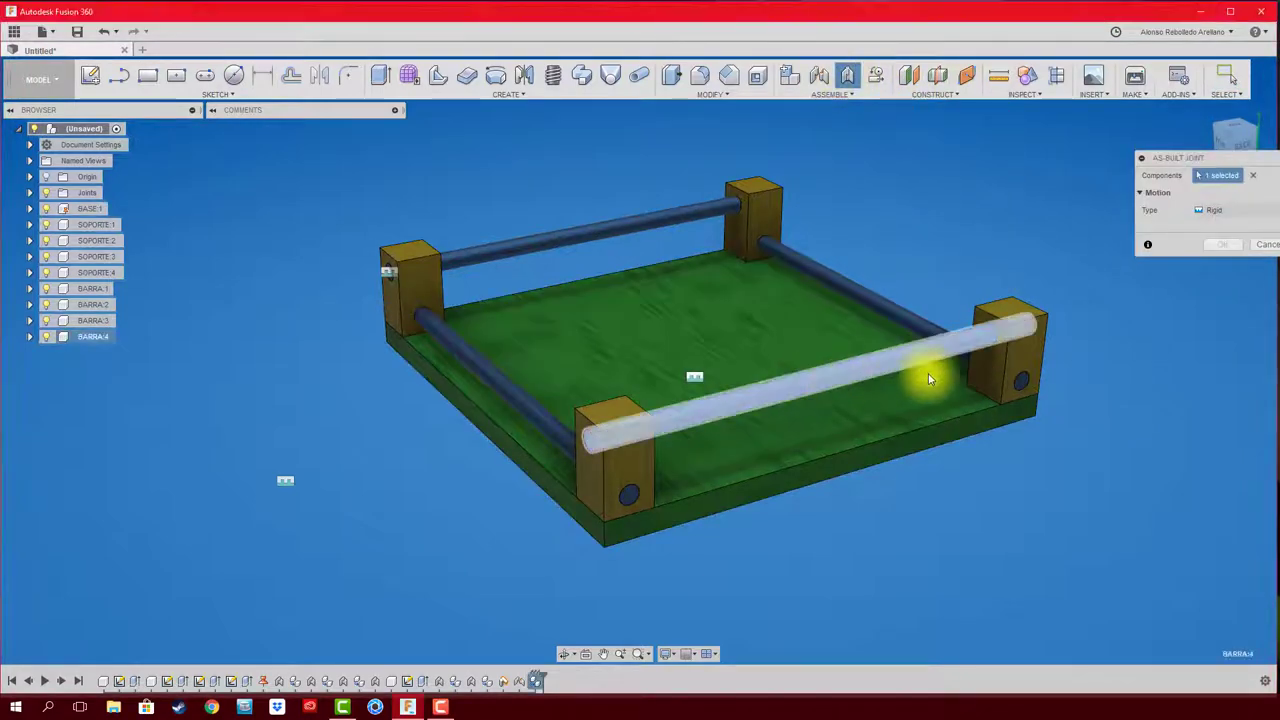
pyautogui.click(1015, 356)
pyautogui.click(1218, 264)
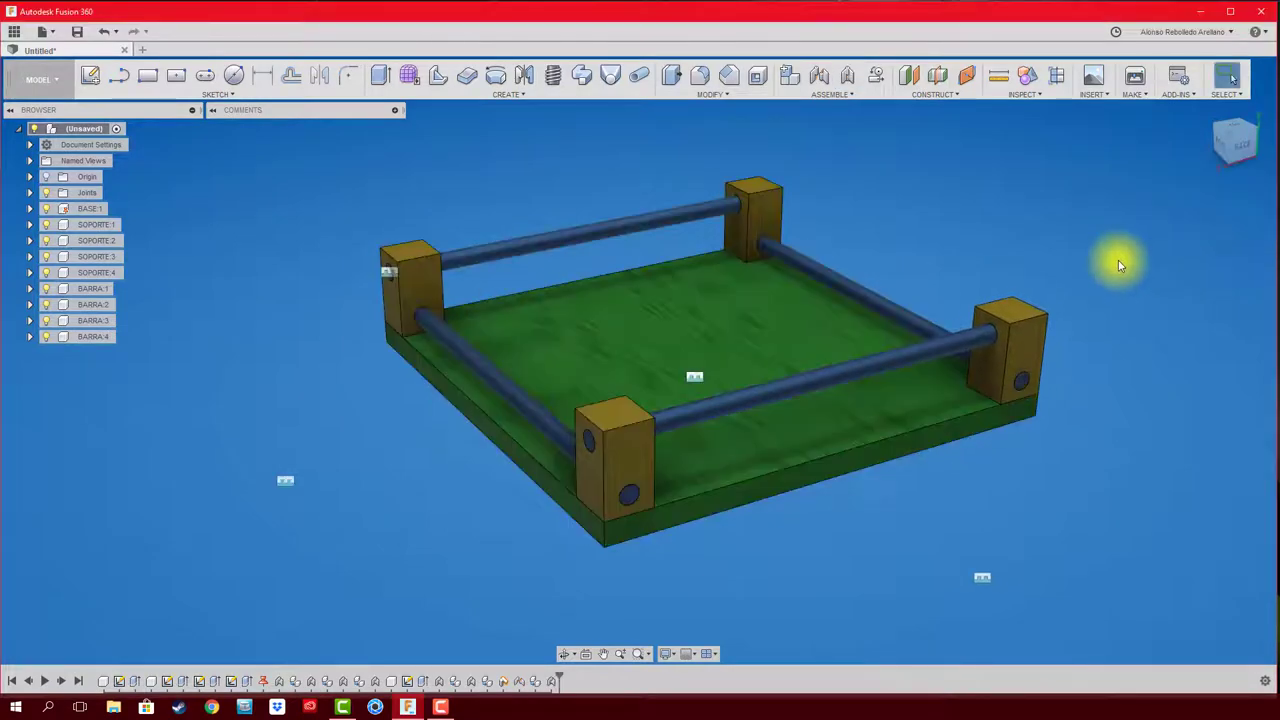
pyautogui.keyDown('shift'); pyautogui.moveTo(277, 443); pyautogui.dragTo(317, 450, button='middle'); pyautogui.keyUp('shift')
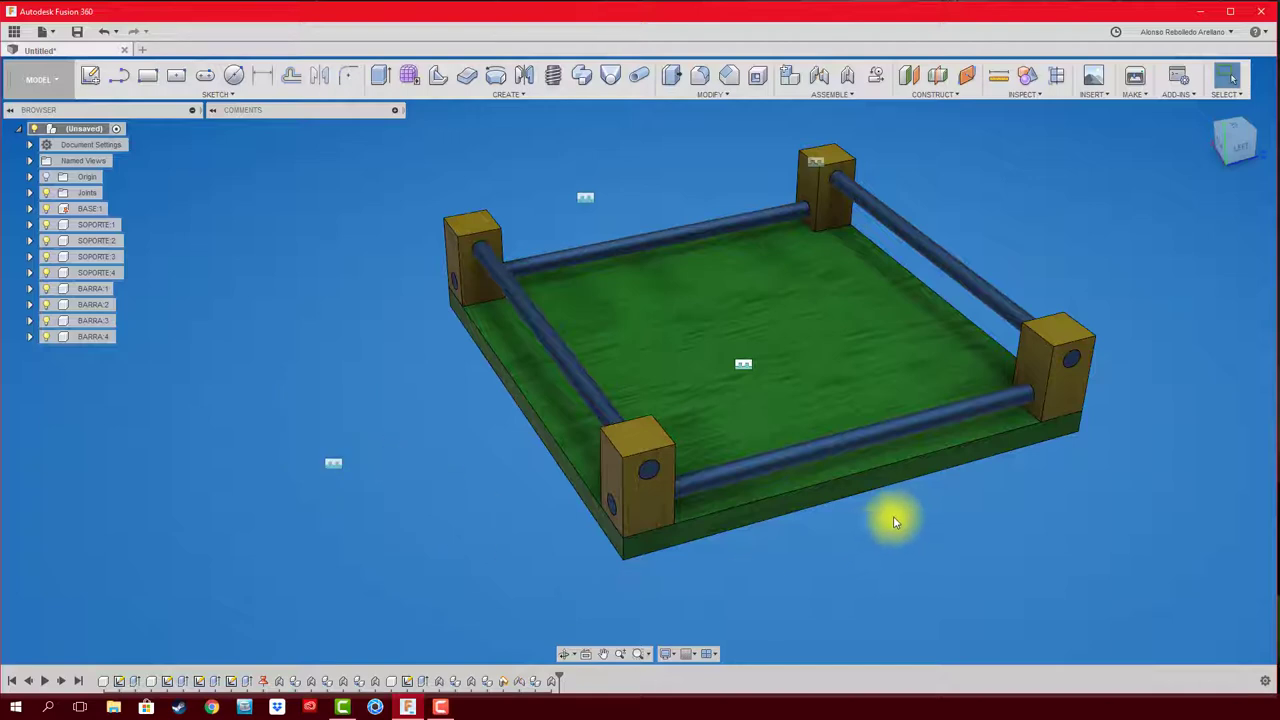
pyautogui.click(870, 445)
pyautogui.click(525, 321)
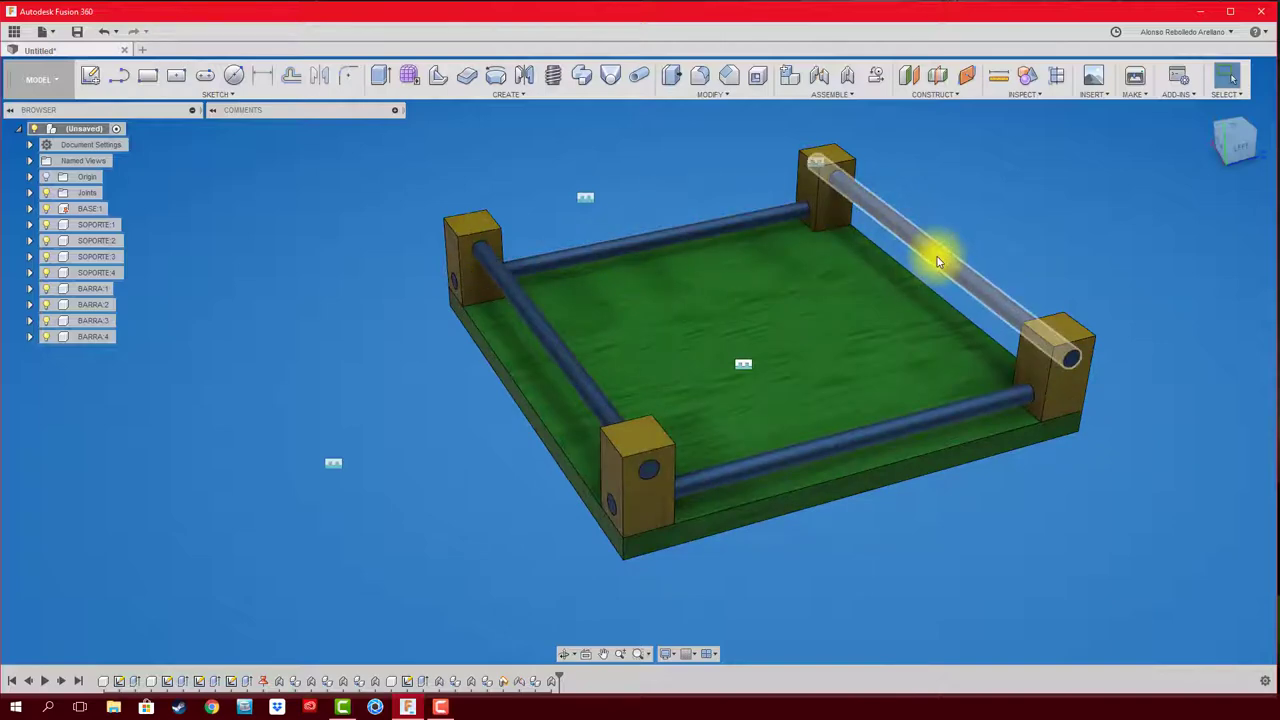
pyautogui.moveTo(946, 551)
pyautogui.keyDown('shift'); pyautogui.mouseDown(button='middle')
pyautogui.moveTo(500, 288)
pyautogui.moveTo(529, 280)
pyautogui.moveTo(474, 266)
pyautogui.moveTo(393, 290)
pyautogui.moveTo(445, 418)
pyautogui.moveTo(451, 337)
pyautogui.mouseUp(button='middle'); pyautogui.keyUp('shift')
# Step: Isolate the SOPORTE:2 support block so it shows by itself
pyautogui.click(451, 337)
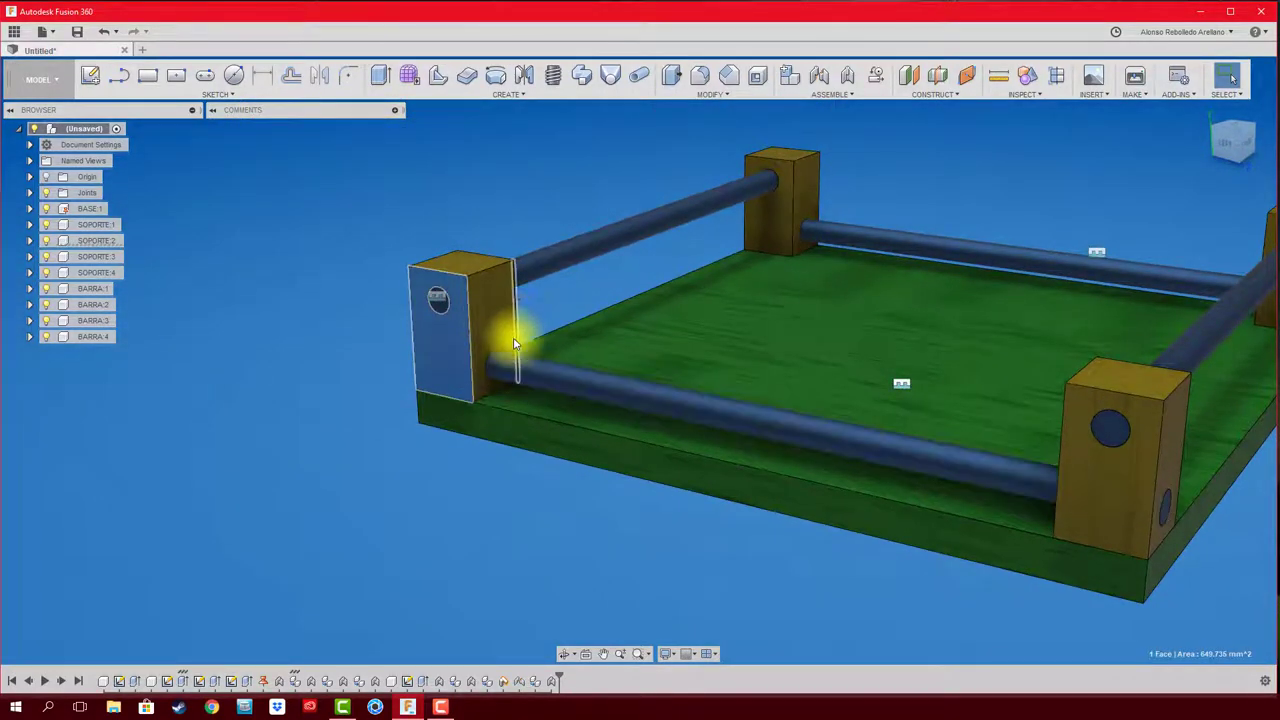
pyautogui.rightClick(100, 241)
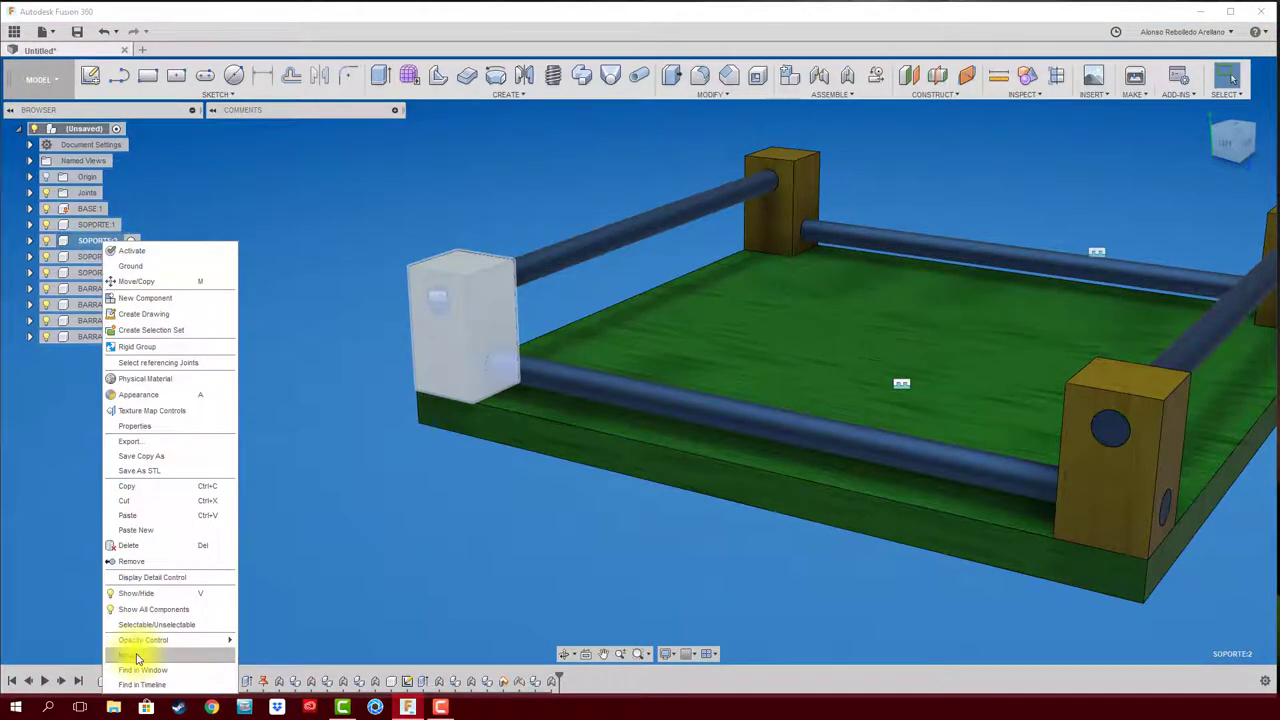
pyautogui.click(138, 656)
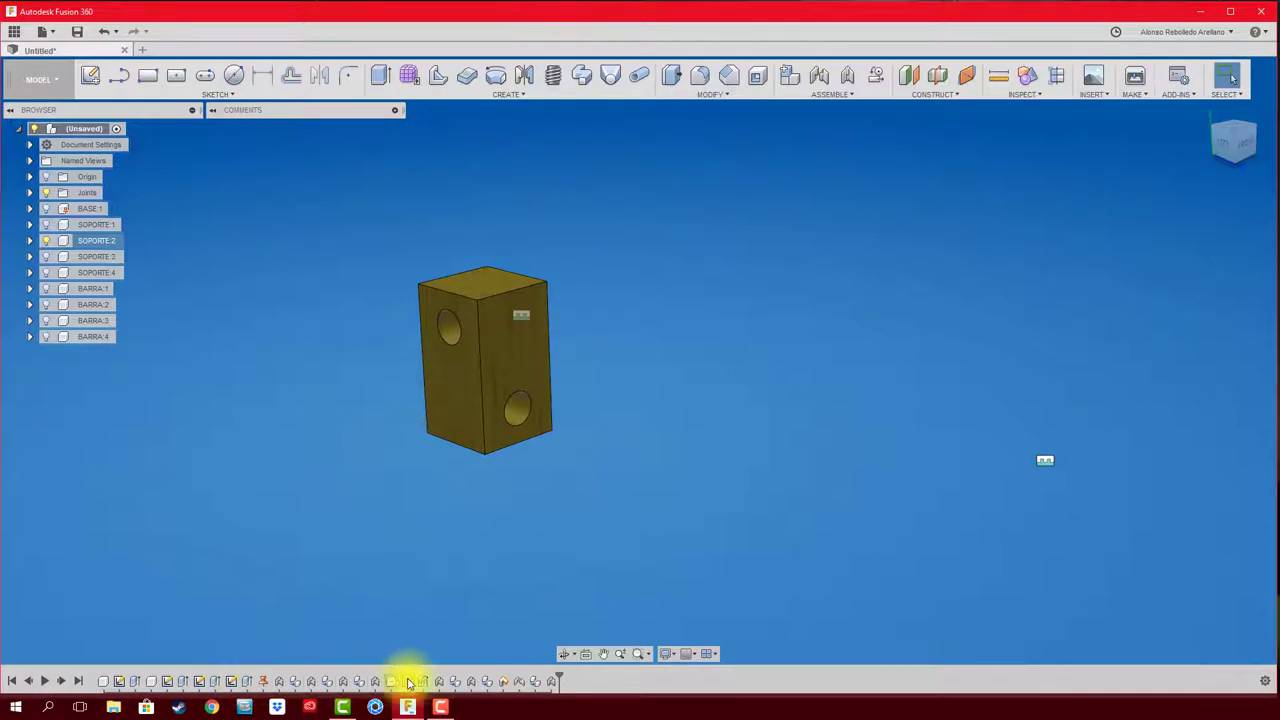
# Step: Select the lower hole and reopen its sketch from the timeline for editing
pyautogui.click(518, 410)
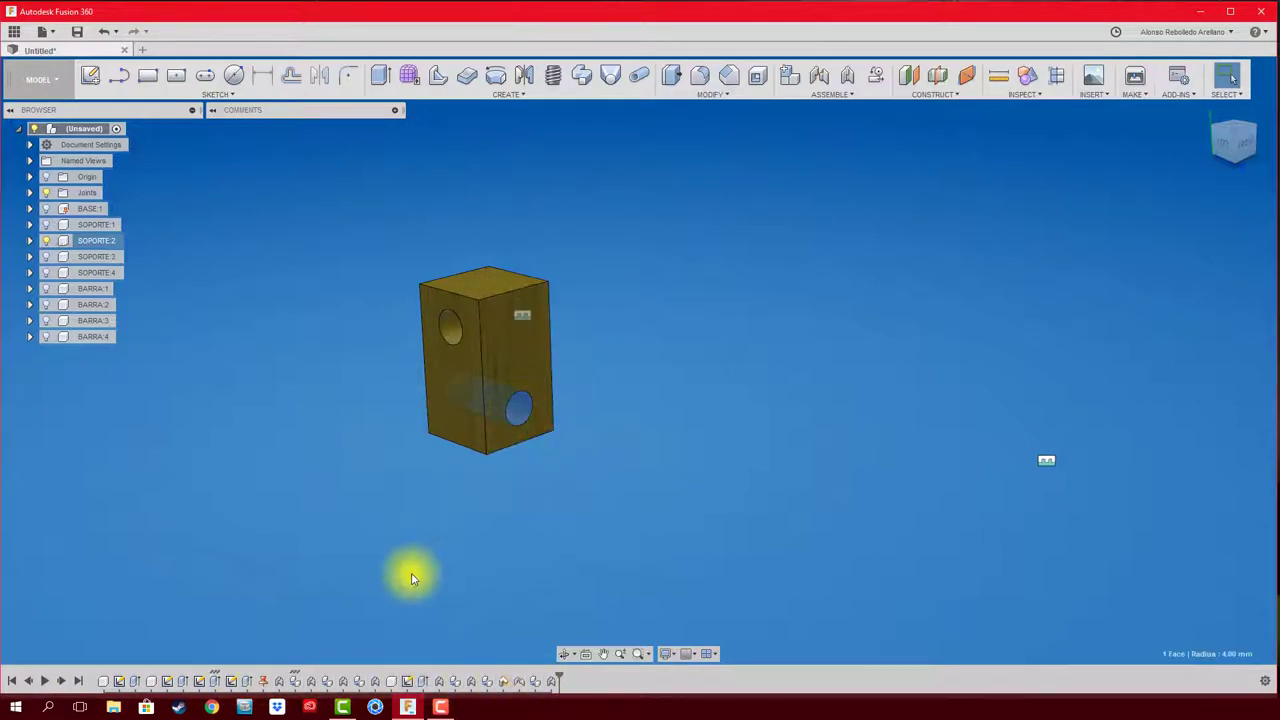
pyautogui.click(201, 682)
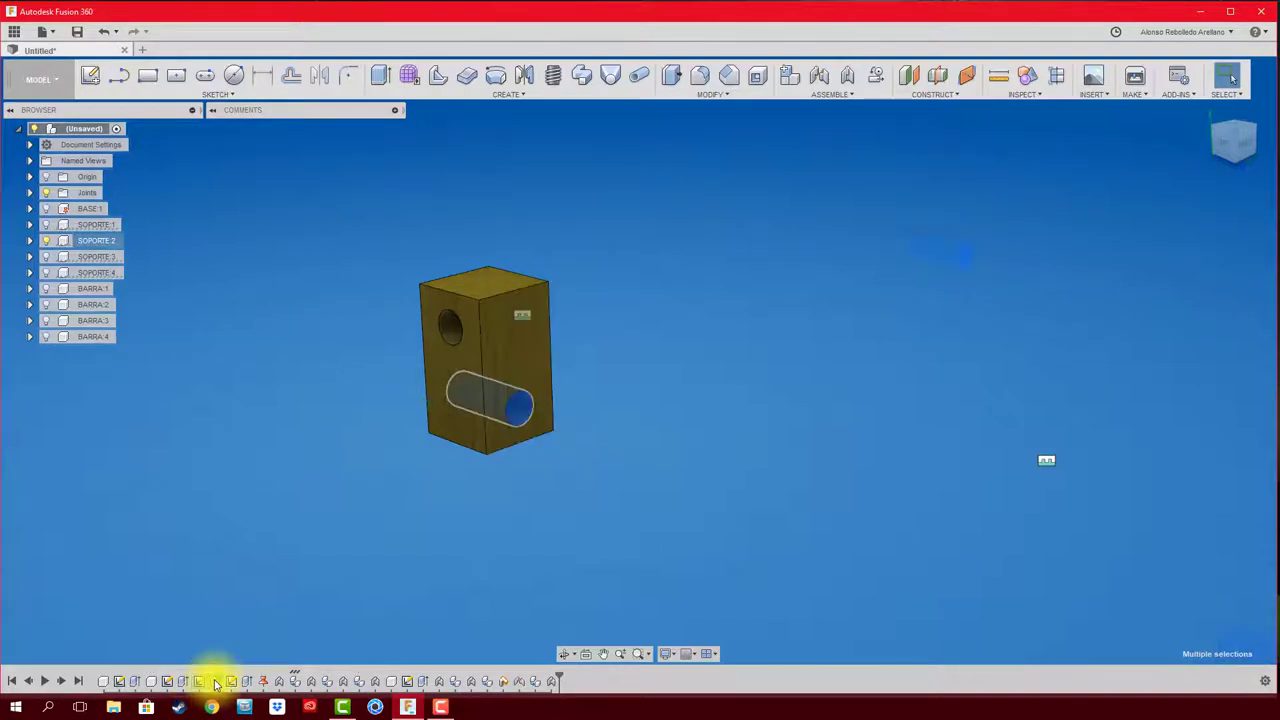
pyautogui.rightClick(215, 682)
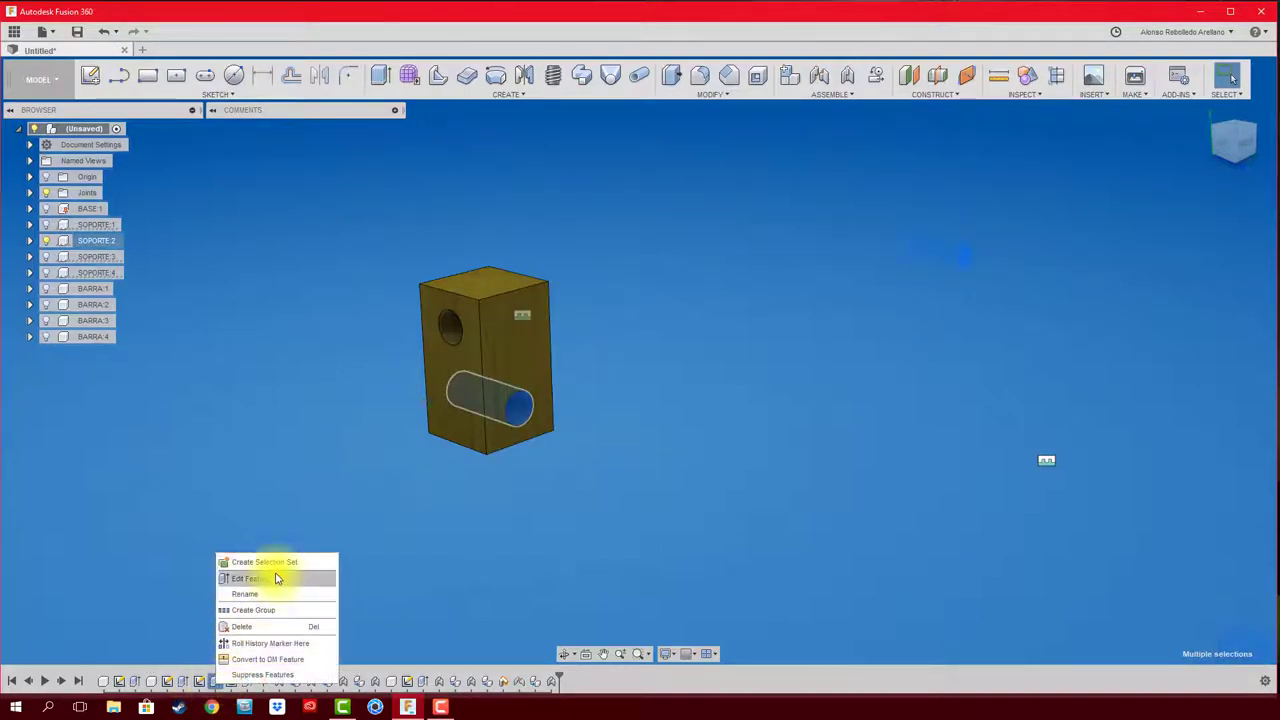
pyautogui.click(259, 505)
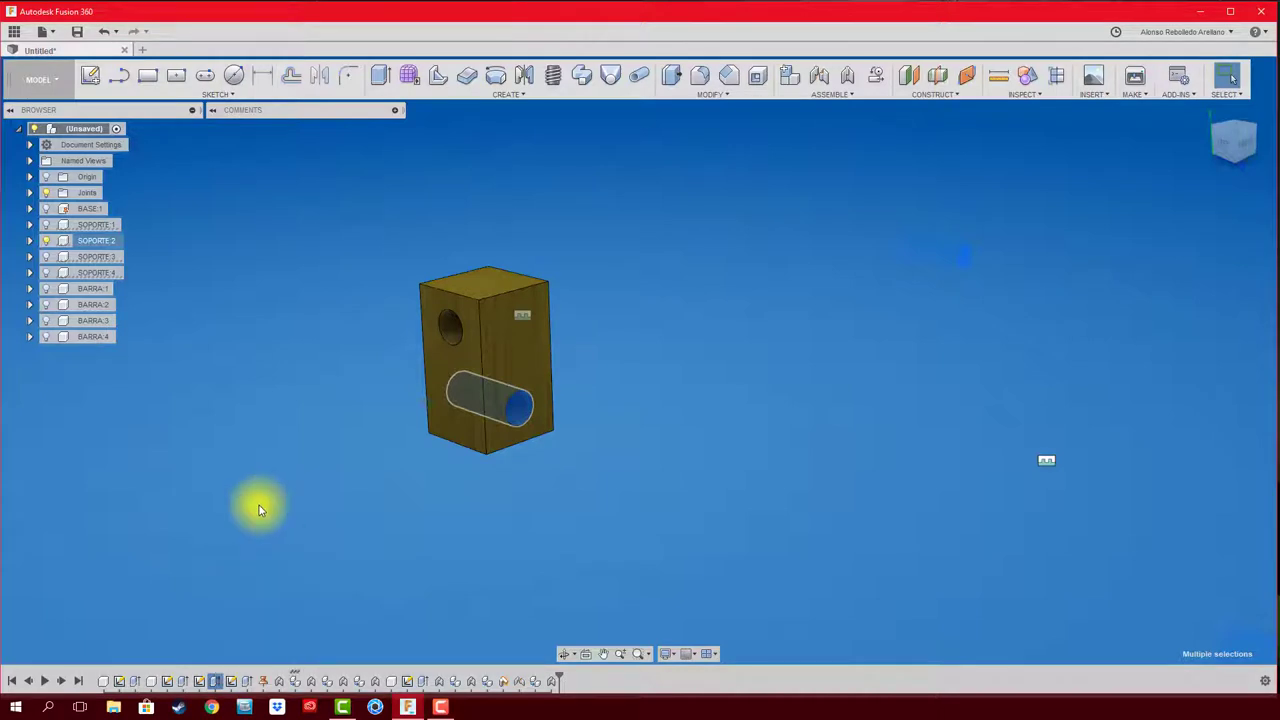
pyautogui.rightClick(200, 682)
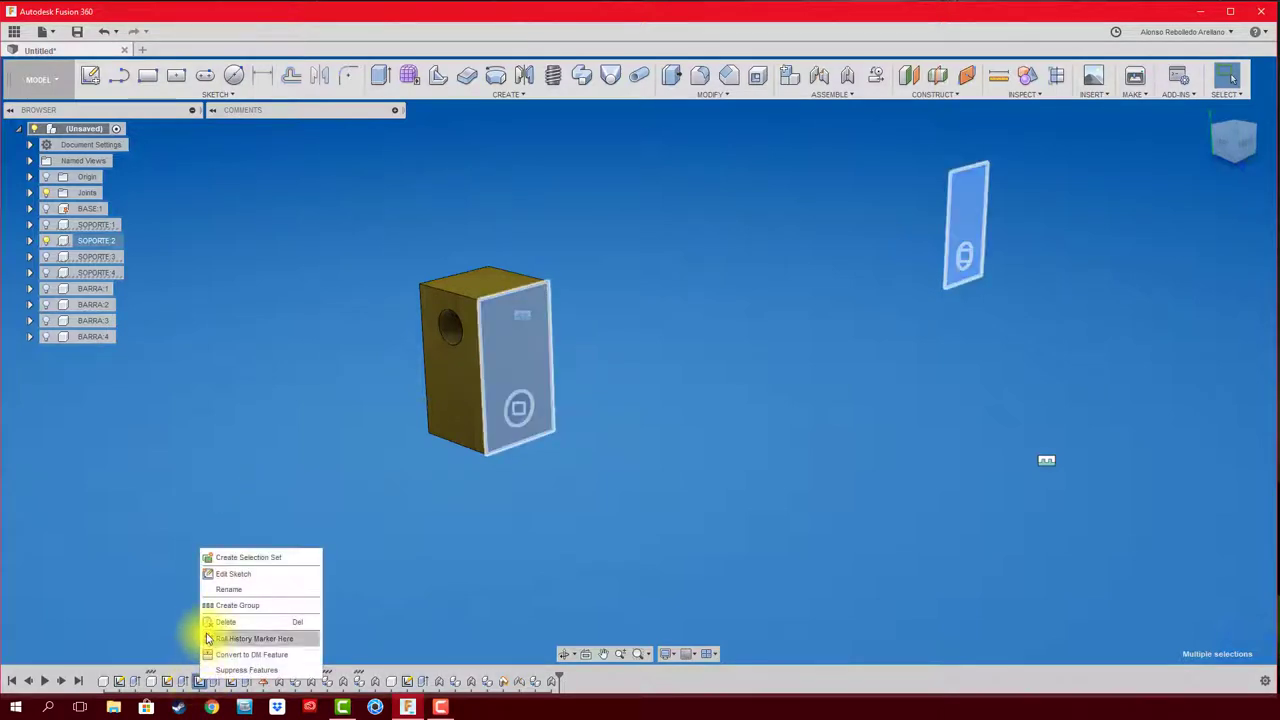
pyautogui.click(238, 576)
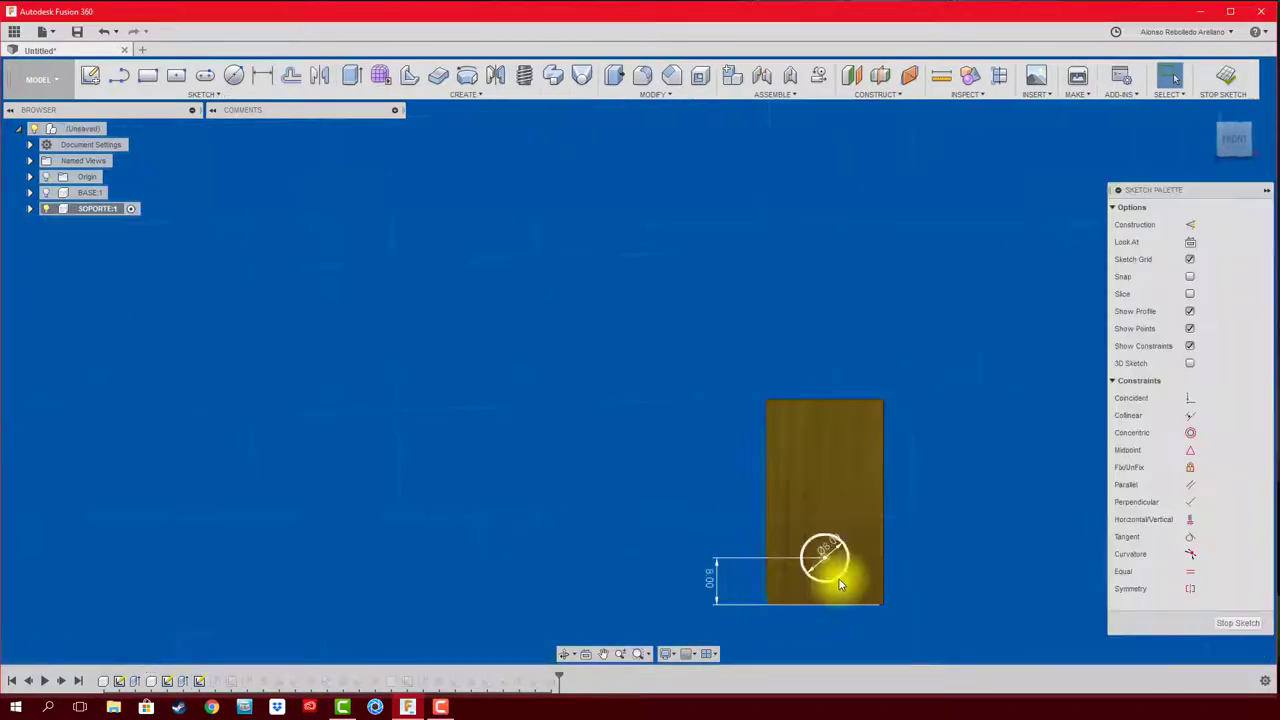
# Step: Dimension the SOPORTE hole centre 12 mm above the bottom edge, return home, and stop the sketch
pyautogui.click(647, 594)
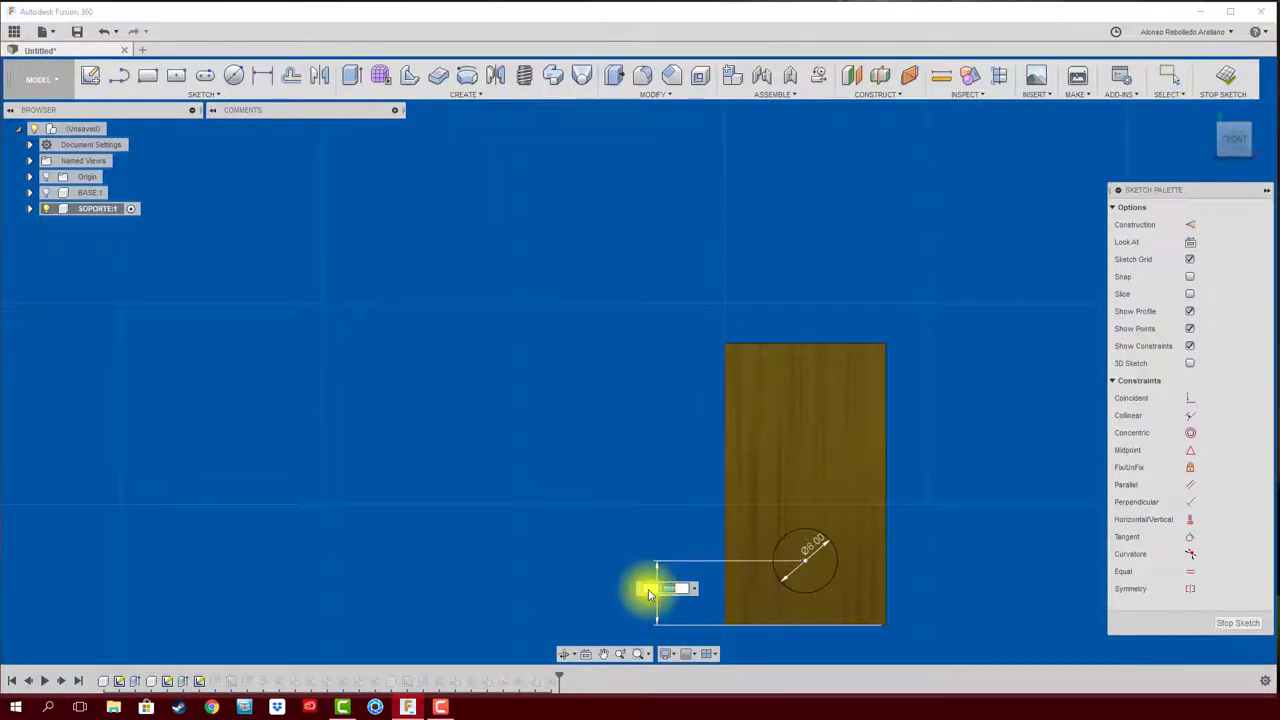
pyautogui.press('Return')
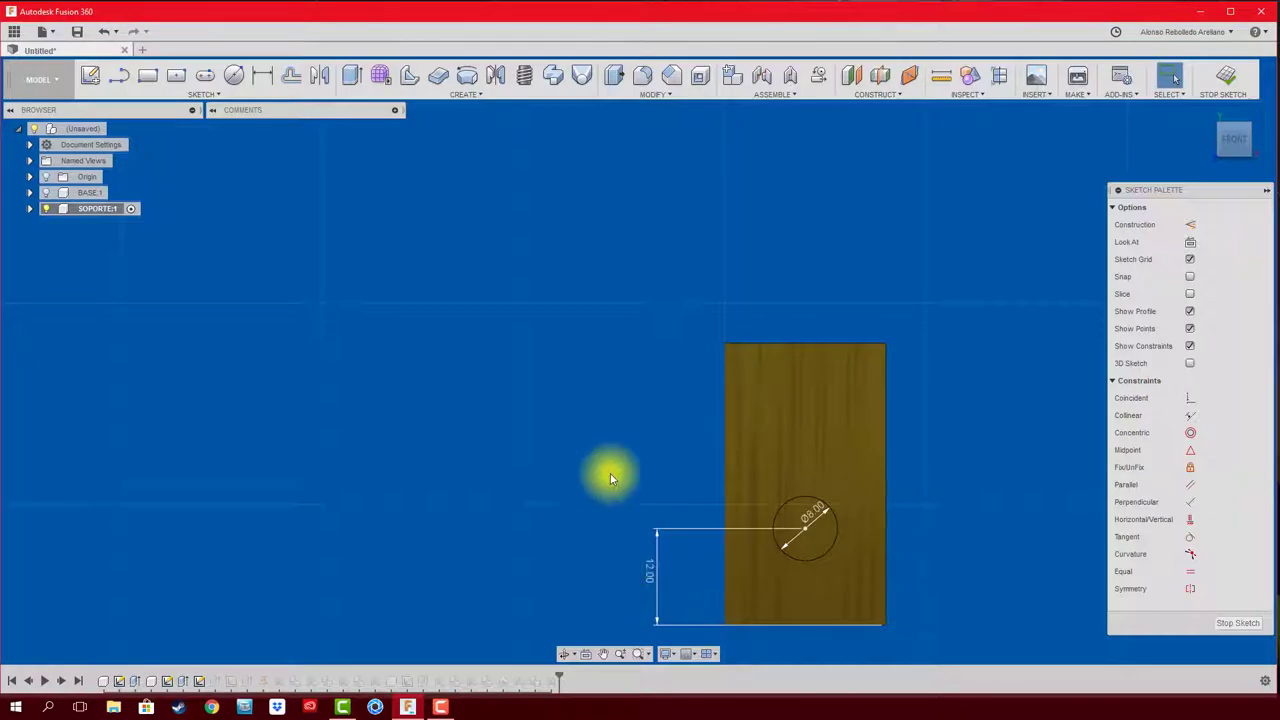
pyautogui.click(1203, 110)
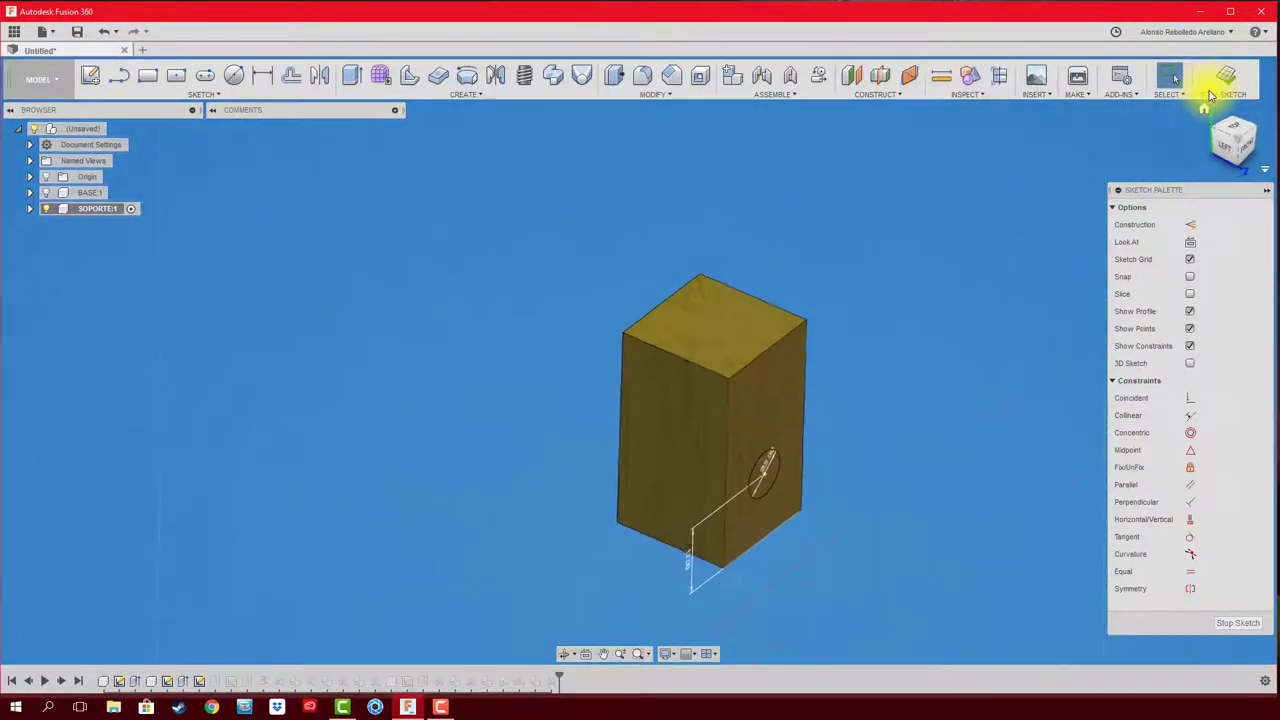
pyautogui.click(1226, 78)
pyautogui.scroll(-3, 797, 337)
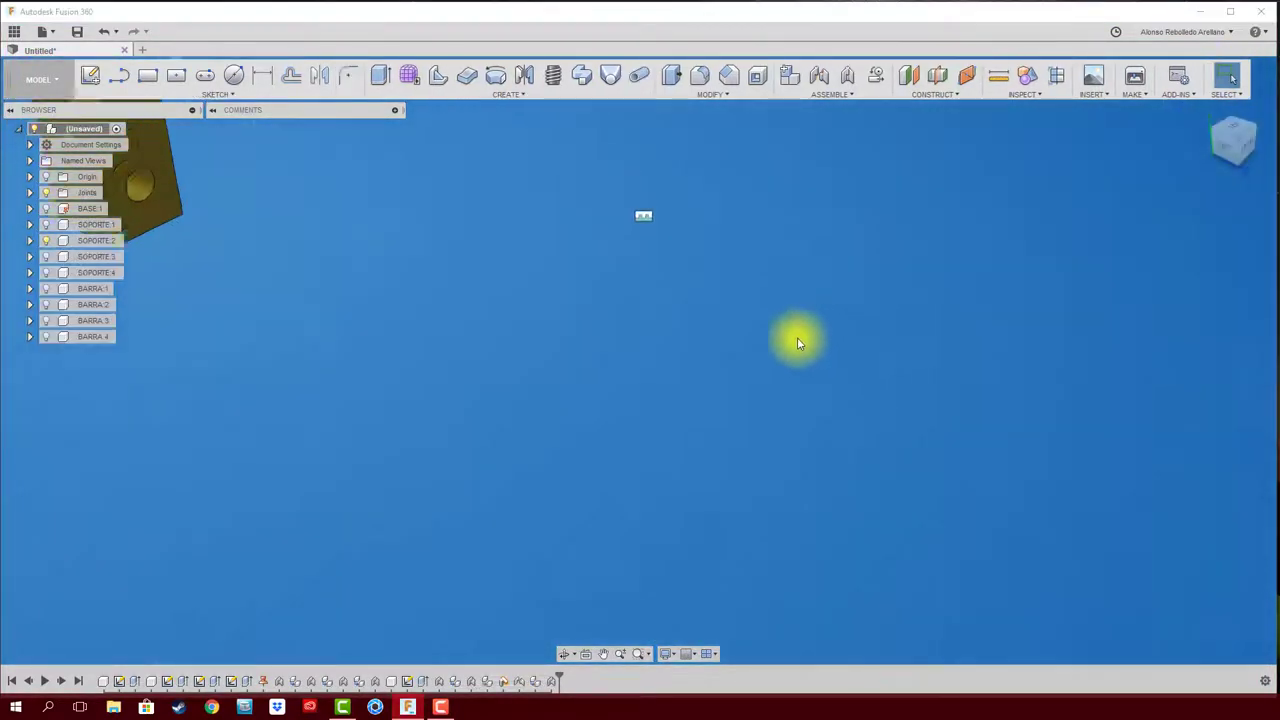
pyautogui.scroll(-2, 700, 371)
pyautogui.scroll(-1, 603, 369)
pyautogui.scroll(-1, 577, 371)
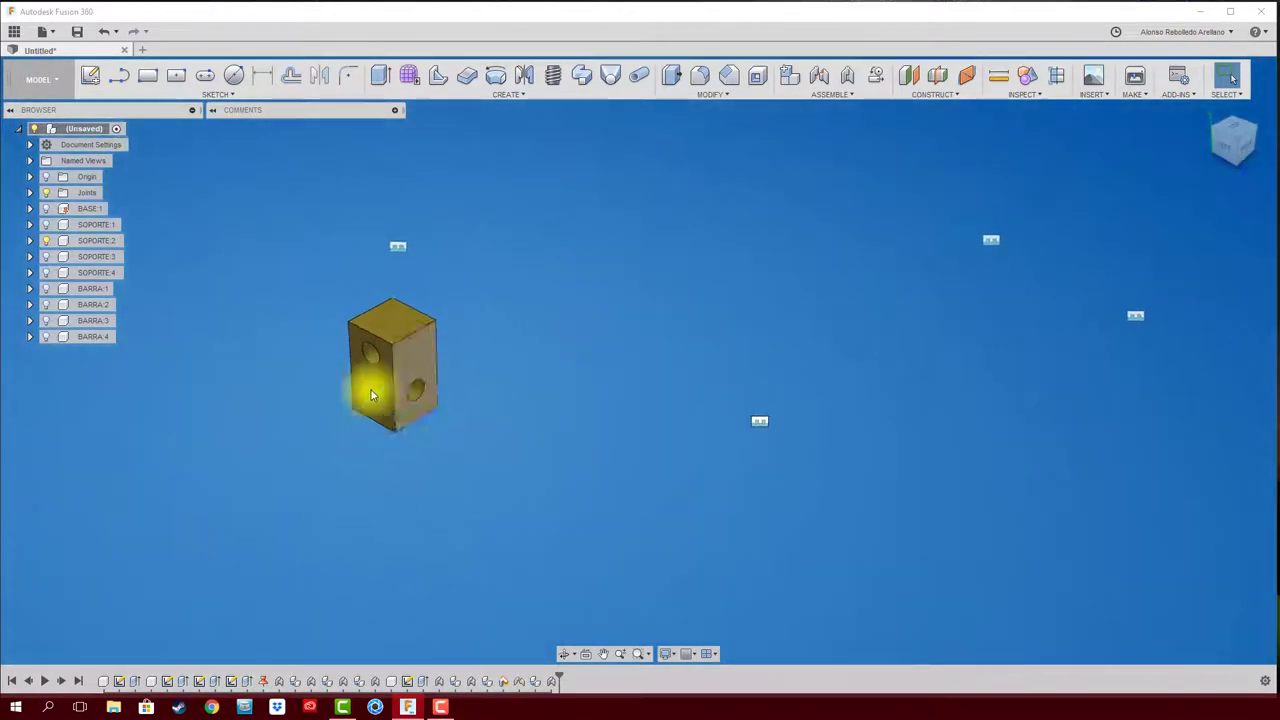
# Step: Show all hidden components again from the SOPORTE:2 context menu
pyautogui.rightClick(89, 243)
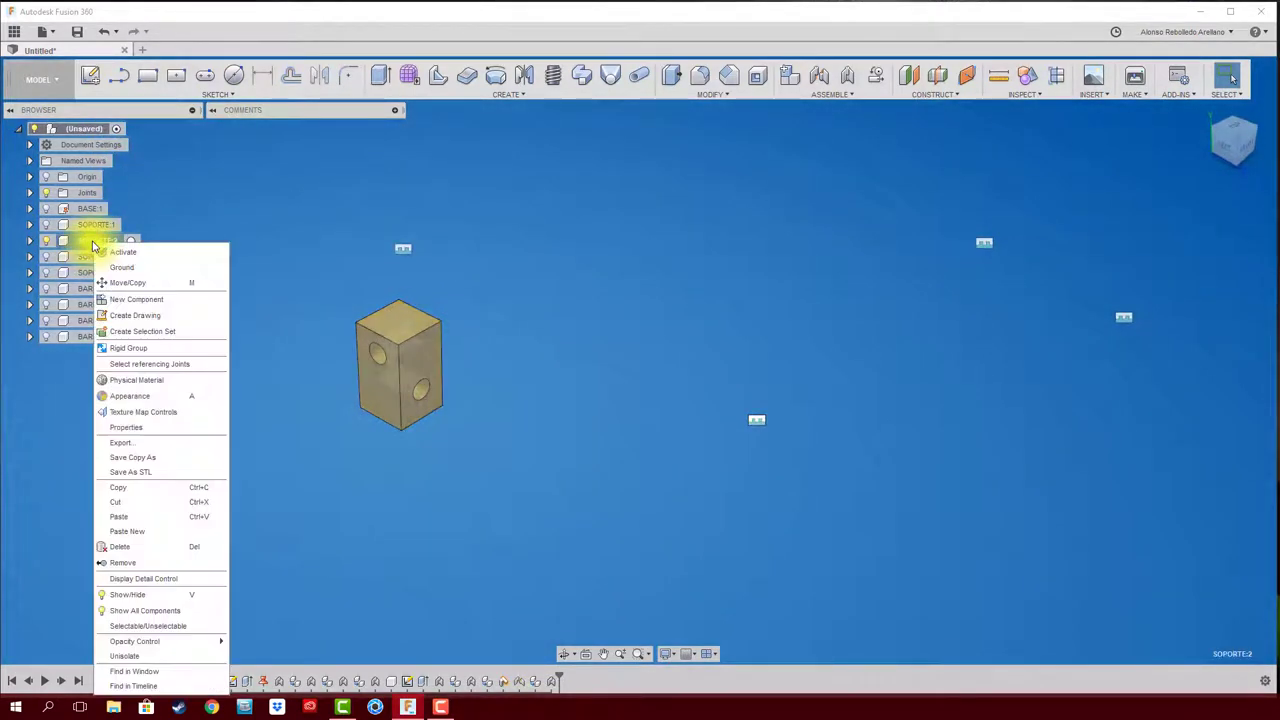
pyautogui.click(178, 657)
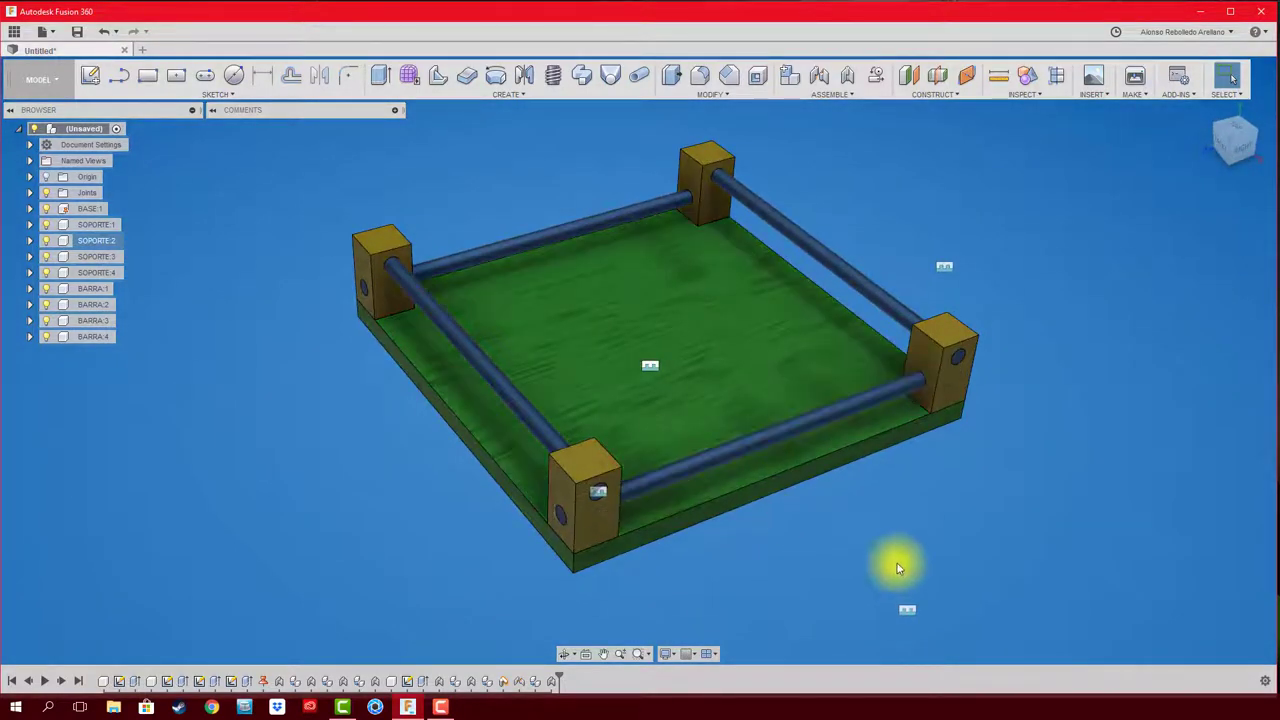
pyautogui.moveTo(881, 540); pyautogui.dragTo(866, 530, button='middle')
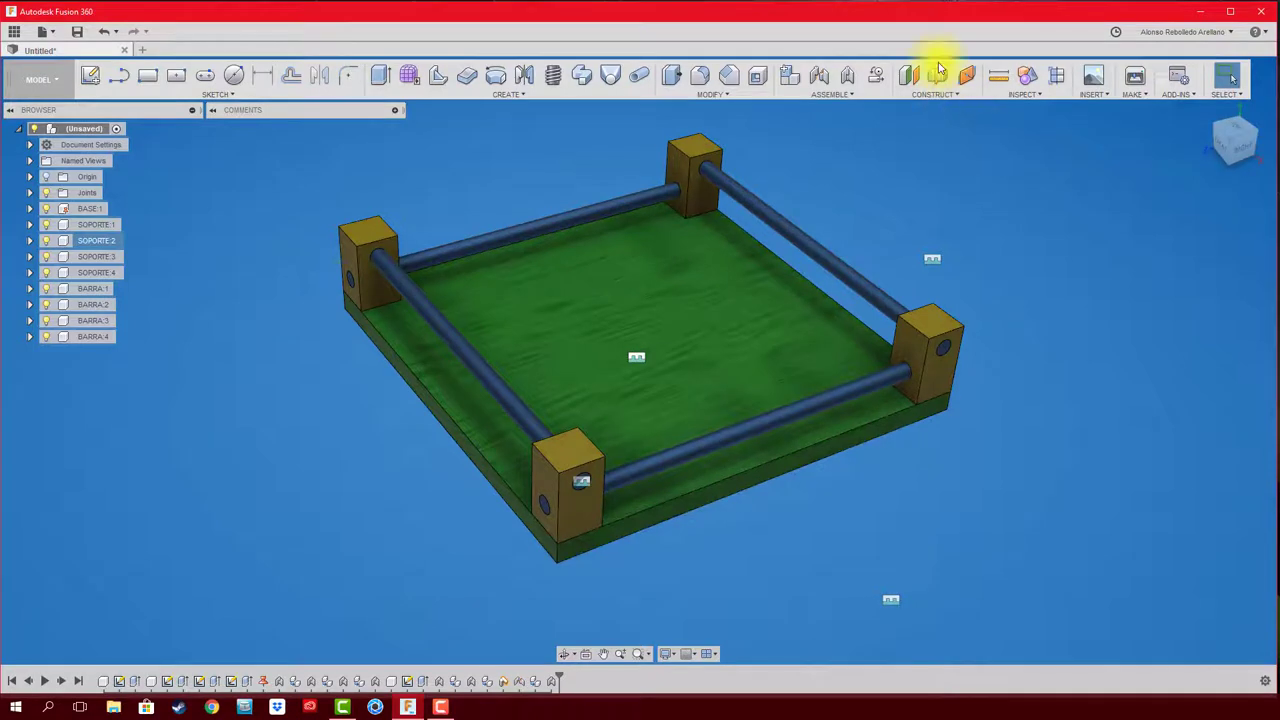
# Step: Create a midplane construction plane between the rod's two end faces, 200 mm apart
pyautogui.click(937, 94)
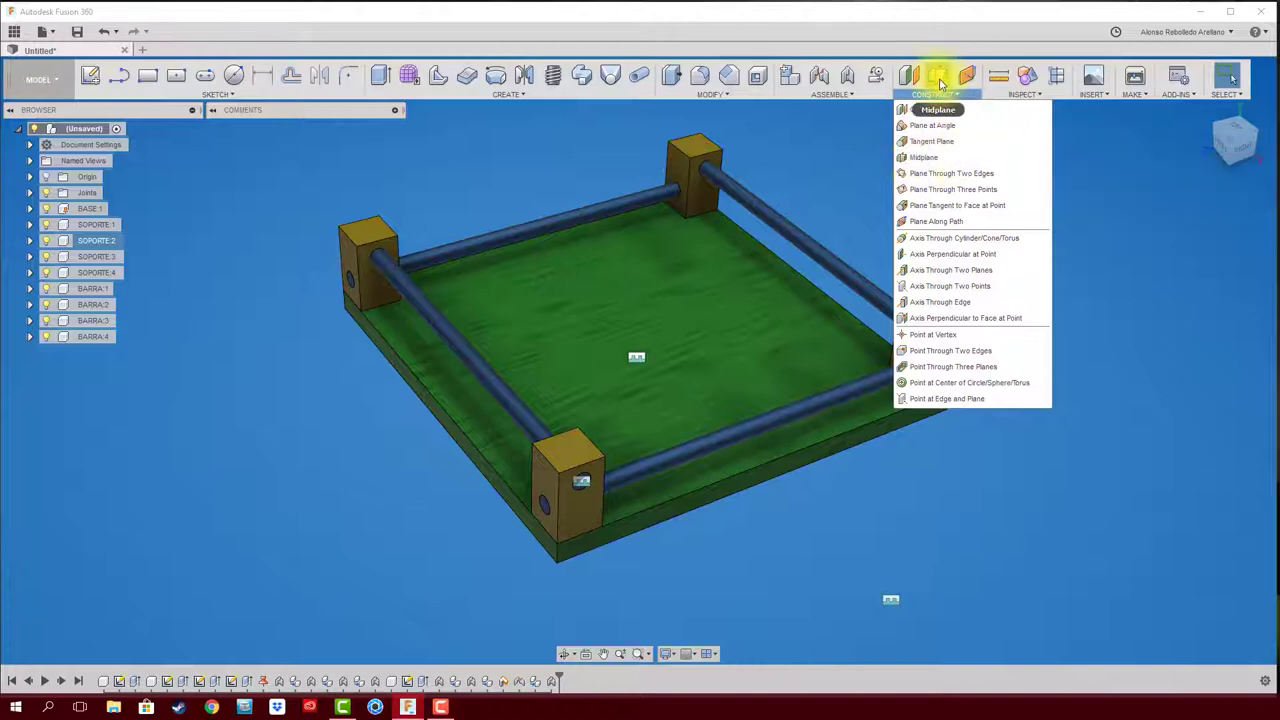
pyautogui.click(938, 80)
pyautogui.scroll(5, 504, 530)
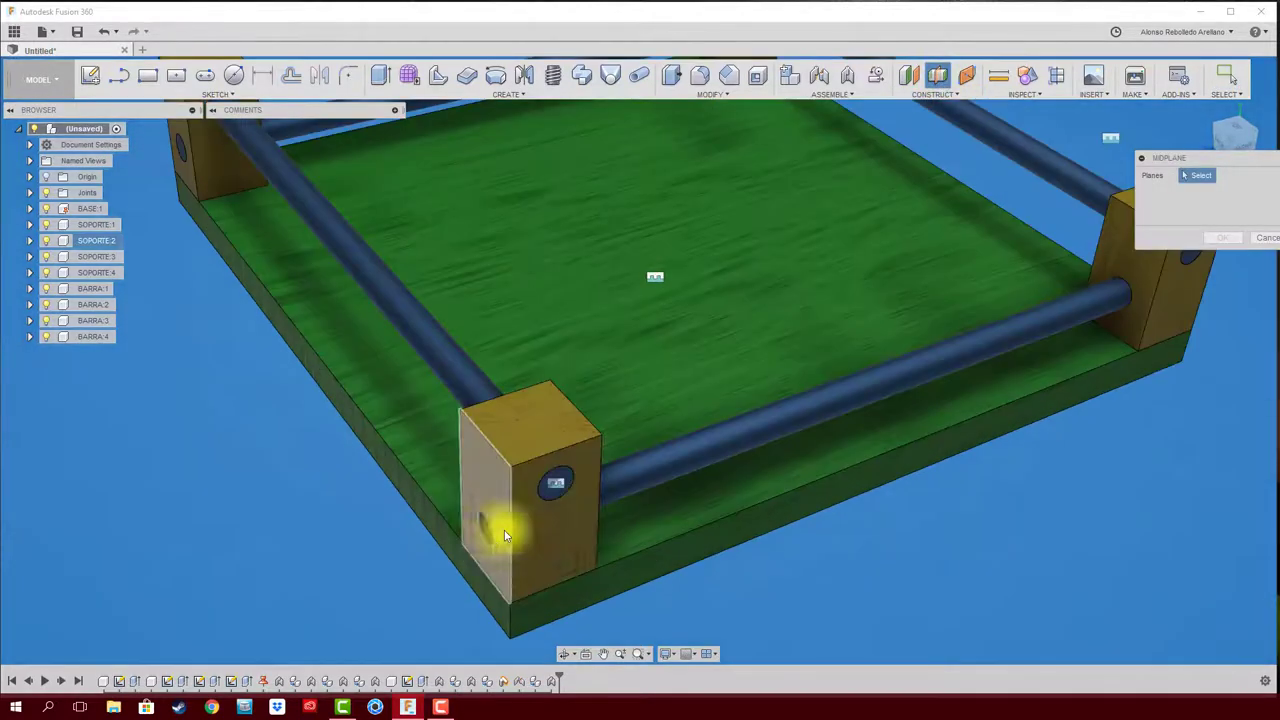
pyautogui.click(484, 528)
pyautogui.scroll(-5, 400, 533)
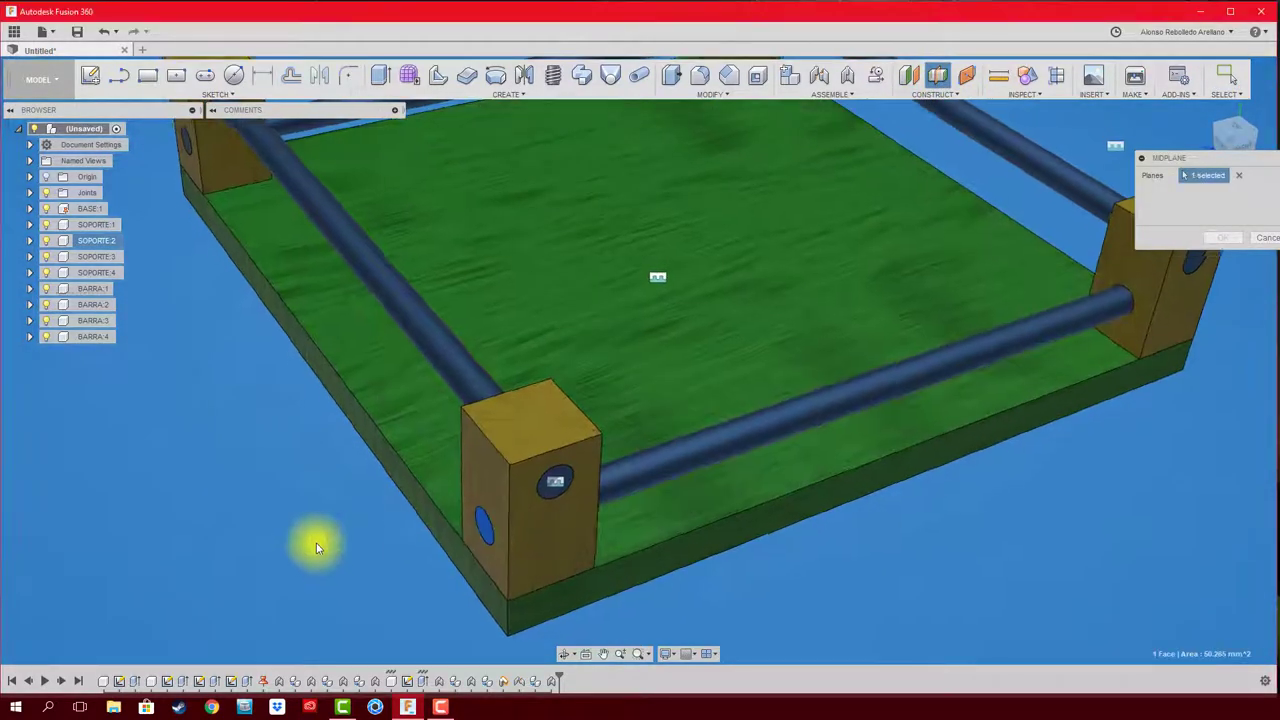
pyautogui.moveTo(314, 537)
pyautogui.keyDown('shift'); pyautogui.mouseDown(button='middle')
pyautogui.moveTo(634, 509)
pyautogui.moveTo(677, 485)
pyautogui.mouseUp(button='middle'); pyautogui.keyUp('shift')
pyautogui.click(572, 445)
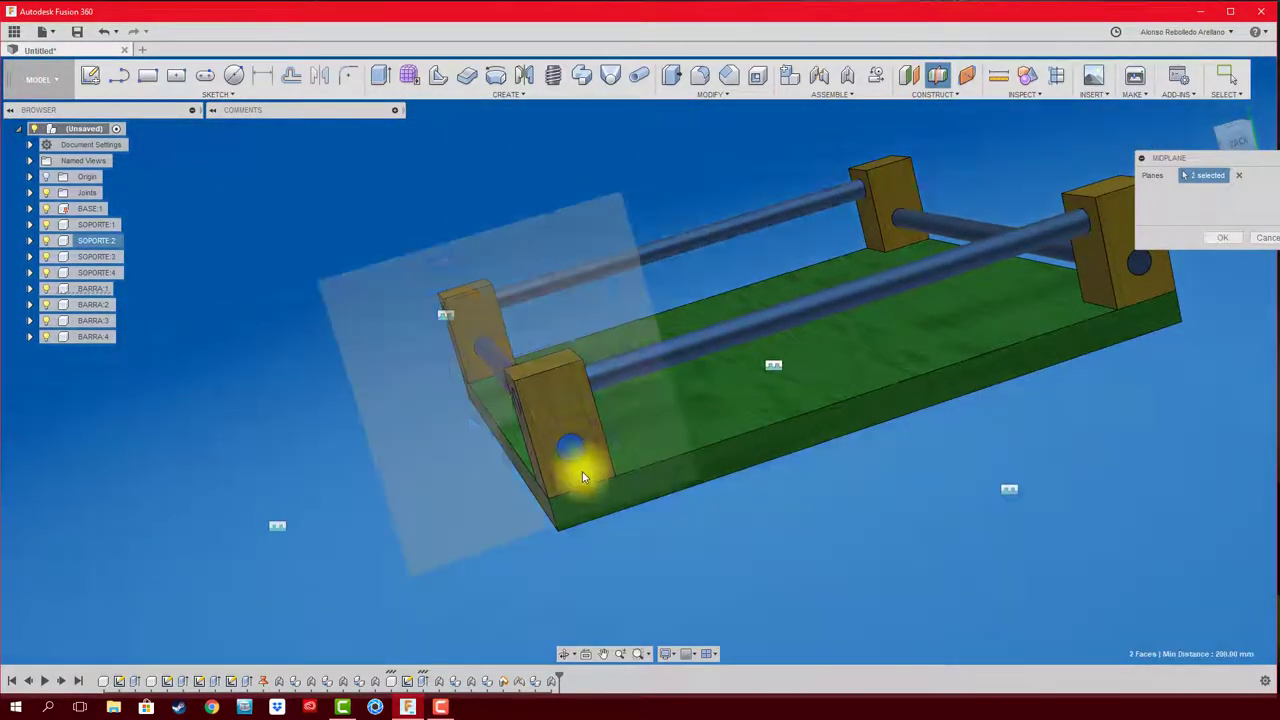
pyautogui.keyDown('shift'); pyautogui.moveTo(572, 445); pyautogui.dragTo(600, 423, button='middle'); pyautogui.keyUp('shift')
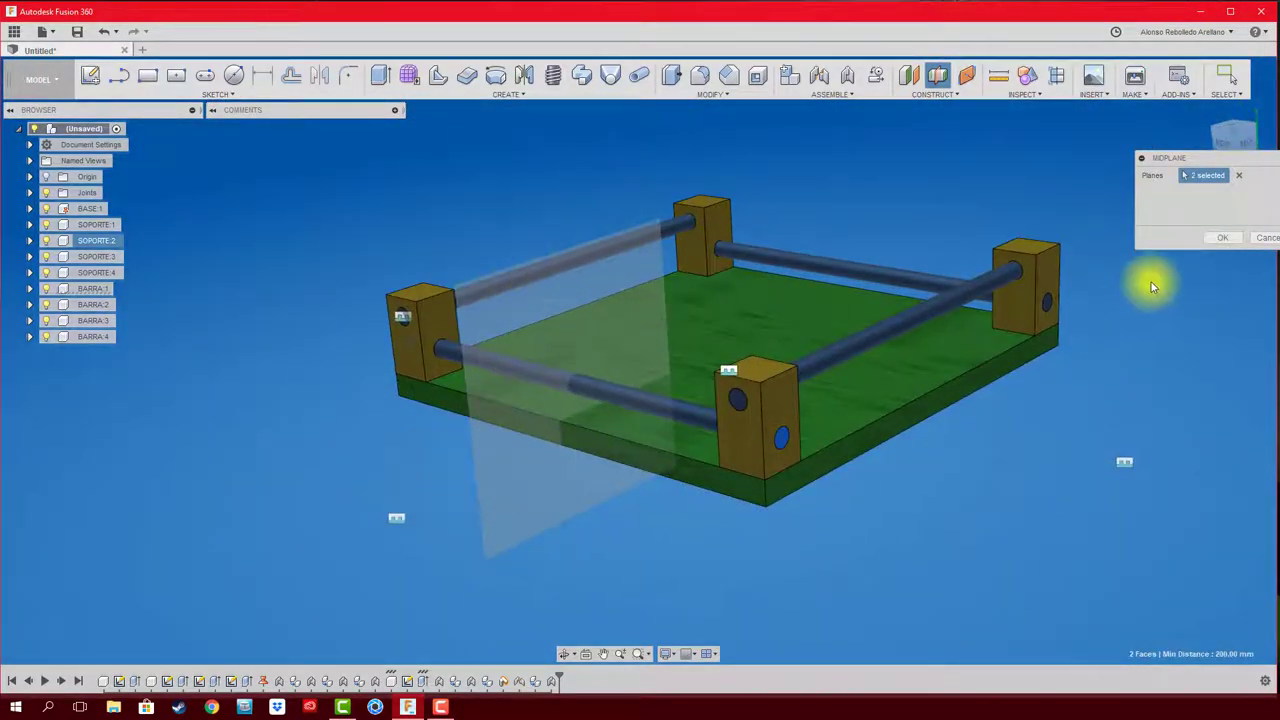
pyautogui.click(1228, 238)
pyautogui.keyDown('shift'); pyautogui.moveTo(743, 229); pyautogui.dragTo(585, 190, button='middle'); pyautogui.keyUp('shift')
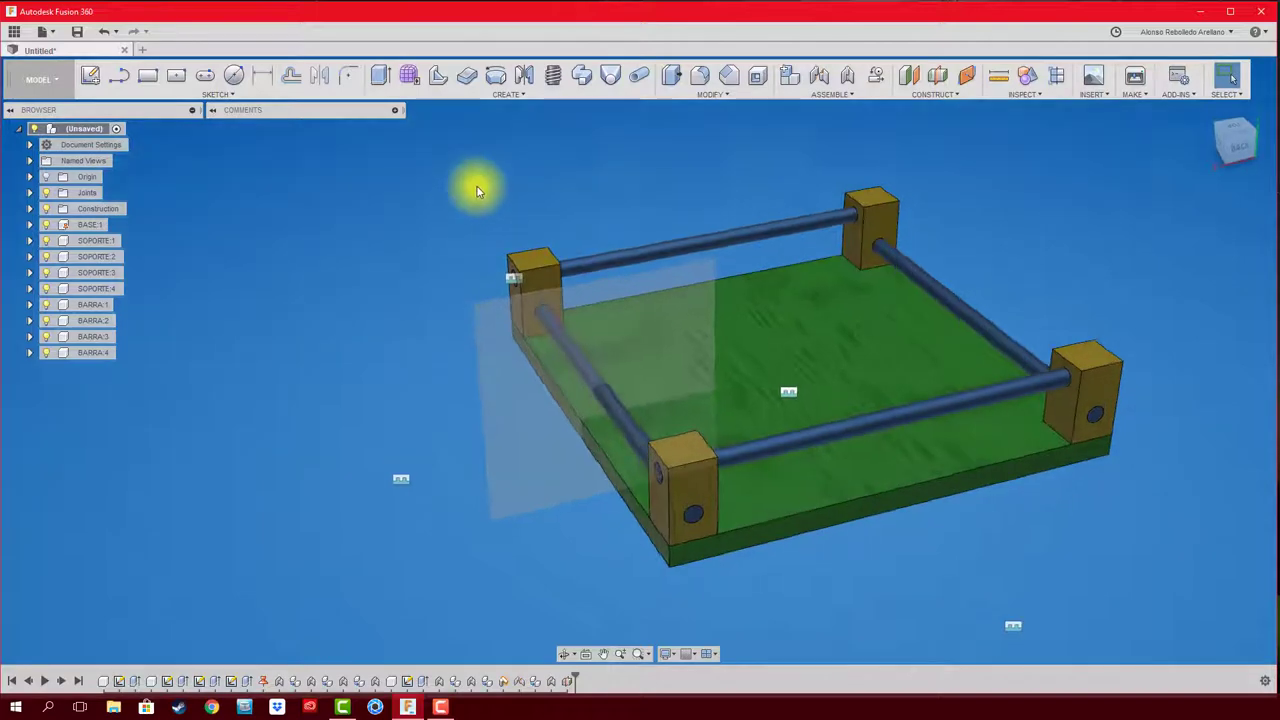
# Step: Add a new component, rename it CABEZAL, and open a sketch on the midplane Plane1
pyautogui.rightClick(90, 130)
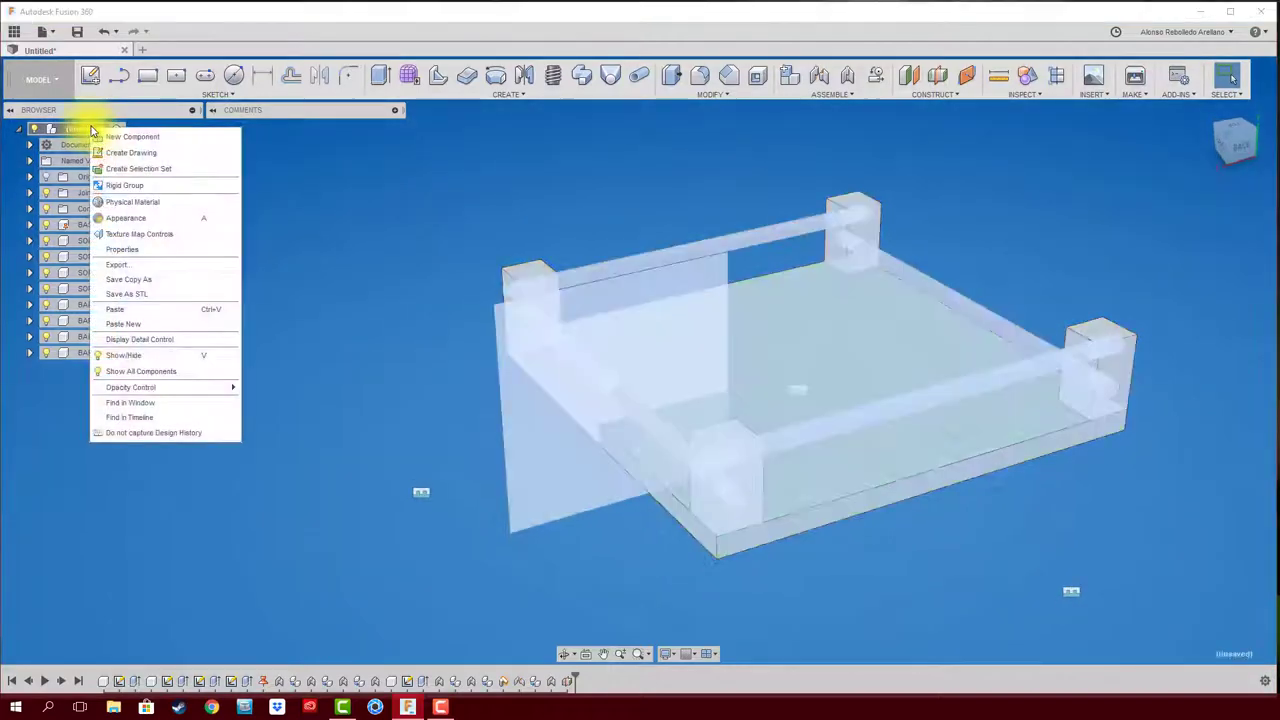
pyautogui.click(140, 136)
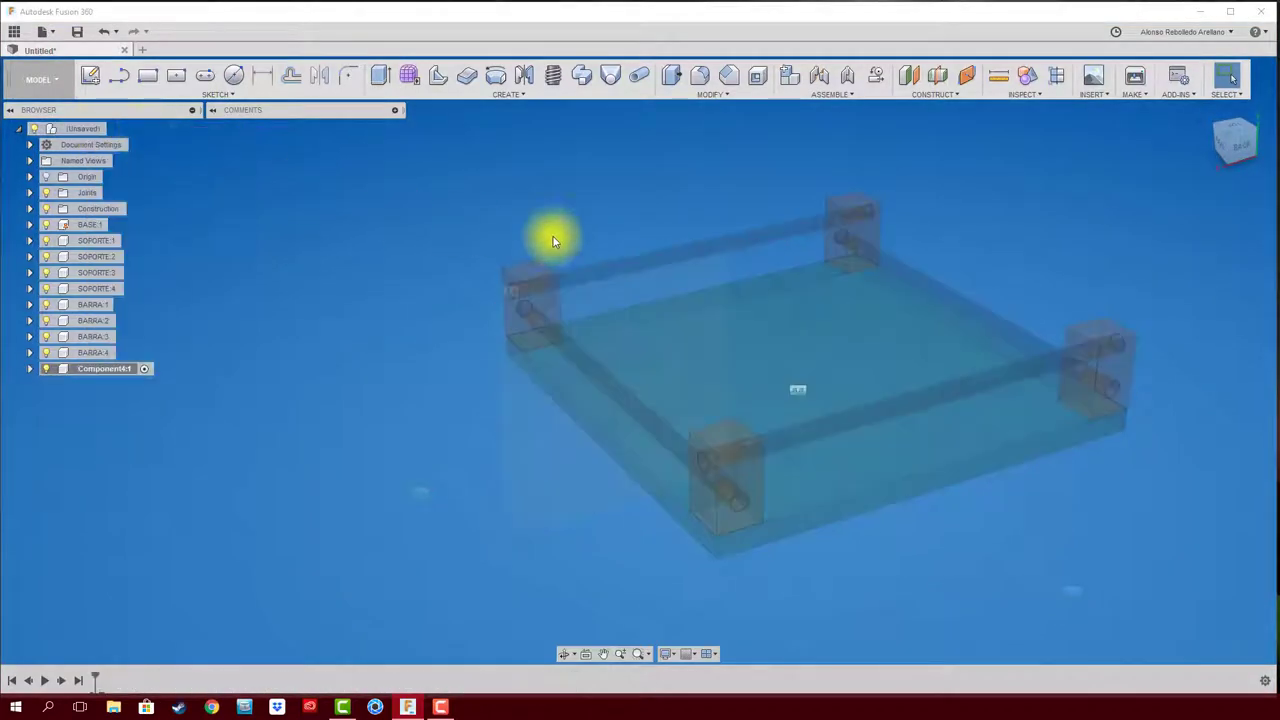
pyautogui.doubleClick(127, 370)
pyautogui.write('CABEZAL')
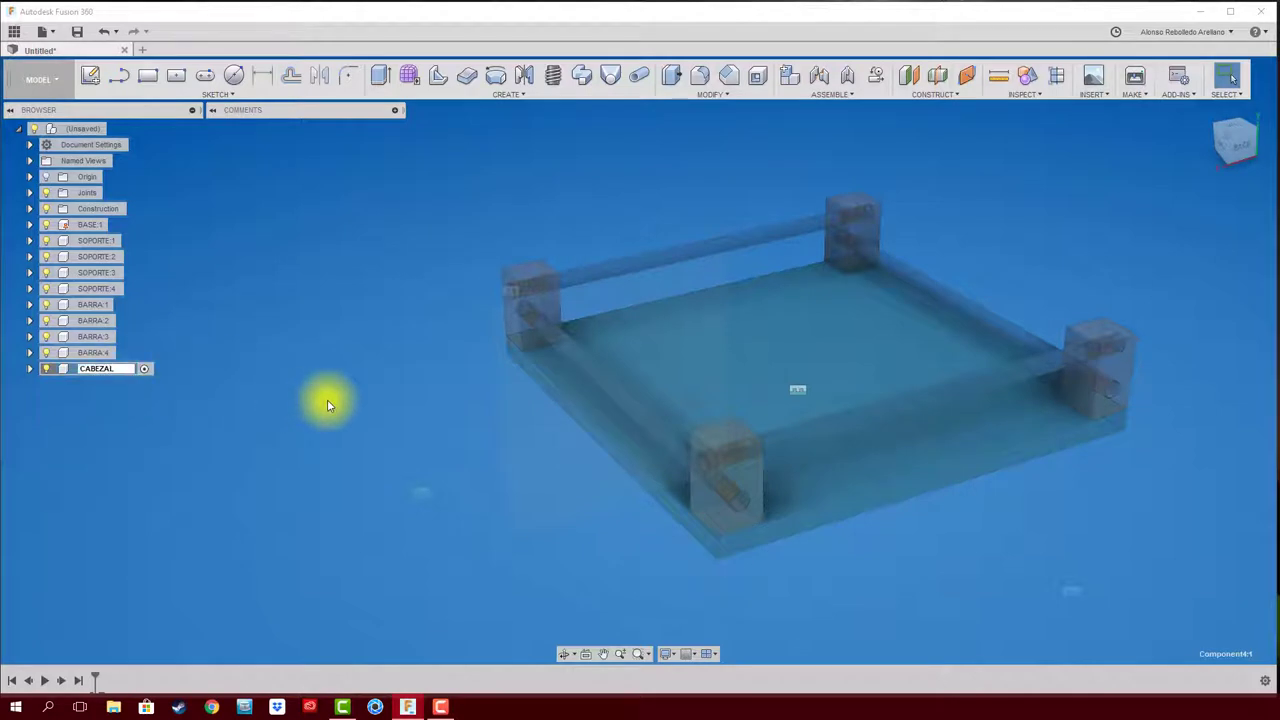
pyautogui.press('Return')
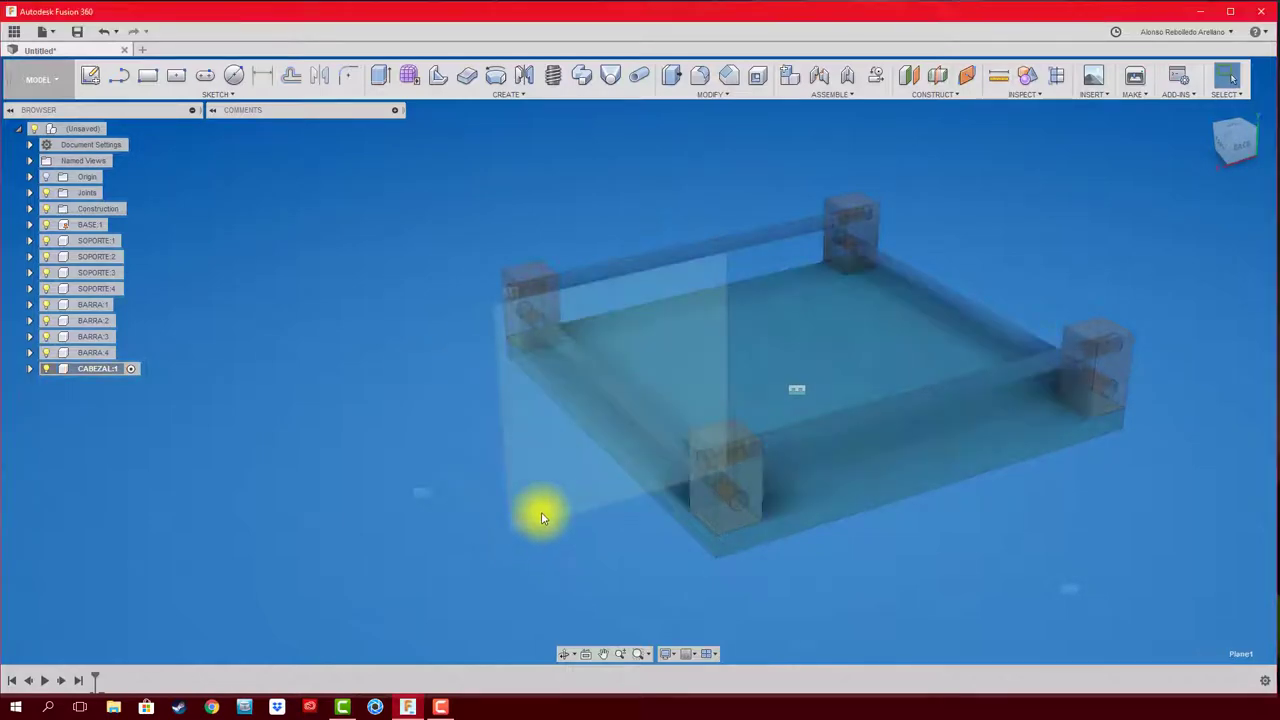
pyautogui.click(88, 76)
pyautogui.click(514, 491)
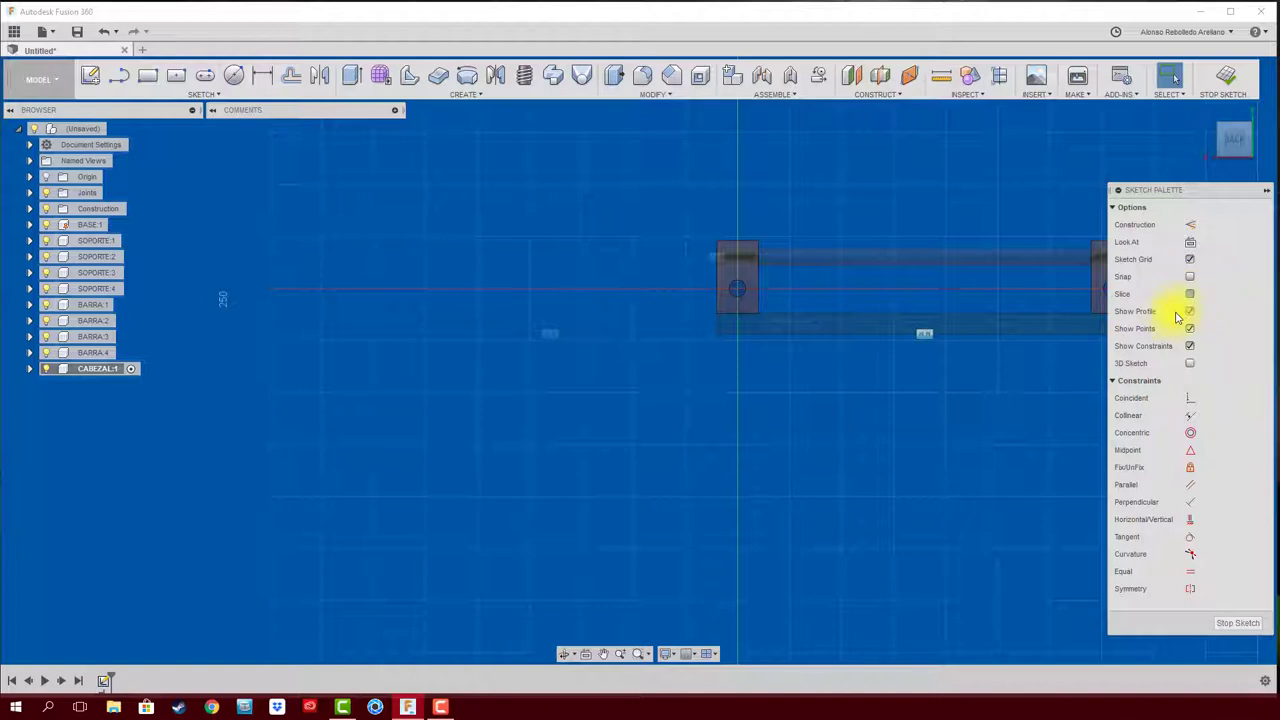
# Step: Turn on slice view and draw a circle centred on the rod's section
pyautogui.click(1190, 293)
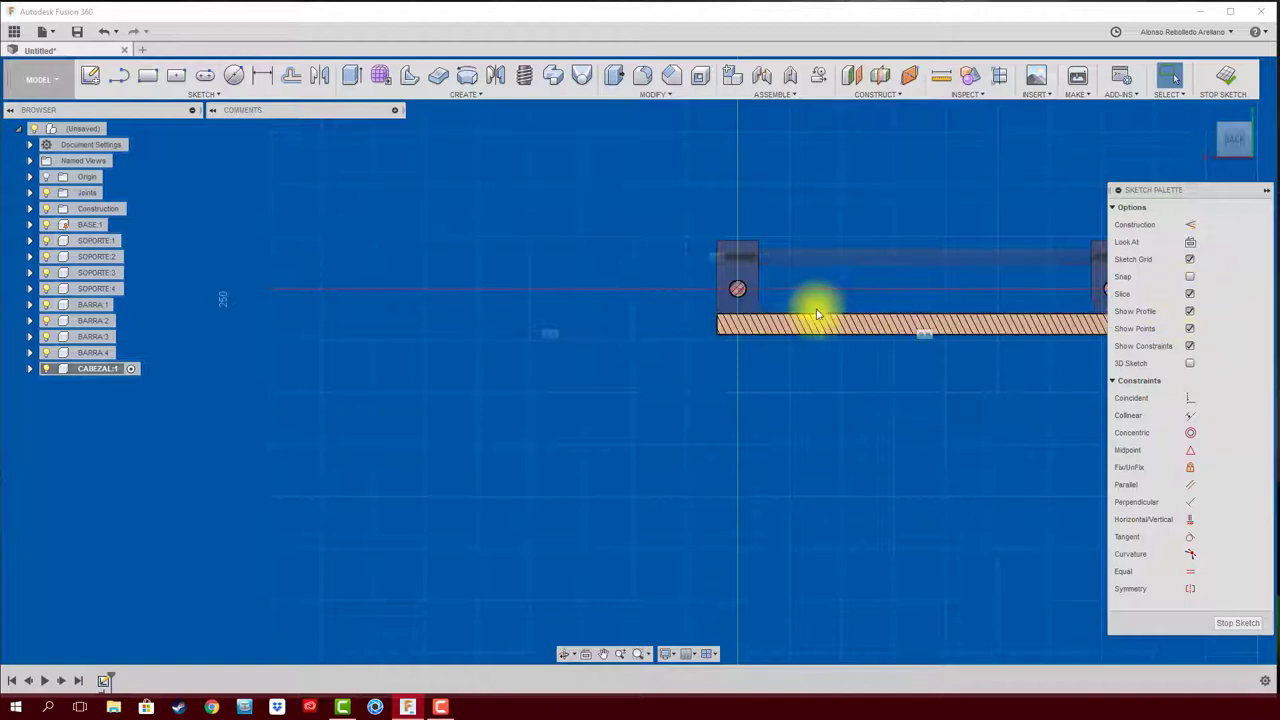
pyautogui.scroll(2, 710, 278)
pyautogui.scroll(3, 750, 280)
pyautogui.scroll(2, 757, 281)
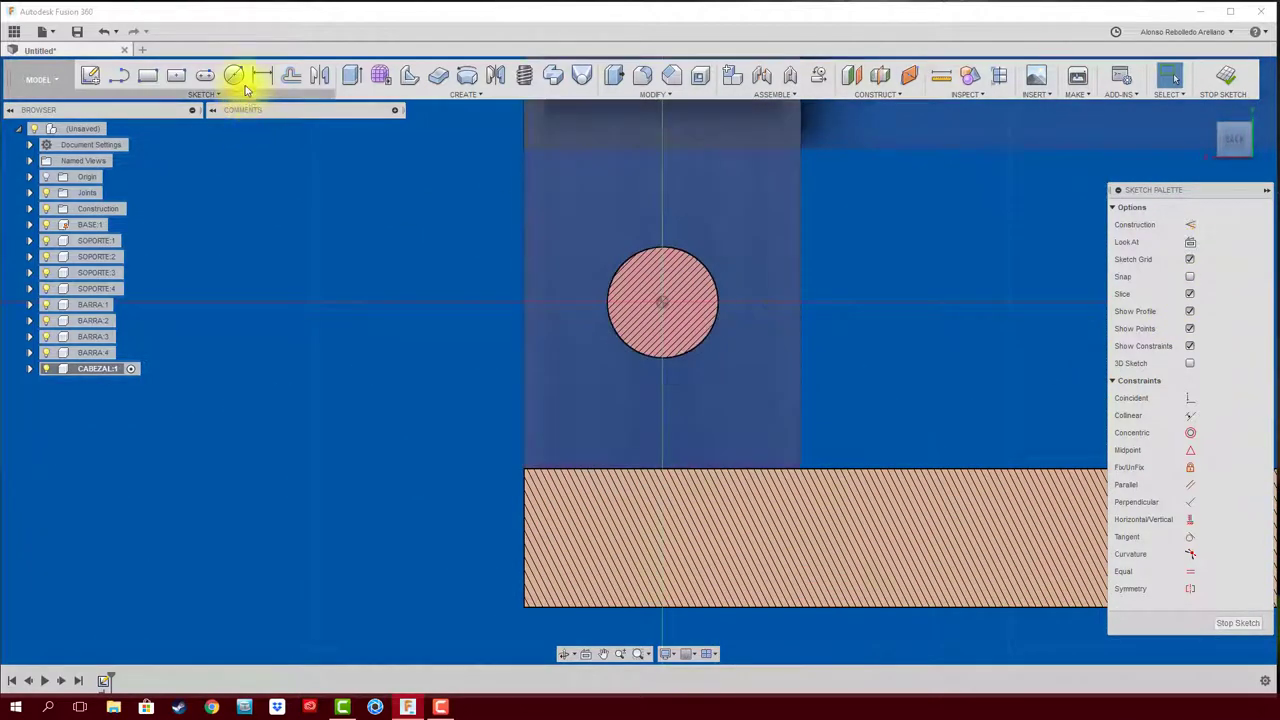
pyautogui.click(233, 75)
pyautogui.click(661, 301)
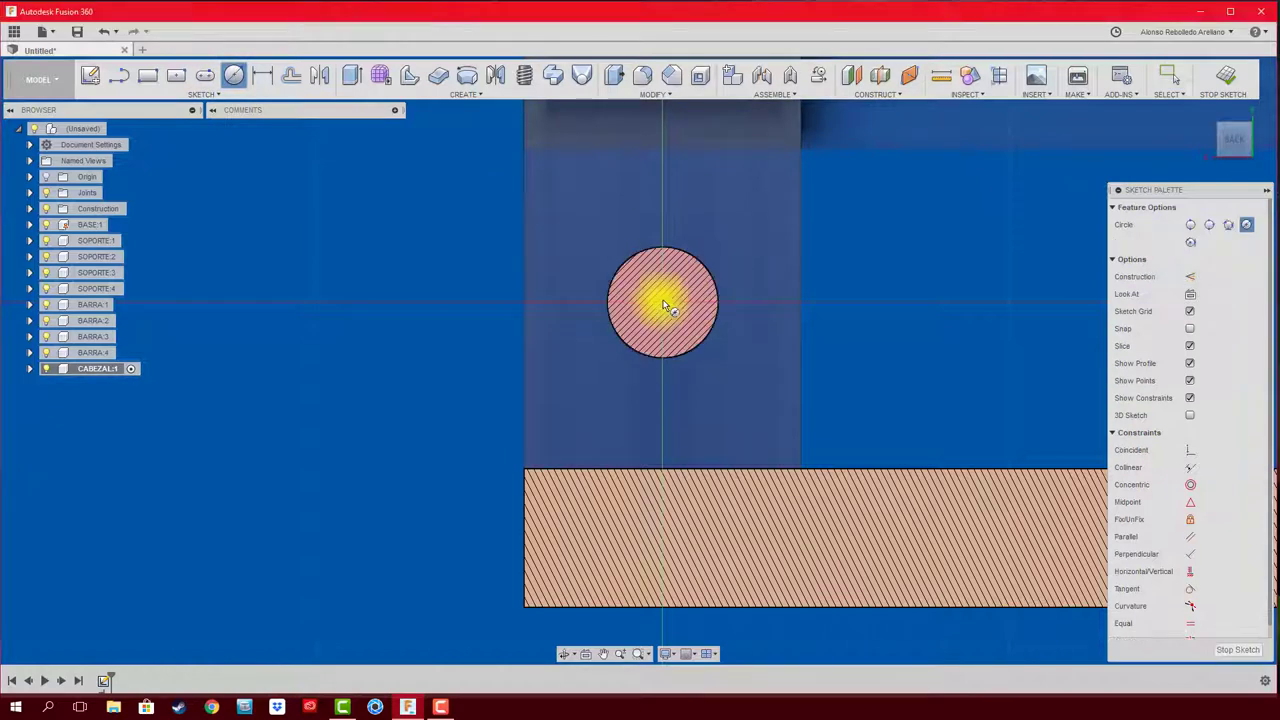
pyautogui.click(700, 268)
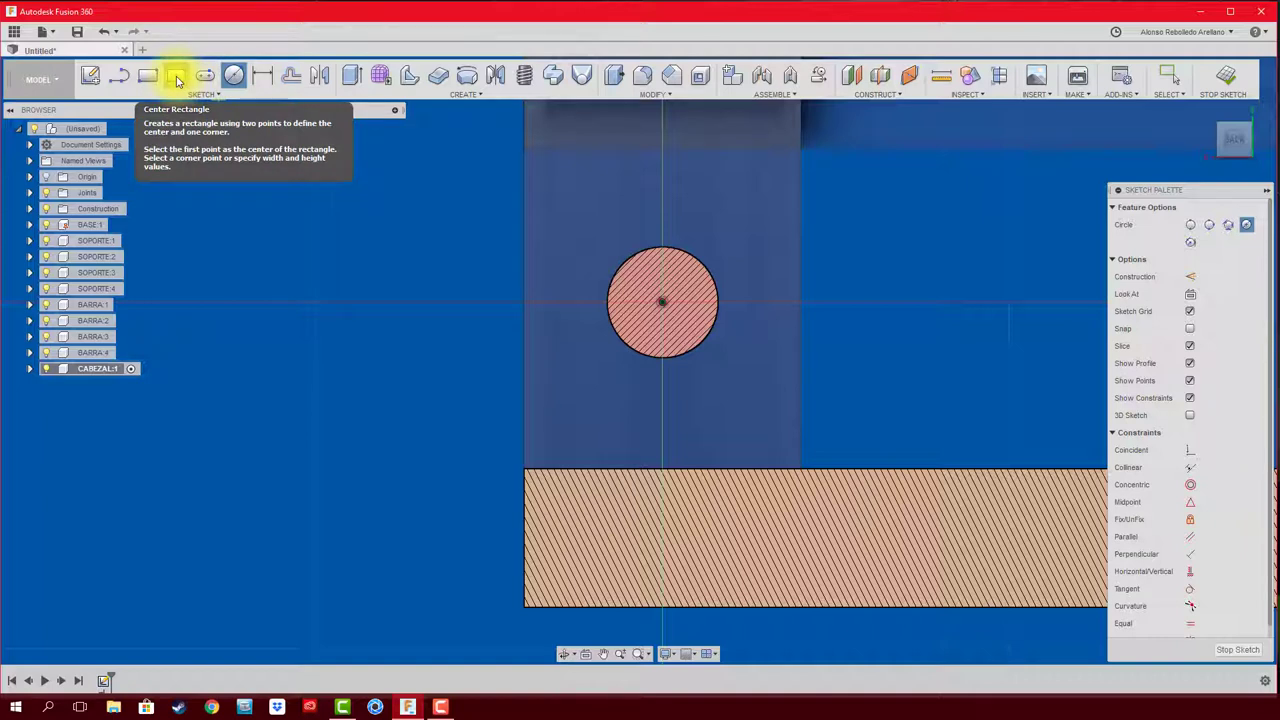
# Step: Draw a centre rectangle centred on the rod circle
pyautogui.click(176, 79)
pyautogui.click(664, 302)
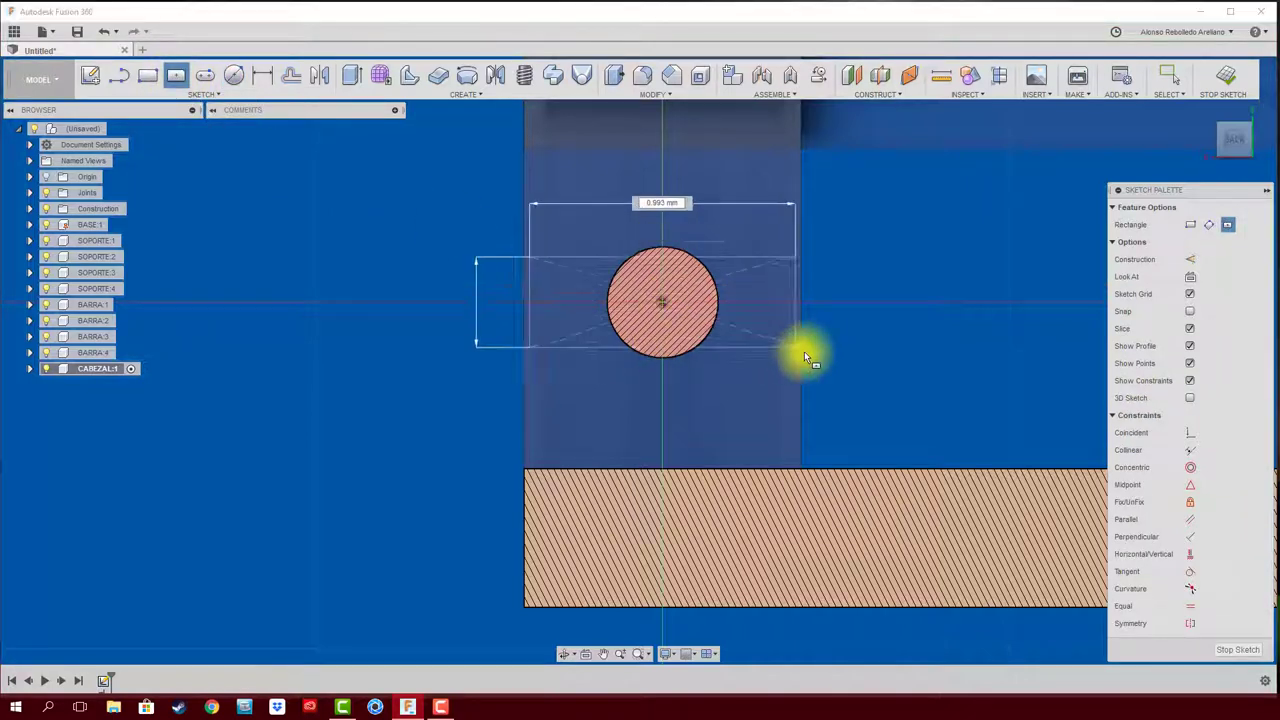
pyautogui.click(853, 386)
# Step: Dimension the rectangle 12 mm high and 20 mm wide, then finish the sketch
pyautogui.press('d')
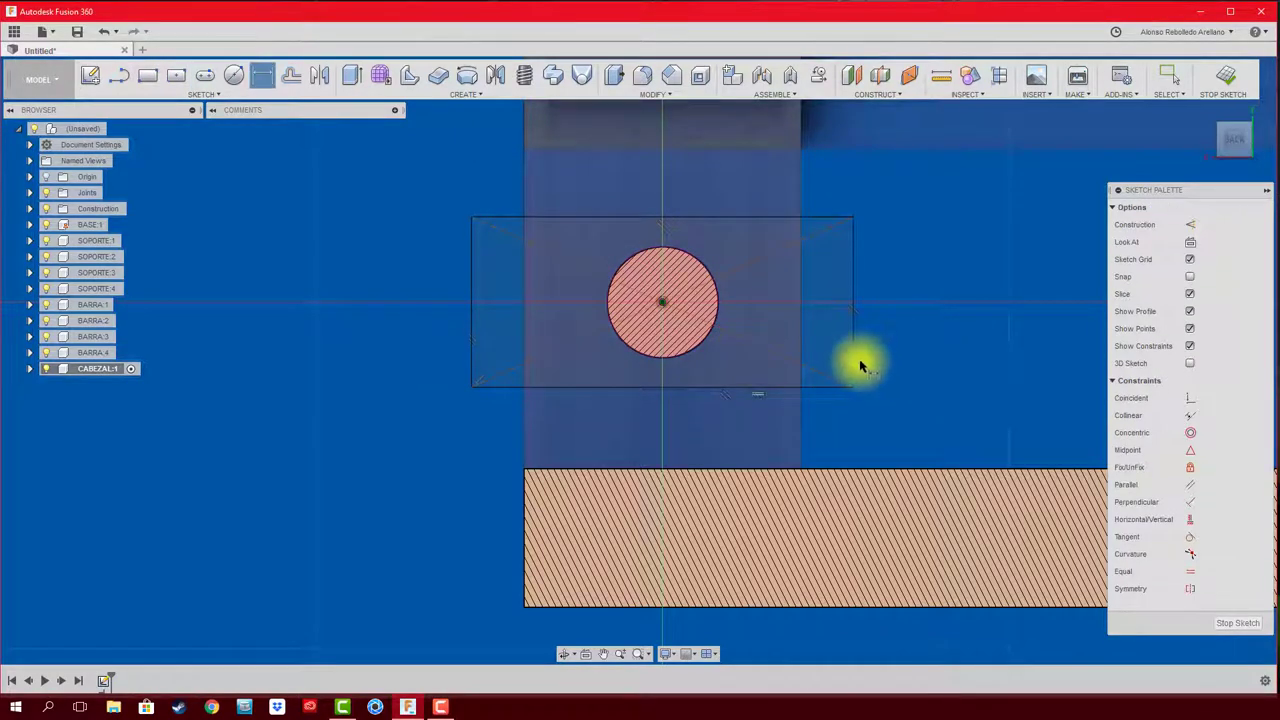
pyautogui.click(854, 363)
pyautogui.click(899, 328)
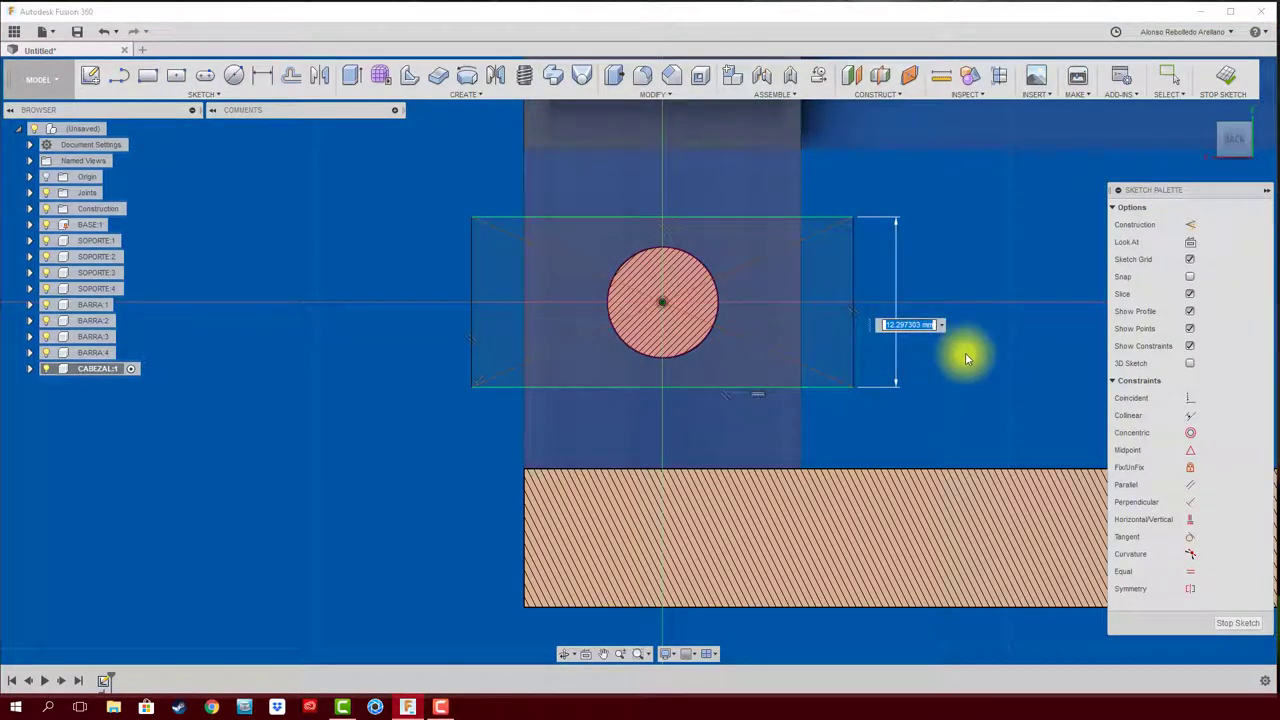
pyautogui.write('12')
pyautogui.press('Return')
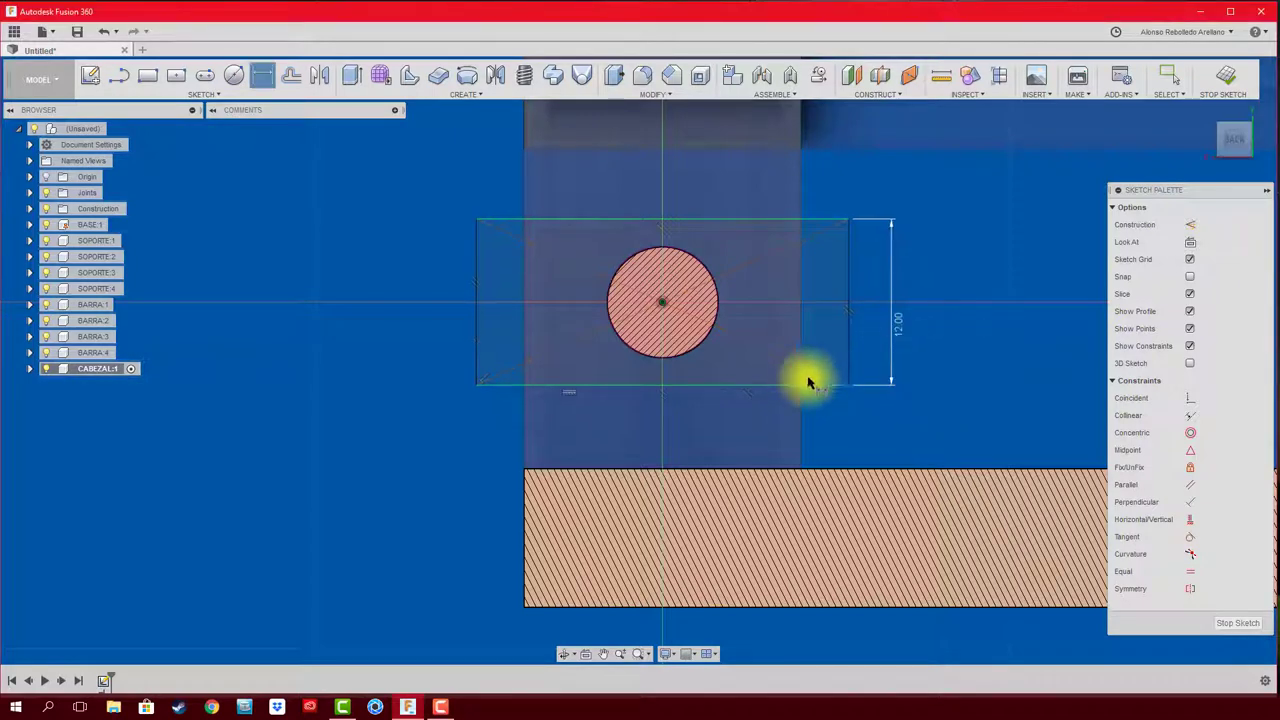
pyautogui.click(811, 385)
pyautogui.click(810, 418)
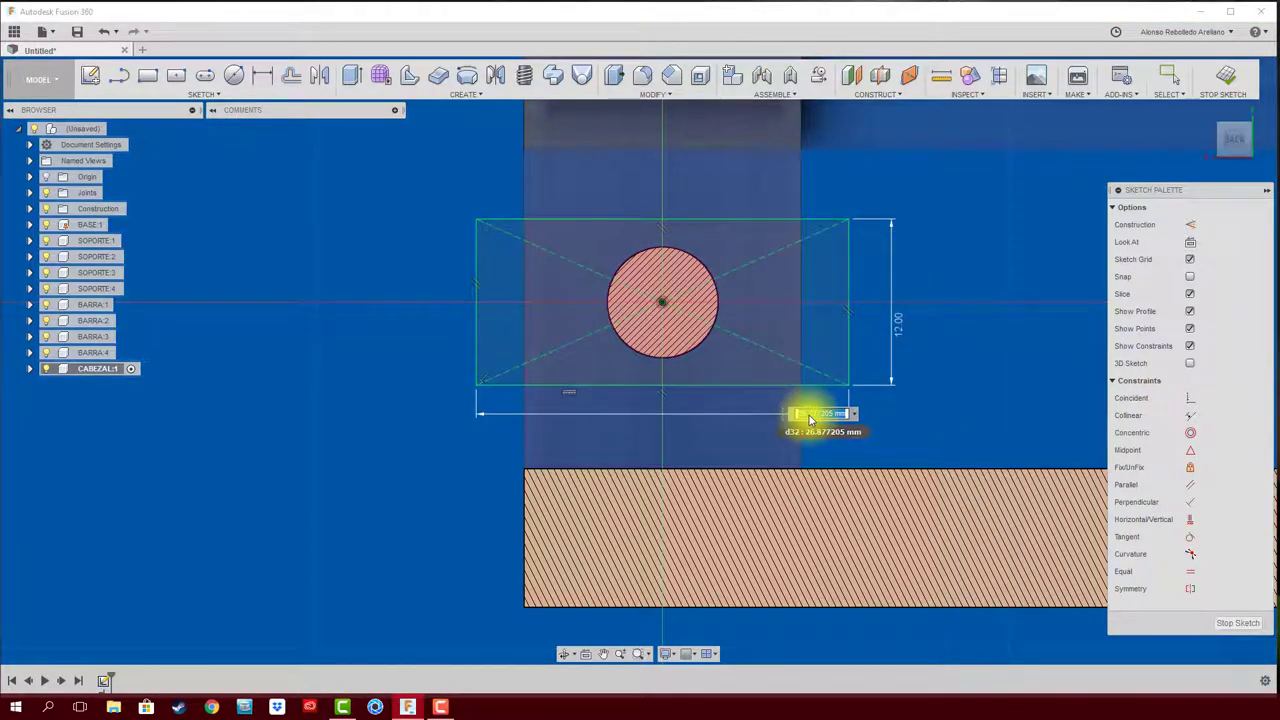
pyautogui.write('20')
pyautogui.press('Return')
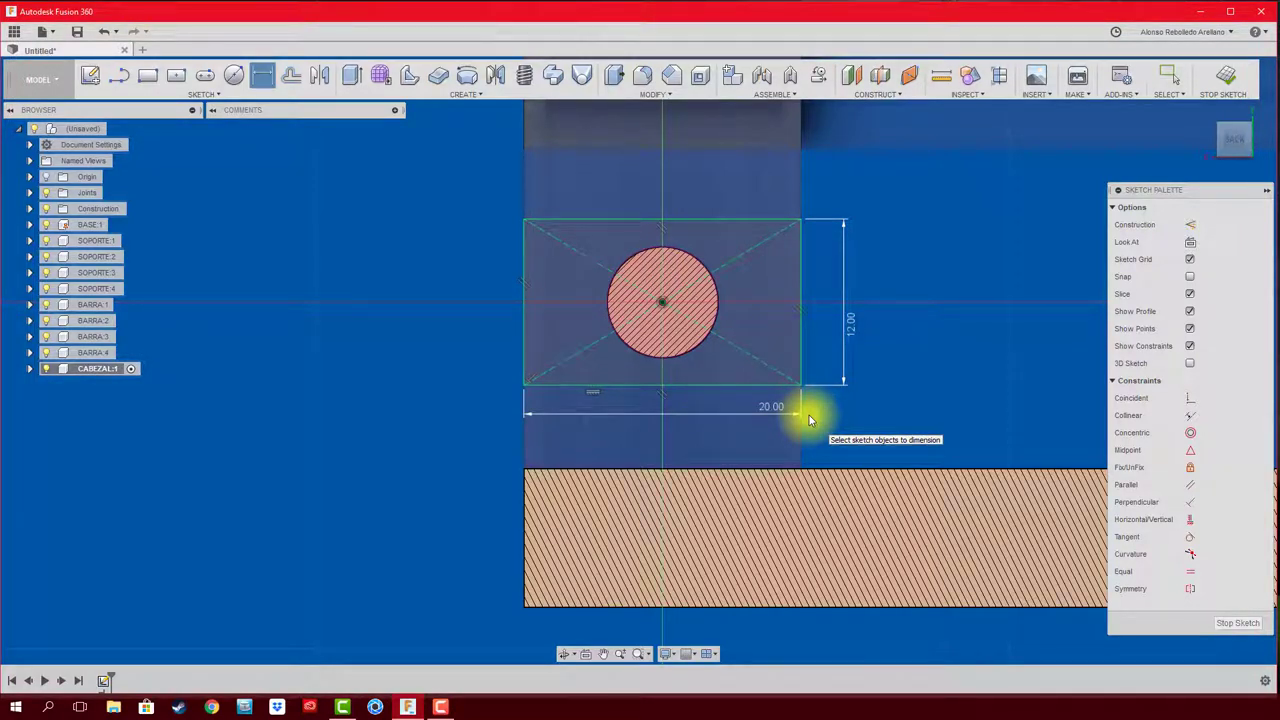
pyautogui.click(1228, 78)
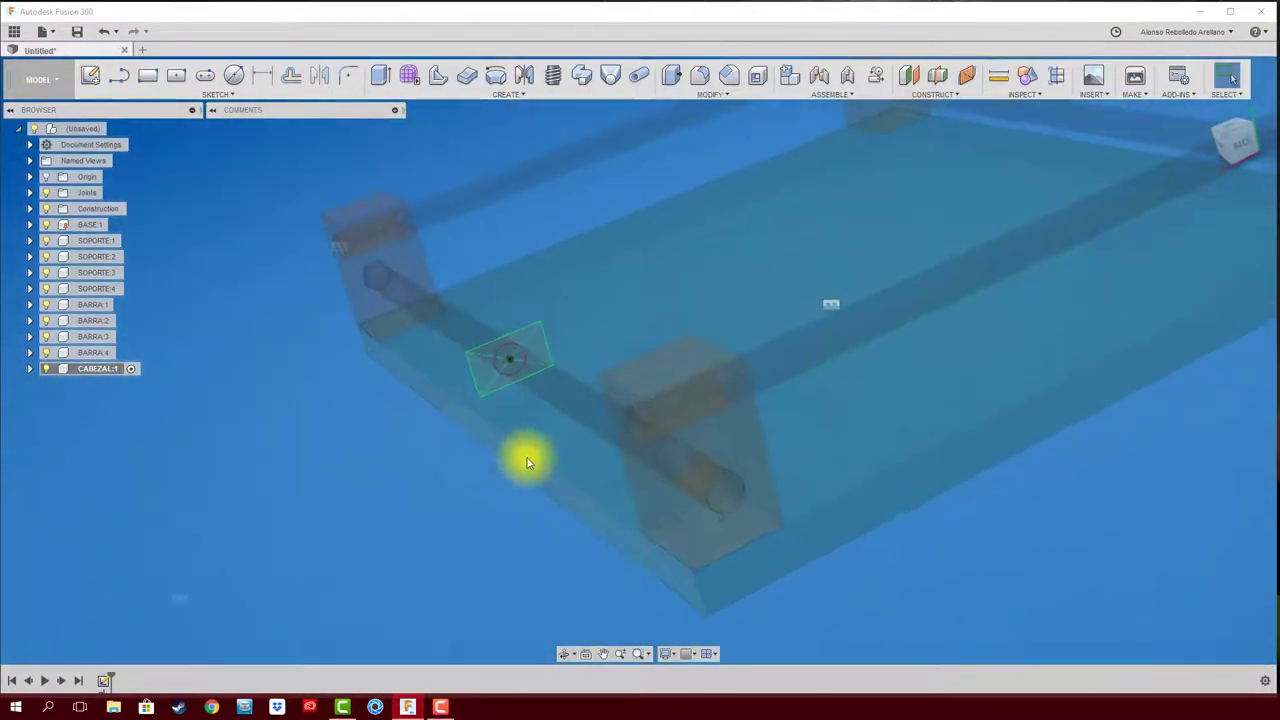
# Step: Extrude the rectangle profile symmetrically with a 10 mm whole length
pyautogui.keyDown('shift'); pyautogui.moveTo(523, 457); pyautogui.dragTo(476, 488, button='middle'); pyautogui.keyUp('shift')
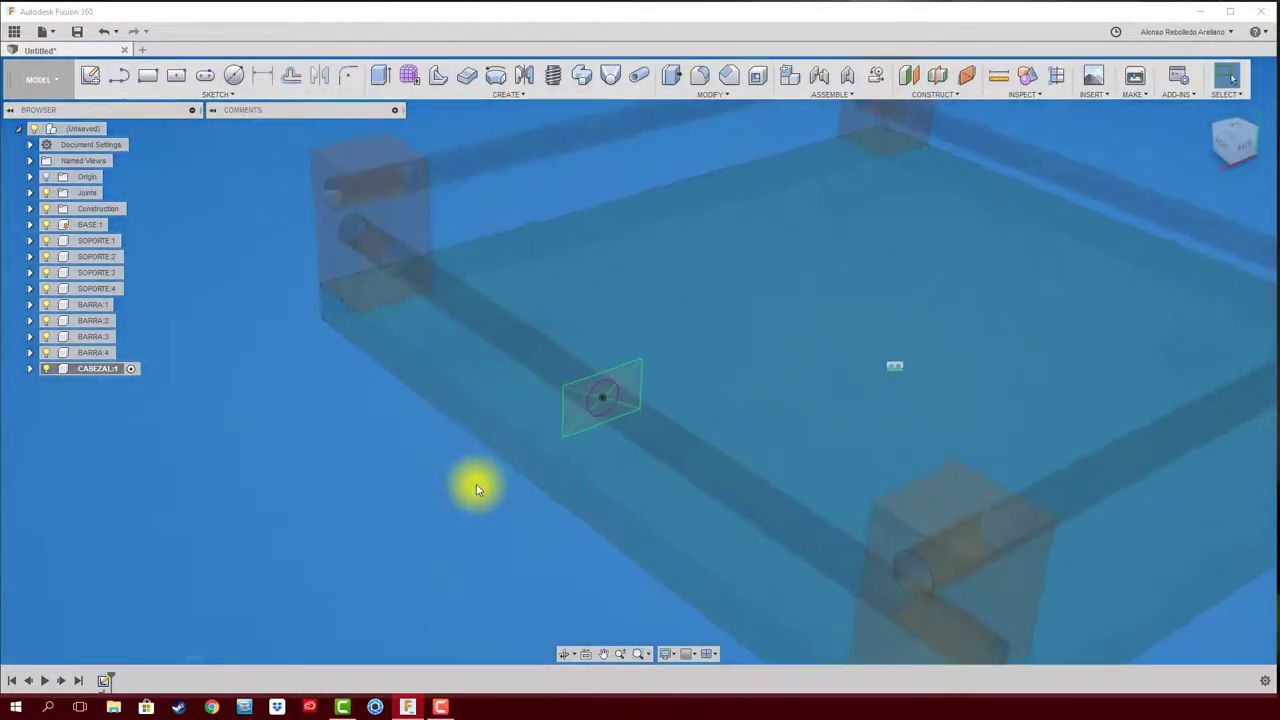
pyautogui.press('e')
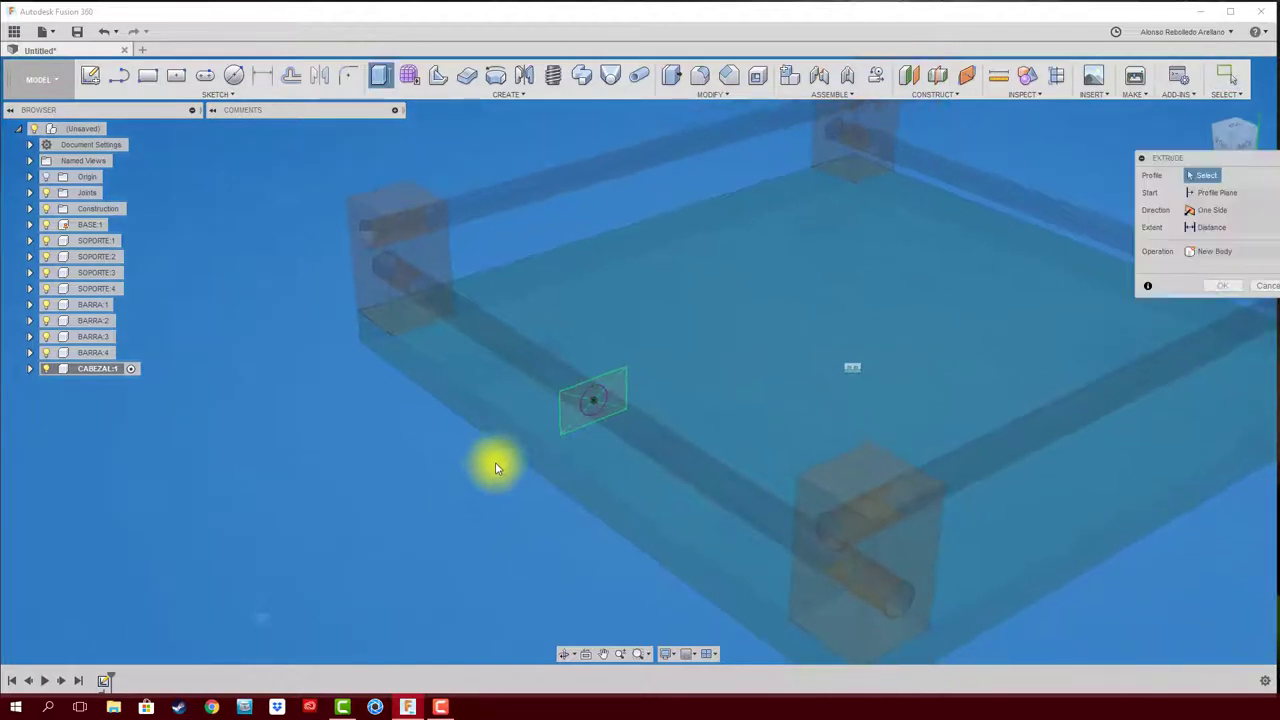
pyautogui.click(571, 400)
pyautogui.moveTo(571, 400); pyautogui.dragTo(551, 377)
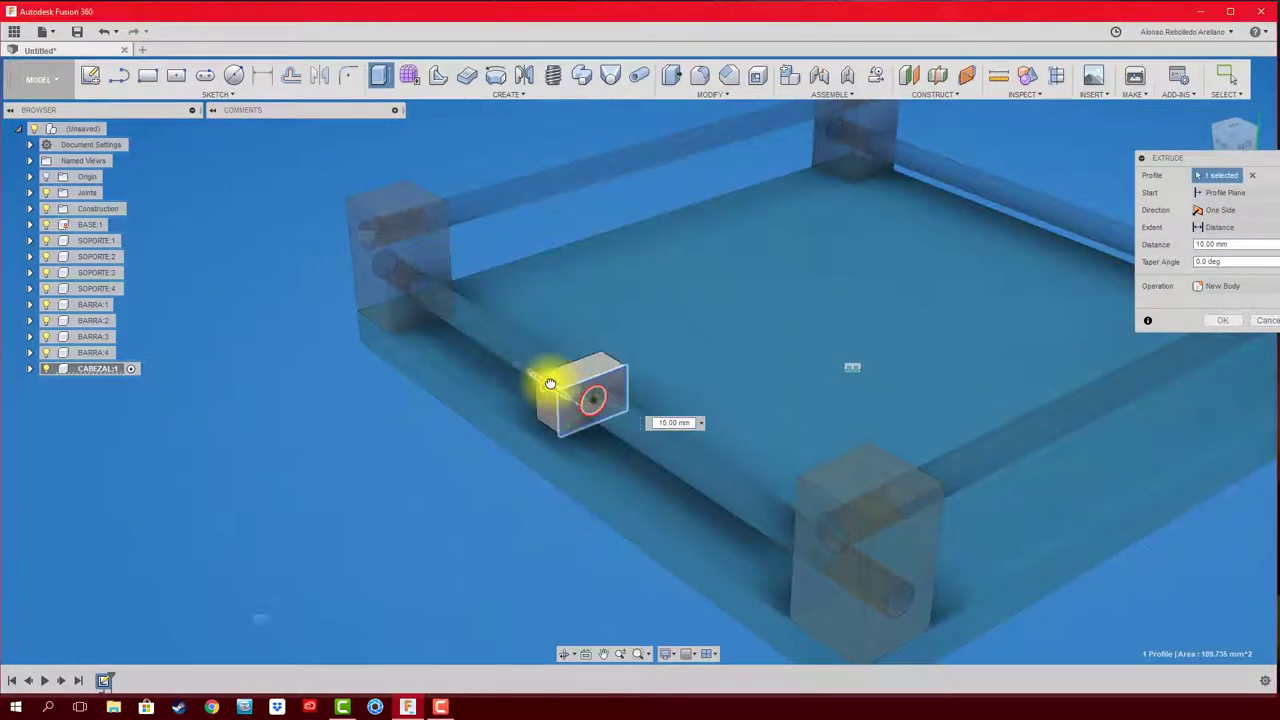
pyautogui.click(1266, 210)
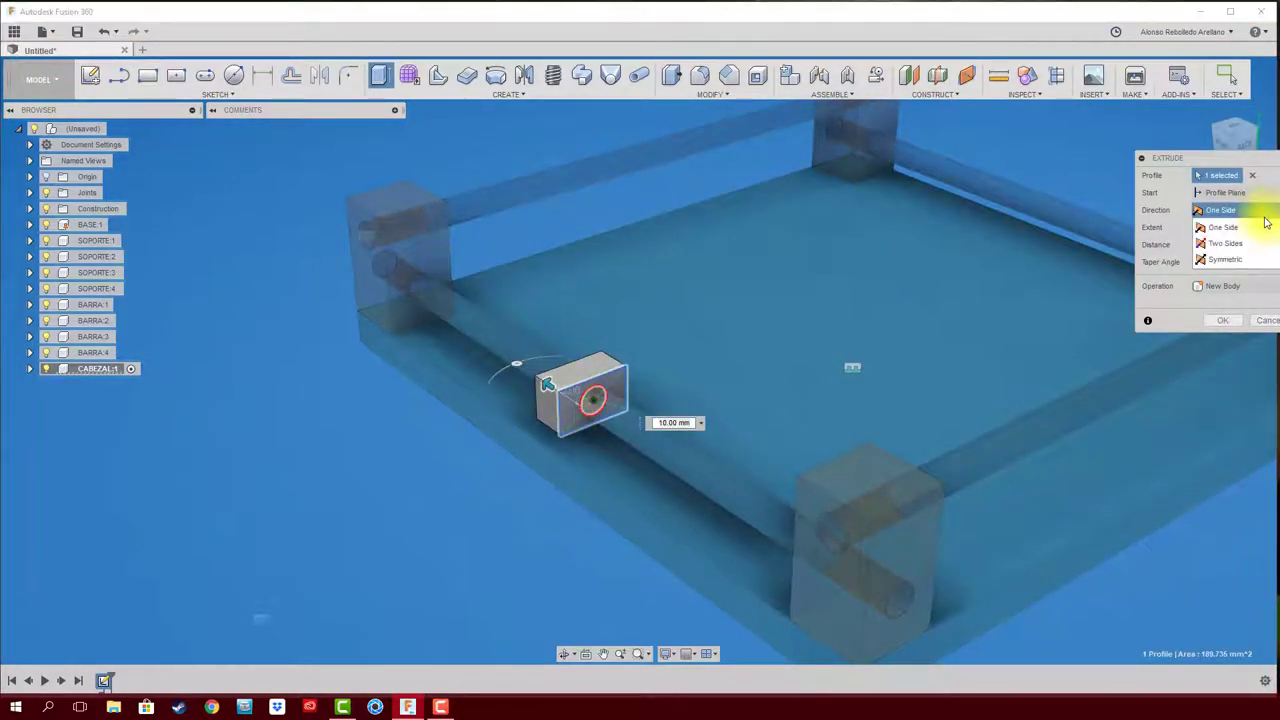
pyautogui.click(1235, 262)
pyautogui.moveTo(999, 341)
pyautogui.keyDown('shift'); pyautogui.mouseDown(button='middle')
pyautogui.moveTo(909, 365)
pyautogui.moveTo(1100, 300)
pyautogui.mouseUp(button='middle'); pyautogui.keyUp('shift')
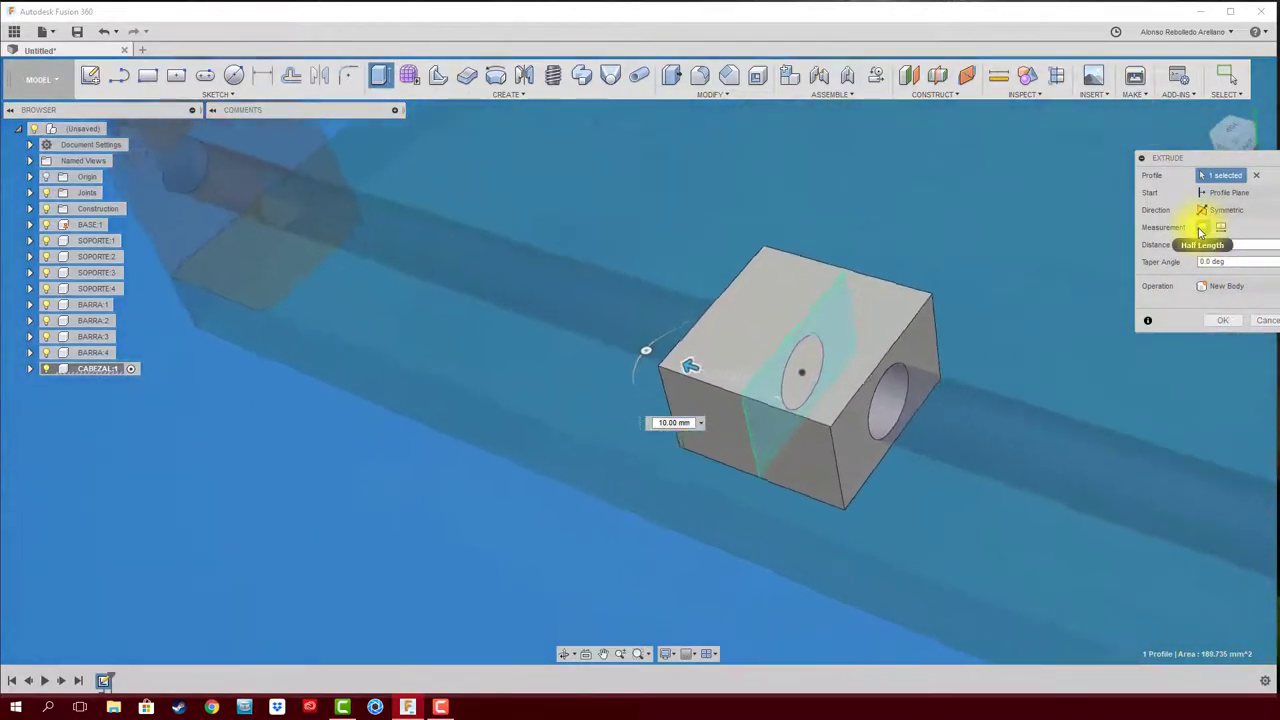
pyautogui.keyDown('shift'); pyautogui.moveTo(706, 360); pyautogui.dragTo(754, 348, button='middle'); pyautogui.keyUp('shift')
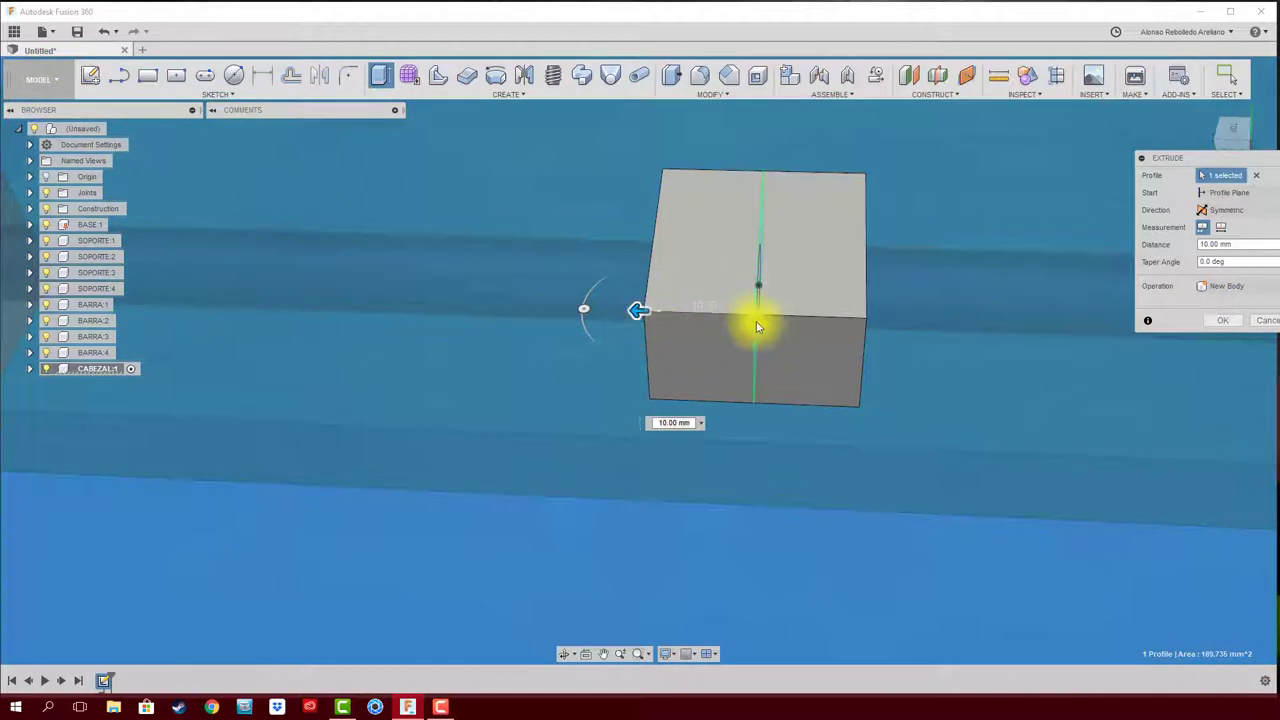
pyautogui.click(1220, 228)
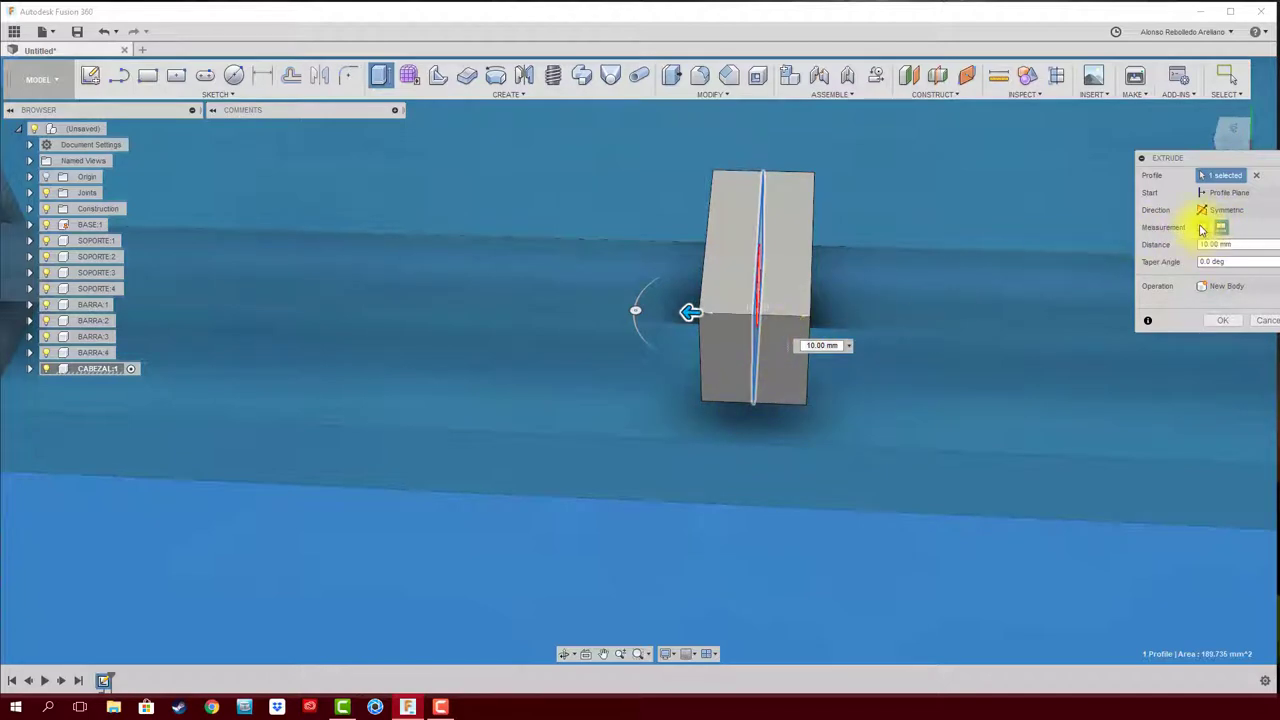
pyautogui.moveTo(871, 371)
pyautogui.keyDown('shift'); pyautogui.mouseDown(button='middle')
pyautogui.moveTo(857, 405)
pyautogui.moveTo(1091, 357)
pyautogui.mouseUp(button='middle'); pyautogui.keyUp('shift')
# Step: Confirm the extrusion and apply Wood > Painted 3D Cherry - Painted to the carriage block
pyautogui.click(1209, 333)
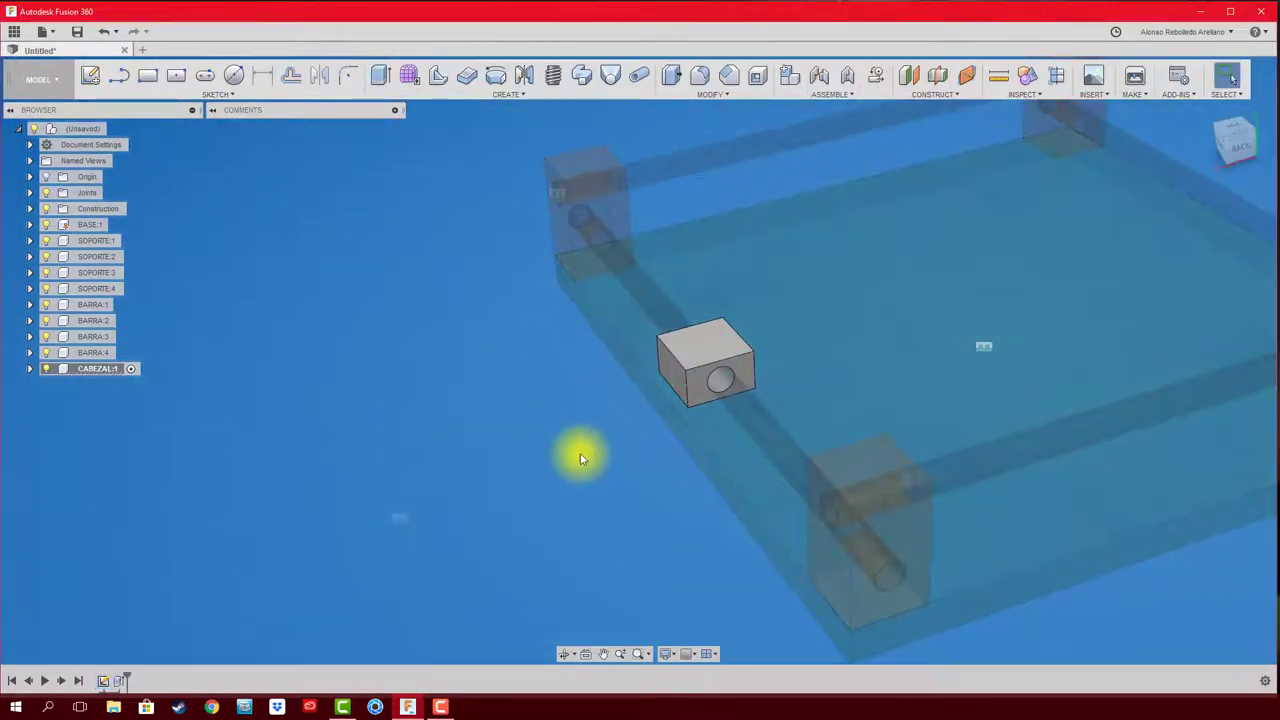
pyautogui.moveTo(580, 451)
pyautogui.keyDown('shift'); pyautogui.mouseDown(button='middle')
pyautogui.moveTo(246, 420)
pyautogui.moveTo(358, 420)
pyautogui.mouseUp(button='middle'); pyautogui.keyUp('shift')
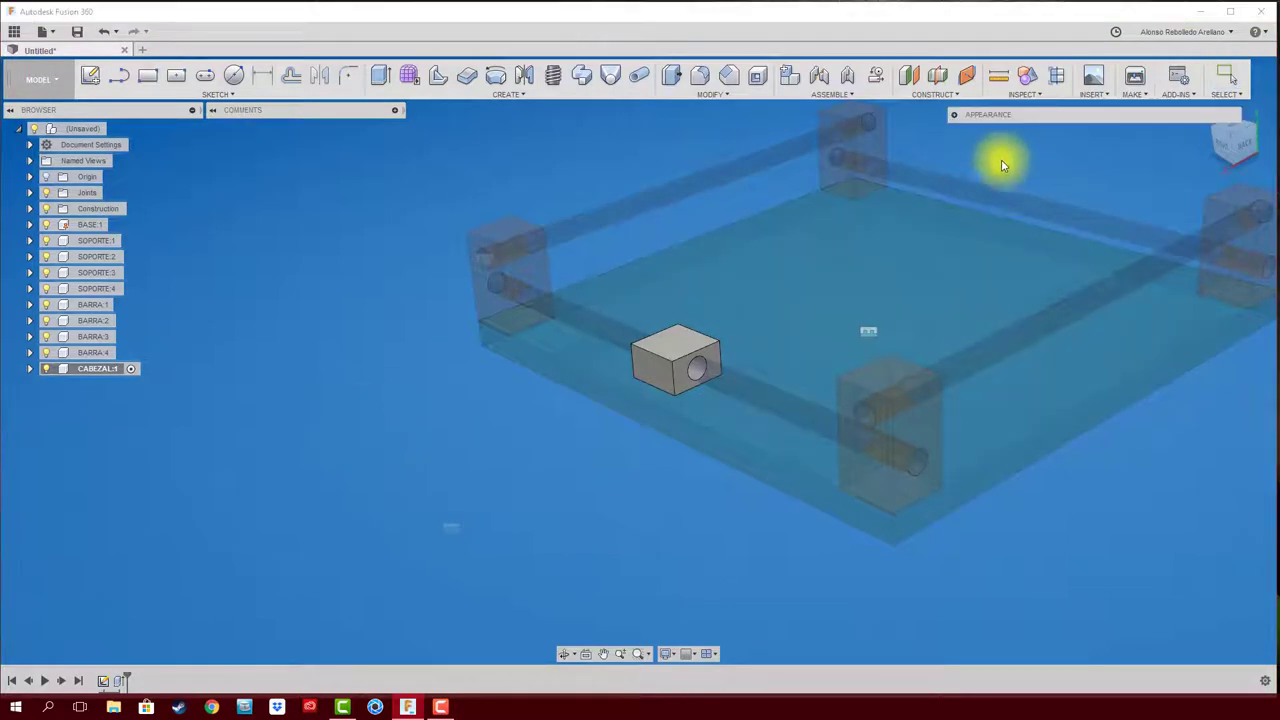
pyautogui.press('a')
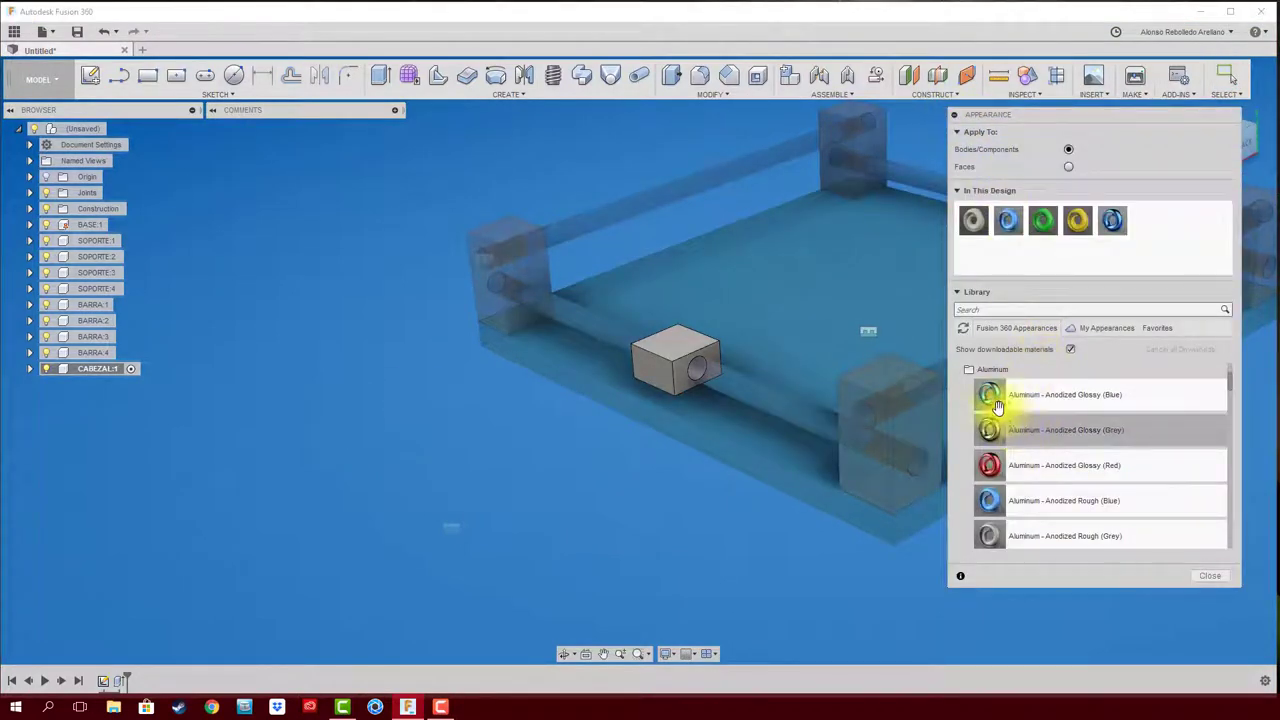
pyautogui.click(968, 369)
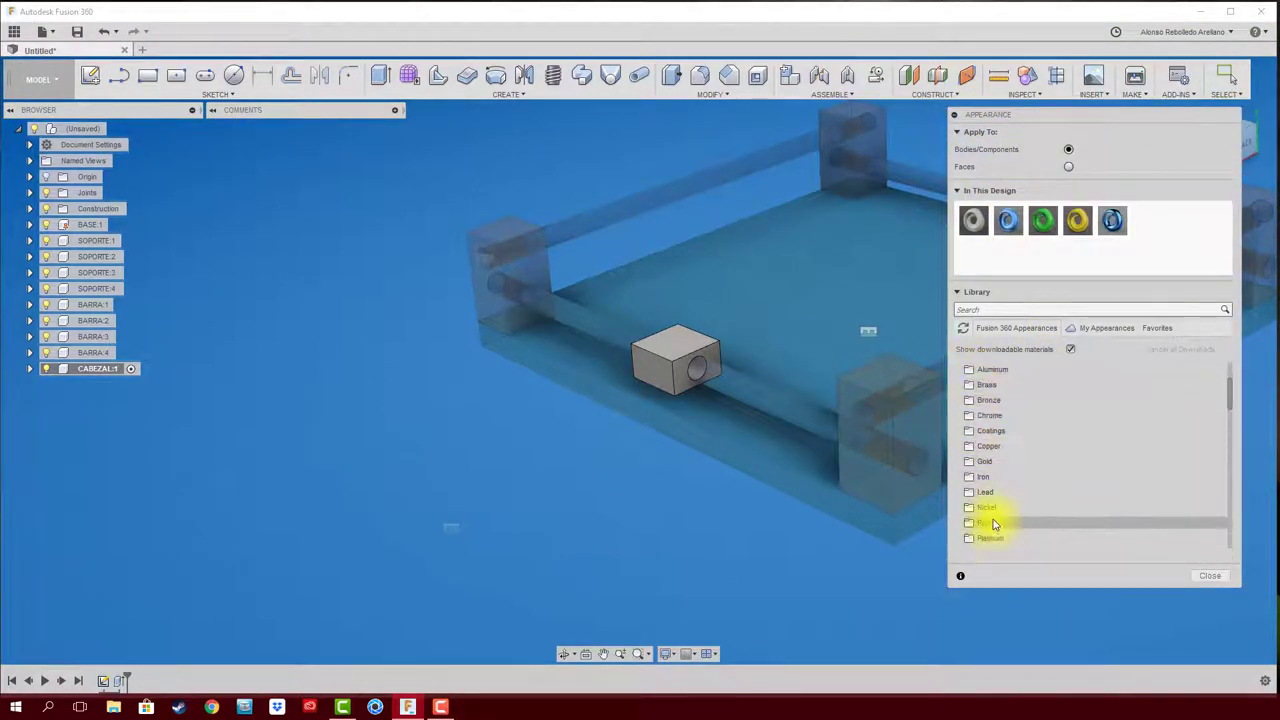
pyautogui.scroll(-3, 1000, 490)
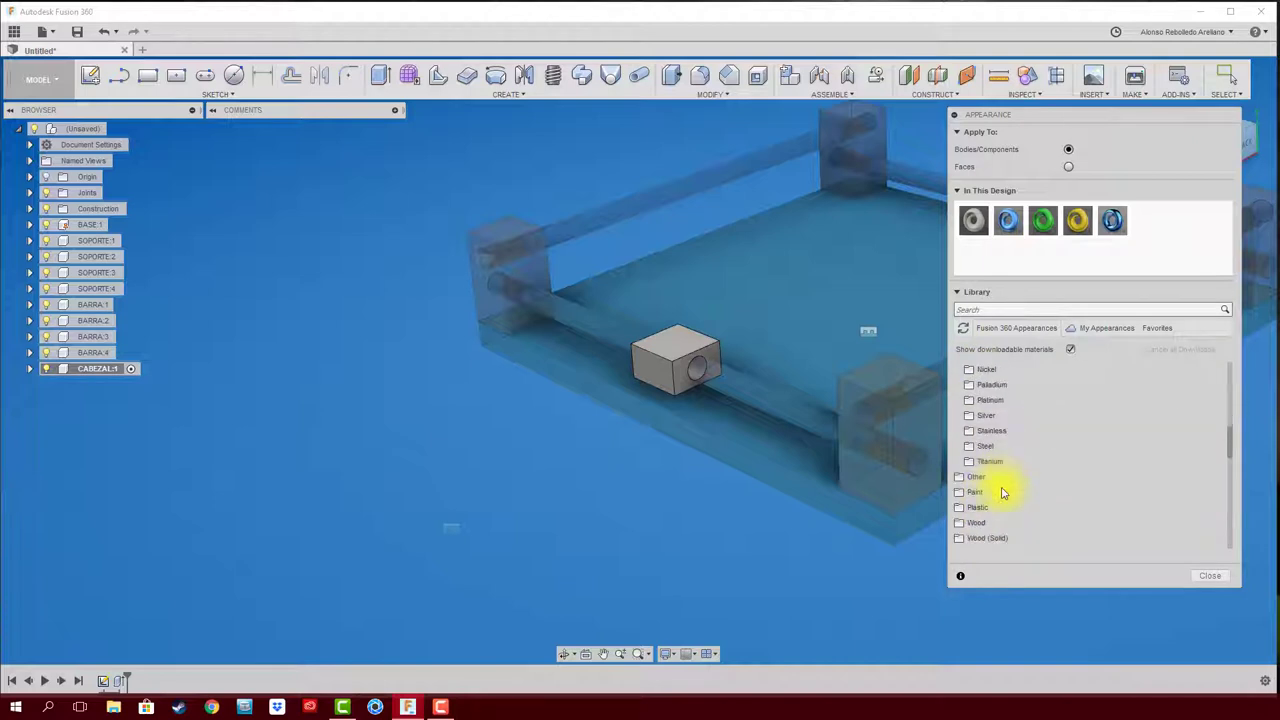
pyautogui.click(997, 541)
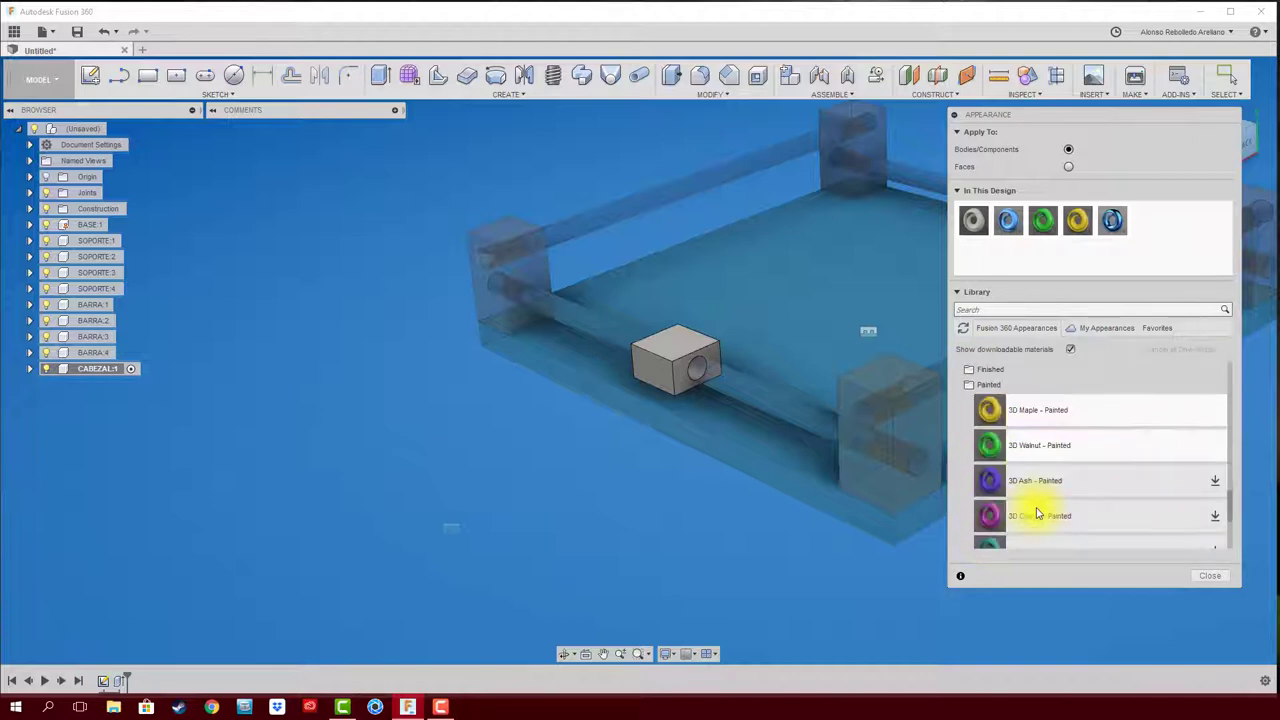
pyautogui.scroll(-2, 1036, 508)
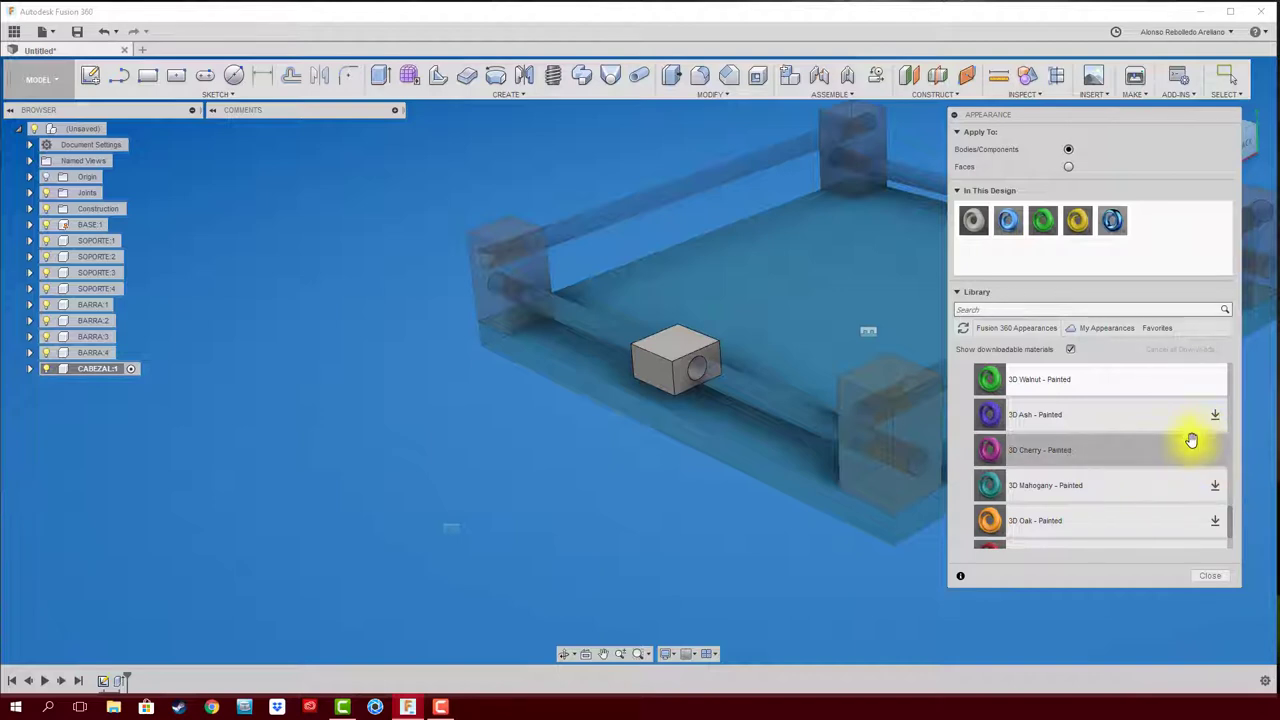
pyautogui.moveTo(990, 449)
pyautogui.mouseDown()
pyautogui.moveTo(1162, 243)
pyautogui.moveTo(675, 345)
pyautogui.moveTo(551, 522)
pyautogui.moveTo(605, 510)
pyautogui.mouseUp()
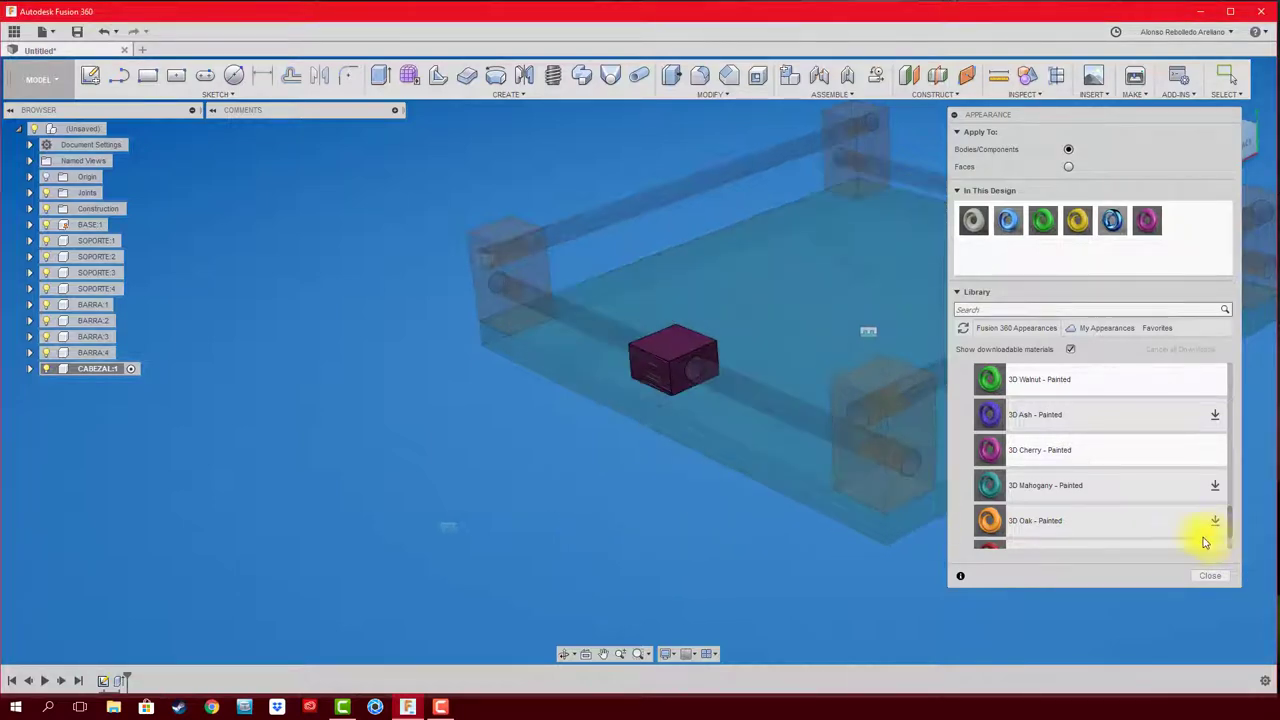
# Step: Close the appearance library and make the root assembly active to show full colour
pyautogui.click(1210, 576)
pyautogui.moveTo(634, 520)
pyautogui.keyDown('shift'); pyautogui.mouseDown(button='middle')
pyautogui.moveTo(511, 489)
pyautogui.moveTo(278, 275)
pyautogui.mouseUp(button='middle'); pyautogui.keyUp('shift')
pyautogui.click(116, 128)
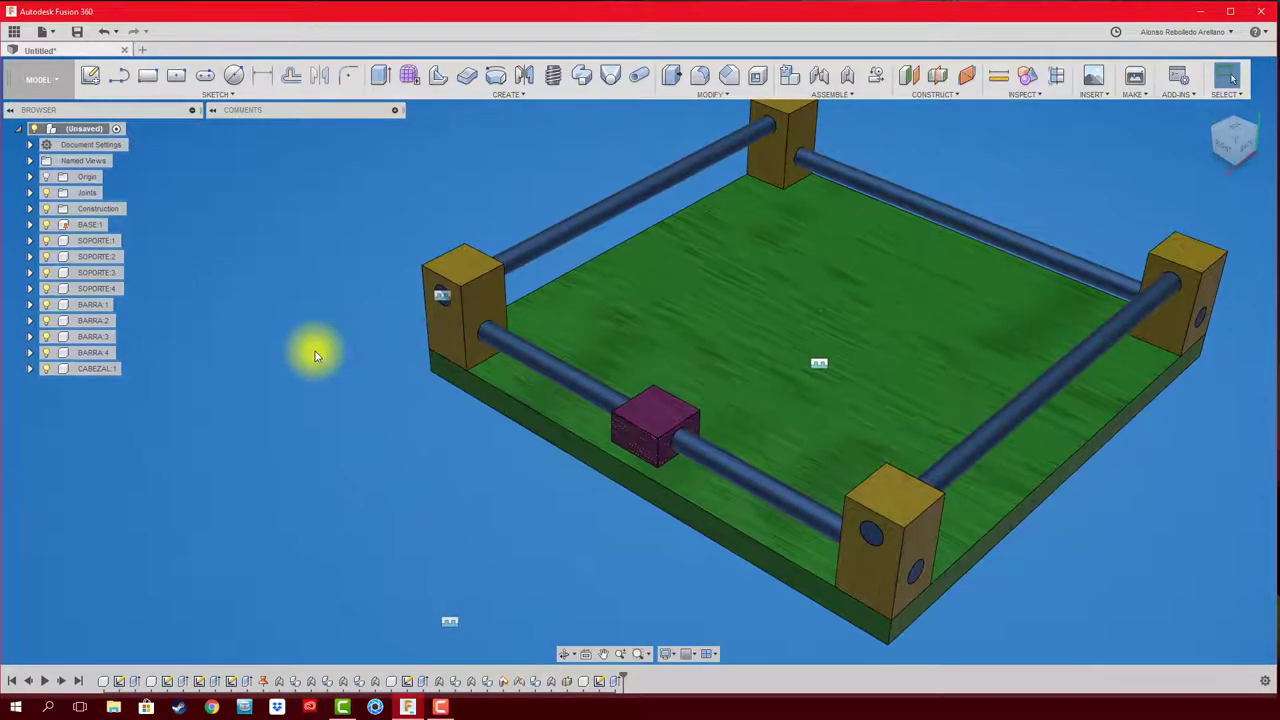
# Step: Start an as-built Slider joint between the purple carriage block and the front-left rod
pyautogui.moveTo(677, 420)
pyautogui.mouseDown()
pyautogui.moveTo(848, 226)
pyautogui.moveTo(530, 296)
pyautogui.mouseUp()
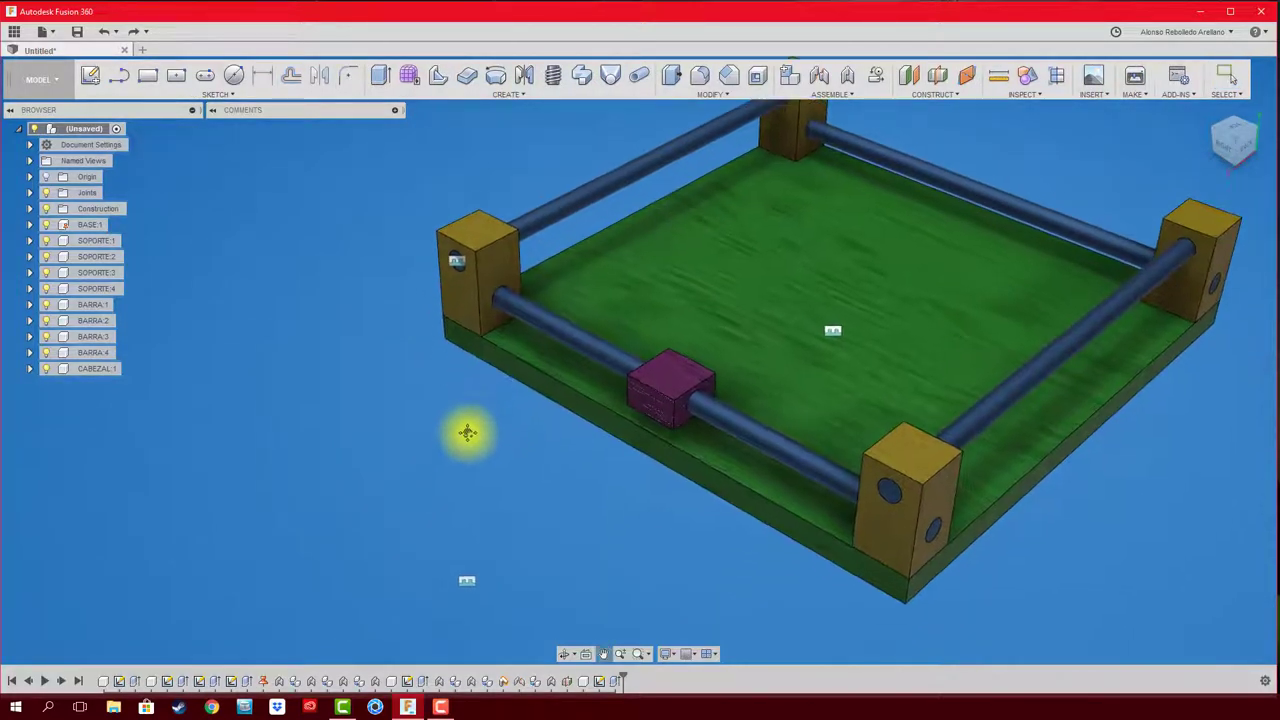
pyautogui.scroll(-2, 467, 432)
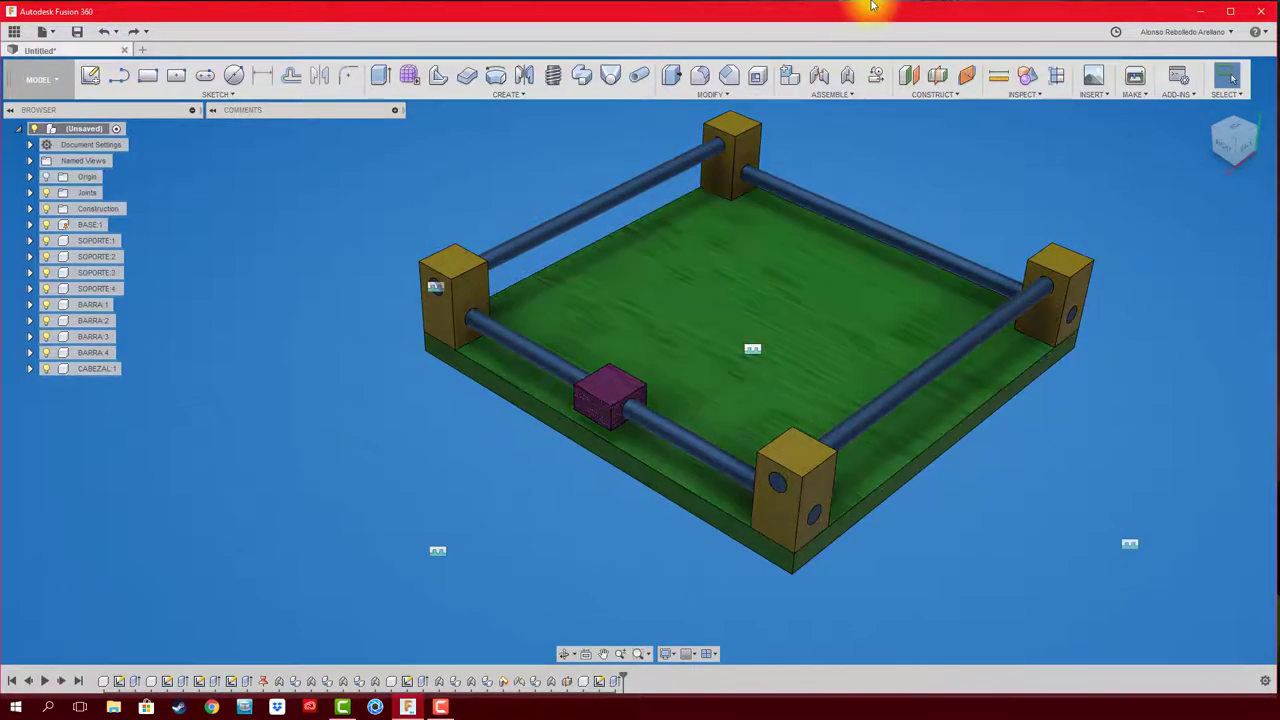
pyautogui.moveTo(847, 76)
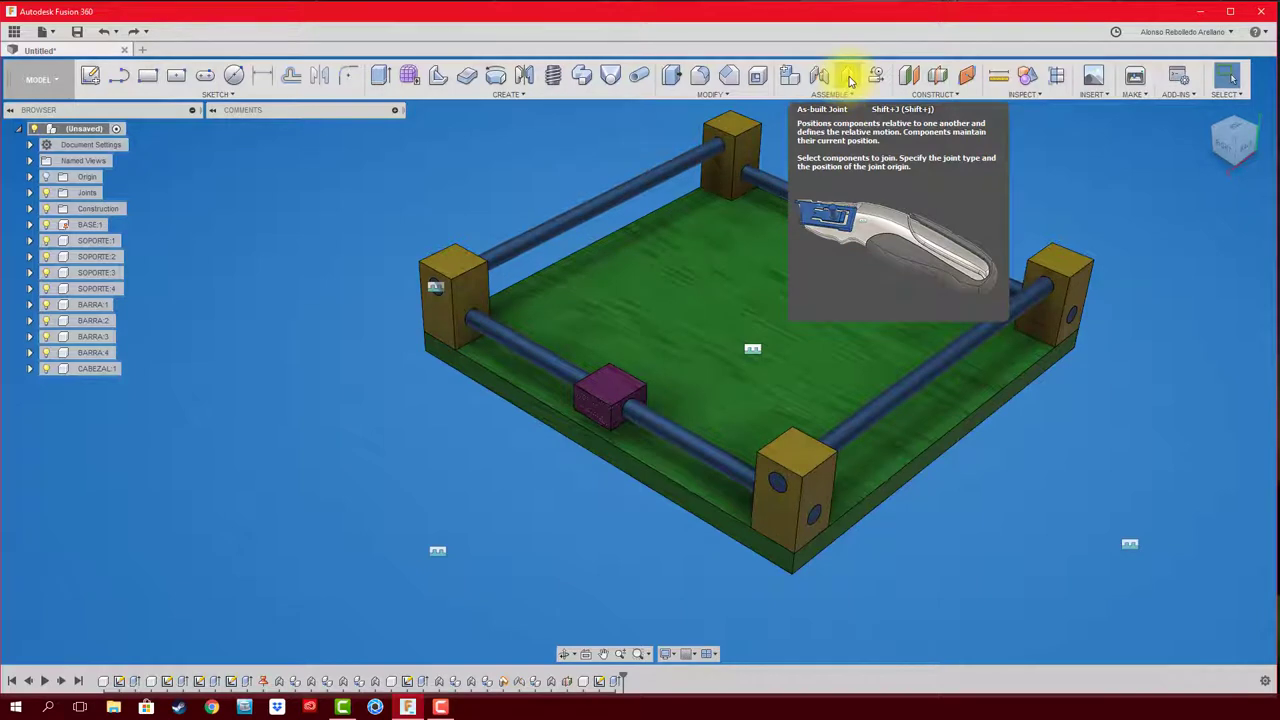
pyautogui.click(850, 80)
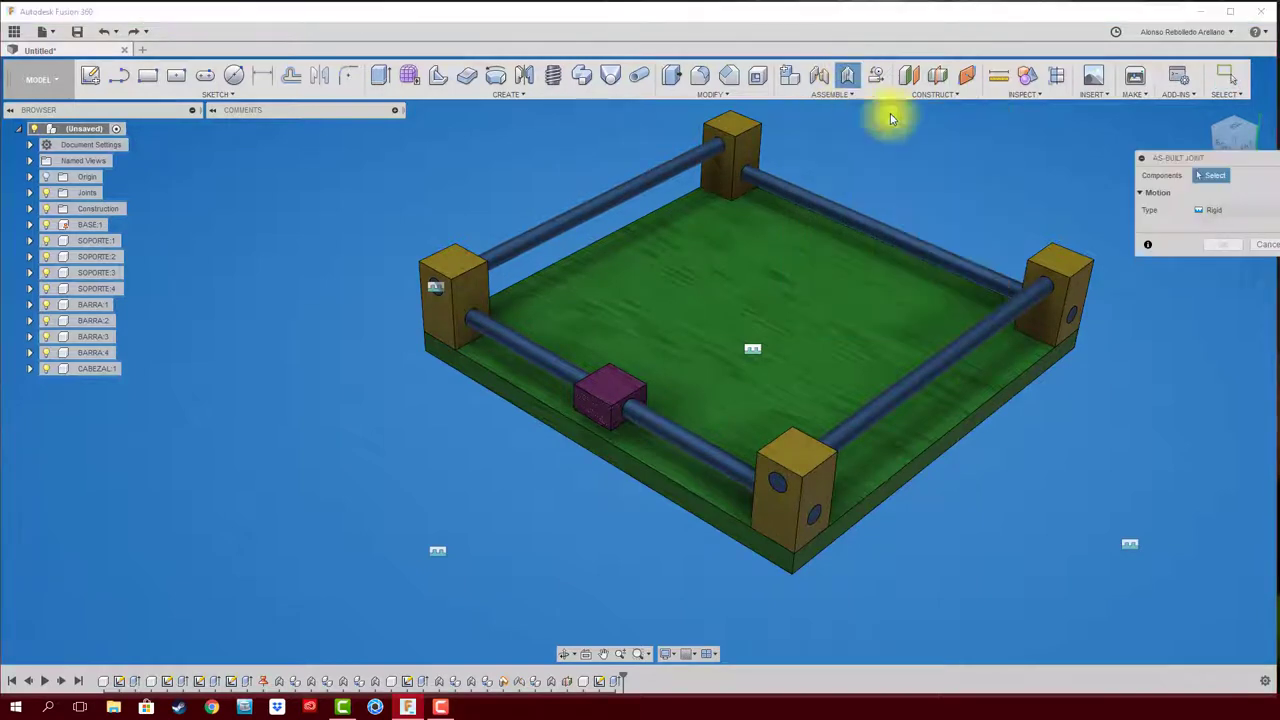
pyautogui.click(1238, 210)
pyautogui.click(1225, 262)
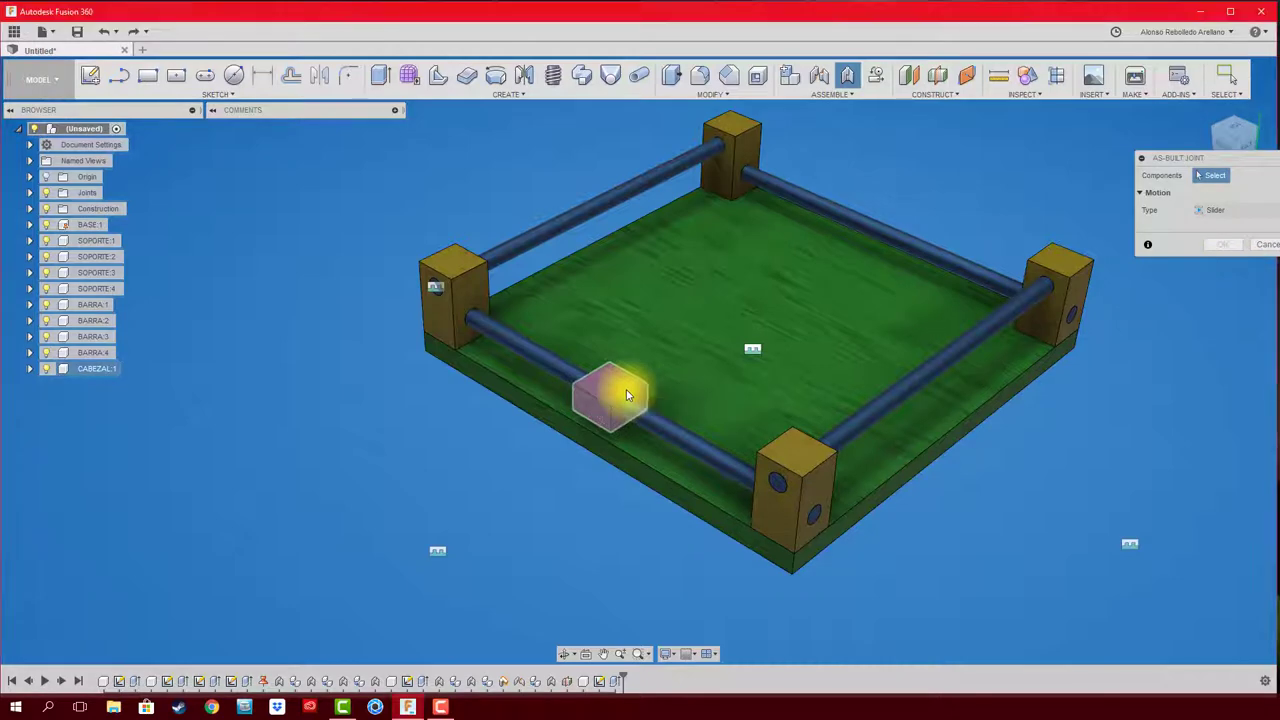
pyautogui.click(626, 392)
pyautogui.click(671, 429)
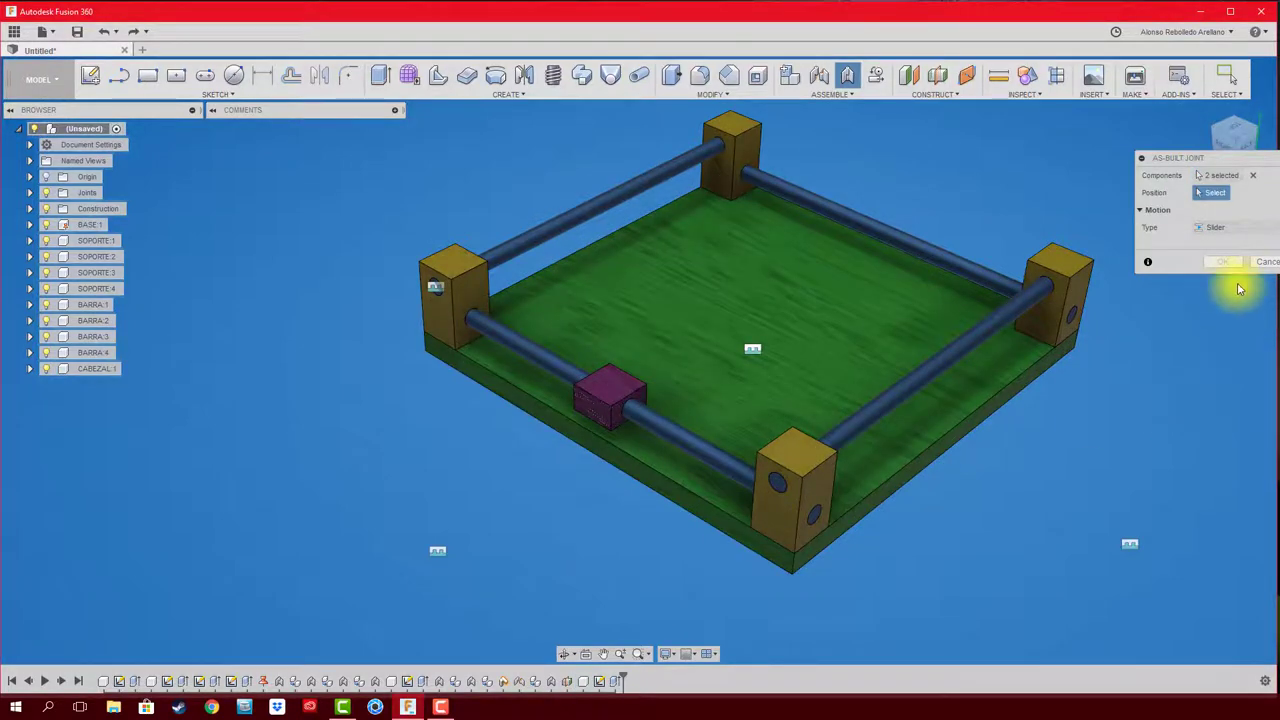
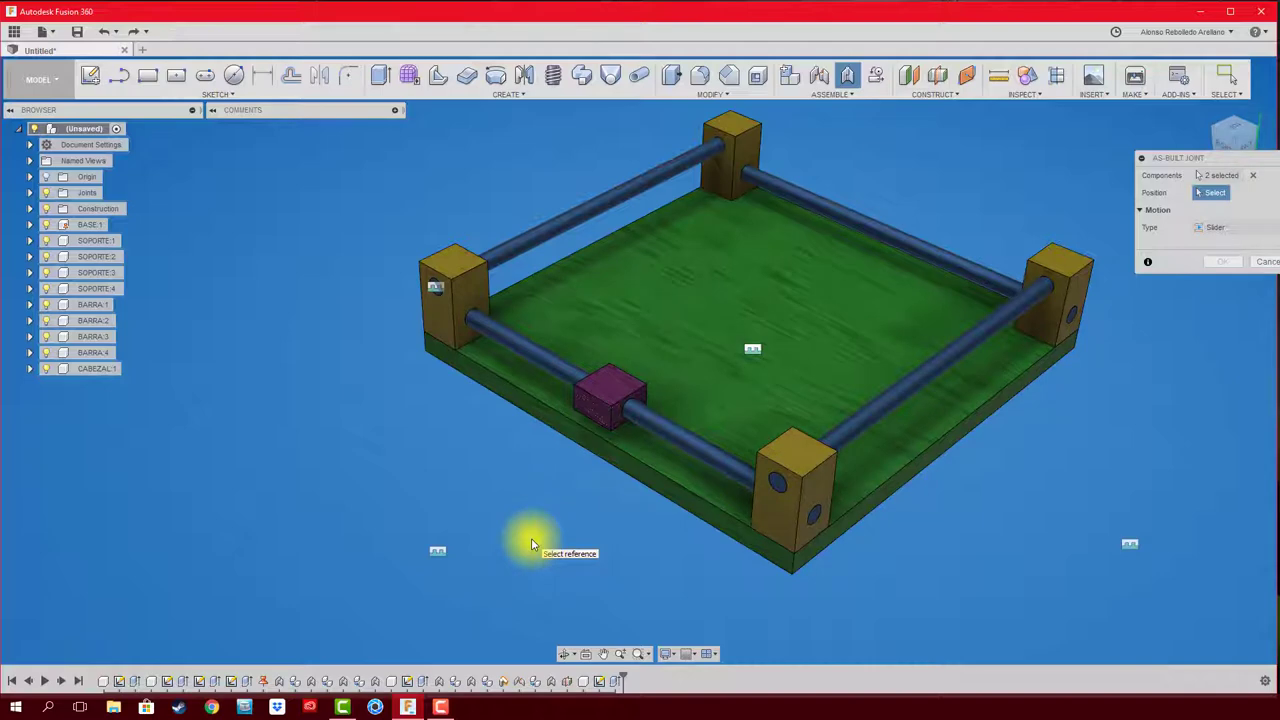
# Step: Select the rod as the as-built joint's position
pyautogui.moveTo(1262, 158); pyautogui.dragTo(1105, 120)
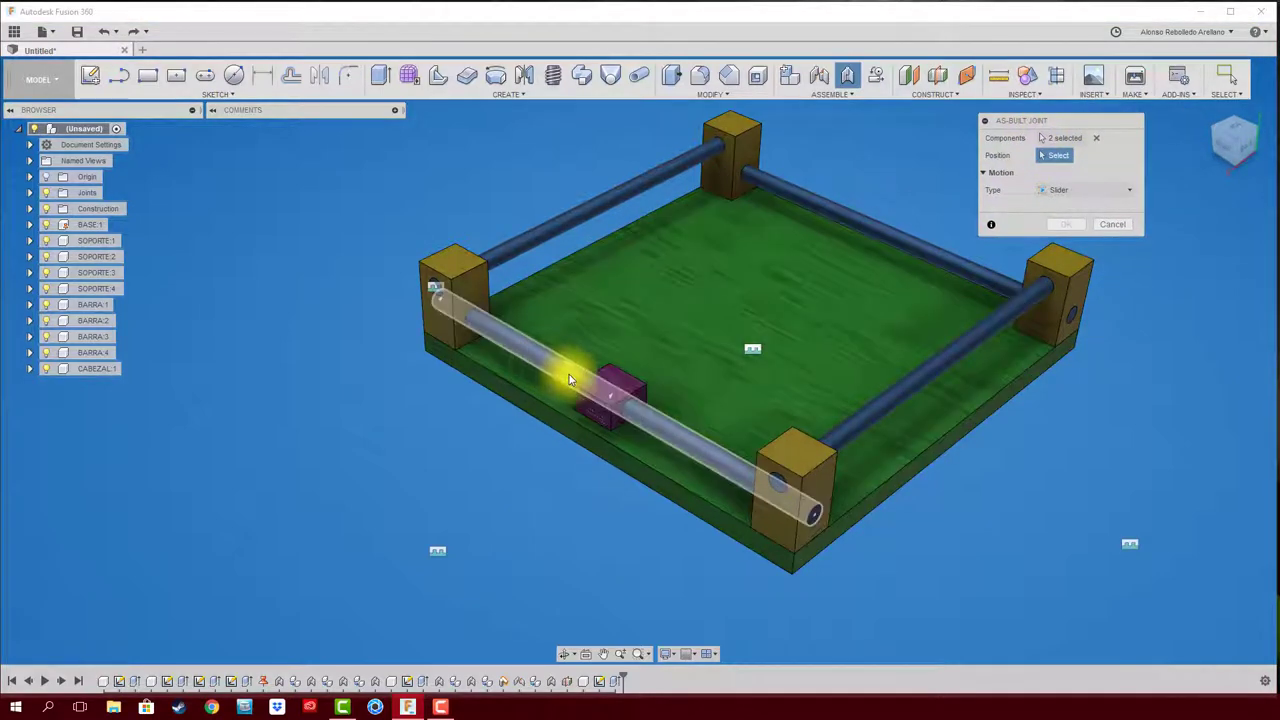
pyautogui.scroll(2, 651, 417)
pyautogui.scroll(2, 651, 417)
pyautogui.scroll(1, 620, 400)
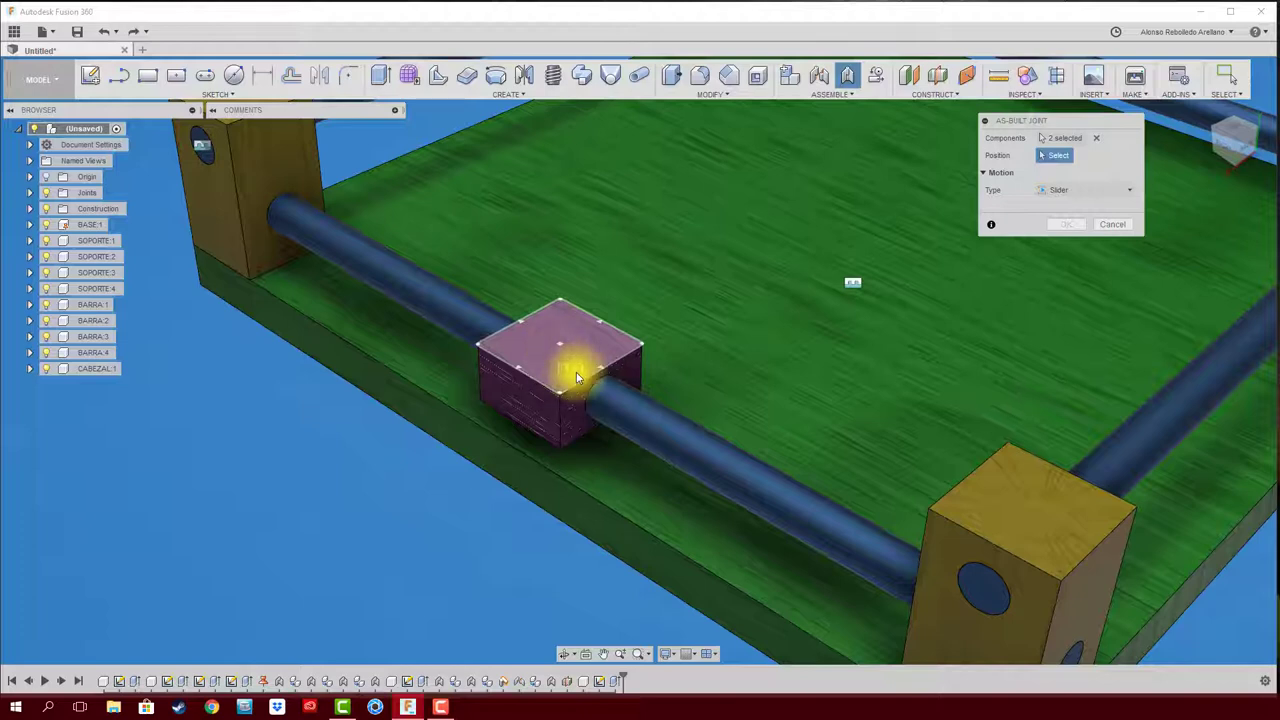
pyautogui.click(608, 418)
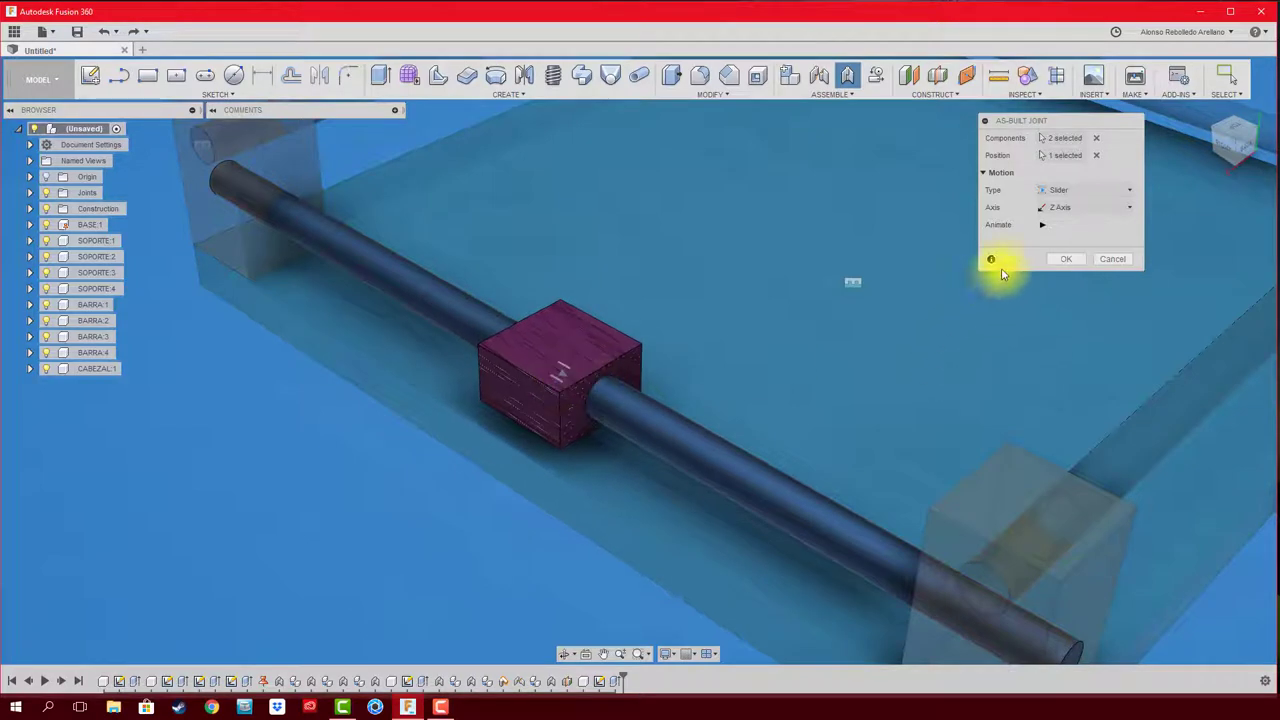
# Step: Try X and Y, then set the slider to the Z axis and confirm the joint
pyautogui.click(1042, 226)
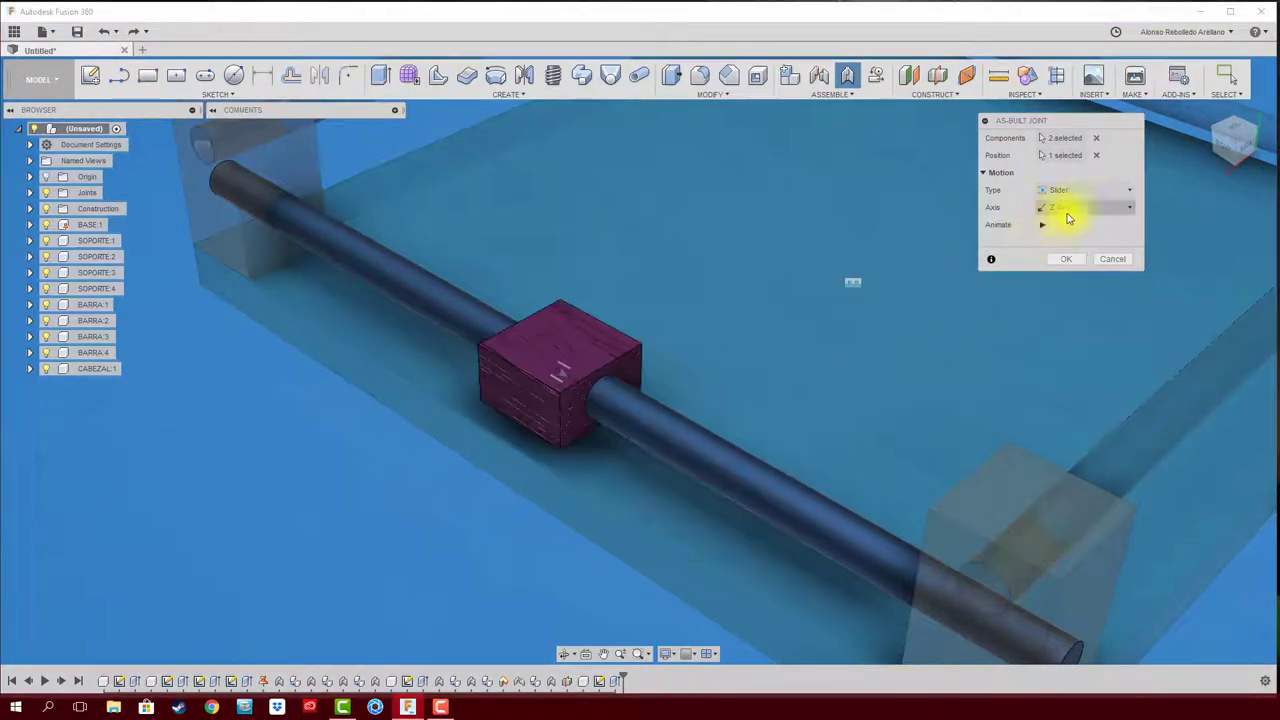
pyautogui.click(1078, 208)
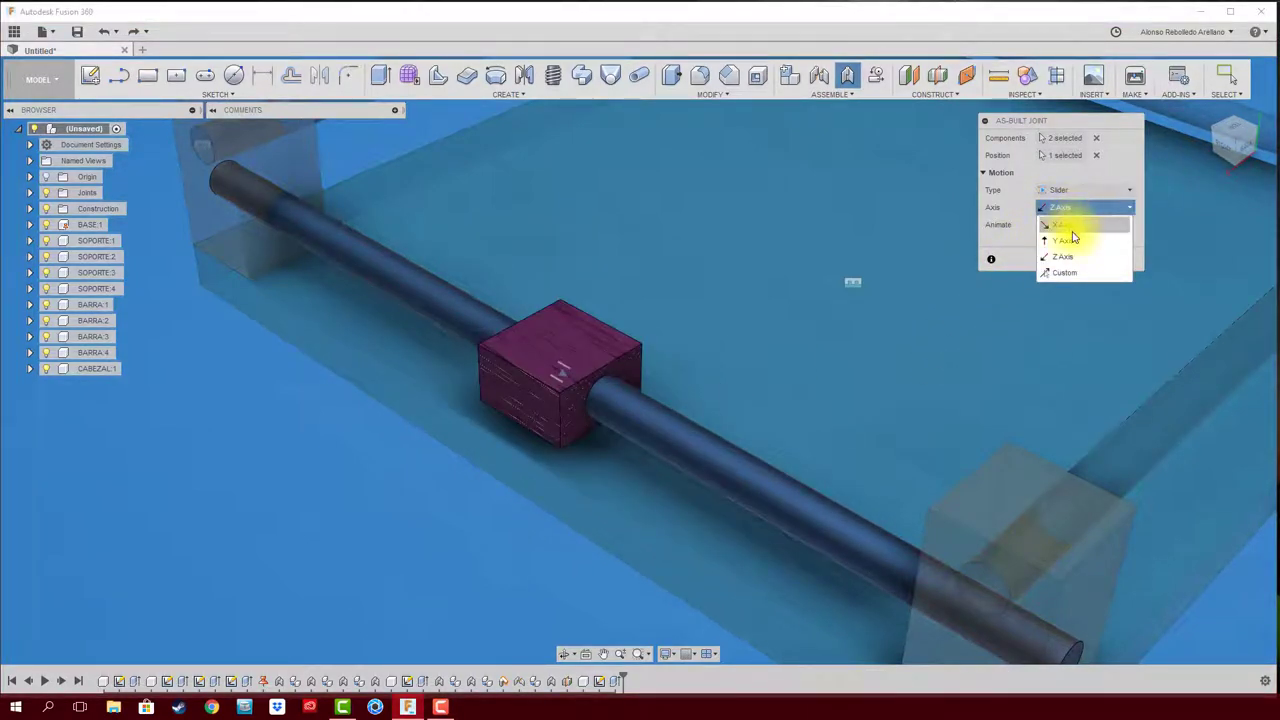
pyautogui.click(1068, 230)
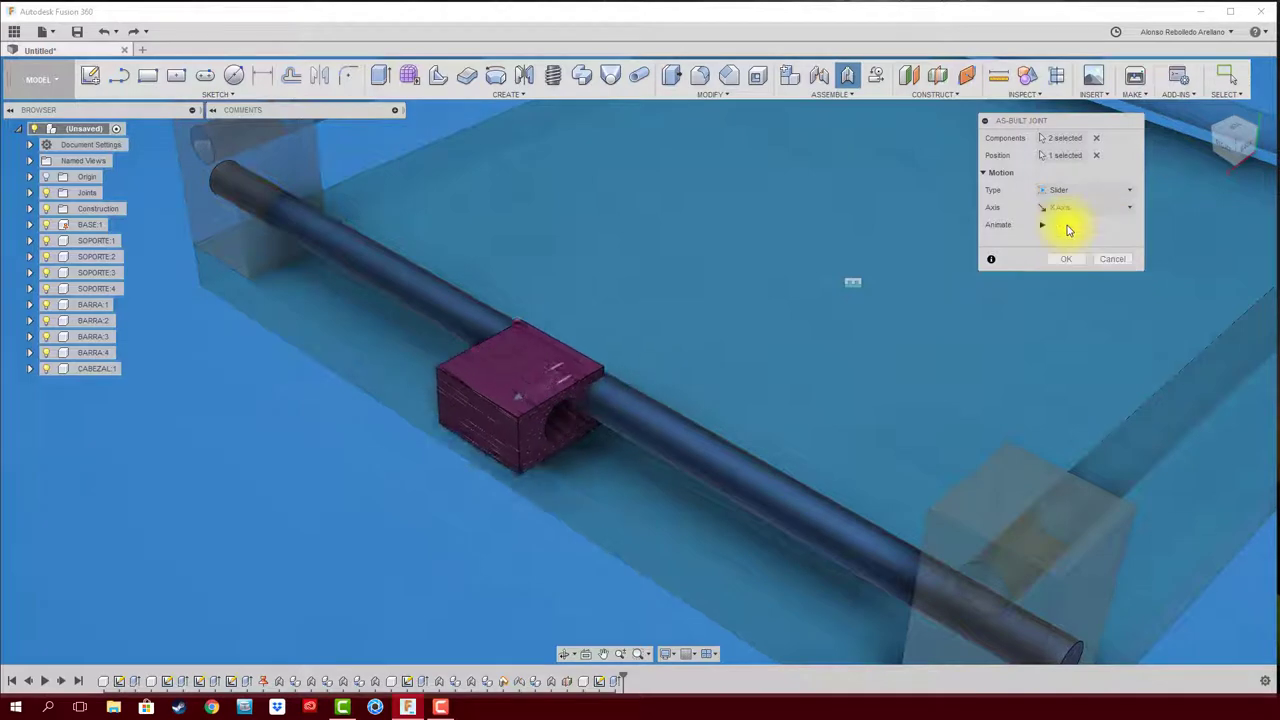
pyautogui.click(1090, 210)
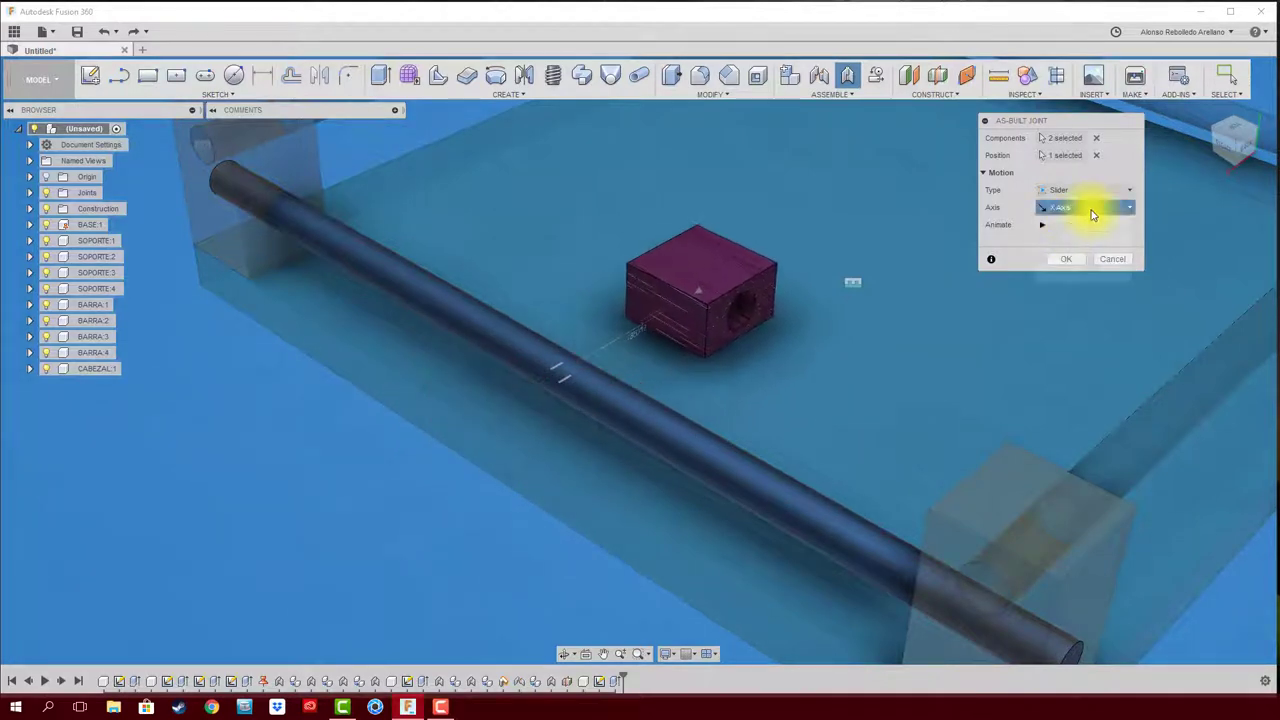
pyautogui.click(1076, 242)
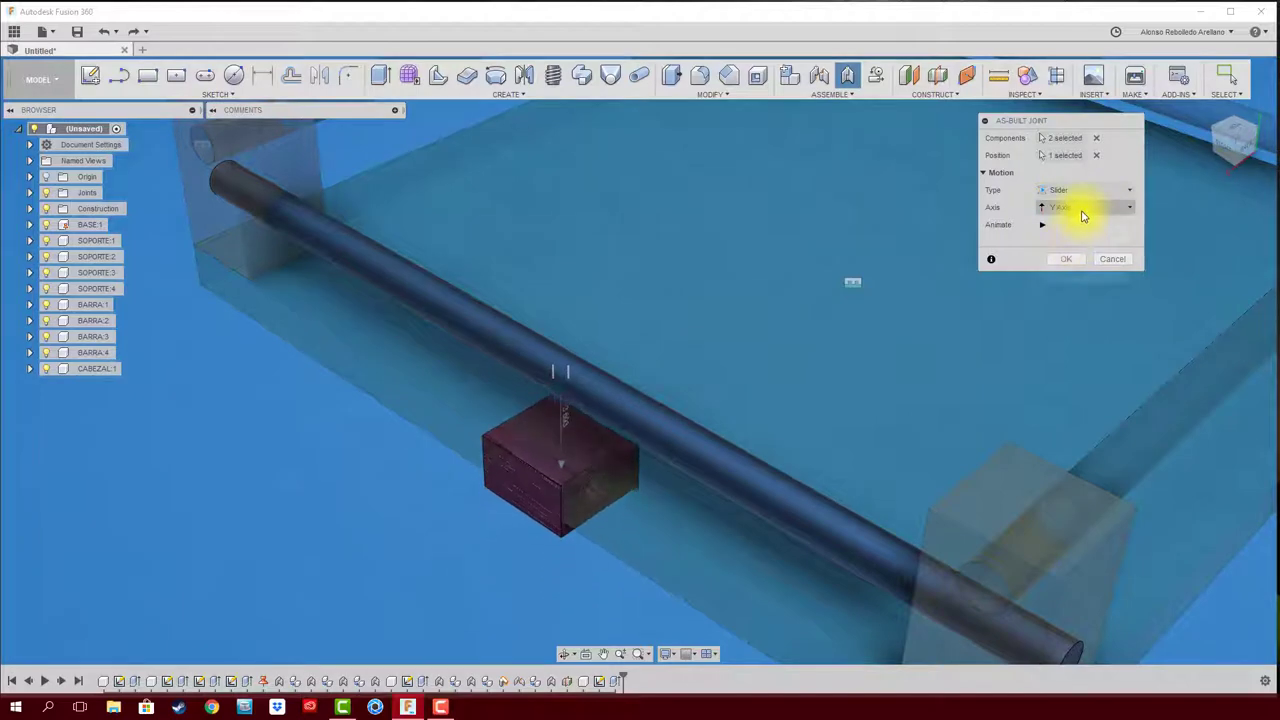
pyautogui.click(1086, 207)
pyautogui.click(1066, 254)
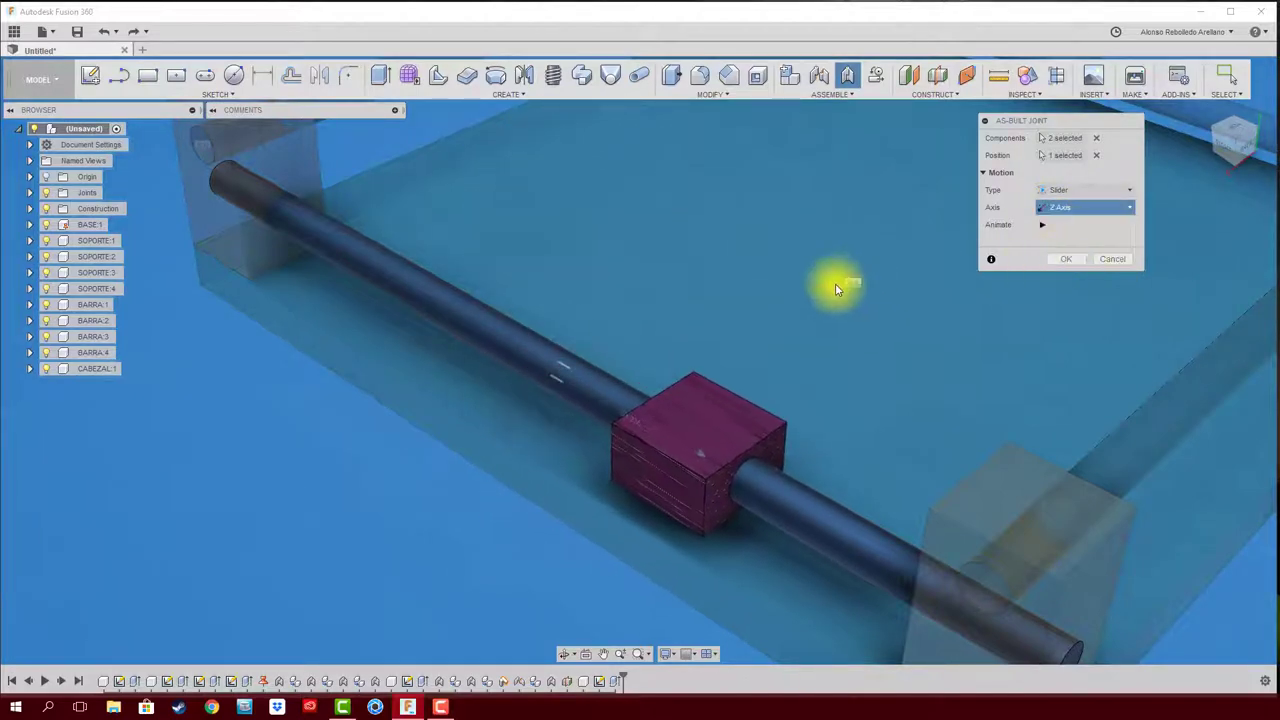
pyautogui.click(1066, 259)
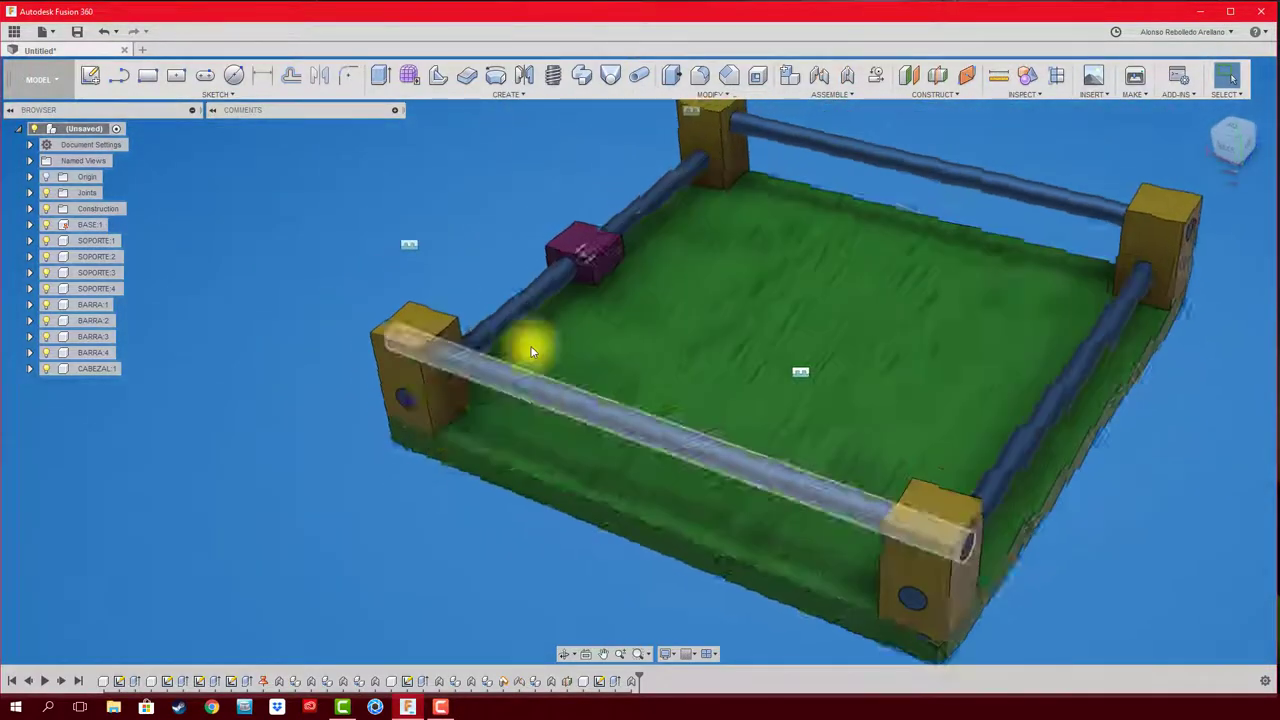
# Step: Test-slide CABEZAL:1 and revert, then paste a copy moved −180 mm in X onto the back bar
pyautogui.moveTo(637, 240); pyautogui.dragTo(561, 291)
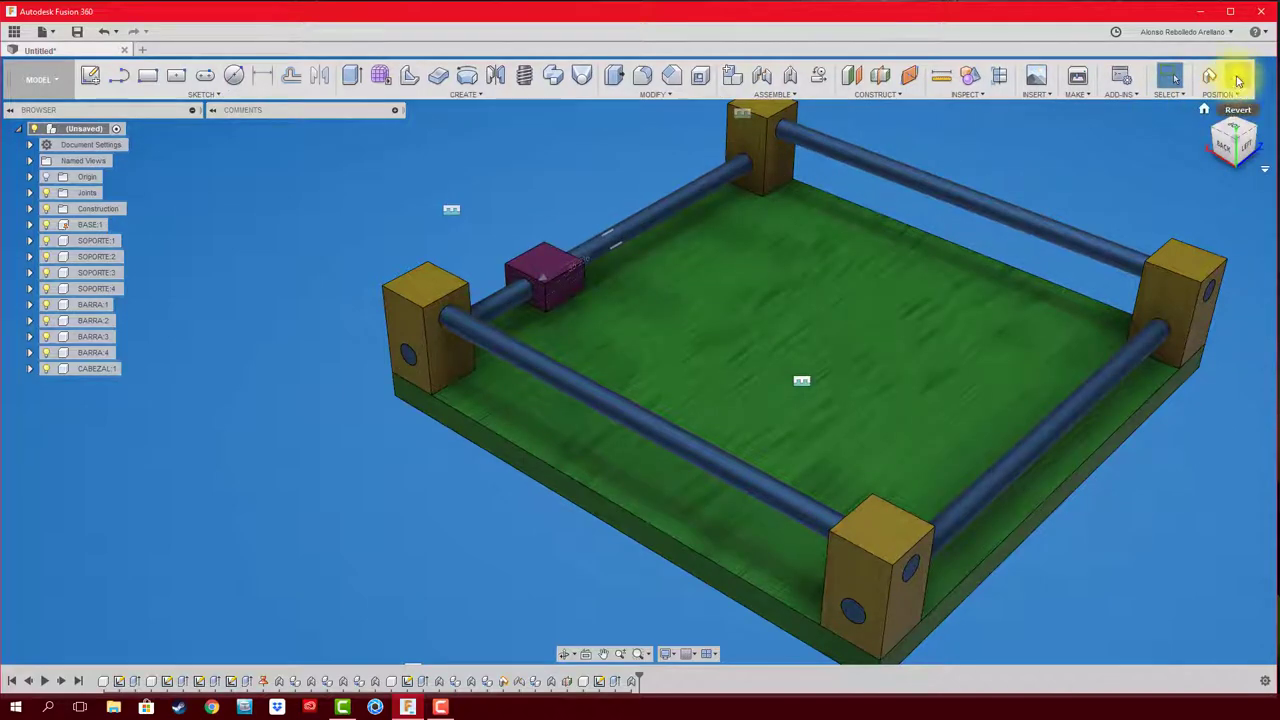
pyautogui.click(1237, 77)
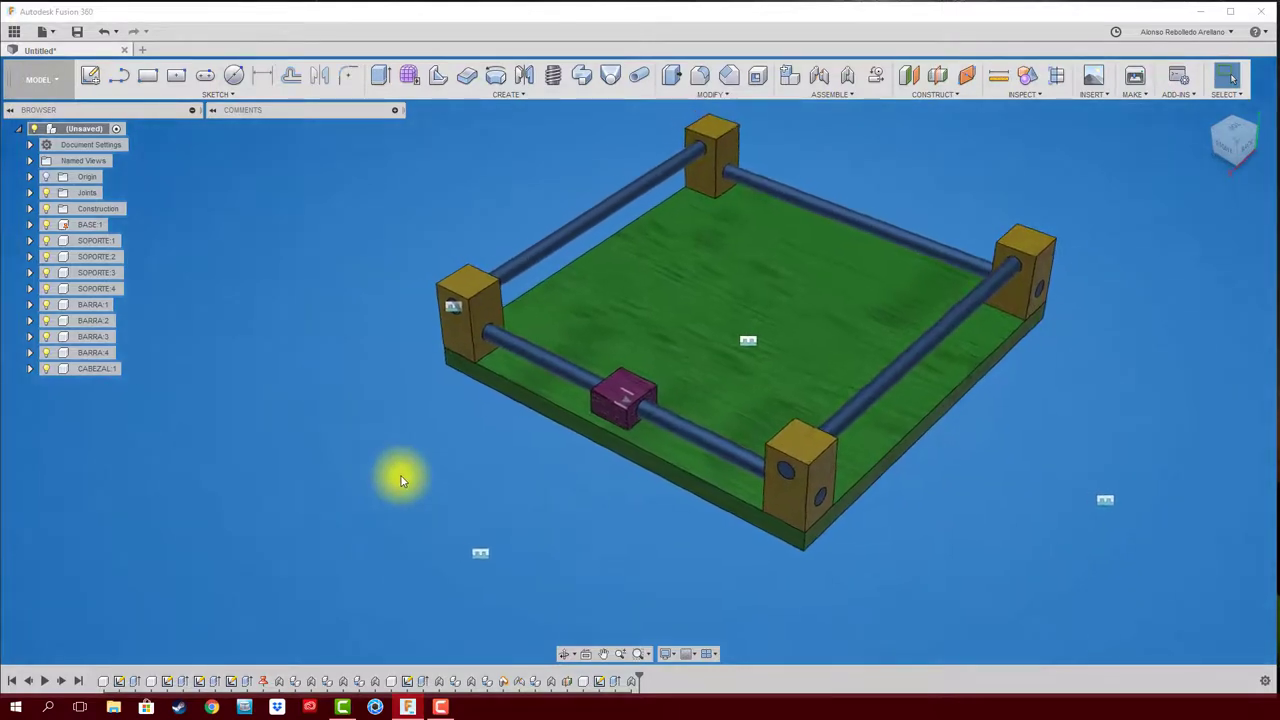
pyautogui.click(102, 369)
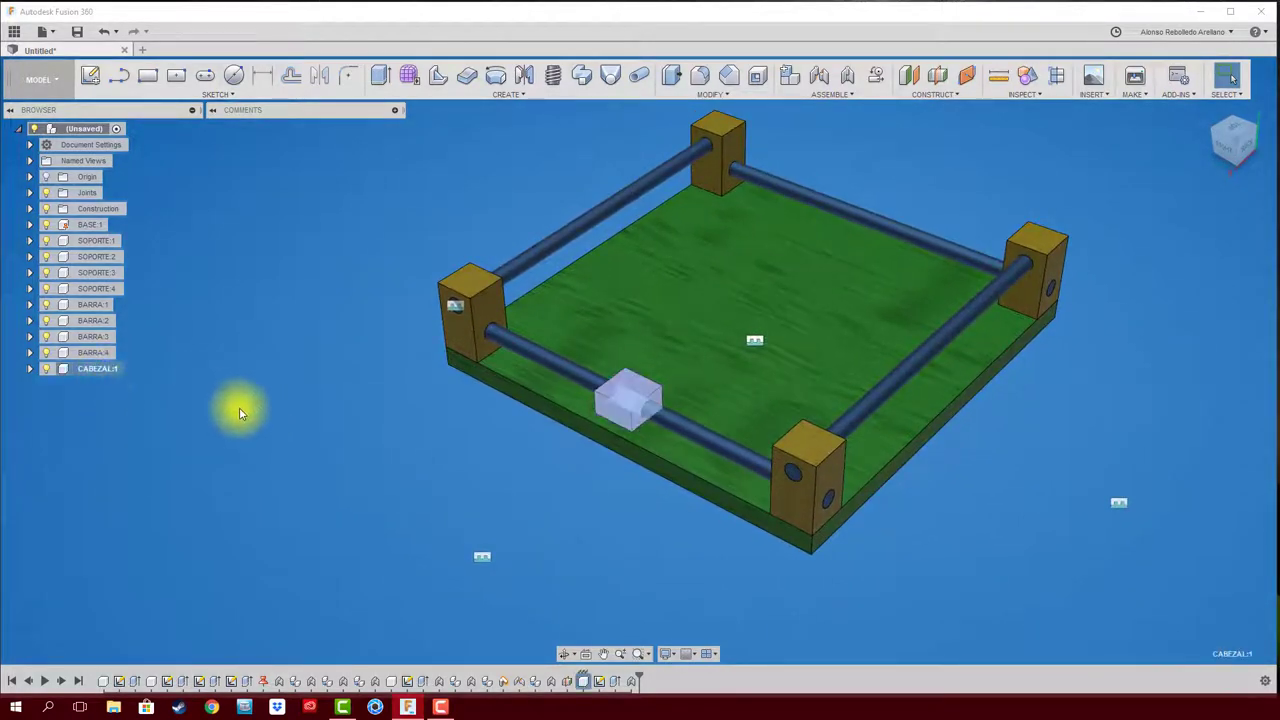
pyautogui.hotkey('ctrl', 'v')
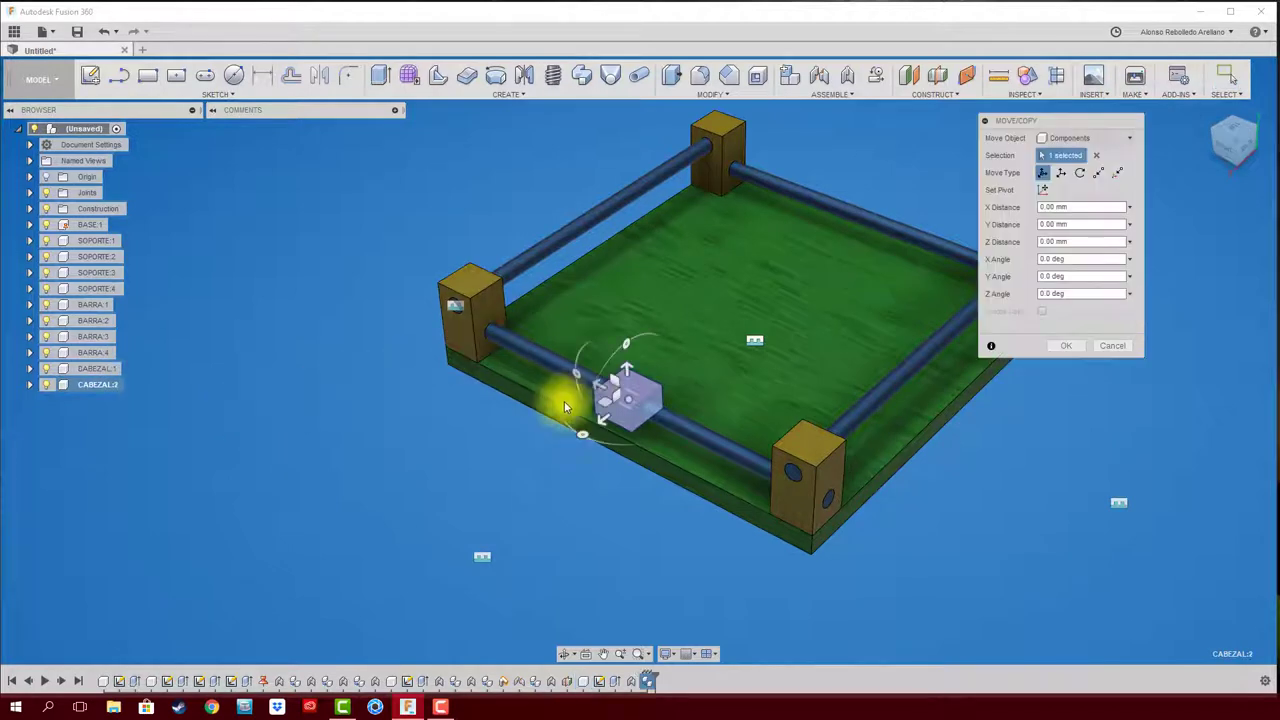
pyautogui.moveTo(605, 420); pyautogui.dragTo(835, 224)
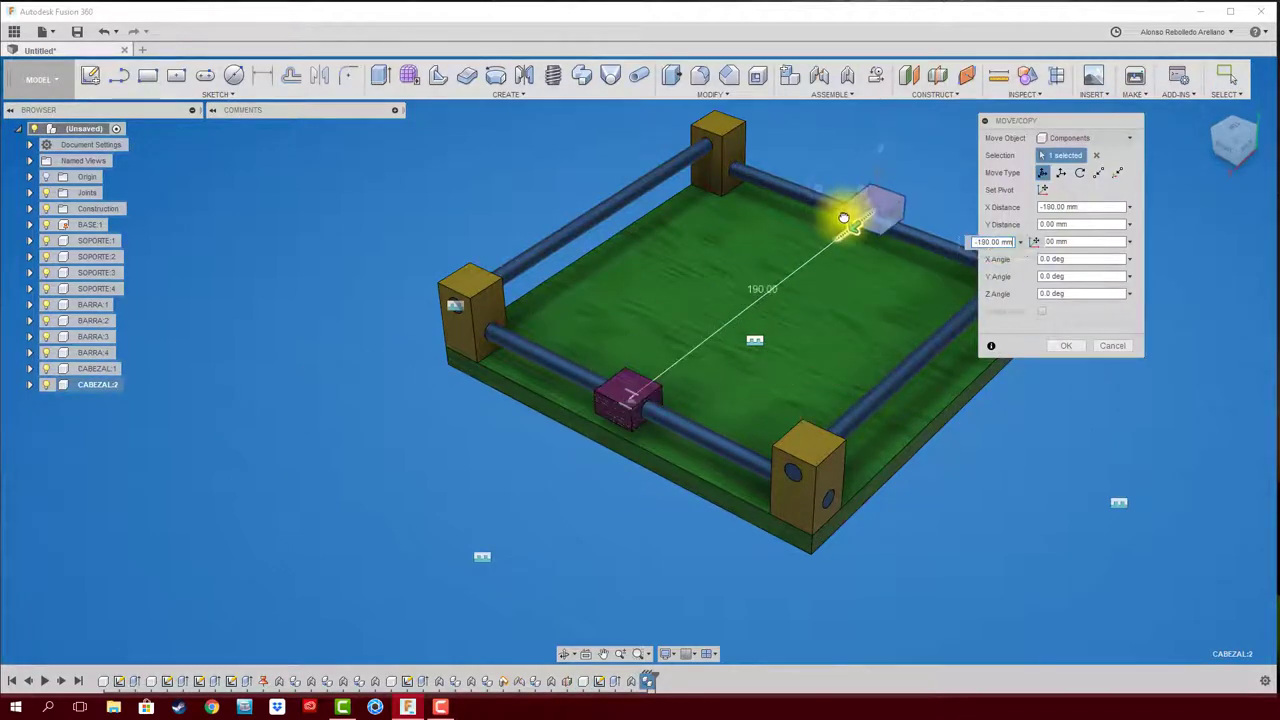
pyautogui.moveTo(929, 277)
pyautogui.keyDown('shift'); pyautogui.mouseDown(button='middle')
pyautogui.moveTo(1034, 343)
pyautogui.moveTo(1006, 297)
pyautogui.moveTo(952, 321)
pyautogui.moveTo(893, 389)
pyautogui.moveTo(907, 427)
pyautogui.mouseUp(button='middle'); pyautogui.keyUp('shift')
pyautogui.click(1064, 347)
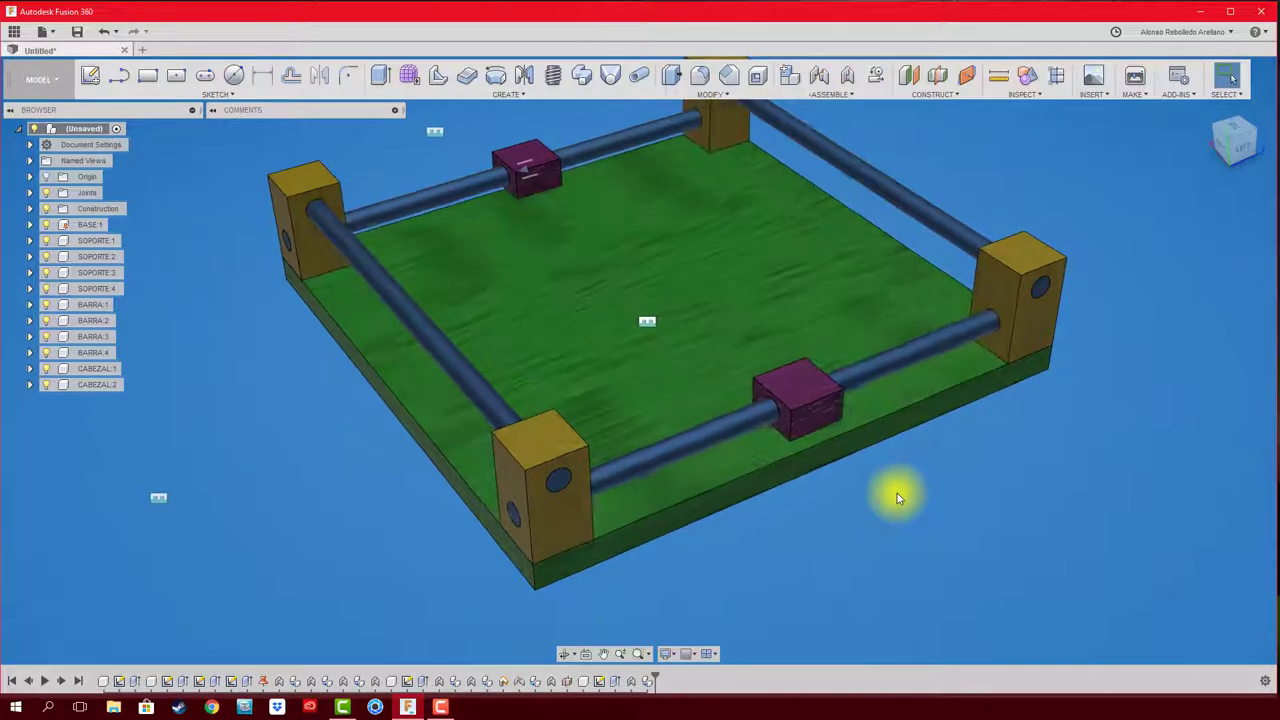
pyautogui.keyDown('shift'); pyautogui.moveTo(897, 493); pyautogui.dragTo(840, 127, button='middle'); pyautogui.keyUp('shift')
# Step: Join CABEZAL:2 to its bar with a Z-axis as-built slider, positioned on the bar
pyautogui.click(843, 79)
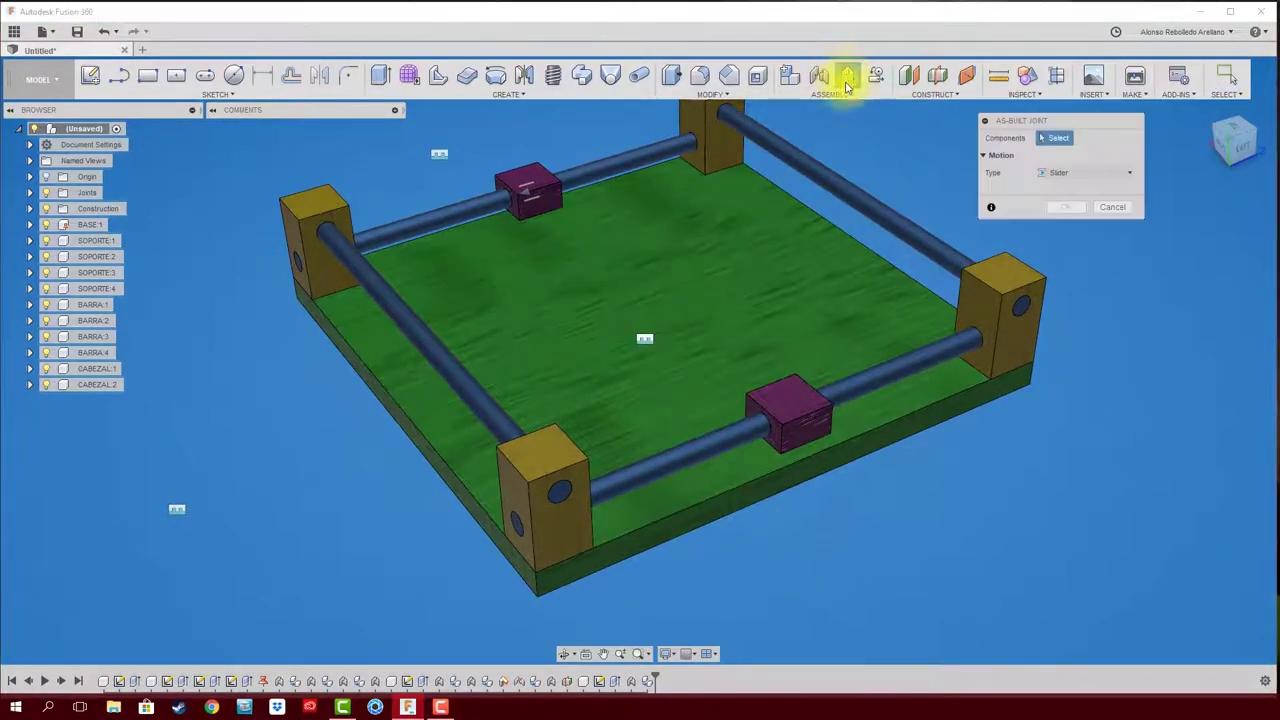
pyautogui.click(812, 410)
pyautogui.click(858, 389)
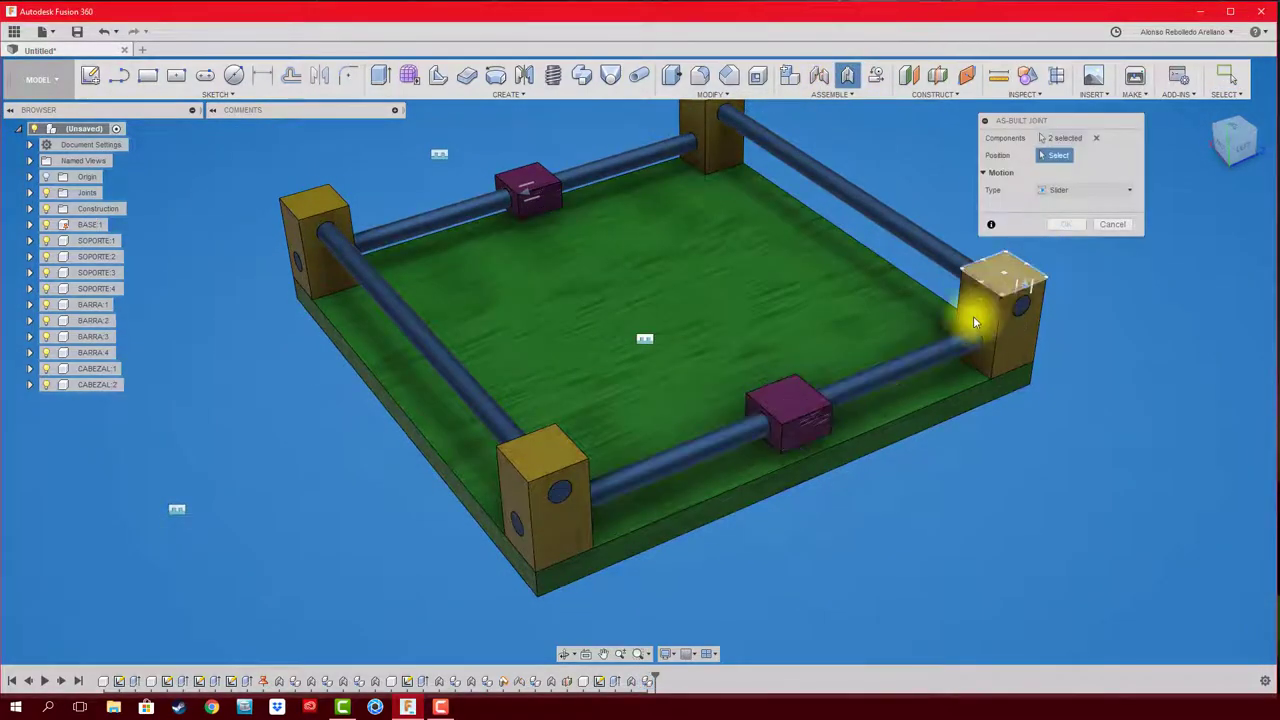
pyautogui.click(846, 397)
pyautogui.click(817, 404)
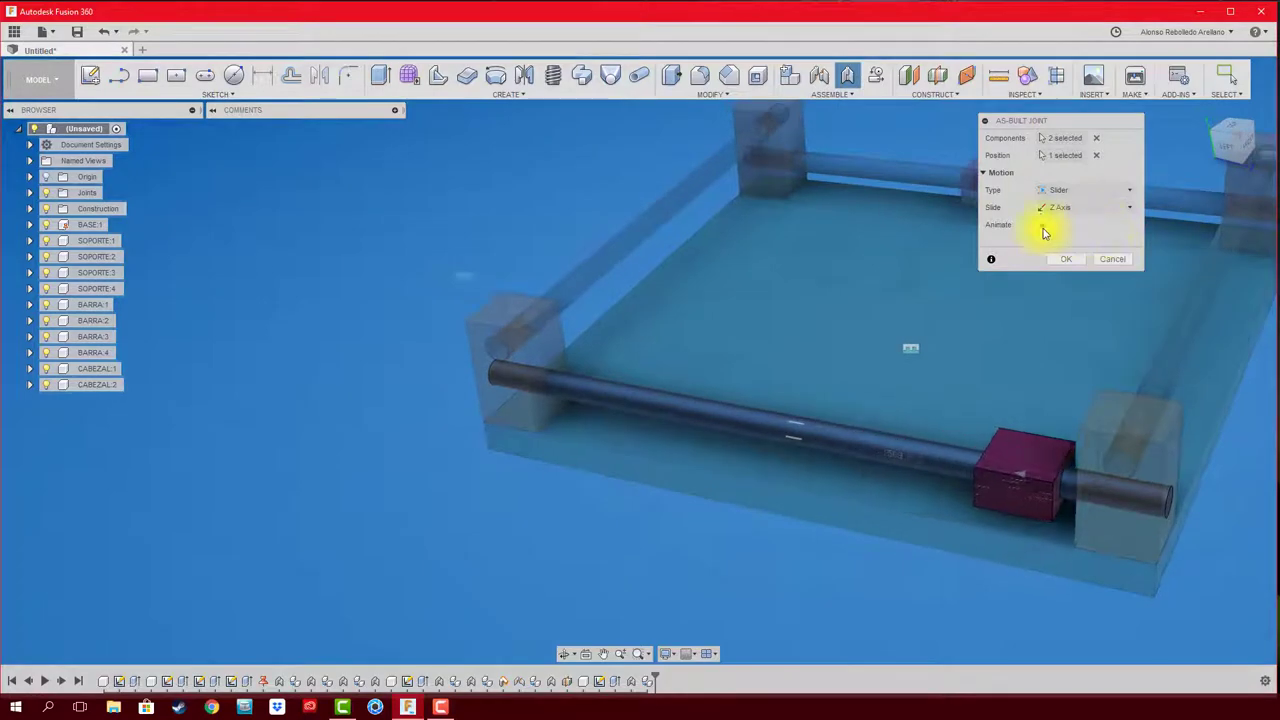
pyautogui.click(1062, 259)
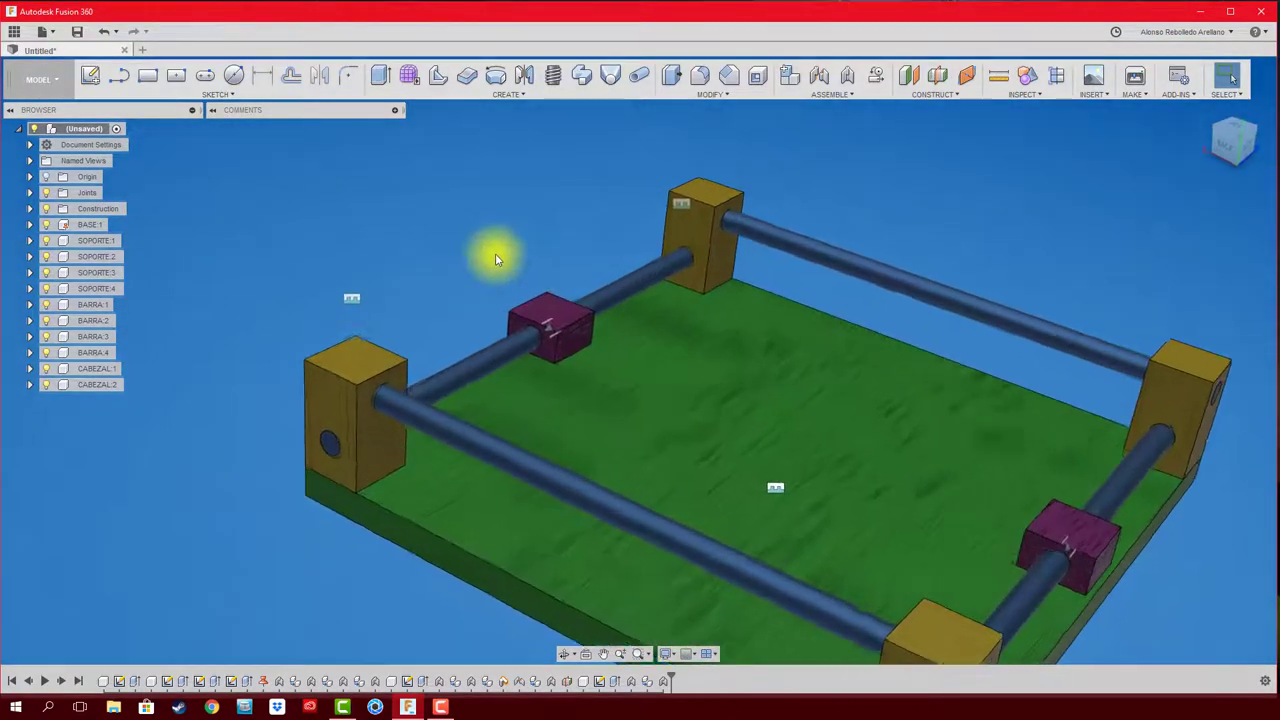
pyautogui.scroll(5, 495, 256)
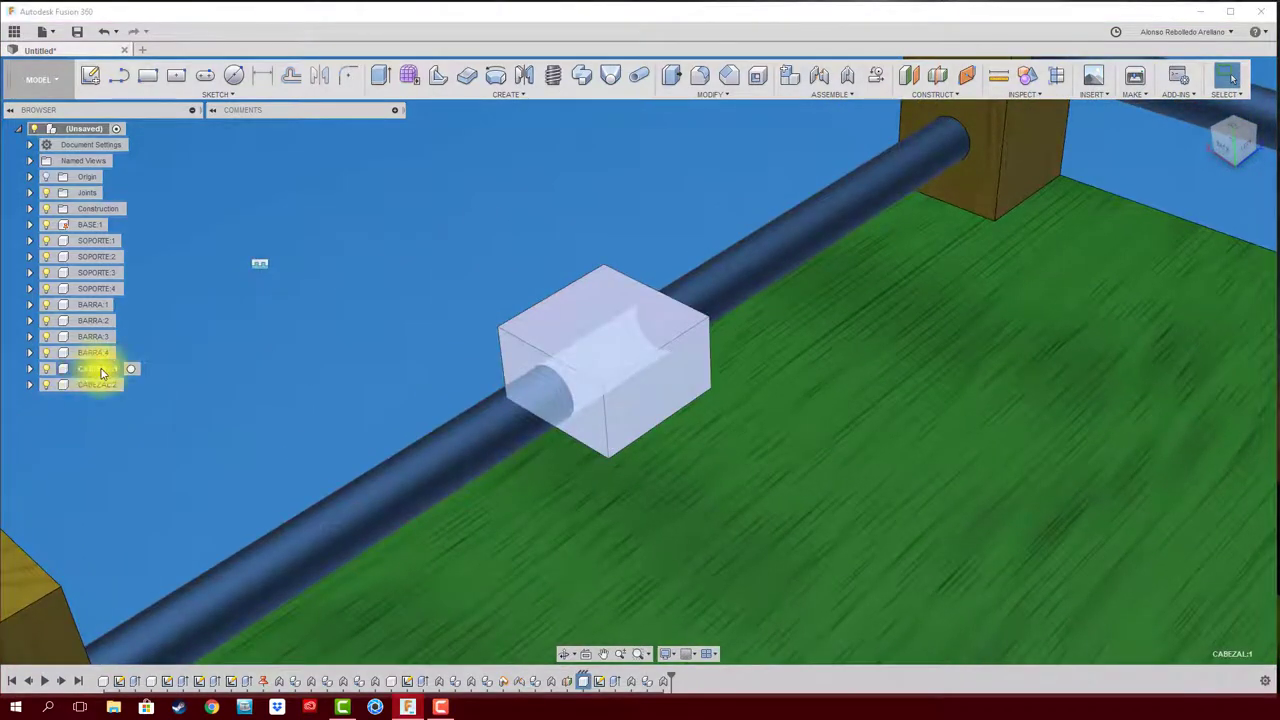
# Step: Activate CABEZAL:1 and sketch a center-diameter circle on its side face
pyautogui.click(130, 368)
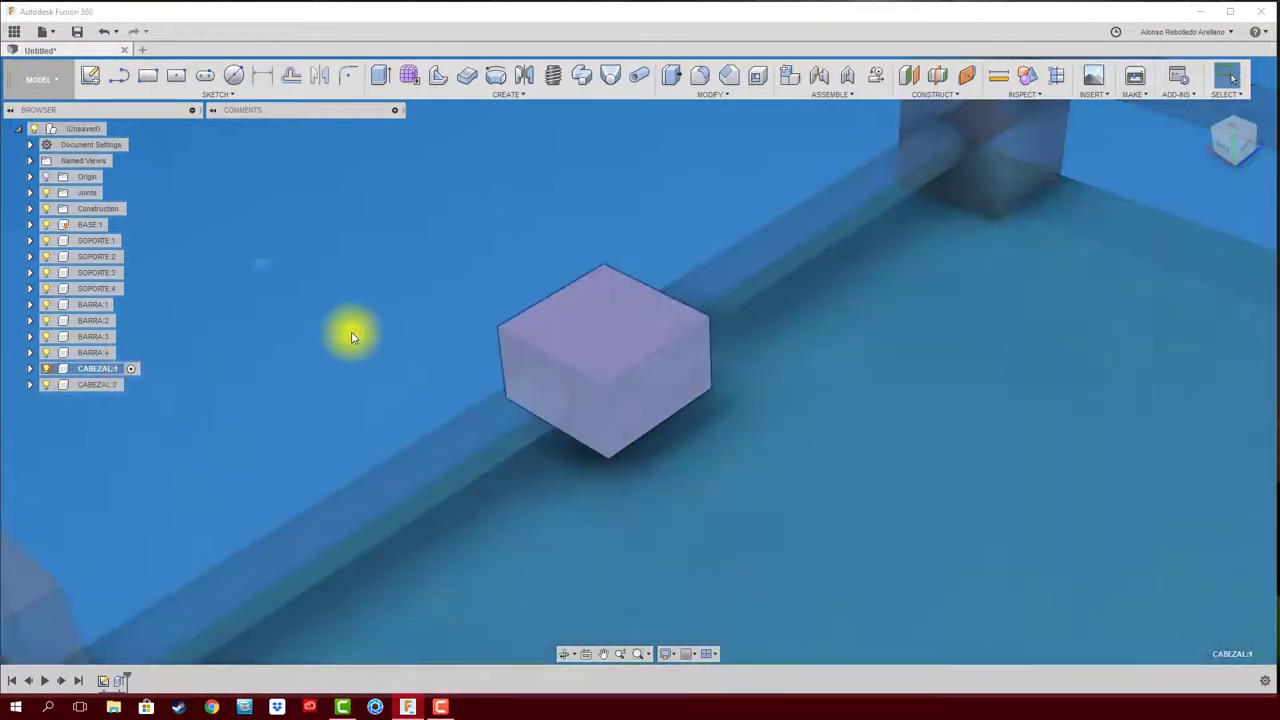
pyautogui.click(233, 75)
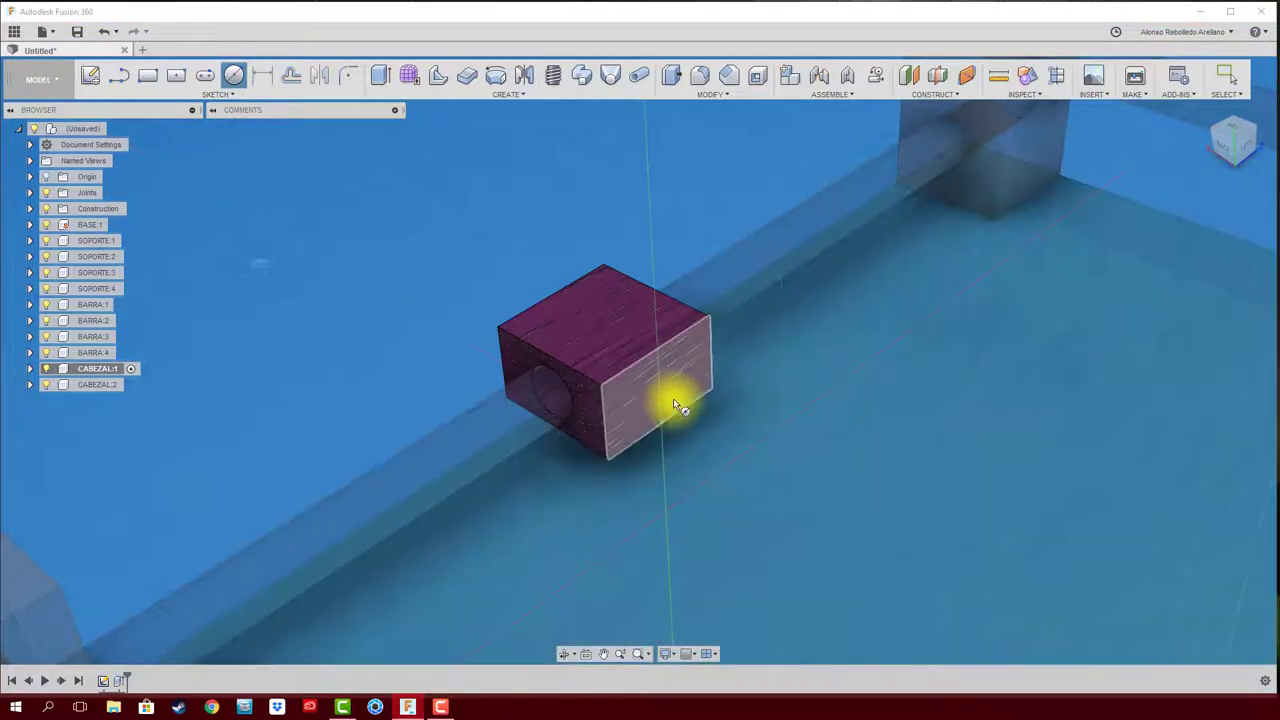
pyautogui.click(675, 405)
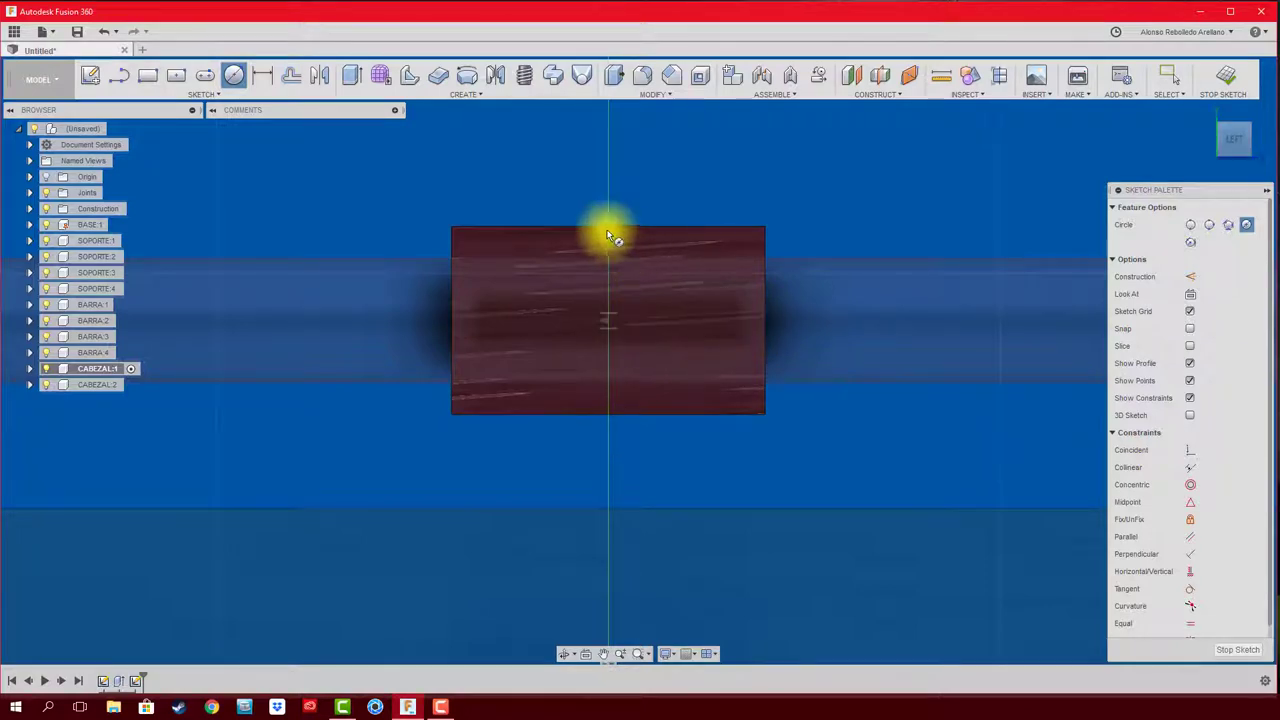
pyautogui.click(607, 323)
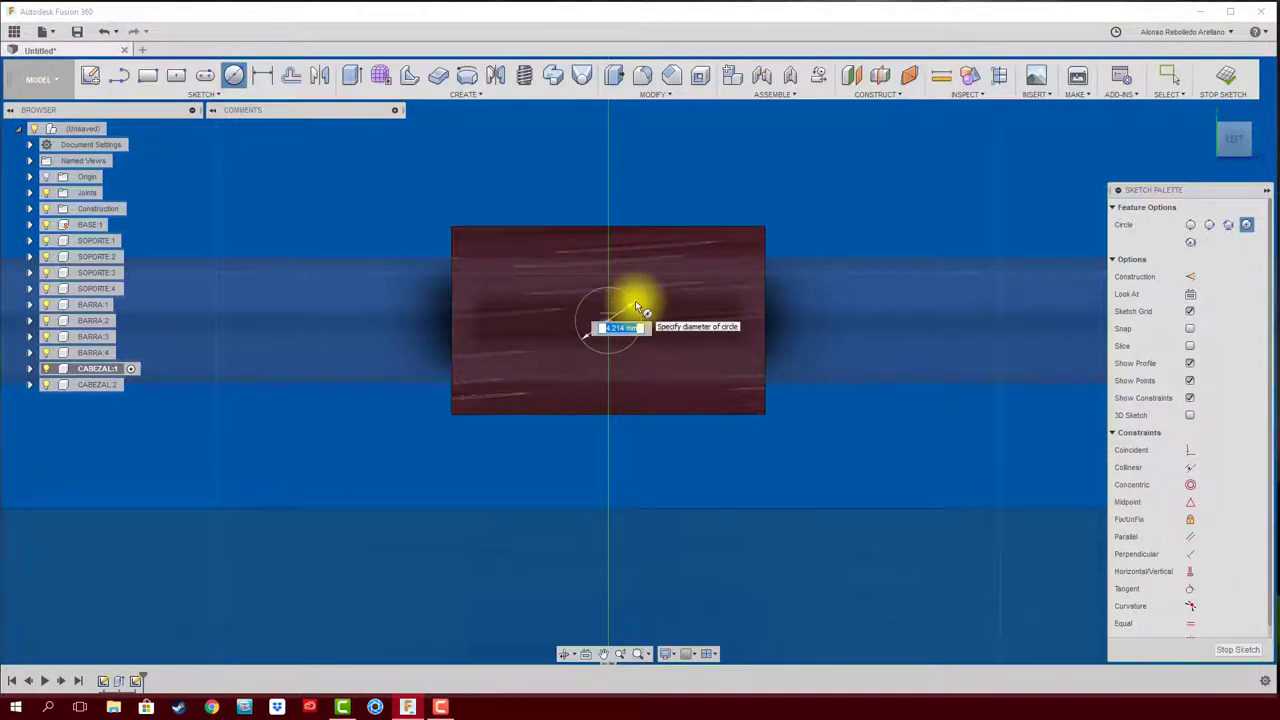
pyautogui.write('4')
pyautogui.press('Return')
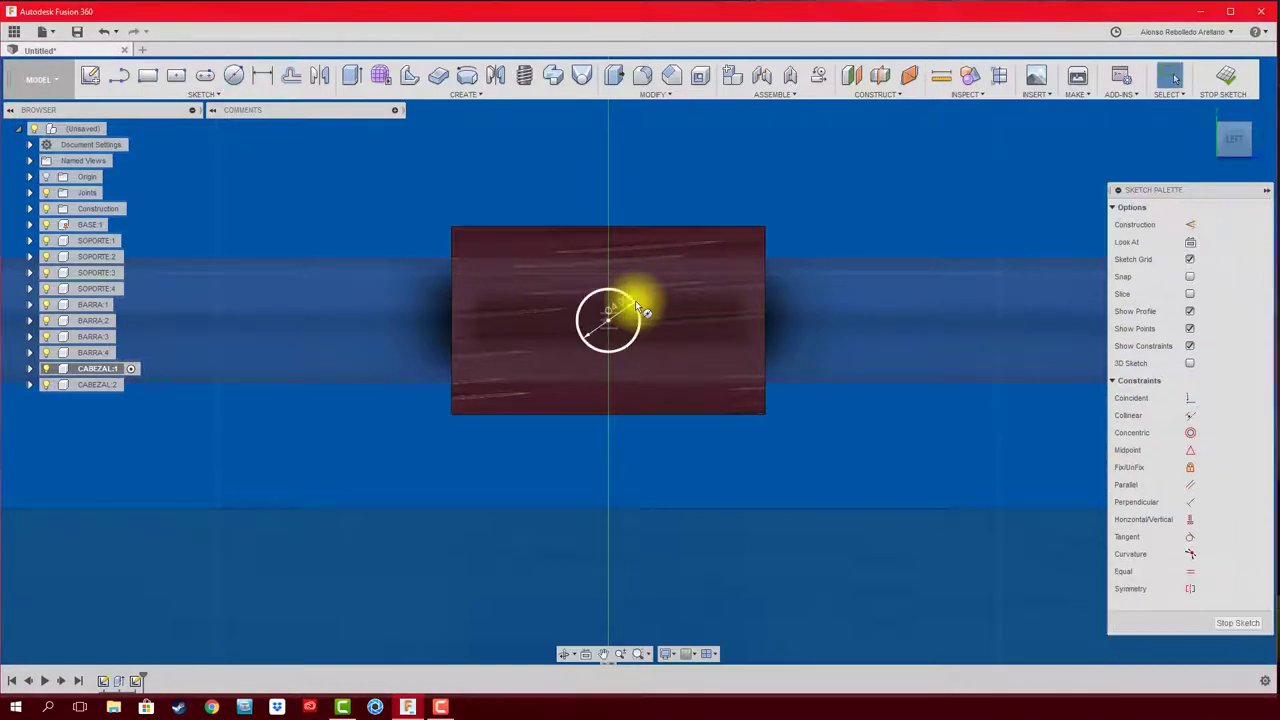
pyautogui.moveTo(748, 270)
pyautogui.keyDown('shift'); pyautogui.mouseDown(button='middle')
pyautogui.moveTo(675, 278)
pyautogui.moveTo(478, 393)
pyautogui.moveTo(693, 366)
pyautogui.mouseUp(button='middle'); pyautogui.keyUp('shift')
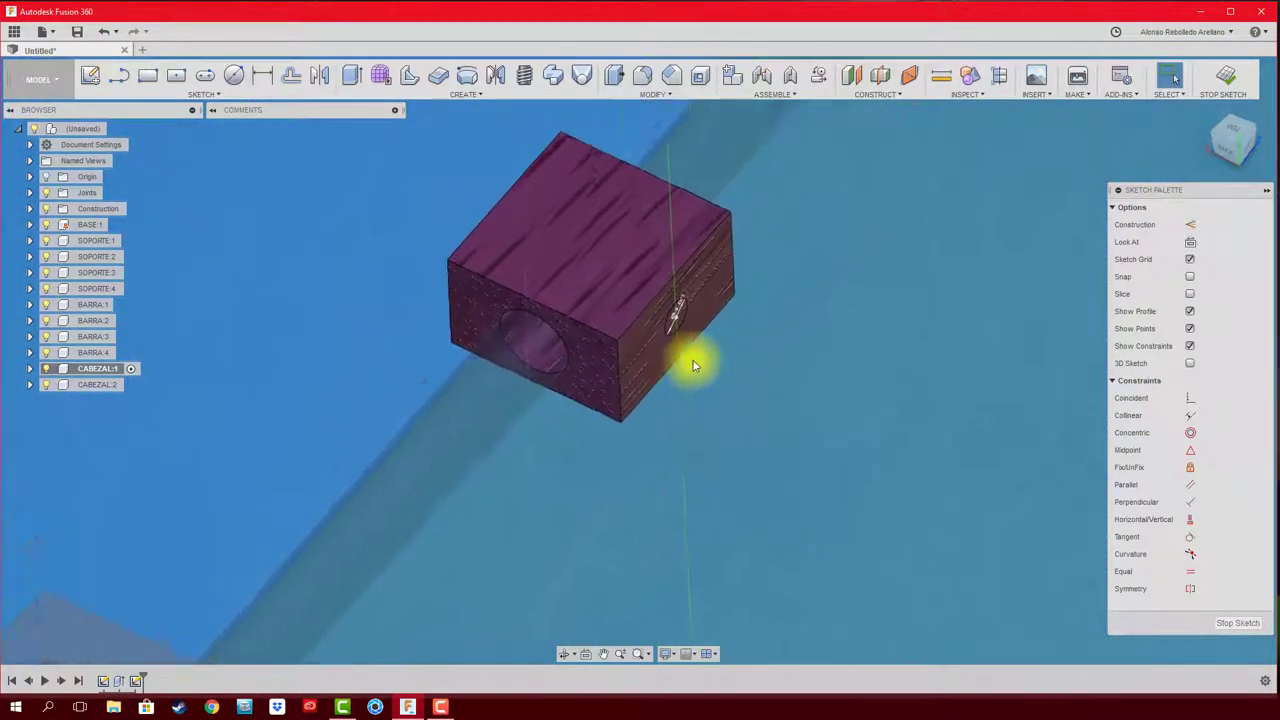
pyautogui.scroll(5, 693, 366)
# Step: Extrude the circle as a 2 mm deep cut into the head
pyautogui.press('e')
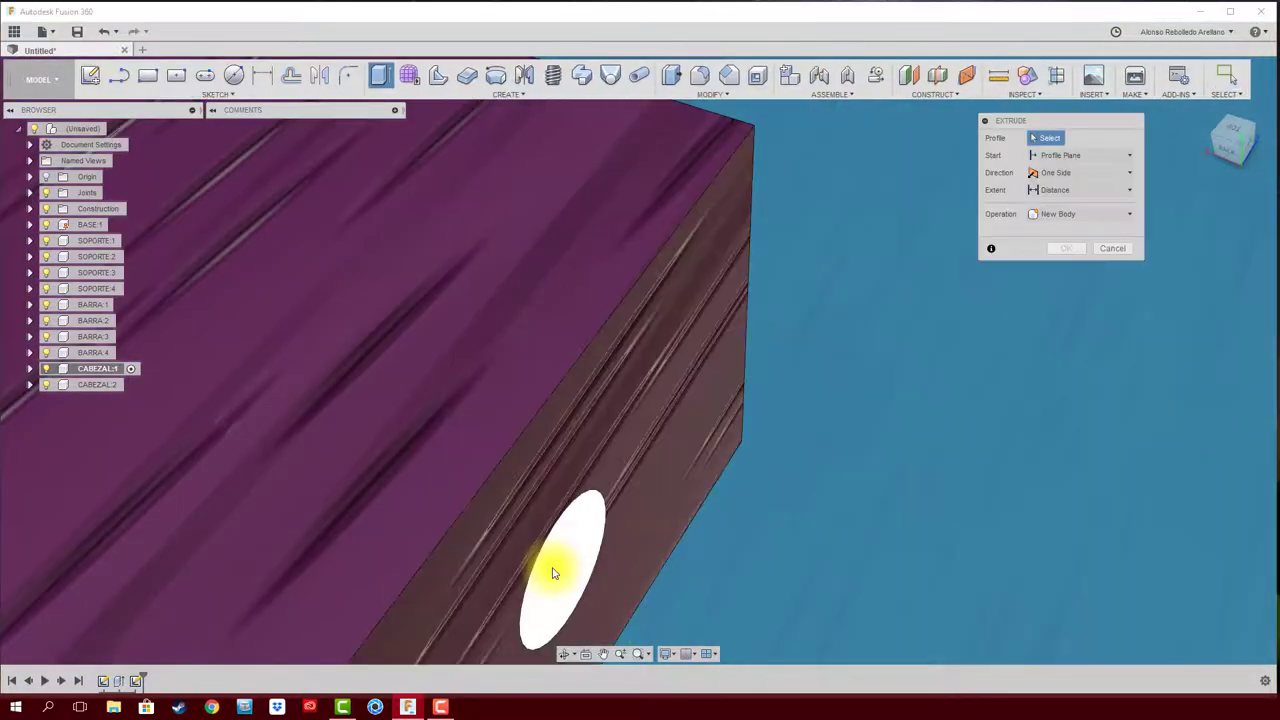
pyautogui.click(553, 571)
pyautogui.moveTo(492, 539)
pyautogui.keyDown('shift'); pyautogui.mouseDown(button='middle')
pyautogui.moveTo(686, 486)
pyautogui.moveTo(1000, 340)
pyautogui.mouseUp(button='middle'); pyautogui.keyUp('shift')
pyautogui.scroll(-5, 711, 459)
pyautogui.scroll(3, 711, 459)
pyautogui.scroll(2, 716, 460)
pyautogui.click(1066, 300)
pyautogui.scroll(-2, 417, 259)
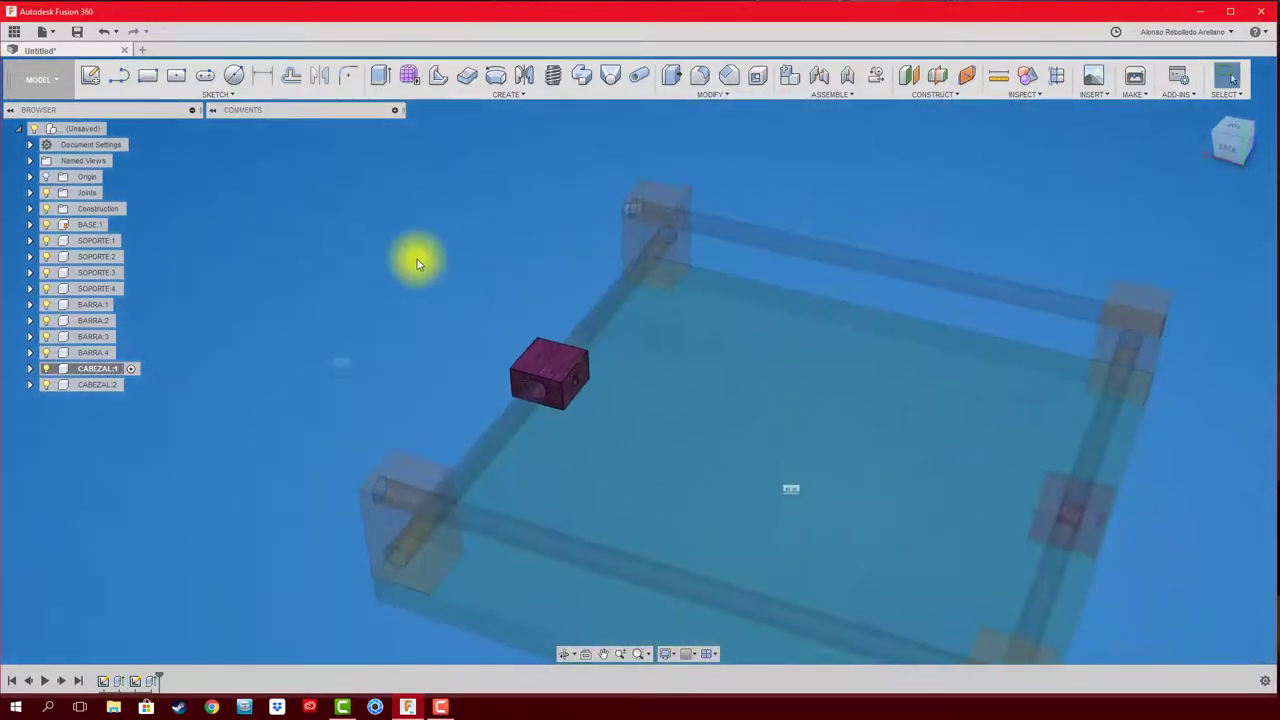
# Step: Make the top-level (Unsaved) assembly the active component again
pyautogui.click(114, 128)
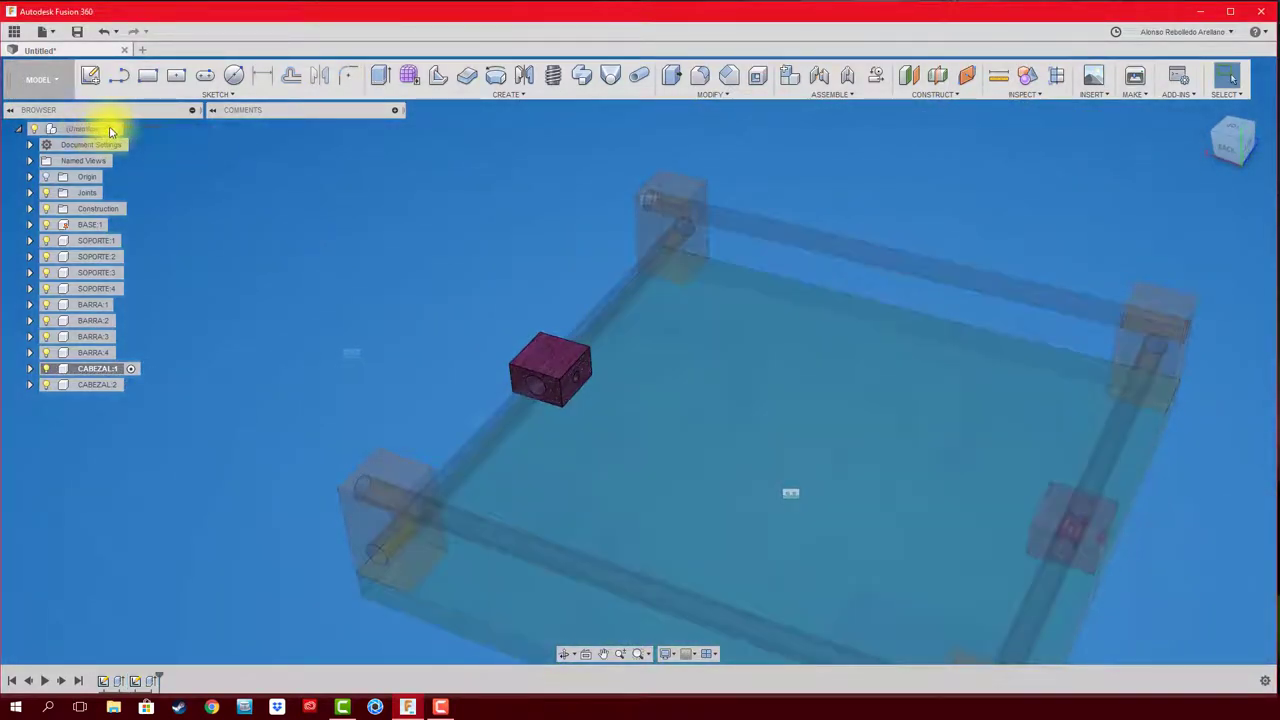
pyautogui.scroll(3, 583, 368)
pyautogui.scroll(2, 583, 368)
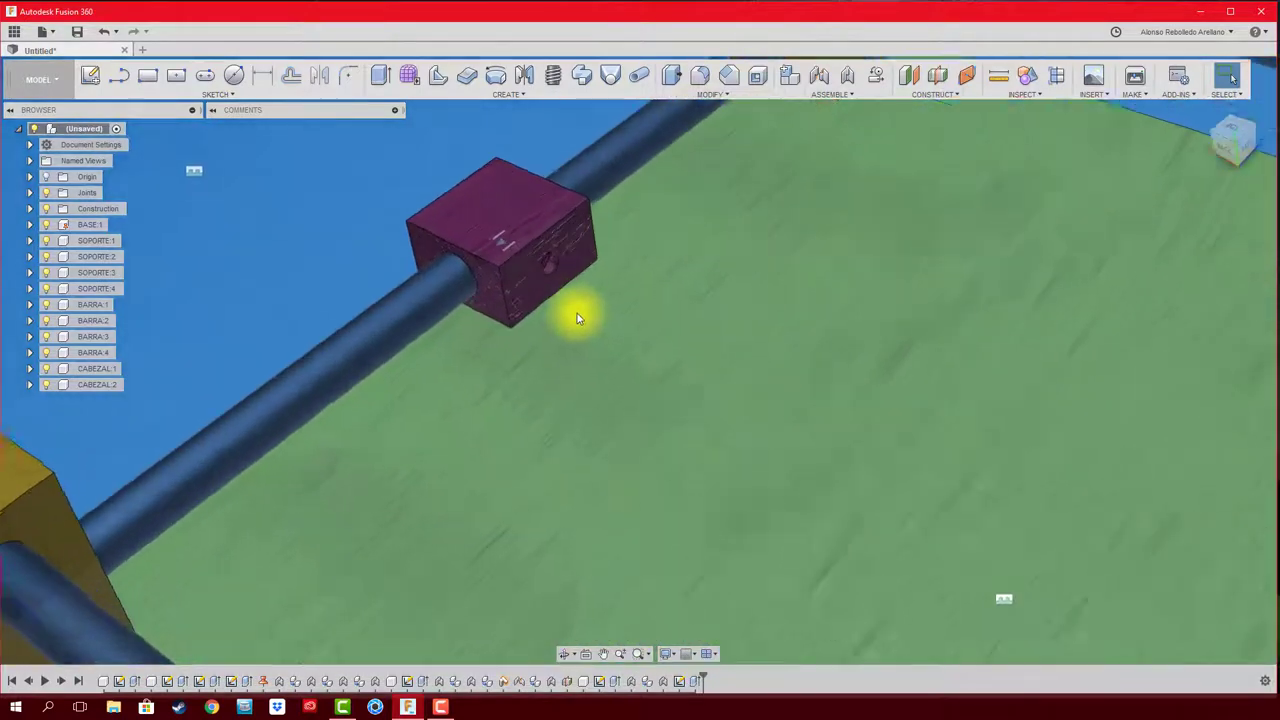
pyautogui.scroll(2, 577, 313)
pyautogui.scroll(-2, 553, 256)
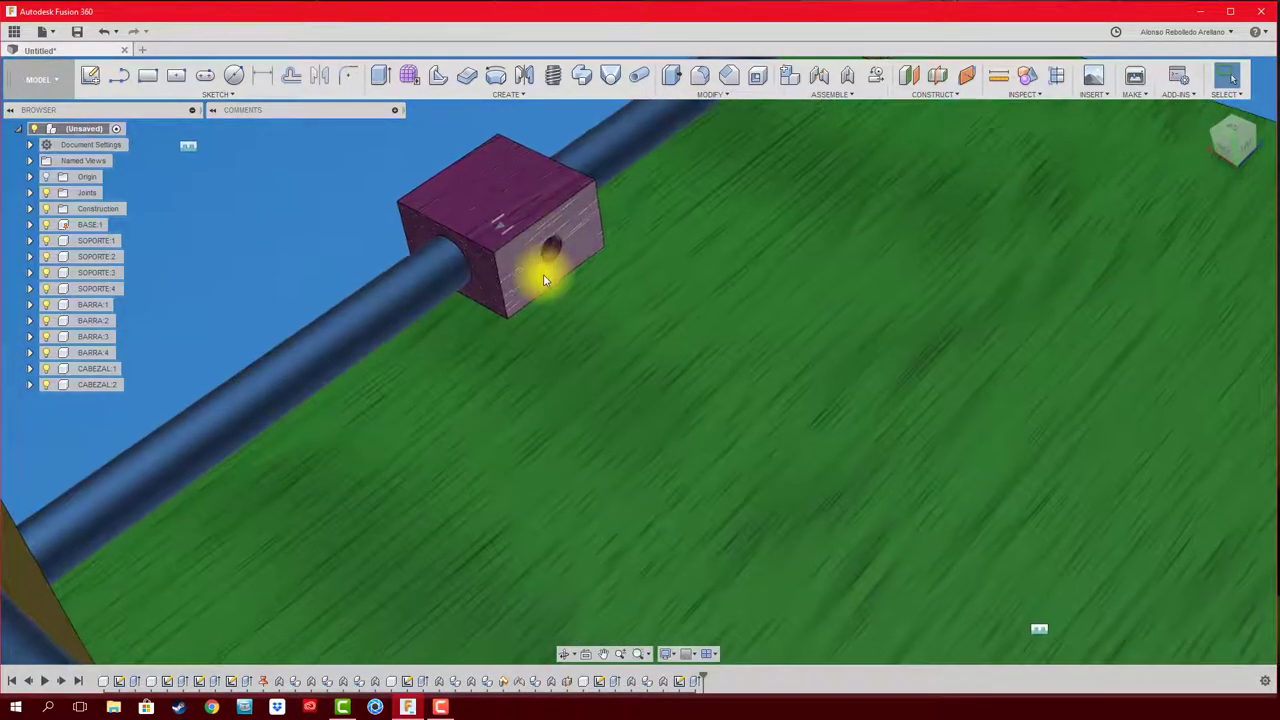
pyautogui.scroll(-2, 543, 274)
pyautogui.scroll(-5, 543, 274)
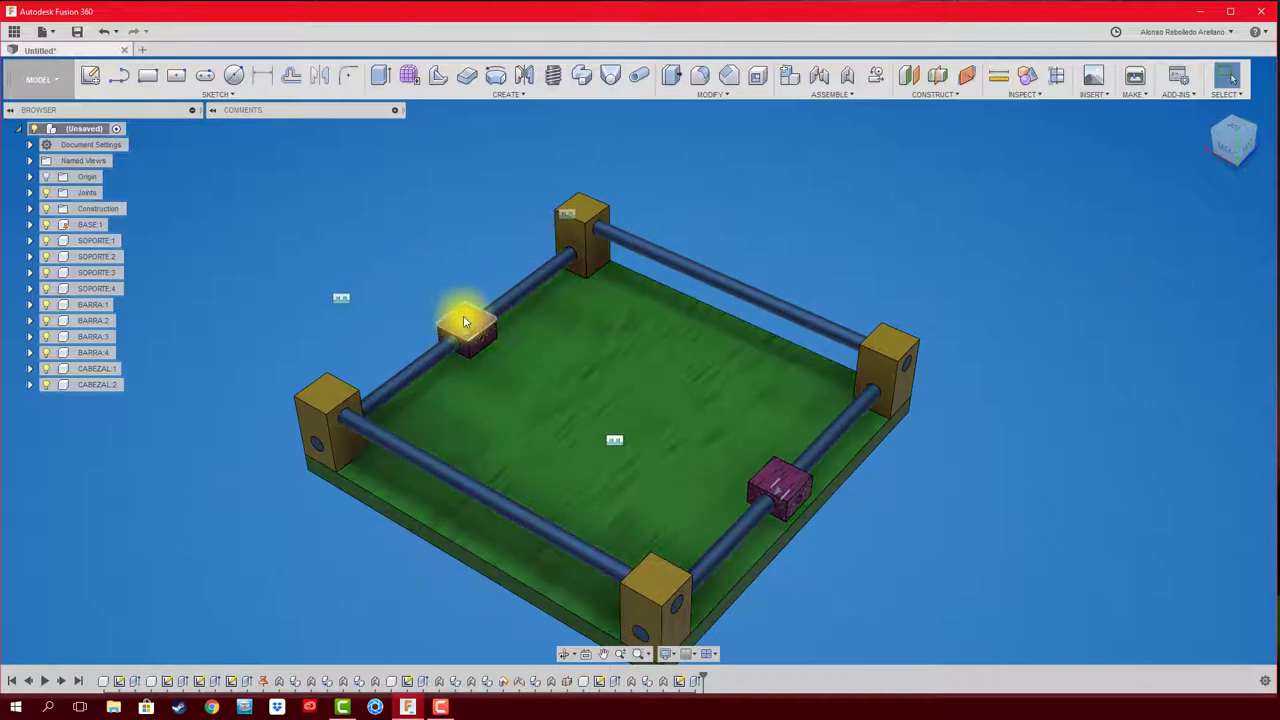
# Step: Zoom and orbit to inspect the CABEZAL blocks sitting on their rods
pyautogui.click(535, 372)
pyautogui.scroll(4, 835, 519)
pyautogui.scroll(4, 835, 519)
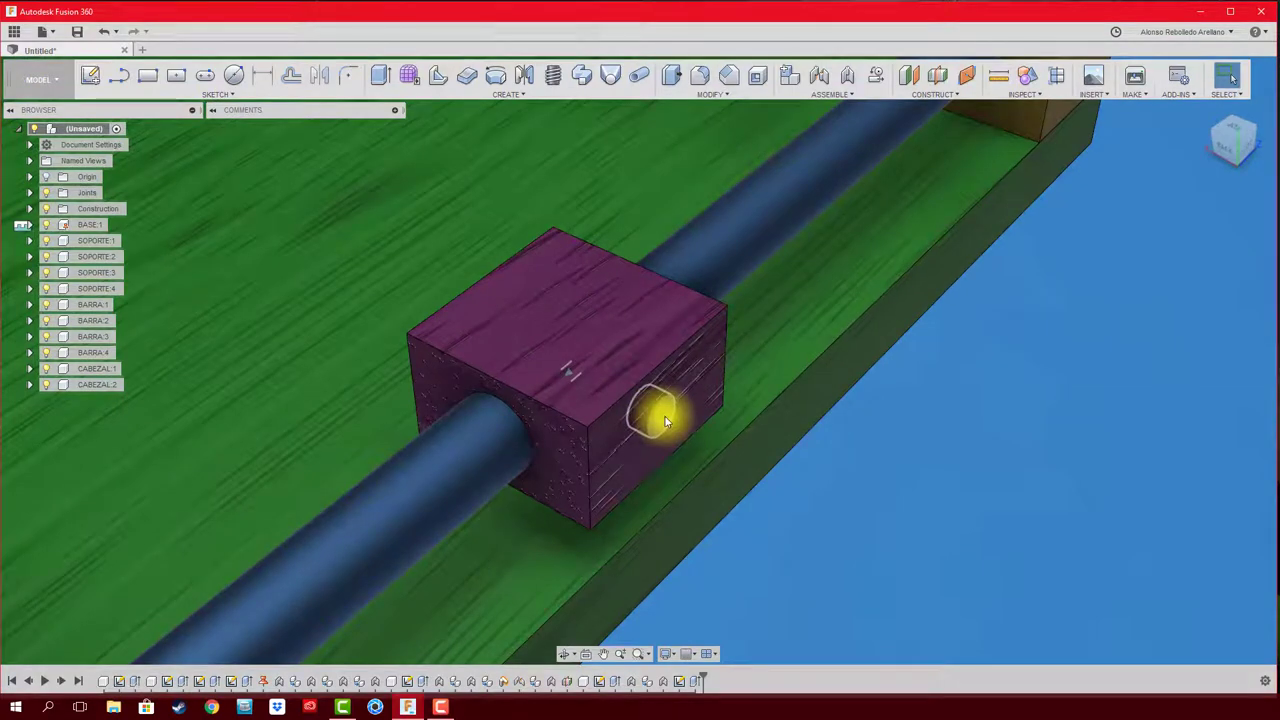
pyautogui.scroll(-2, 665, 420)
pyautogui.scroll(-3, 734, 468)
pyautogui.scroll(-4, 862, 486)
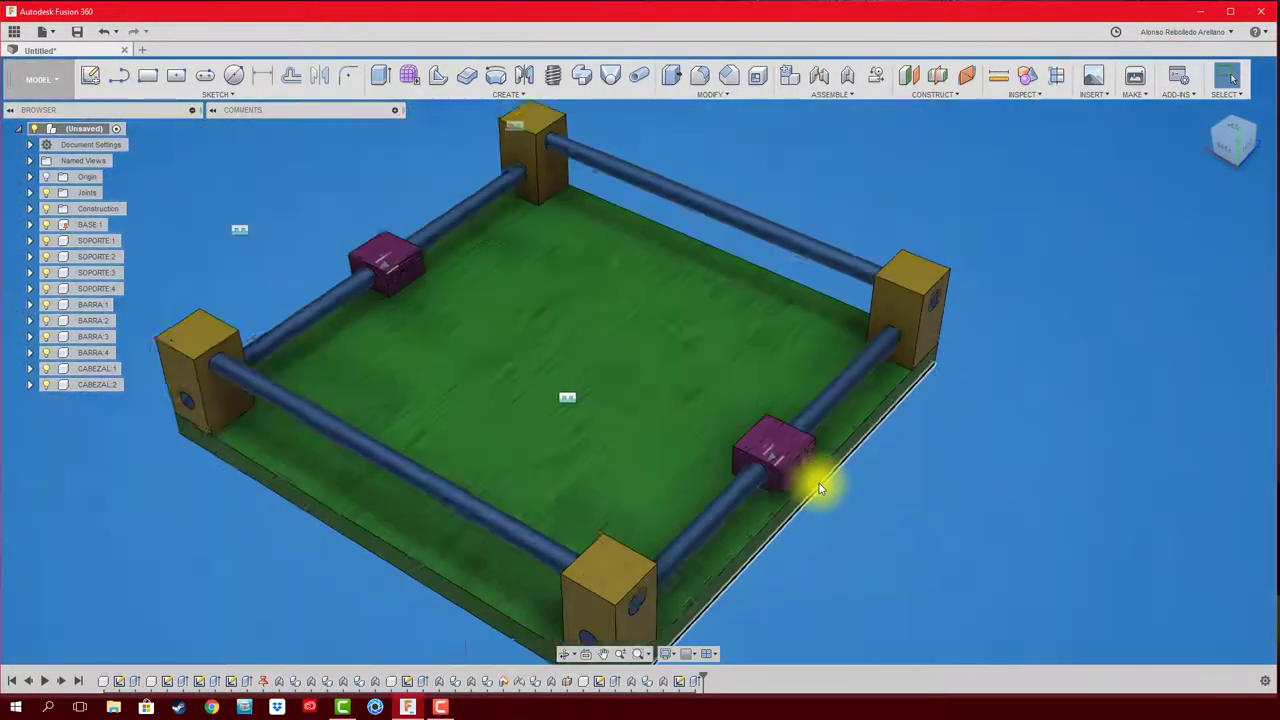
pyautogui.keyDown('shift'); pyautogui.moveTo(596, 312); pyautogui.dragTo(596, 312, button='middle'); pyautogui.keyUp('shift')
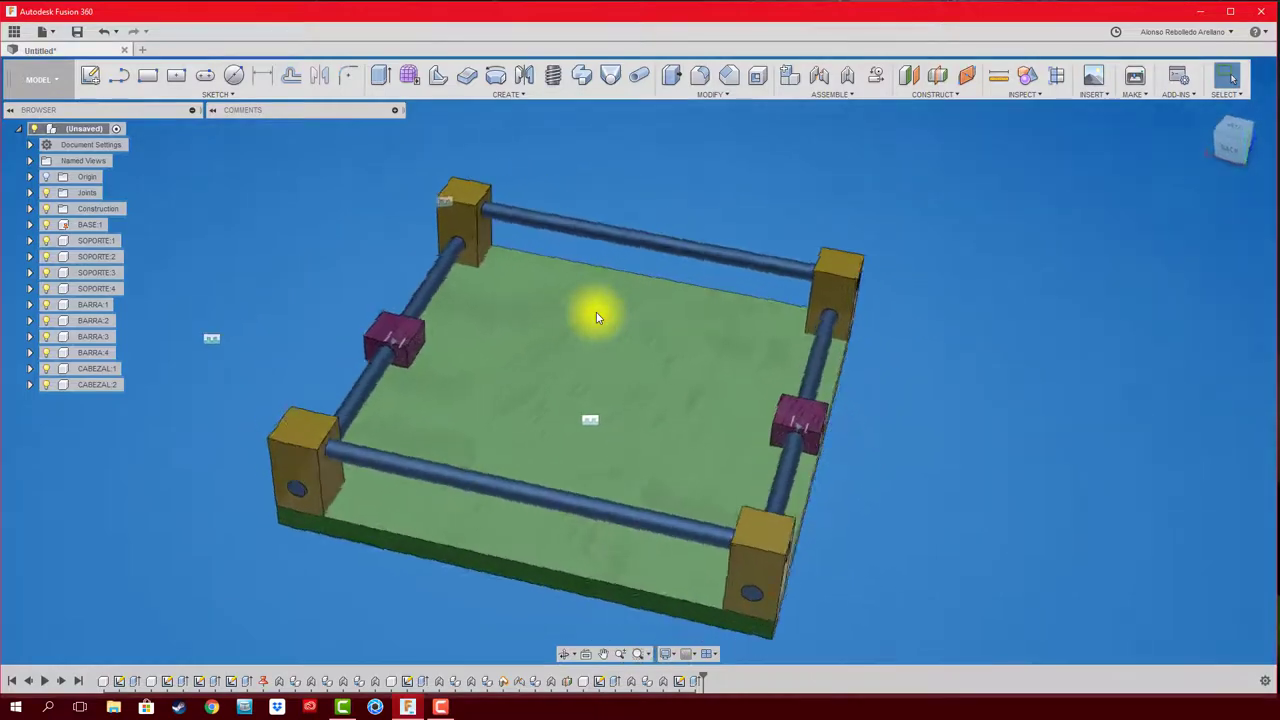
pyautogui.scroll(5, 380, 395)
pyautogui.keyDown('shift'); pyautogui.moveTo(380, 395); pyautogui.dragTo(491, 374, button='middle'); pyautogui.keyUp('shift')
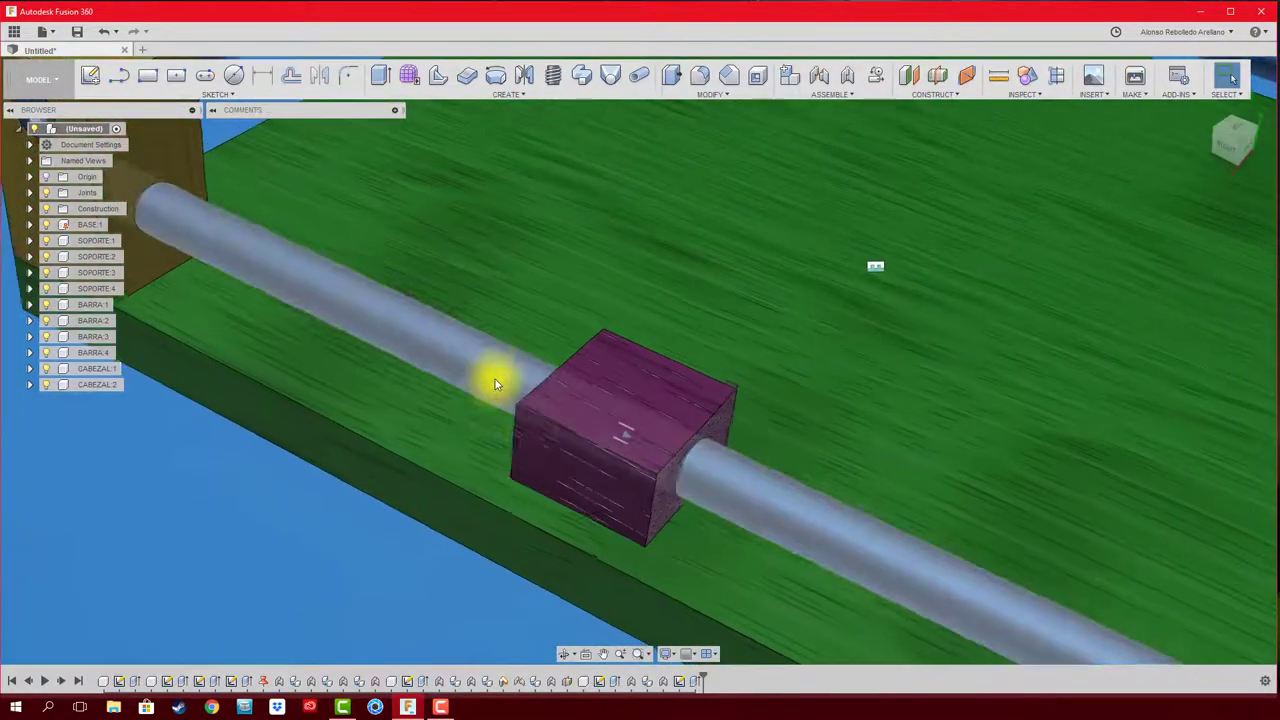
pyautogui.click(234, 77)
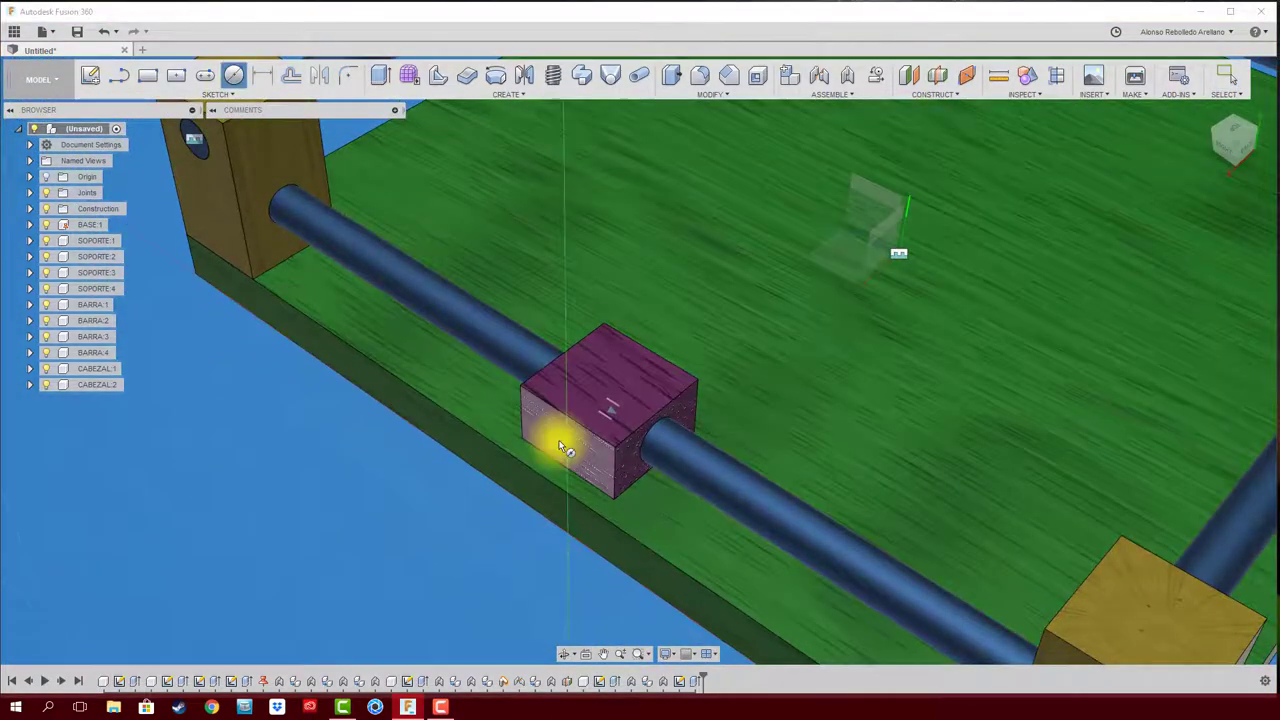
# Step: Activate CABEZAL:1 and sketch a 4 mm center-diameter circle on its face
pyautogui.click(124, 370)
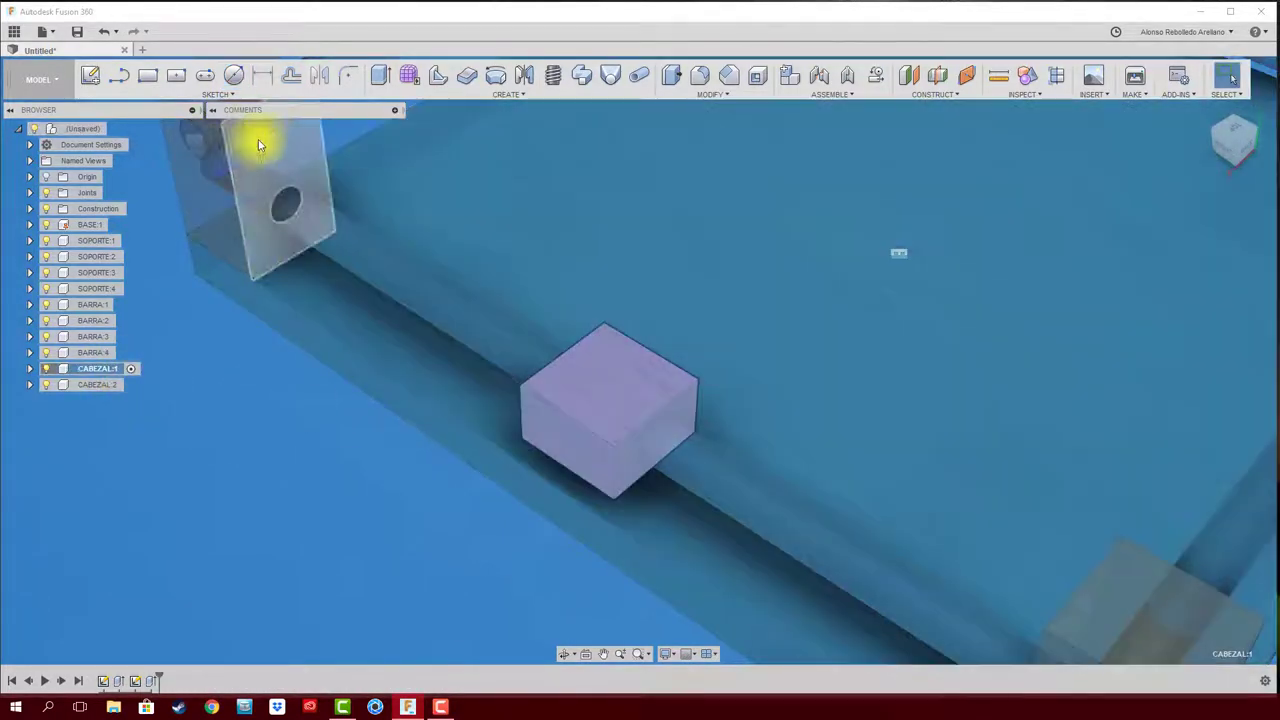
pyautogui.click(236, 80)
pyautogui.click(556, 437)
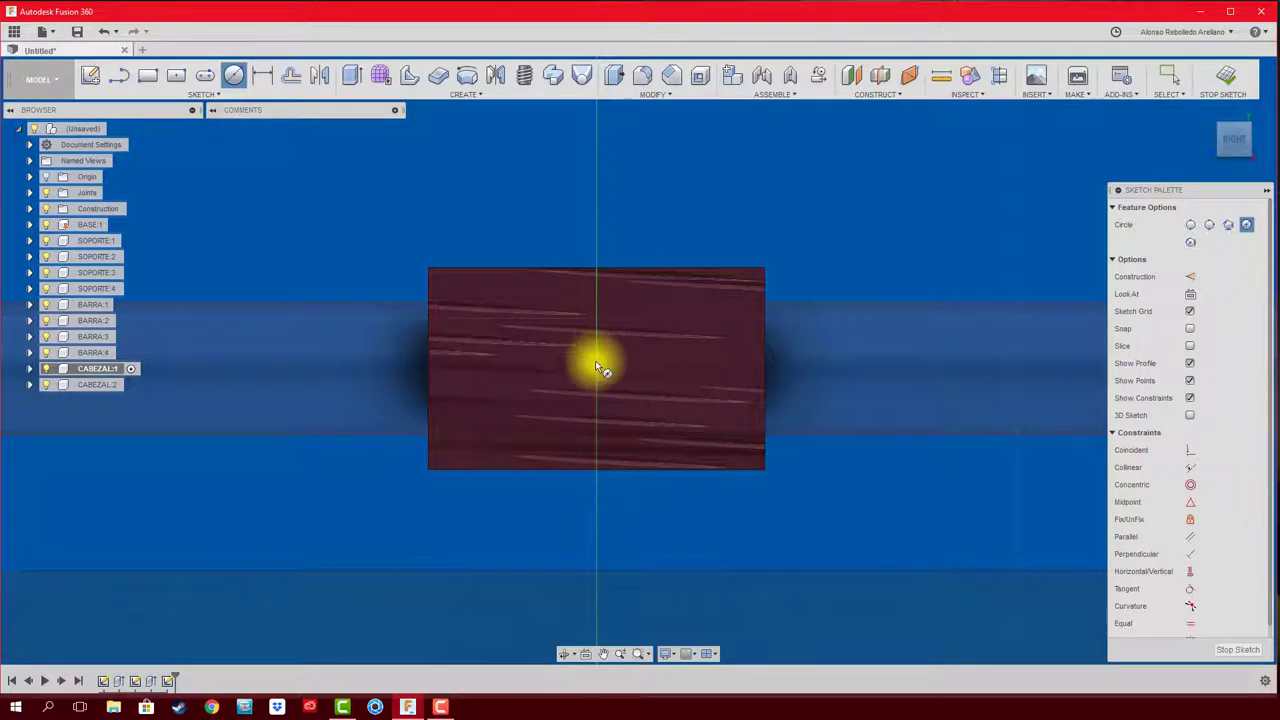
pyautogui.click(597, 371)
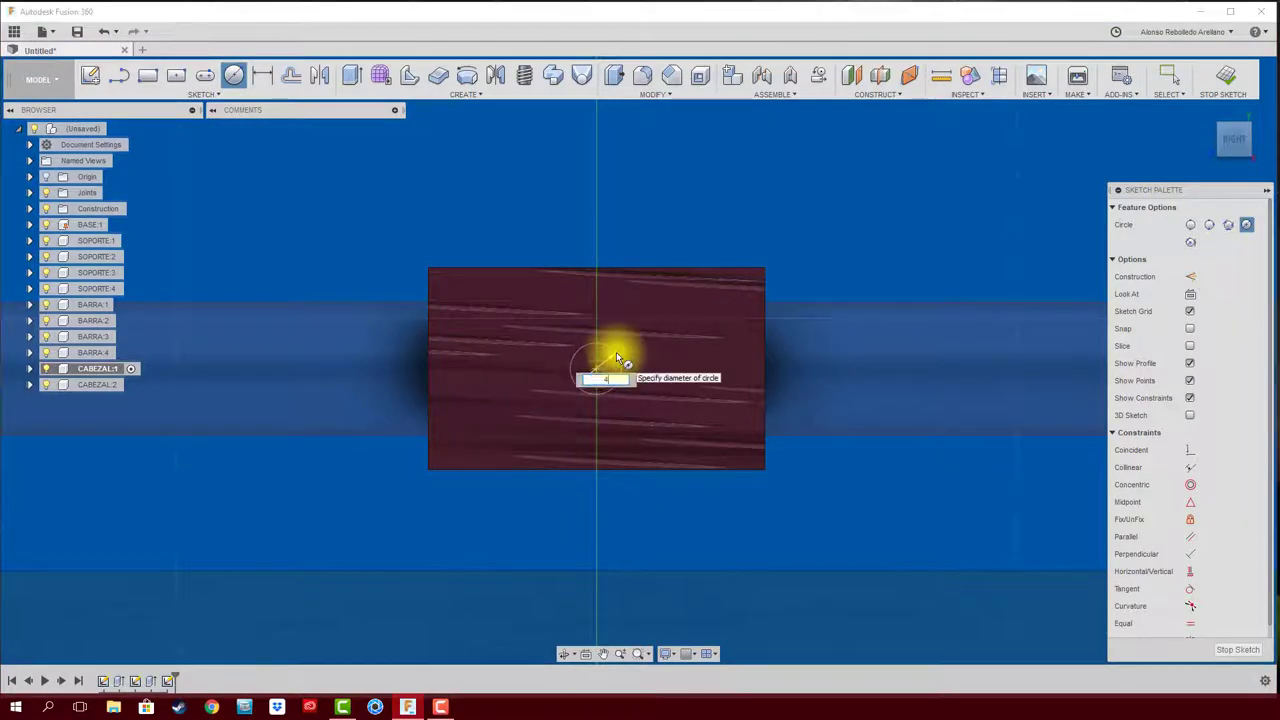
pyautogui.press('Return')
pyautogui.moveTo(616, 352)
pyautogui.keyDown('shift'); pyautogui.mouseDown(button='middle')
pyautogui.moveTo(625, 394)
pyautogui.moveTo(614, 386)
pyautogui.mouseUp(button='middle'); pyautogui.keyUp('shift')
# Step: Extrude the 4 mm circle as a −2 mm cut into the block
pyautogui.press('e')
pyautogui.click(627, 366)
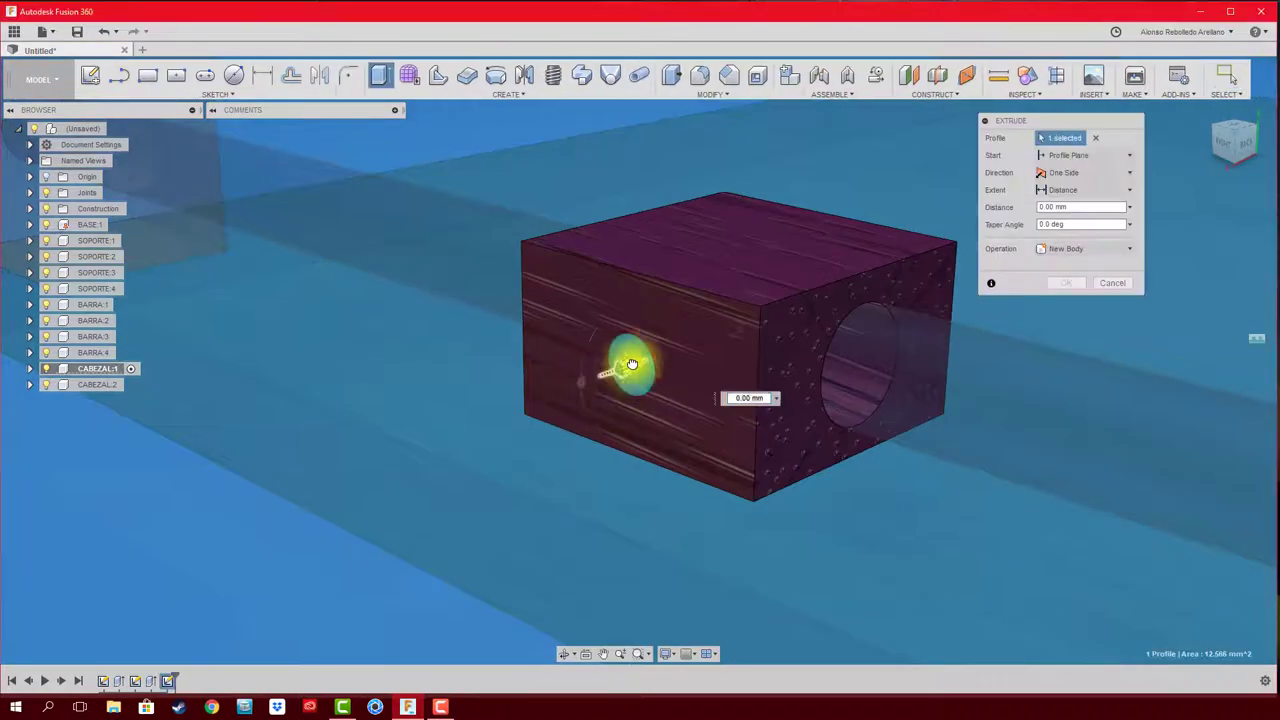
pyautogui.moveTo(632, 365); pyautogui.dragTo(648, 358)
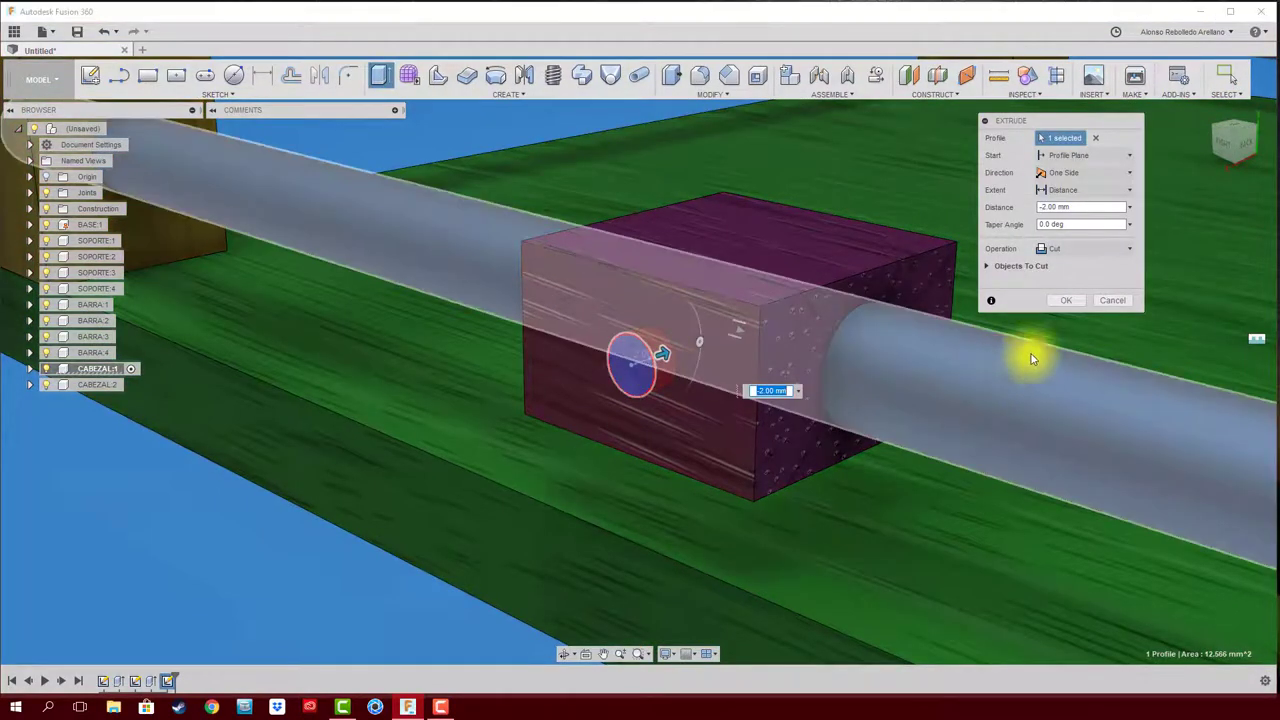
pyautogui.click(1066, 300)
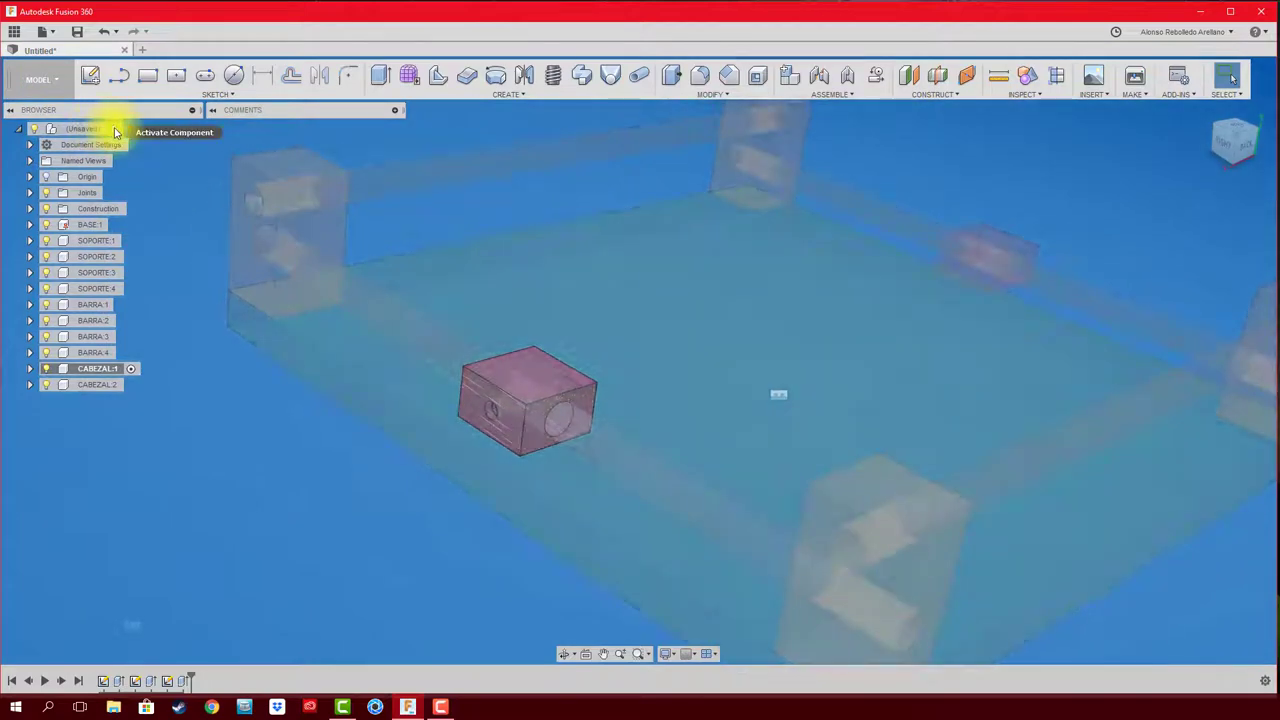
# Step: Activate the top-level assembly and turn on Component Color Cycling
pyautogui.click(115, 129)
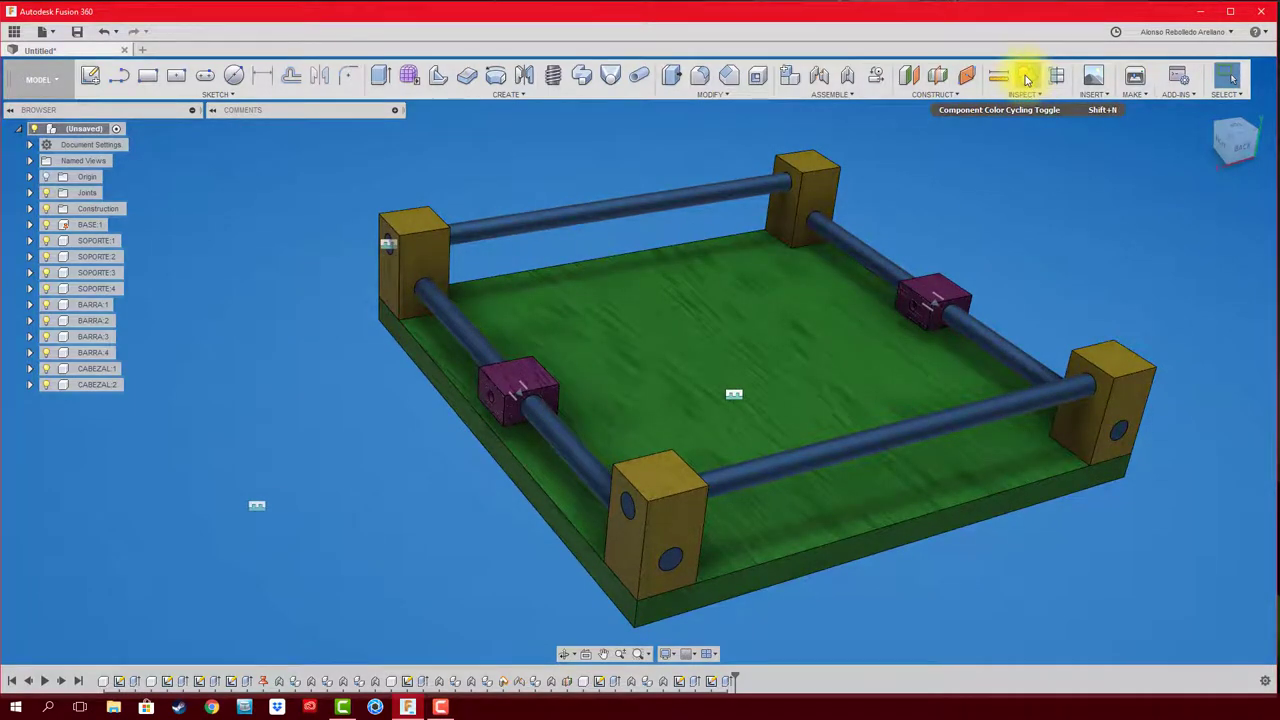
pyautogui.click(1026, 79)
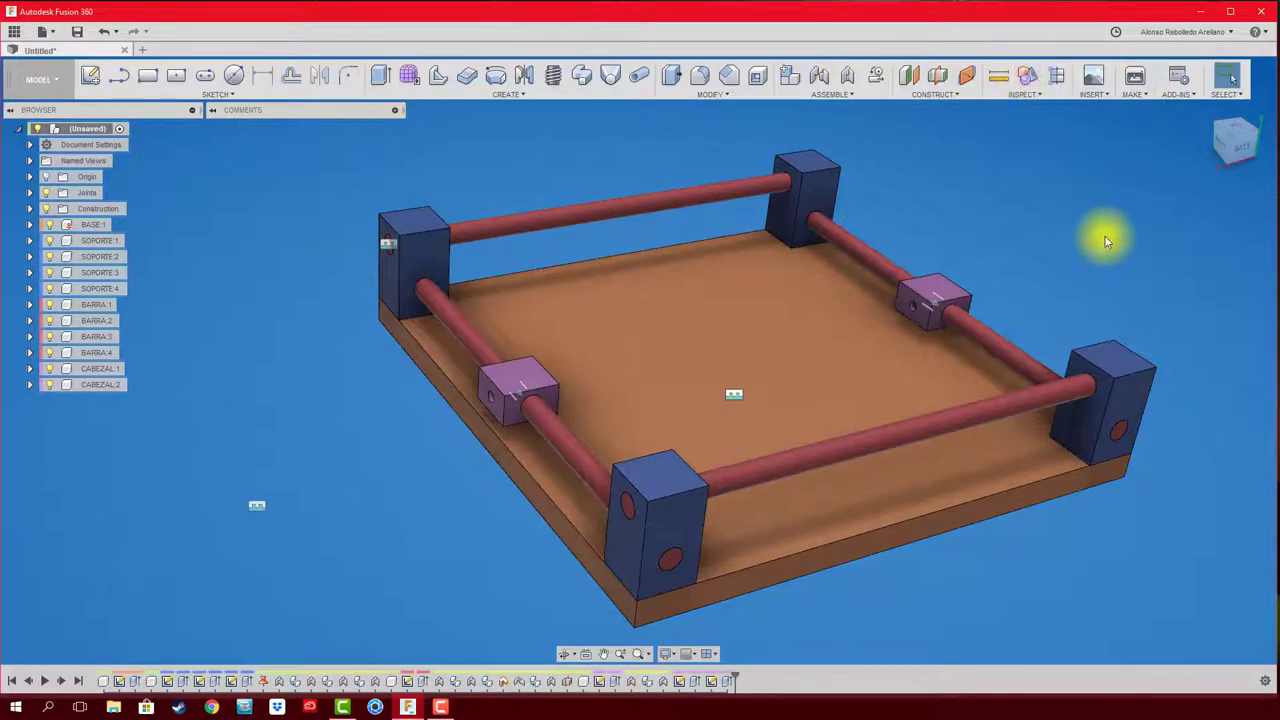
pyautogui.keyDown('shift'); pyautogui.moveTo(1107, 241); pyautogui.dragTo(588, 270, button='middle'); pyautogui.keyUp('shift')
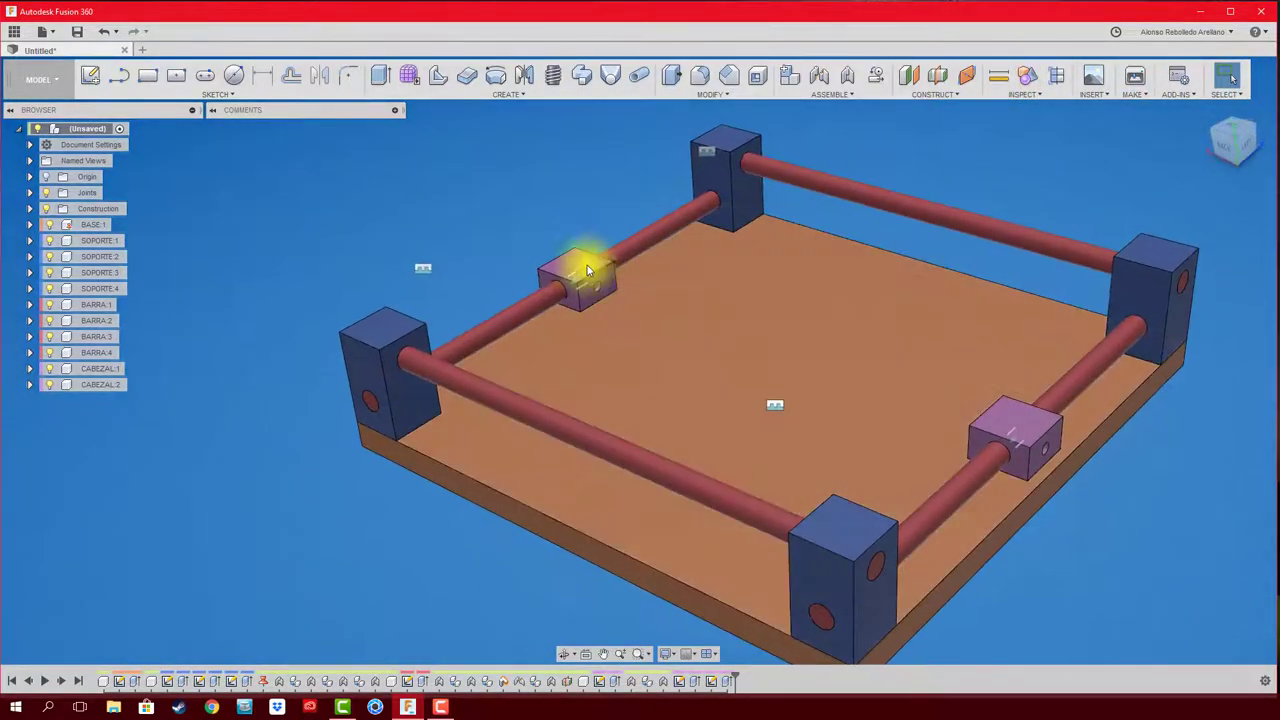
pyautogui.moveTo(691, 229)
pyautogui.keyDown('shift'); pyautogui.mouseDown(button='middle')
pyautogui.moveTo(570, 187)
pyautogui.moveTo(609, 177)
pyautogui.mouseUp(button='middle'); pyautogui.keyUp('shift')
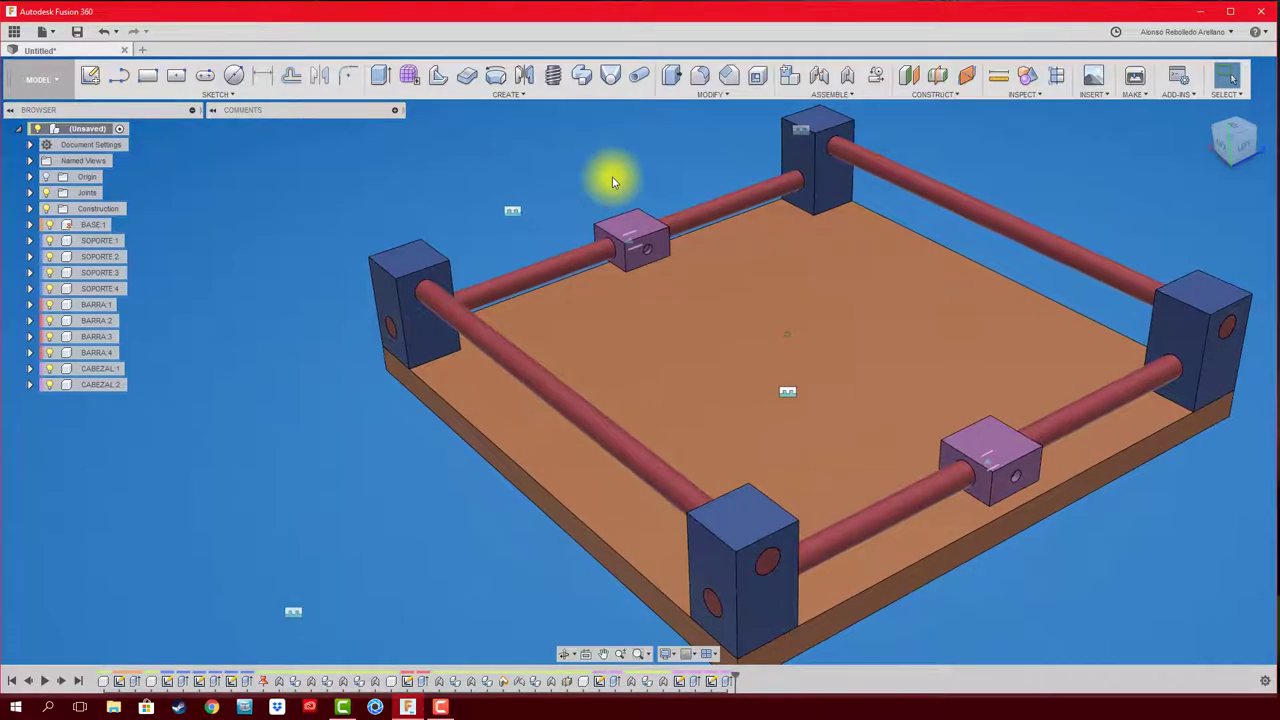
# Step: Copy CABEZAL:2 and paste it as CABEZAL:3, dragging it along the front and left rods
pyautogui.click(114, 387)
pyautogui.hotkey('ctrl', 'c')
pyautogui.hotkey('ctrl', 'v')
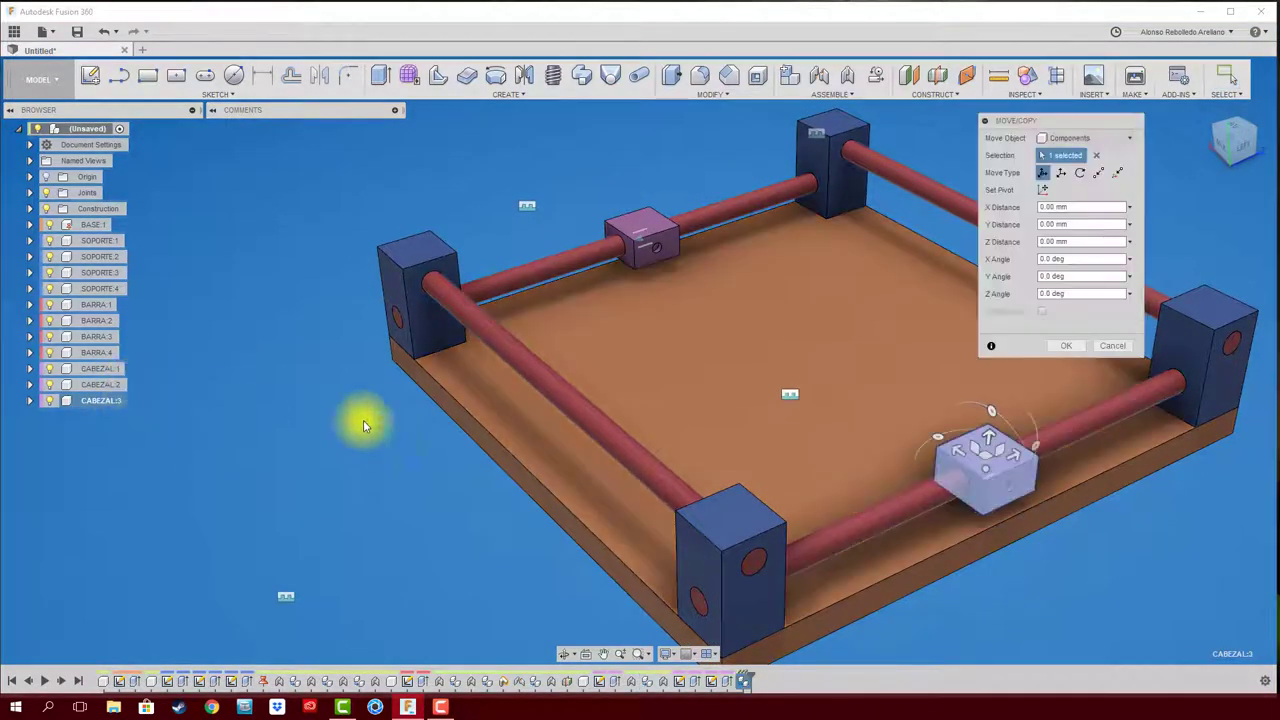
pyautogui.moveTo(1011, 455); pyautogui.dragTo(751, 551)
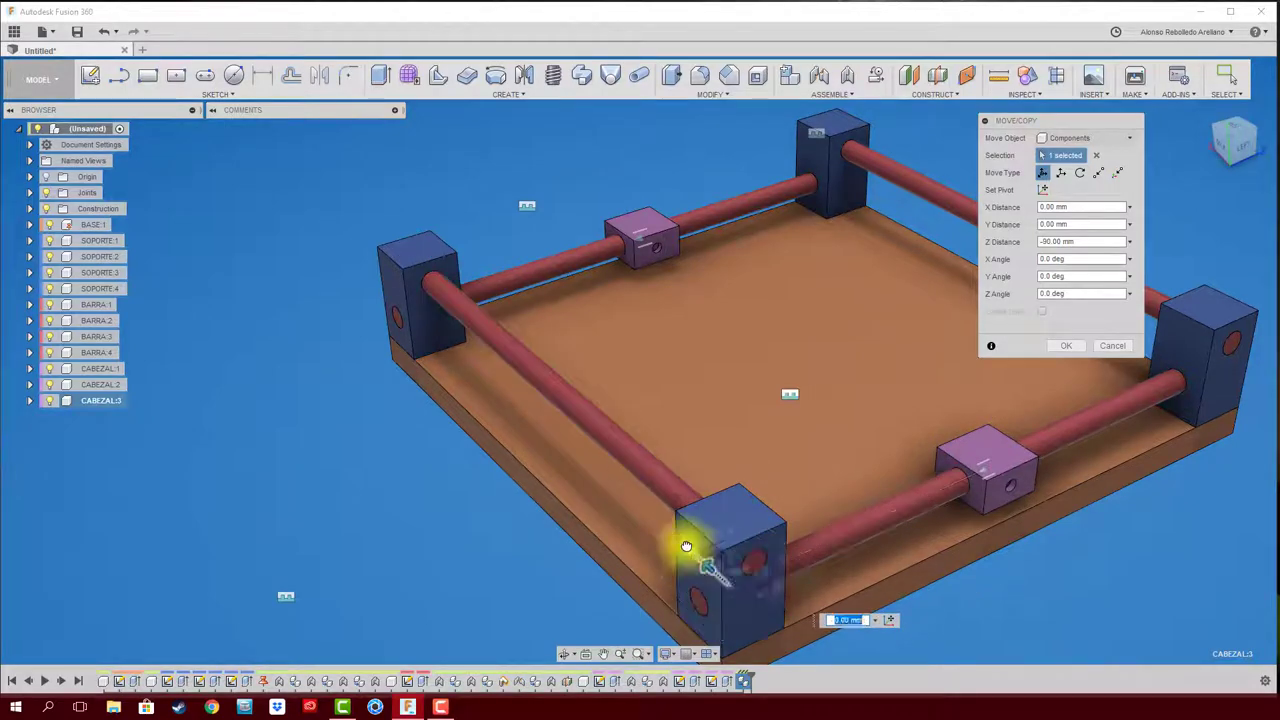
pyautogui.moveTo(686, 546); pyautogui.dragTo(543, 430)
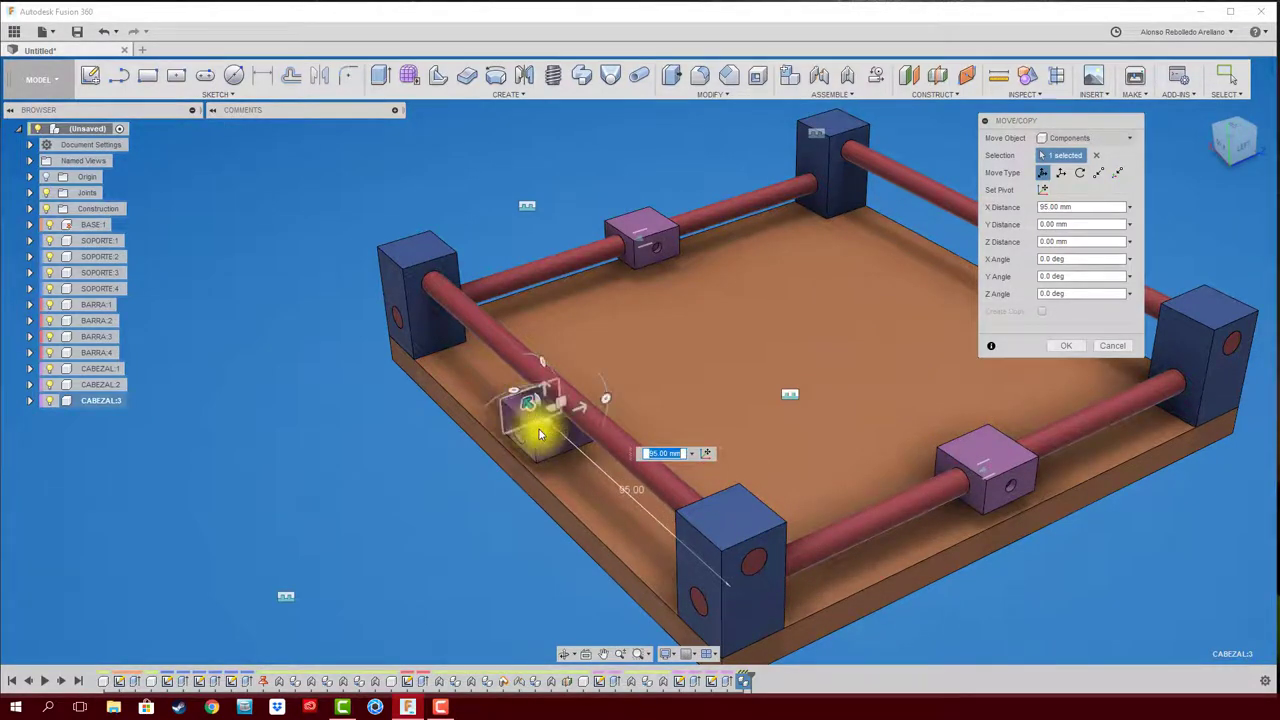
# Step: Settle CABEZAL:3 at a −15 mm Y move on its rod and confirm the placement
pyautogui.moveTo(538, 432)
pyautogui.keyDown('shift'); pyautogui.mouseDown(button='middle')
pyautogui.moveTo(571, 465)
pyautogui.moveTo(641, 432)
pyautogui.mouseUp(button='middle'); pyautogui.keyUp('shift')
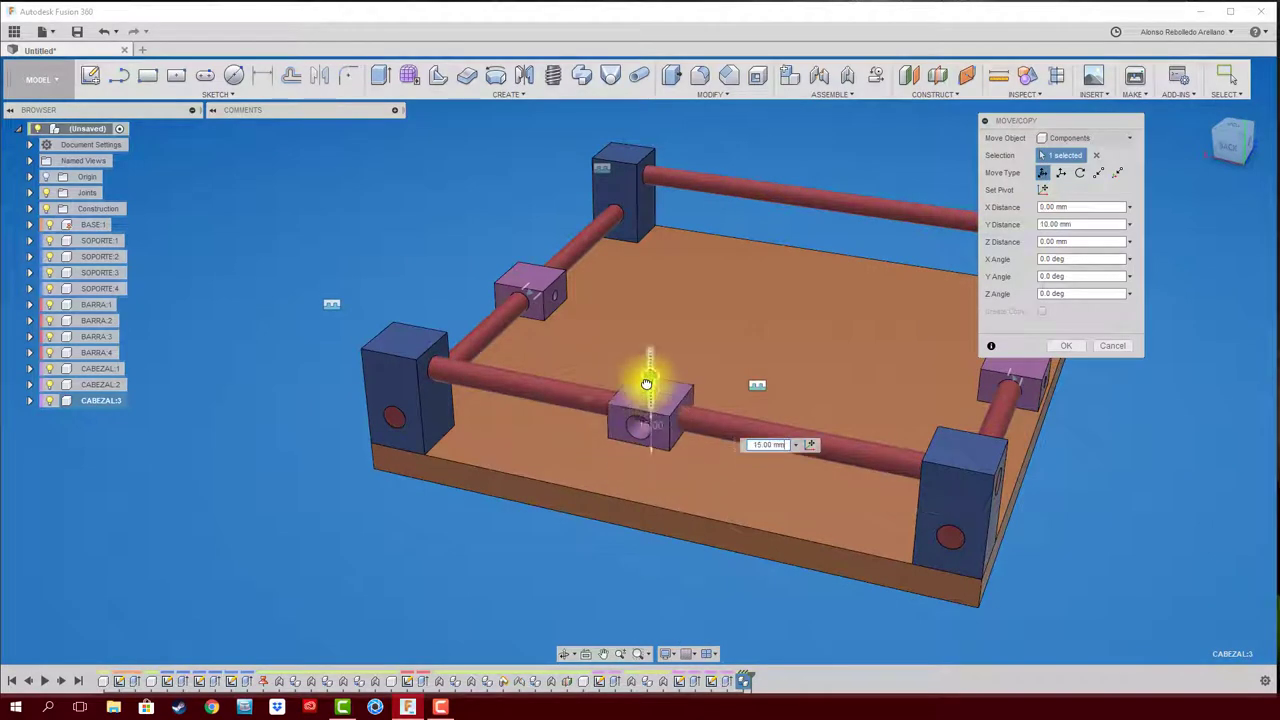
pyautogui.moveTo(630, 376)
pyautogui.mouseDown()
pyautogui.moveTo(613, 316)
pyautogui.moveTo(610, 338)
pyautogui.mouseUp()
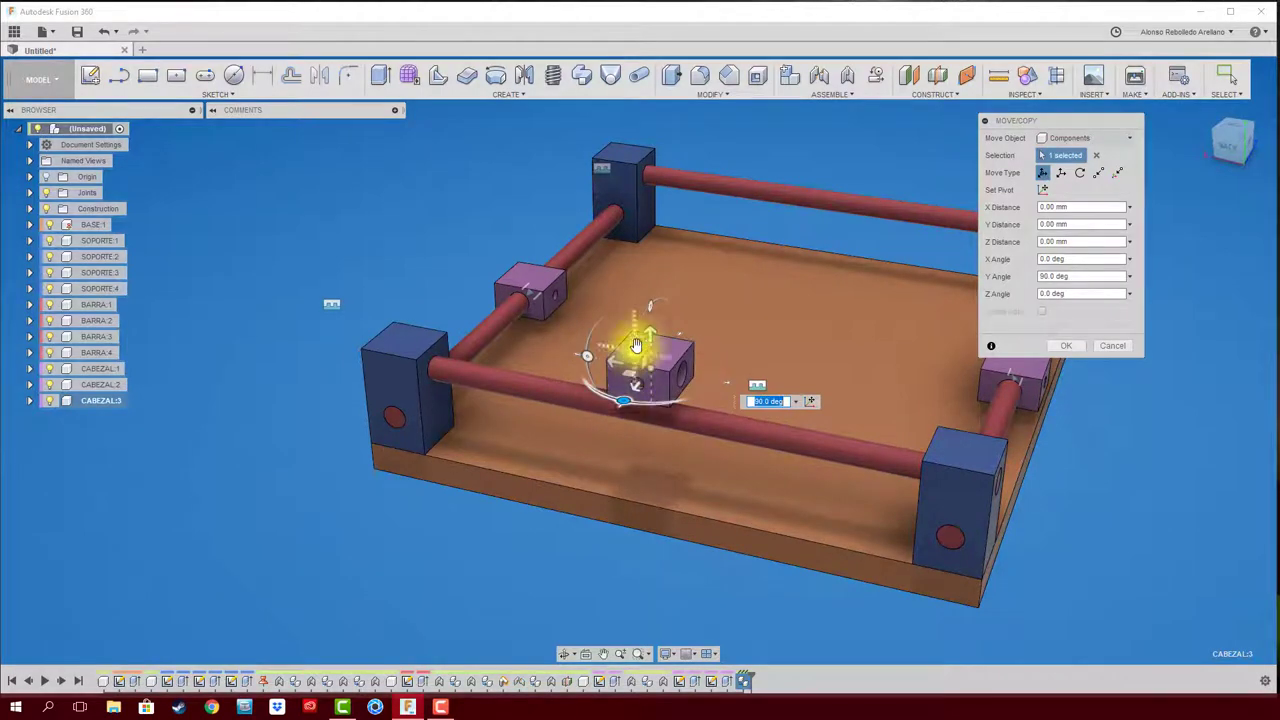
pyautogui.moveTo(648, 331); pyautogui.dragTo(648, 380)
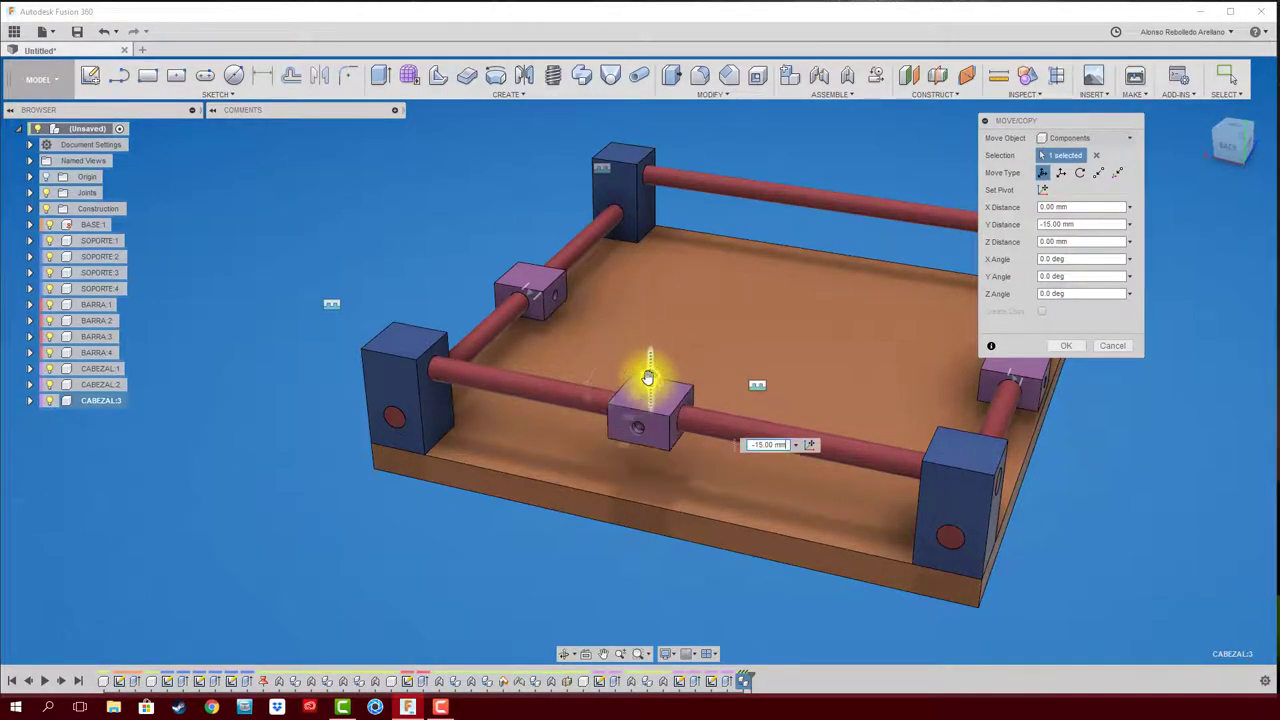
pyautogui.scroll(3, 680, 400)
pyautogui.scroll(2, 709, 424)
pyautogui.scroll(2, 660, 450)
pyautogui.scroll(1, 698, 434)
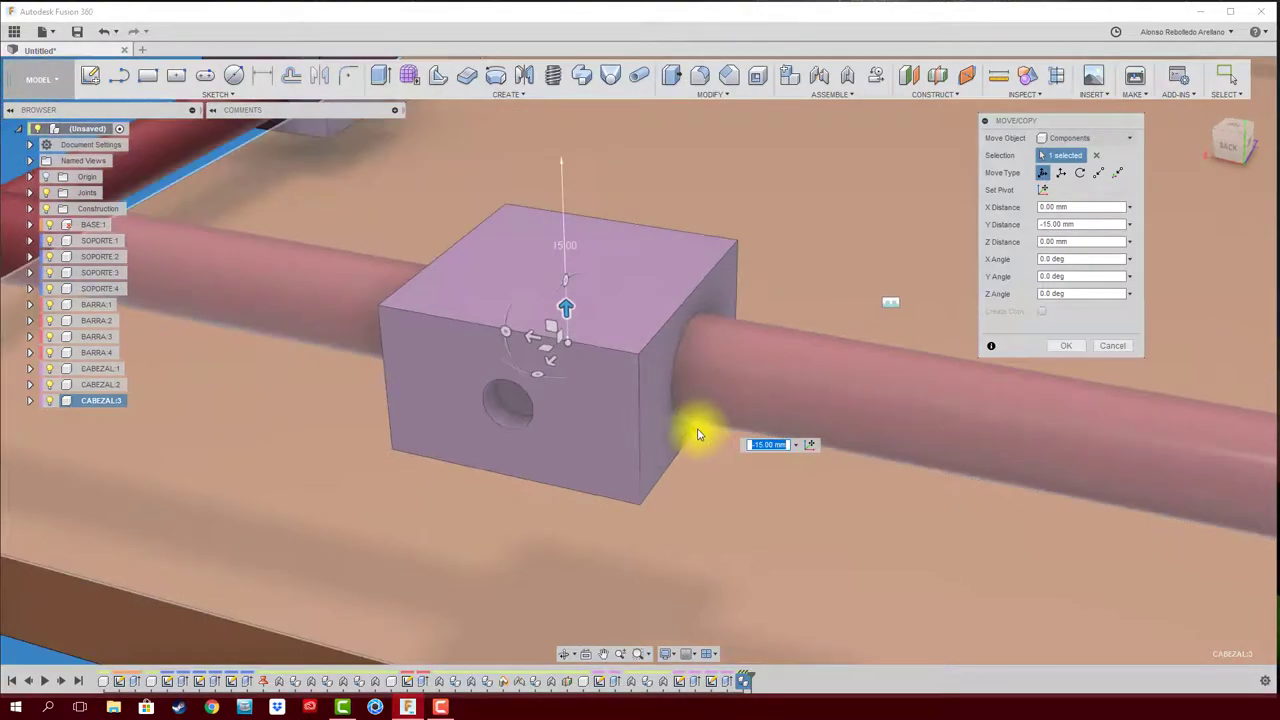
pyautogui.scroll(-3, 698, 434)
pyautogui.keyDown('shift'); pyautogui.moveTo(690, 433); pyautogui.dragTo(896, 389, button='middle'); pyautogui.keyUp('shift')
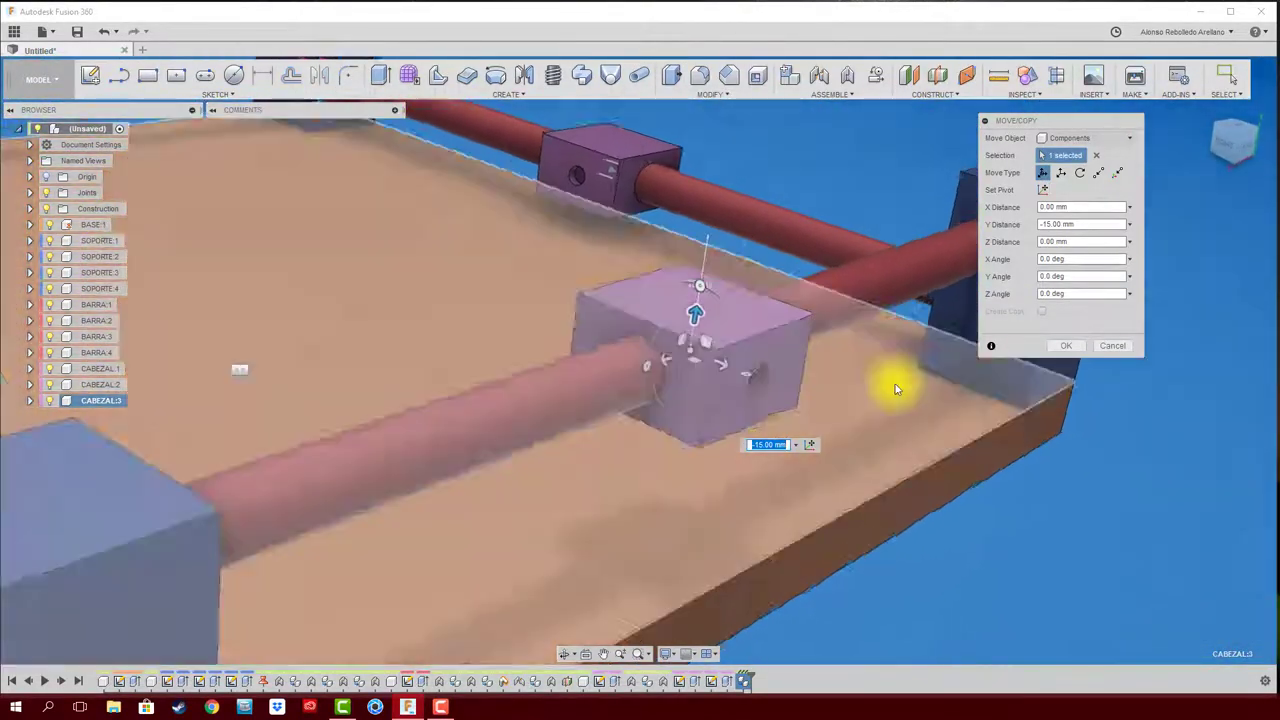
pyautogui.click(1066, 345)
pyautogui.keyDown('shift'); pyautogui.moveTo(943, 366); pyautogui.dragTo(851, 423, button='middle'); pyautogui.keyUp('shift')
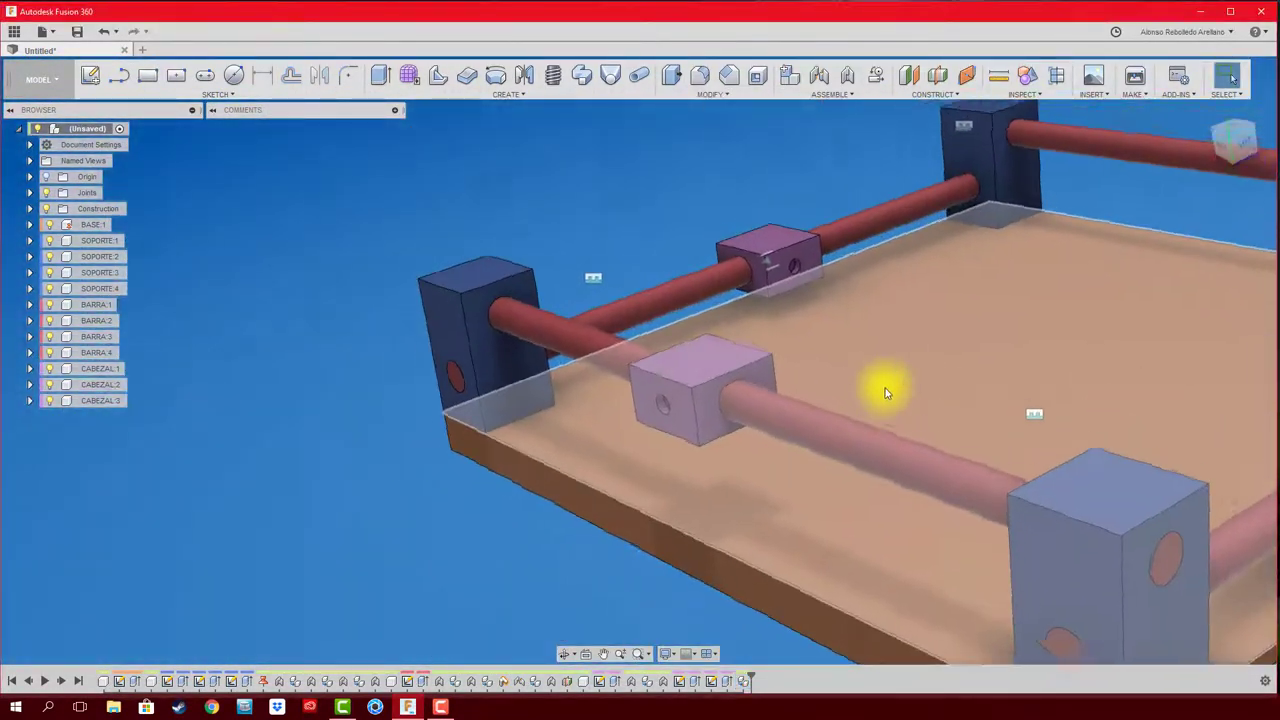
pyautogui.scroll(3, 885, 392)
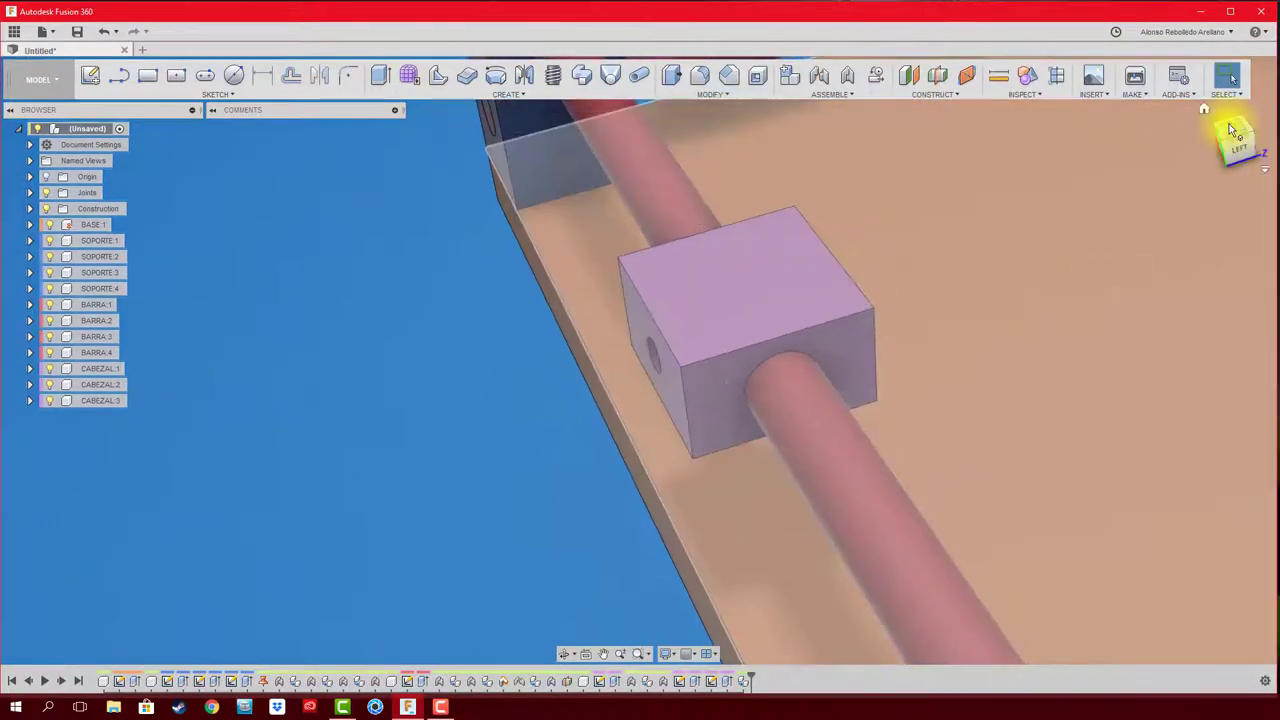
# Step: Set the Visual Style to Shaded after trying wireframe, and return to the Home isometric view
pyautogui.click(1233, 131)
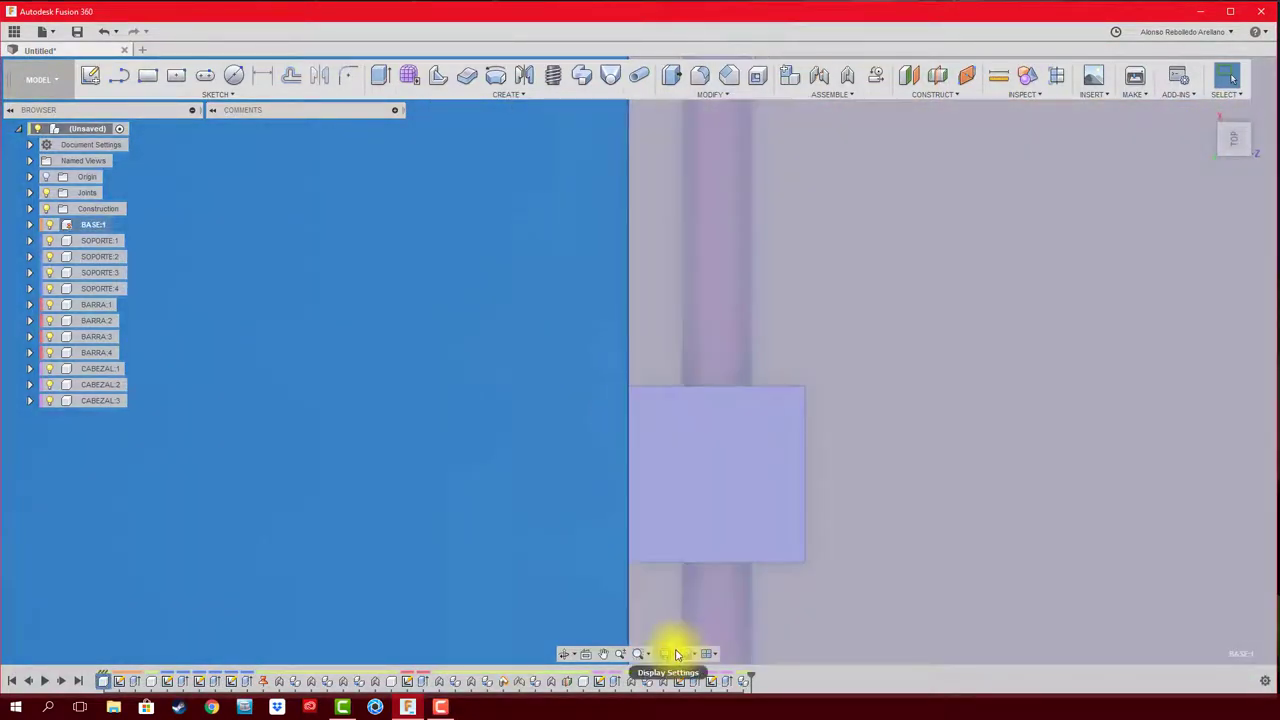
pyautogui.click(673, 655)
pyautogui.moveTo(715, 532)
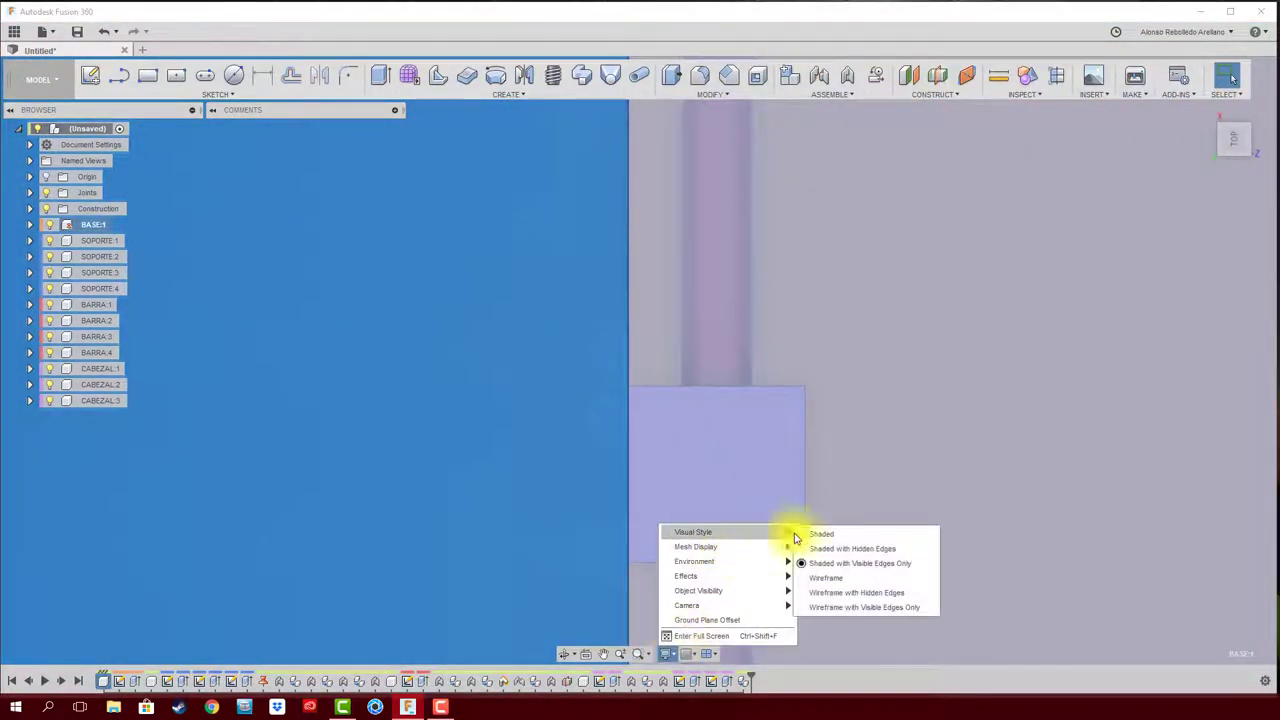
pyautogui.click(837, 583)
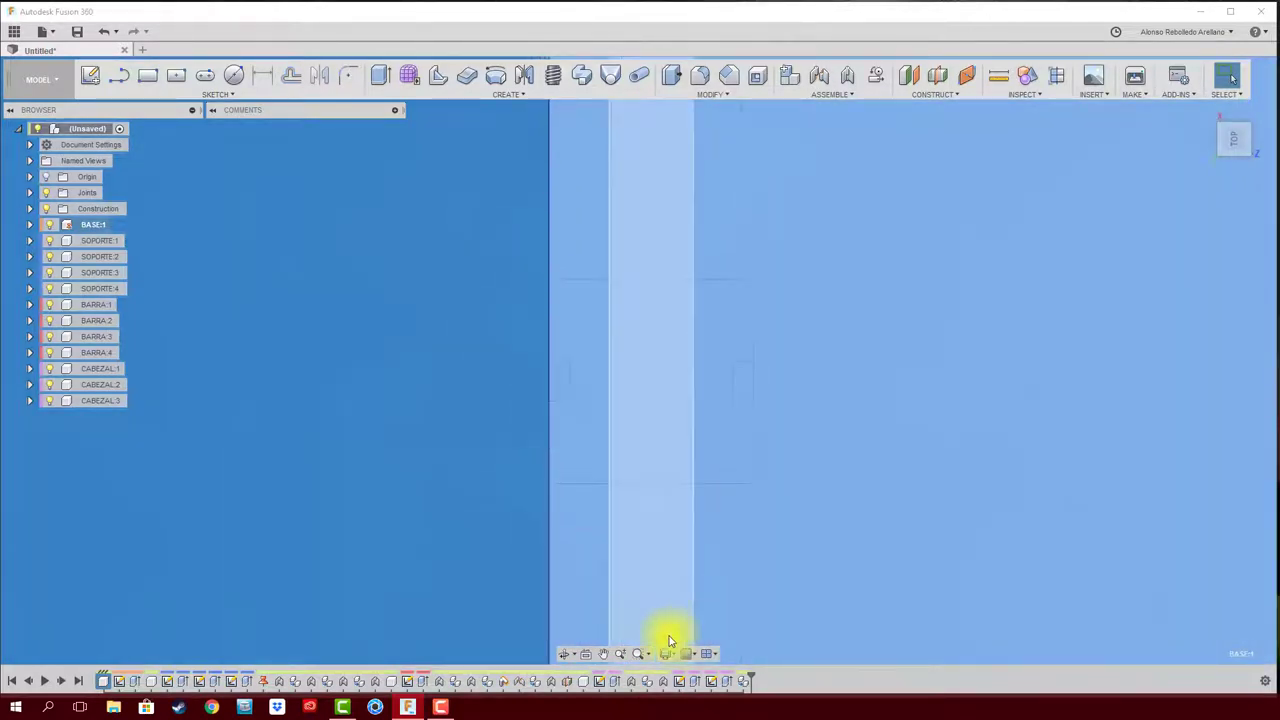
pyautogui.click(666, 653)
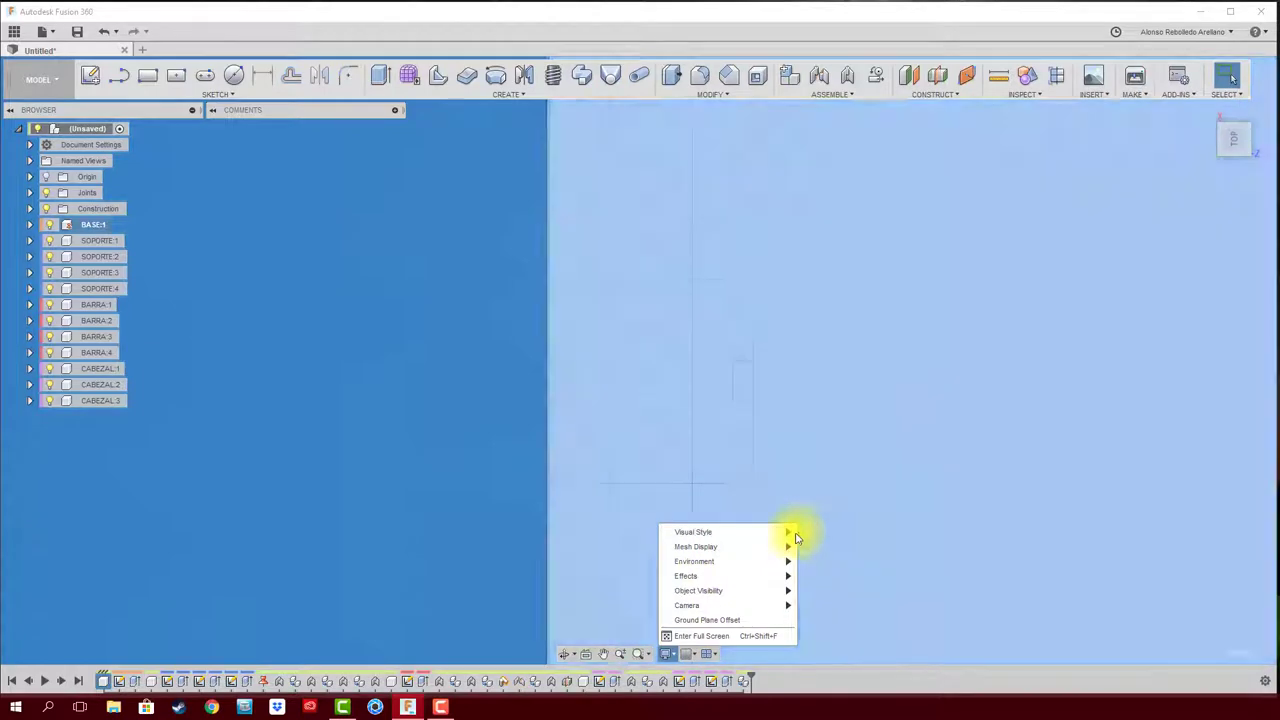
pyautogui.moveTo(760, 532)
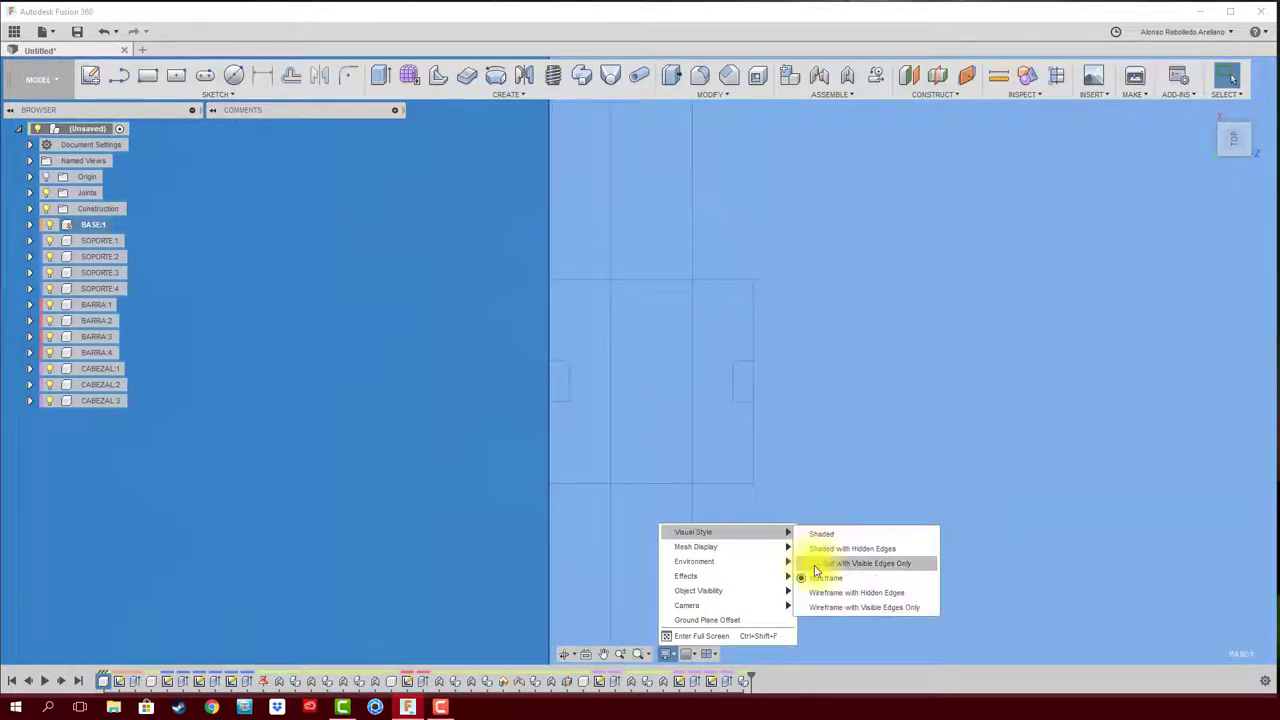
pyautogui.click(815, 563)
pyautogui.press('F6')
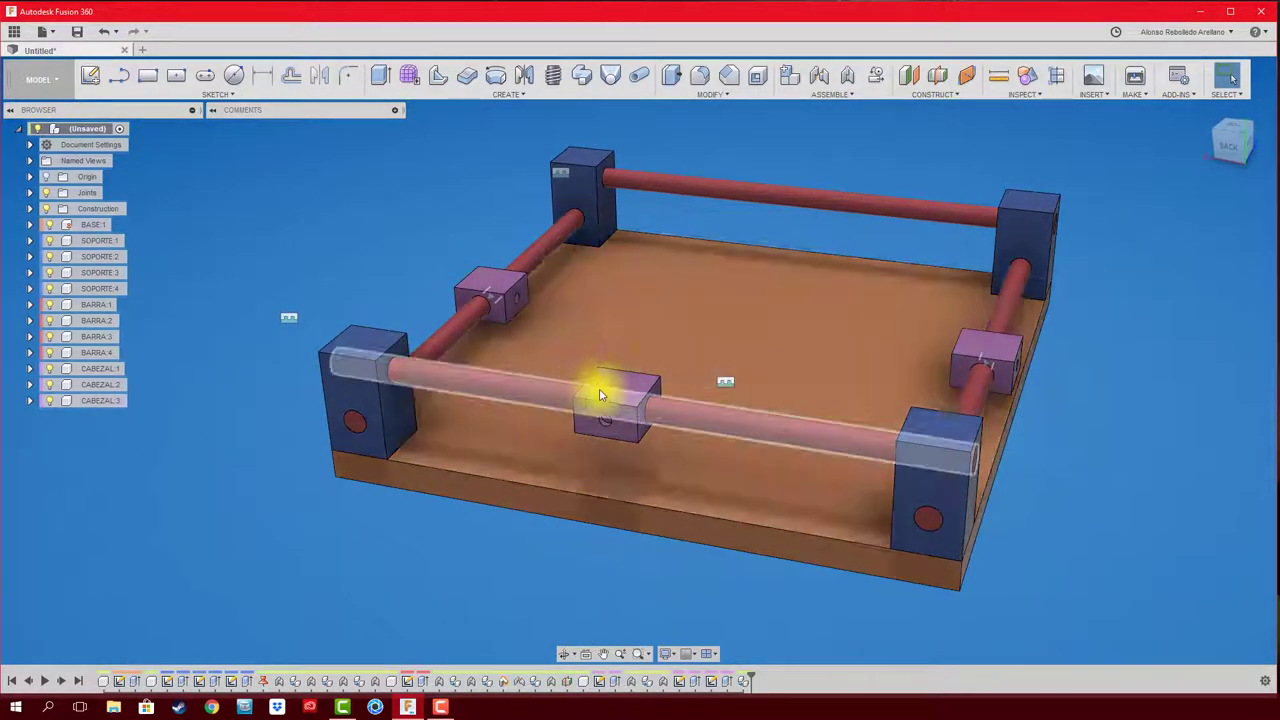
# Step: Measure 75.00 mm from the front head's side face to the support
pyautogui.keyDown('shift'); pyautogui.moveTo(939, 180); pyautogui.dragTo(1031, 135, button='middle'); pyautogui.keyUp('shift')
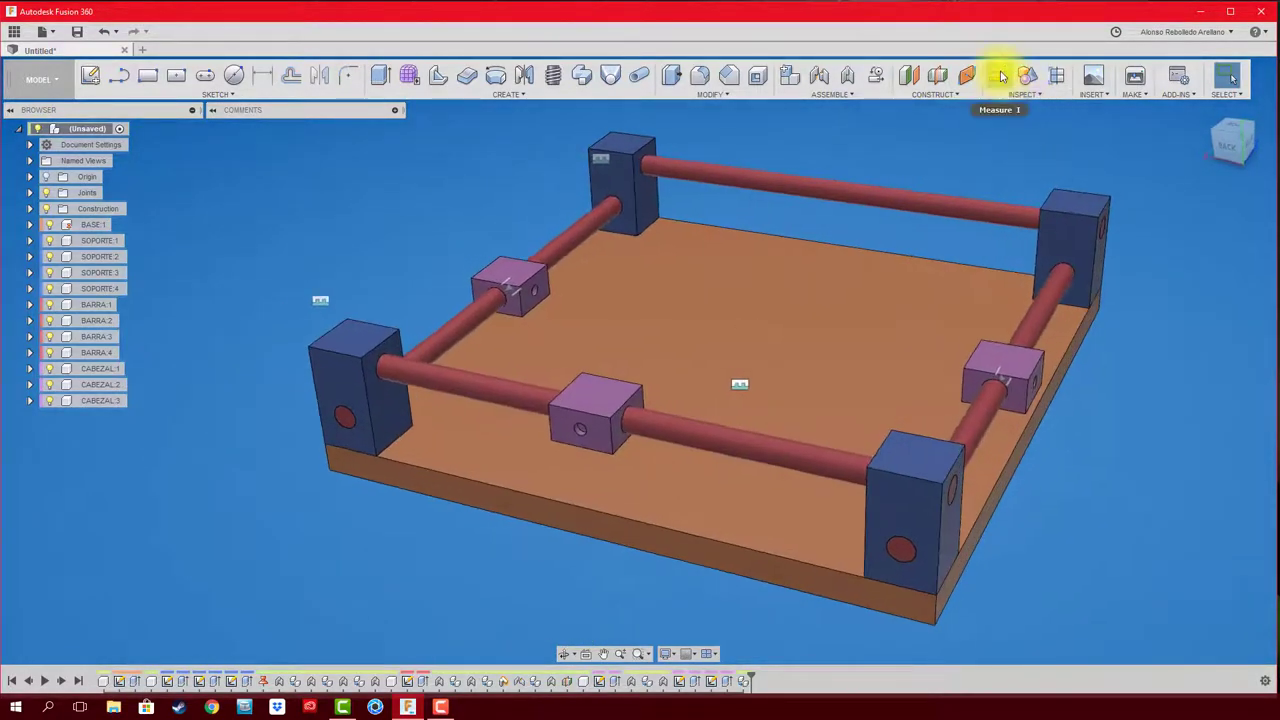
pyautogui.click(1002, 76)
pyautogui.moveTo(920, 134)
pyautogui.keyDown('shift'); pyautogui.mouseDown(button='middle')
pyautogui.moveTo(614, 400)
pyautogui.moveTo(837, 443)
pyautogui.moveTo(1155, 432)
pyautogui.moveTo(941, 413)
pyautogui.mouseUp(button='middle'); pyautogui.keyUp('shift')
pyautogui.click(610, 400)
pyautogui.click(1109, 430)
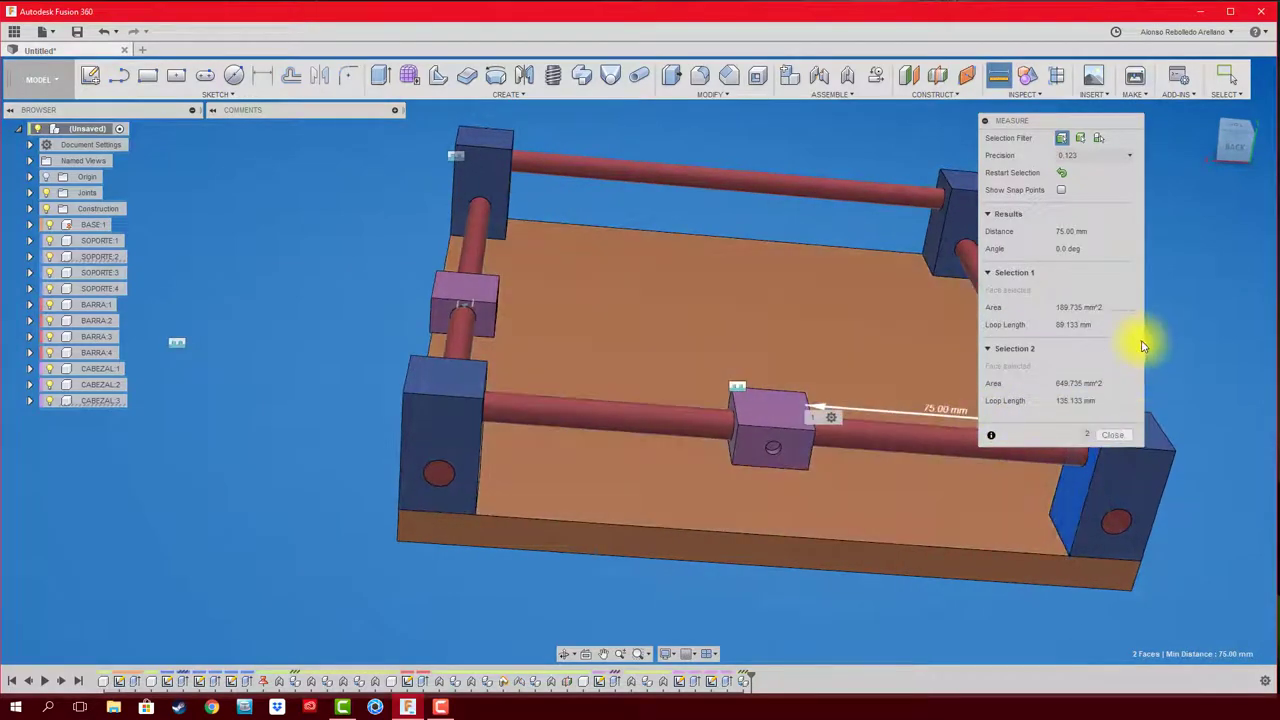
pyautogui.click(1115, 437)
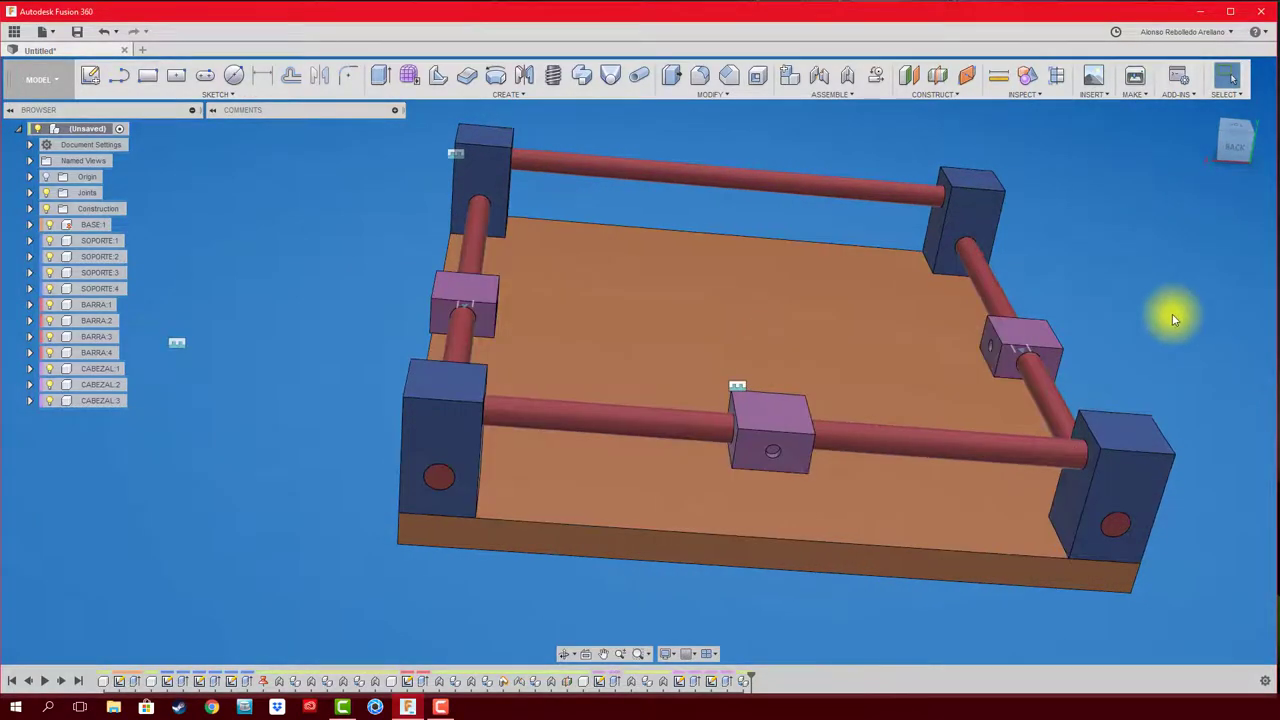
# Step: Measure 65.00 mm from the head's other face to the left support
pyautogui.press('i')
pyautogui.moveTo(771, 420)
pyautogui.keyDown('shift'); pyautogui.mouseDown(button='middle')
pyautogui.moveTo(851, 429)
pyautogui.moveTo(614, 443)
pyautogui.moveTo(409, 374)
pyautogui.moveTo(491, 371)
pyautogui.moveTo(551, 434)
pyautogui.moveTo(851, 437)
pyautogui.mouseUp(button='middle'); pyautogui.keyUp('shift')
pyautogui.click(868, 430)
pyautogui.click(421, 375)
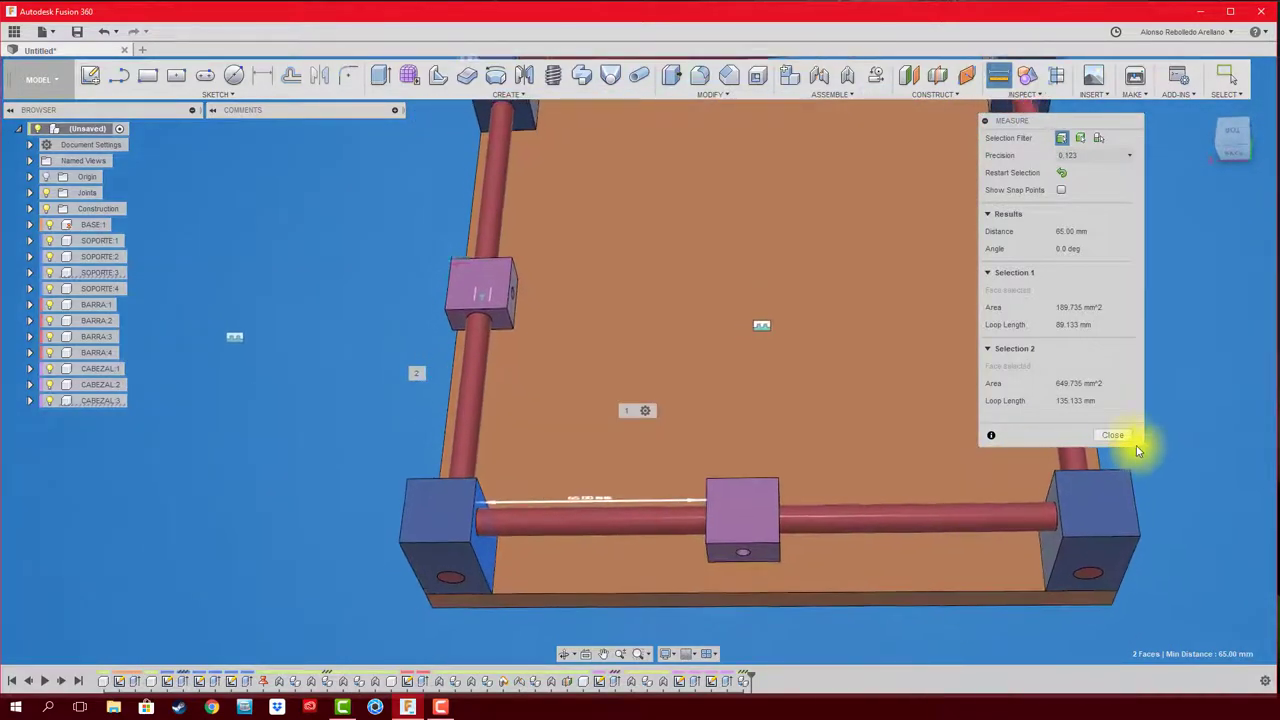
pyautogui.click(1113, 435)
pyautogui.keyDown('shift'); pyautogui.moveTo(1113, 435); pyautogui.dragTo(863, 466, button='middle'); pyautogui.keyUp('shift')
pyautogui.moveTo(863, 466)
pyautogui.mouseDown()
pyautogui.moveTo(894, 429)
pyautogui.moveTo(1018, 350)
pyautogui.mouseUp()
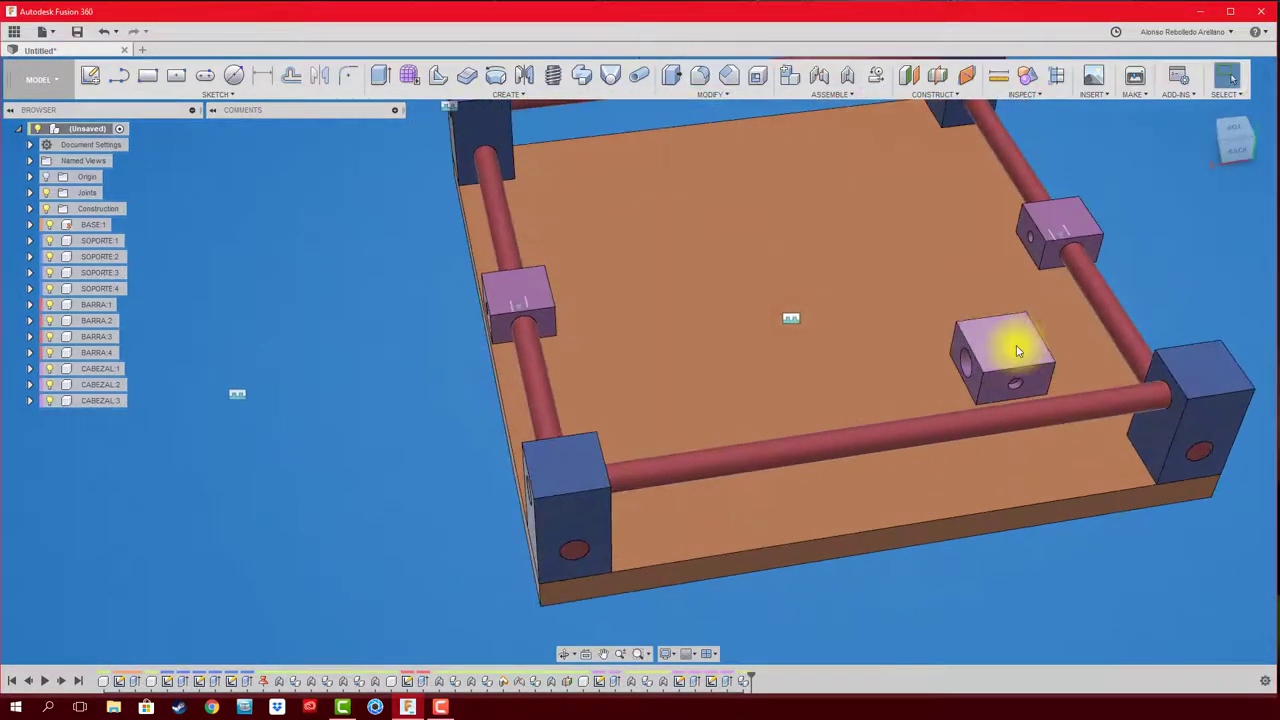
pyautogui.hotkey('ctrl', 'z')
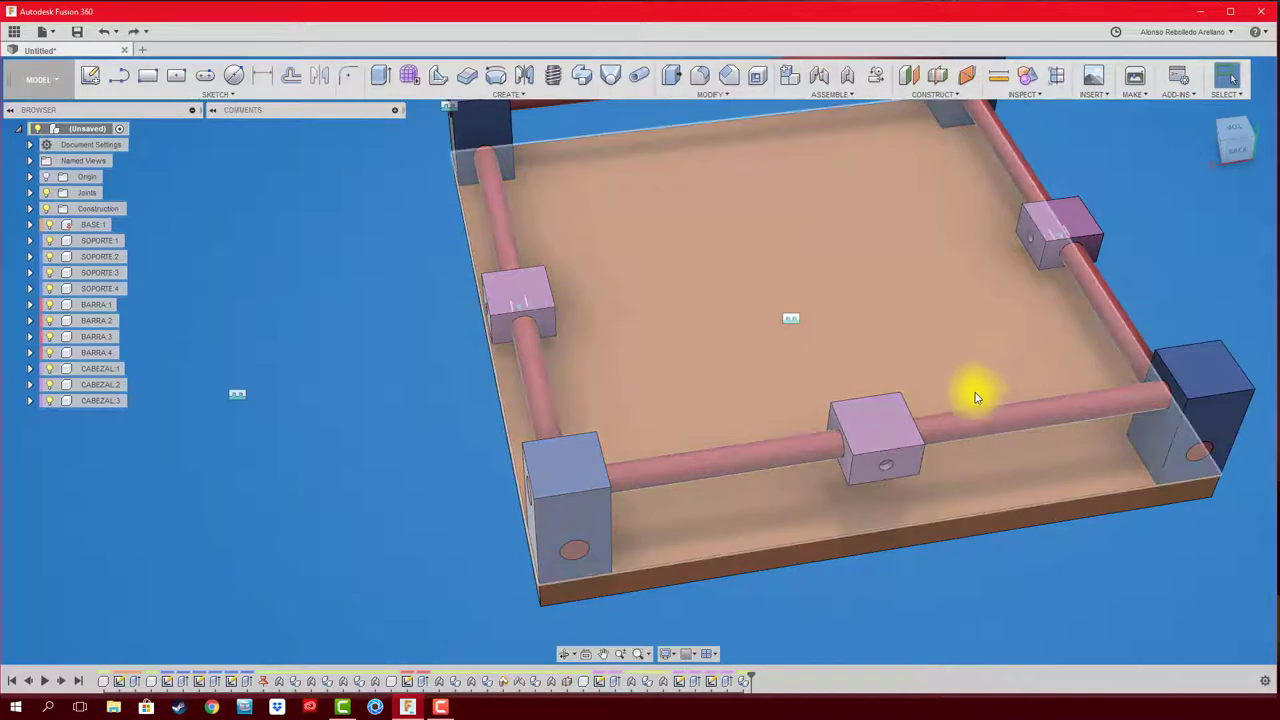
pyautogui.keyDown('shift'); pyautogui.moveTo(907, 528); pyautogui.dragTo(907, 528, button='middle'); pyautogui.keyUp('shift')
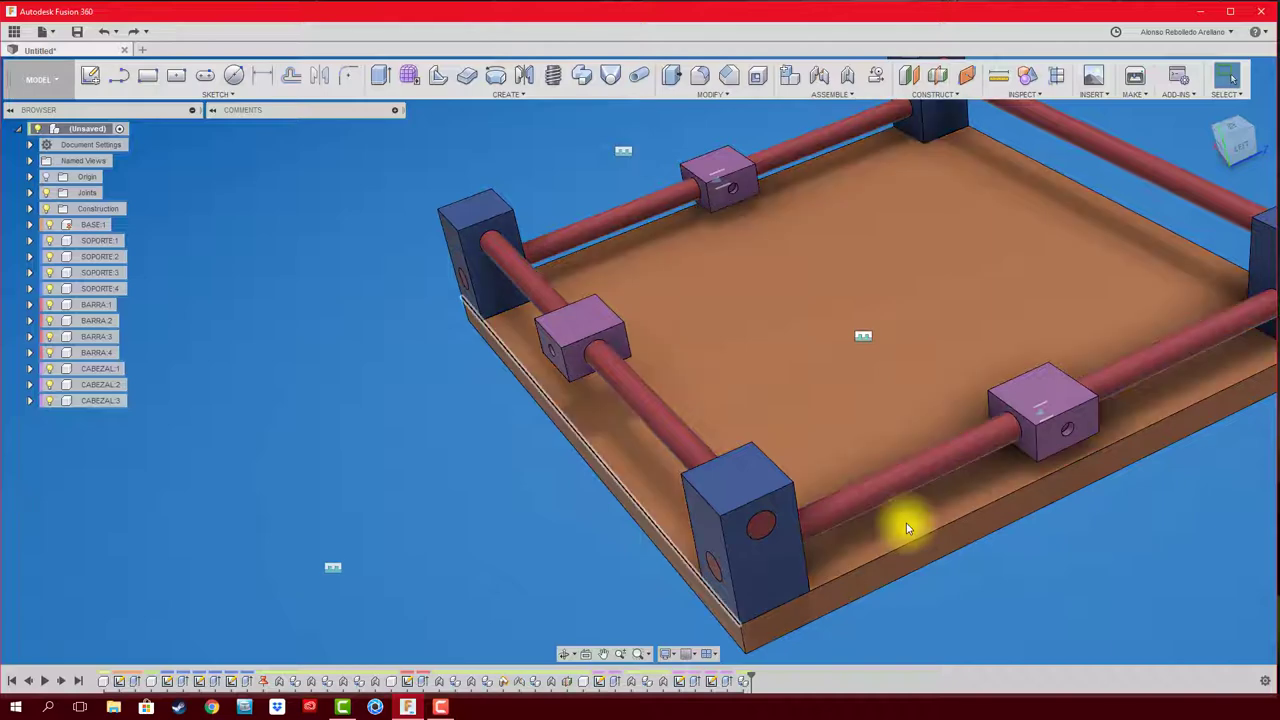
pyautogui.keyDown('shift'); pyautogui.moveTo(907, 528); pyautogui.dragTo(886, 266, button='middle'); pyautogui.keyUp('shift')
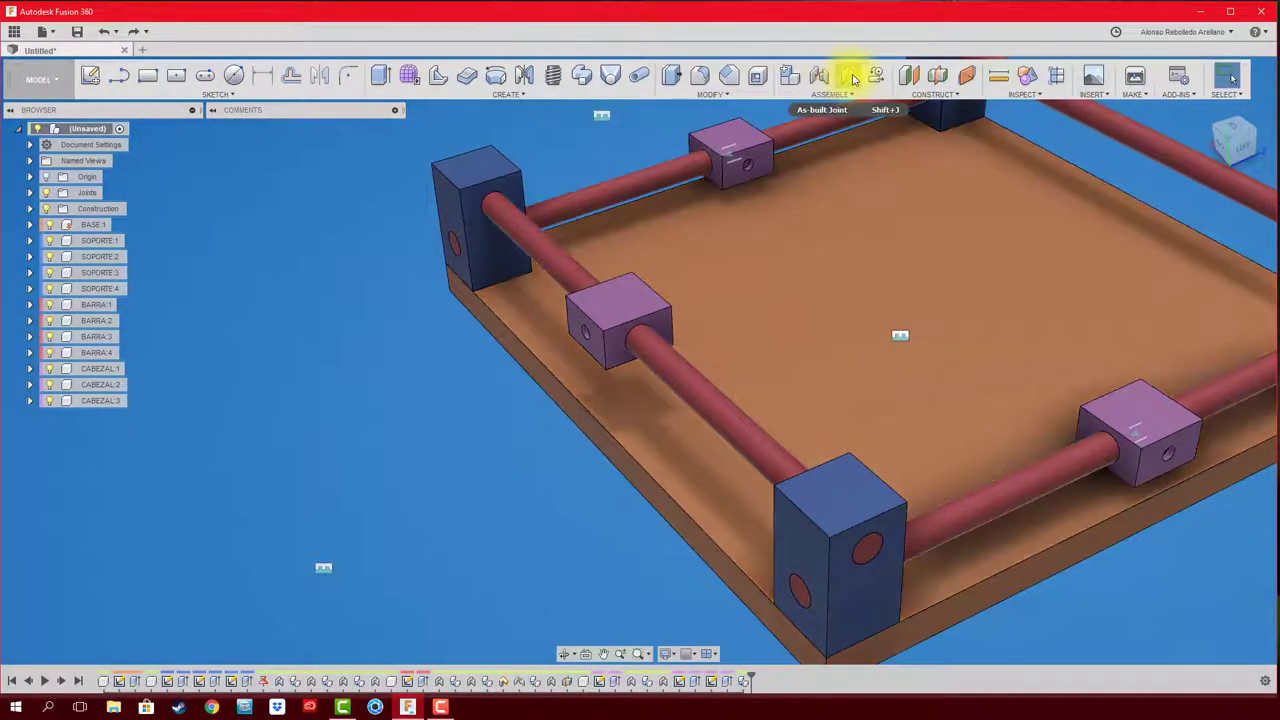
# Step: Join the front CABEZAL to its BARRA with an as-built Slider joint on Z, and drag-test it
pyautogui.click(850, 78)
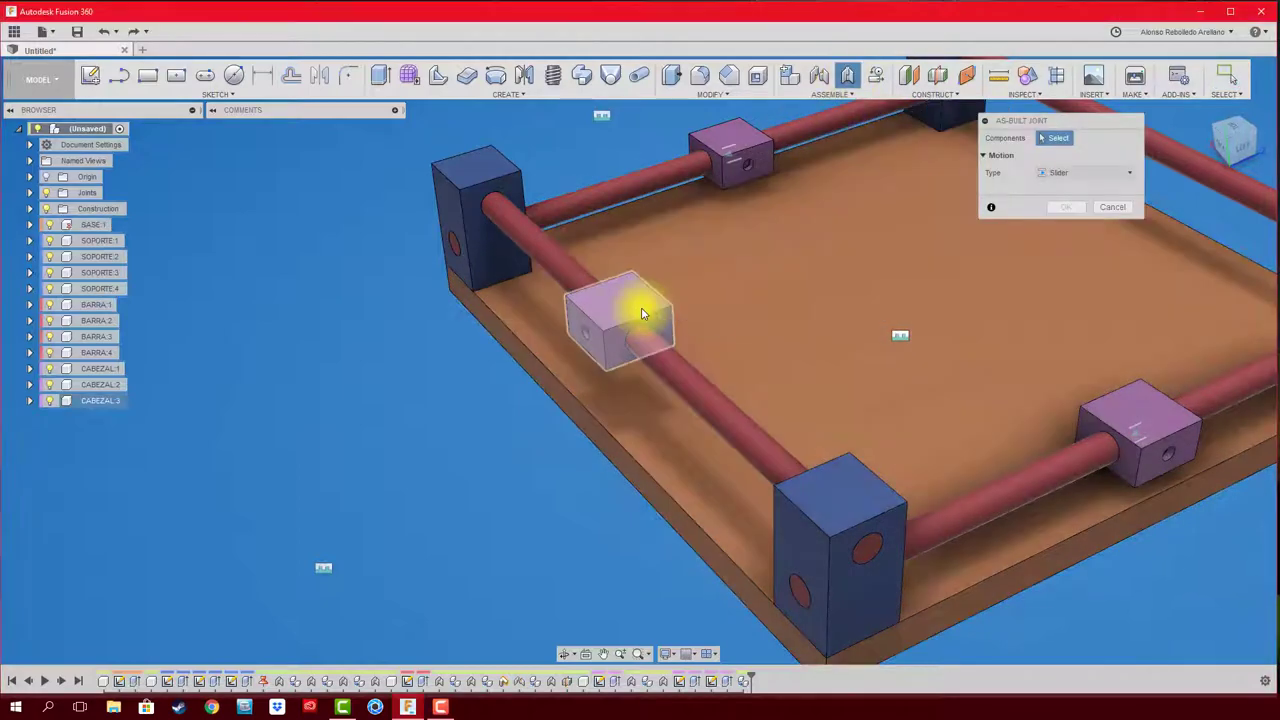
pyautogui.click(643, 314)
pyautogui.click(700, 387)
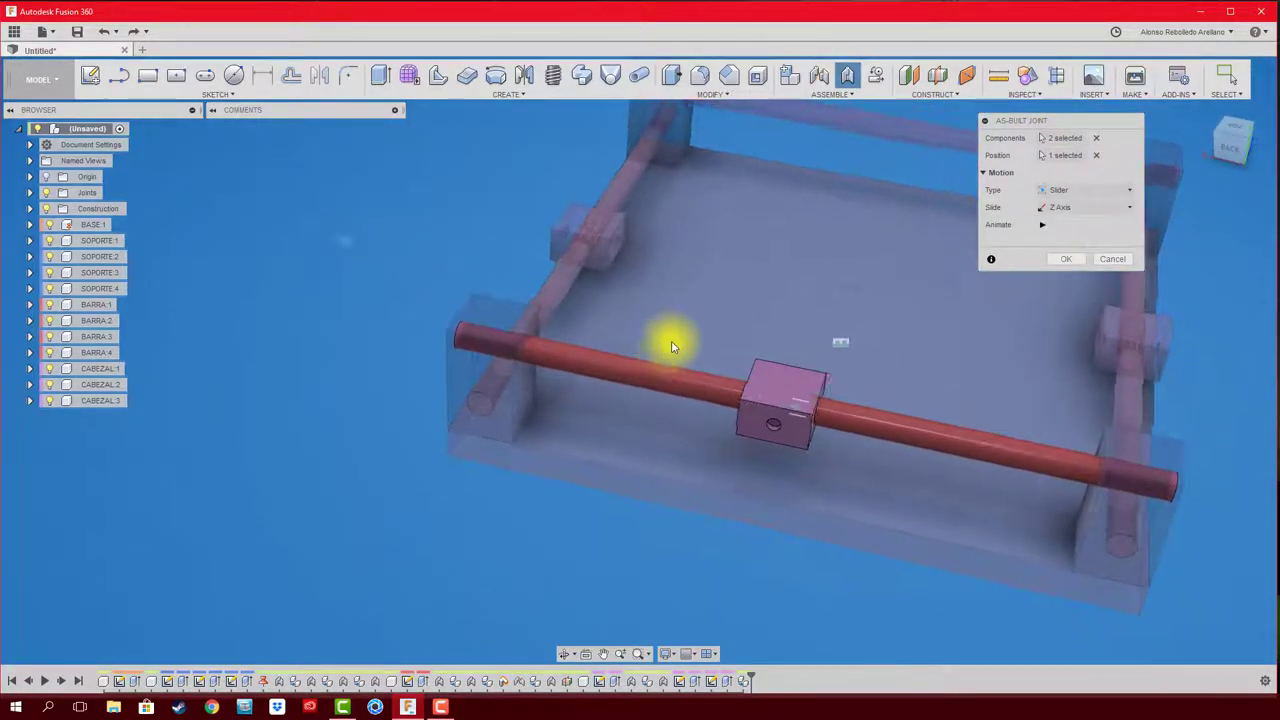
pyautogui.click(1064, 259)
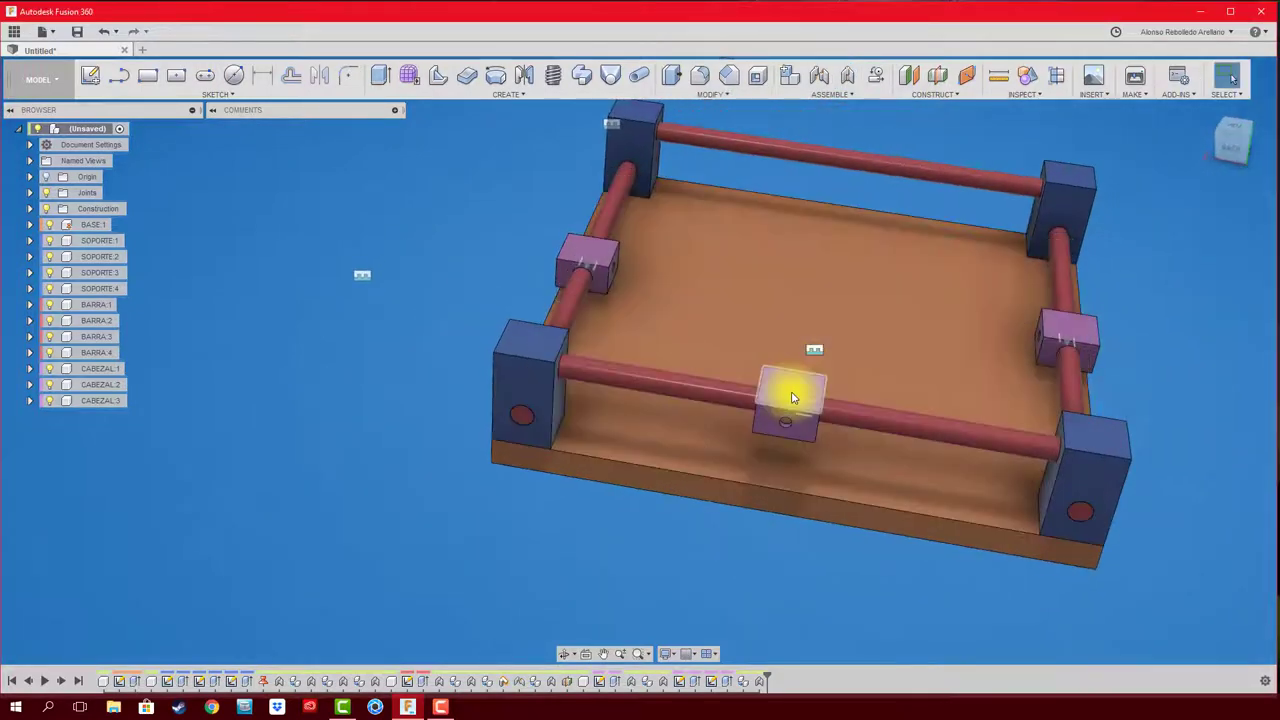
pyautogui.moveTo(953, 410)
pyautogui.mouseDown()
pyautogui.moveTo(1037, 368)
pyautogui.moveTo(392, 292)
pyautogui.mouseUp()
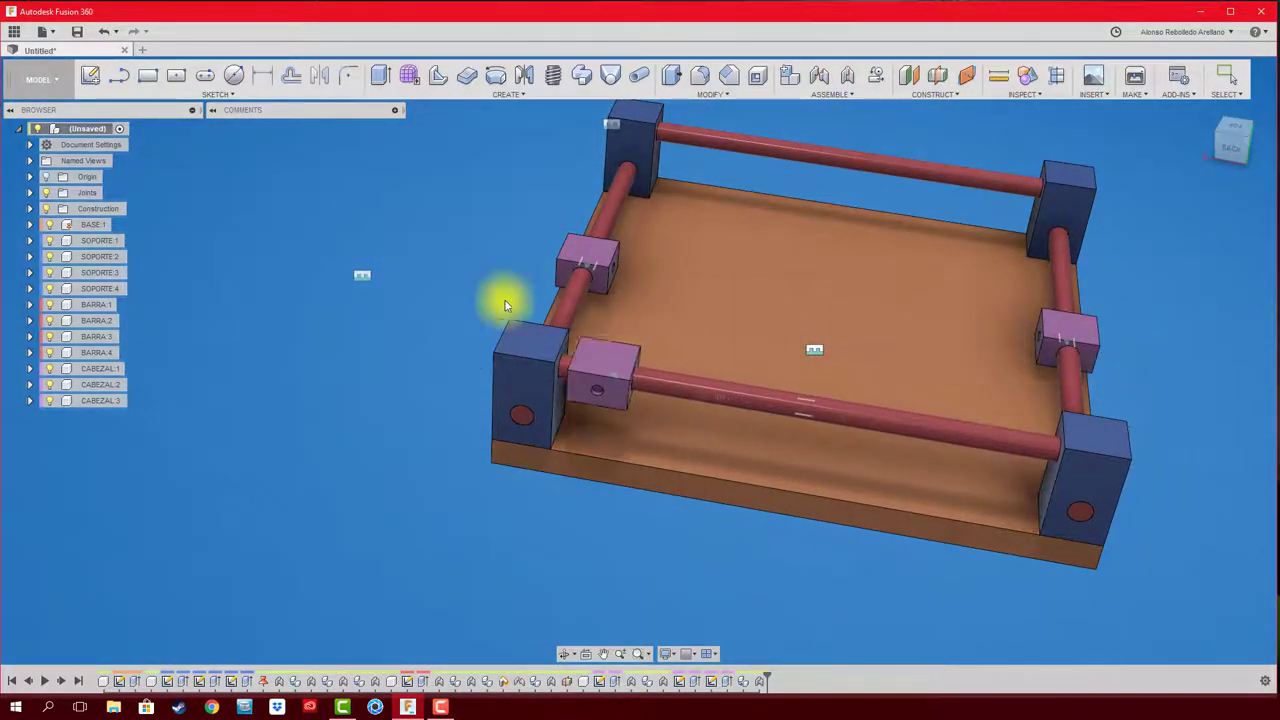
pyautogui.moveTo(544, 309)
pyautogui.mouseDown()
pyautogui.moveTo(1146, 343)
pyautogui.moveTo(1103, 354)
pyautogui.moveTo(800, 343)
pyautogui.mouseUp()
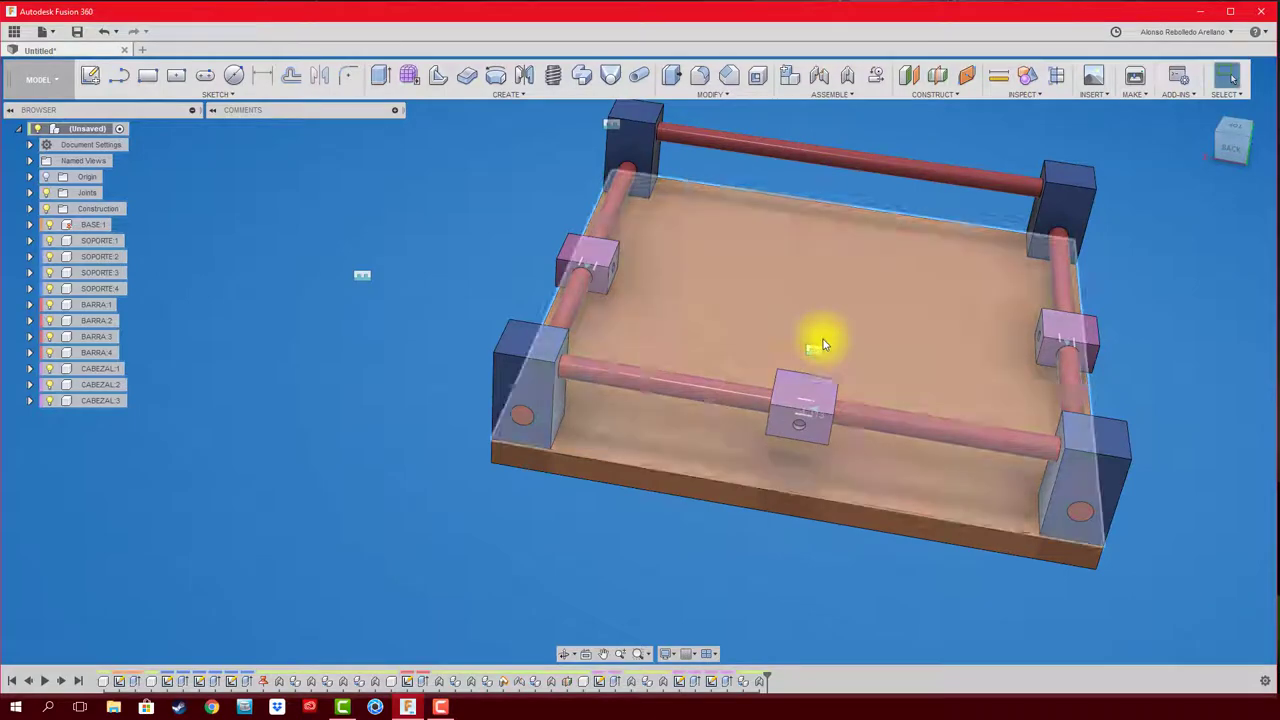
pyautogui.moveTo(823, 339)
pyautogui.keyDown('shift'); pyautogui.mouseDown(button='middle')
pyautogui.moveTo(500, 294)
pyautogui.moveTo(486, 277)
pyautogui.moveTo(416, 336)
pyautogui.moveTo(429, 354)
pyautogui.moveTo(100, 409)
pyautogui.mouseUp(button='middle'); pyautogui.keyUp('shift')
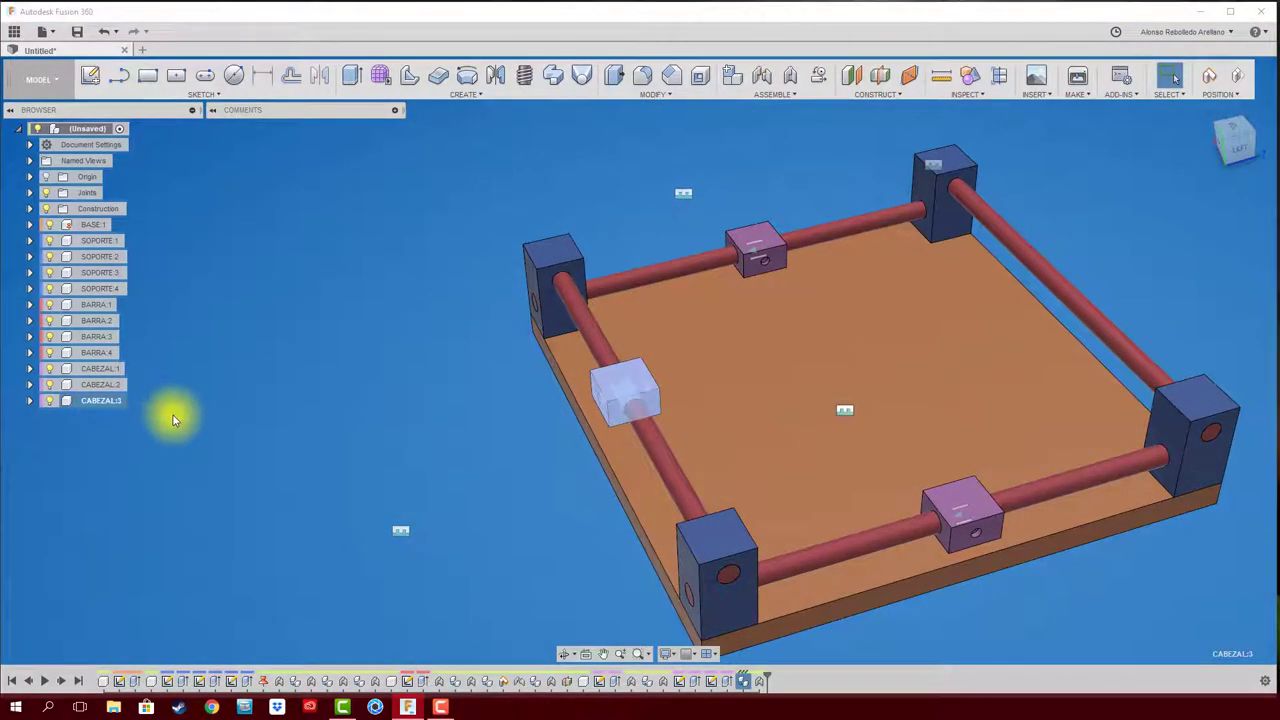
# Step: Paste a copy of a head as CABEZAL:4 and move it −180 mm along X onto the empty bar
pyautogui.press('j')
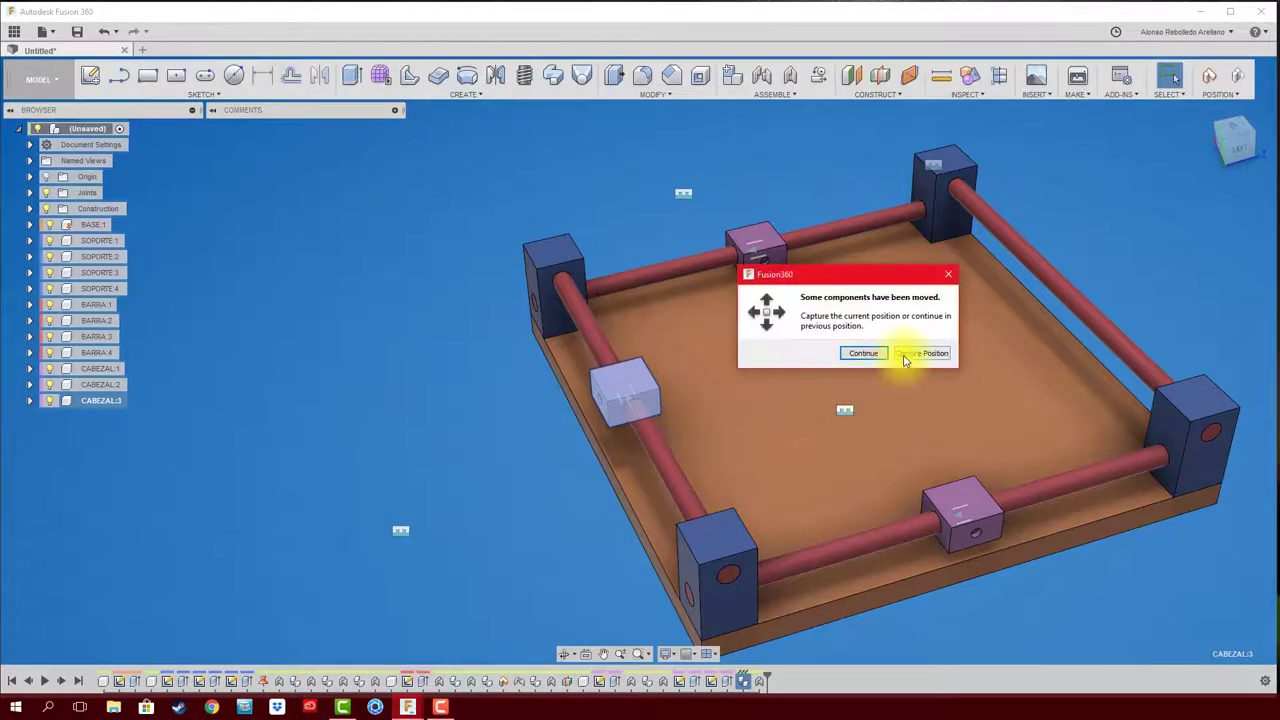
pyautogui.click(905, 353)
pyautogui.moveTo(585, 405); pyautogui.dragTo(920, 357)
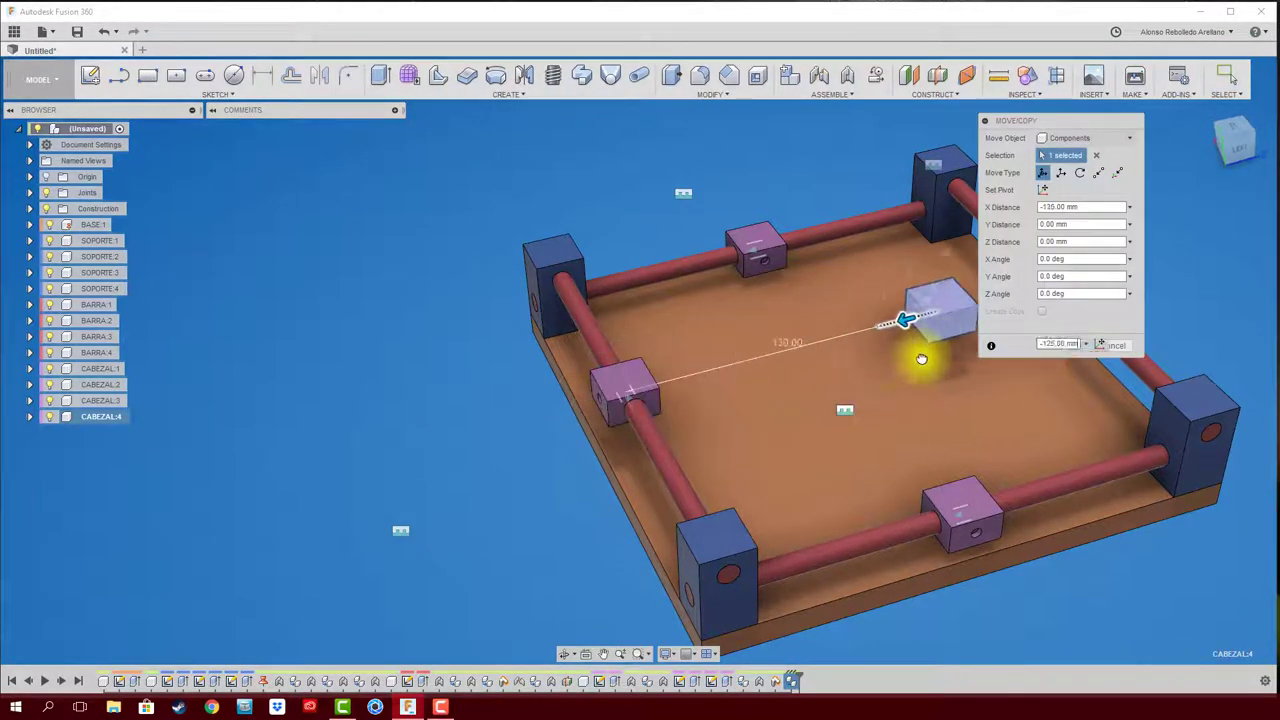
pyautogui.moveTo(920, 357)
pyautogui.keyDown('shift'); pyautogui.mouseDown(button='middle')
pyautogui.moveTo(451, 463)
pyautogui.moveTo(555, 365)
pyautogui.mouseUp(button='middle'); pyautogui.keyUp('shift')
pyautogui.moveTo(517, 355)
pyautogui.mouseDown()
pyautogui.moveTo(636, 338)
pyautogui.moveTo(632, 328)
pyautogui.mouseUp()
pyautogui.click(1069, 348)
pyautogui.moveTo(901, 356)
pyautogui.keyDown('shift'); pyautogui.mouseDown(button='middle')
pyautogui.moveTo(889, 391)
pyautogui.moveTo(924, 503)
pyautogui.mouseUp(button='middle'); pyautogui.keyUp('shift')
pyautogui.keyDown('shift'); pyautogui.moveTo(923, 504); pyautogui.dragTo(930, 470, button='middle'); pyautogui.keyUp('shift')
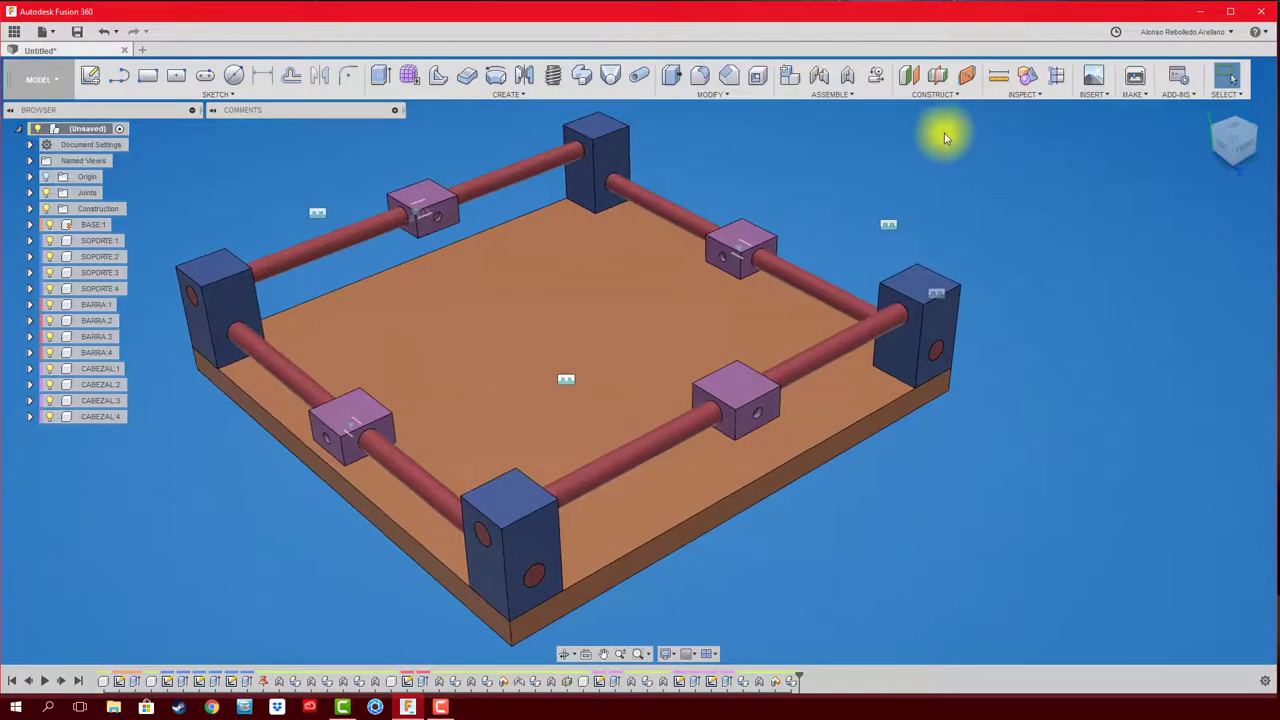
# Step: Join CABEZAL:4 to its bar with an as-built Slider joint positioned on the bar face
pyautogui.click(850, 86)
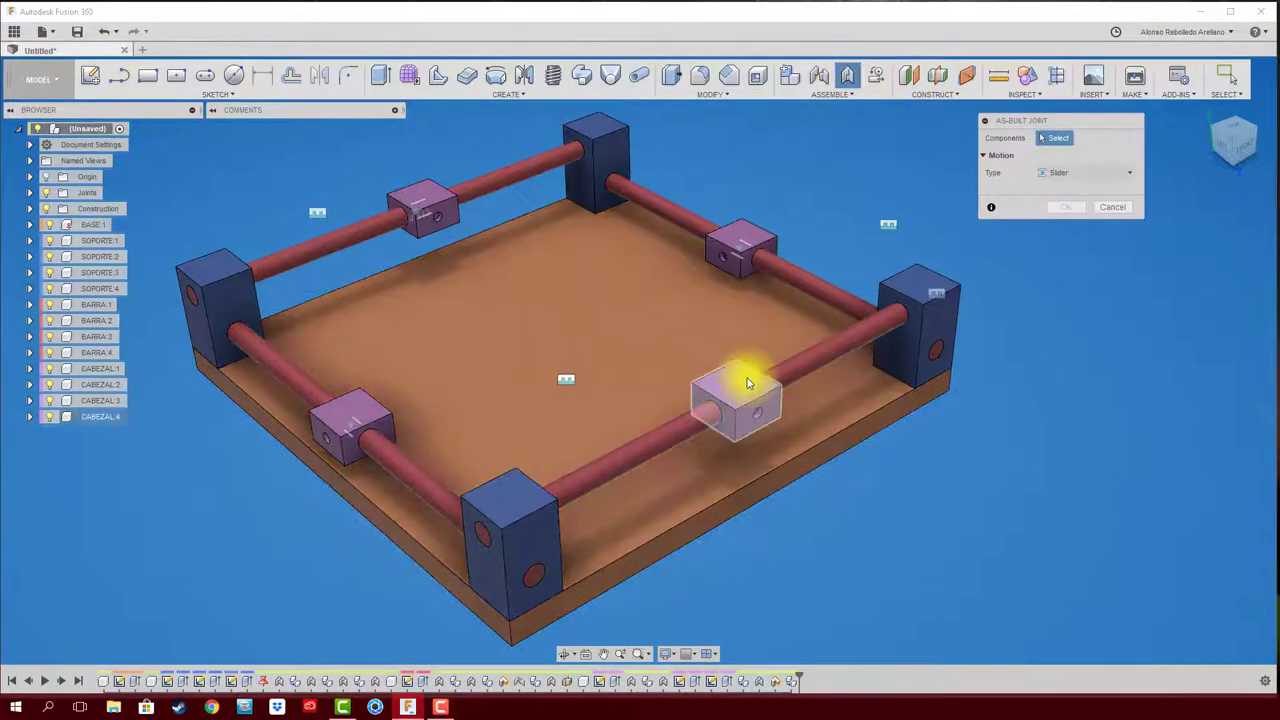
pyautogui.click(740, 380)
pyautogui.click(814, 357)
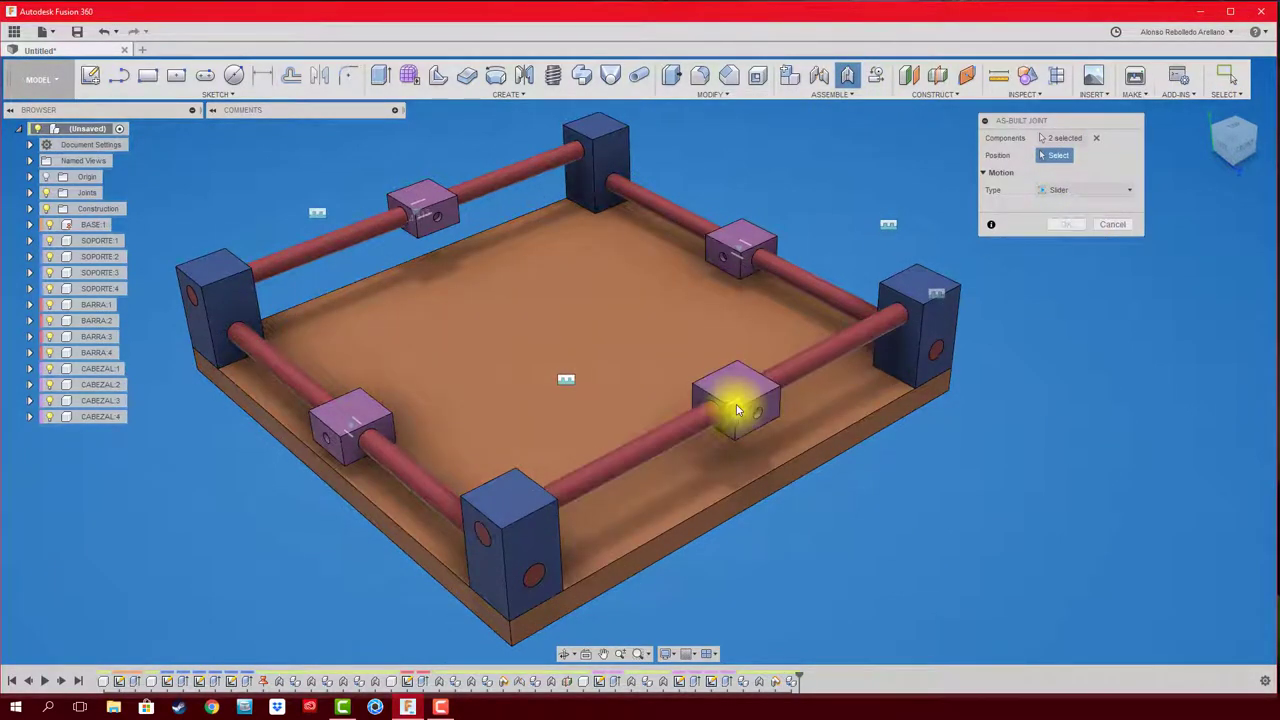
pyautogui.click(698, 420)
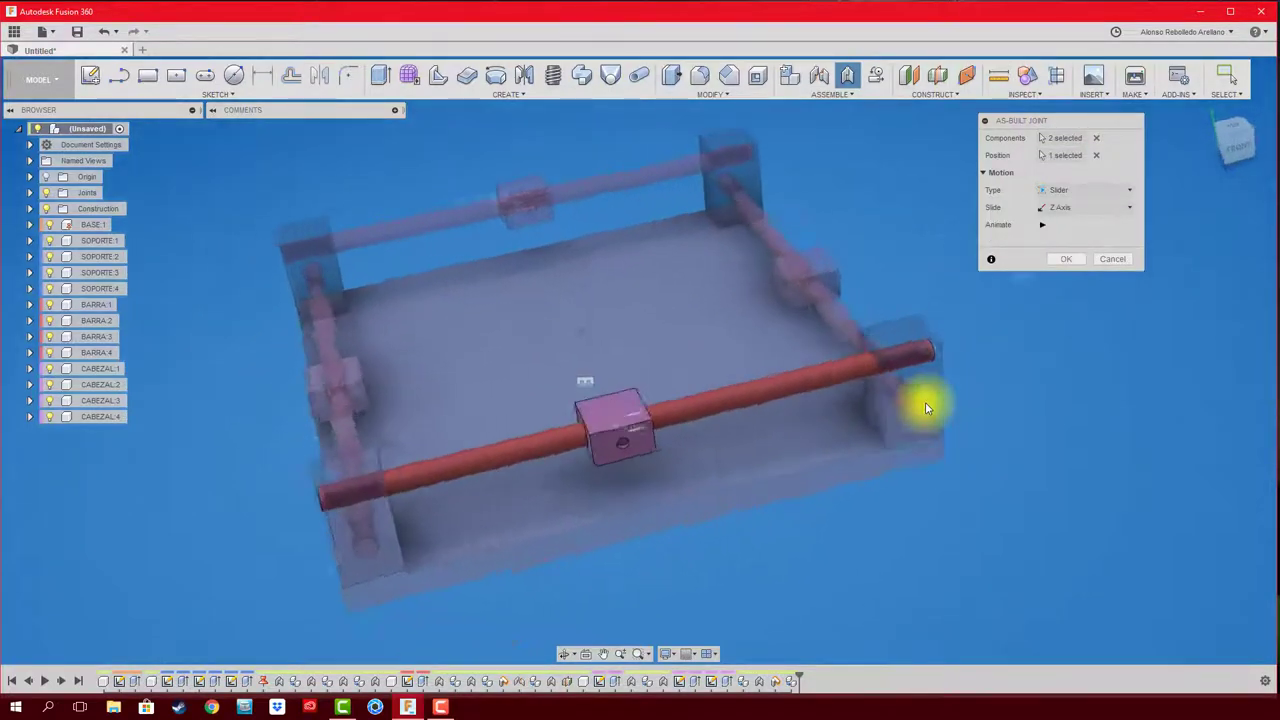
pyautogui.click(1066, 259)
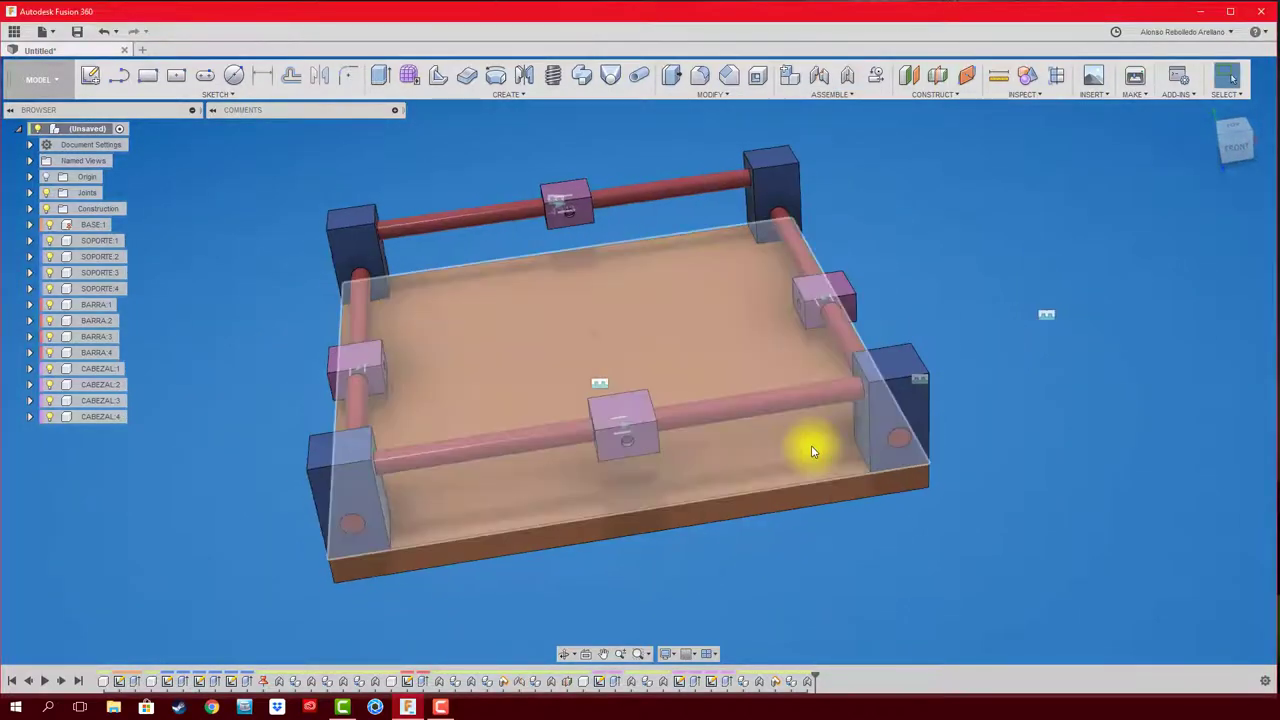
pyautogui.moveTo(811, 452)
pyautogui.keyDown('shift'); pyautogui.mouseDown(button='middle')
pyautogui.moveTo(955, 328)
pyautogui.moveTo(971, 331)
pyautogui.mouseUp(button='middle'); pyautogui.keyUp('shift')
# Step: Add a new component named BARRA CABEZAL:1 from the root component's context menu
pyautogui.scroll(3, 629, 260)
pyautogui.scroll(2, 630, 210)
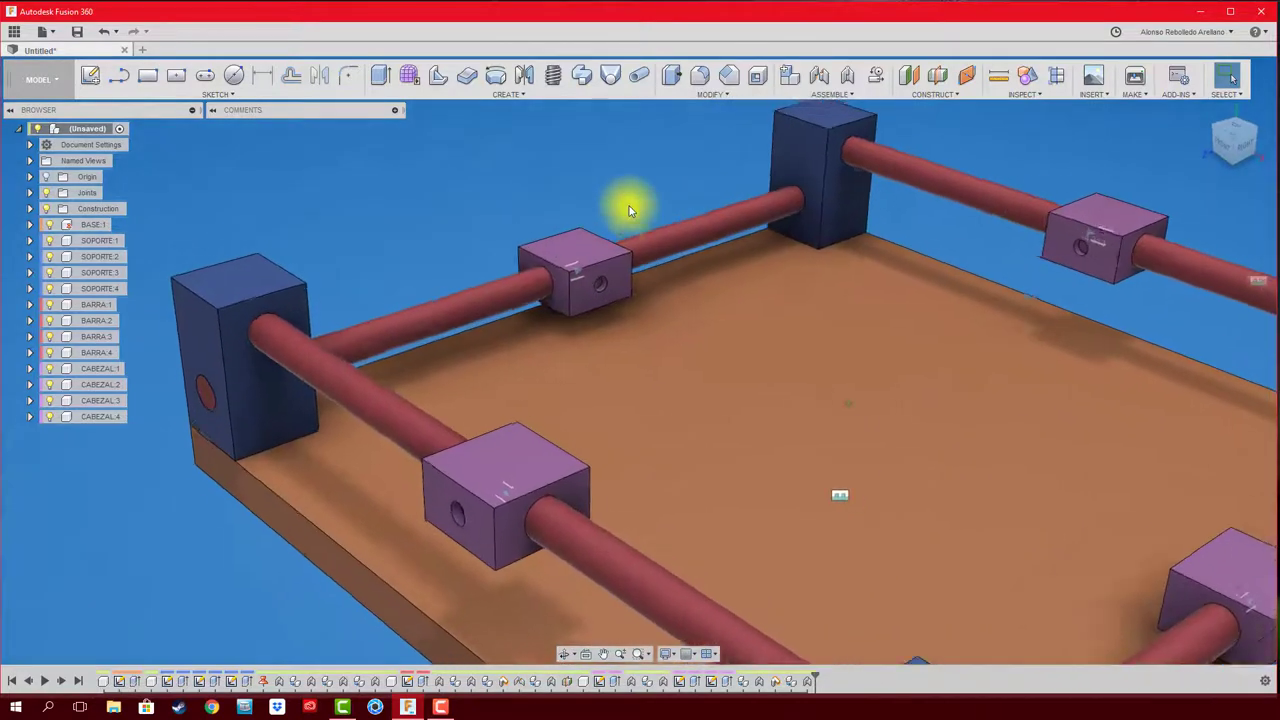
pyautogui.scroll(3, 629, 210)
pyautogui.scroll(2, 629, 210)
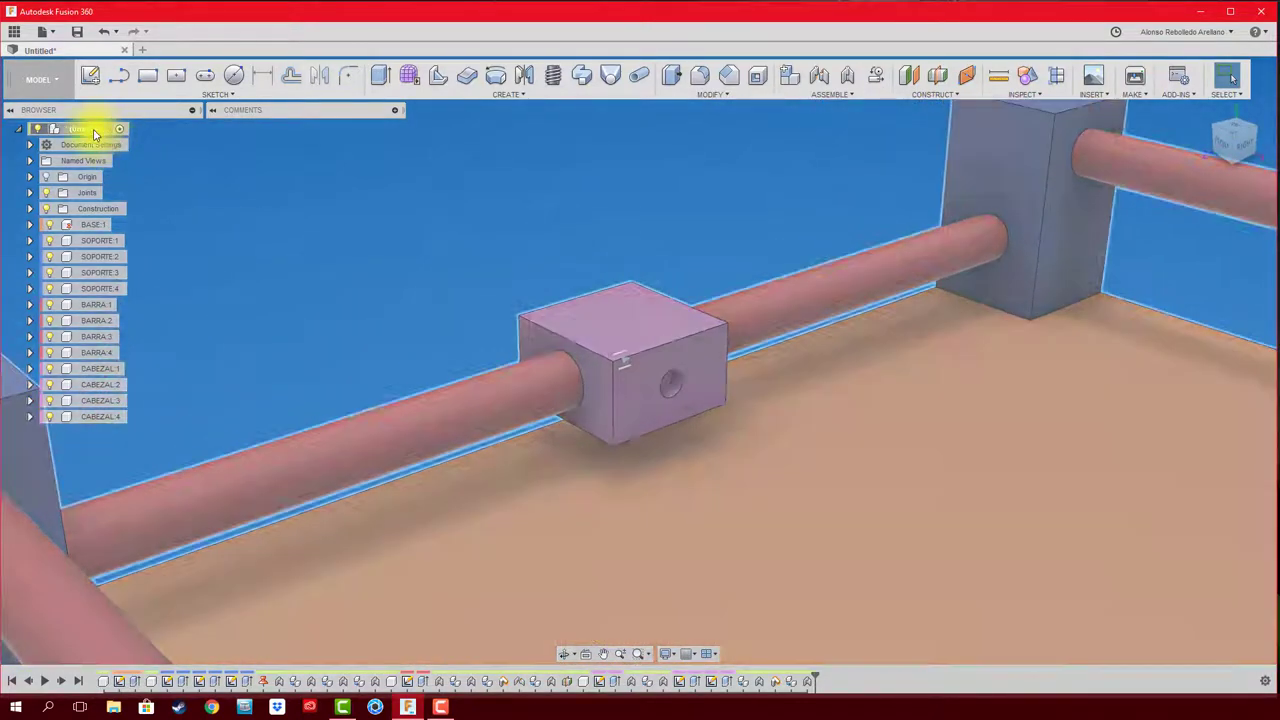
pyautogui.rightClick(95, 134)
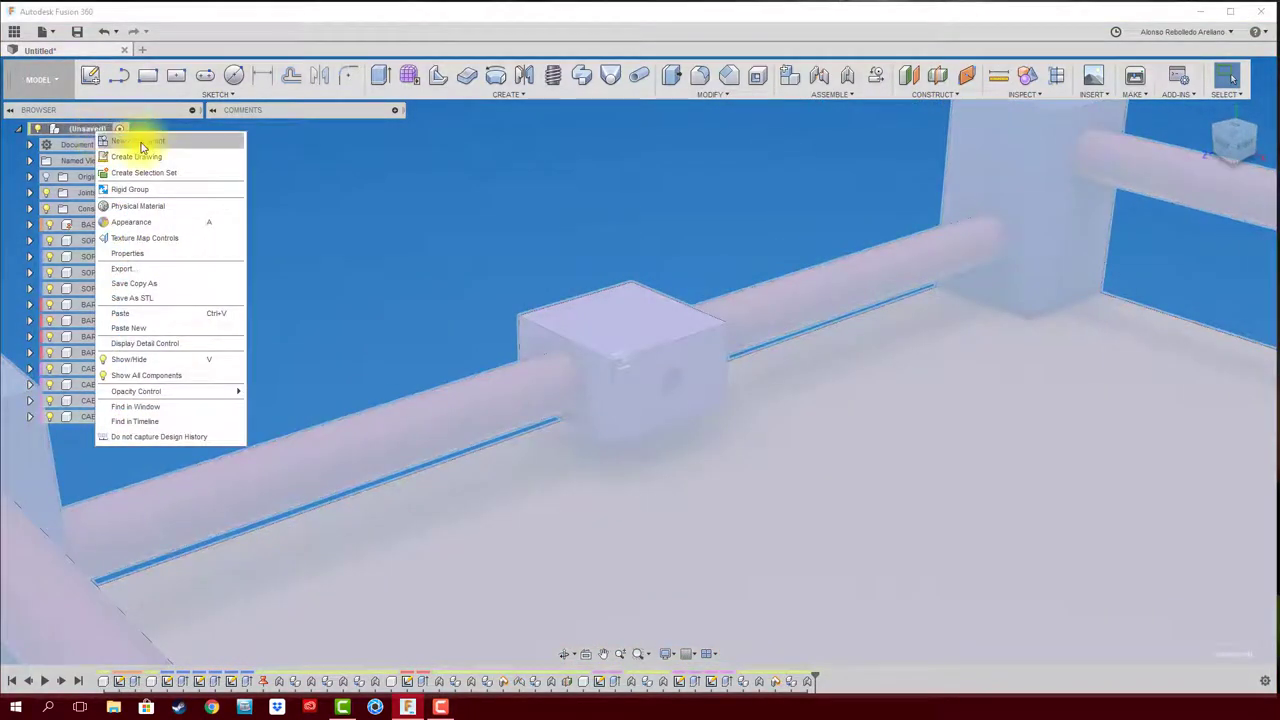
pyautogui.click(141, 147)
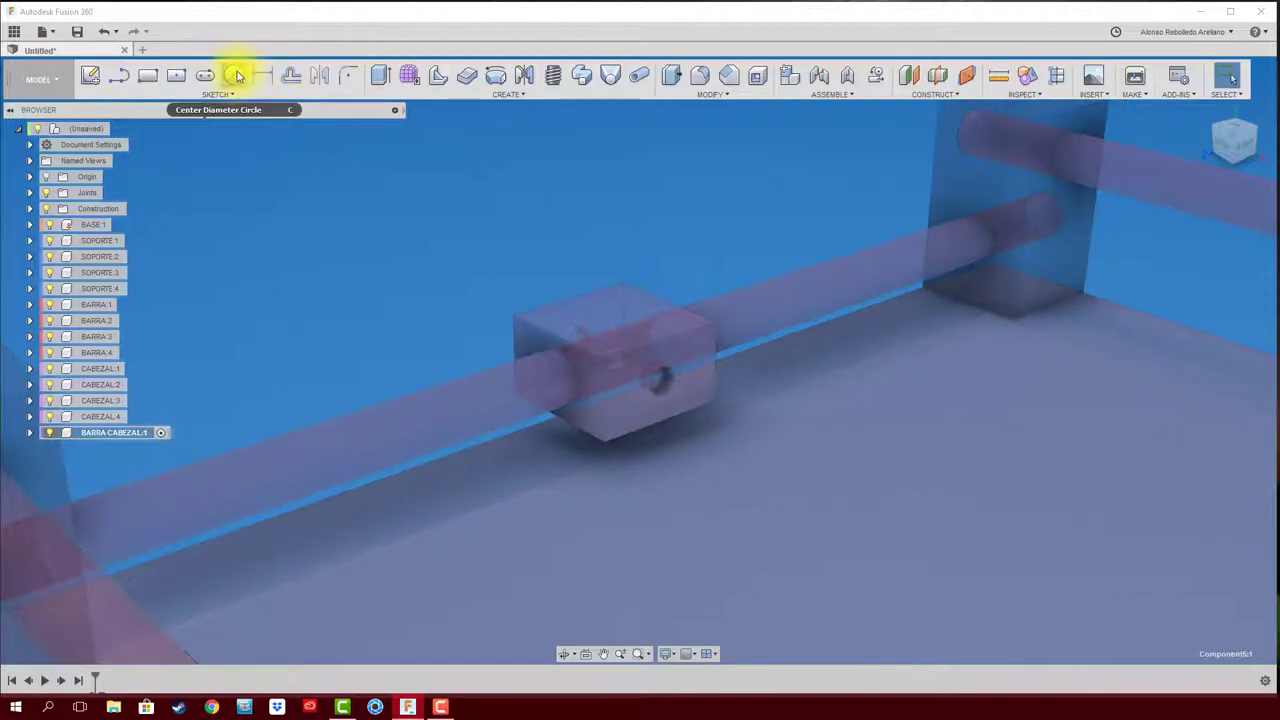
# Step: Extrude the hole circle into a 164 mm round bar reaching the opposite head
pyautogui.click(380, 80)
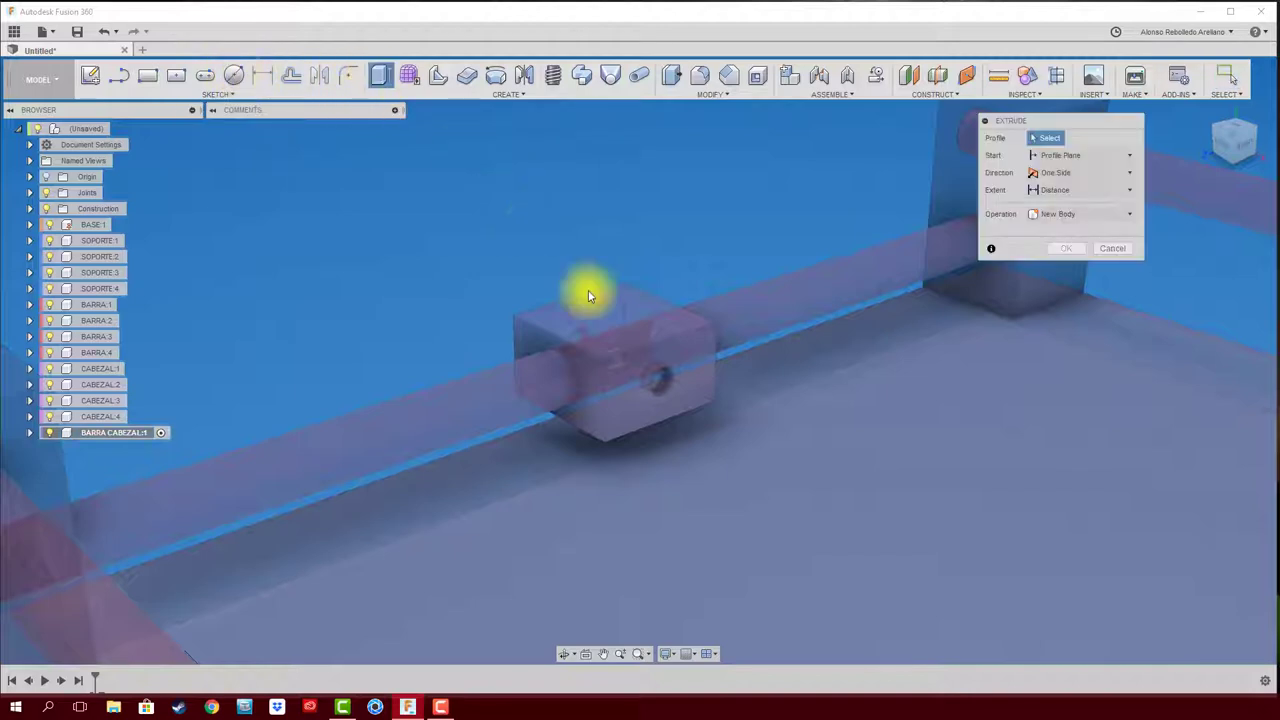
pyautogui.click(657, 380)
pyautogui.moveTo(666, 386); pyautogui.dragTo(1046, 523)
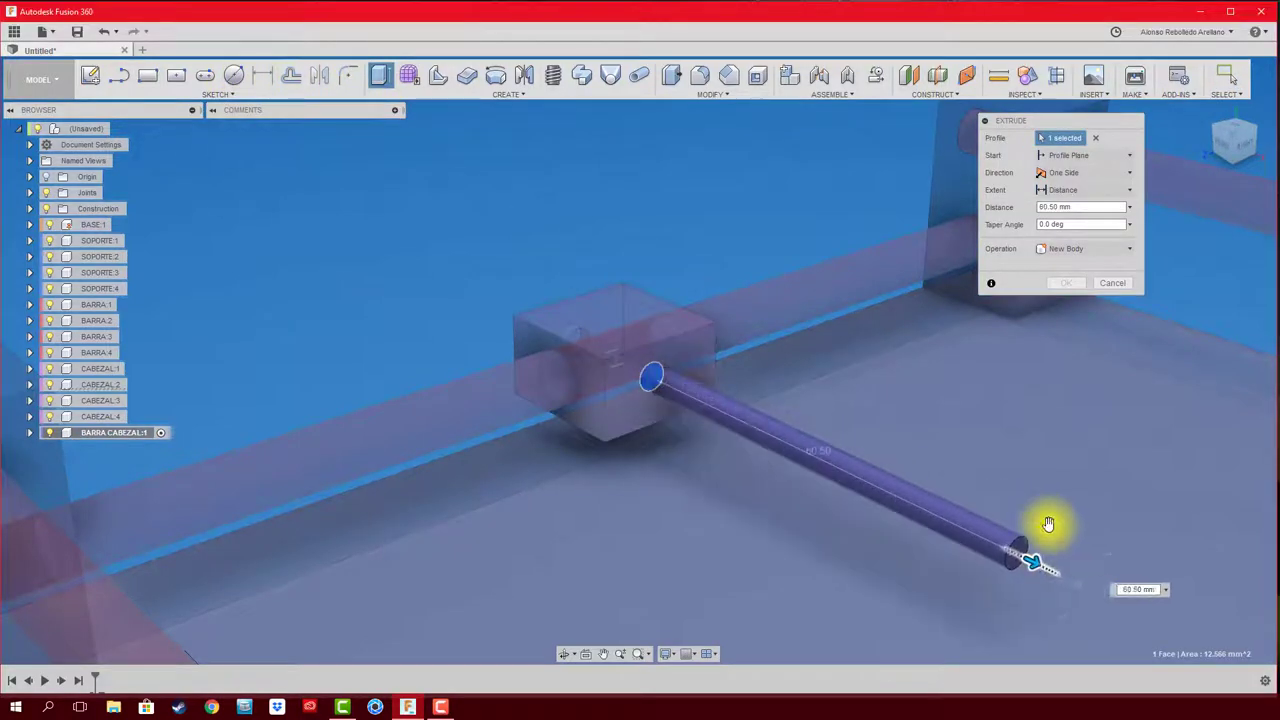
pyautogui.scroll(-1, 472, 313)
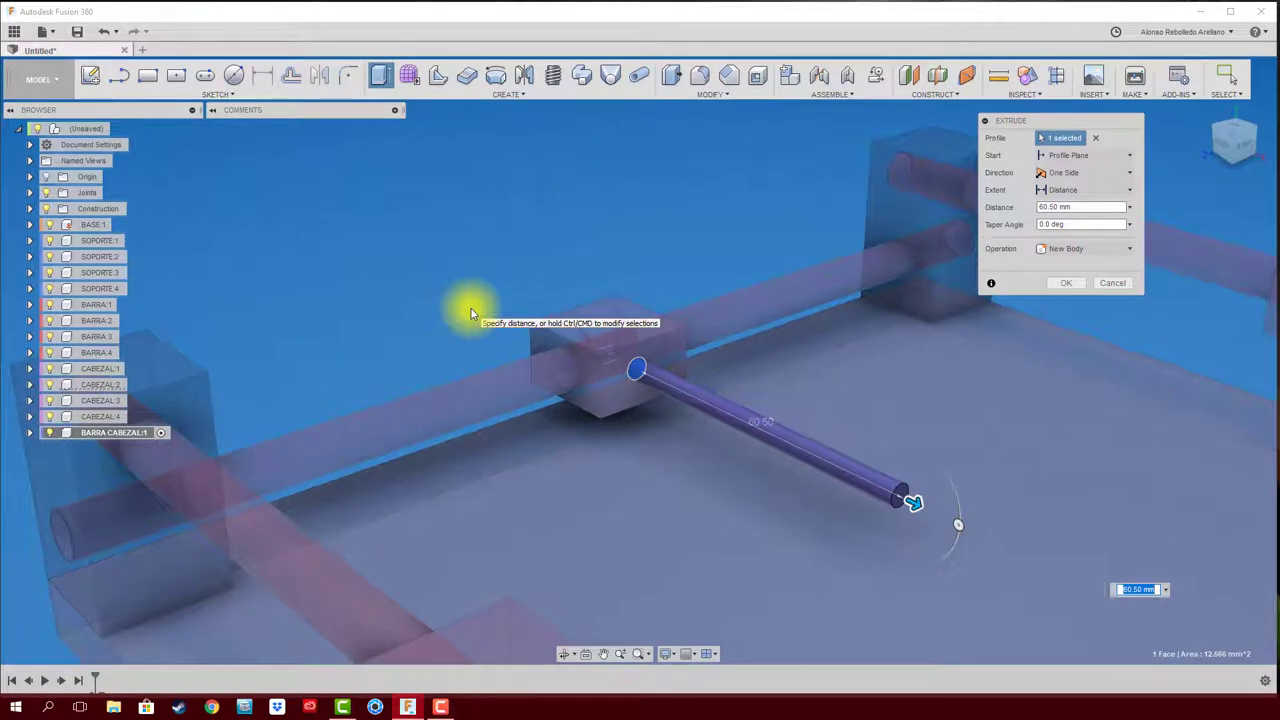
pyautogui.keyDown('shift'); pyautogui.moveTo(472, 313); pyautogui.dragTo(711, 374, button='middle'); pyautogui.keyUp('shift')
pyautogui.moveTo(609, 414); pyautogui.dragTo(1041, 395)
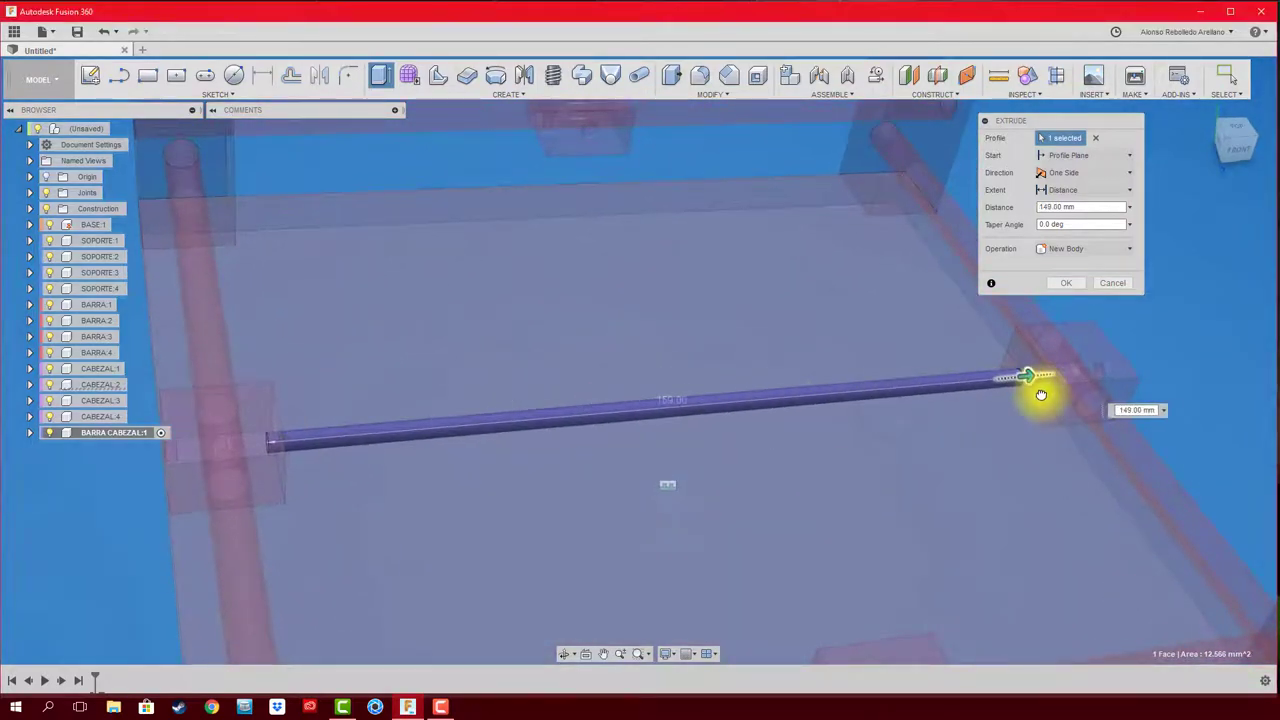
pyautogui.moveTo(1053, 390)
pyautogui.keyDown('shift'); pyautogui.mouseDown(button='middle')
pyautogui.moveTo(1077, 457)
pyautogui.moveTo(1068, 477)
pyautogui.moveTo(908, 455)
pyautogui.moveTo(871, 423)
pyautogui.moveTo(1060, 343)
pyautogui.mouseUp(button='middle'); pyautogui.keyUp('shift')
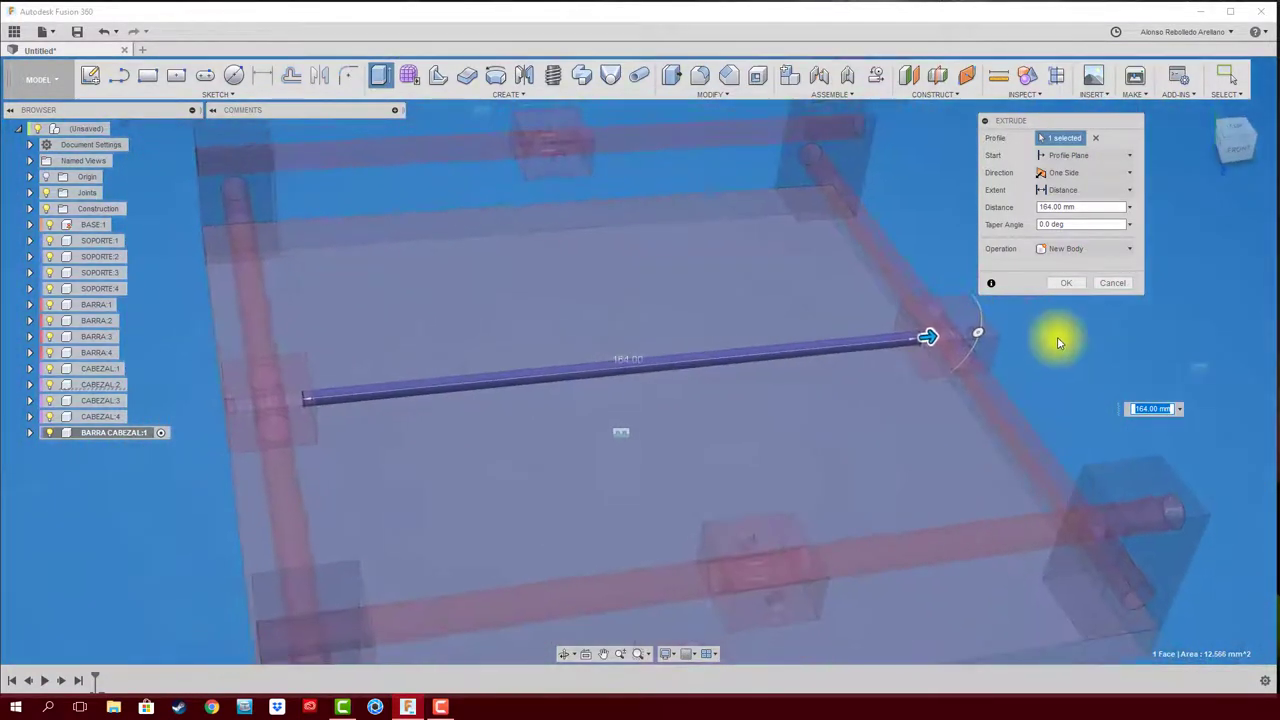
pyautogui.click(1066, 283)
# Step: Reactivate the top-level assembly and move the unjoined cross bar clear of the heads
pyautogui.moveTo(986, 314)
pyautogui.keyDown('shift'); pyautogui.mouseDown(button='middle')
pyautogui.moveTo(1051, 287)
pyautogui.moveTo(1120, 337)
pyautogui.moveTo(183, 195)
pyautogui.mouseUp(button='middle'); pyautogui.keyUp('shift')
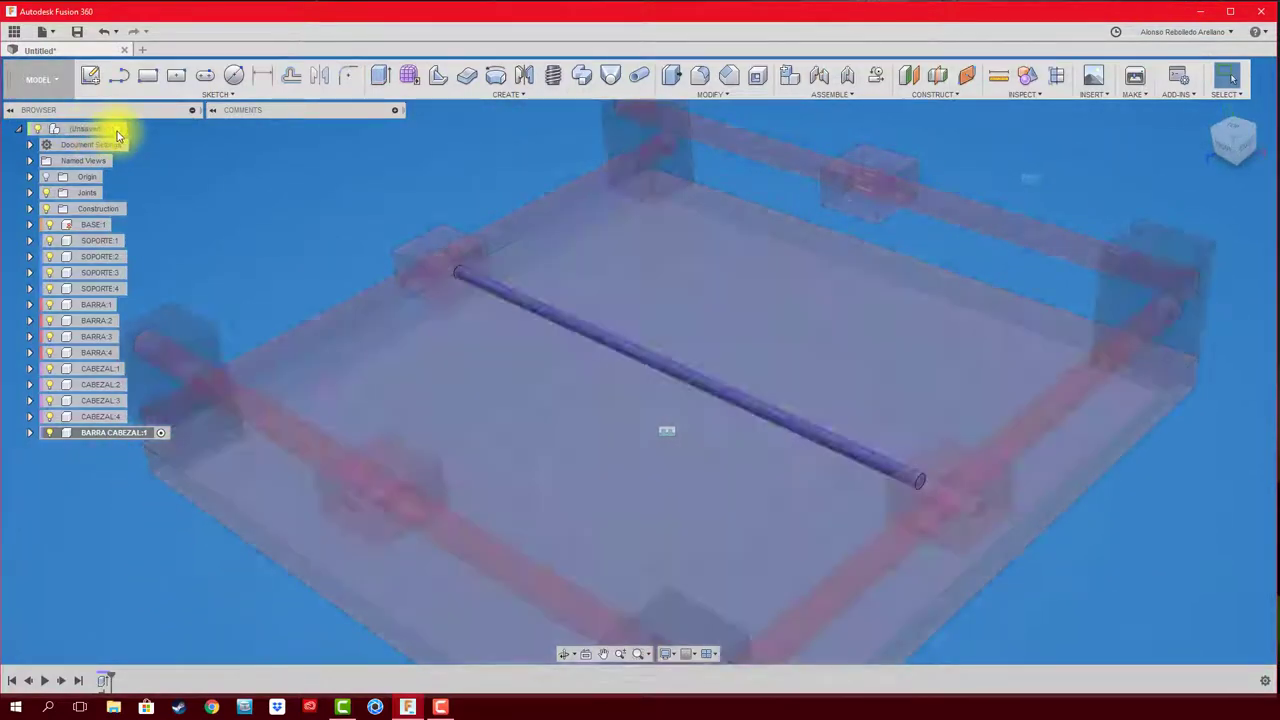
pyautogui.click(119, 128)
pyautogui.keyDown('shift'); pyautogui.moveTo(231, 179); pyautogui.dragTo(457, 251, button='middle'); pyautogui.keyUp('shift')
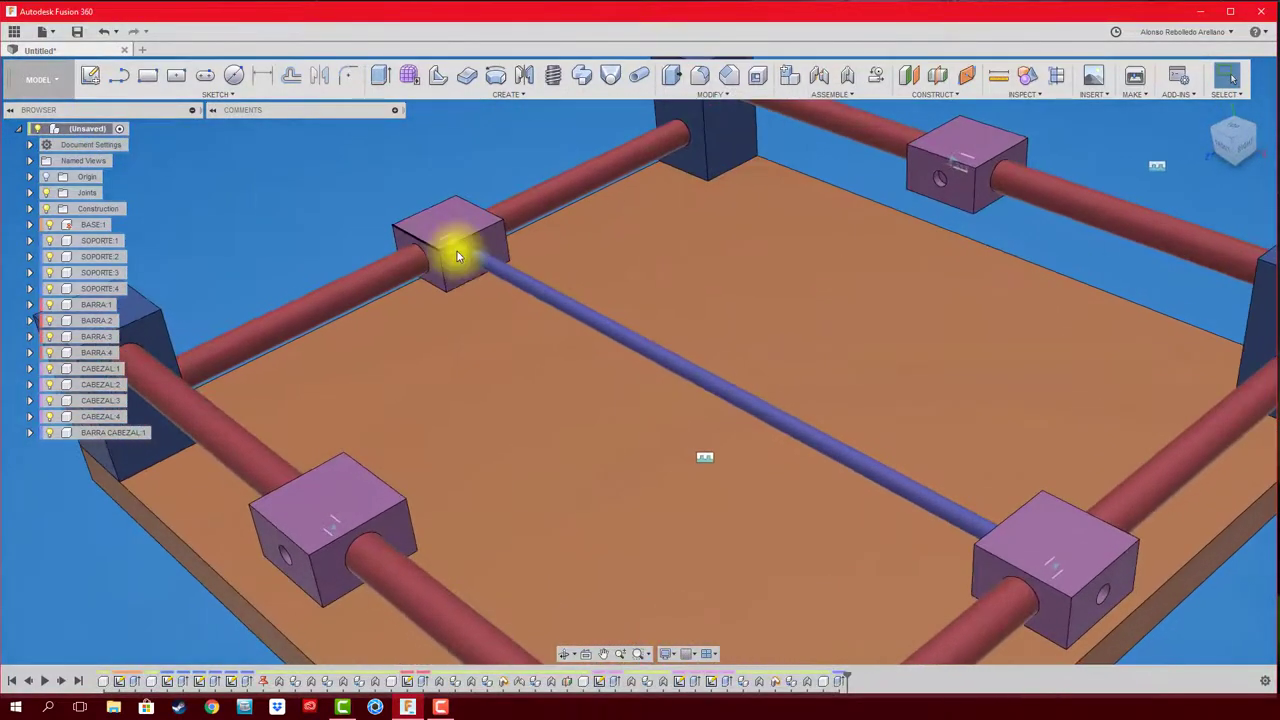
pyautogui.moveTo(457, 251); pyautogui.dragTo(626, 203)
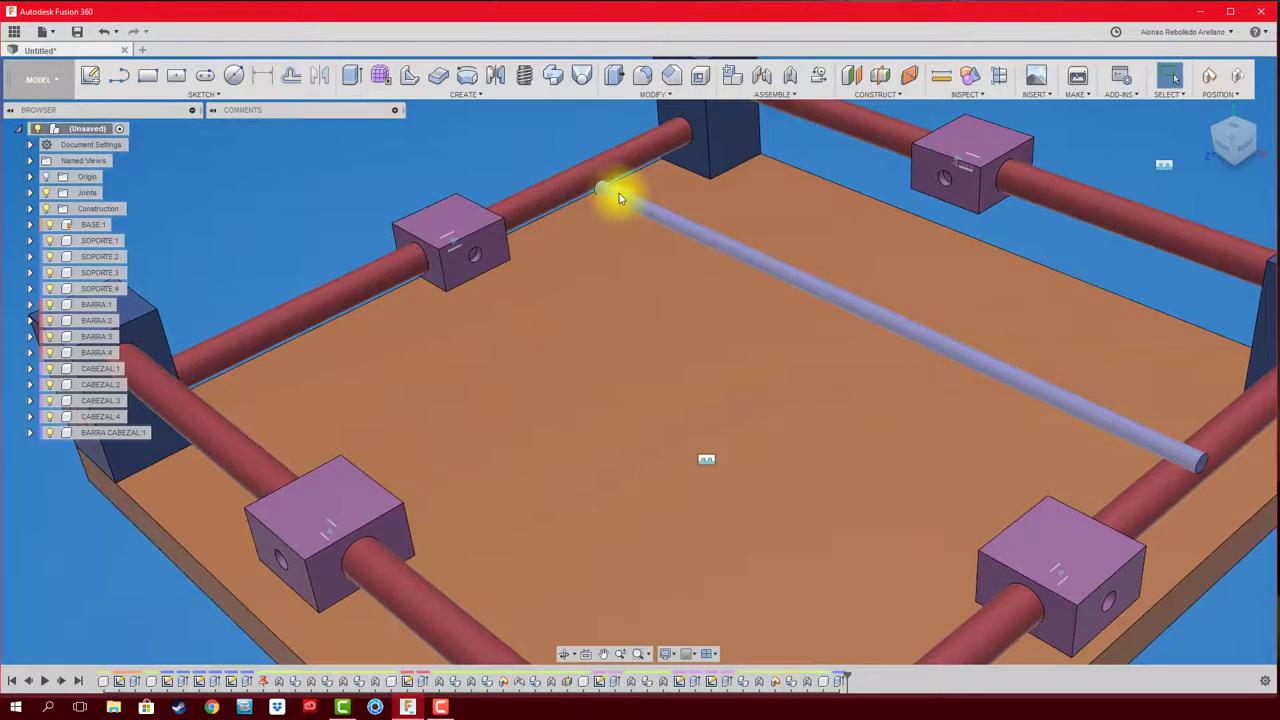
pyautogui.moveTo(619, 196)
pyautogui.keyDown('shift'); pyautogui.mouseDown(button='middle')
pyautogui.moveTo(480, 134)
pyautogui.moveTo(463, 183)
pyautogui.mouseUp(button='middle'); pyautogui.keyUp('shift')
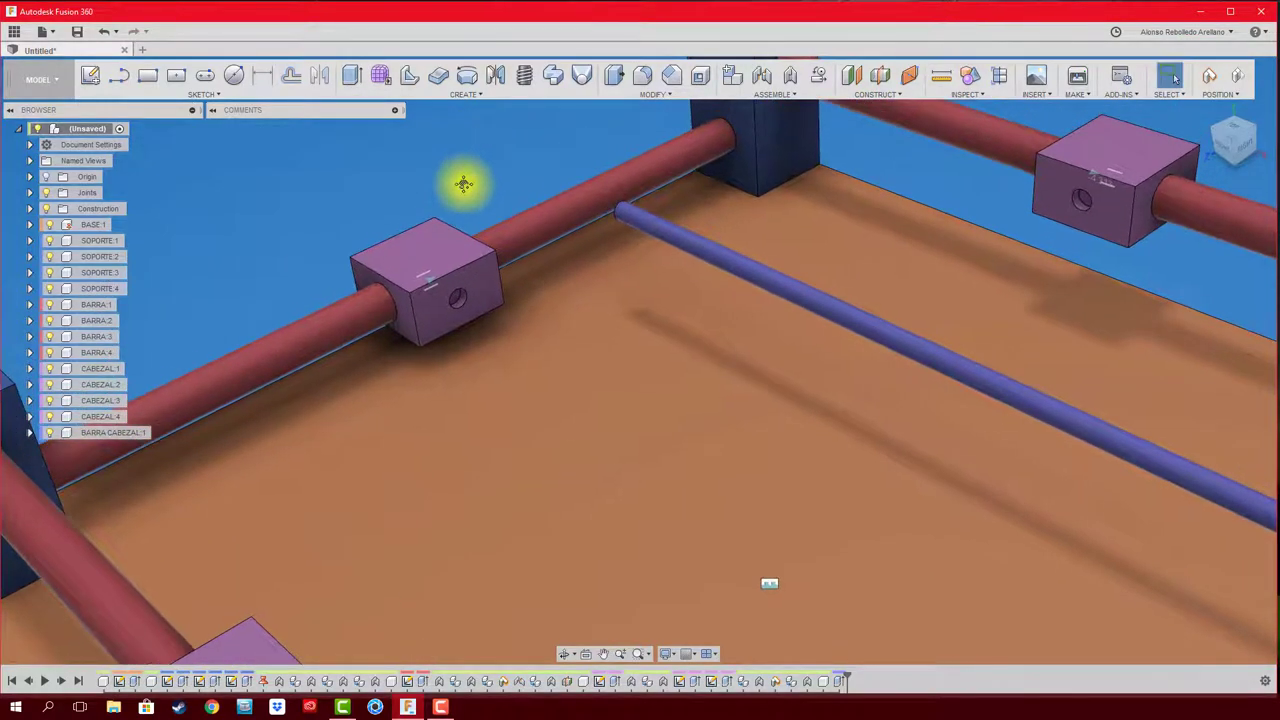
# Step: Rigidly join the left head to the cross bar's end and slide it along the rail to test
pyautogui.click(920, 355)
pyautogui.press('j')
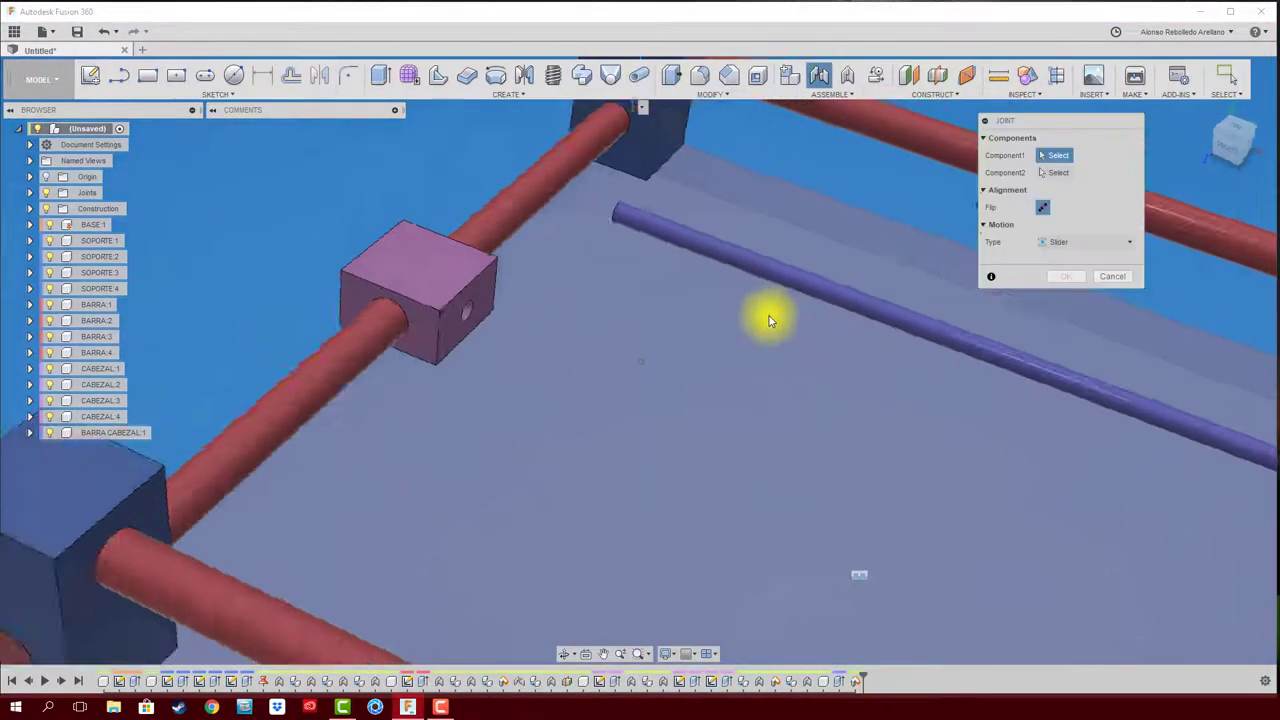
pyautogui.moveTo(766, 314)
pyautogui.keyDown('shift'); pyautogui.mouseDown(button='middle')
pyautogui.moveTo(694, 266)
pyautogui.moveTo(609, 334)
pyautogui.moveTo(743, 443)
pyautogui.moveTo(723, 420)
pyautogui.mouseUp(button='middle'); pyautogui.keyUp('shift')
pyautogui.click(653, 235)
pyautogui.click(719, 411)
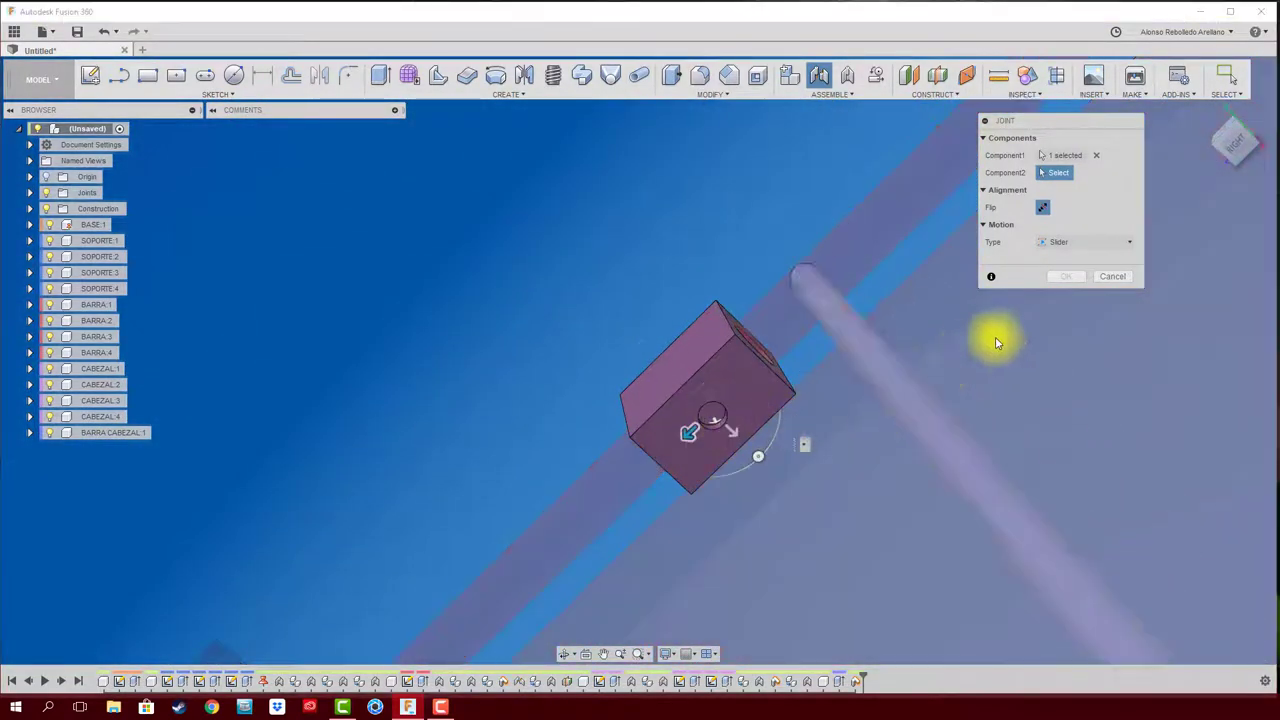
pyautogui.click(1082, 313)
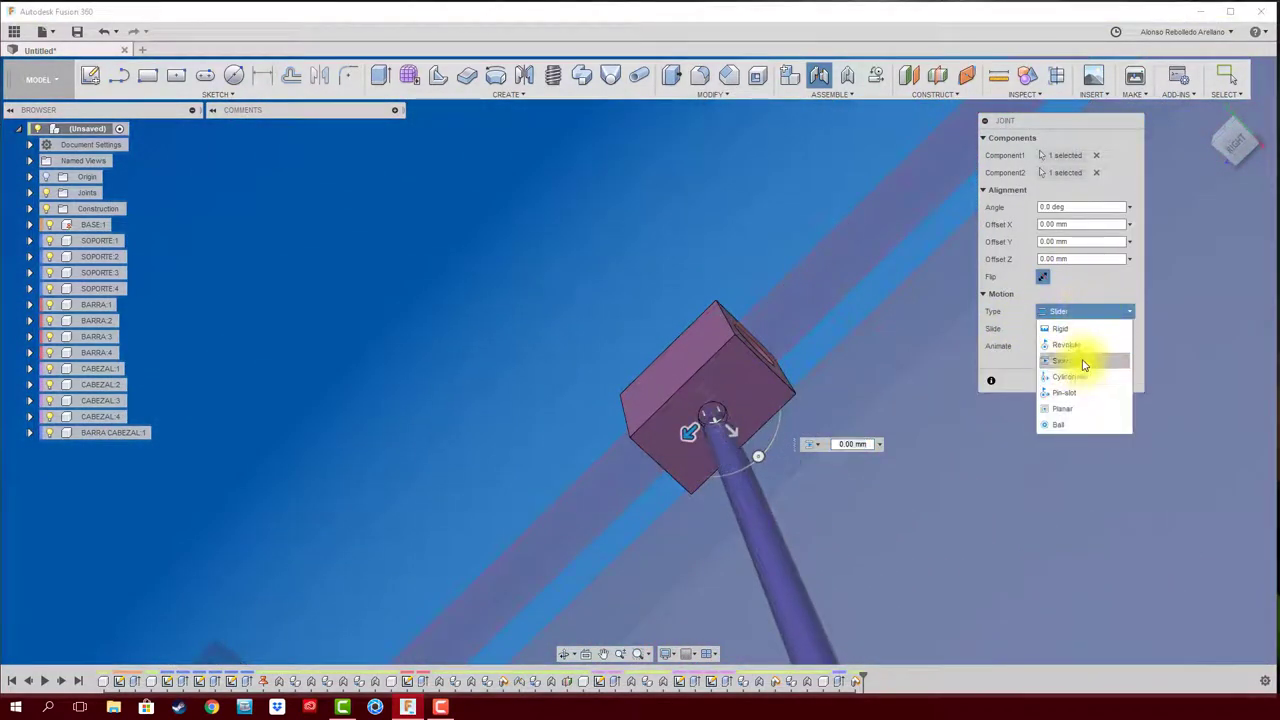
pyautogui.click(1080, 343)
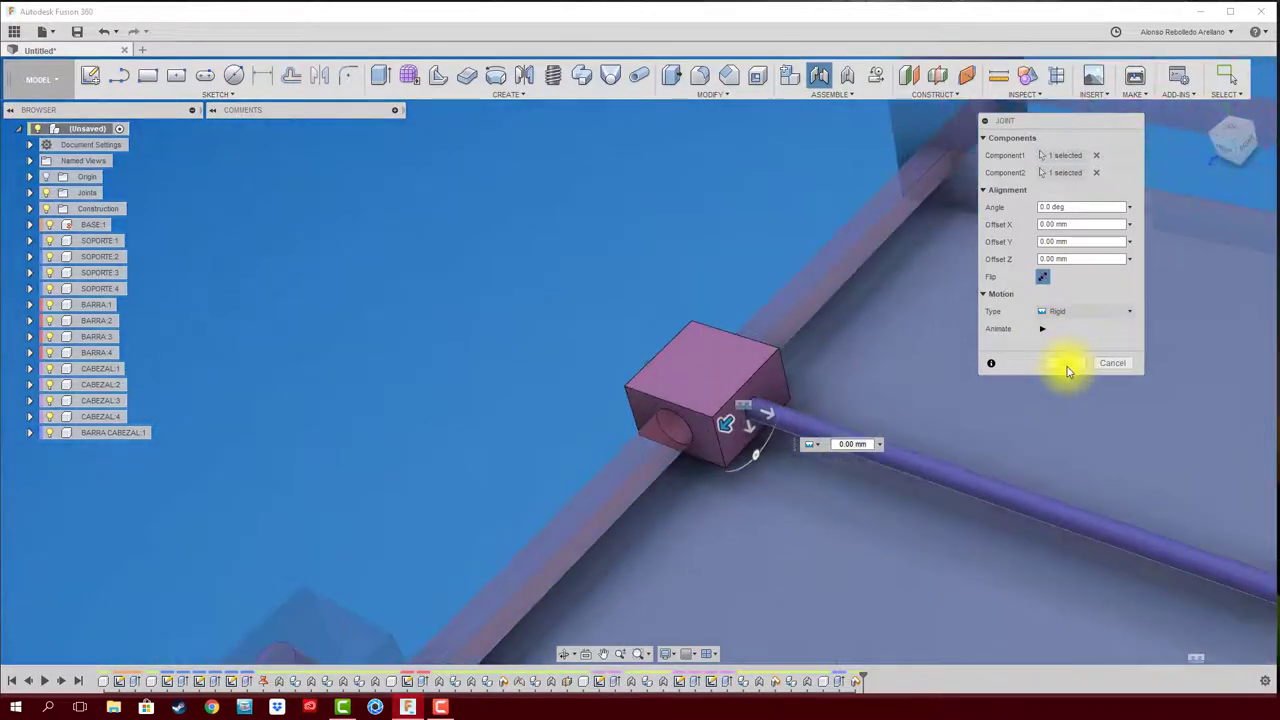
pyautogui.click(1063, 380)
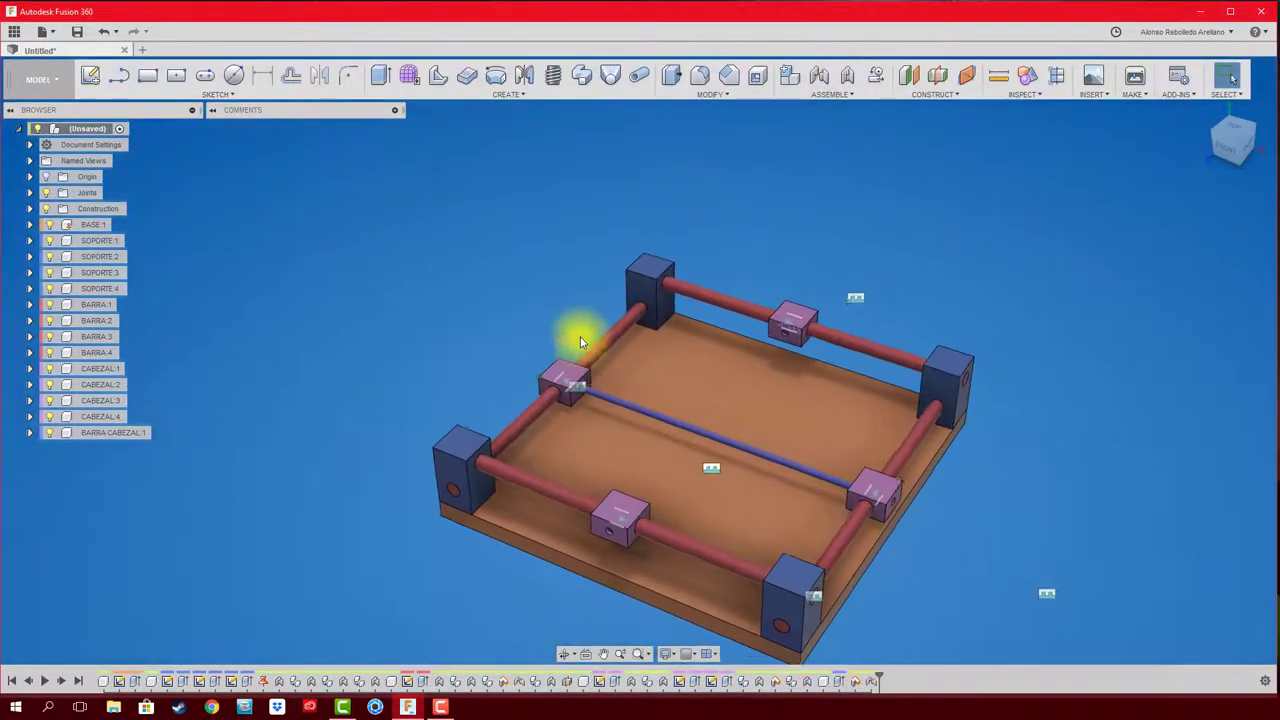
pyautogui.moveTo(572, 373)
pyautogui.mouseDown()
pyautogui.moveTo(524, 377)
pyautogui.moveTo(535, 343)
pyautogui.mouseUp()
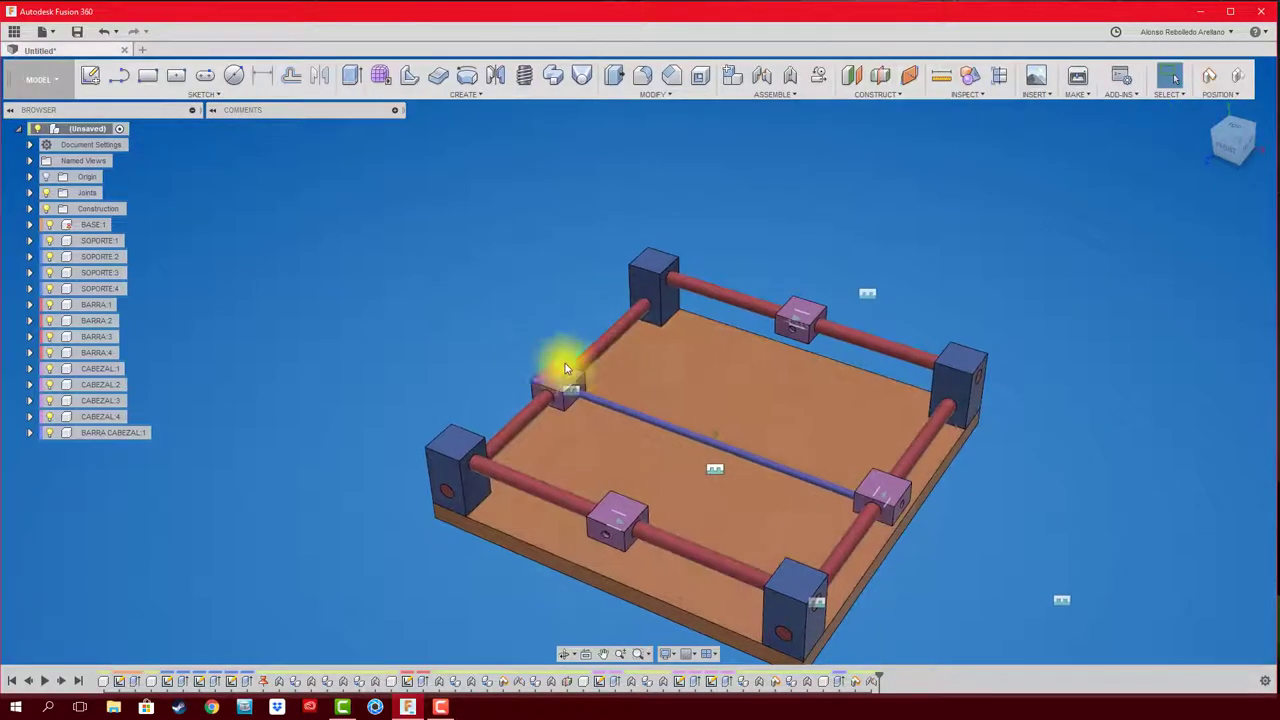
pyautogui.moveTo(535, 343)
pyautogui.keyDown('shift'); pyautogui.mouseDown(button='middle')
pyautogui.moveTo(652, 372)
pyautogui.moveTo(857, 393)
pyautogui.mouseUp(button='middle'); pyautogui.keyUp('shift')
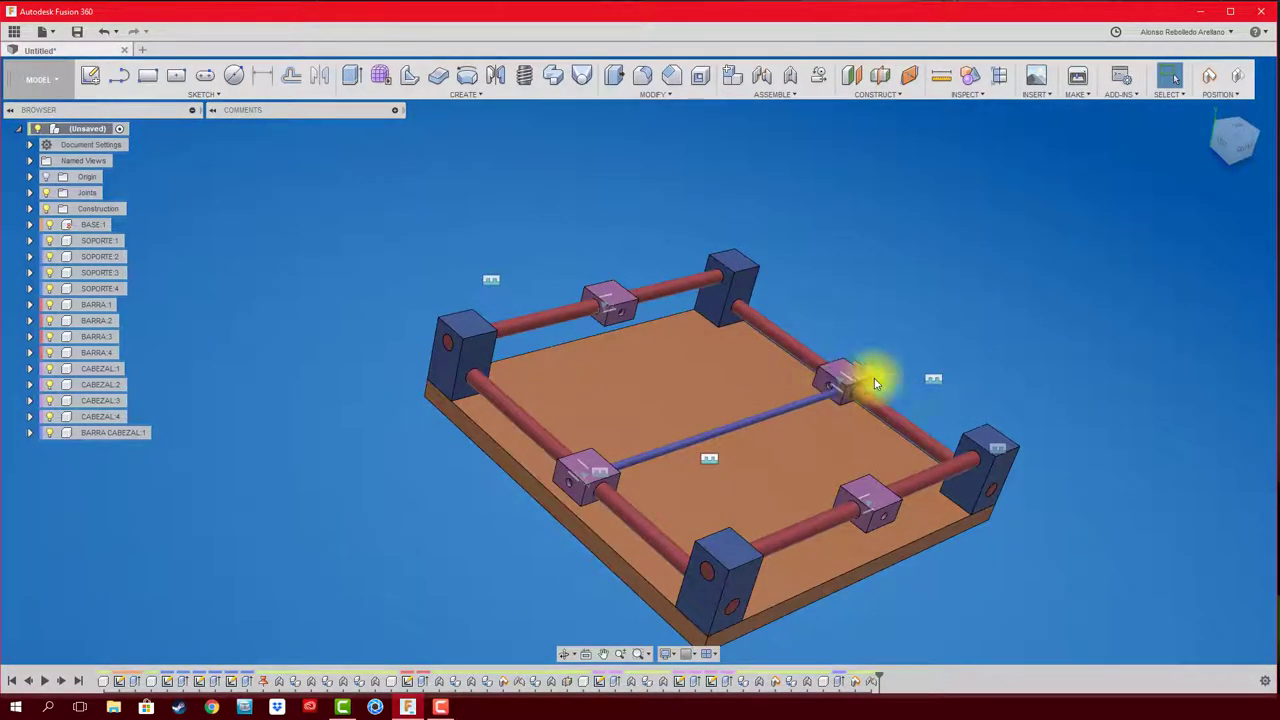
pyautogui.scroll(2, 944, 379)
pyautogui.scroll(3, 772, 373)
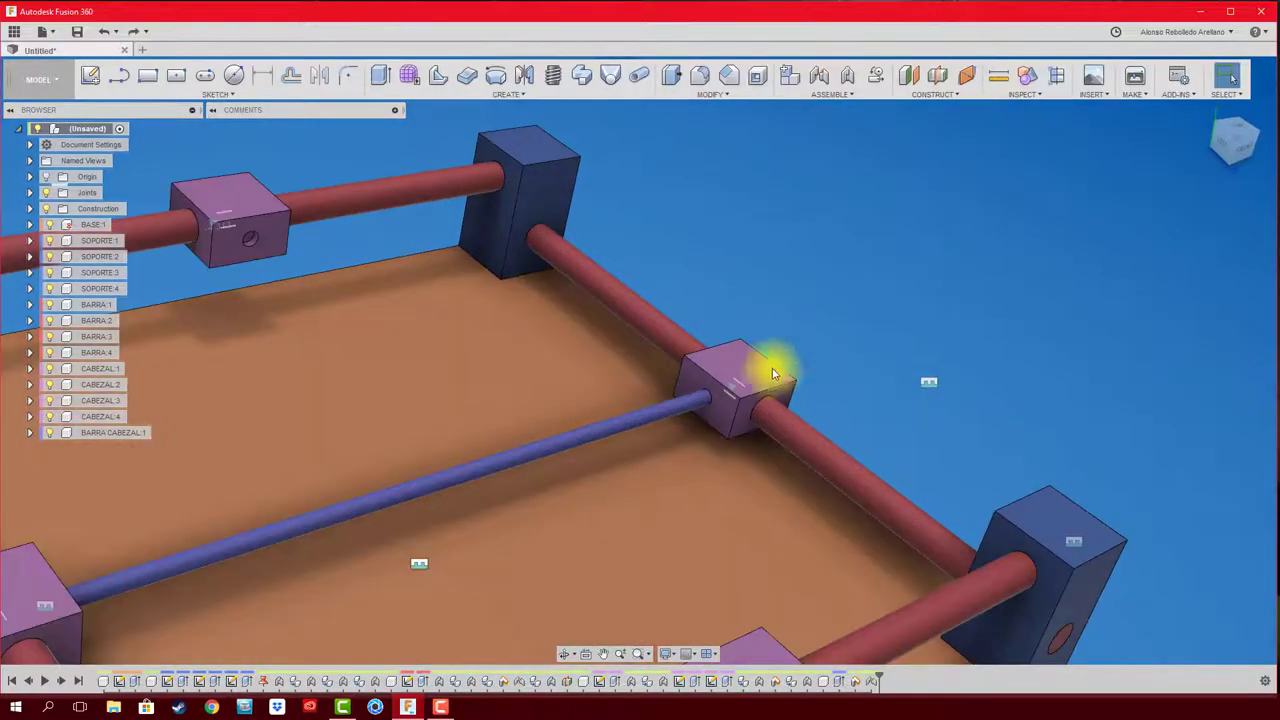
pyautogui.scroll(1, 772, 373)
# Step: Rigidly join the bar's other end to the right head and slide the frame to test
pyautogui.moveTo(651, 409); pyautogui.dragTo(593, 362)
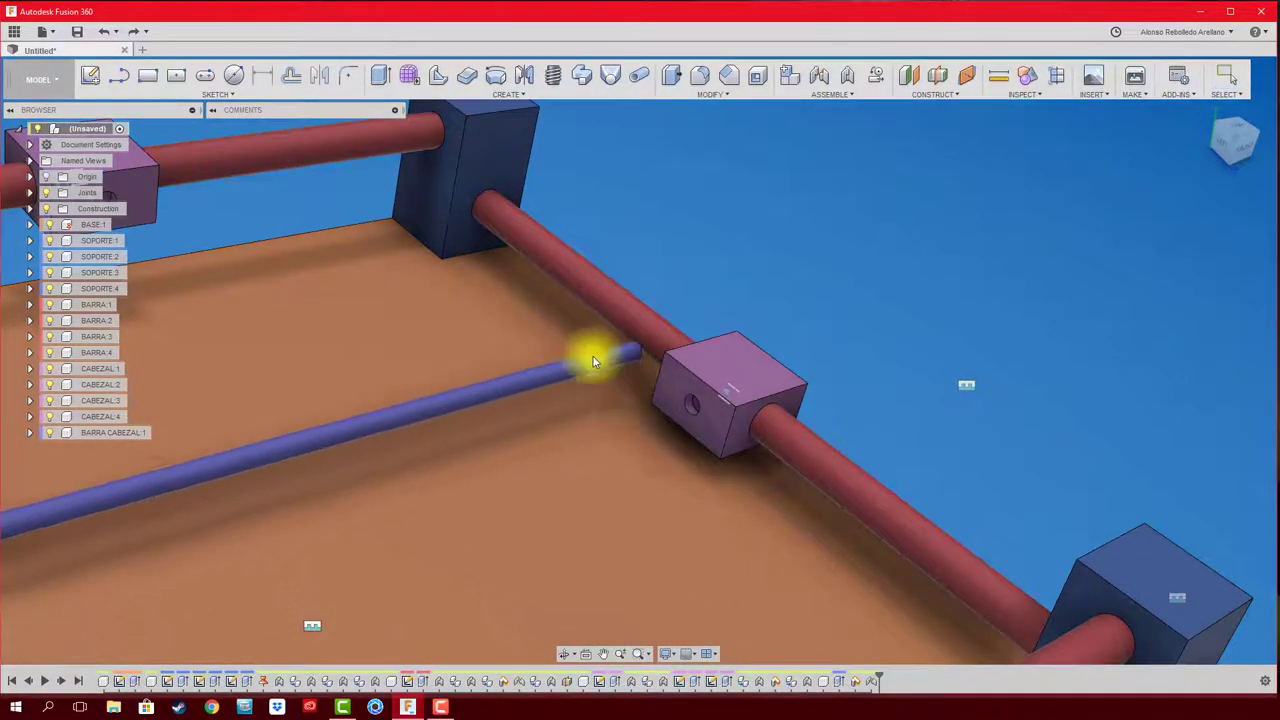
pyautogui.press('j')
pyautogui.click(920, 352)
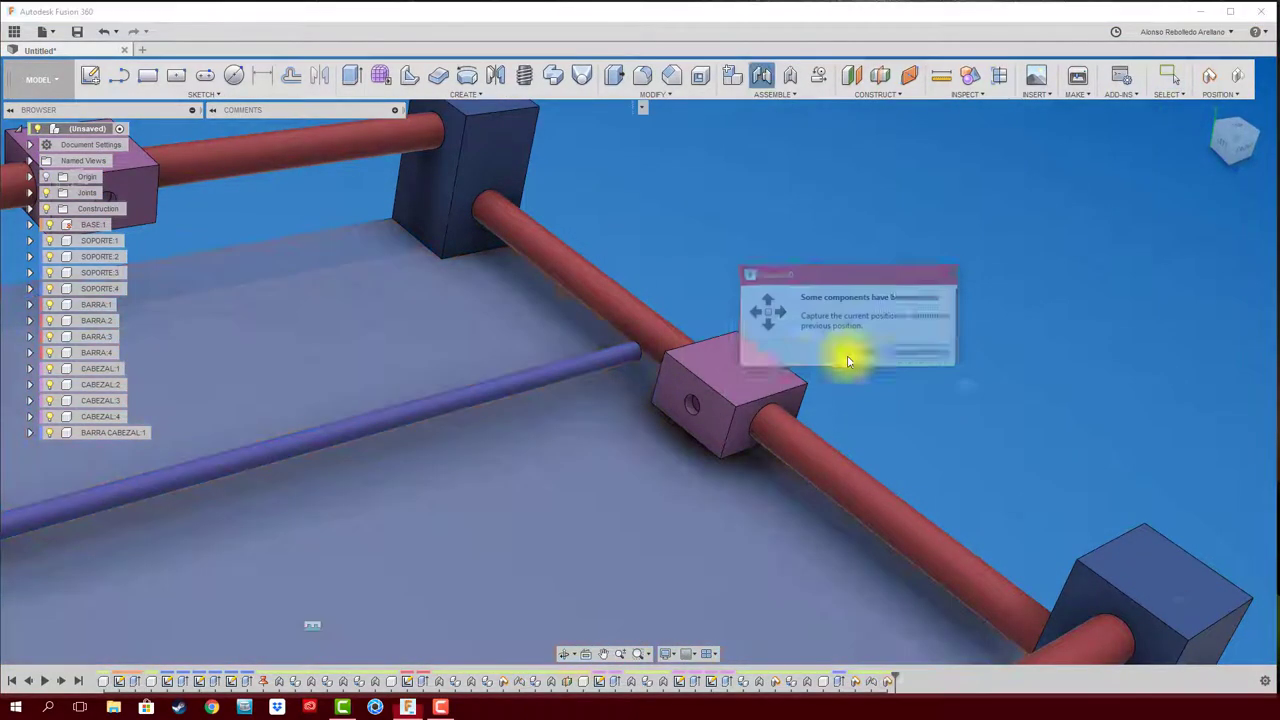
pyautogui.moveTo(847, 361)
pyautogui.keyDown('shift'); pyautogui.mouseDown(button='middle')
pyautogui.moveTo(757, 357)
pyautogui.moveTo(714, 331)
pyautogui.moveTo(737, 391)
pyautogui.moveTo(686, 411)
pyautogui.moveTo(697, 417)
pyautogui.mouseUp(button='middle'); pyautogui.keyUp('shift')
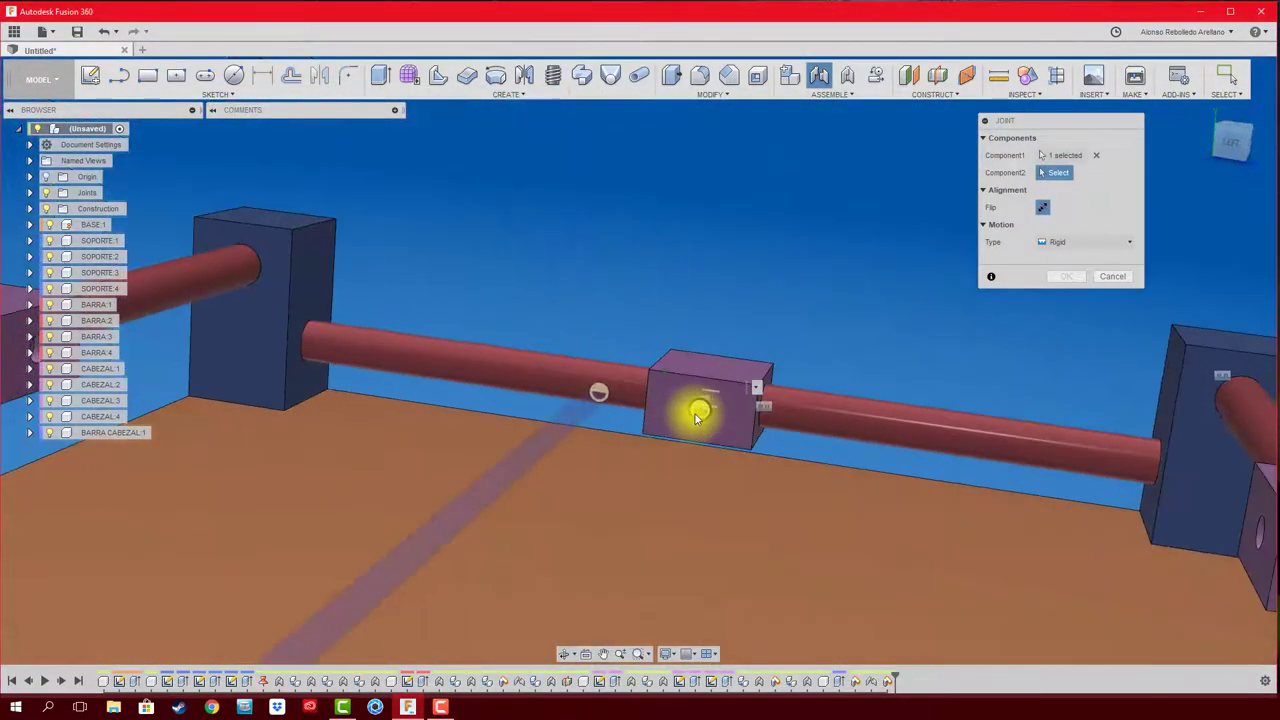
pyautogui.click(700, 415)
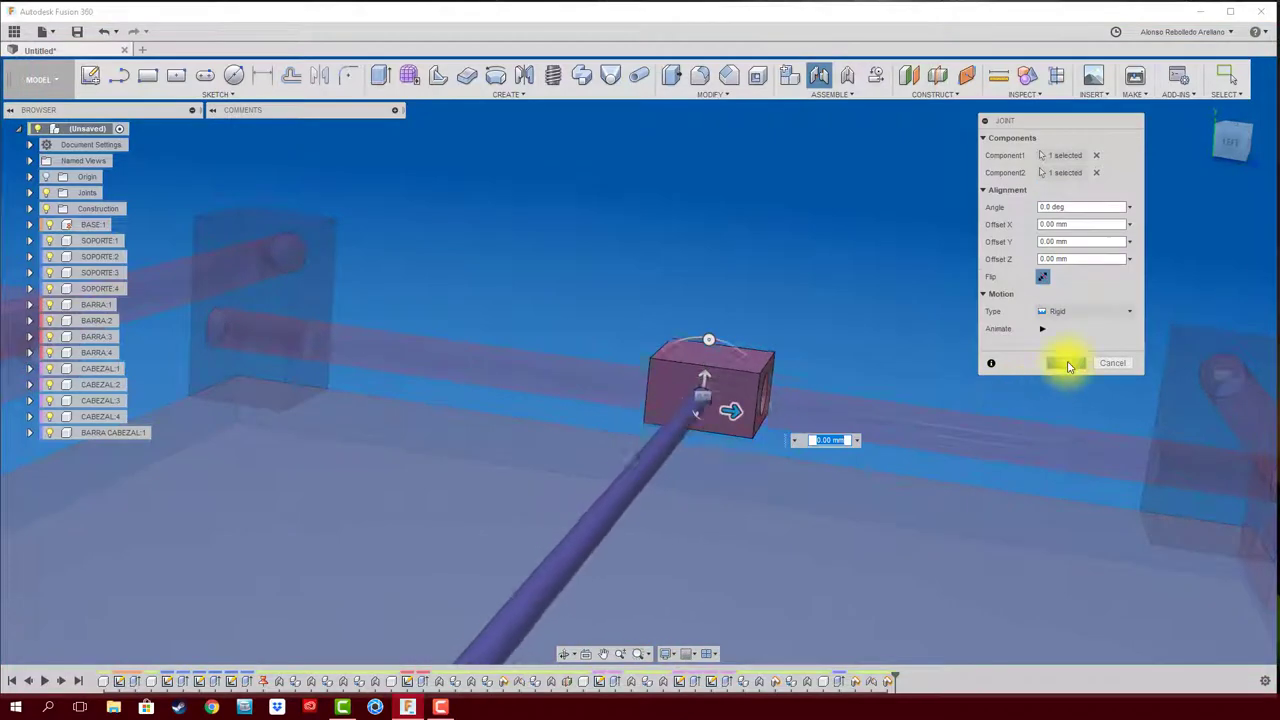
pyautogui.click(1048, 363)
pyautogui.moveTo(1036, 367)
pyautogui.keyDown('shift'); pyautogui.mouseDown(button='middle')
pyautogui.moveTo(791, 357)
pyautogui.moveTo(743, 380)
pyautogui.moveTo(741, 367)
pyautogui.mouseUp(button='middle'); pyautogui.keyUp('shift')
pyautogui.moveTo(741, 367)
pyautogui.mouseDown()
pyautogui.moveTo(754, 334)
pyautogui.moveTo(717, 194)
pyautogui.moveTo(791, 446)
pyautogui.moveTo(797, 398)
pyautogui.moveTo(774, 271)
pyautogui.moveTo(835, 386)
pyautogui.moveTo(789, 292)
pyautogui.moveTo(843, 289)
pyautogui.moveTo(757, 343)
pyautogui.mouseUp()
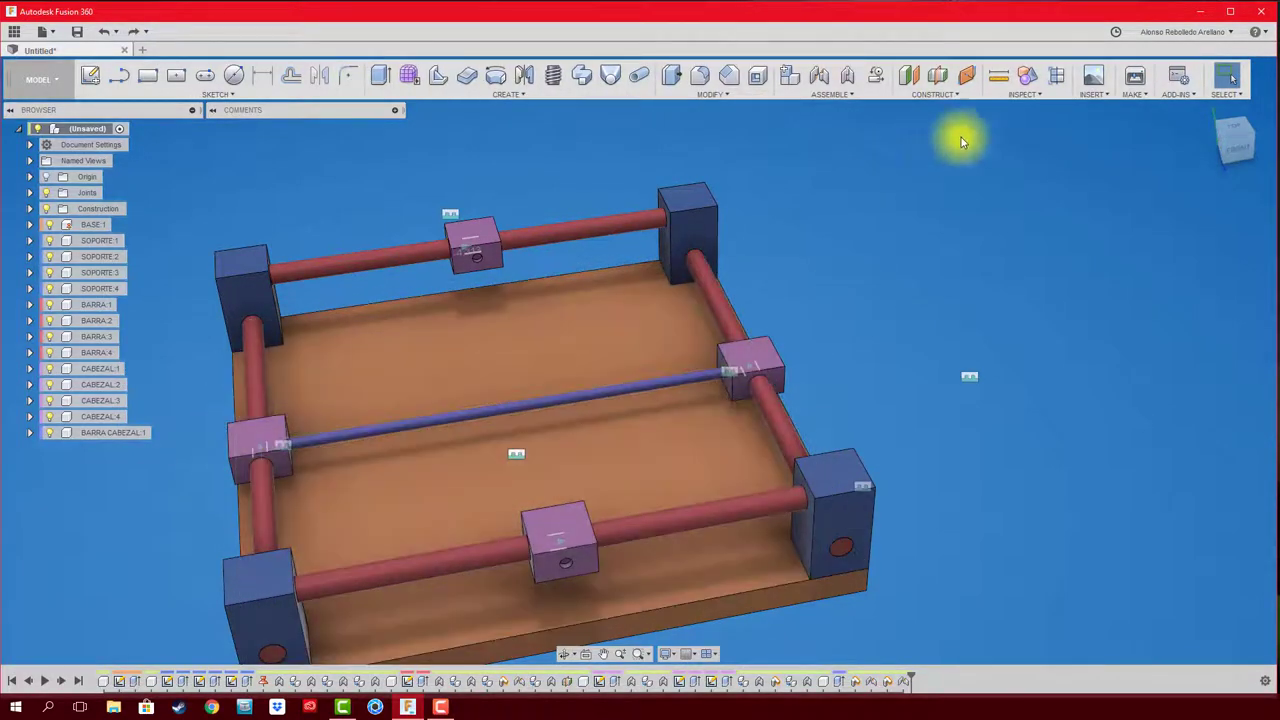
# Step: Open the cross bar's appearance settings and try 3D Mahogany - Painted on it
pyautogui.click(1026, 80)
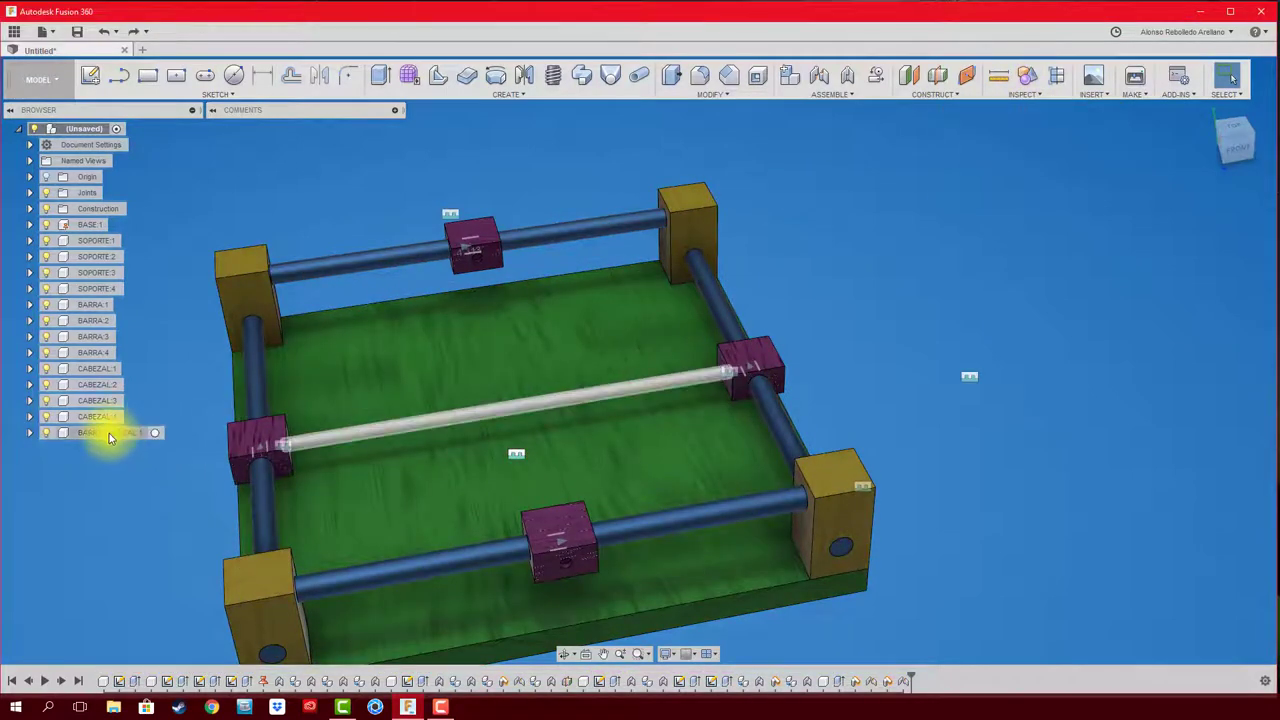
pyautogui.rightClick(109, 435)
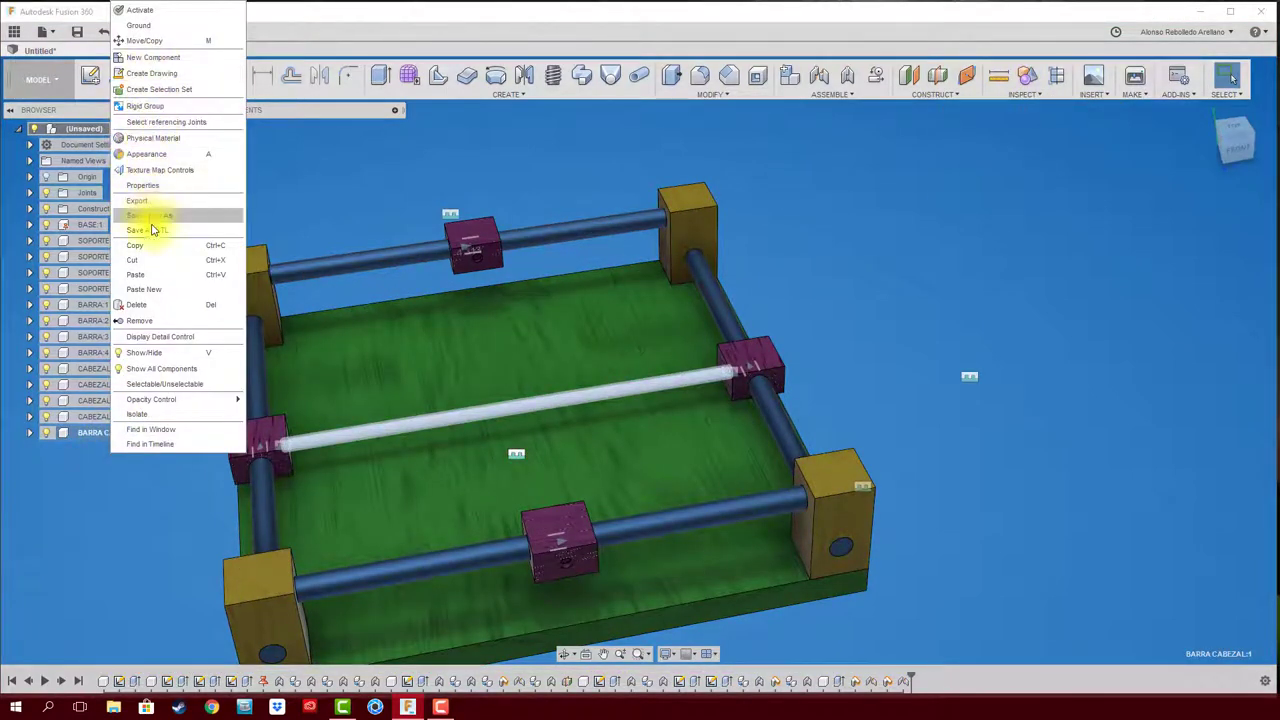
pyautogui.click(162, 155)
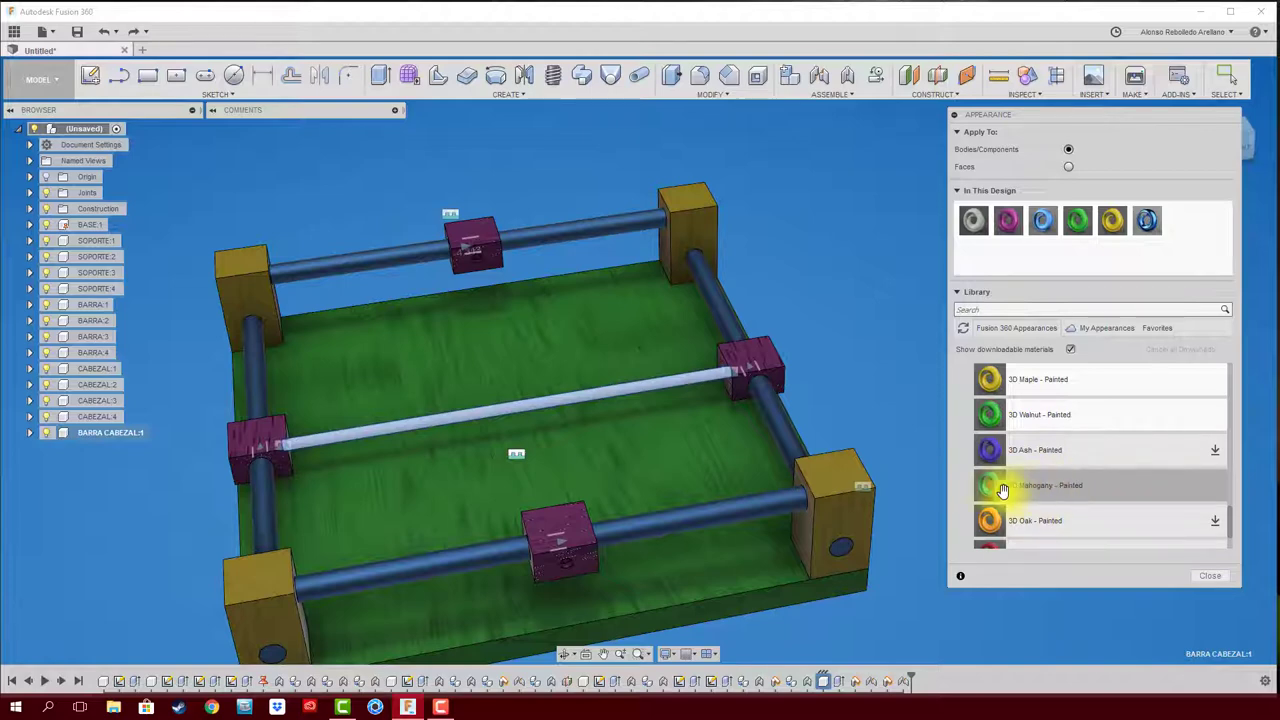
pyautogui.moveTo(1002, 490); pyautogui.dragTo(677, 371)
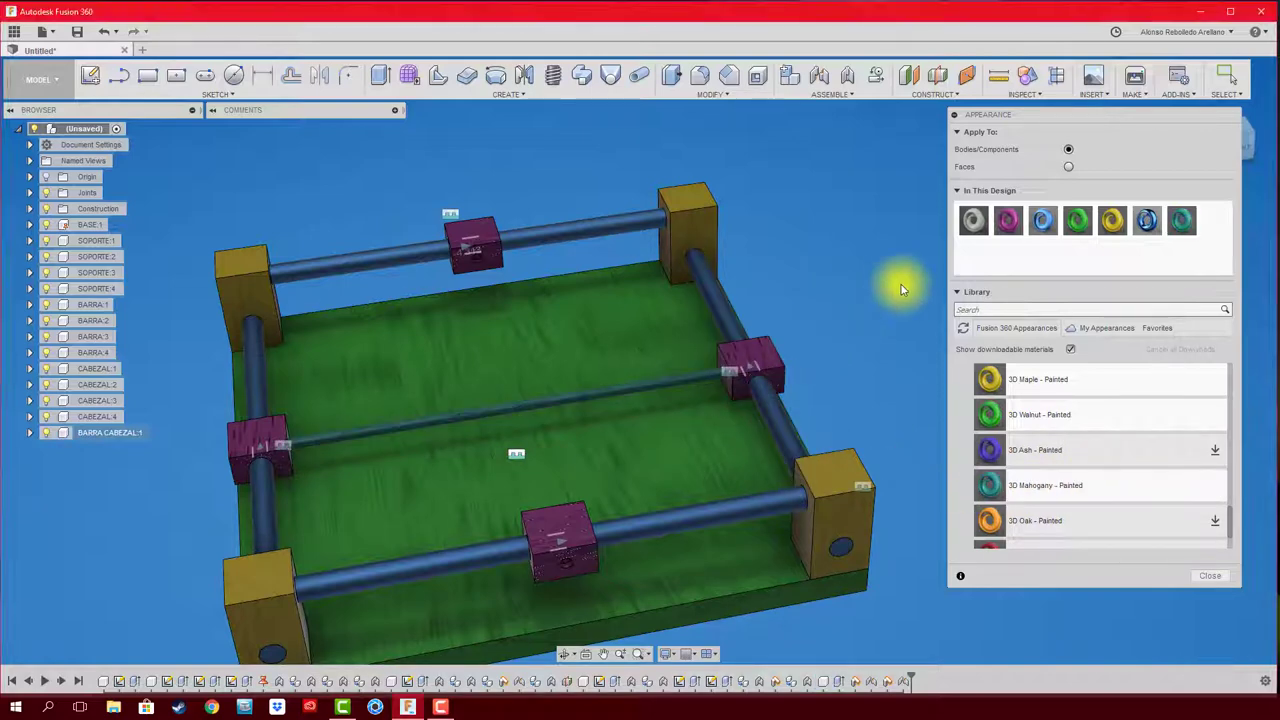
pyautogui.moveTo(888, 316)
pyautogui.keyDown('shift'); pyautogui.mouseDown(button='middle')
pyautogui.moveTo(877, 329)
pyautogui.moveTo(894, 346)
pyautogui.moveTo(971, 283)
pyautogui.moveTo(1183, 165)
pyautogui.mouseUp(button='middle'); pyautogui.keyUp('shift')
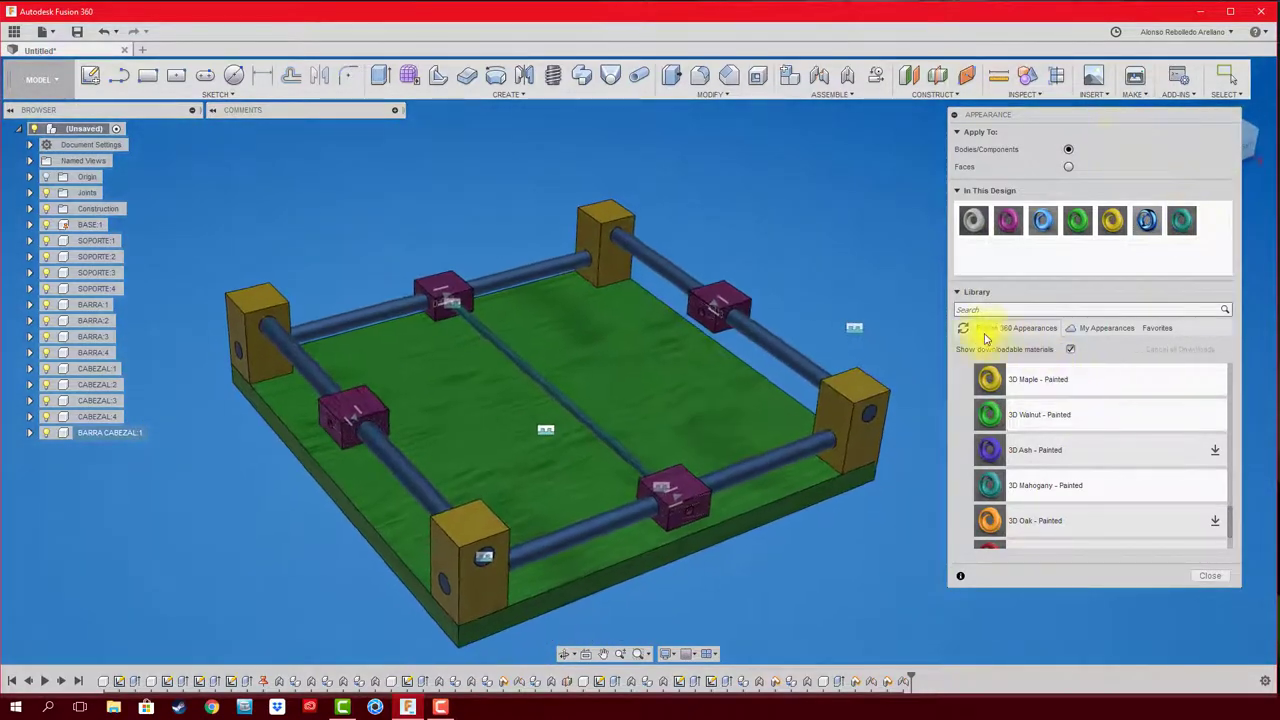
# Step: Try a Bronze appearance from the library on the cross bar
pyautogui.scroll(3, 1110, 428)
pyautogui.scroll(3, 1110, 428)
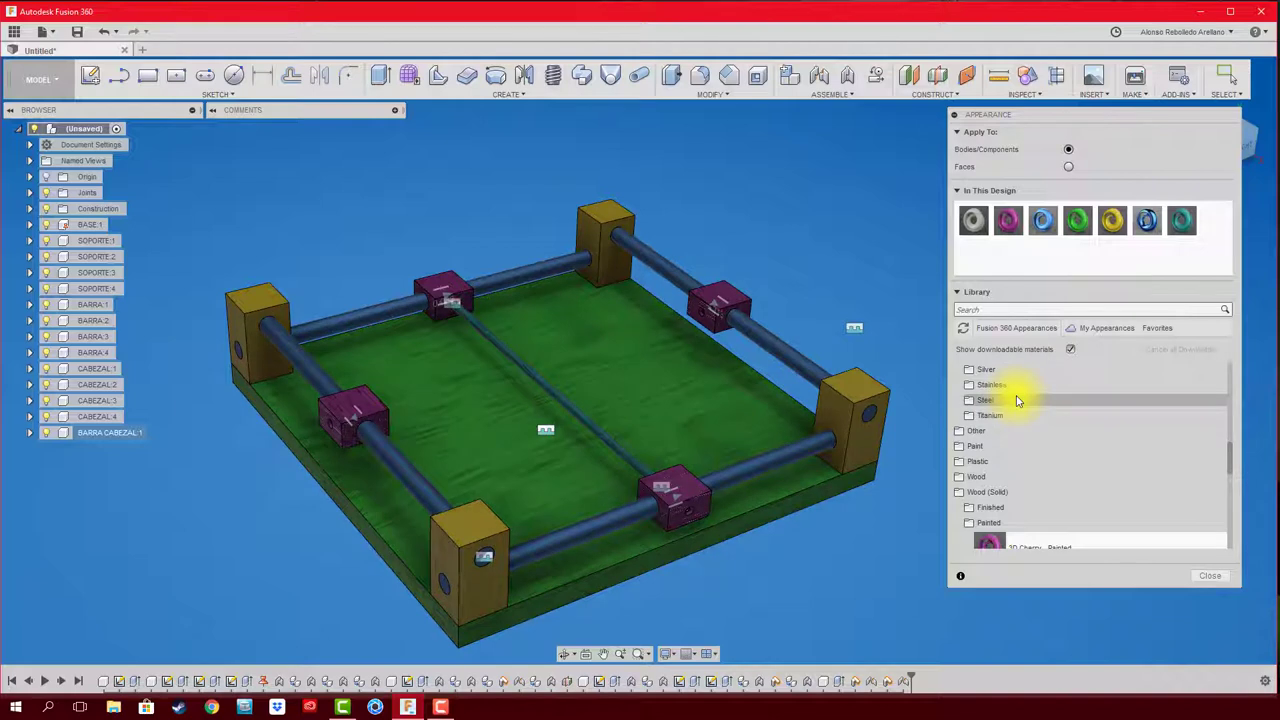
pyautogui.scroll(1, 1017, 400)
pyautogui.scroll(1, 1019, 402)
pyautogui.scroll(1, 1021, 405)
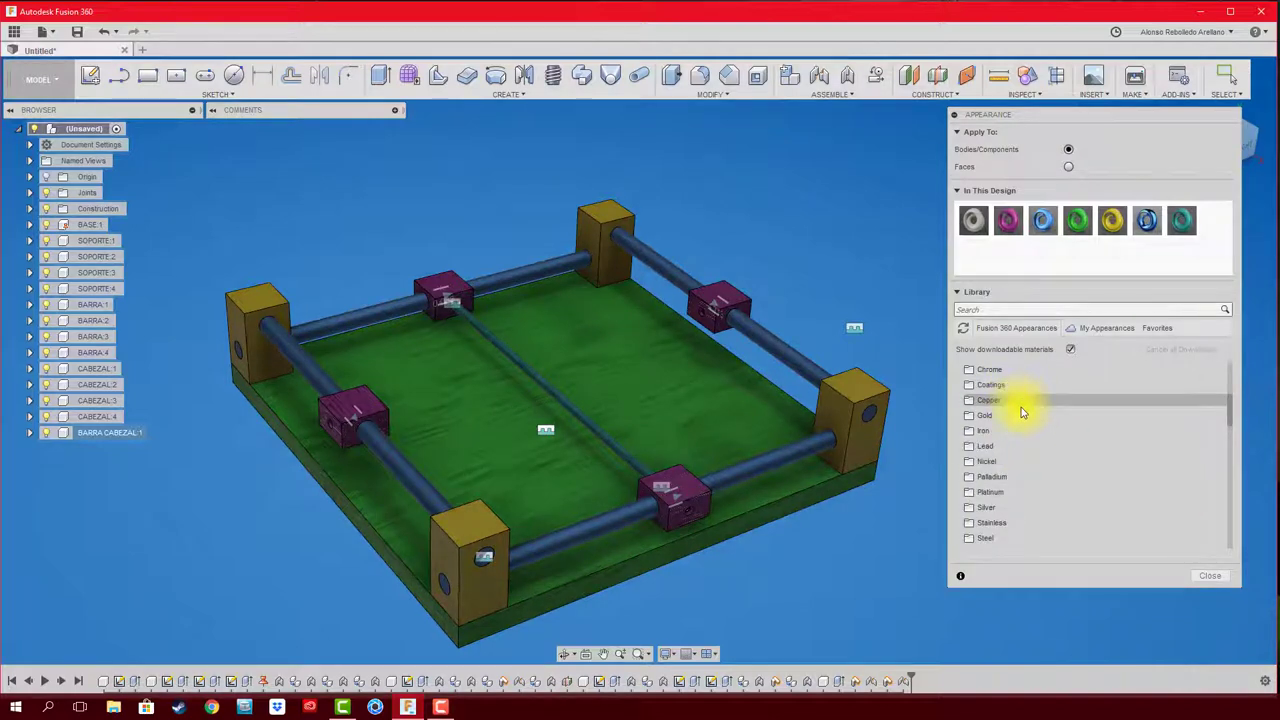
pyautogui.scroll(1, 1021, 407)
pyautogui.scroll(1, 1010, 395)
pyautogui.scroll(1, 1010, 395)
pyautogui.click(1020, 400)
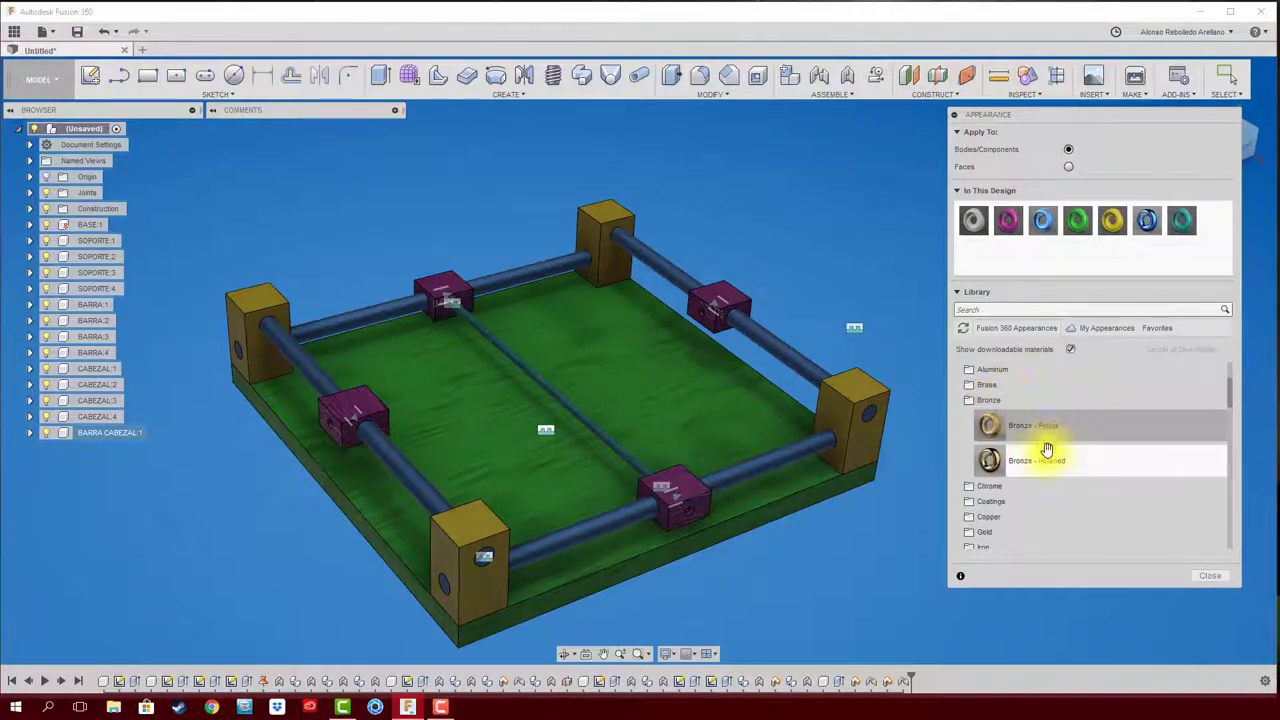
pyautogui.moveTo(988, 425); pyautogui.dragTo(628, 462)
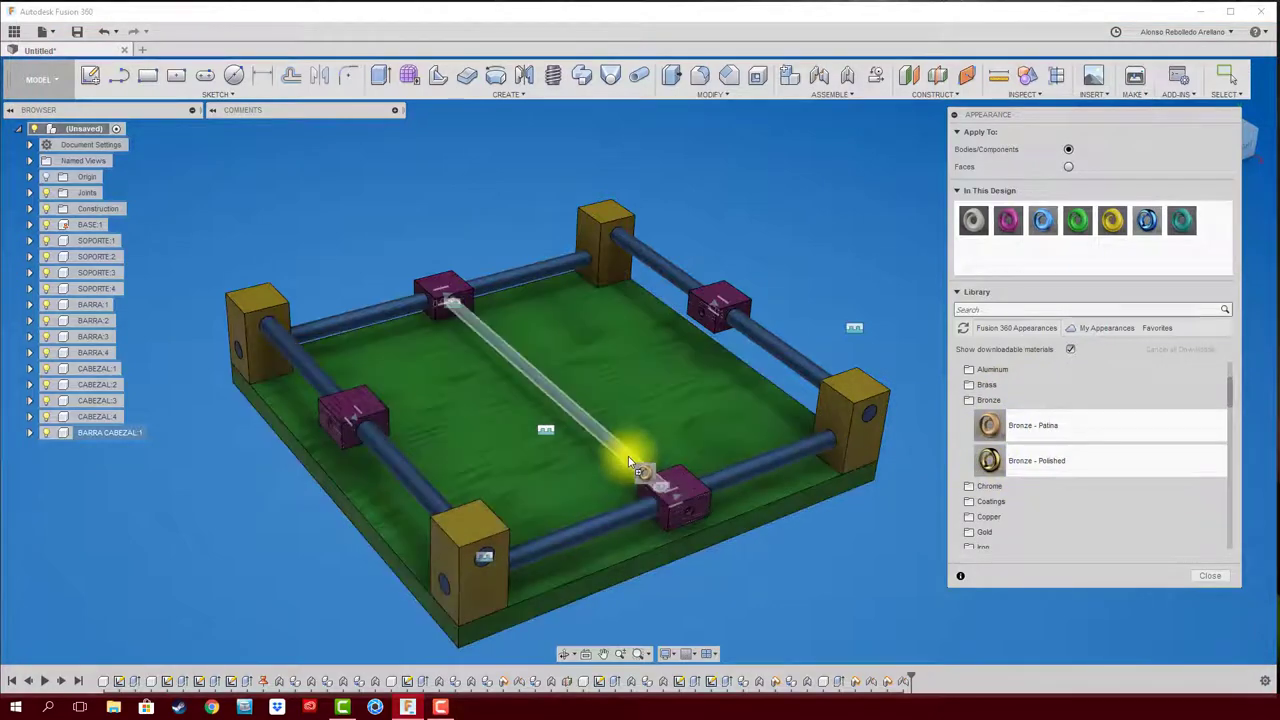
# Step: Apply Aluminum - Anodized Rough (Red) to the cross bar
pyautogui.scroll(1, 1028, 457)
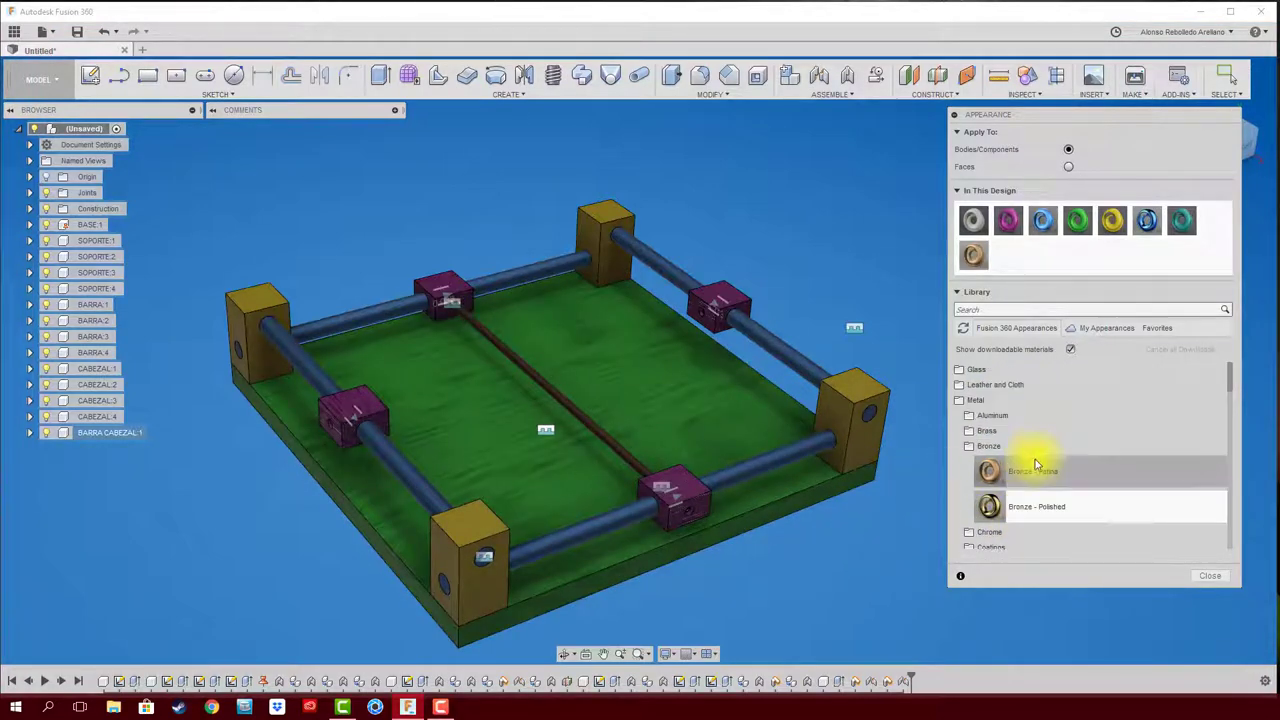
pyautogui.click(986, 415)
pyautogui.scroll(-1, 1028, 518)
pyautogui.scroll(-1, 1028, 518)
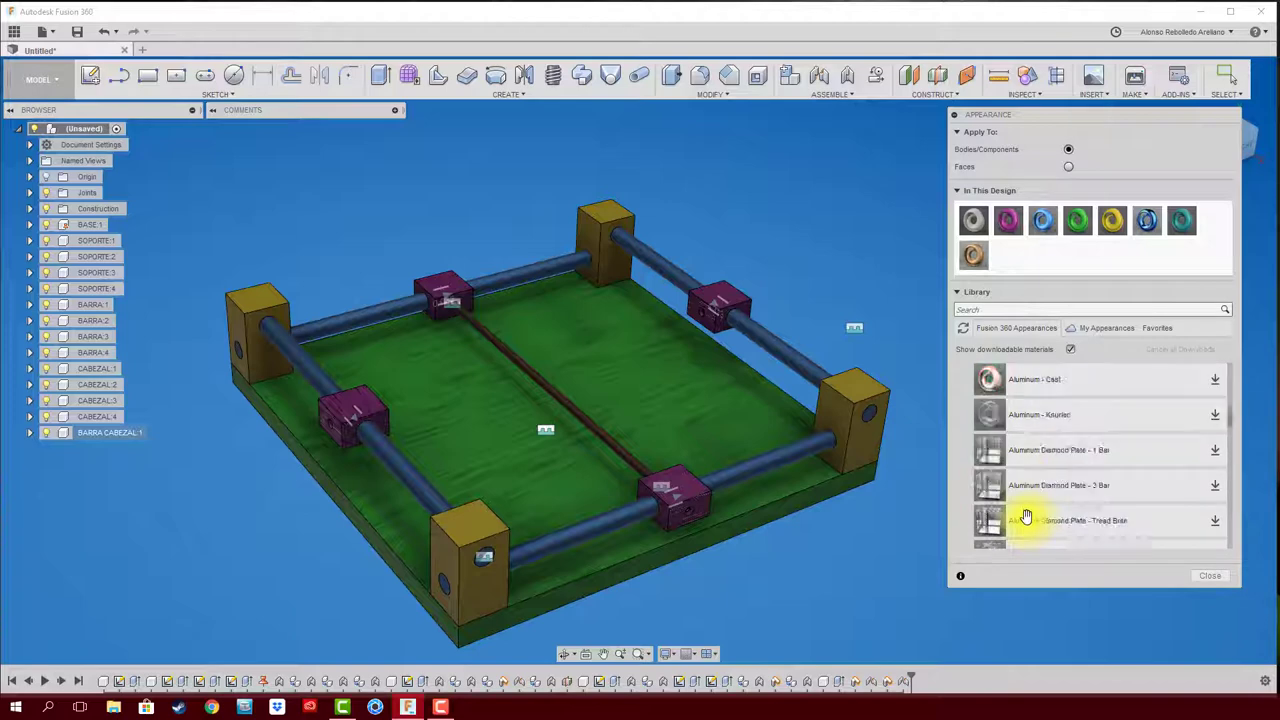
pyautogui.scroll(-1, 1028, 518)
pyautogui.scroll(-1, 1028, 520)
pyautogui.scroll(1, 1028, 518)
pyautogui.scroll(1, 1028, 516)
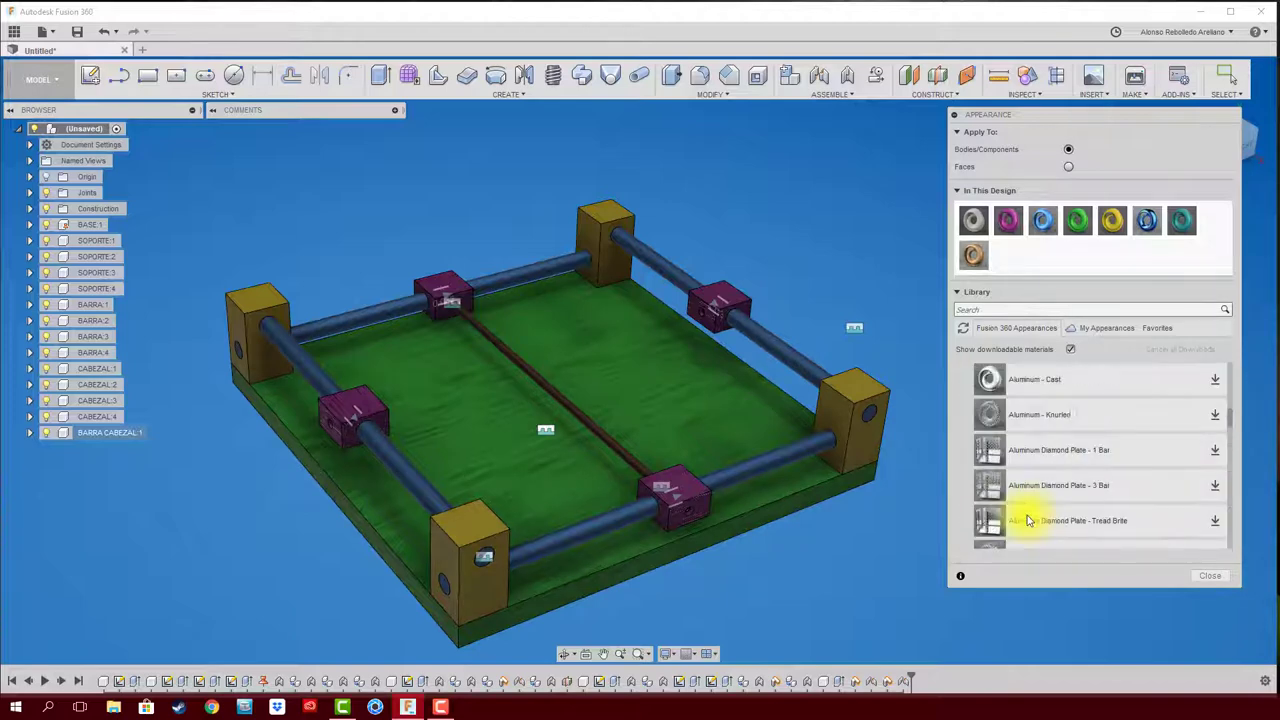
pyautogui.scroll(1, 1028, 515)
pyautogui.scroll(1, 1027, 513)
pyautogui.moveTo(994, 486); pyautogui.dragTo(629, 456)
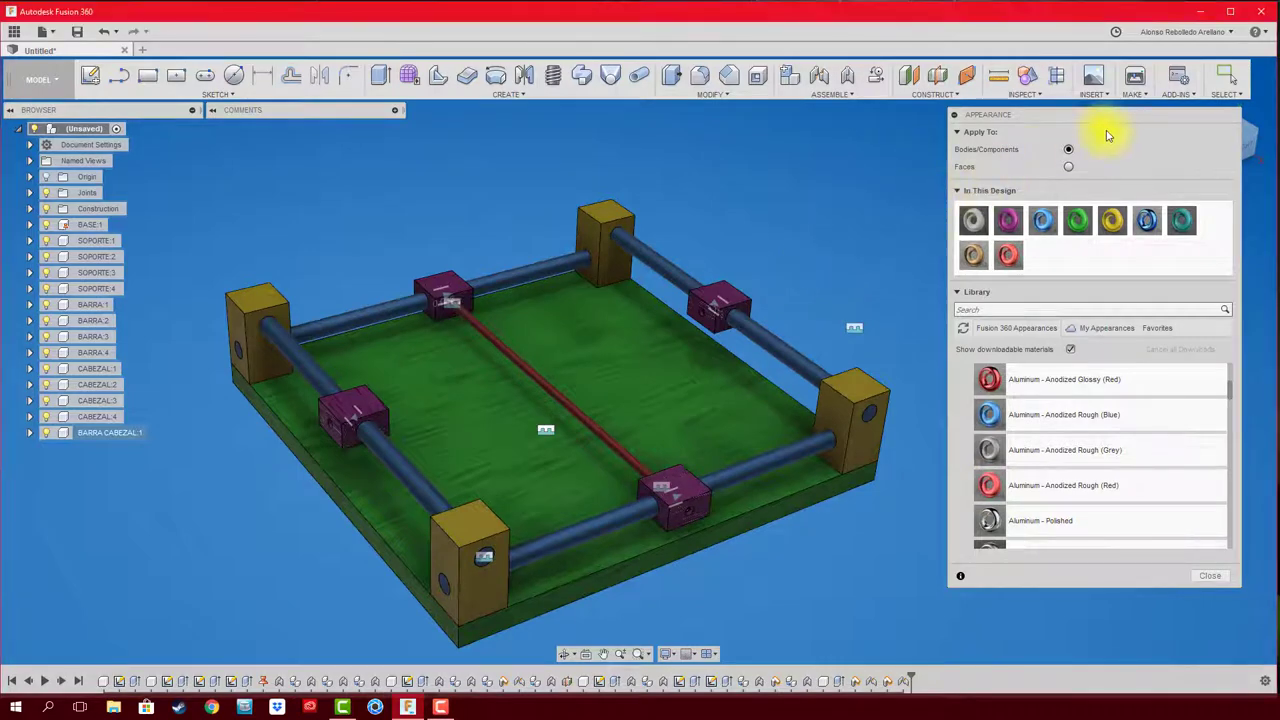
# Step: Collapse the Appearance panel, show component colours, and select BARRA CABEZAL:1
pyautogui.click(955, 116)
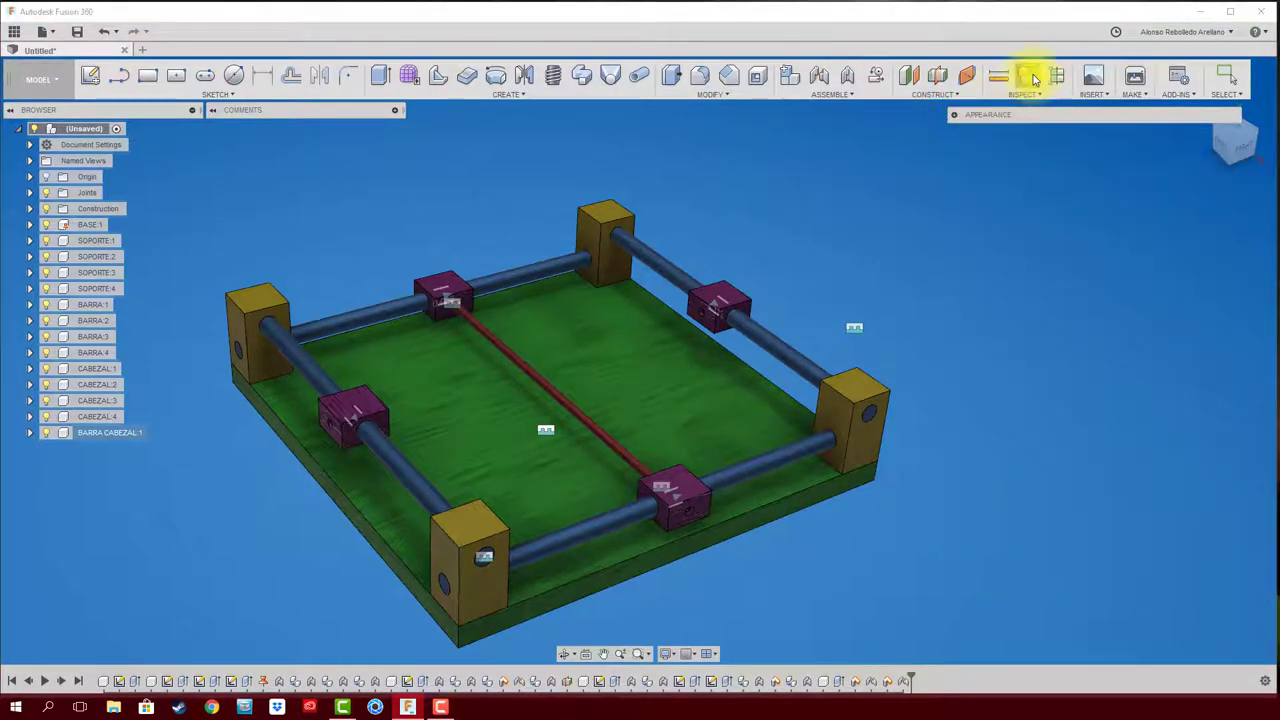
pyautogui.click(1035, 79)
pyautogui.moveTo(943, 280)
pyautogui.keyDown('shift'); pyautogui.mouseDown(button='middle')
pyautogui.moveTo(570, 253)
pyautogui.moveTo(115, 436)
pyautogui.mouseUp(button='middle'); pyautogui.keyUp('shift')
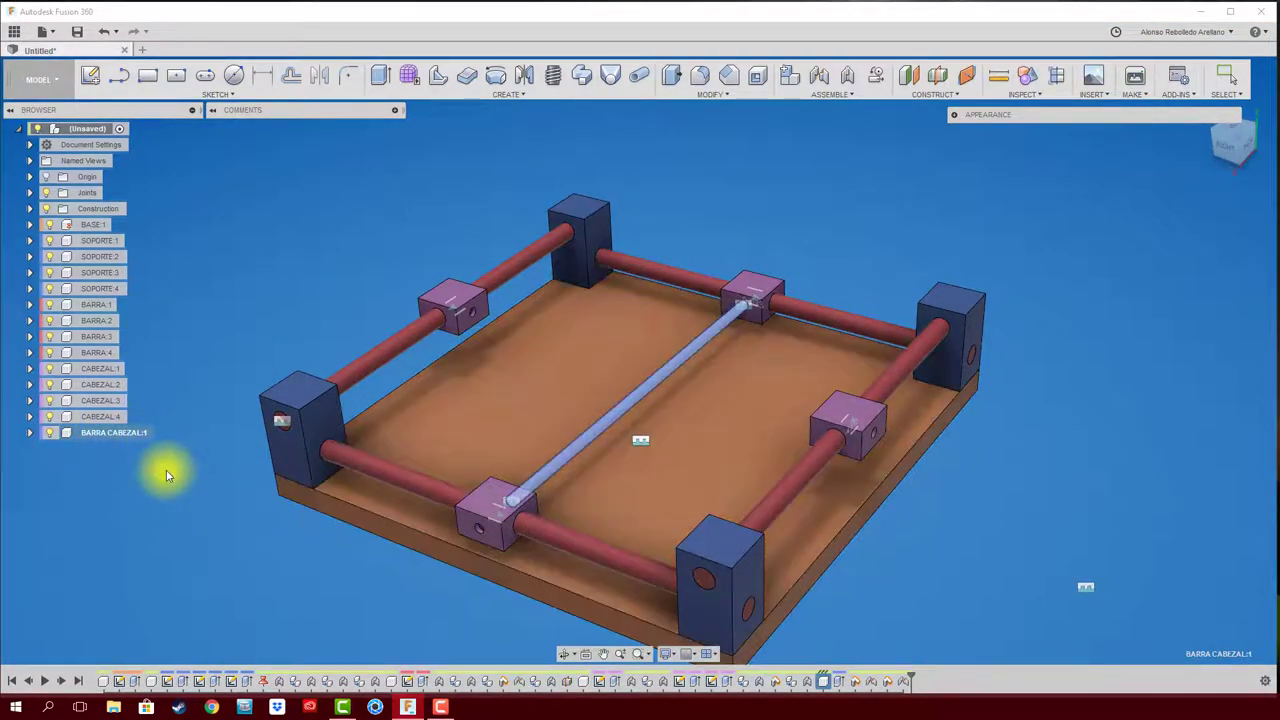
pyautogui.click(110, 436)
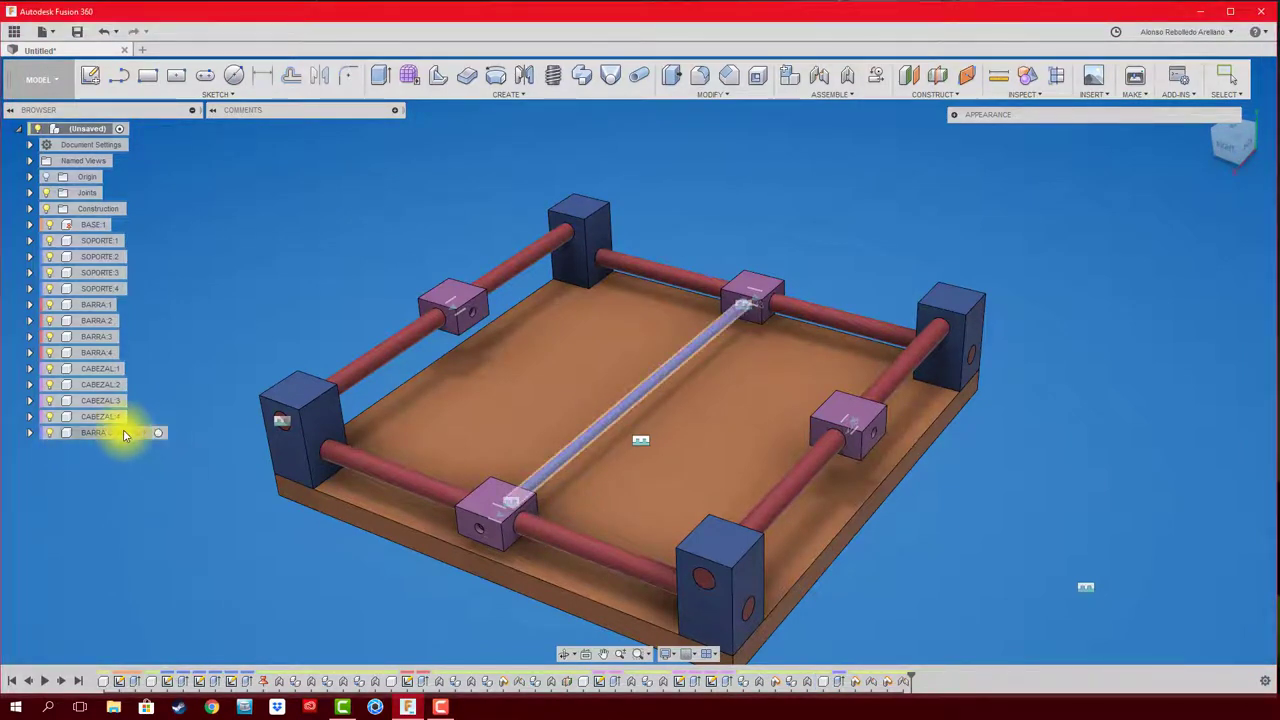
pyautogui.click(125, 435)
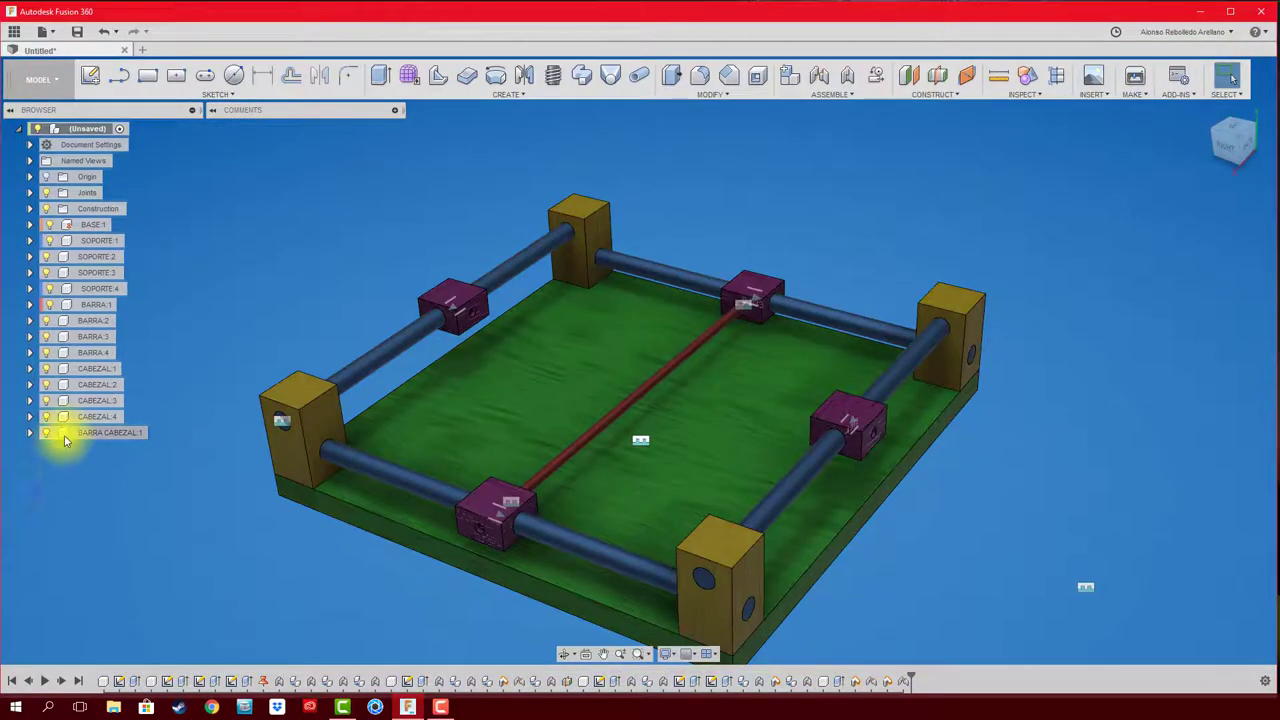
# Step: Copy BARRA CABEZAL:1, paste it as BARRA CABEZAL:2, and rotate it to cross the first bar
pyautogui.rightClick(63, 435)
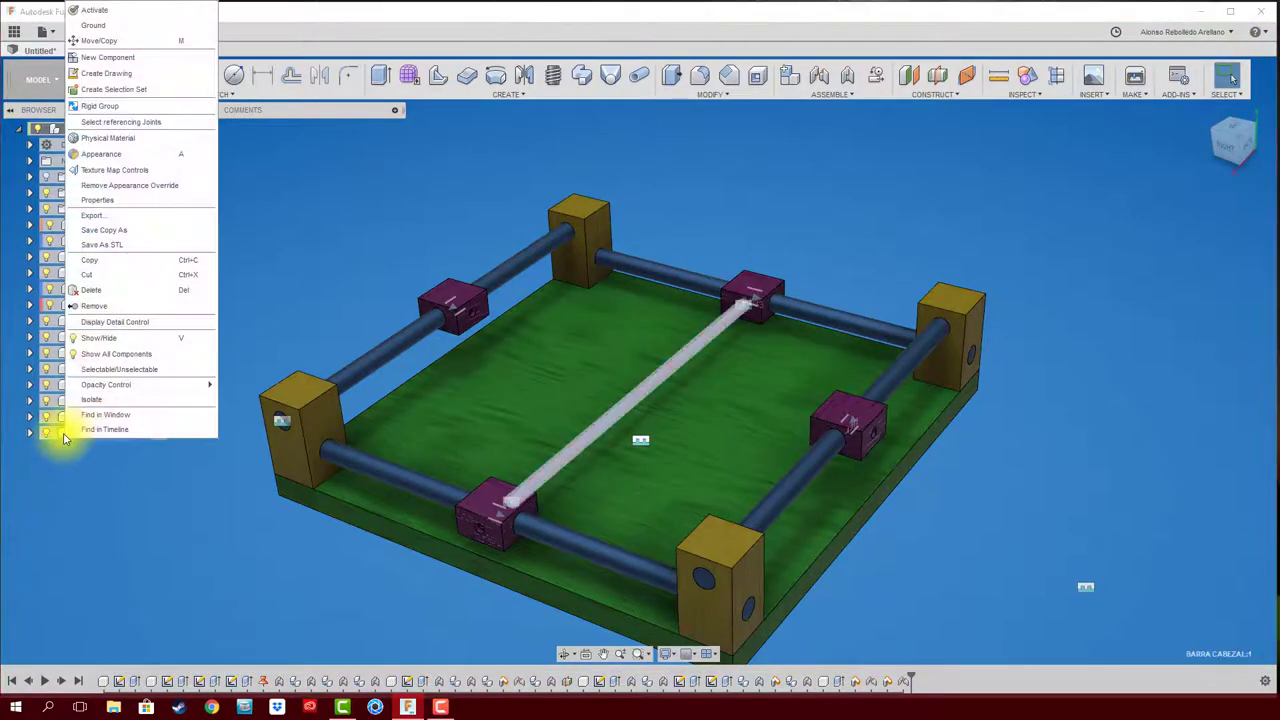
pyautogui.click(125, 262)
pyautogui.rightClick(137, 500)
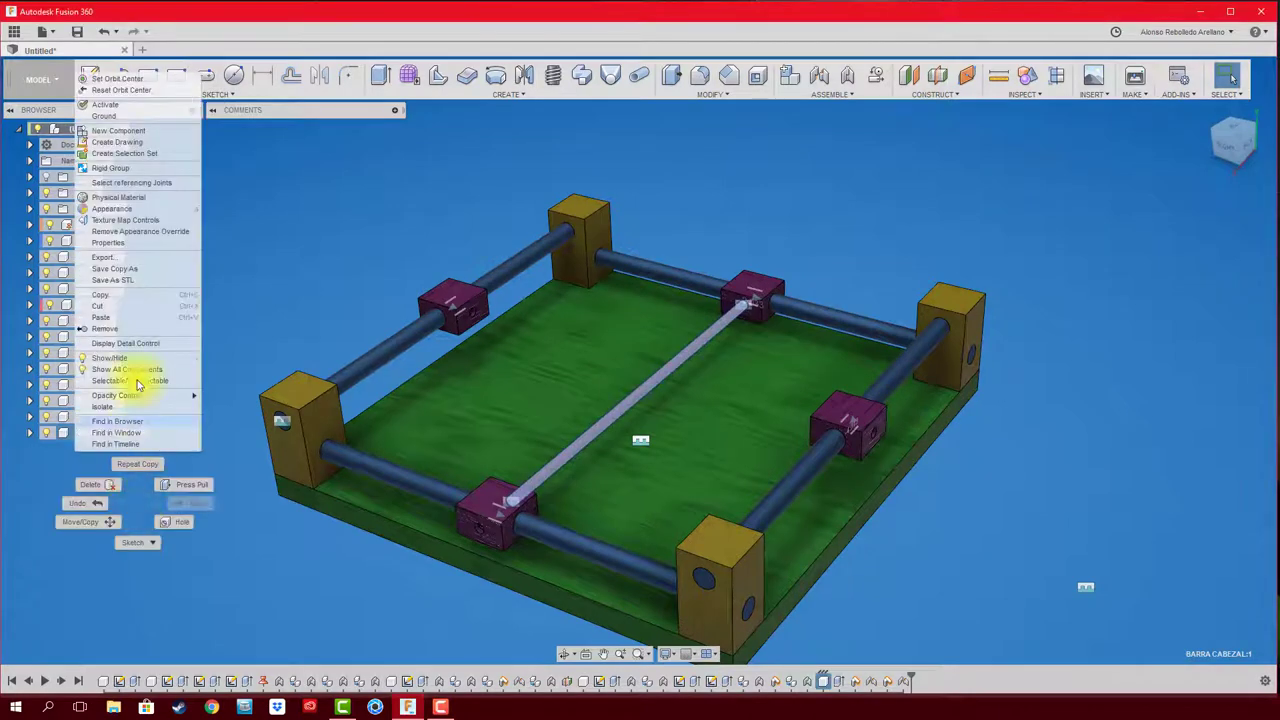
pyautogui.click(130, 319)
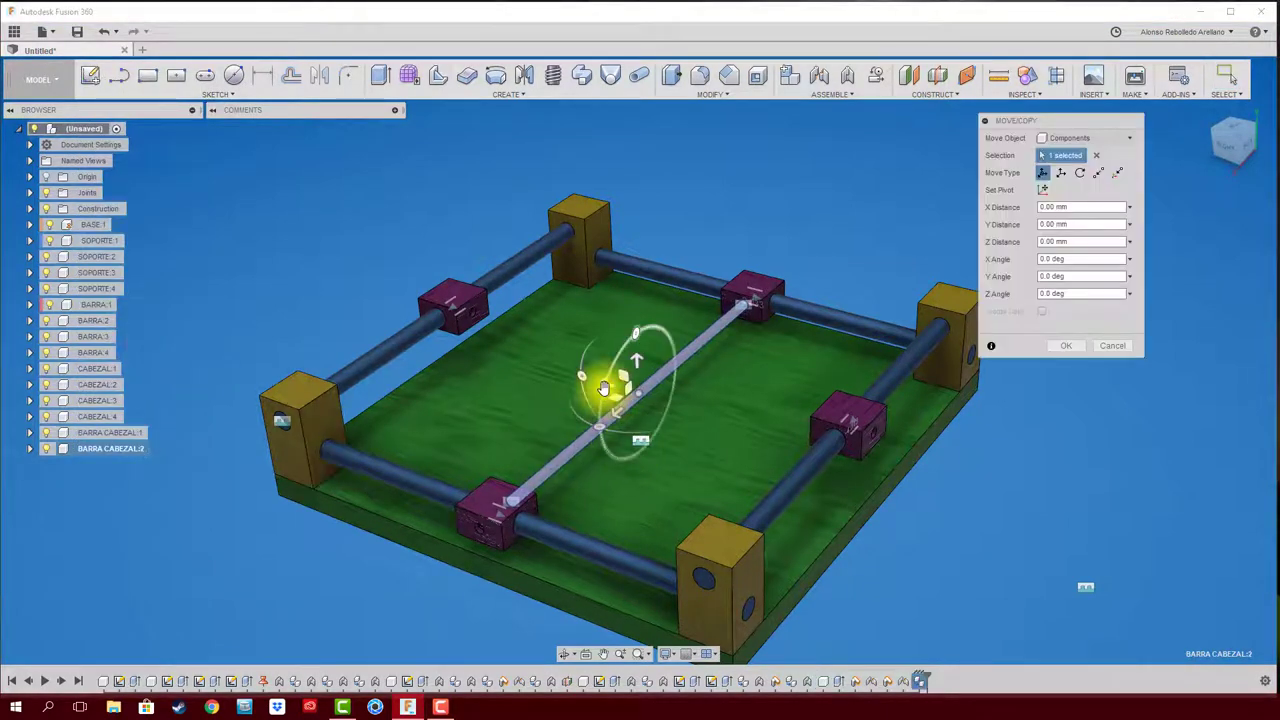
pyautogui.moveTo(604, 388)
pyautogui.mouseDown()
pyautogui.moveTo(645, 469)
pyautogui.moveTo(726, 425)
pyautogui.mouseUp()
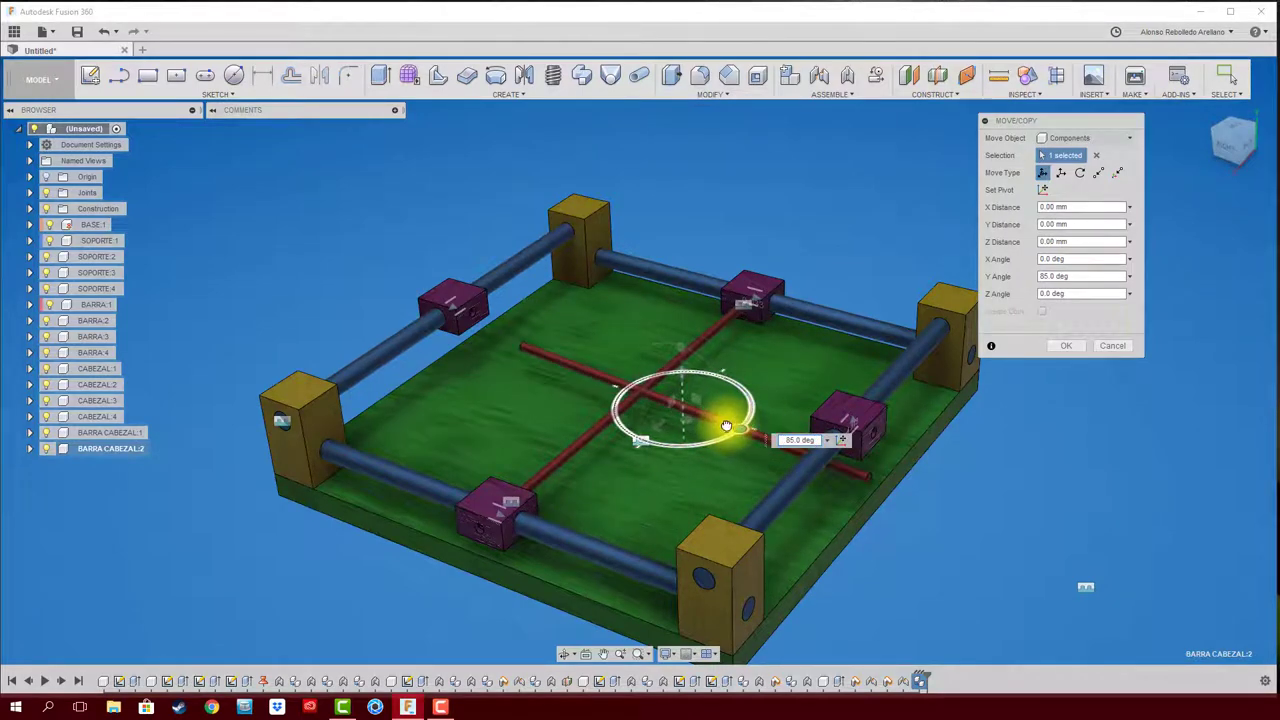
pyautogui.click(1066, 345)
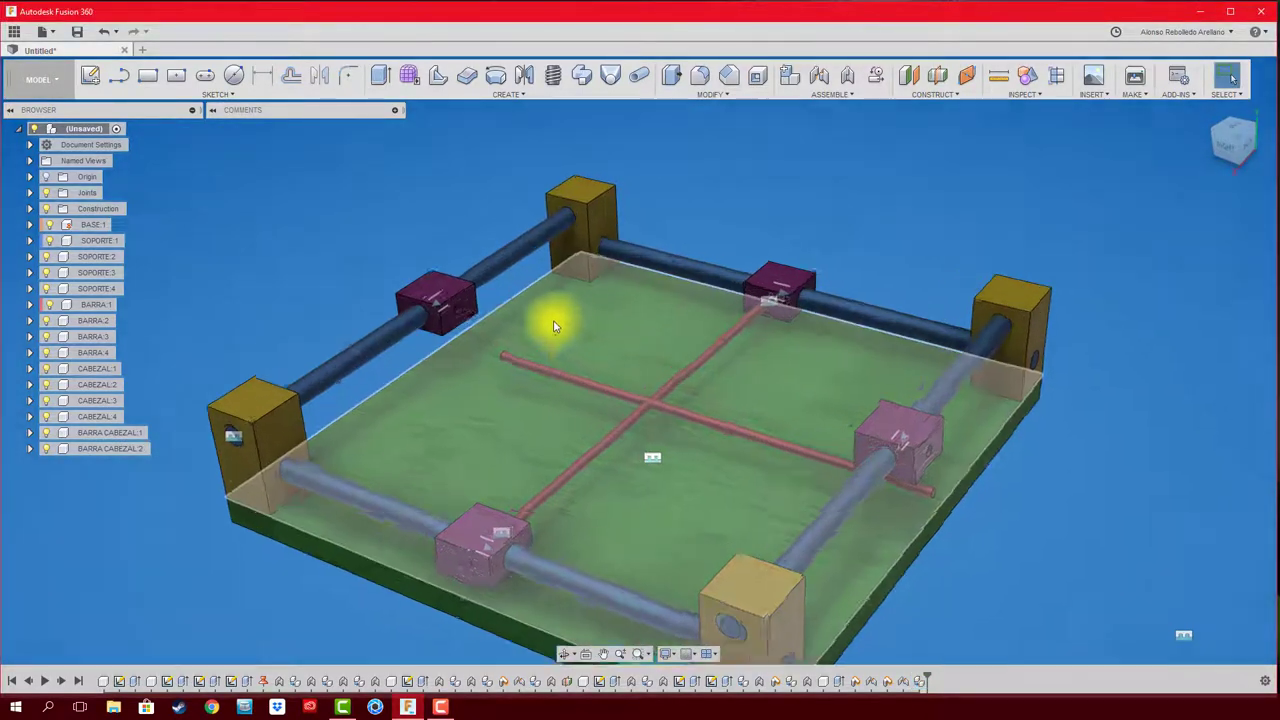
pyautogui.scroll(5, 557, 323)
pyautogui.hotkey('shift', 'n')
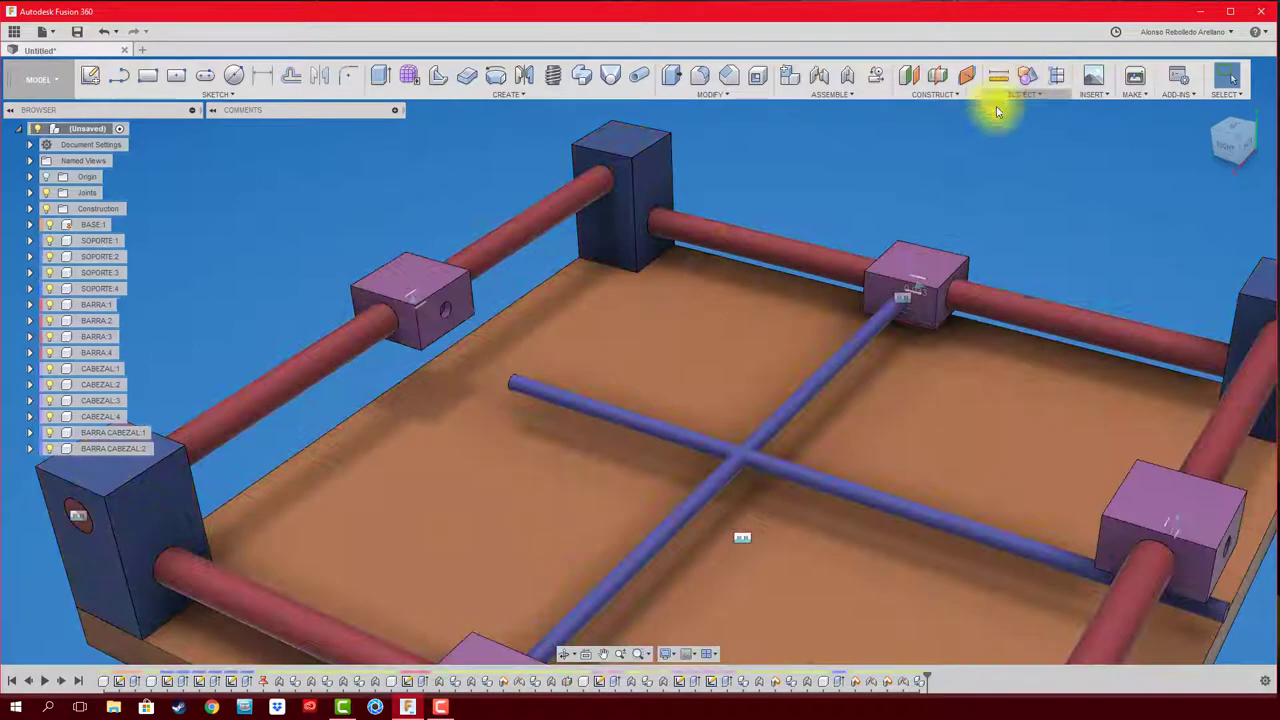
pyautogui.scroll(3, 577, 306)
pyautogui.scroll(3, 560, 346)
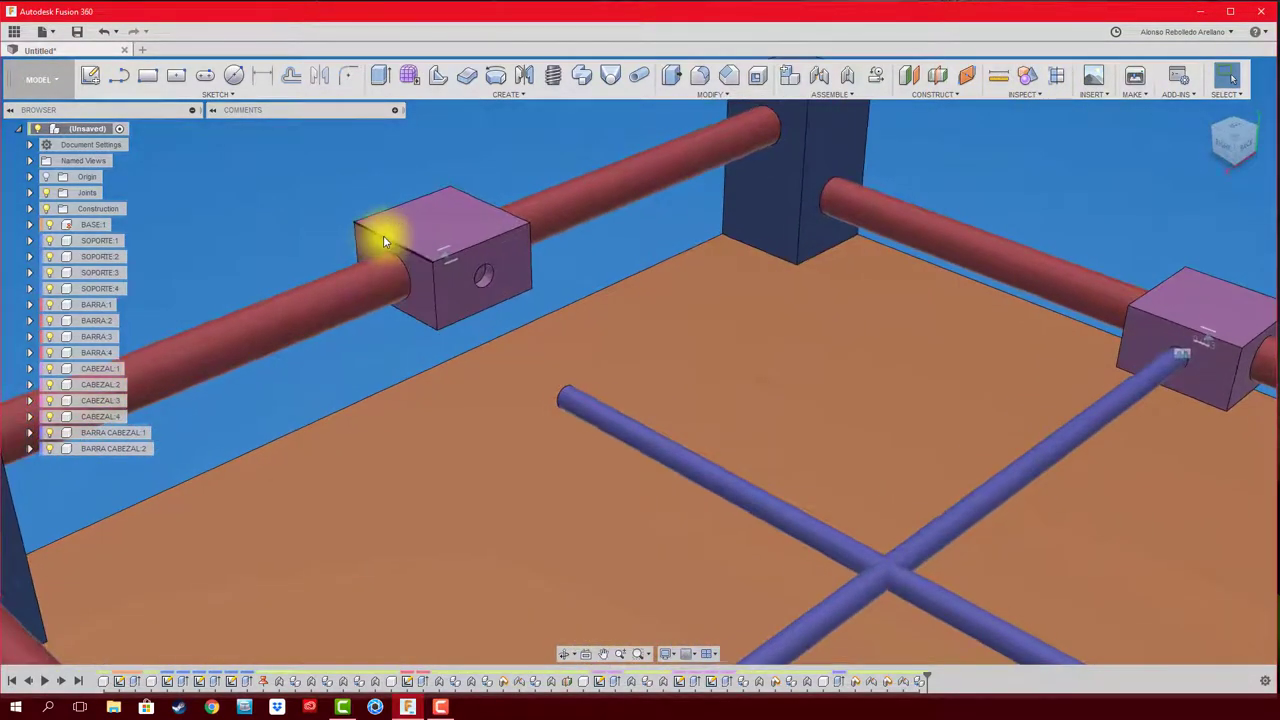
# Step: Rigidly join a head block's hole face to one end of BARRA CABEZAL:2, capturing position
pyautogui.press('j')
pyautogui.click(561, 396)
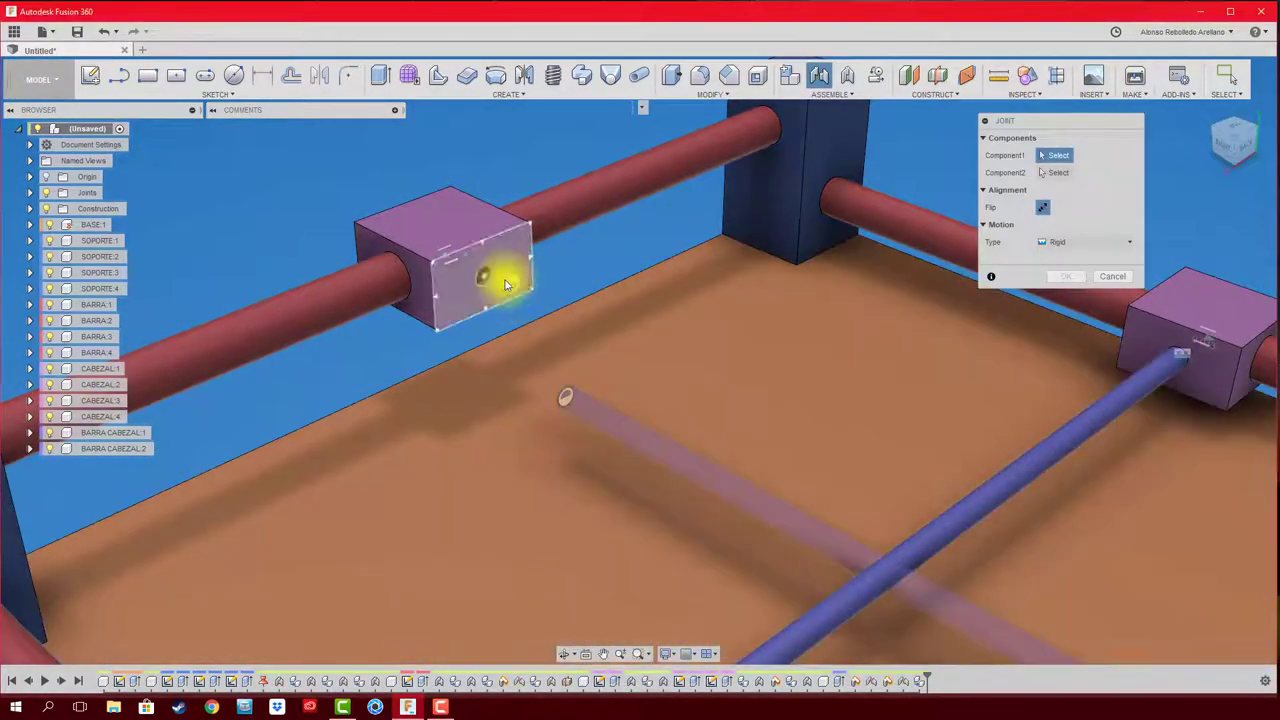
pyautogui.click(483, 277)
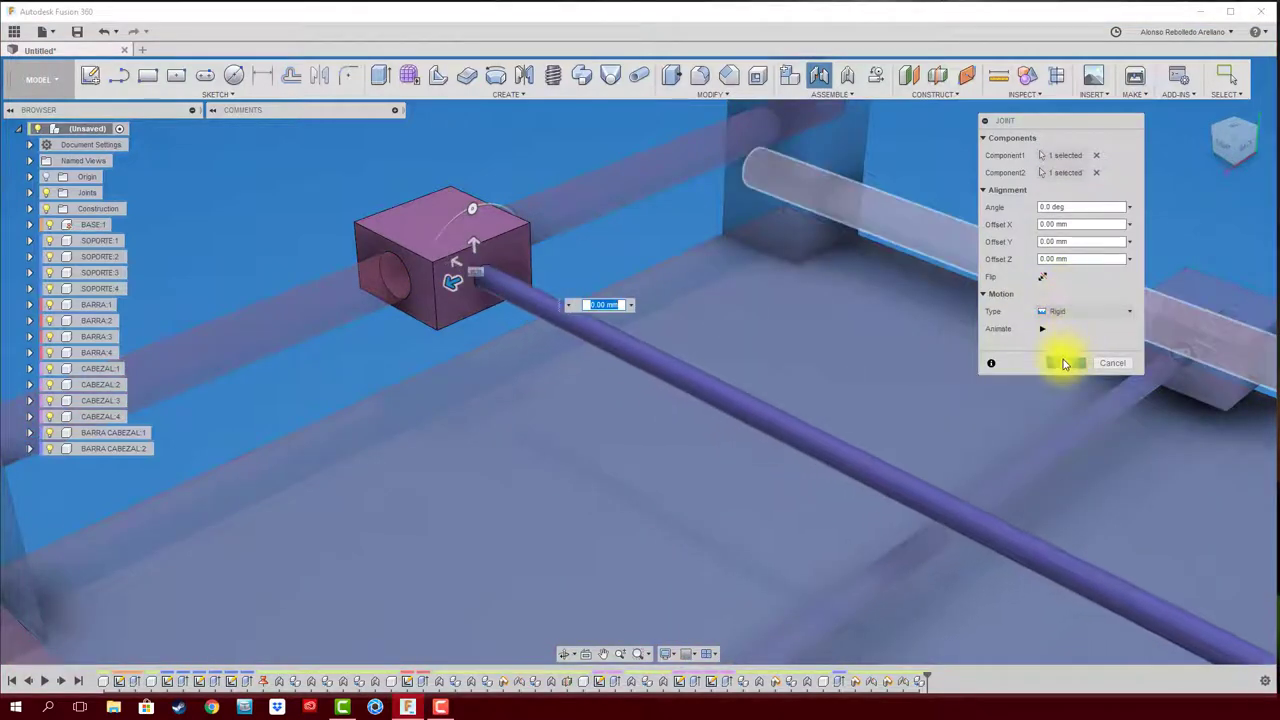
pyautogui.click(1066, 363)
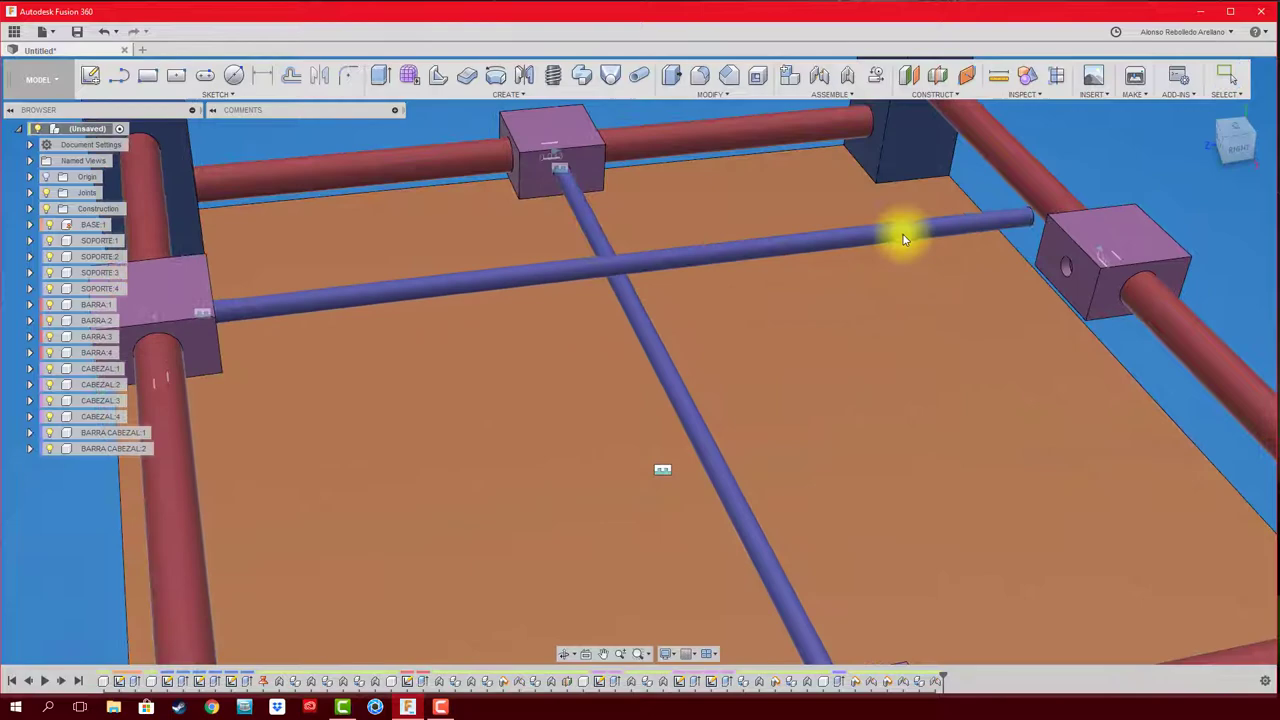
pyautogui.moveTo(903, 240); pyautogui.dragTo(894, 308)
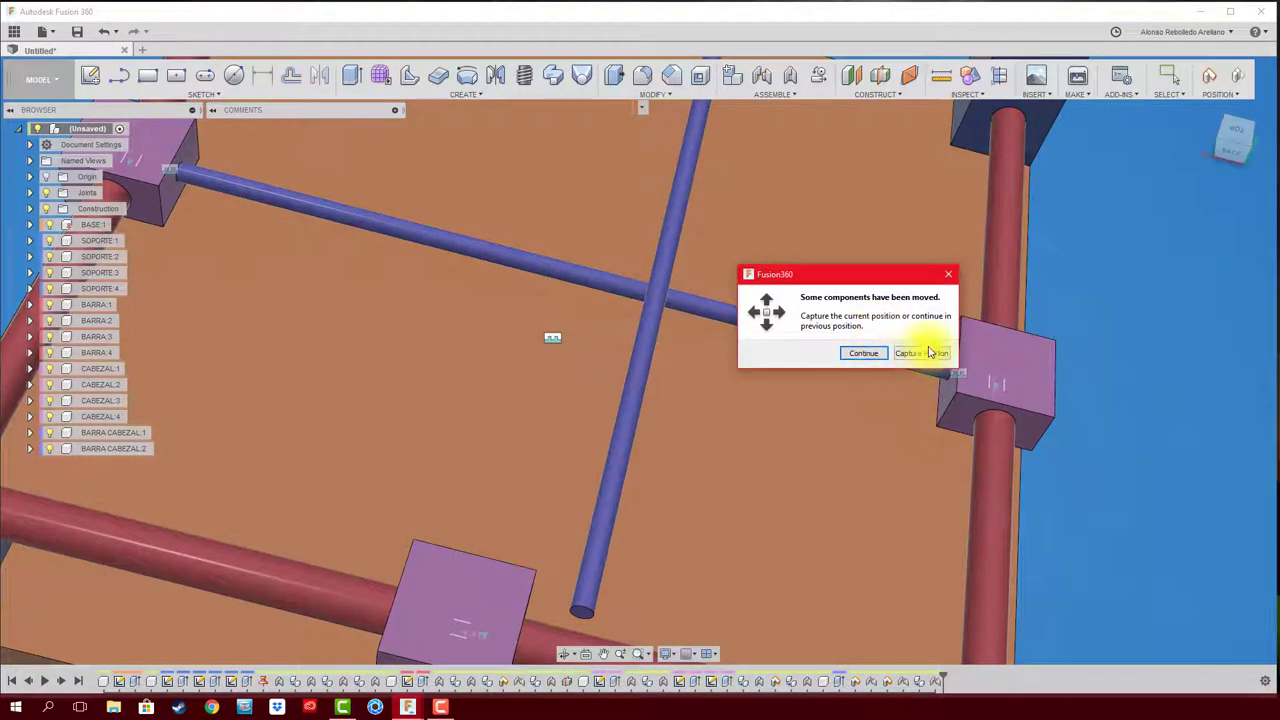
pyautogui.click(929, 352)
# Step: Rigidly join the crossbar's other end to the opposite head block and slide-test it
pyautogui.press('j')
pyautogui.click(580, 608)
pyautogui.scroll(2, 645, 610)
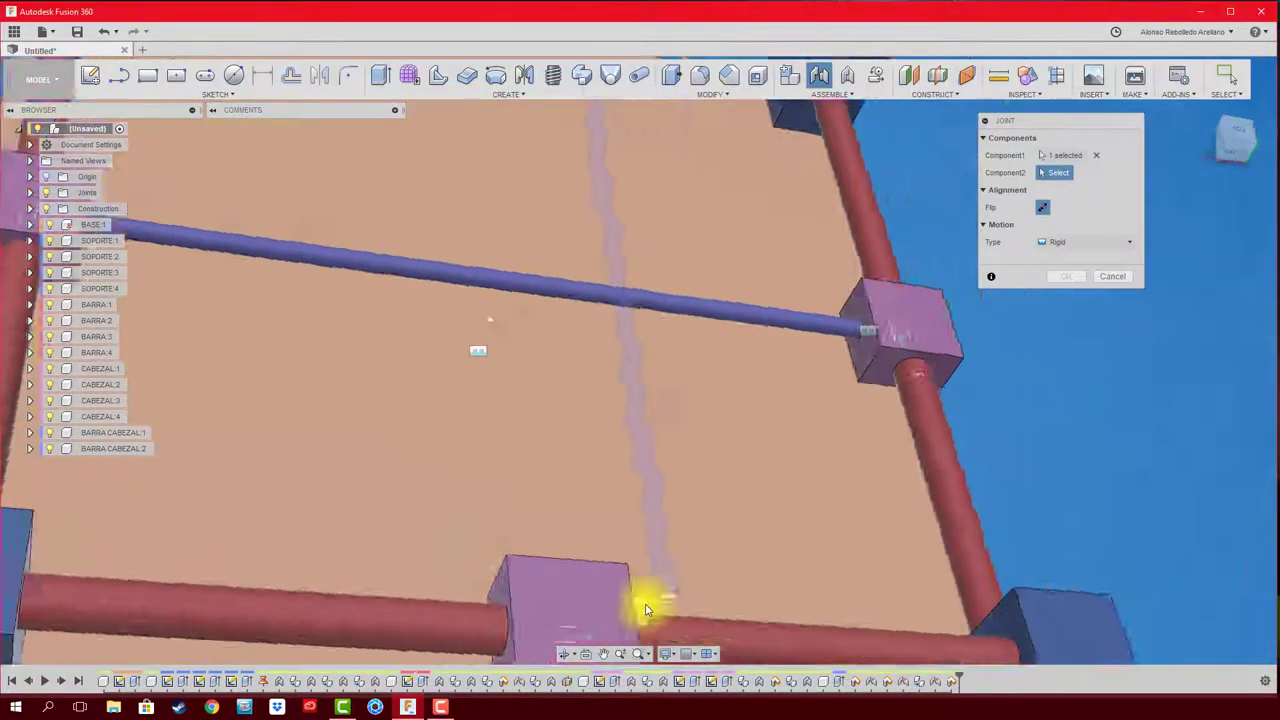
pyautogui.moveTo(645, 610)
pyautogui.keyDown('shift'); pyautogui.mouseDown(button='middle')
pyautogui.moveTo(848, 571)
pyautogui.moveTo(876, 540)
pyautogui.mouseUp(button='middle'); pyautogui.keyUp('shift')
pyautogui.click(876, 441)
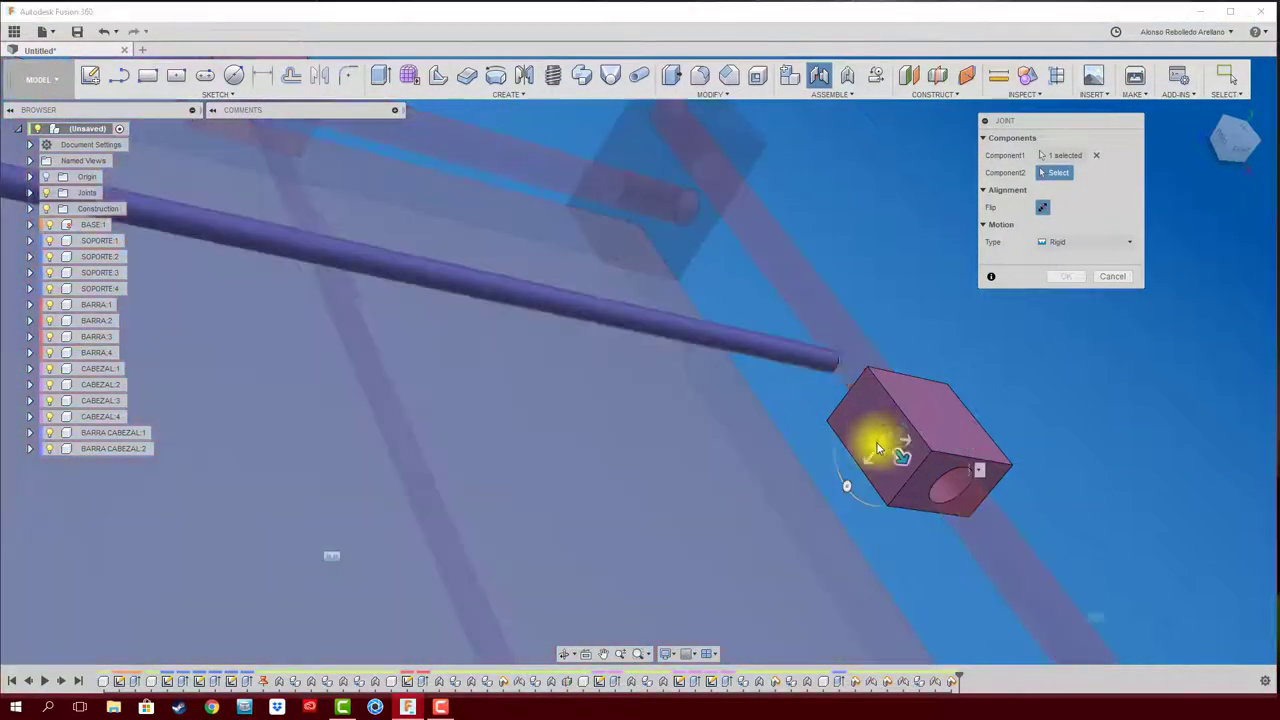
pyautogui.click(1064, 363)
pyautogui.scroll(-5, 1027, 383)
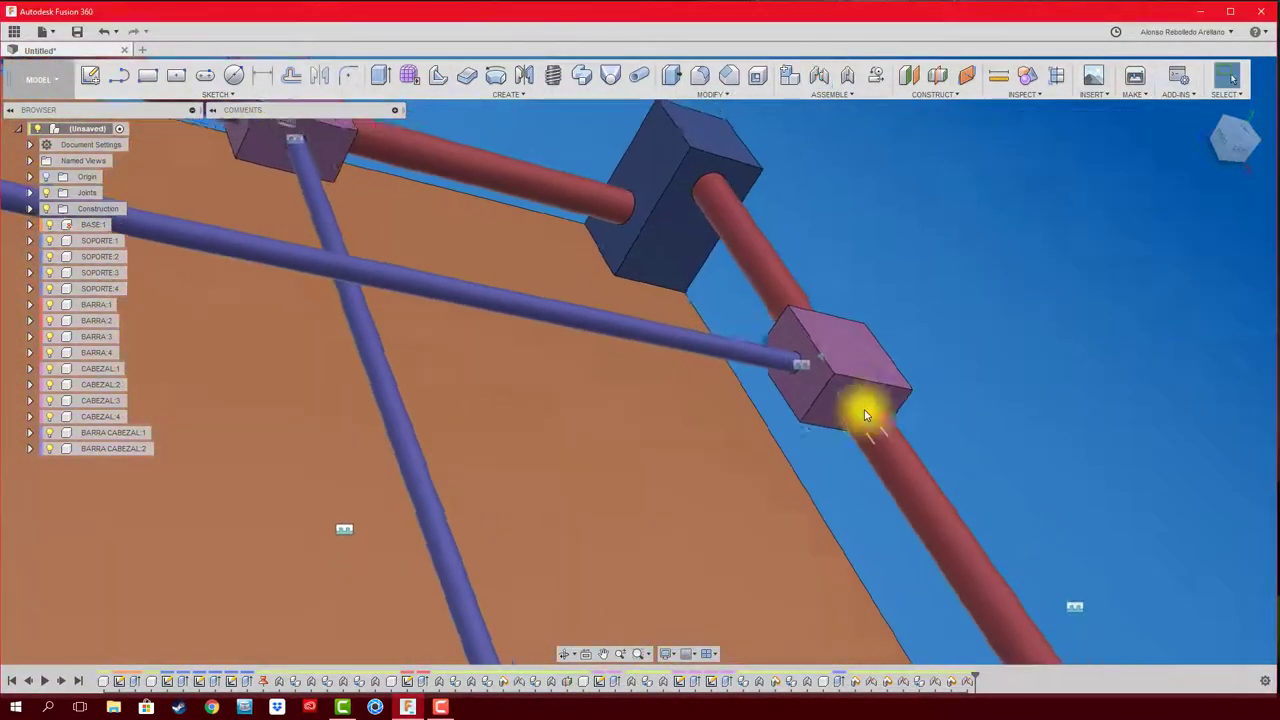
pyautogui.keyDown('shift'); pyautogui.moveTo(591, 440); pyautogui.dragTo(786, 400, button='middle'); pyautogui.keyUp('shift')
pyautogui.scroll(-3, 588, 436)
pyautogui.moveTo(838, 368); pyautogui.dragTo(740, 416)
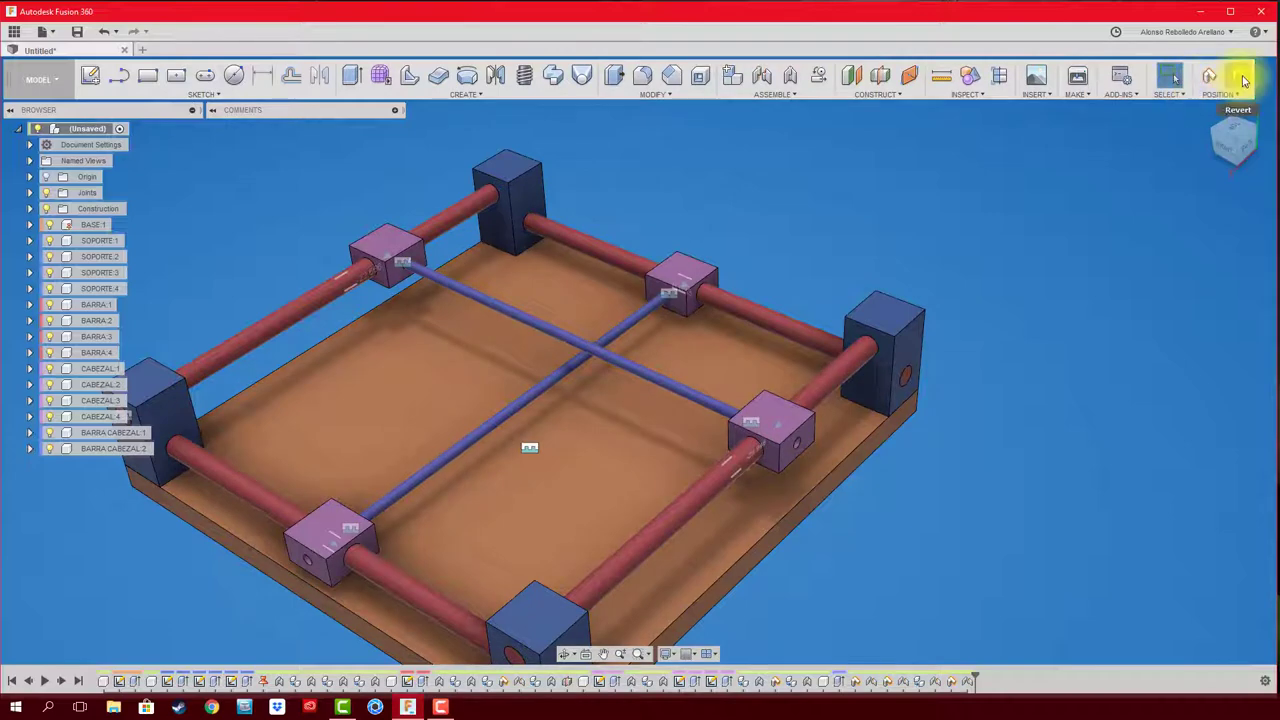
pyautogui.moveTo(694, 271); pyautogui.dragTo(600, 228)
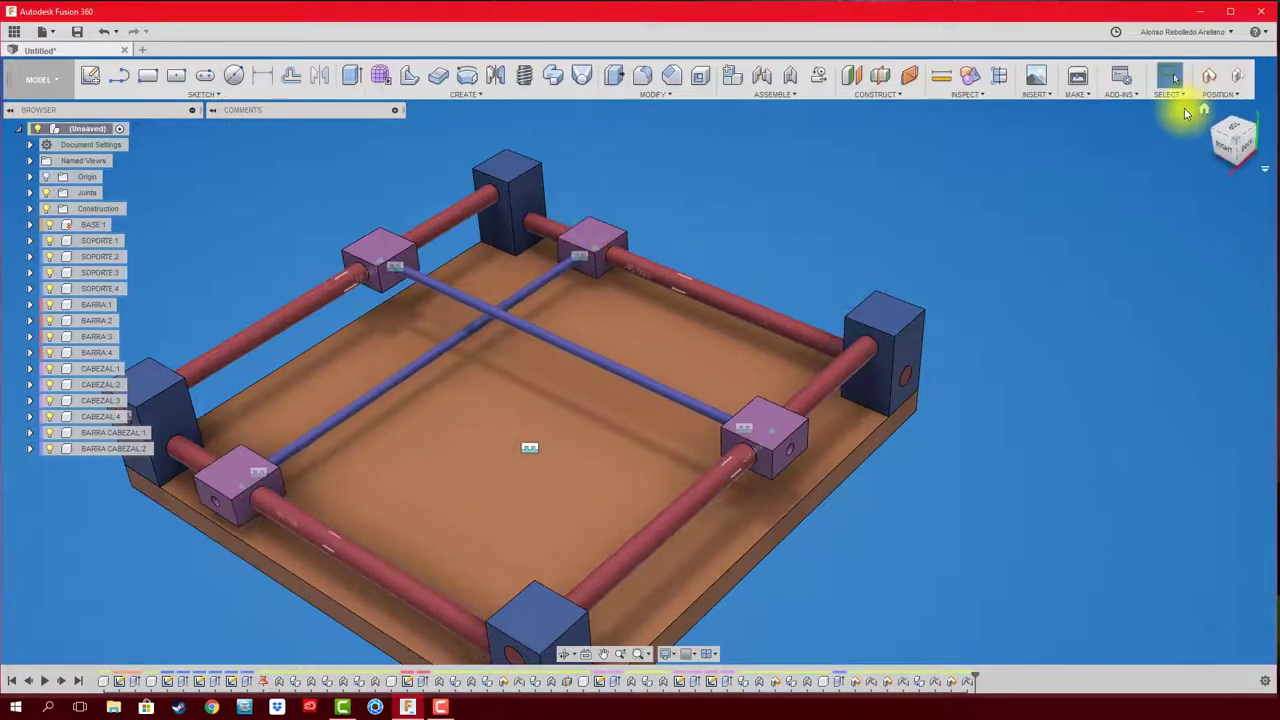
pyautogui.click(1236, 80)
pyautogui.keyDown('shift'); pyautogui.moveTo(849, 266); pyautogui.dragTo(852, 272, button='middle'); pyautogui.keyUp('shift')
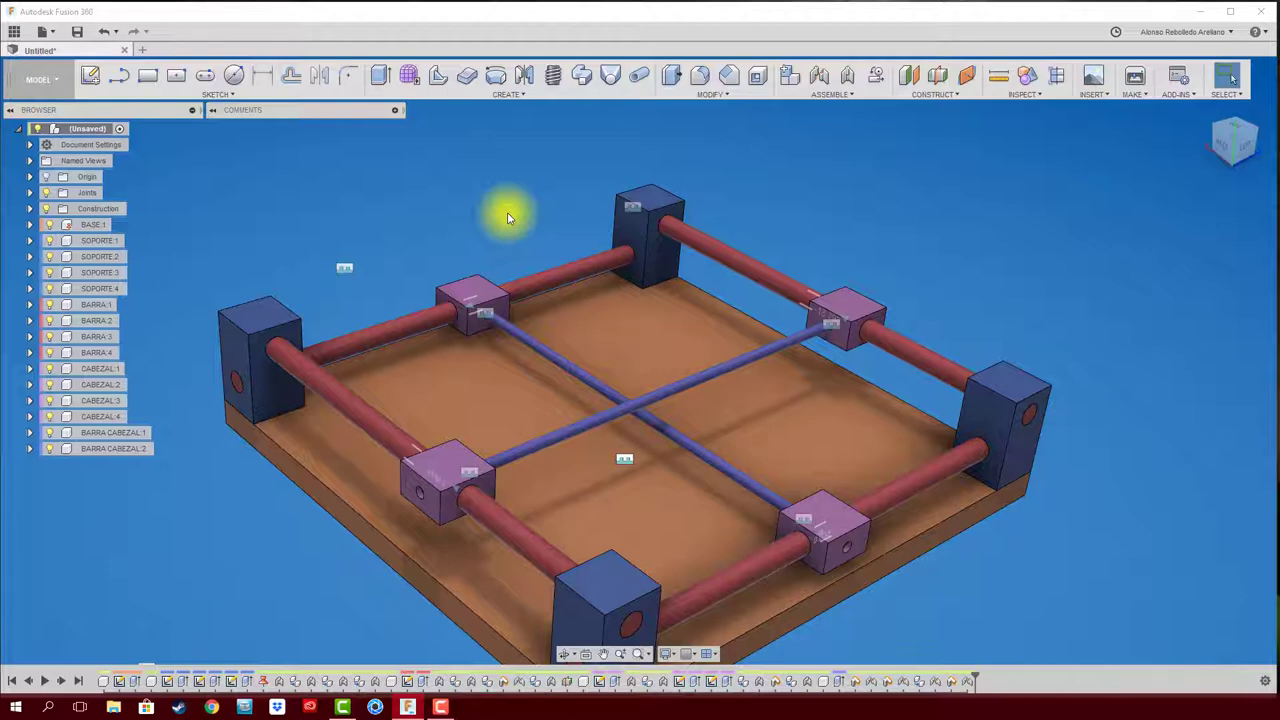
pyautogui.moveTo(507, 212)
pyautogui.keyDown('shift'); pyautogui.mouseDown(button='middle')
pyautogui.moveTo(691, 194)
pyautogui.moveTo(677, 477)
pyautogui.mouseUp(button='middle'); pyautogui.keyUp('shift')
pyautogui.moveTo(700, 449)
pyautogui.mouseDown()
pyautogui.moveTo(436, 458)
pyautogui.moveTo(791, 420)
pyautogui.moveTo(506, 434)
pyautogui.mouseUp()
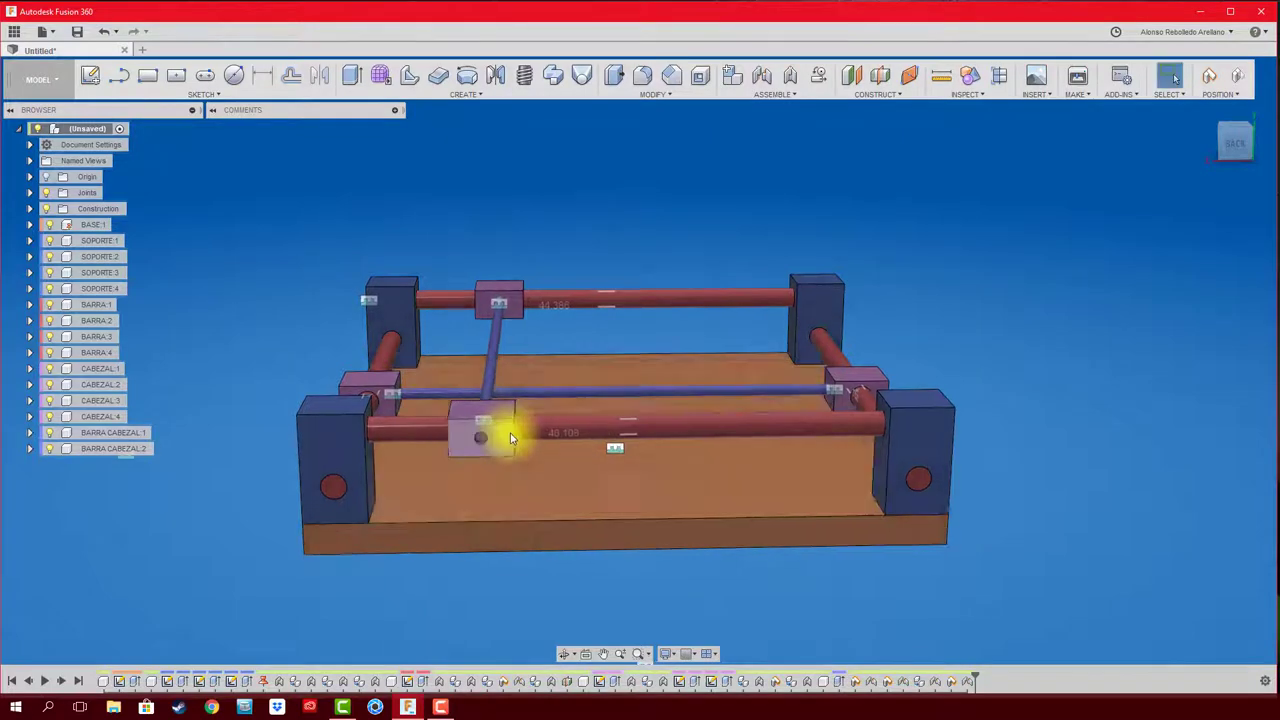
pyautogui.moveTo(506, 434)
pyautogui.keyDown('shift'); pyautogui.mouseDown(button='middle')
pyautogui.moveTo(644, 493)
pyautogui.moveTo(689, 531)
pyautogui.mouseUp(button='middle'); pyautogui.keyUp('shift')
pyautogui.moveTo(663, 537); pyautogui.dragTo(934, 486)
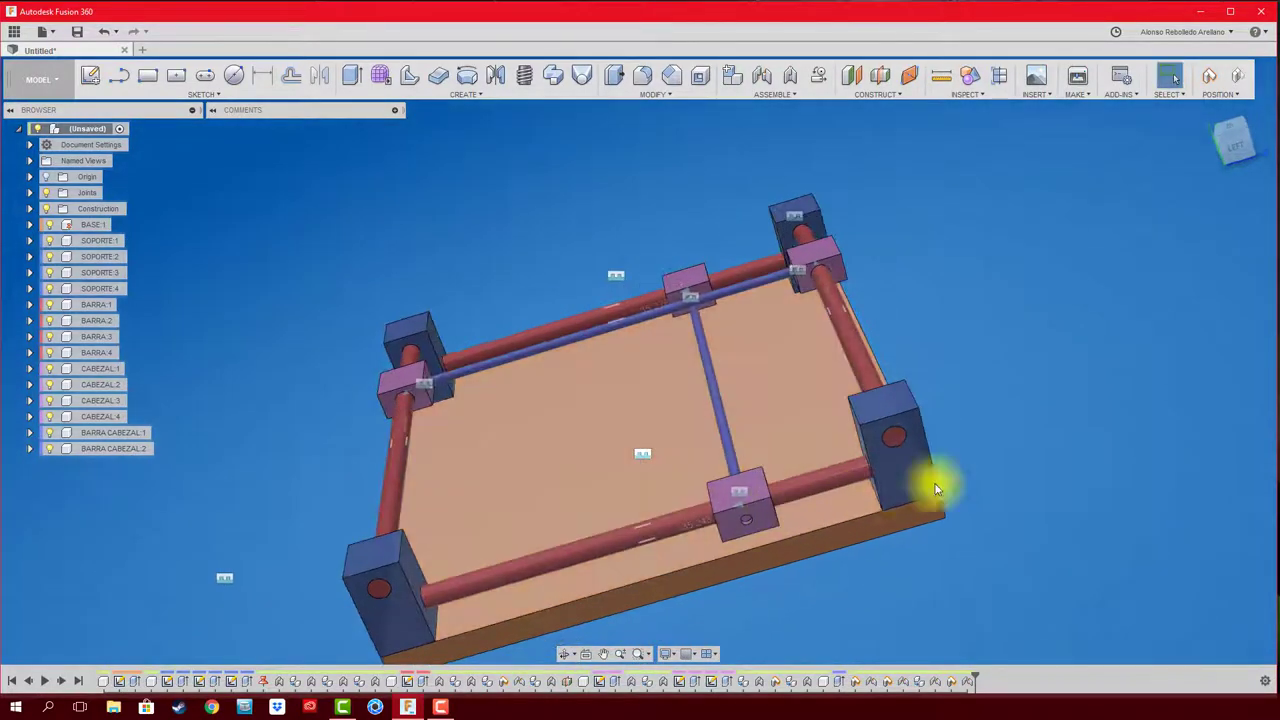
pyautogui.keyDown('shift'); pyautogui.moveTo(934, 486); pyautogui.dragTo(1207, 91, button='middle'); pyautogui.keyUp('shift')
pyautogui.click(1207, 91)
pyautogui.moveTo(925, 502)
pyautogui.keyDown('shift'); pyautogui.mouseDown(button='middle')
pyautogui.moveTo(831, 600)
pyautogui.moveTo(919, 239)
pyautogui.mouseUp(button='middle'); pyautogui.keyUp('shift')
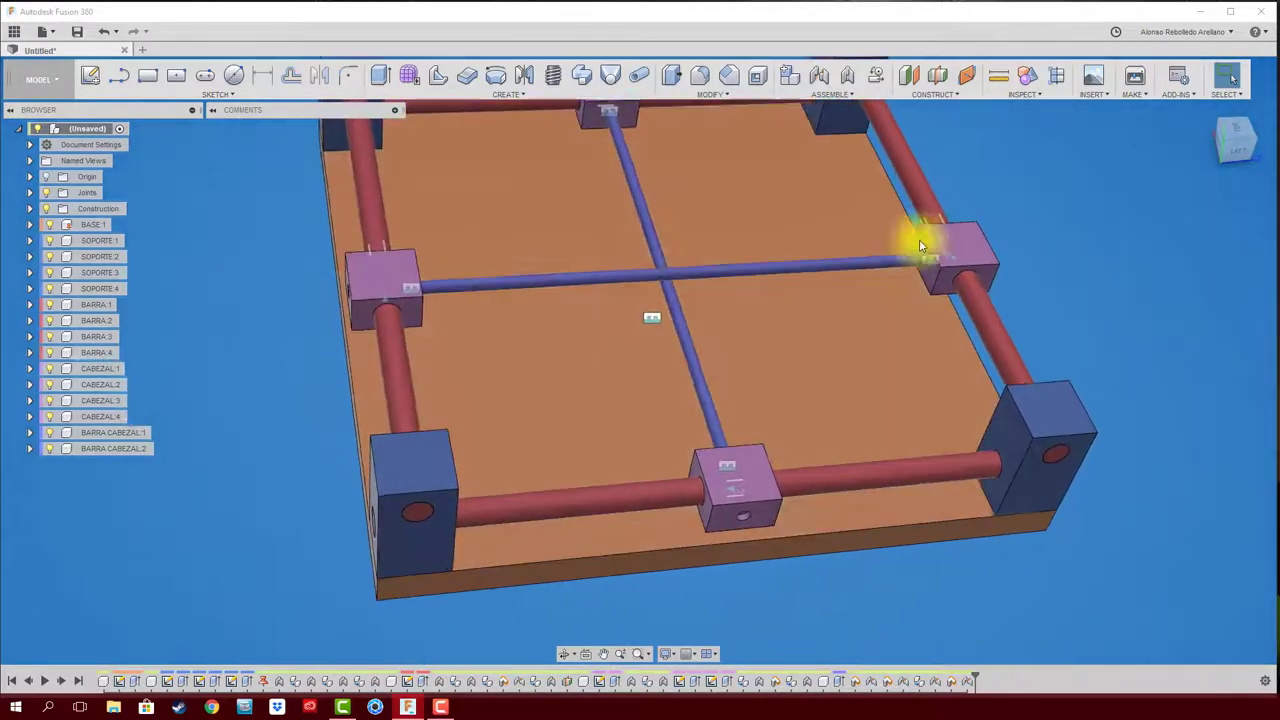
pyautogui.click(998, 77)
pyautogui.click(994, 434)
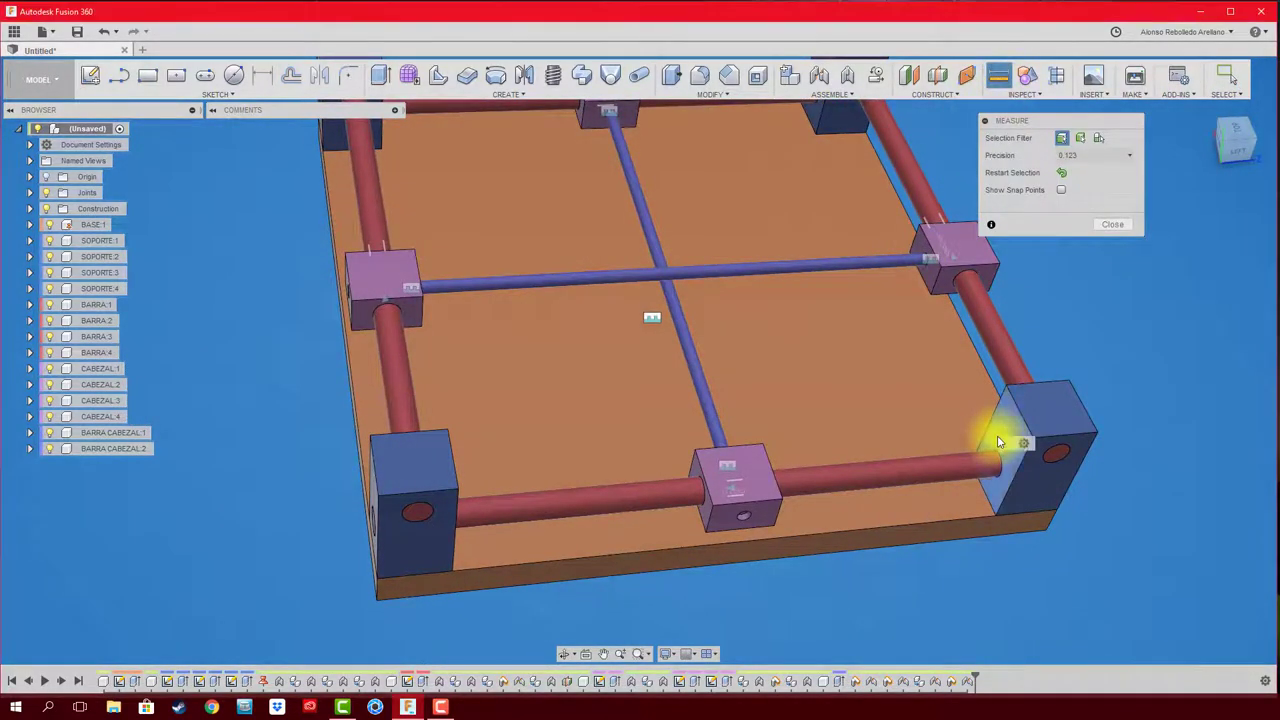
pyautogui.moveTo(1003, 434)
pyautogui.keyDown('shift'); pyautogui.mouseDown(button='middle')
pyautogui.moveTo(655, 482)
pyautogui.moveTo(575, 460)
pyautogui.moveTo(366, 486)
pyautogui.moveTo(766, 491)
pyautogui.moveTo(848, 472)
pyautogui.moveTo(863, 506)
pyautogui.moveTo(1040, 486)
pyautogui.mouseUp(button='middle'); pyautogui.keyUp('shift')
pyautogui.click(587, 468)
pyautogui.click(344, 457)
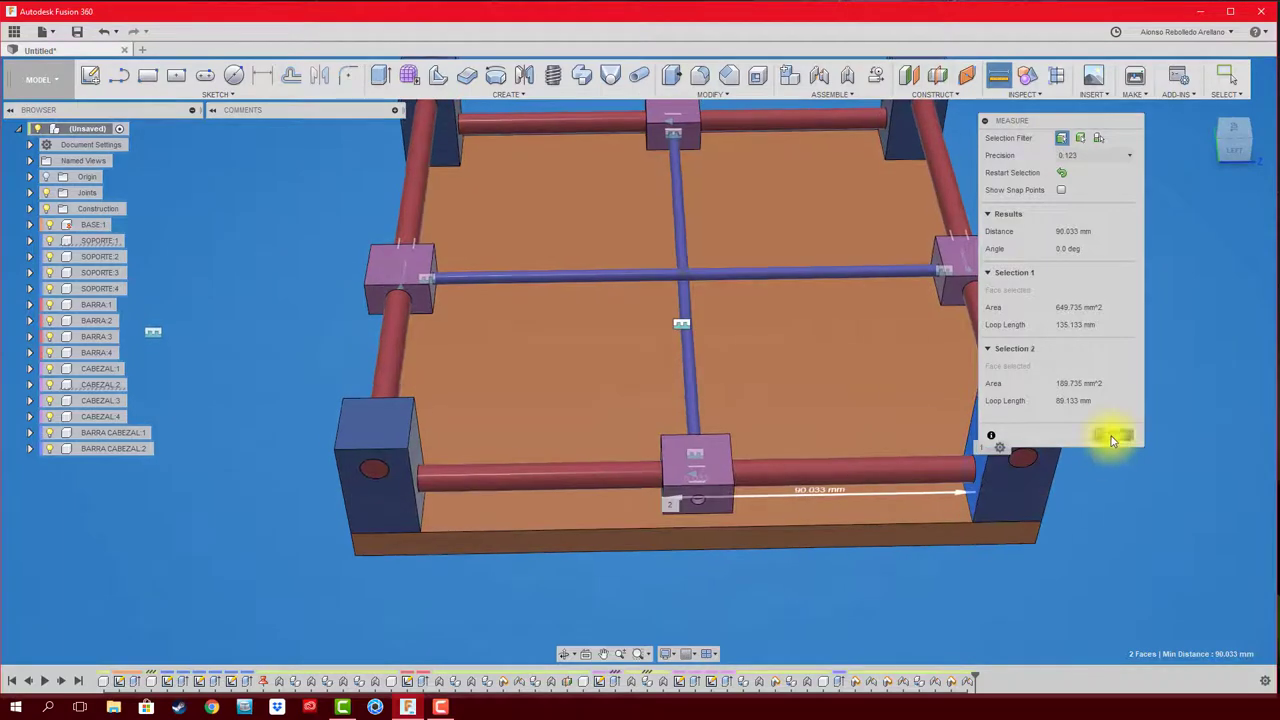
pyautogui.click(1113, 440)
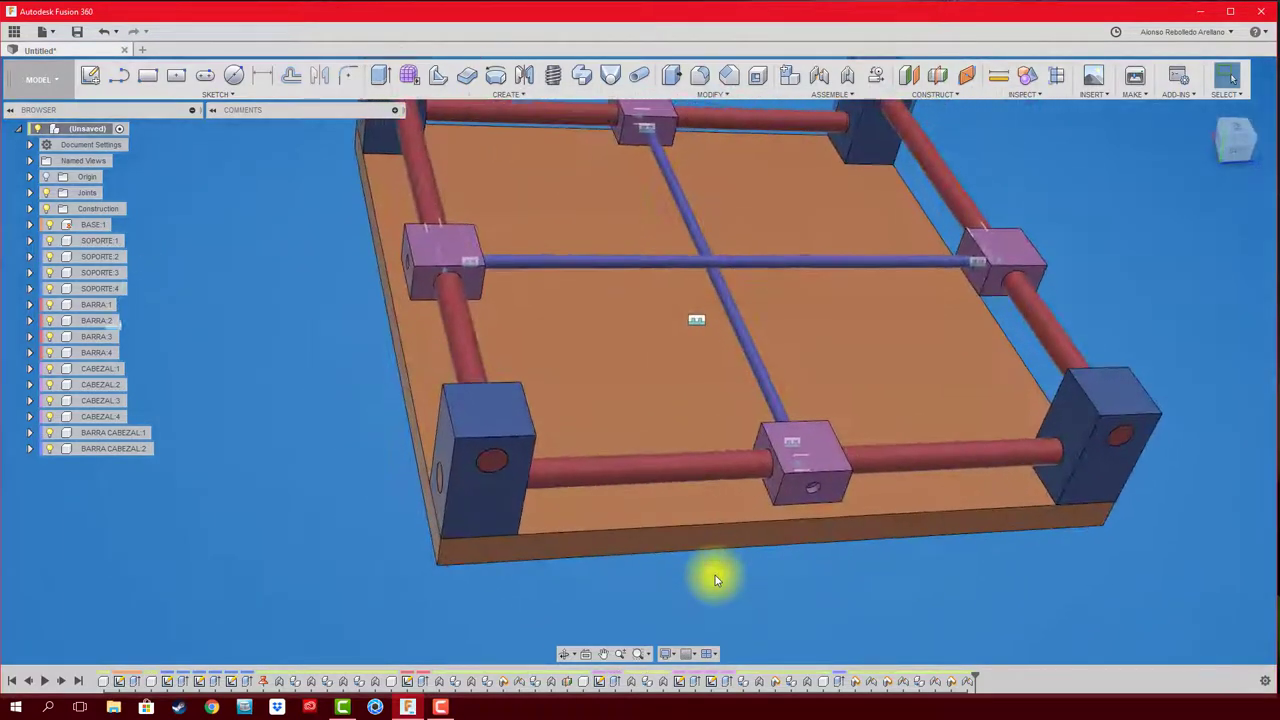
pyautogui.click(31, 193)
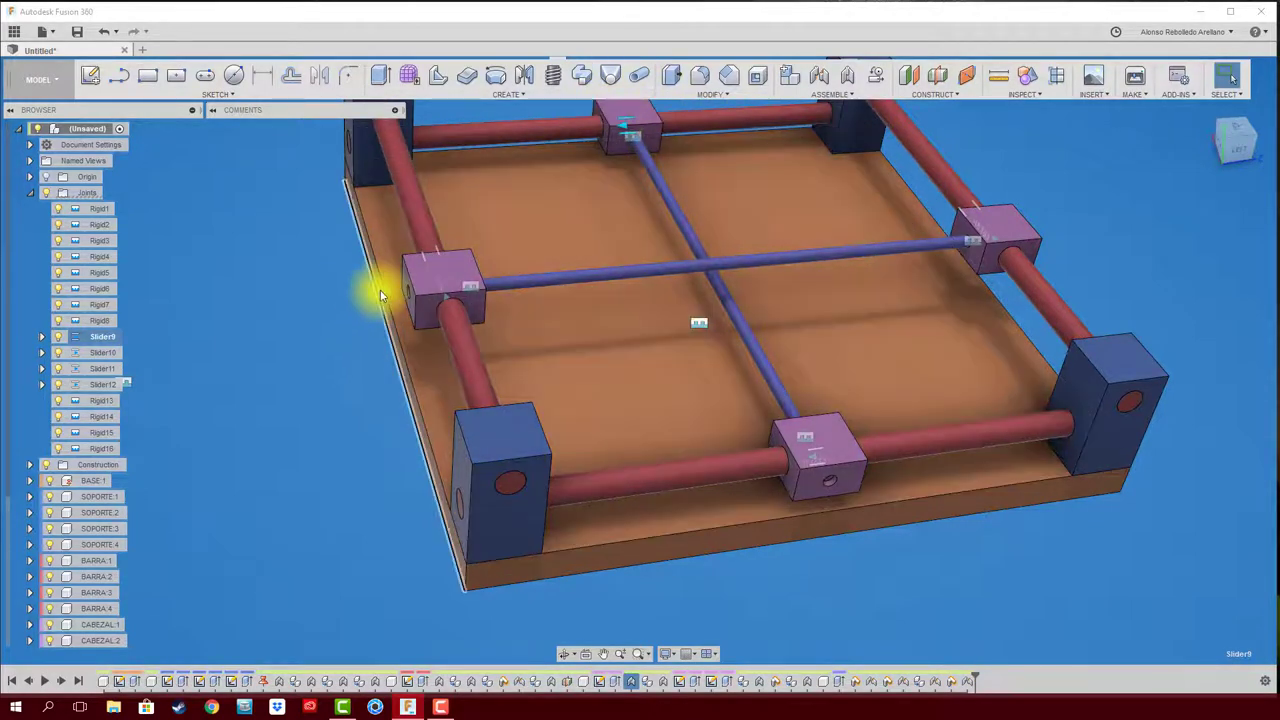
pyautogui.scroll(3, 390, 320)
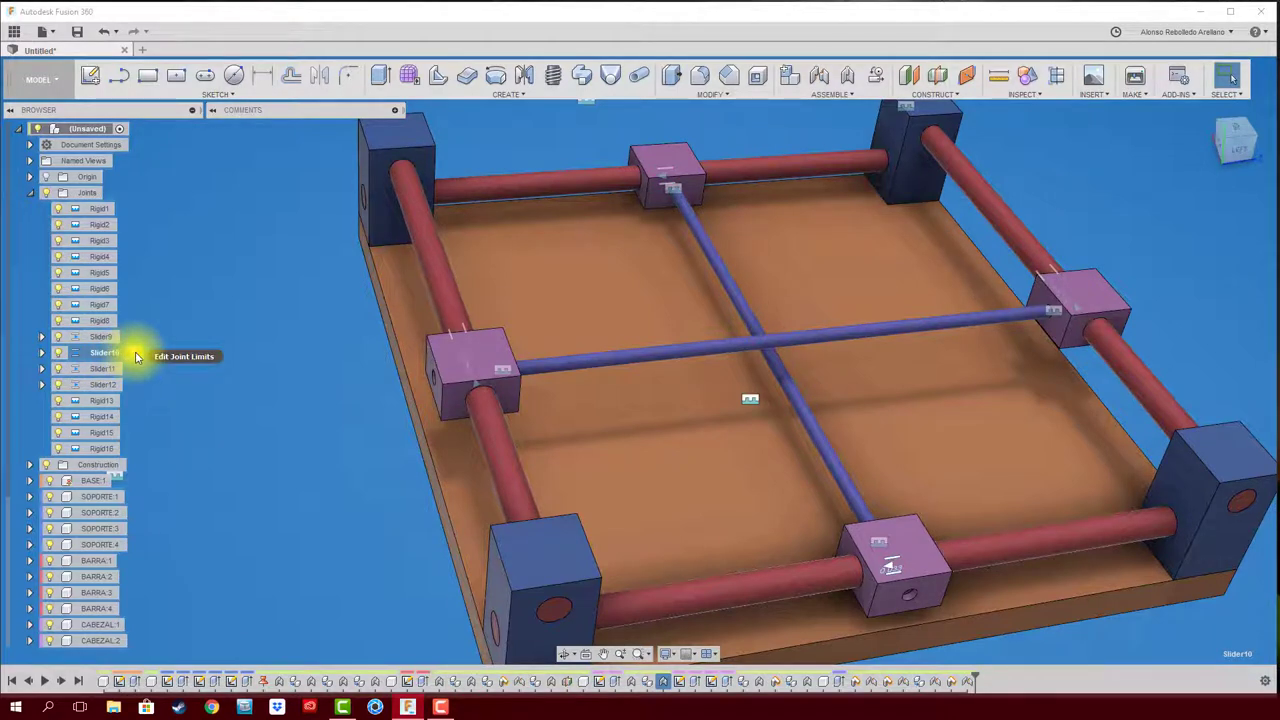
pyautogui.click(131, 356)
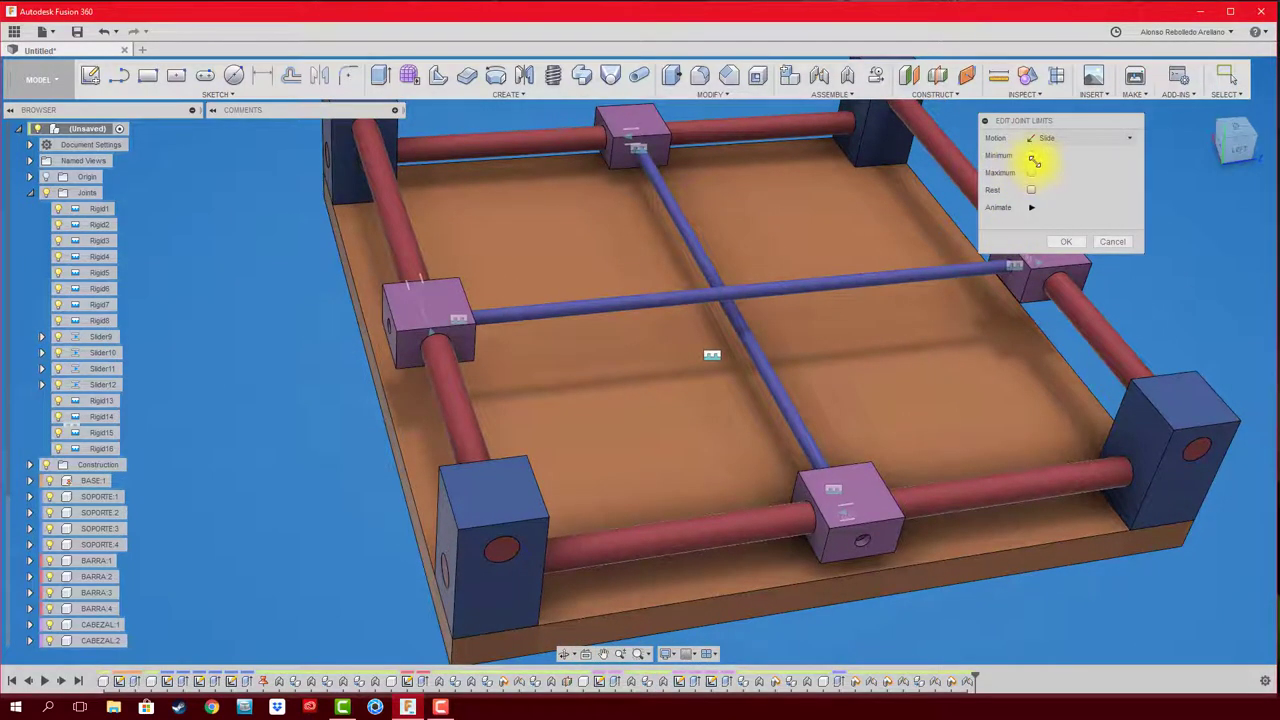
pyautogui.click(1030, 155)
pyautogui.write('-180')
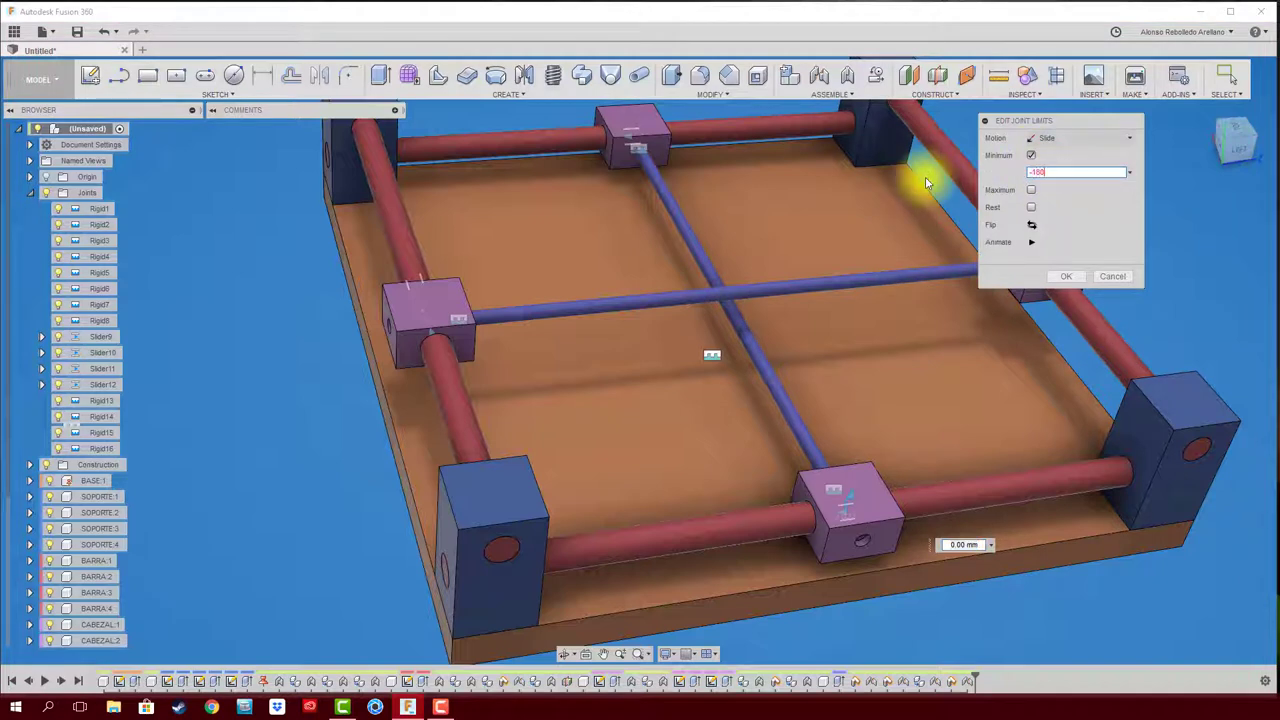
pyautogui.press('Return')
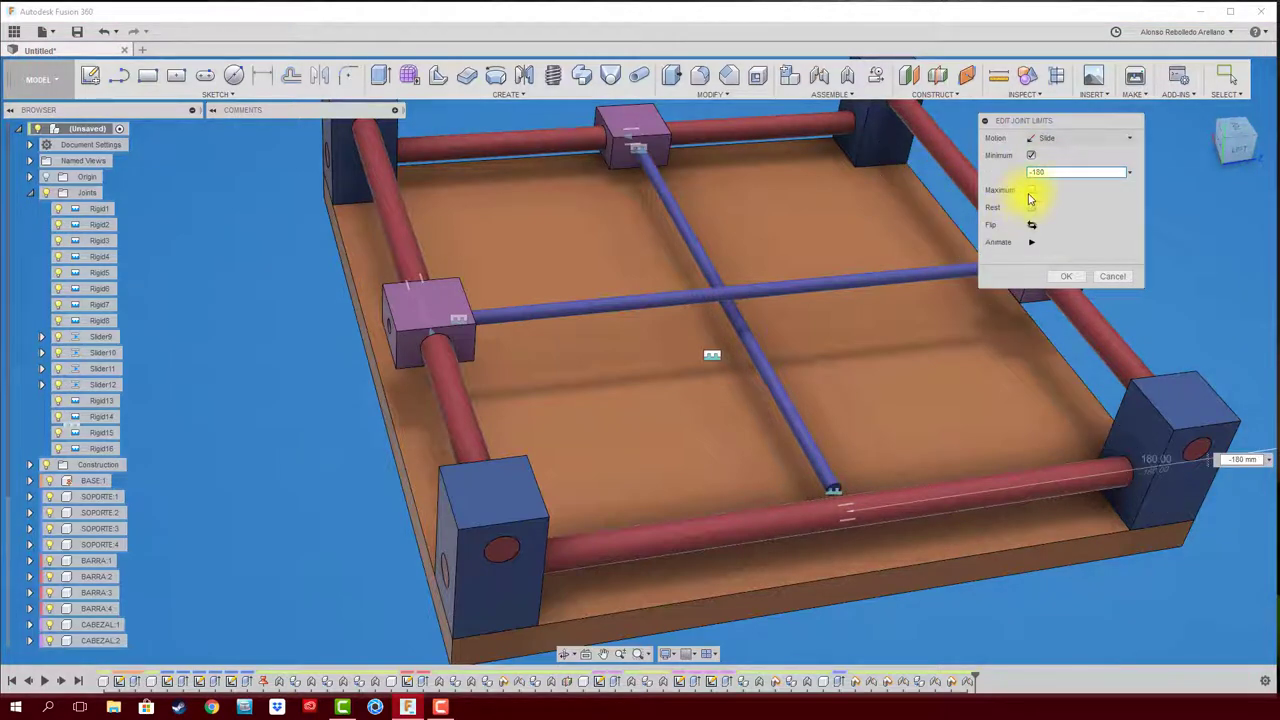
pyautogui.click(1032, 192)
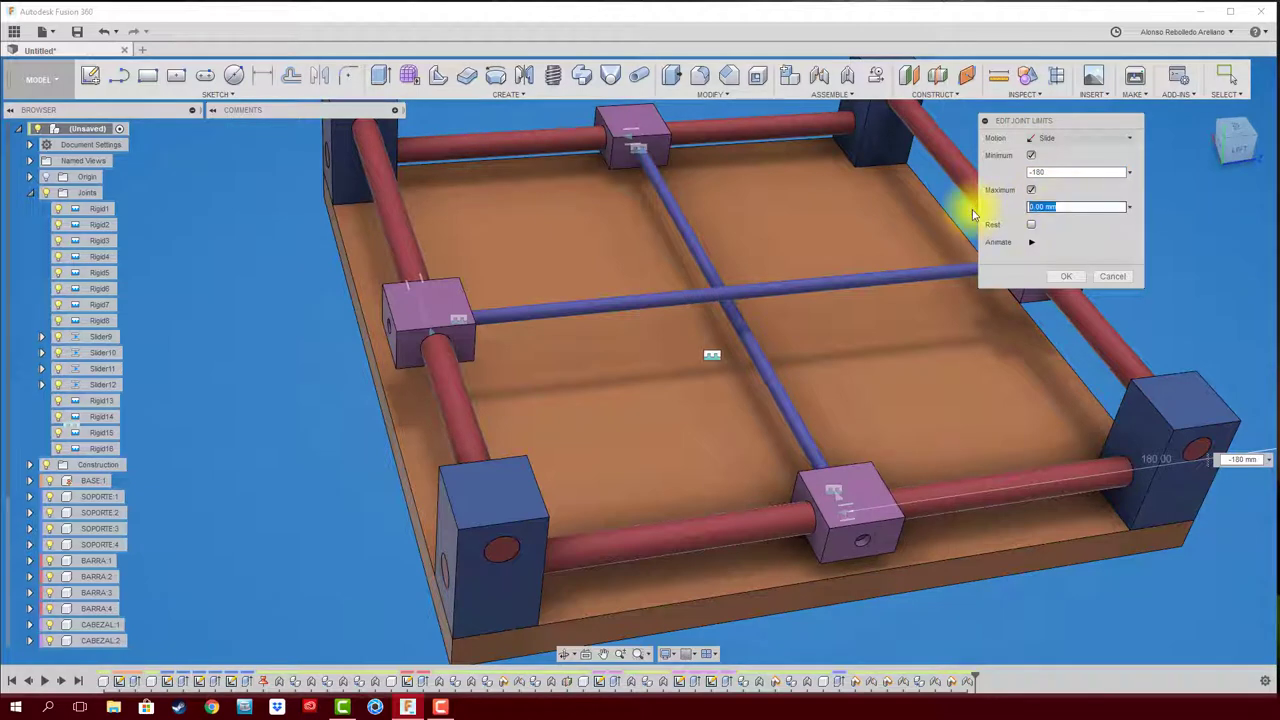
pyautogui.press('Return')
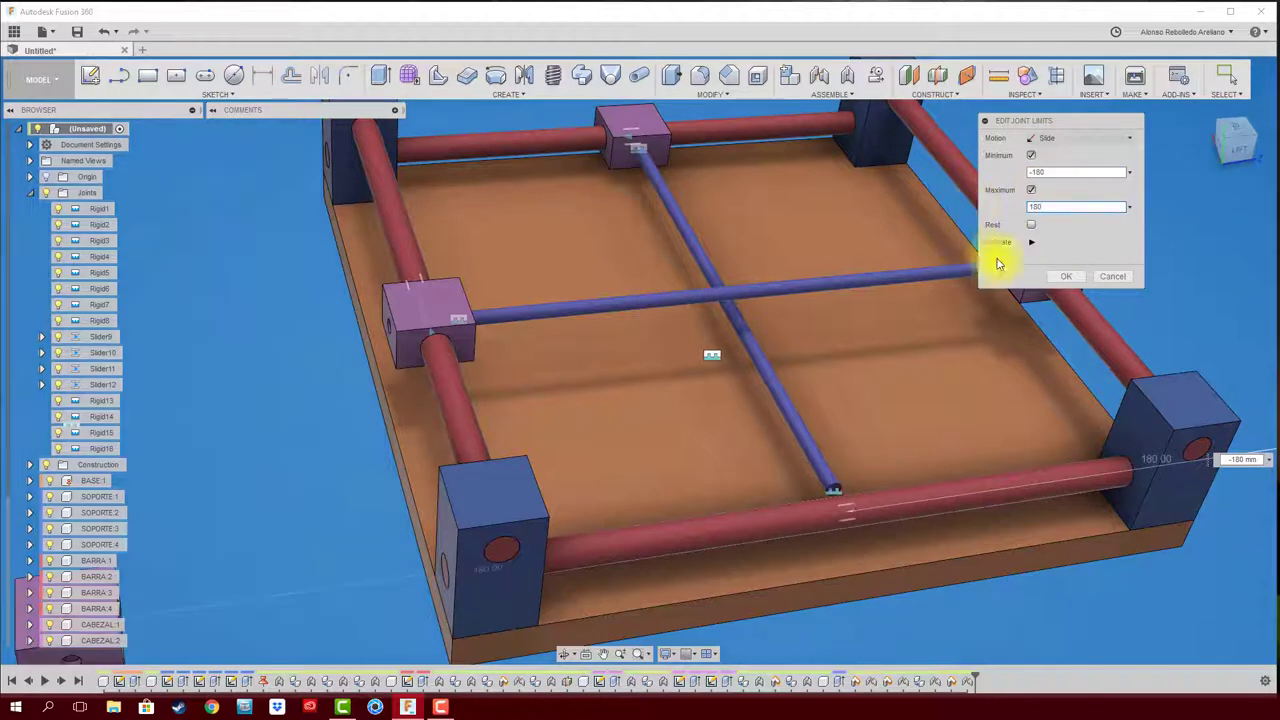
pyautogui.click(1031, 242)
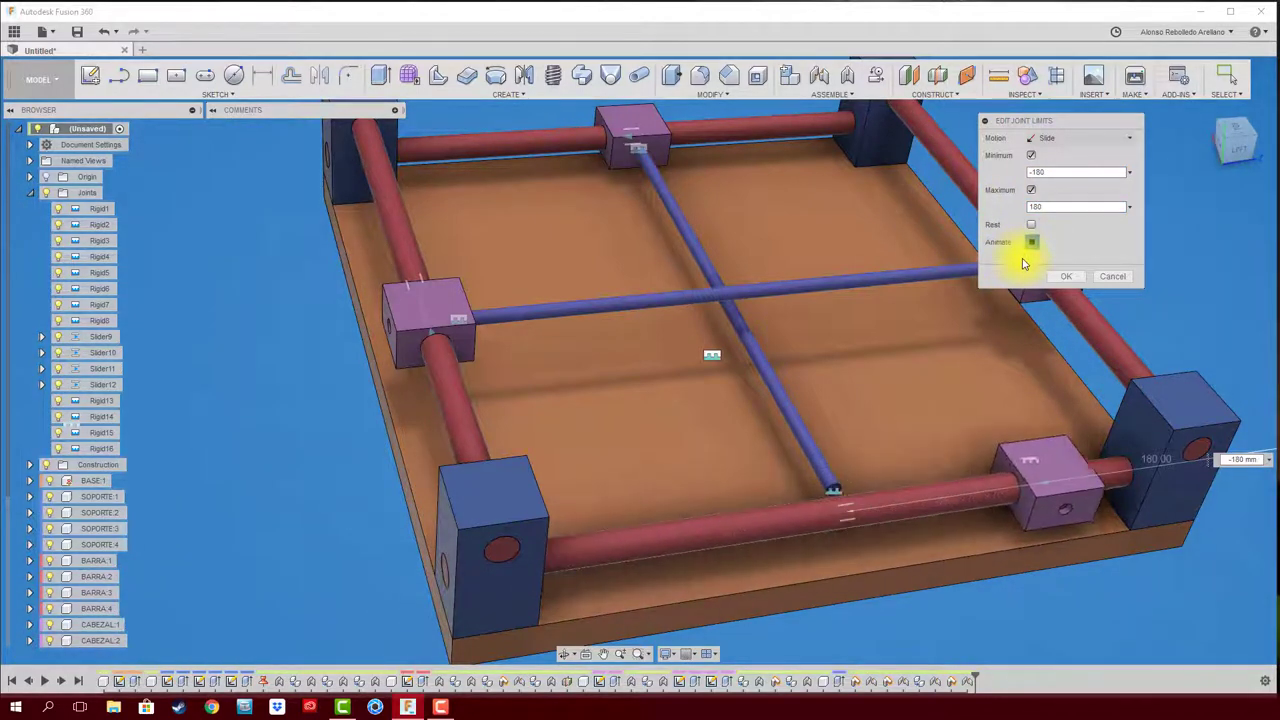
pyautogui.scroll(-3, 720, 390)
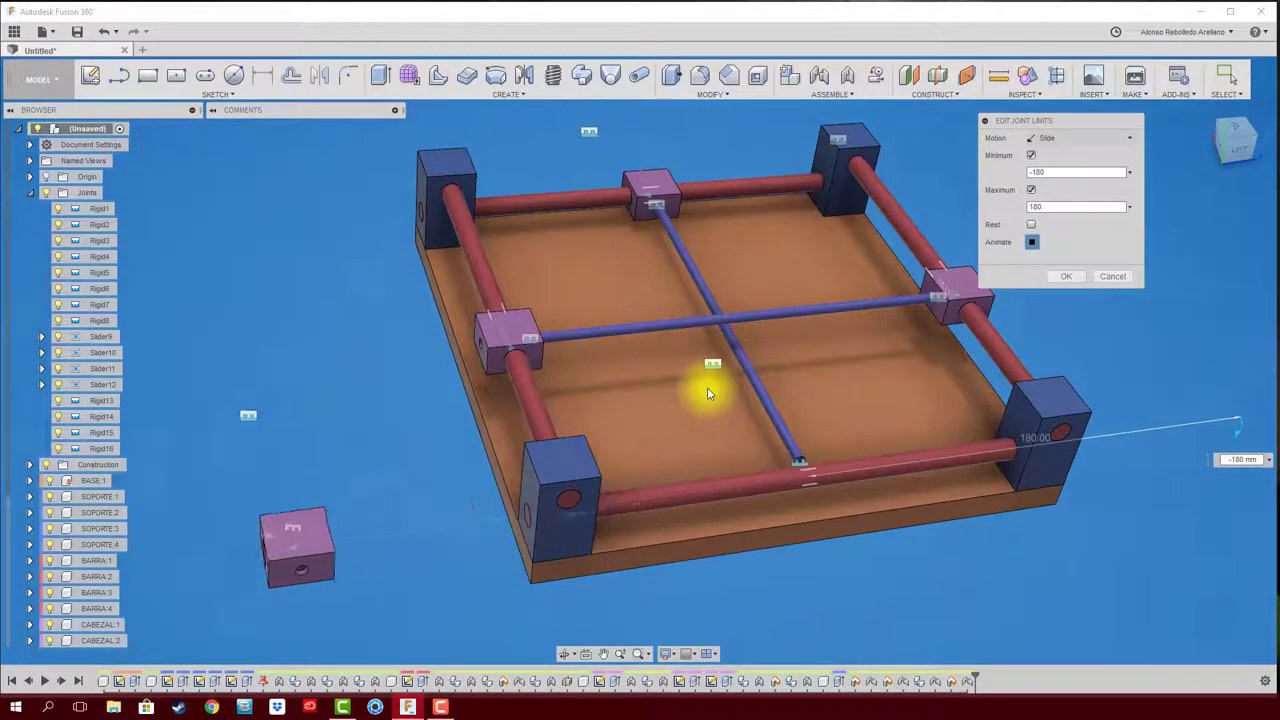
pyautogui.click(1032, 242)
pyautogui.click(1114, 278)
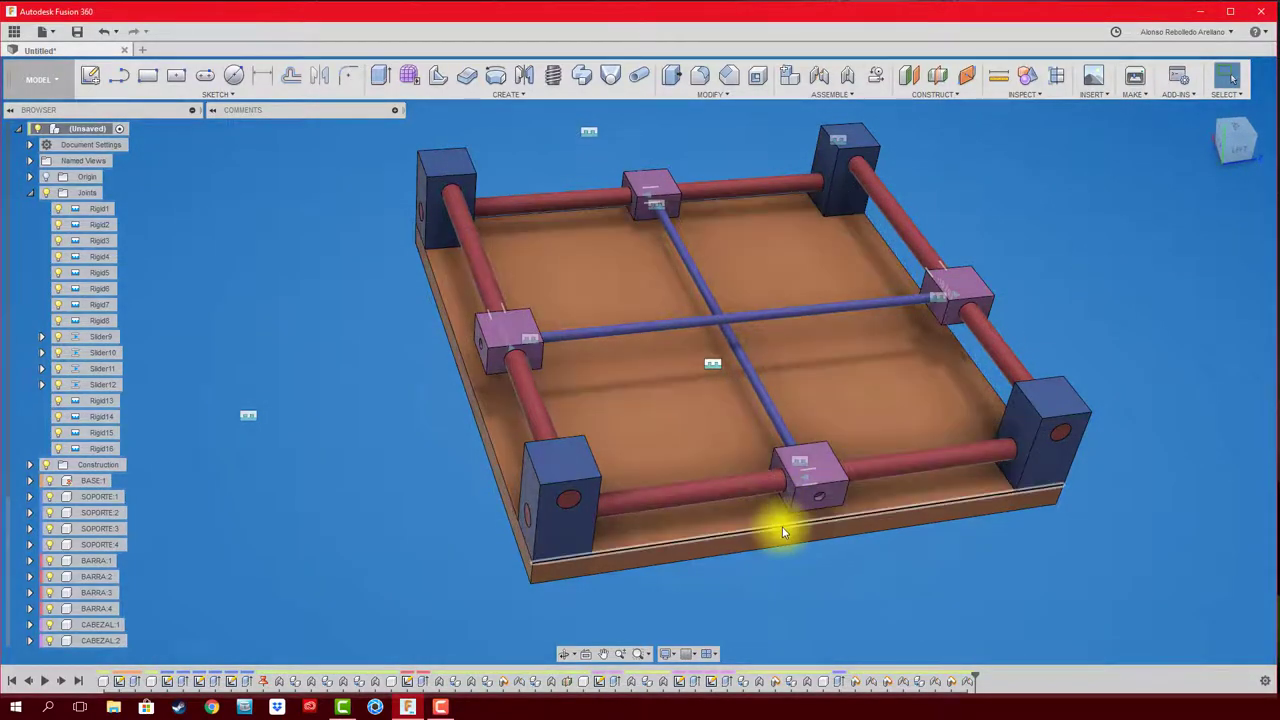
pyautogui.scroll(4, 778, 530)
pyautogui.keyDown('shift'); pyautogui.moveTo(780, 545); pyautogui.dragTo(793, 497, button='middle'); pyautogui.keyUp('shift')
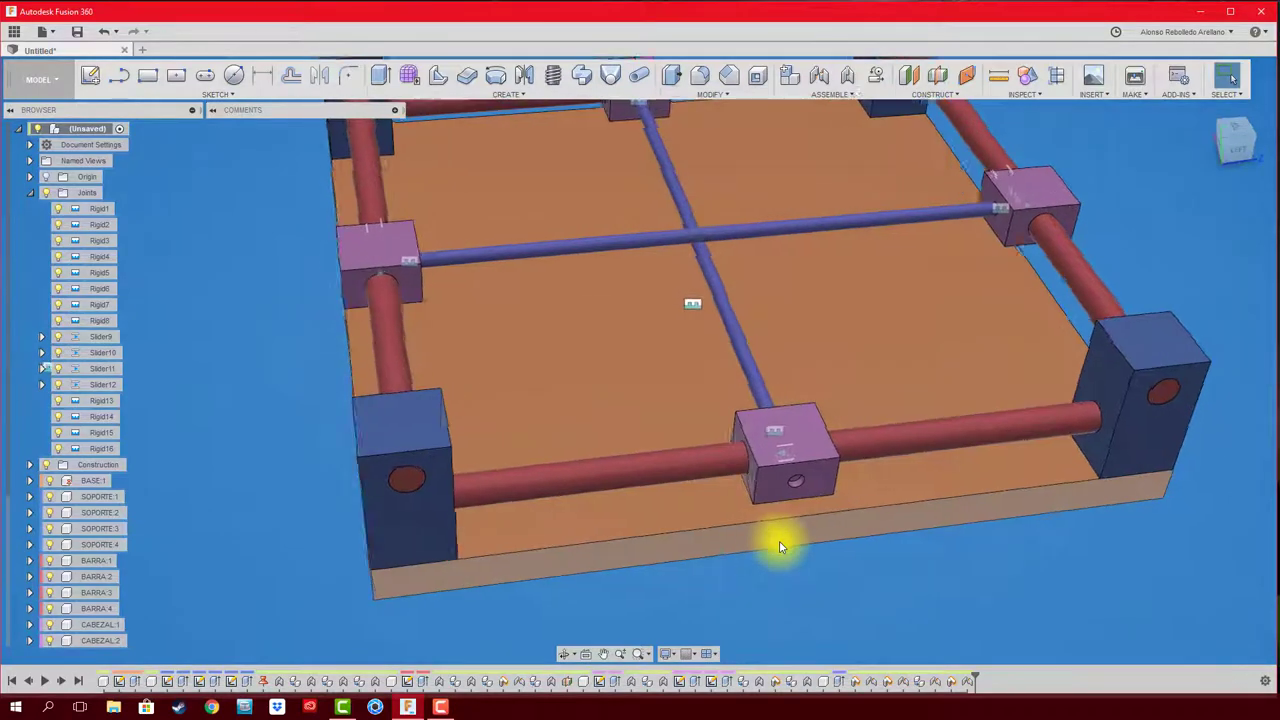
pyautogui.scroll(-5, 443, 343)
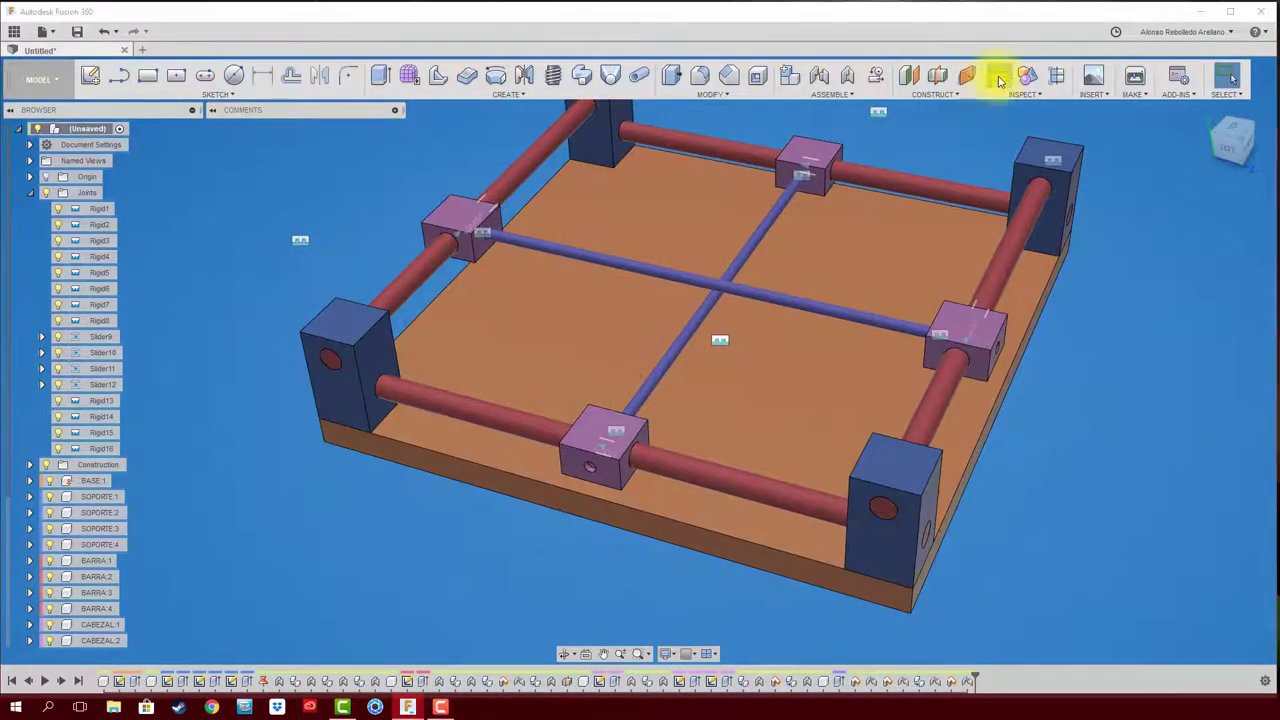
pyautogui.click(1000, 80)
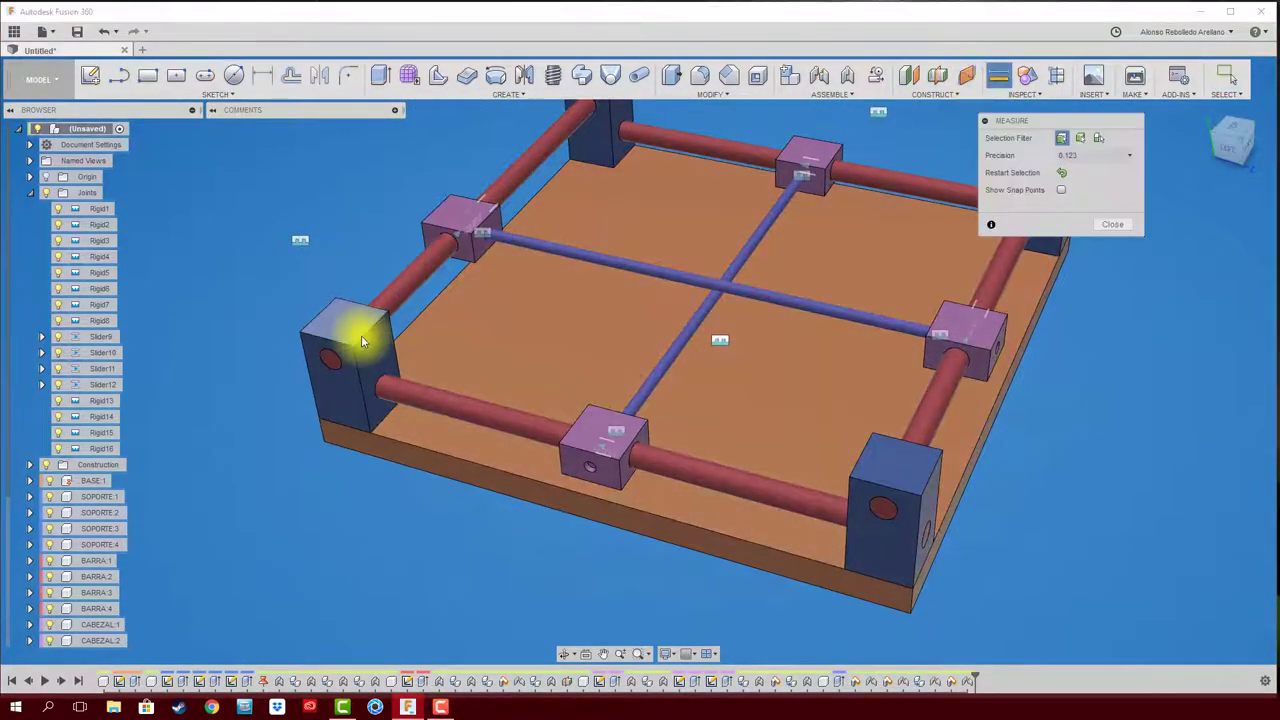
pyautogui.click(371, 343)
pyautogui.keyDown('shift'); pyautogui.moveTo(371, 343); pyautogui.dragTo(1072, 440, button='middle'); pyautogui.keyUp('shift')
pyautogui.click(1072, 440)
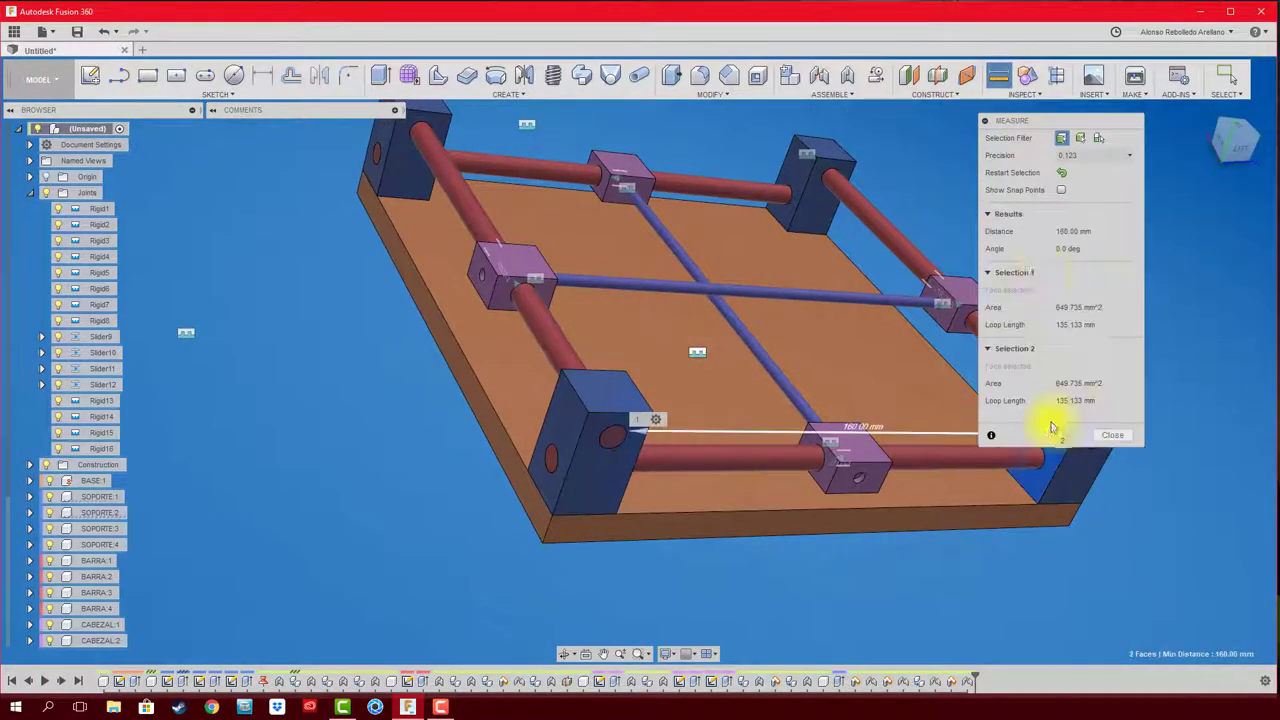
pyautogui.moveTo(1054, 262)
pyautogui.keyDown('shift'); pyautogui.mouseDown(button='middle')
pyautogui.moveTo(973, 362)
pyautogui.moveTo(929, 371)
pyautogui.moveTo(920, 443)
pyautogui.moveTo(970, 425)
pyautogui.mouseUp(button='middle'); pyautogui.keyUp('shift')
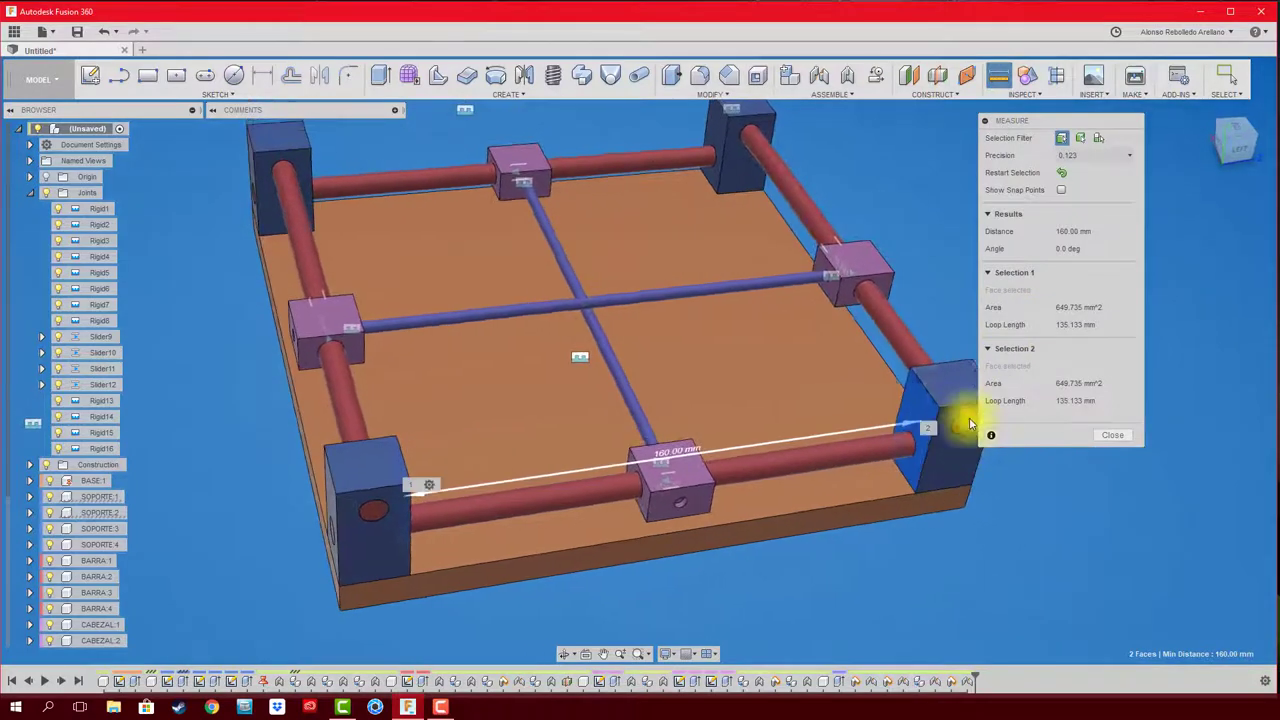
pyautogui.click(1122, 441)
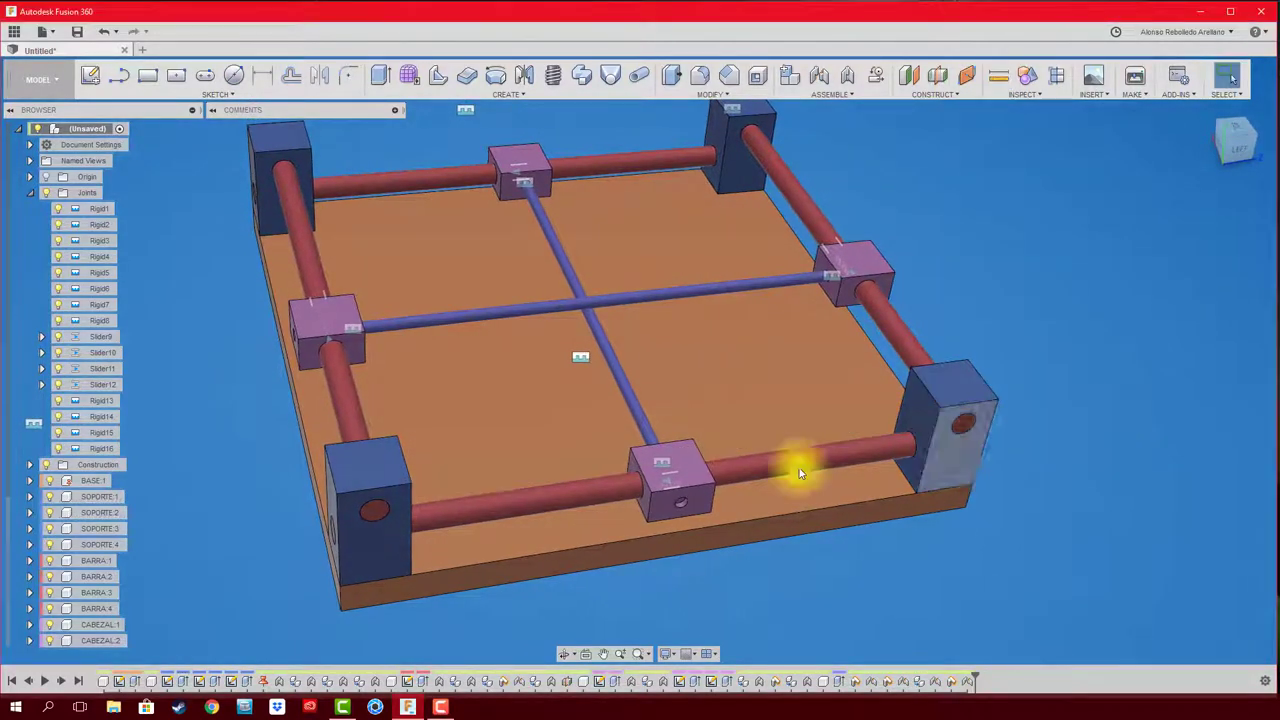
pyautogui.click(133, 357)
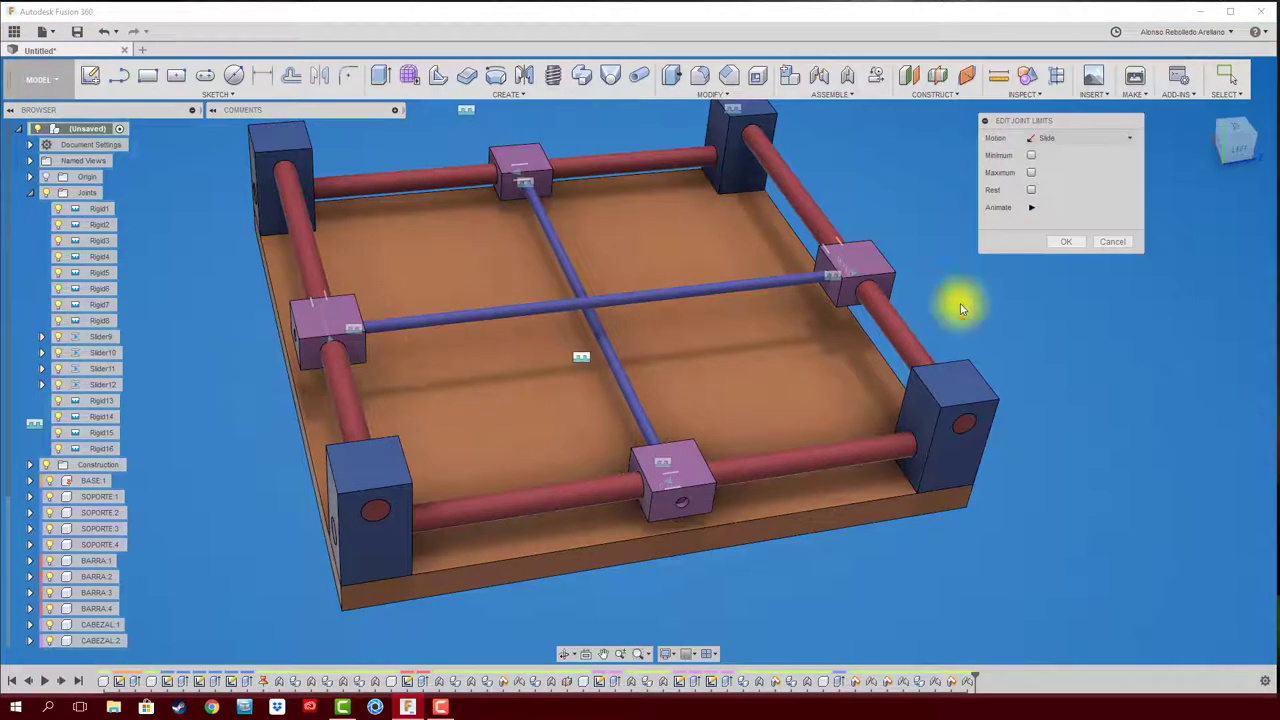
pyautogui.click(1031, 156)
pyautogui.write('-')
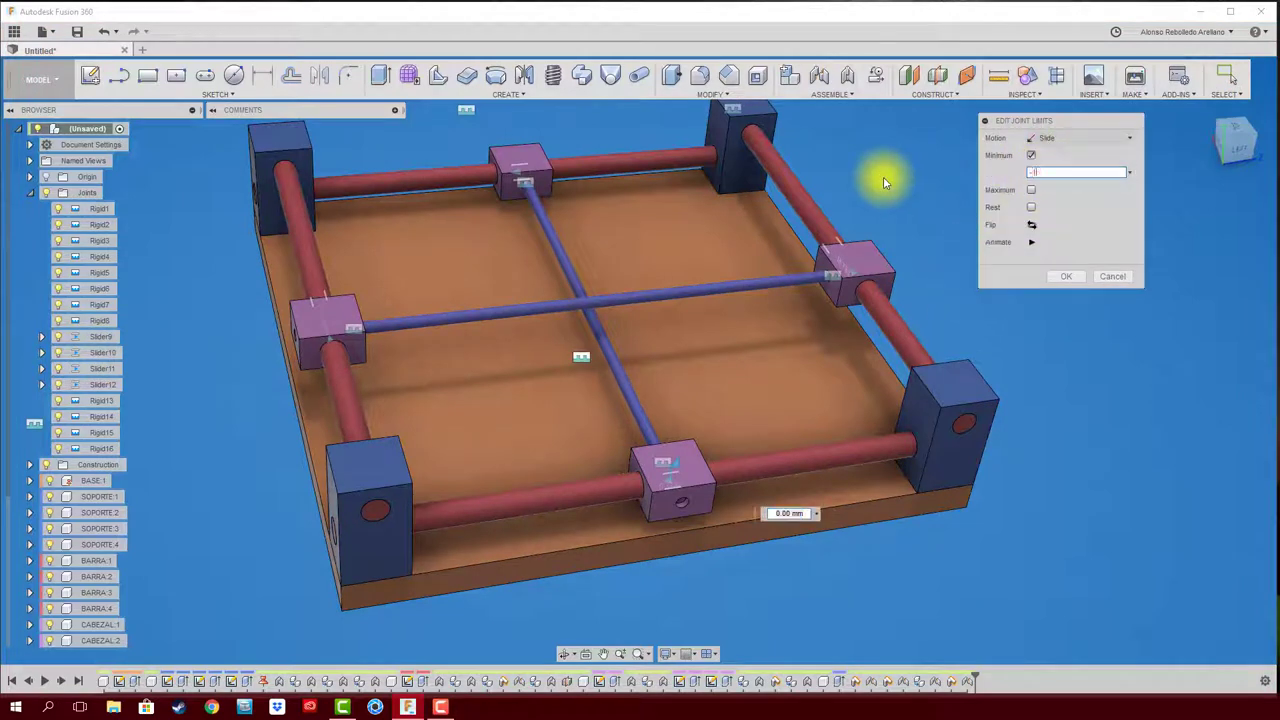
pyautogui.write('160')
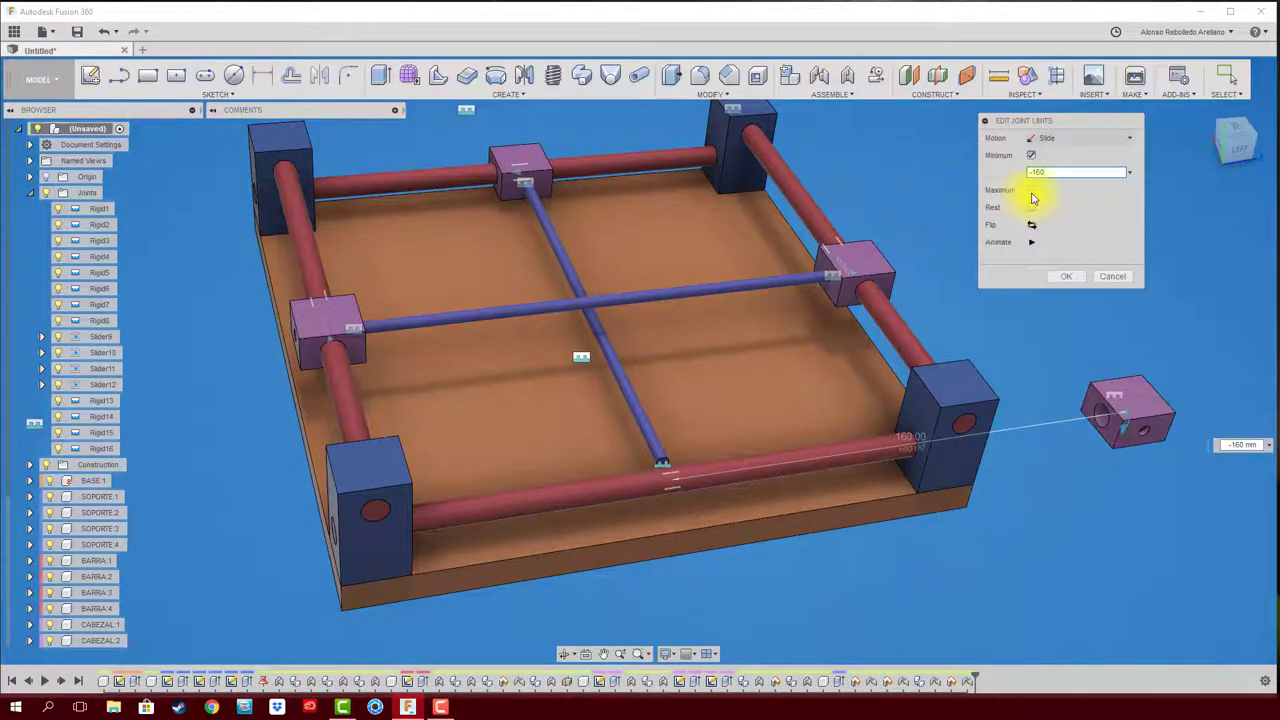
pyautogui.click(1031, 190)
pyautogui.write('16')
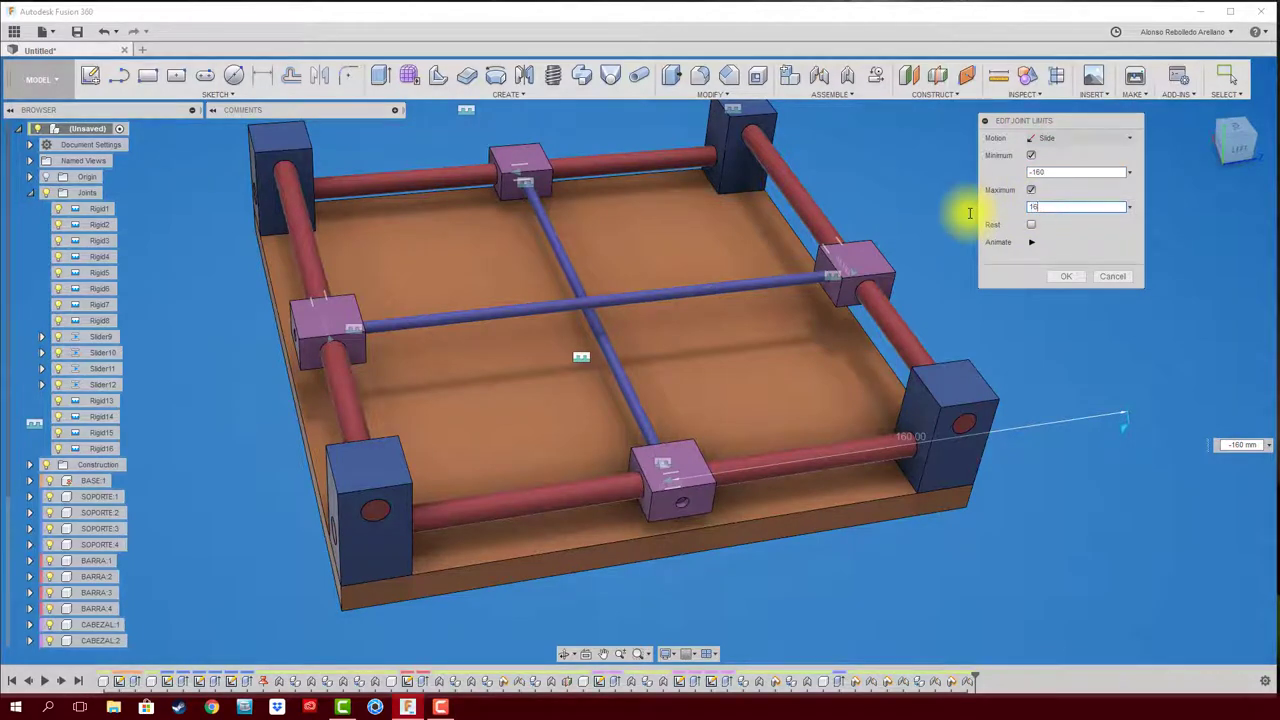
pyautogui.write('0')
pyautogui.click(1032, 242)
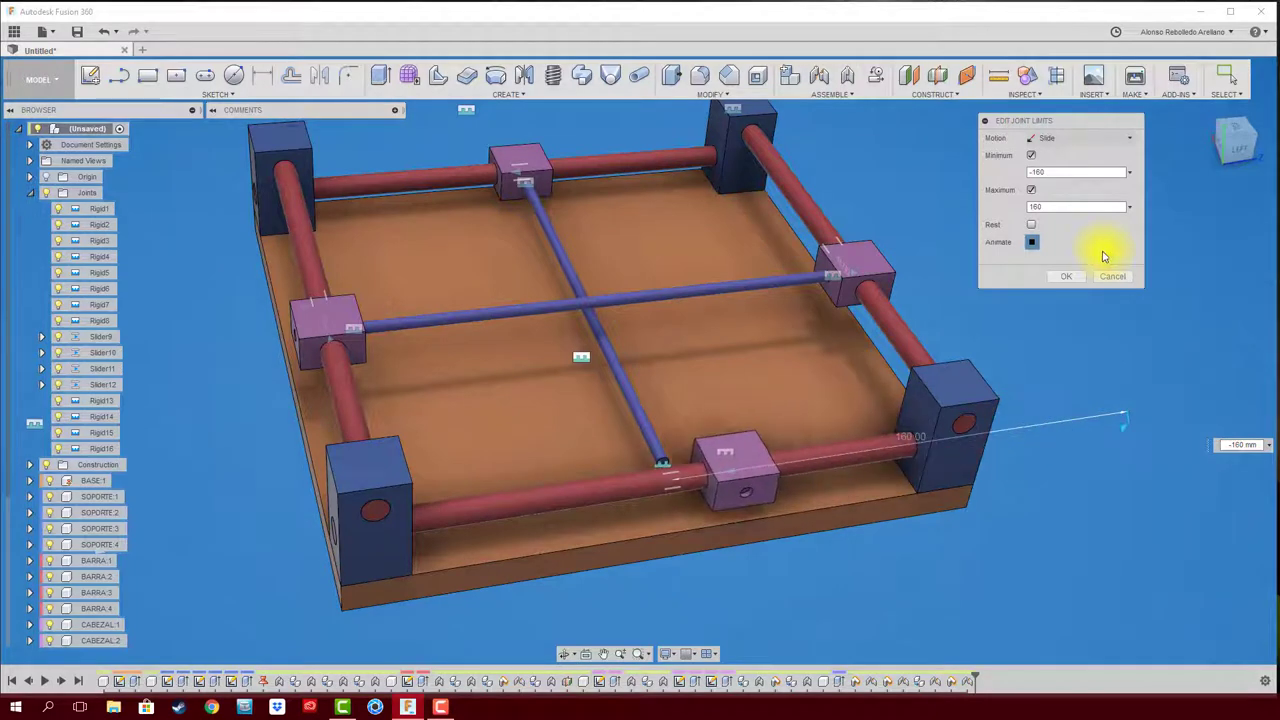
pyautogui.click(1031, 225)
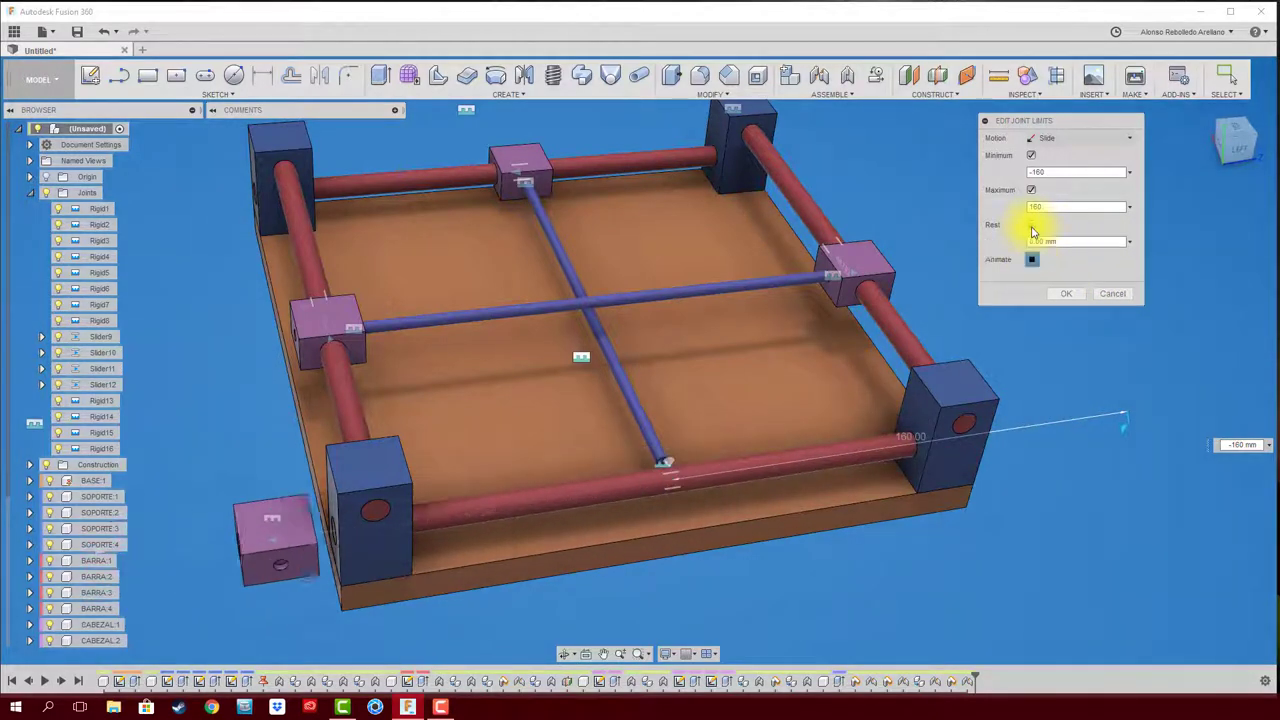
pyautogui.click(1032, 227)
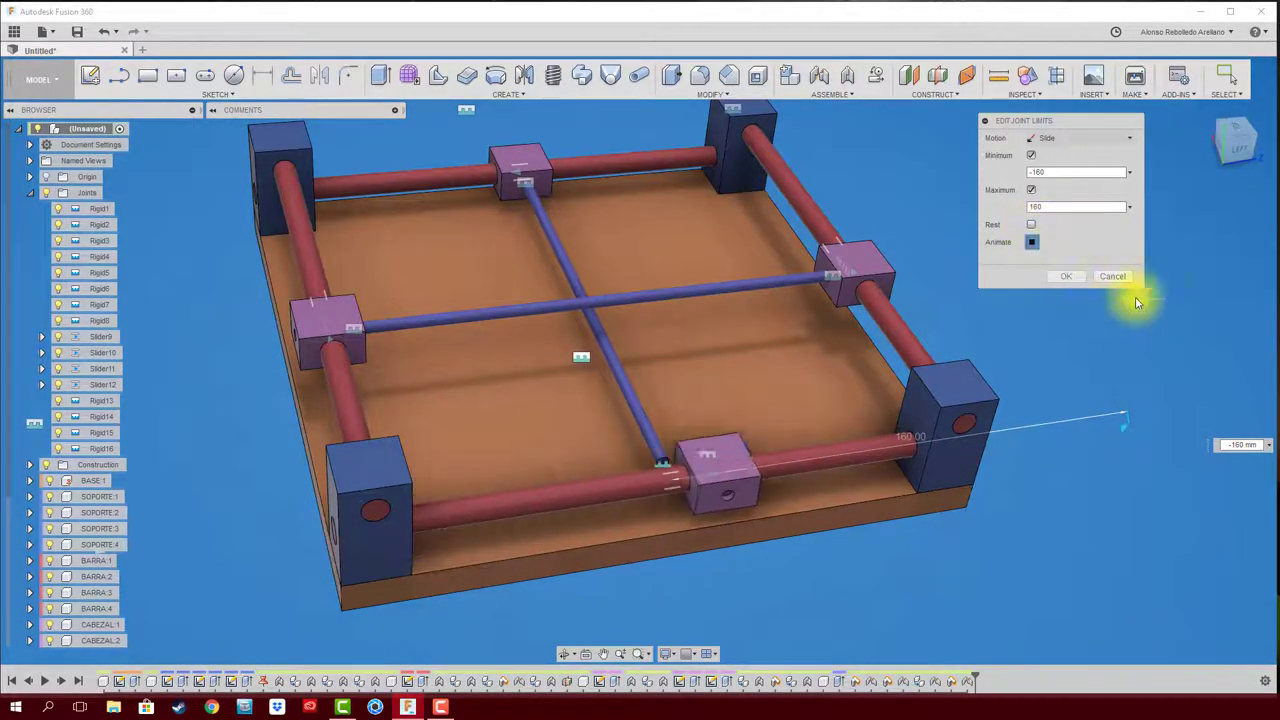
pyautogui.click(1115, 277)
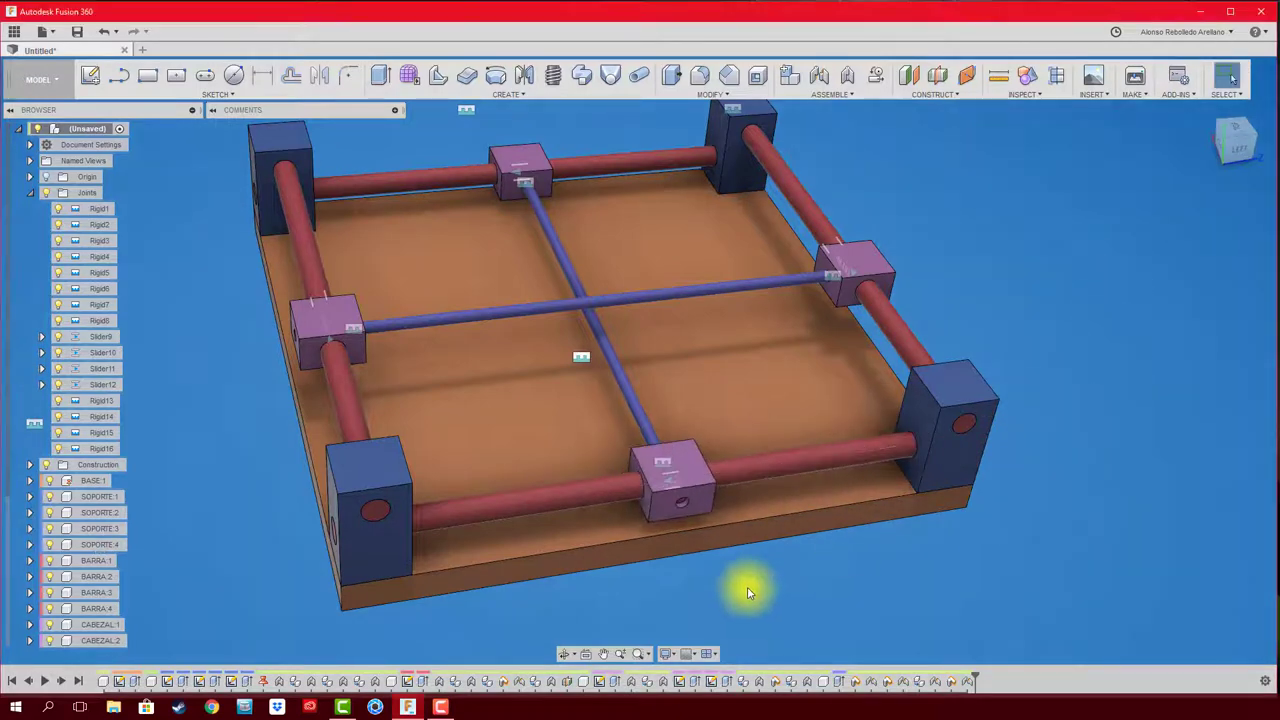
pyautogui.keyDown('shift'); pyautogui.moveTo(748, 592); pyautogui.dragTo(903, 237, button='middle'); pyautogui.keyUp('shift')
pyautogui.click(998, 76)
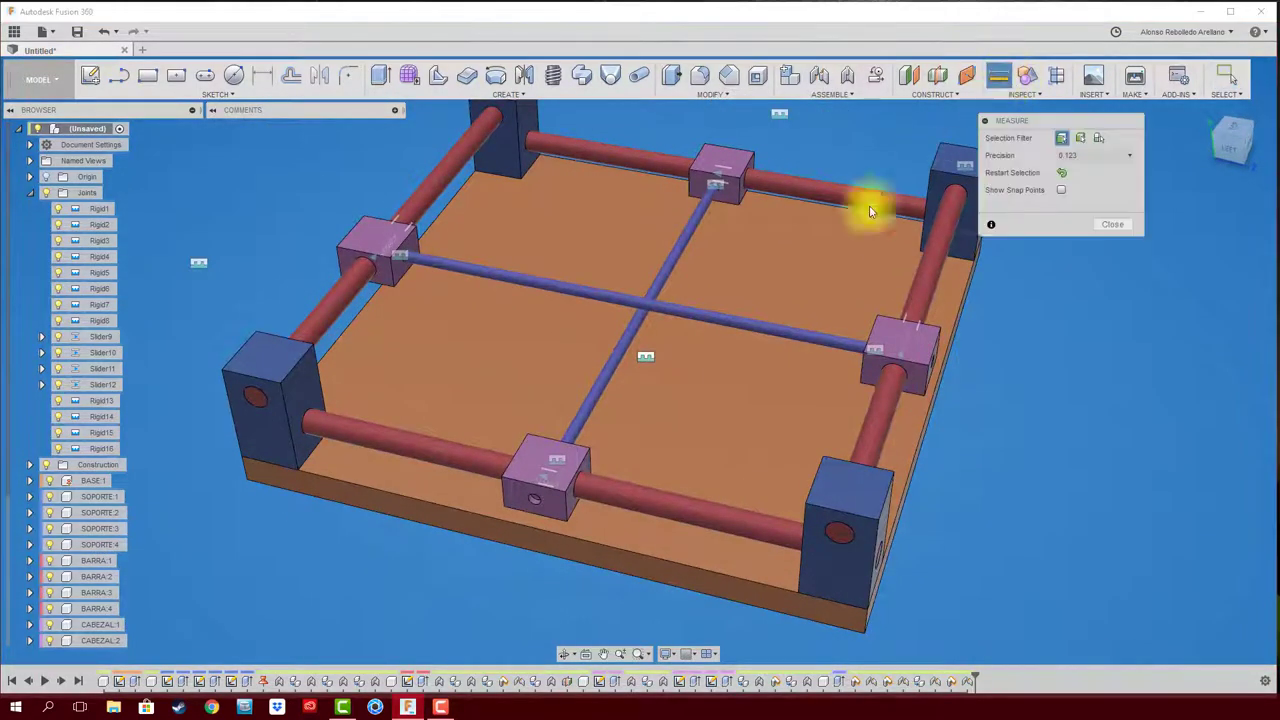
pyautogui.click(546, 493)
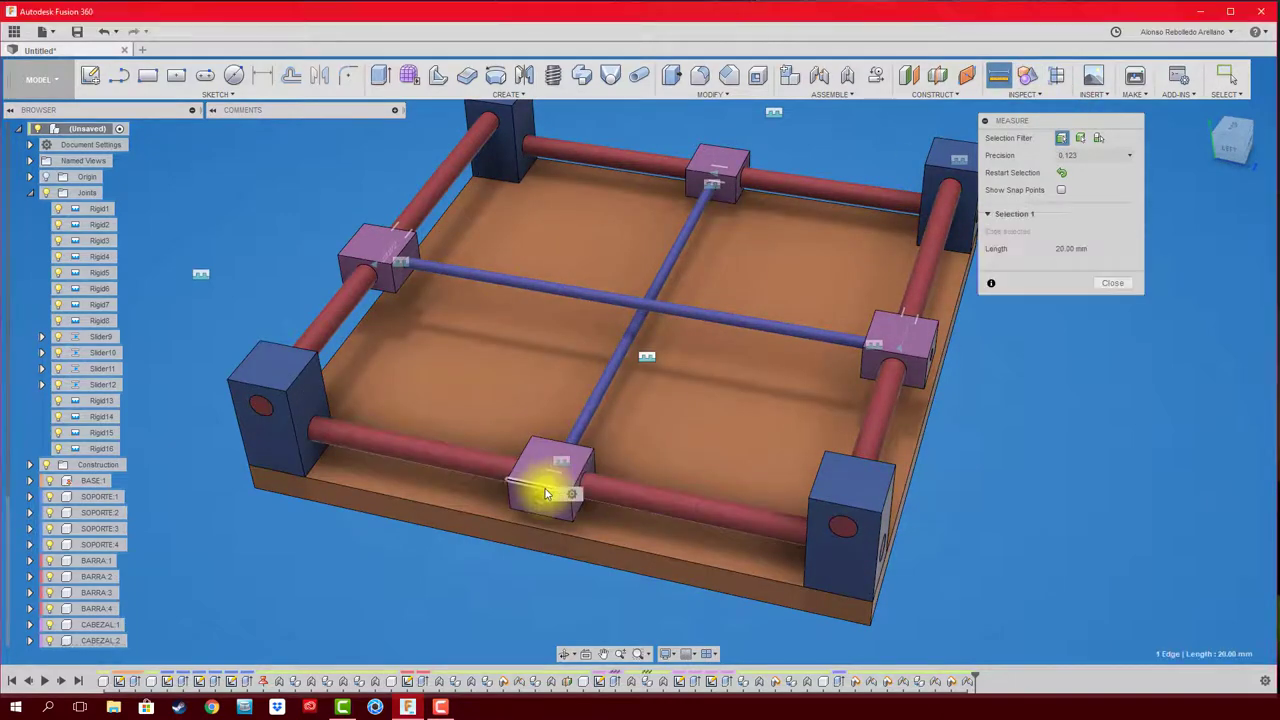
pyautogui.click(1110, 287)
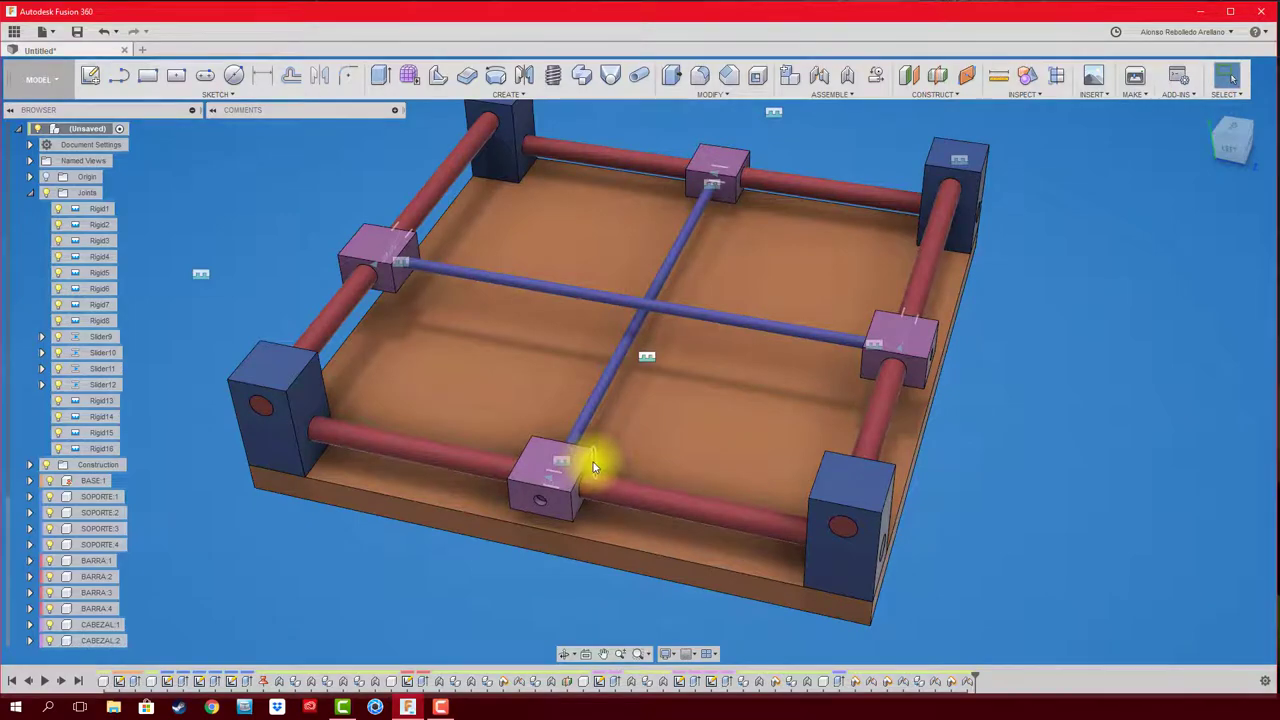
pyautogui.scroll(2, 593, 467)
pyautogui.moveTo(593, 467)
pyautogui.mouseDown()
pyautogui.moveTo(1015, 455)
pyautogui.moveTo(957, 122)
pyautogui.mouseUp()
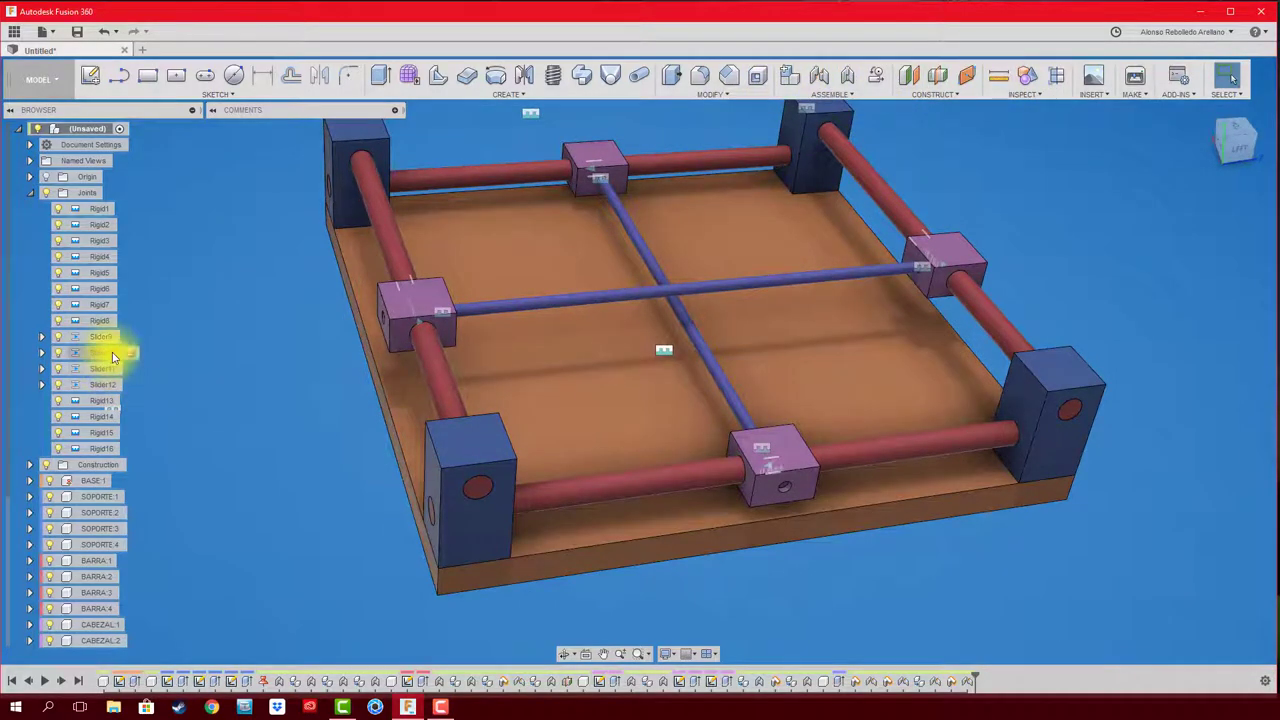
# Step: Give Slider10 travel limits of -70 mm to 70 mm, preview them, and slide-test the carriage
pyautogui.click(131, 356)
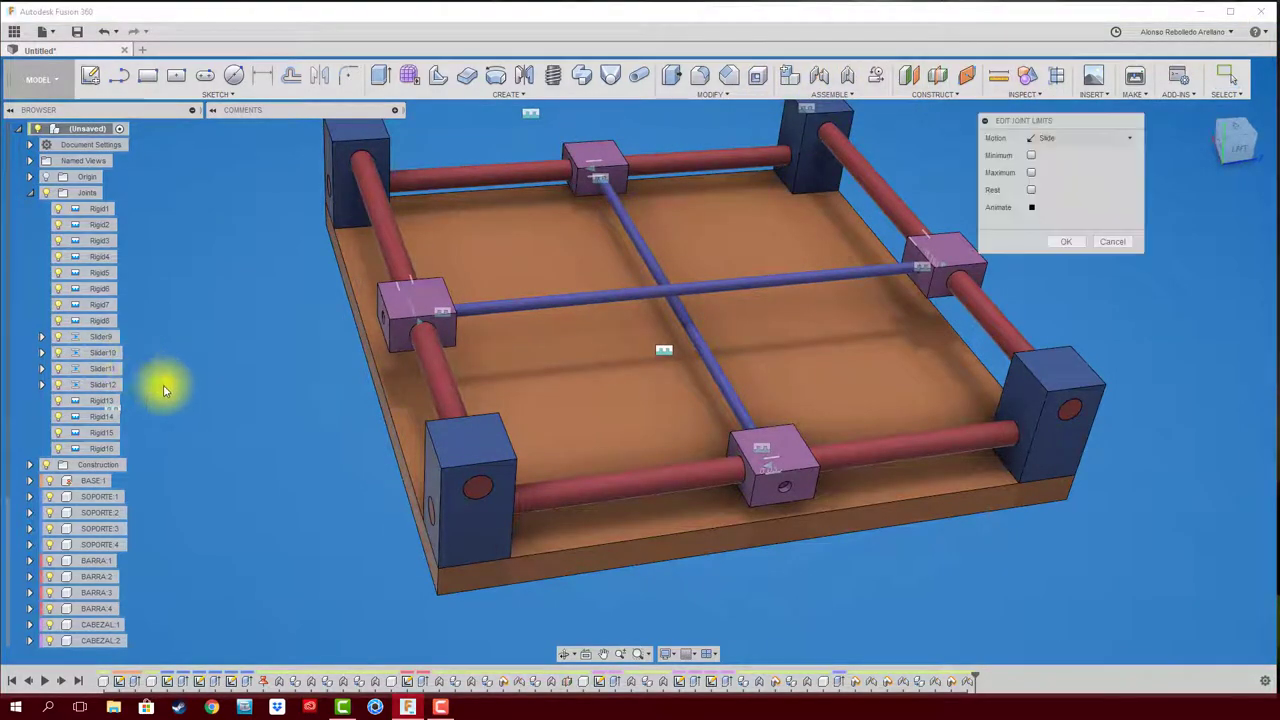
pyautogui.click(1030, 156)
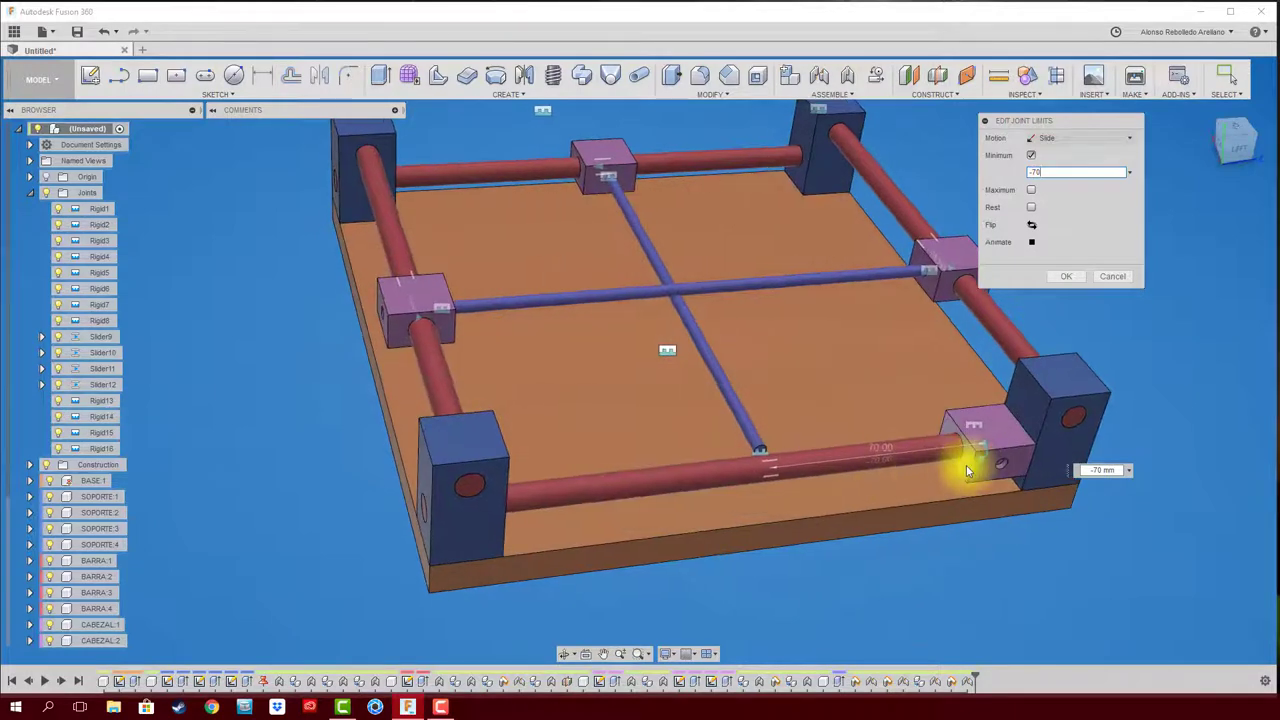
pyautogui.click(1032, 190)
pyautogui.write('70')
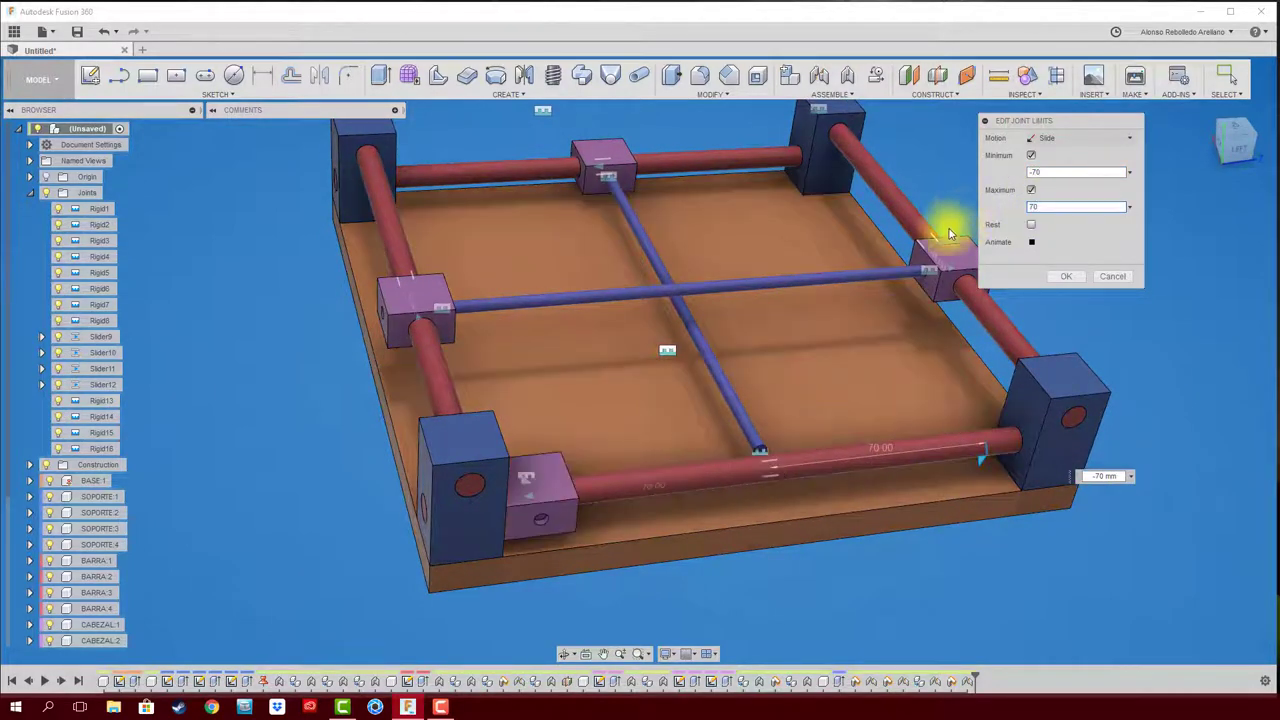
pyautogui.click(1032, 243)
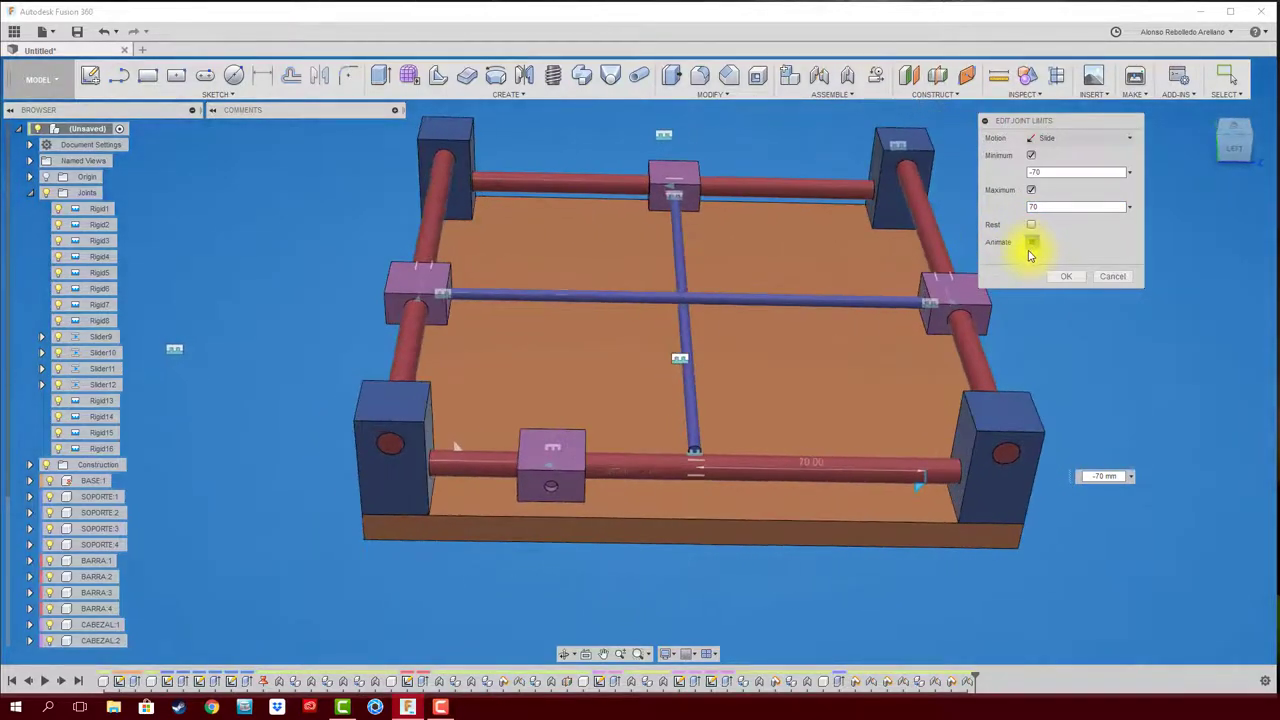
pyautogui.click(1064, 275)
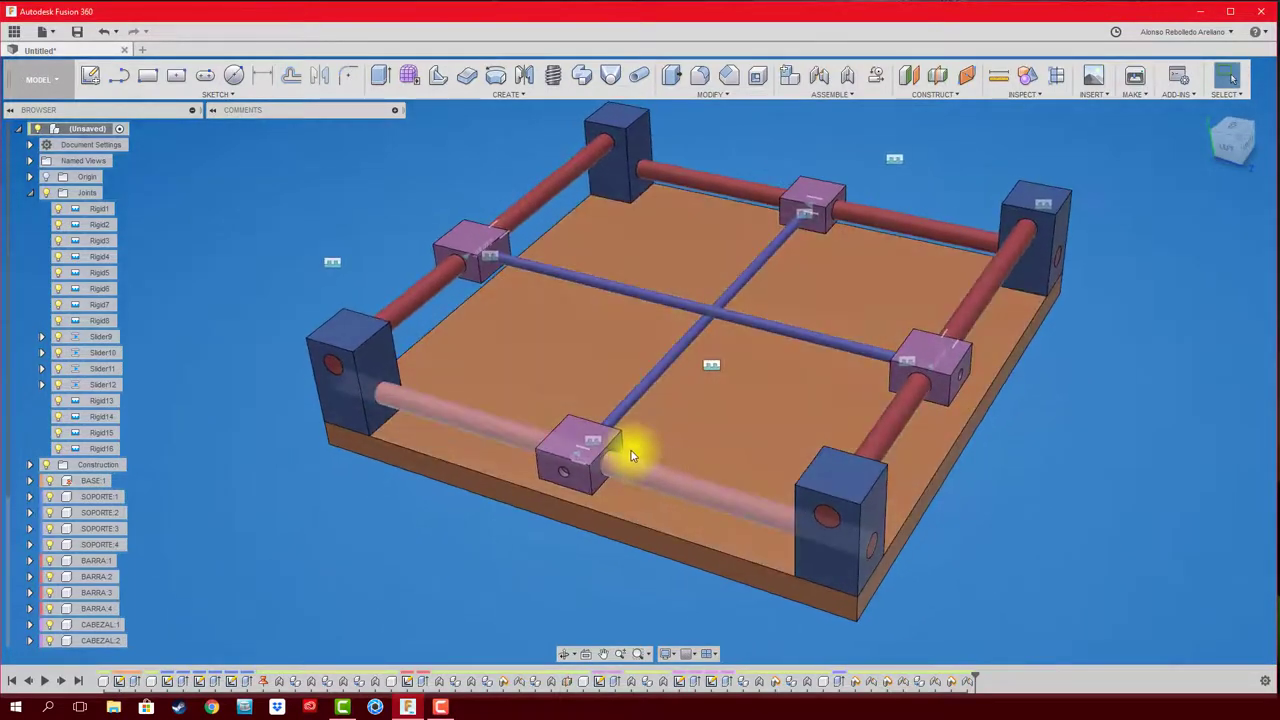
pyautogui.moveTo(600, 435)
pyautogui.mouseDown()
pyautogui.moveTo(698, 466)
pyautogui.moveTo(543, 409)
pyautogui.mouseUp()
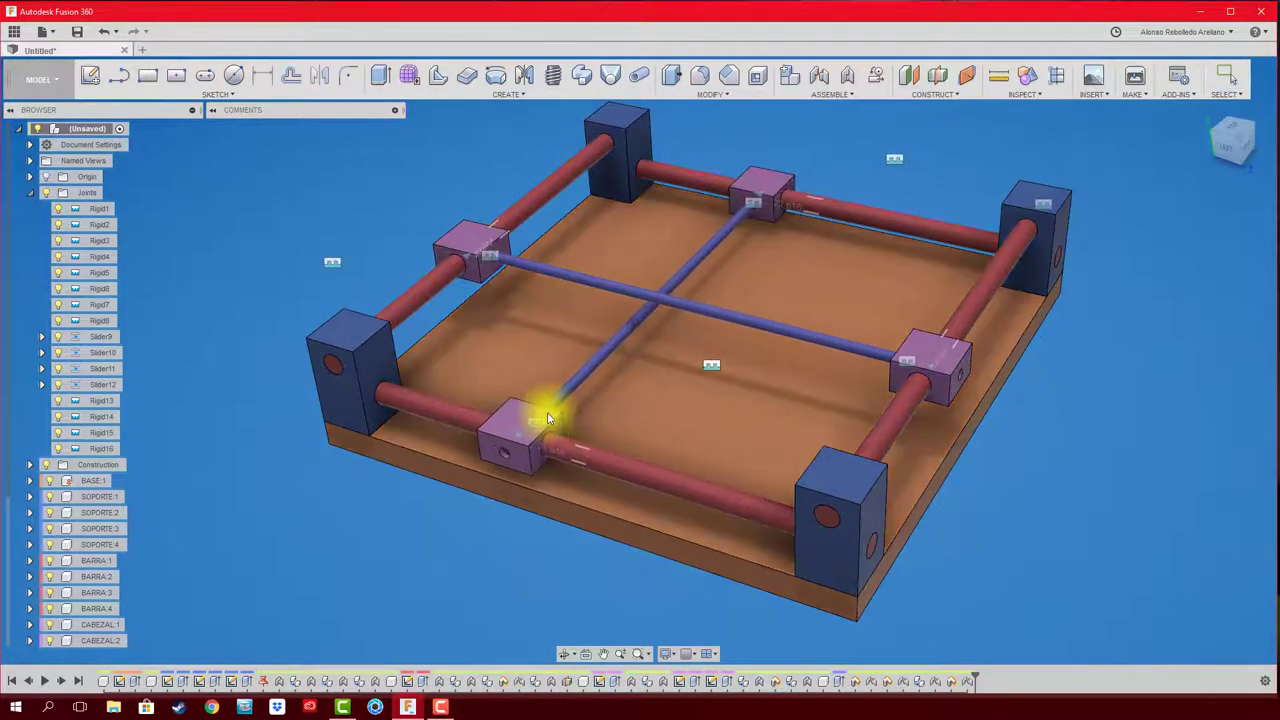
pyautogui.click(128, 356)
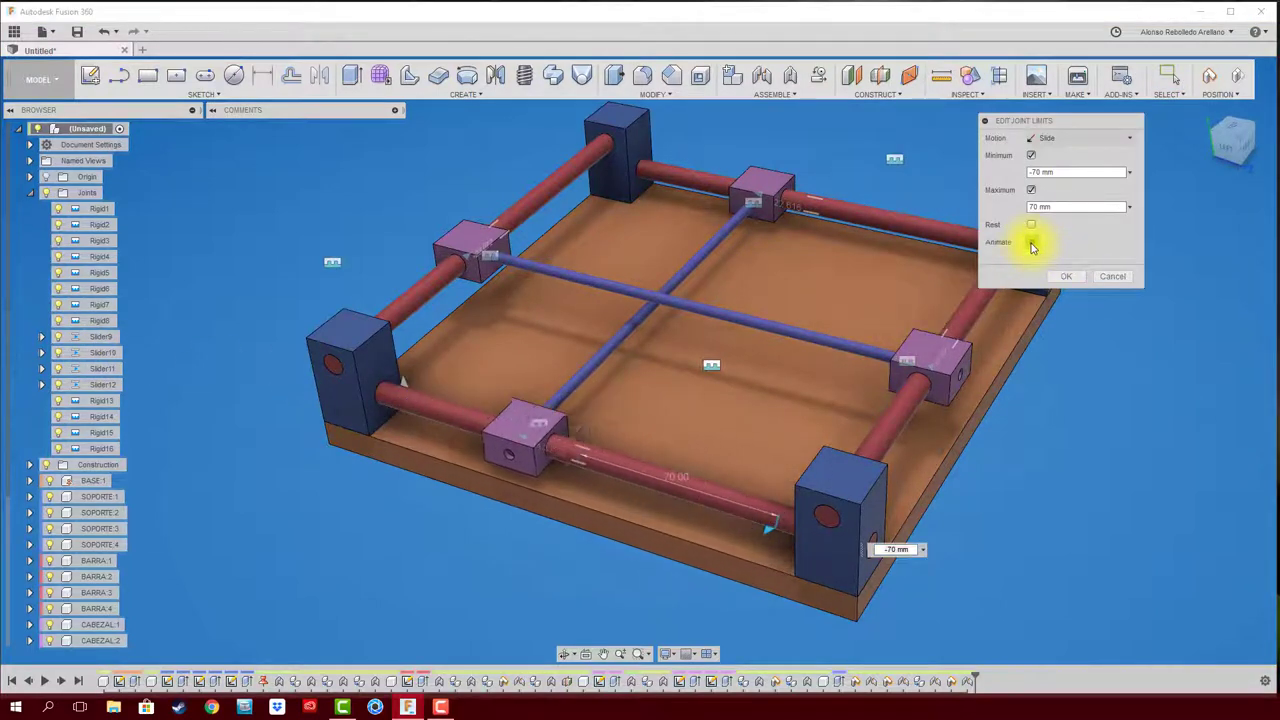
# Step: Confirm the joint limits and slide the front carriage left along its rod
pyautogui.click(1066, 277)
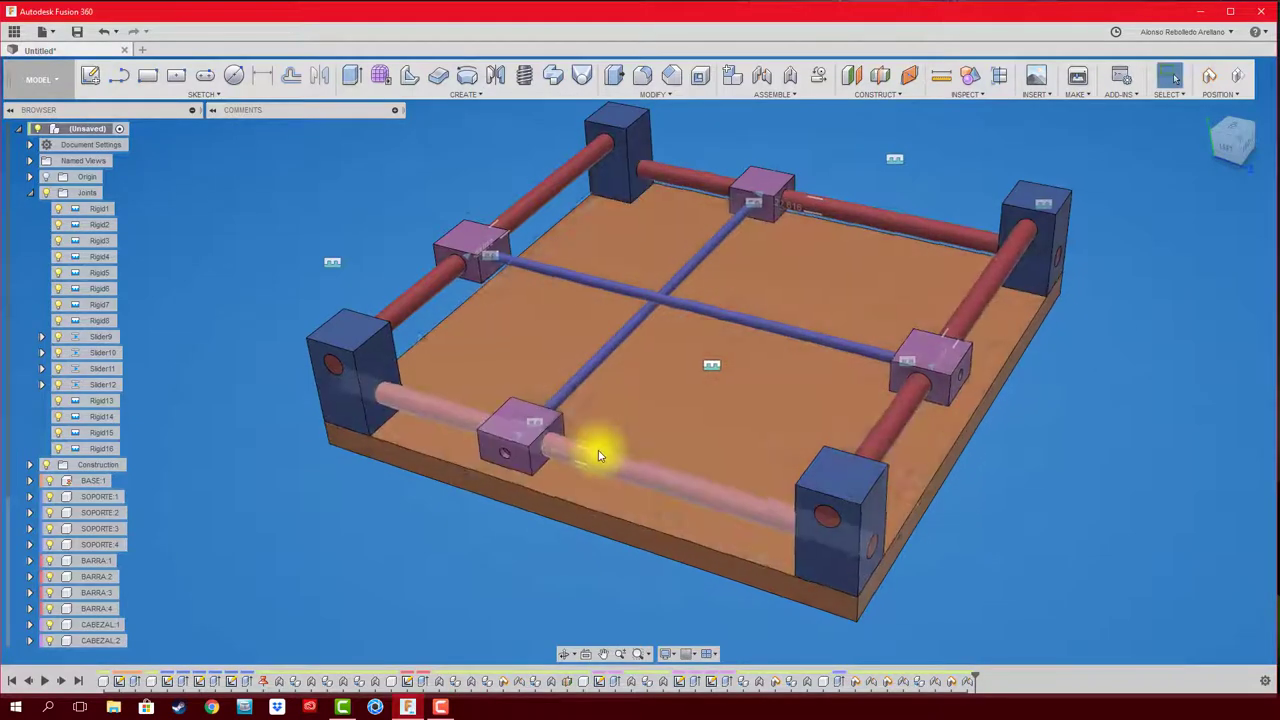
pyautogui.moveTo(598, 450)
pyautogui.keyDown('shift'); pyautogui.mouseDown(button='middle')
pyautogui.moveTo(409, 557)
pyautogui.moveTo(435, 545)
pyautogui.moveTo(502, 428)
pyautogui.mouseUp(button='middle'); pyautogui.keyUp('shift')
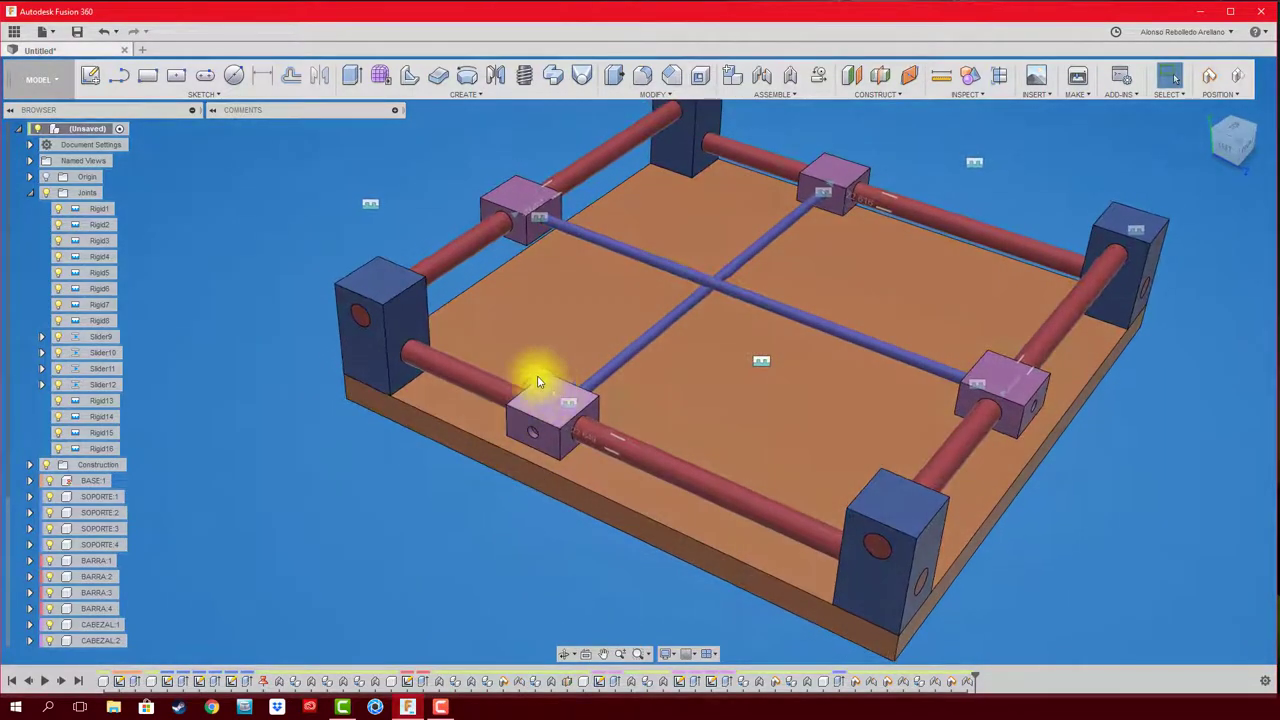
pyautogui.moveTo(537, 381)
pyautogui.mouseDown()
pyautogui.moveTo(420, 300)
pyautogui.moveTo(435, 325)
pyautogui.mouseUp()
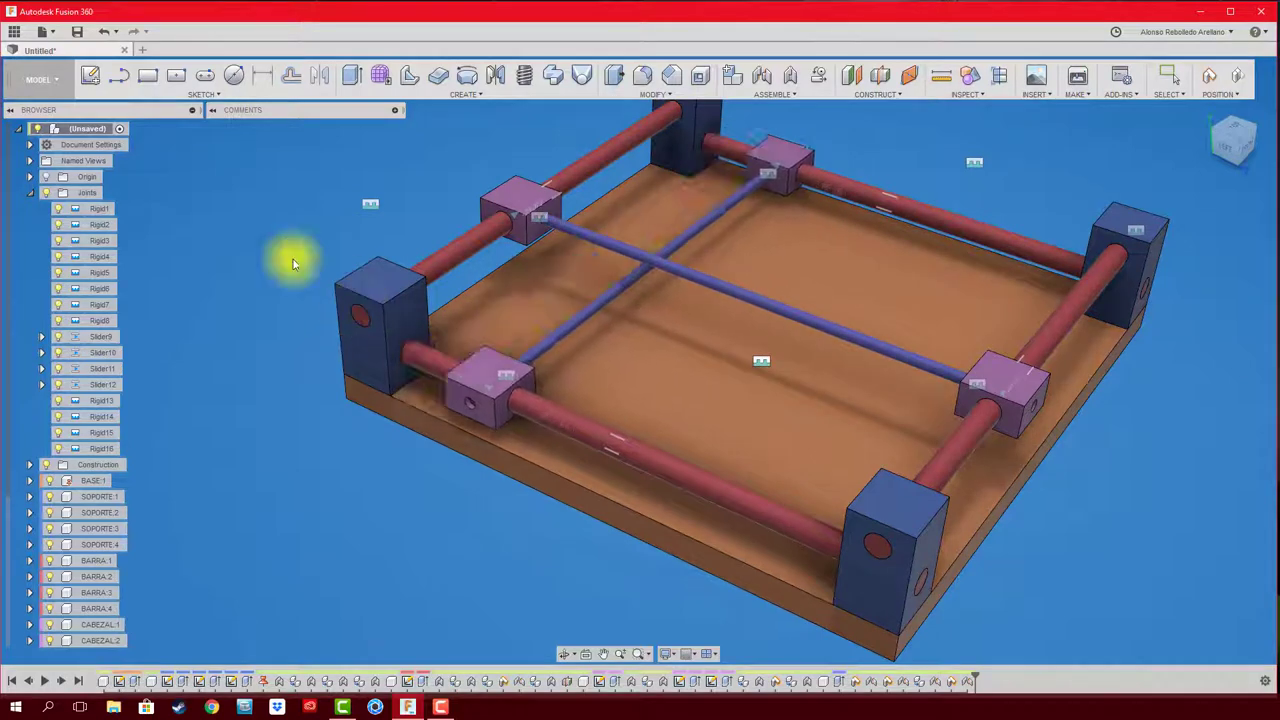
# Step: Slide the front carriage right to its limit, then select the Slider11 and Slider12 joints
pyautogui.moveTo(149, 194)
pyautogui.keyDown('shift'); pyautogui.mouseDown(button='middle')
pyautogui.moveTo(329, 306)
pyautogui.moveTo(752, 402)
pyautogui.mouseUp(button='middle'); pyautogui.keyUp('shift')
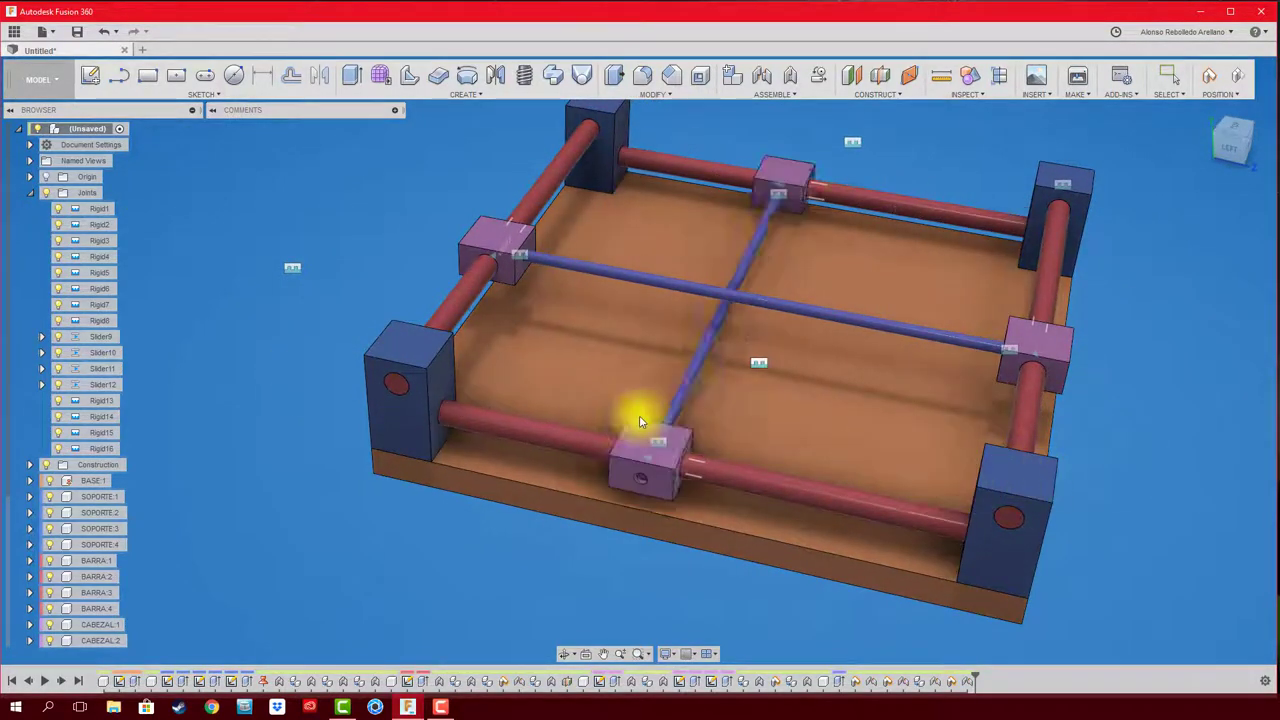
pyautogui.keyDown('shift'); pyautogui.moveTo(716, 447); pyautogui.dragTo(849, 429, button='middle'); pyautogui.keyUp('shift')
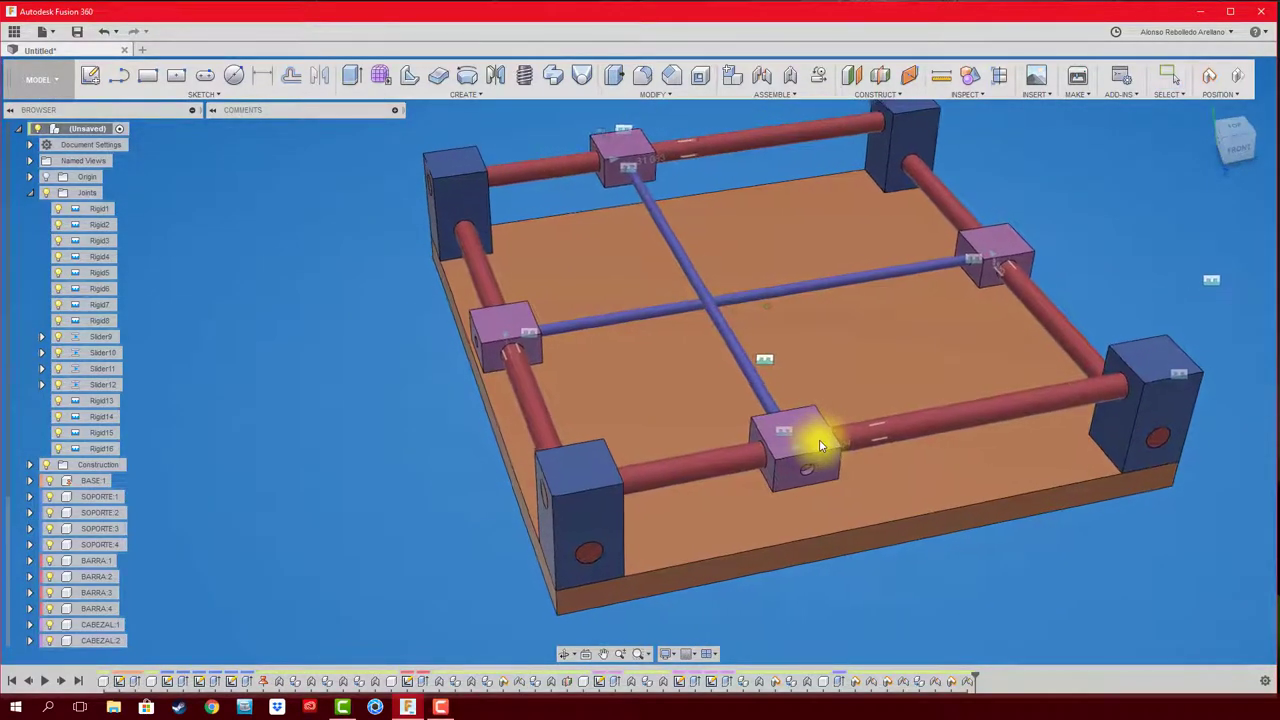
pyautogui.moveTo(819, 445); pyautogui.dragTo(903, 437)
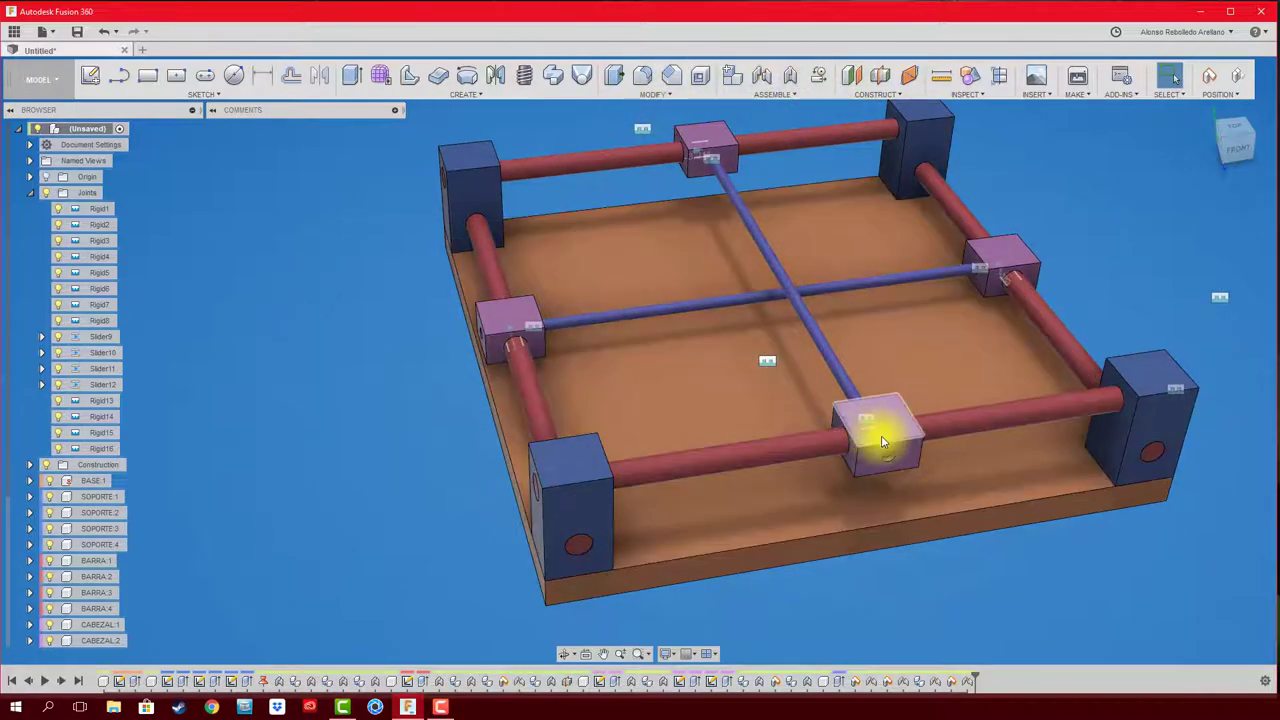
pyautogui.click(112, 372)
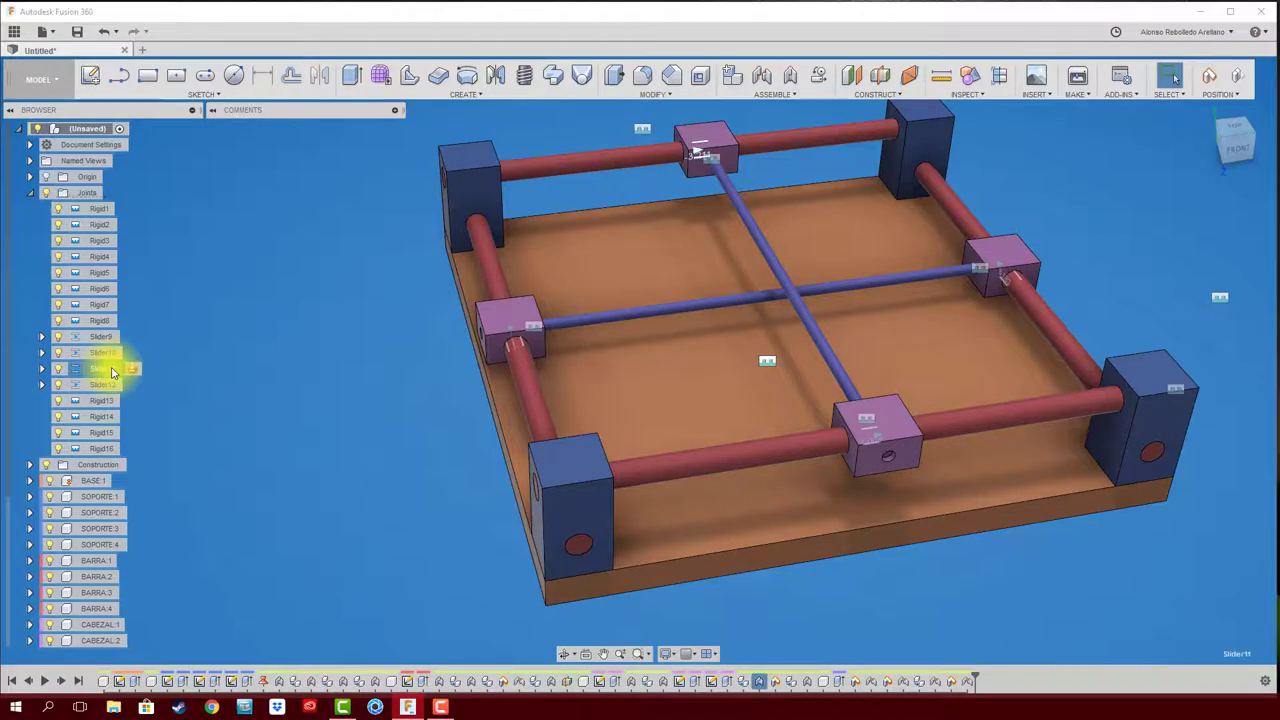
pyautogui.click(103, 388)
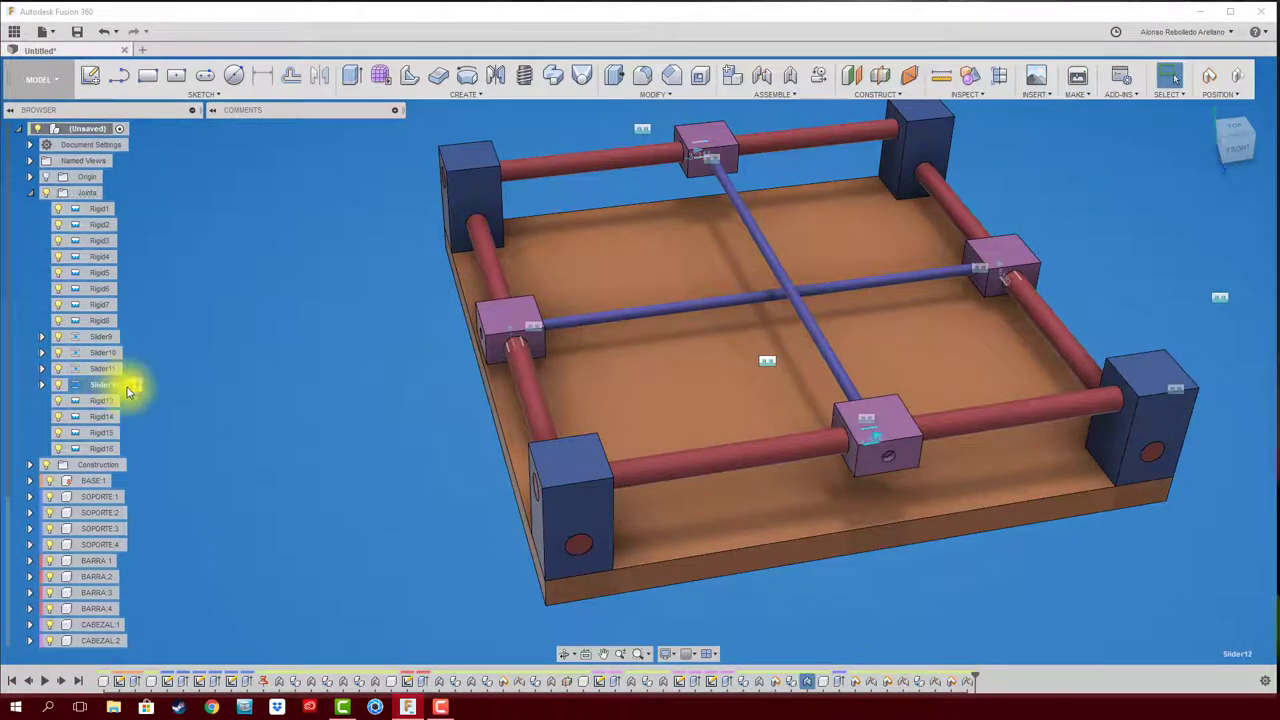
# Step: Trial Minimum and Maximum limits on Slider12, see the head overrun the support, and cancel
pyautogui.doubleClick(127, 387)
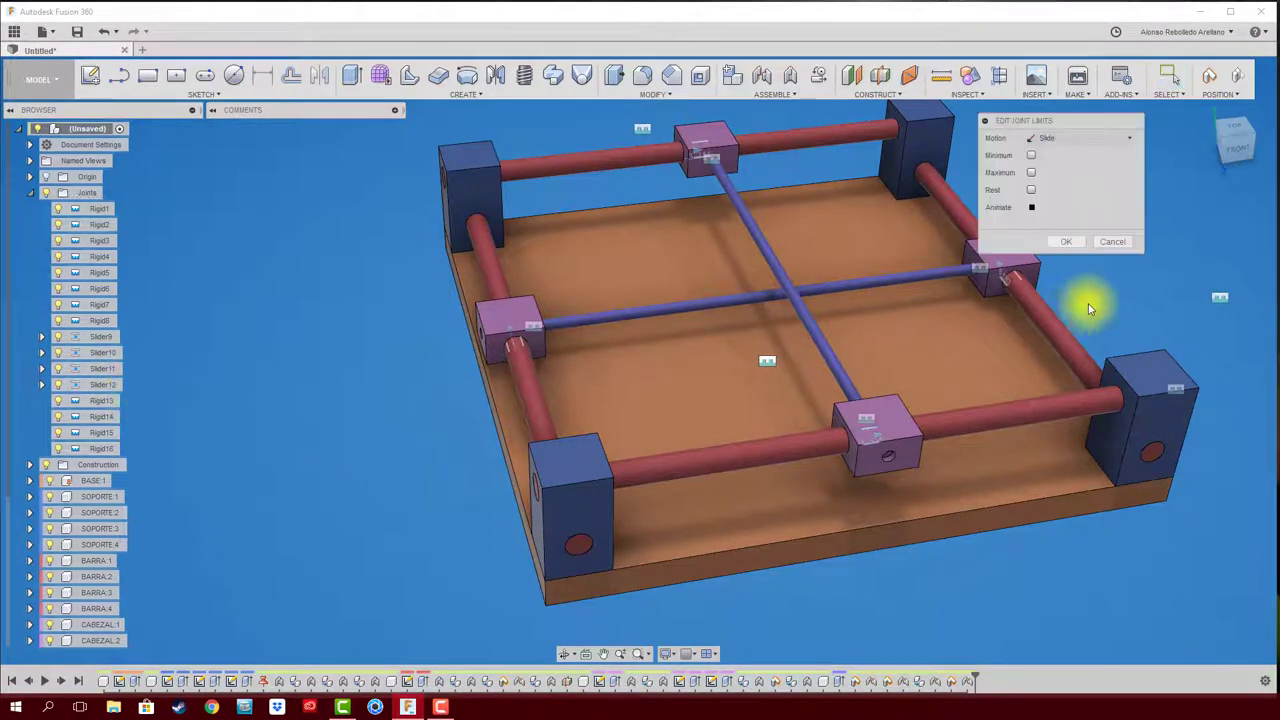
pyautogui.click(1031, 155)
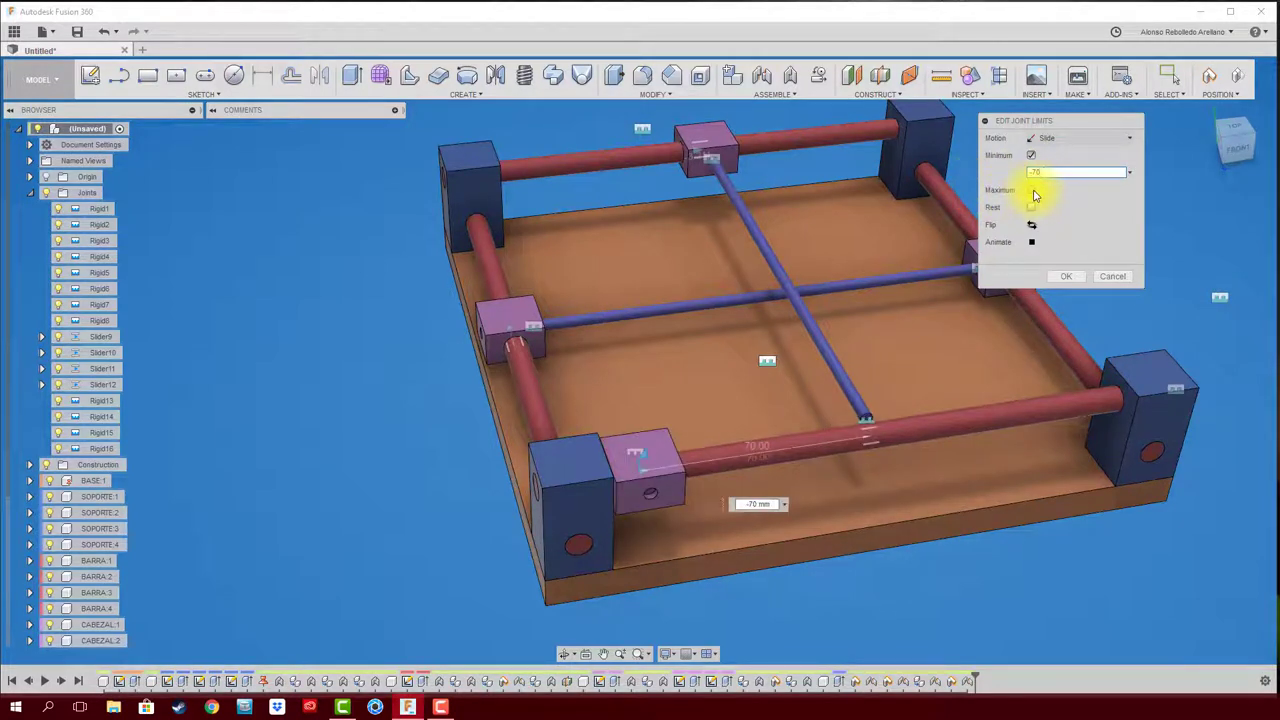
pyautogui.click(1031, 190)
pyautogui.write('70')
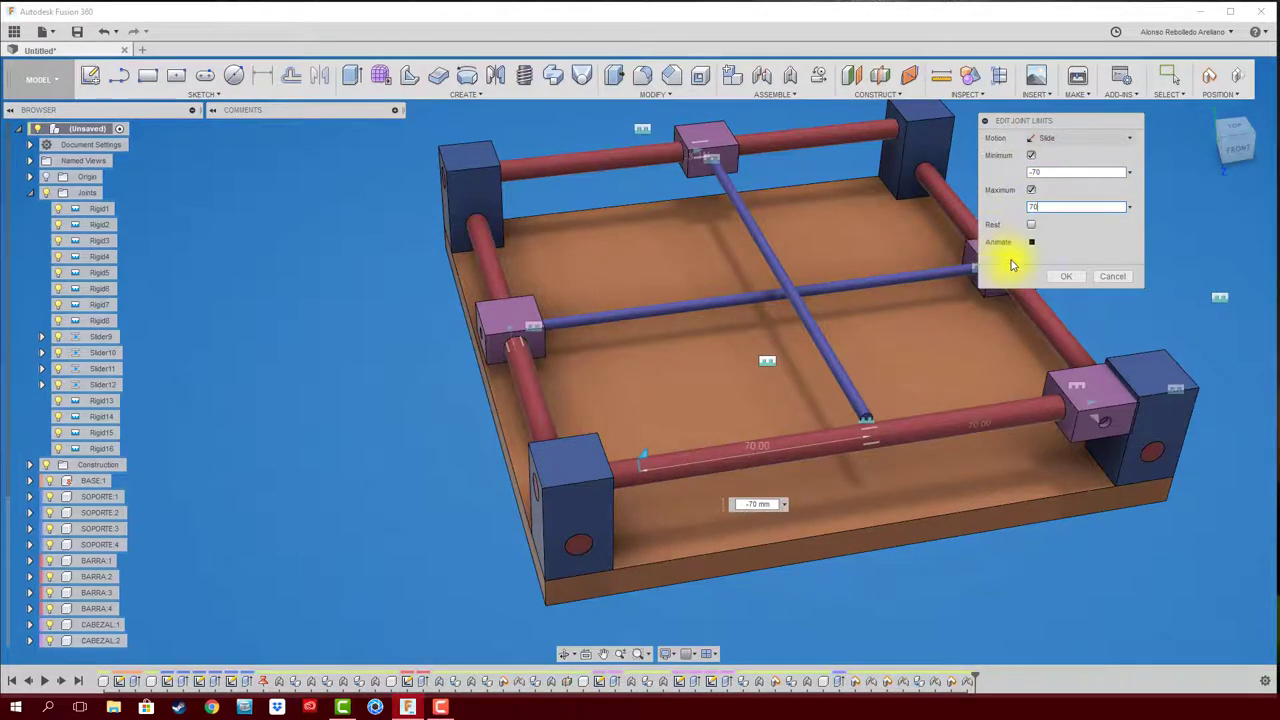
pyautogui.scroll(3, 1143, 440)
pyautogui.scroll(2, 1143, 440)
pyautogui.scroll(2, 1140, 395)
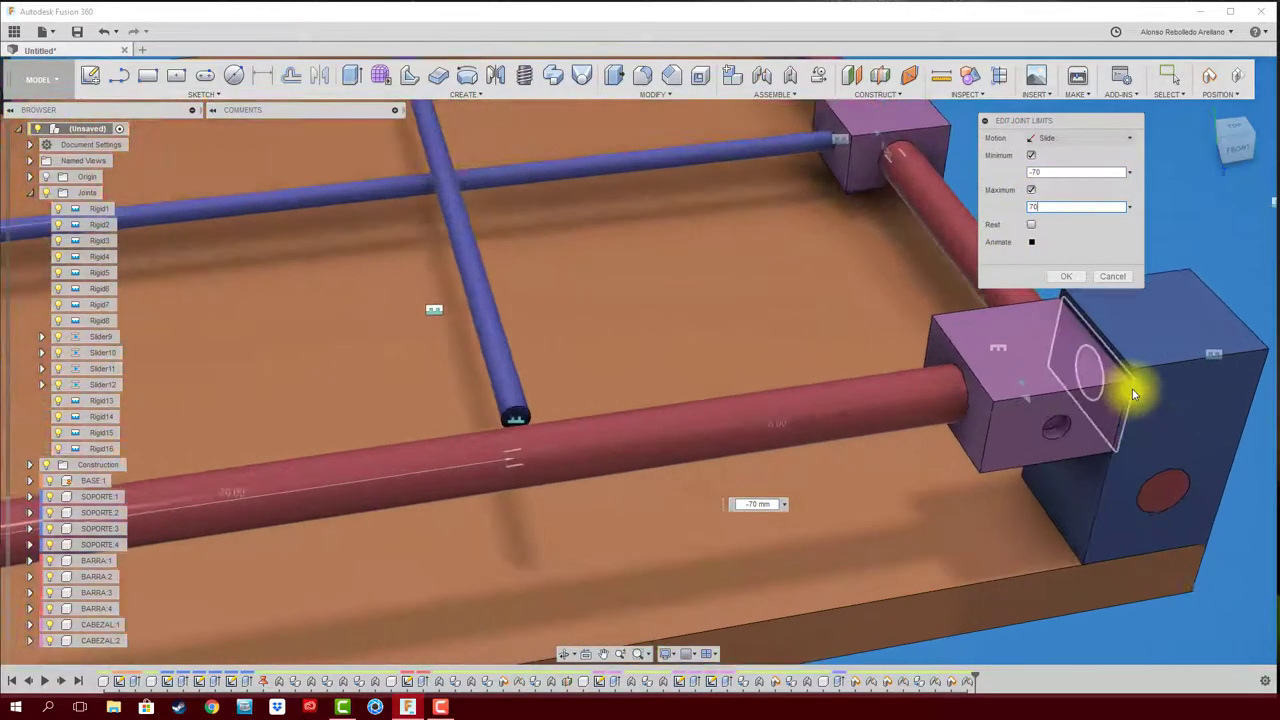
pyautogui.scroll(-2, 1080, 392)
pyautogui.scroll(-3, 1040, 300)
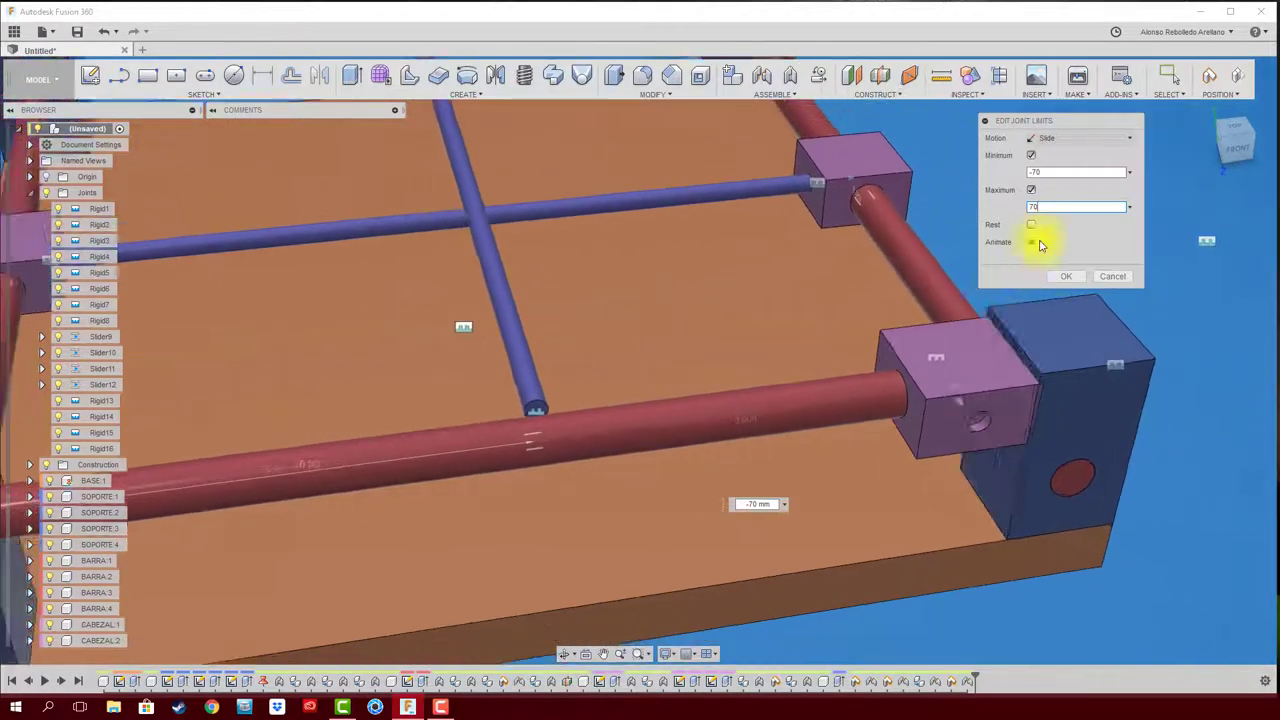
pyautogui.scroll(-2, 1045, 249)
pyautogui.click(1123, 285)
# Step: Slide the front carriage left along its rod and select the Slider10 joint for comparison
pyautogui.moveTo(905, 409)
pyautogui.mouseDown()
pyautogui.moveTo(565, 413)
pyautogui.moveTo(737, 406)
pyautogui.mouseUp()
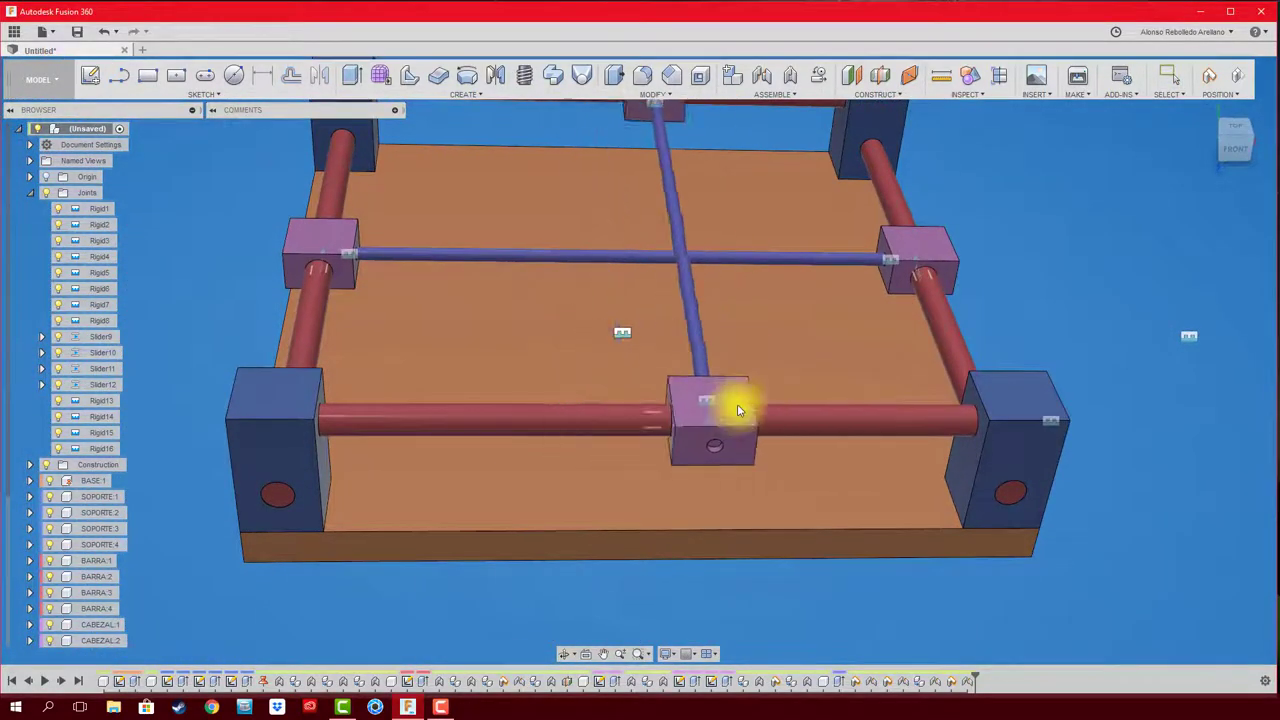
pyautogui.moveTo(737, 406)
pyautogui.keyDown('shift'); pyautogui.mouseDown(button='middle')
pyautogui.moveTo(523, 363)
pyautogui.moveTo(602, 358)
pyautogui.moveTo(466, 377)
pyautogui.mouseUp(button='middle'); pyautogui.keyUp('shift')
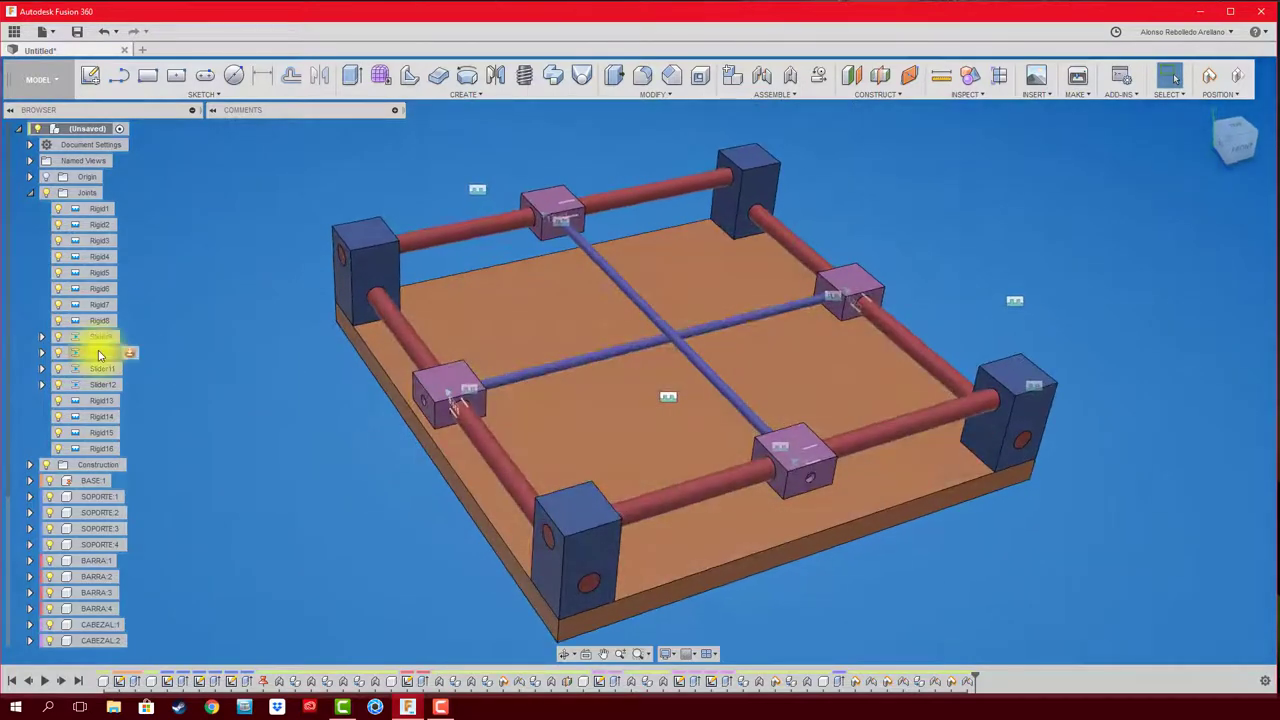
pyautogui.click(95, 352)
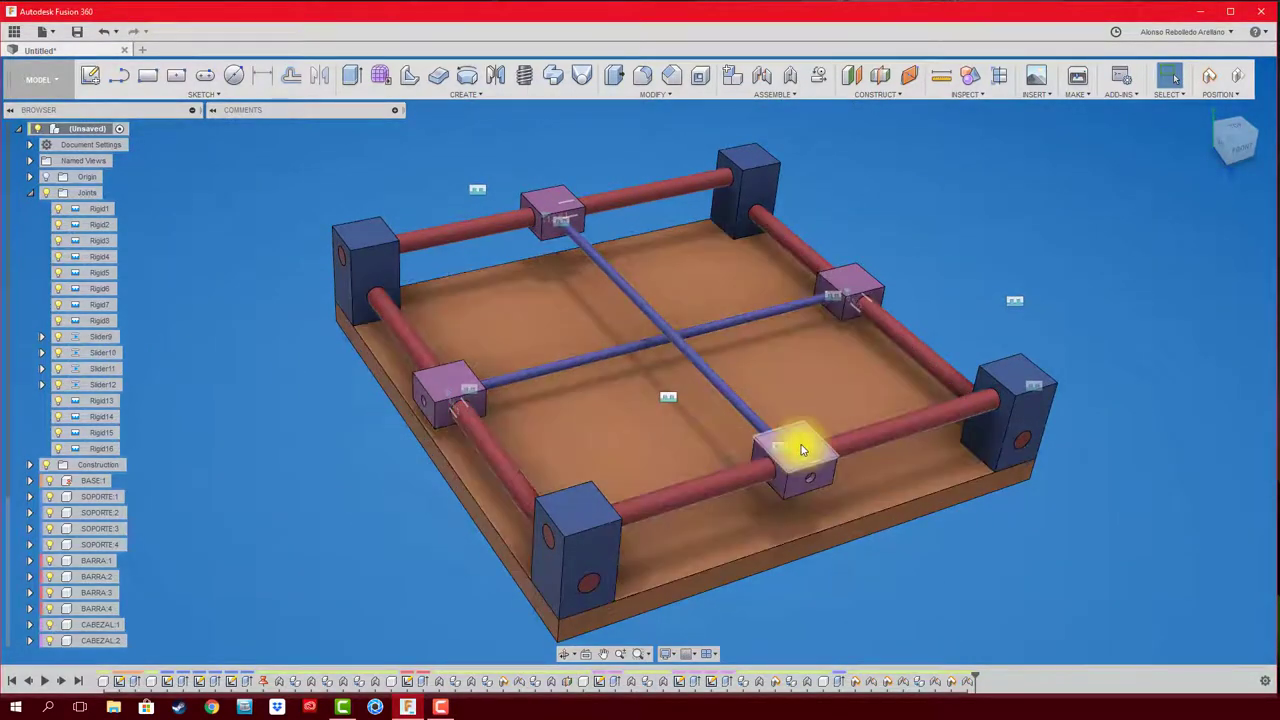
pyautogui.moveTo(790, 450); pyautogui.dragTo(760, 455)
pyautogui.scroll(3, 797, 361)
pyautogui.scroll(3, 795, 358)
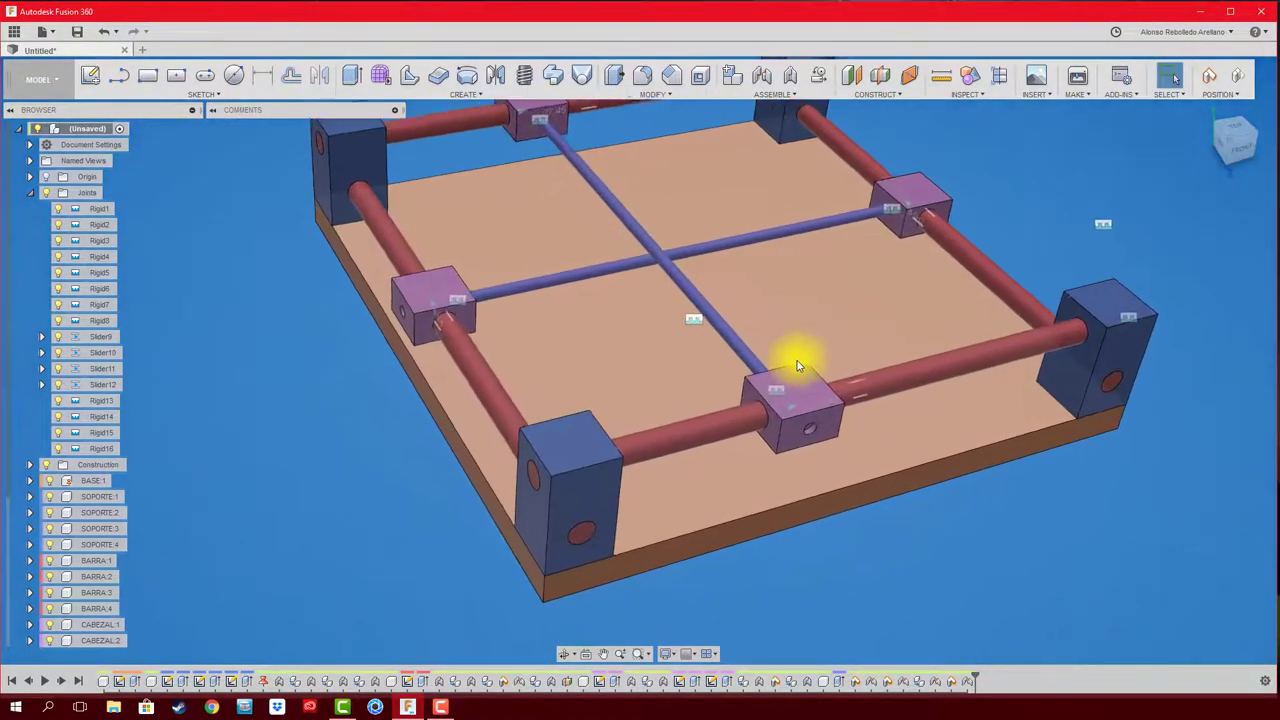
pyautogui.scroll(2, 666, 351)
pyautogui.scroll(-3, 823, 143)
pyautogui.scroll(3, 814, 163)
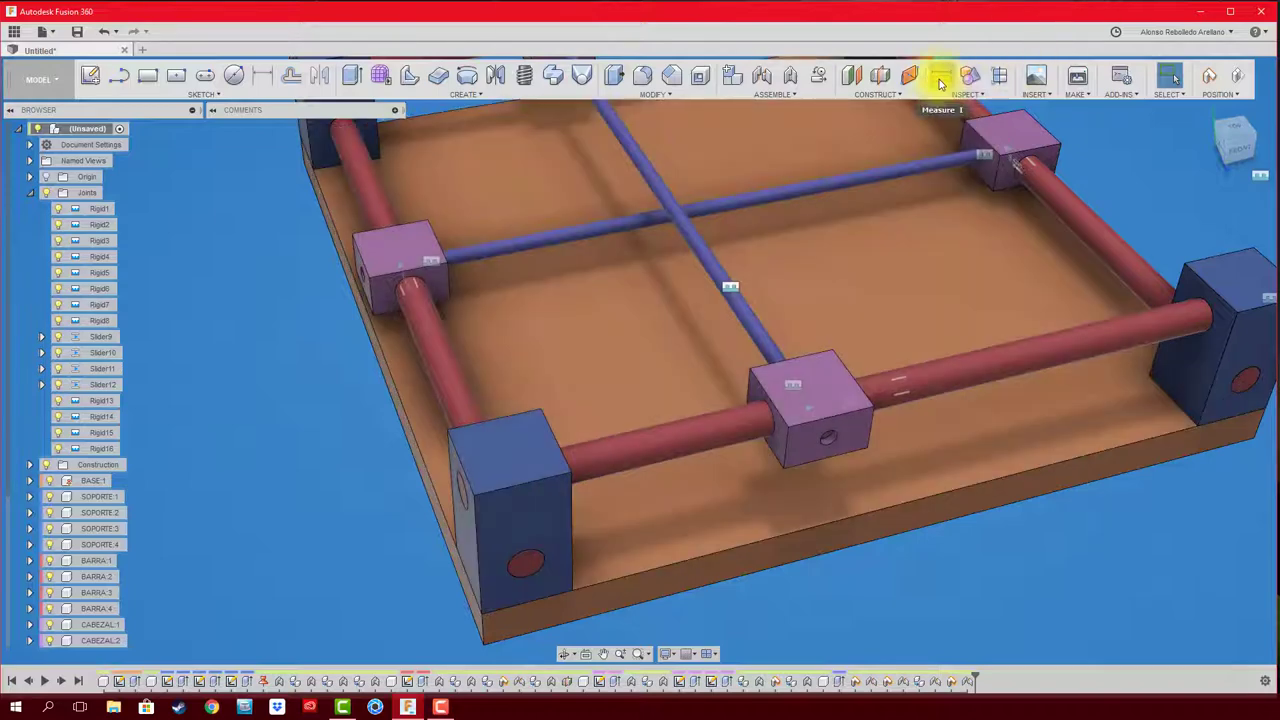
# Step: Measure from the carriage face to the support face and copy the 47.516 mm distance
pyautogui.click(941, 75)
pyautogui.click(775, 441)
pyautogui.keyDown('shift'); pyautogui.moveTo(766, 455); pyautogui.dragTo(378, 450, button='middle'); pyautogui.keyUp('shift')
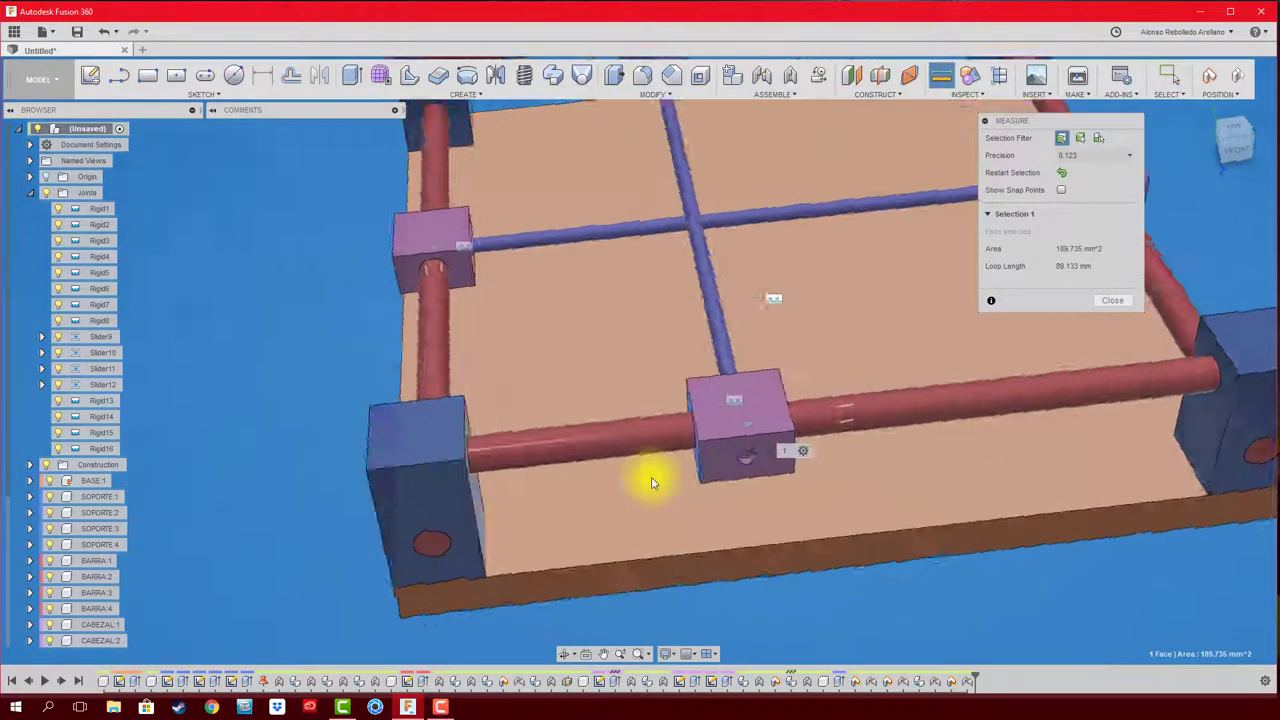
pyautogui.click(381, 450)
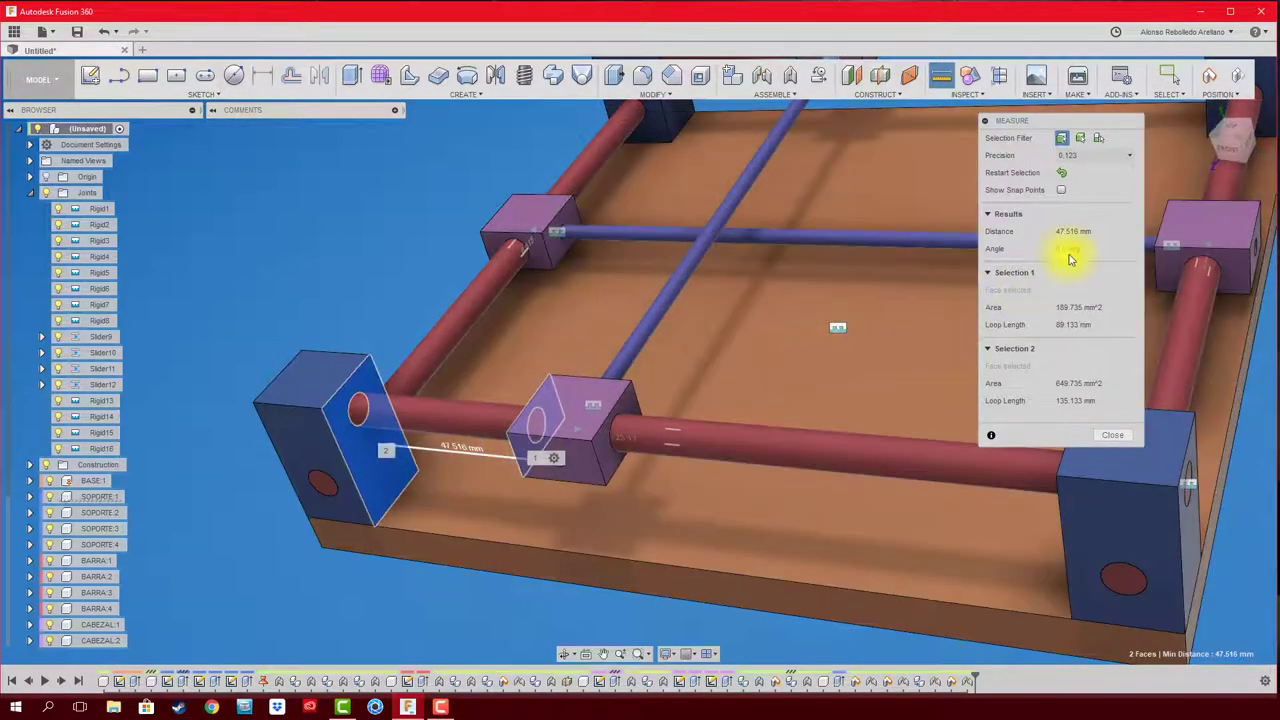
pyautogui.doubleClick(1076, 234)
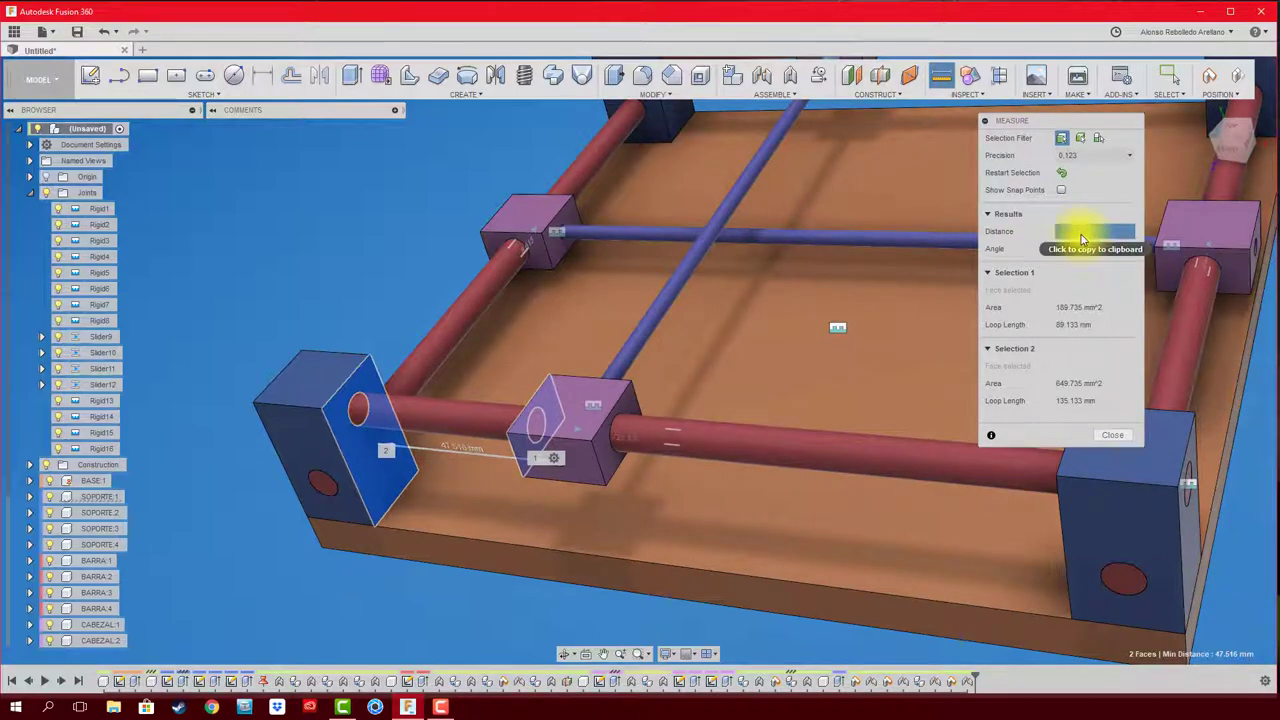
pyautogui.click(1073, 239)
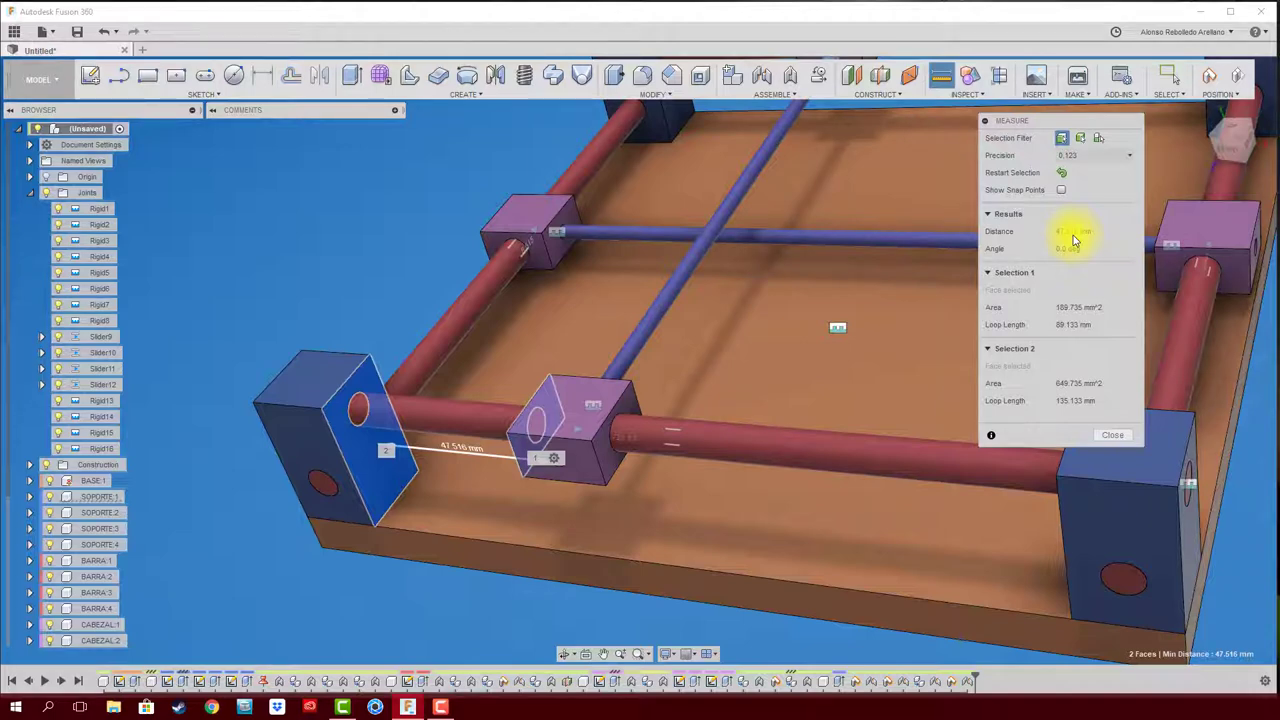
pyautogui.click(1112, 435)
pyautogui.keyDown('shift'); pyautogui.moveTo(831, 140); pyautogui.dragTo(826, 152, button='middle'); pyautogui.keyUp('shift')
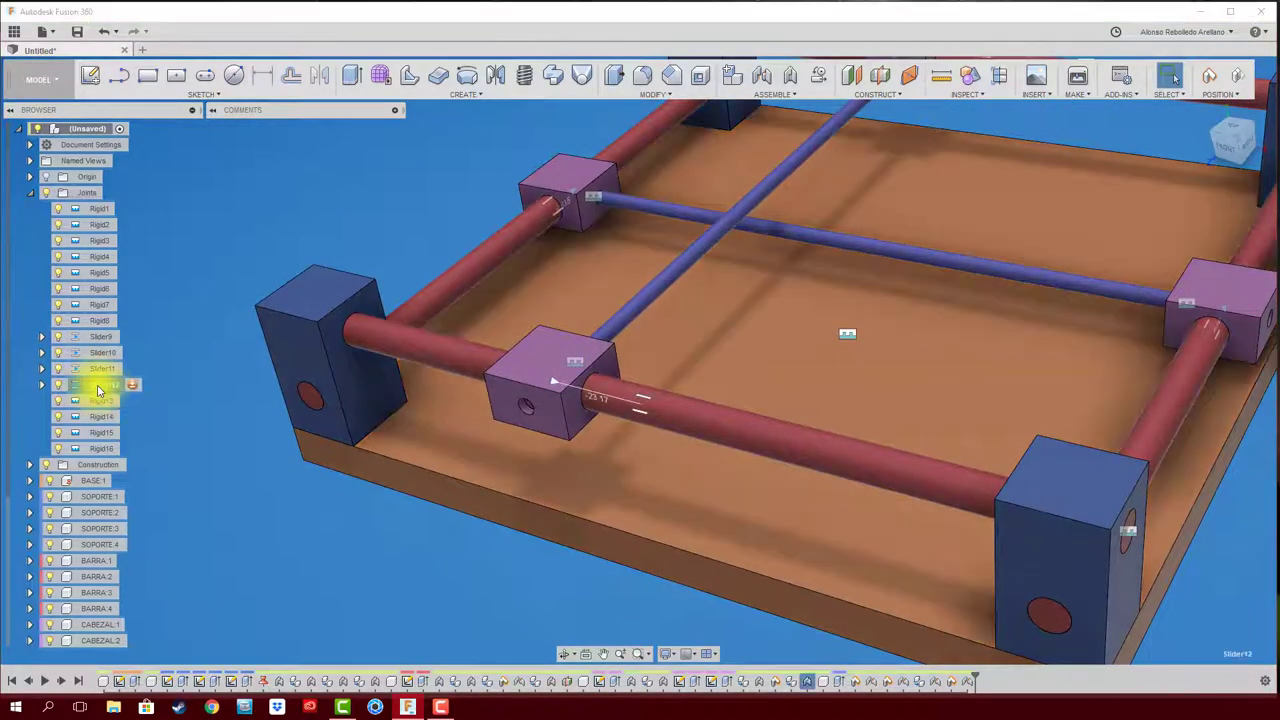
# Step: Select Slider12 and measure from the carriage face to the far support face, giving 92.484 mm
pyautogui.click(129, 385)
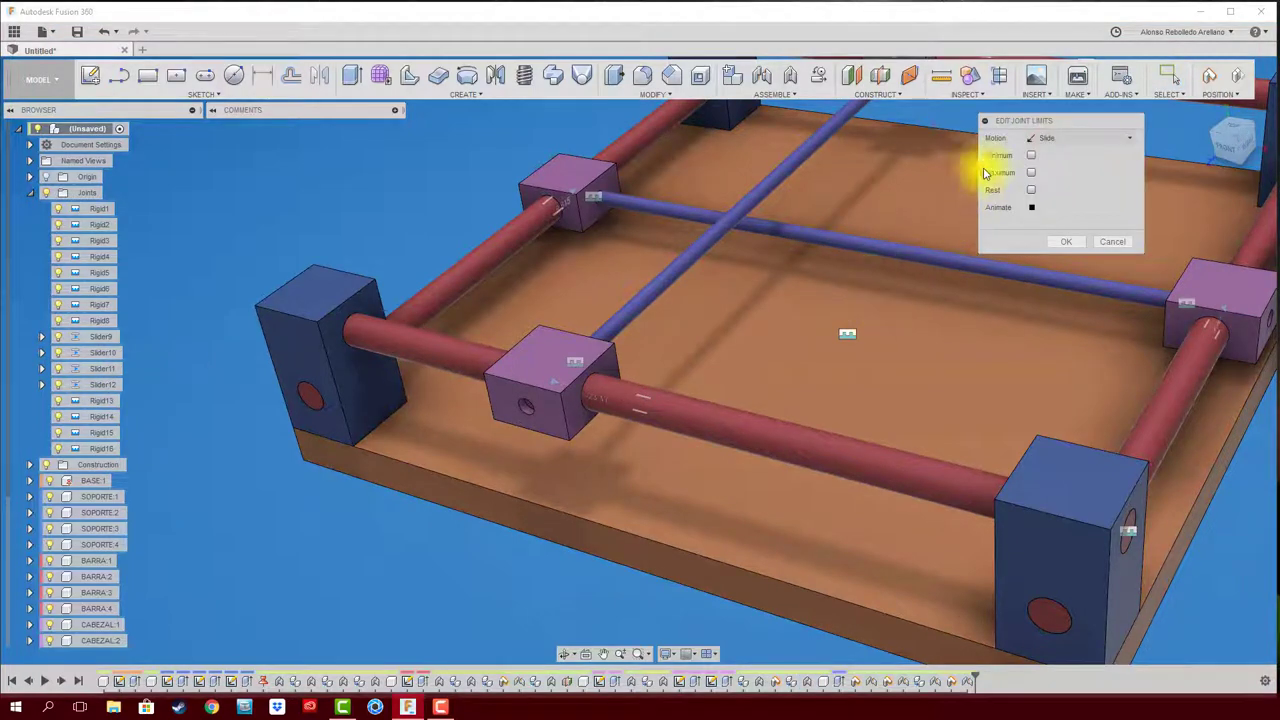
pyautogui.click(941, 75)
pyautogui.click(613, 378)
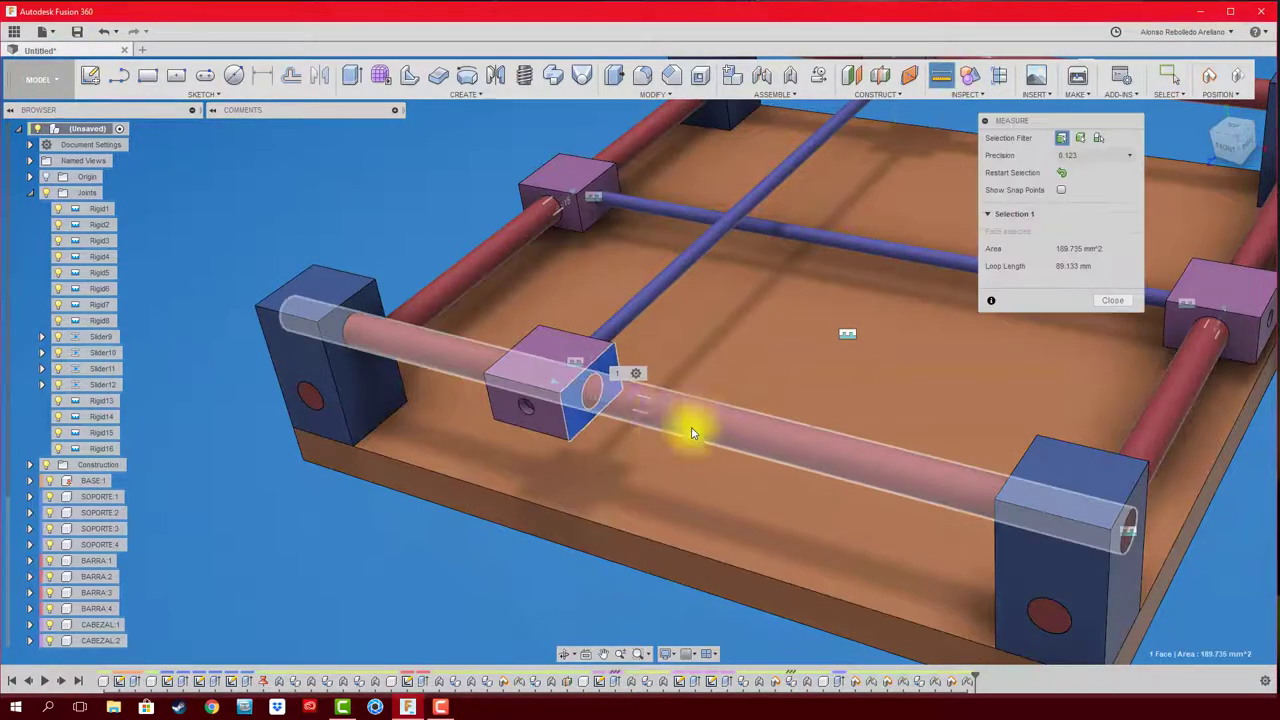
pyautogui.keyDown('shift'); pyautogui.moveTo(686, 429); pyautogui.dragTo(1200, 491, button='middle'); pyautogui.keyUp('shift')
pyautogui.click(1248, 533)
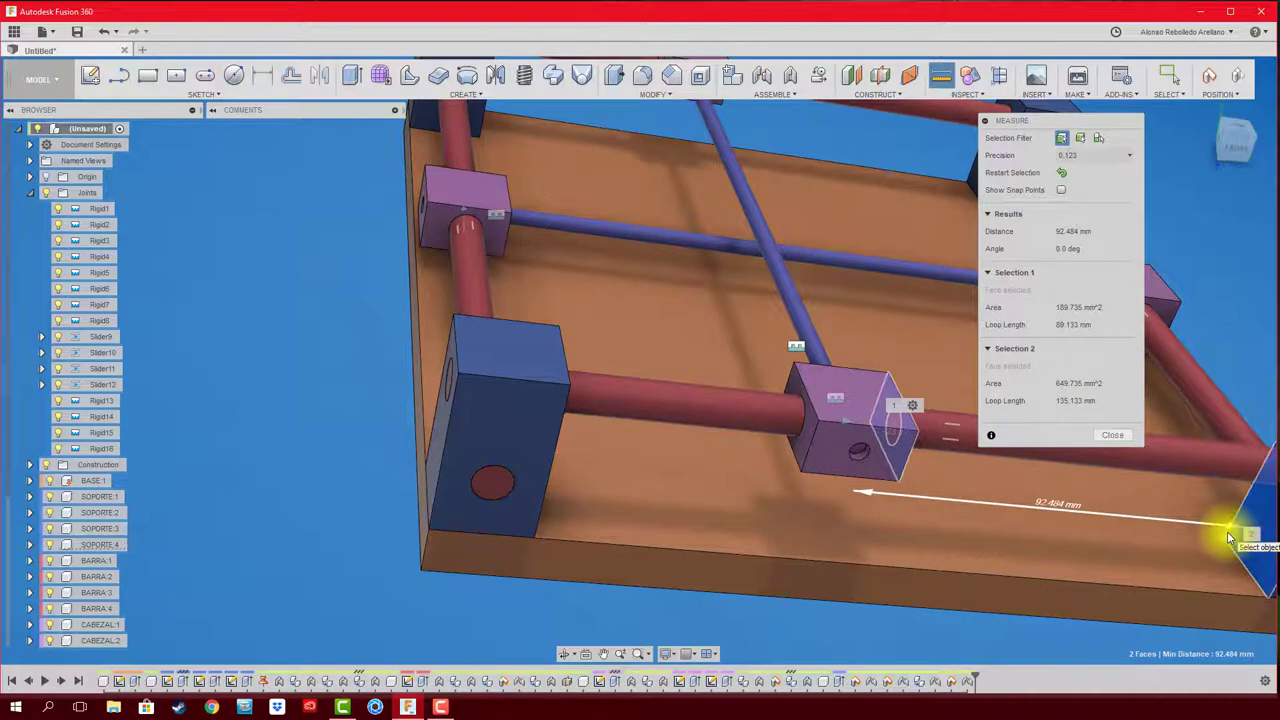
# Step: Test a Slider12 minimum limit of about -47 mm while sliding the head, then close the editor
pyautogui.click(1122, 438)
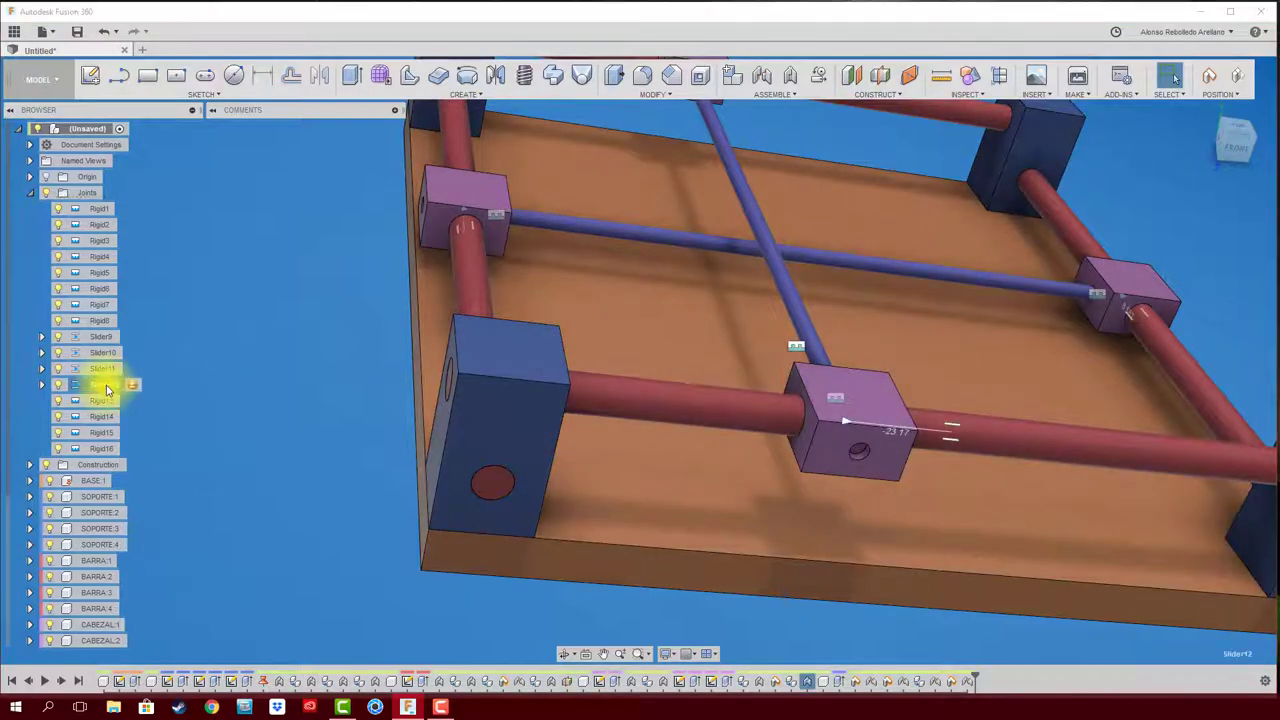
pyautogui.click(130, 384)
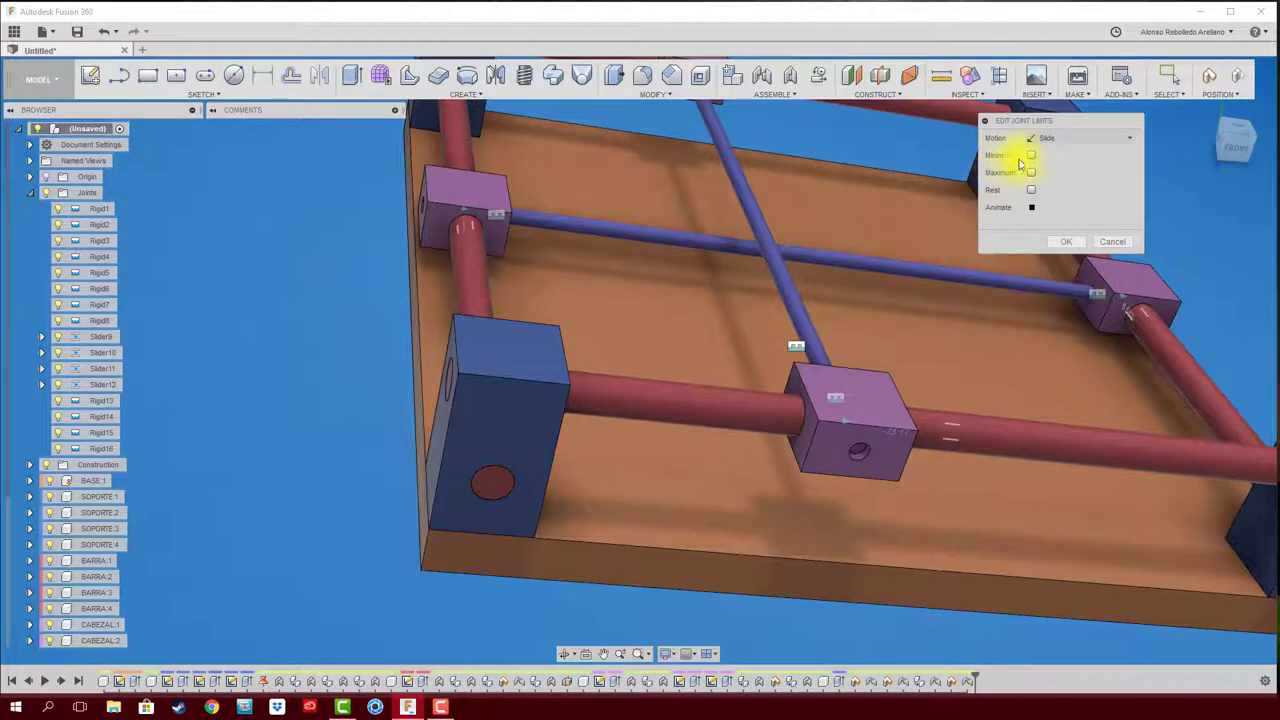
pyautogui.click(1031, 156)
pyautogui.write('-47')
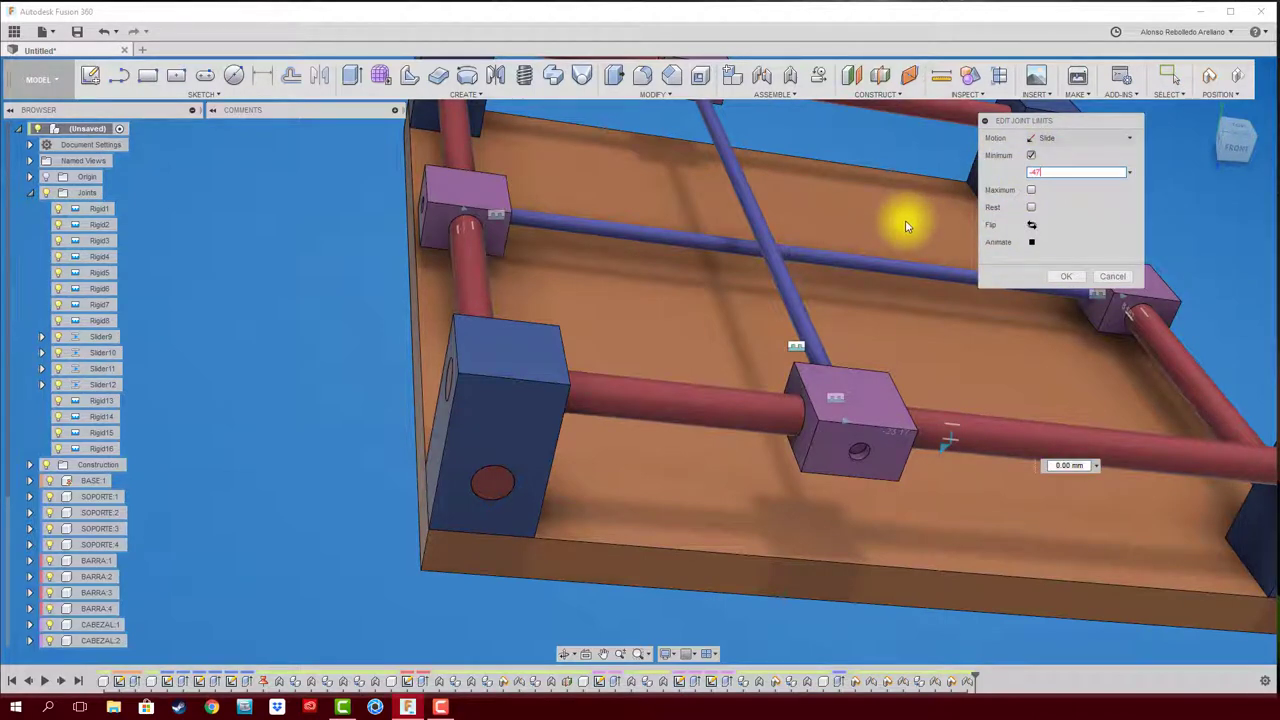
pyautogui.press('Return')
pyautogui.write('.5')
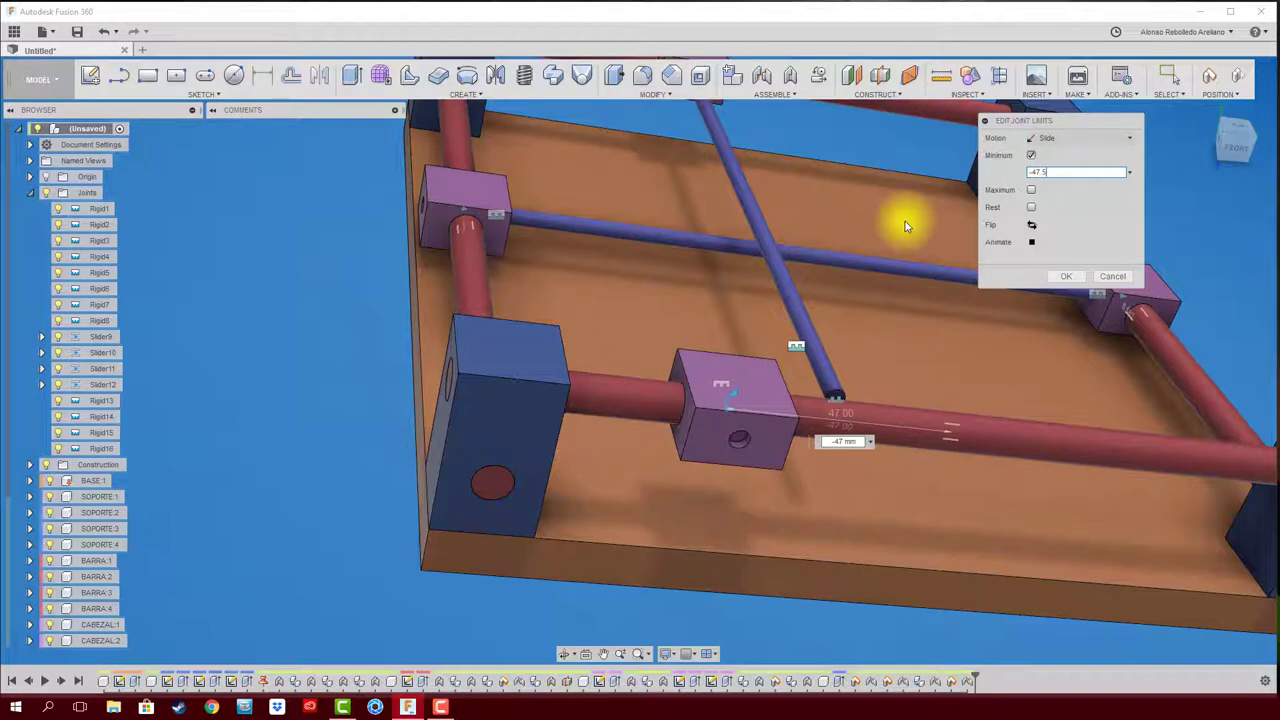
pyautogui.write('16')
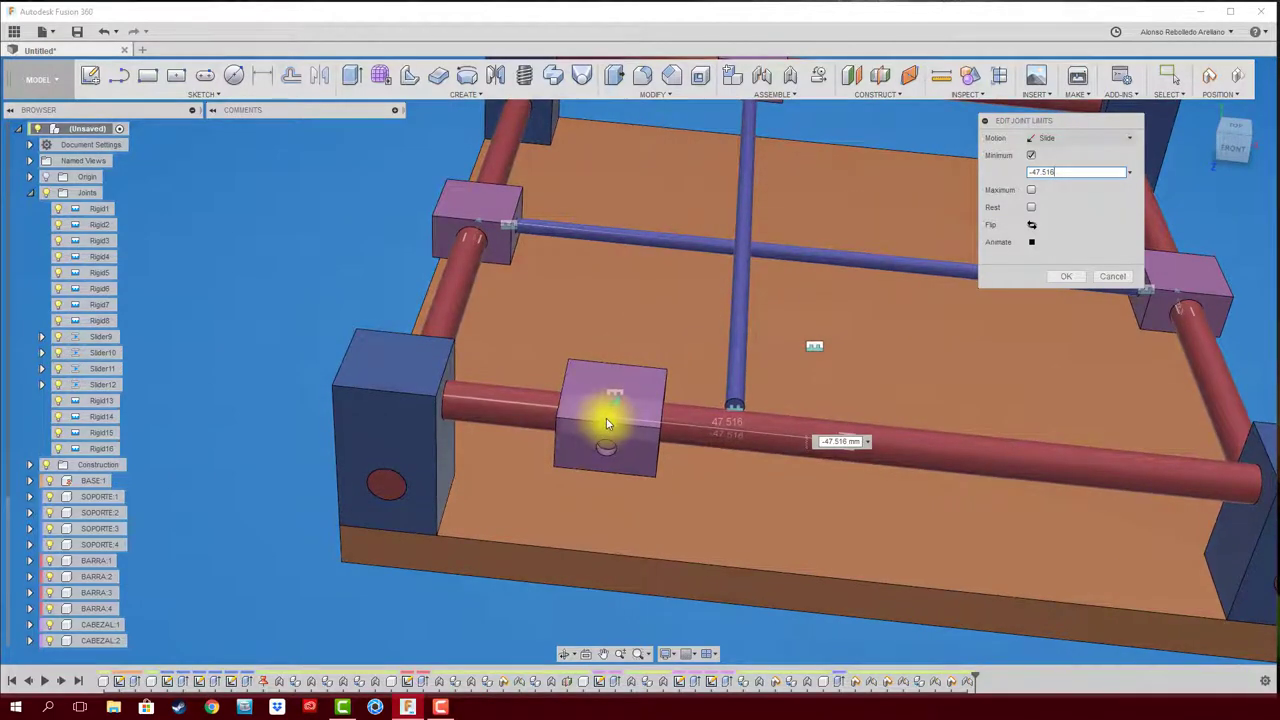
pyautogui.moveTo(606, 418); pyautogui.dragTo(776, 414)
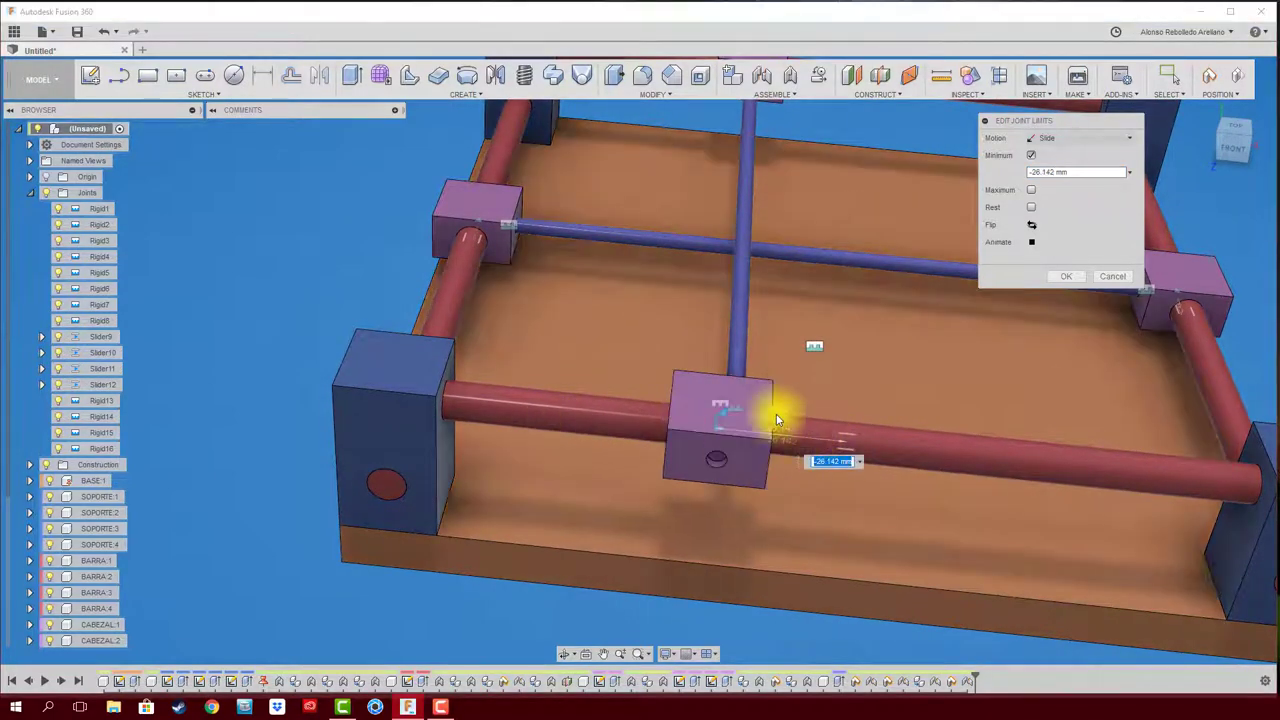
pyautogui.click(1110, 279)
# Step: Slide the head along the rod, dismiss Slider12's limits unsaved, and use Slider12's context menu
pyautogui.moveTo(757, 457)
pyautogui.mouseDown()
pyautogui.moveTo(659, 445)
pyautogui.moveTo(720, 443)
pyautogui.mouseUp()
pyautogui.keyDown('shift'); pyautogui.moveTo(720, 443); pyautogui.dragTo(180, 349, button='middle'); pyautogui.keyUp('shift')
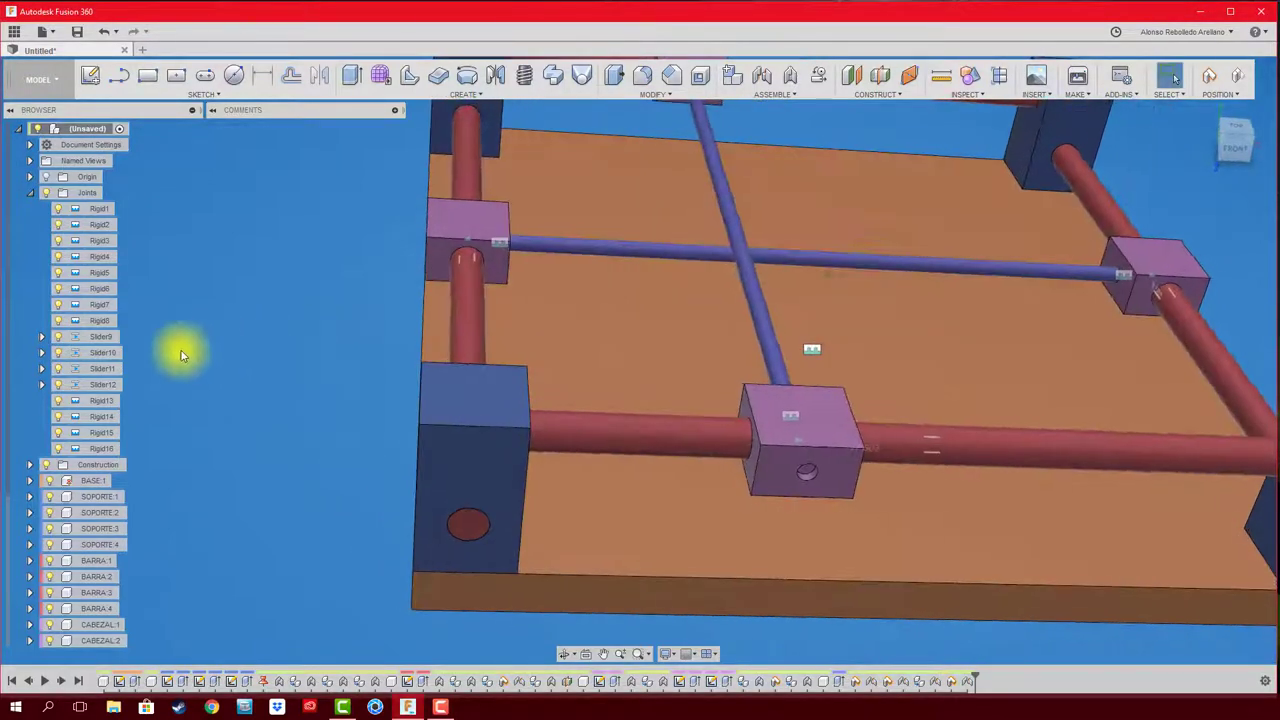
pyautogui.click(129, 384)
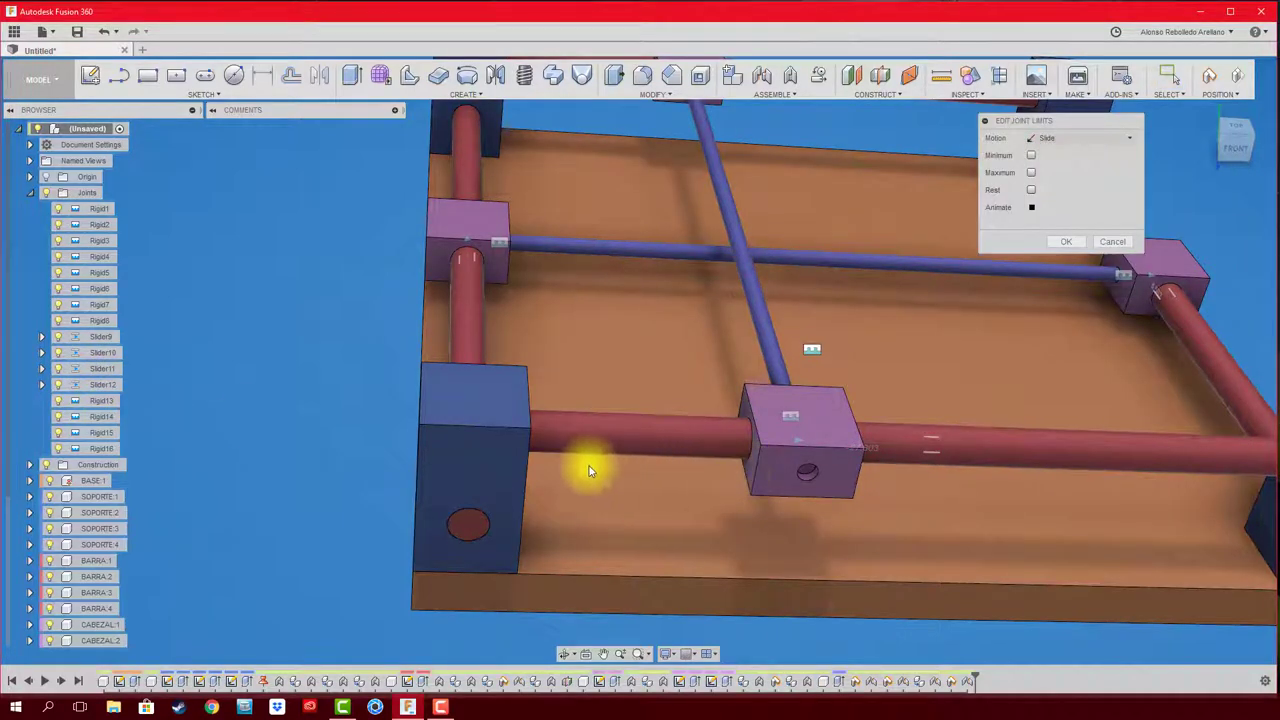
pyautogui.keyDown('shift'); pyautogui.moveTo(586, 466); pyautogui.dragTo(456, 458, button='middle'); pyautogui.keyUp('shift')
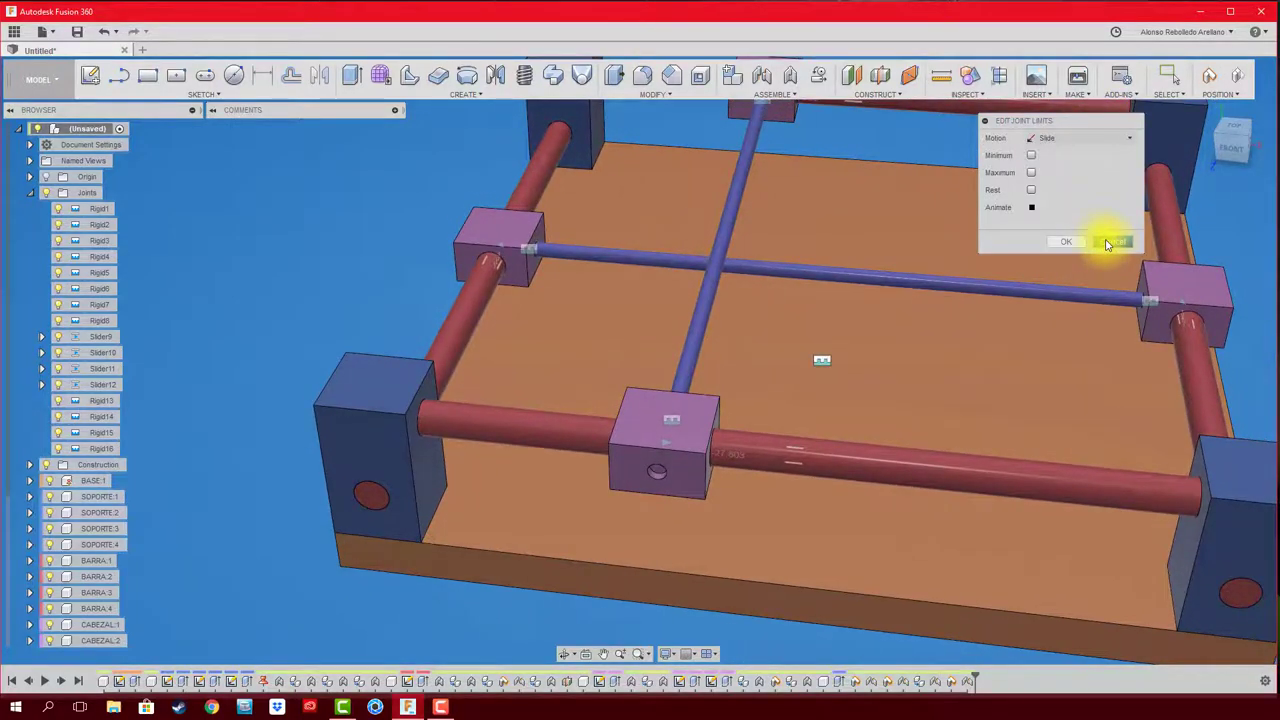
pyautogui.click(1108, 244)
pyautogui.moveTo(671, 441)
pyautogui.mouseDown()
pyautogui.moveTo(873, 455)
pyautogui.moveTo(818, 451)
pyautogui.mouseUp()
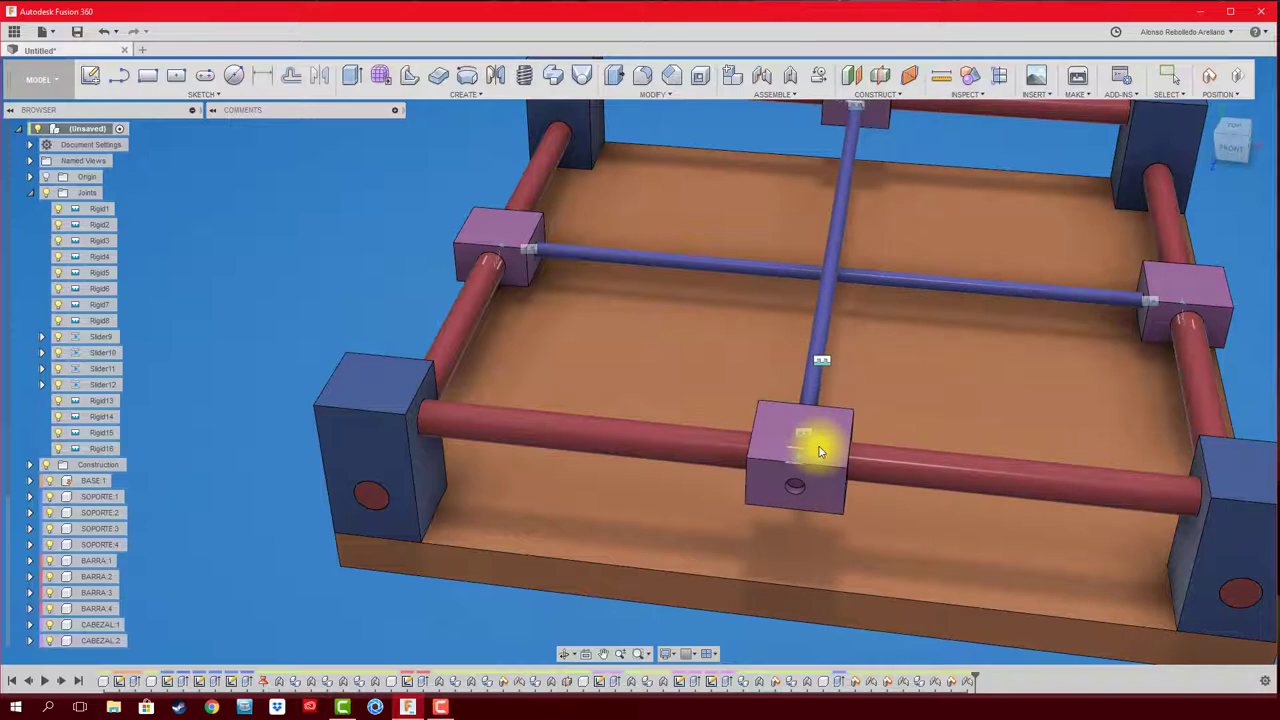
pyautogui.moveTo(818, 451); pyautogui.dragTo(752, 445)
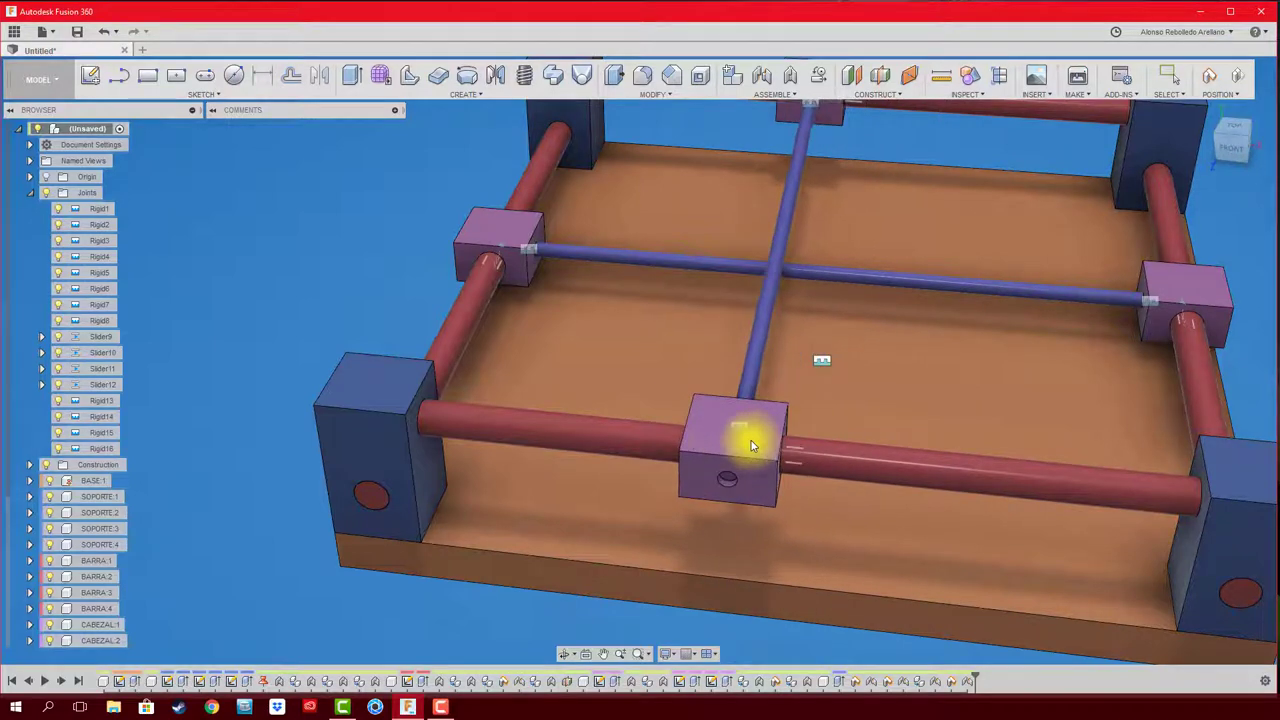
pyautogui.rightClick(113, 389)
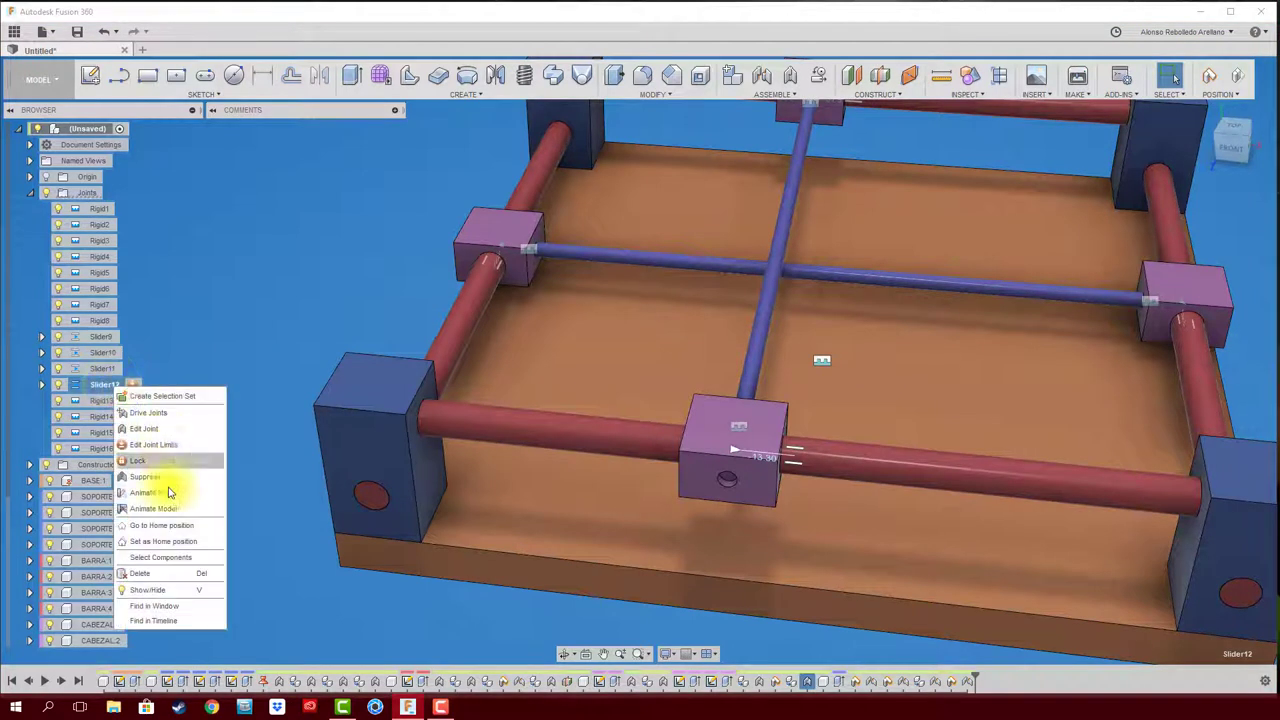
pyautogui.click(172, 530)
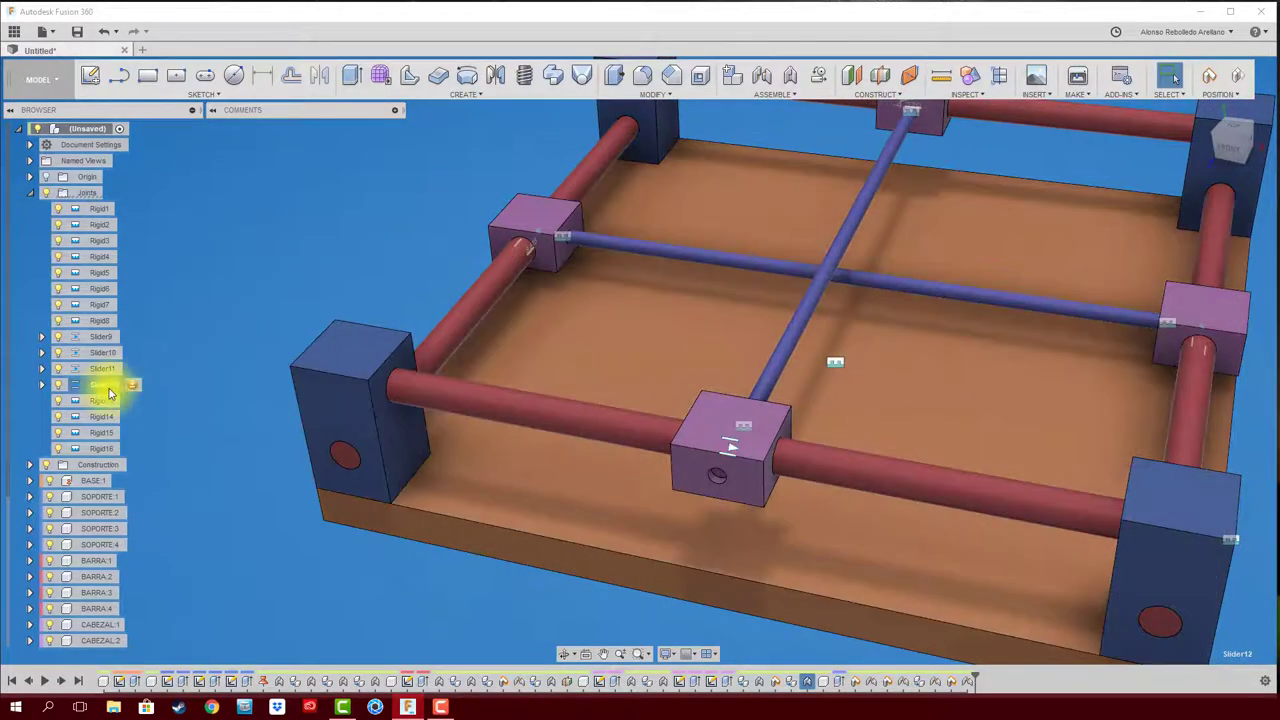
# Step: Save Slider12 limits of −70 mm minimum and 70 mm maximum, then slide the head along the front rod
pyautogui.click(132, 384)
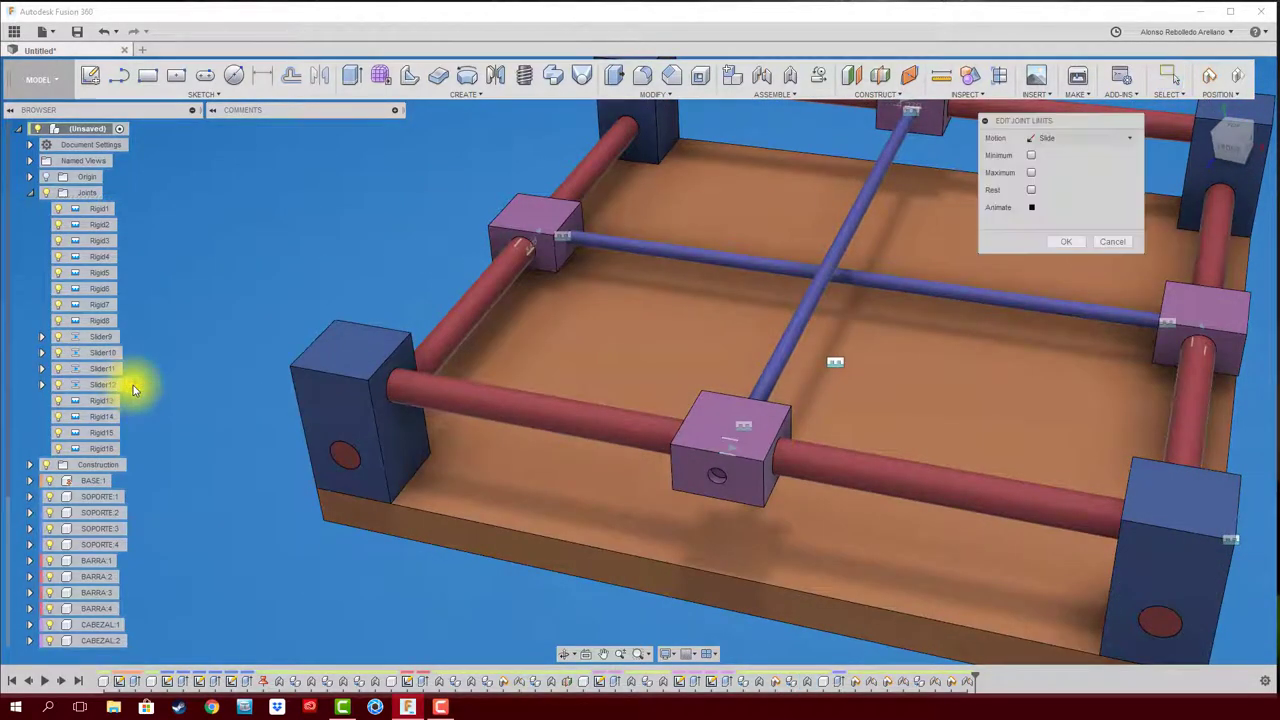
pyautogui.click(1031, 156)
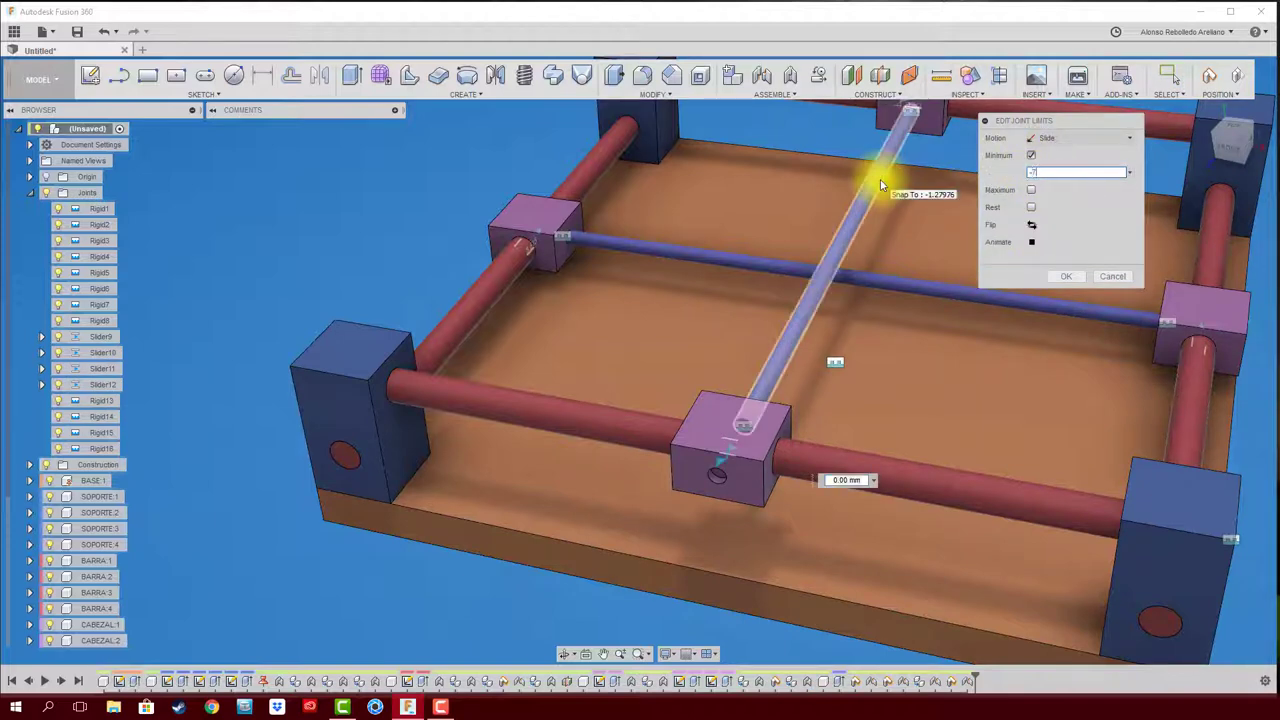
pyautogui.write('0')
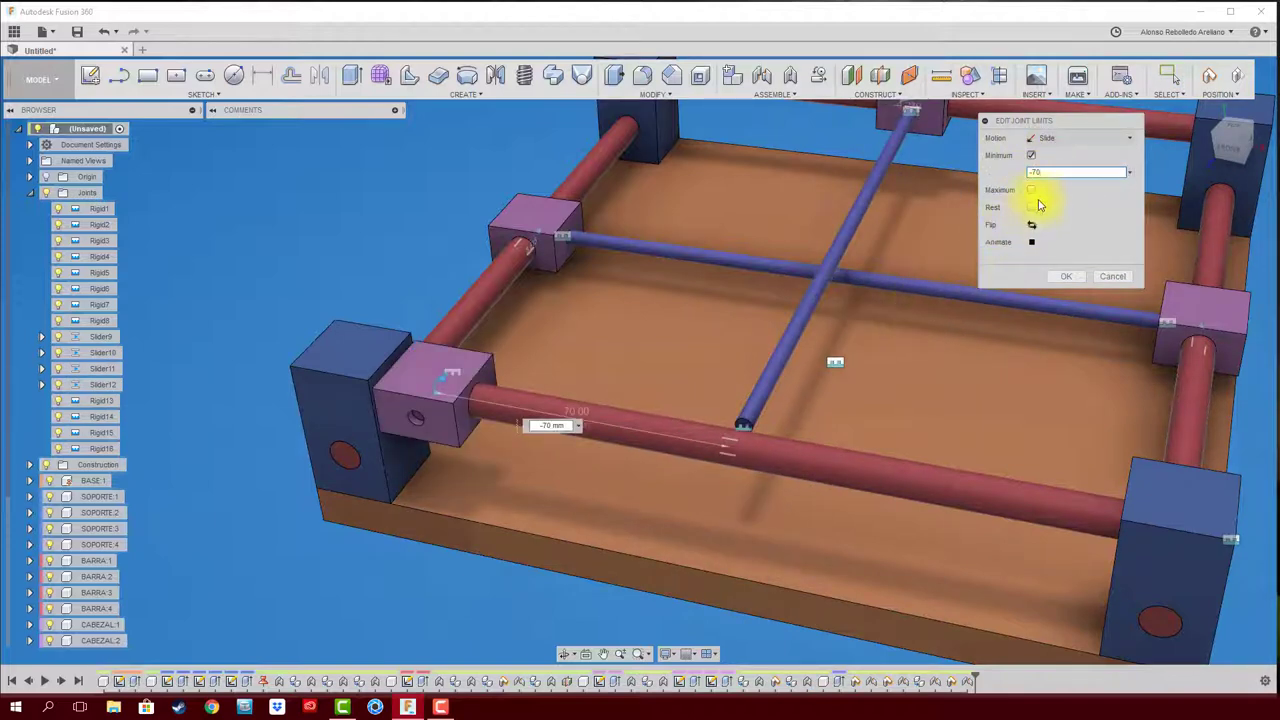
pyautogui.click(1032, 190)
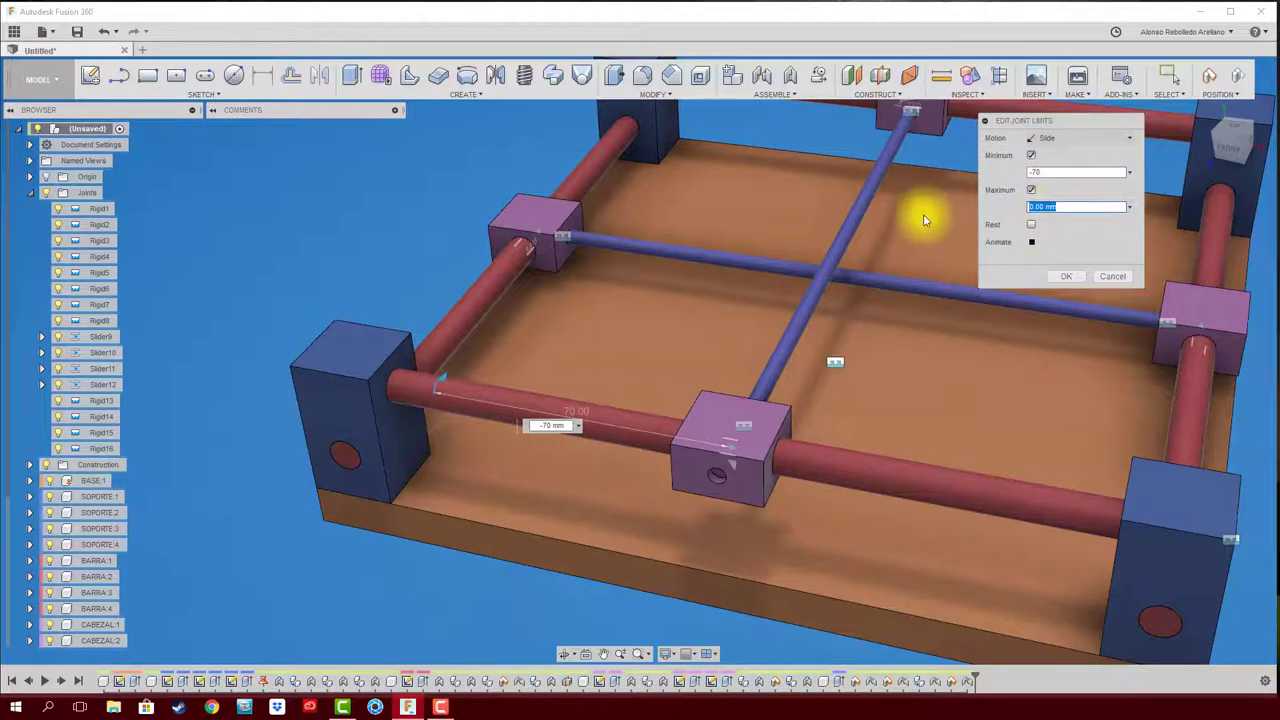
pyautogui.click(1064, 282)
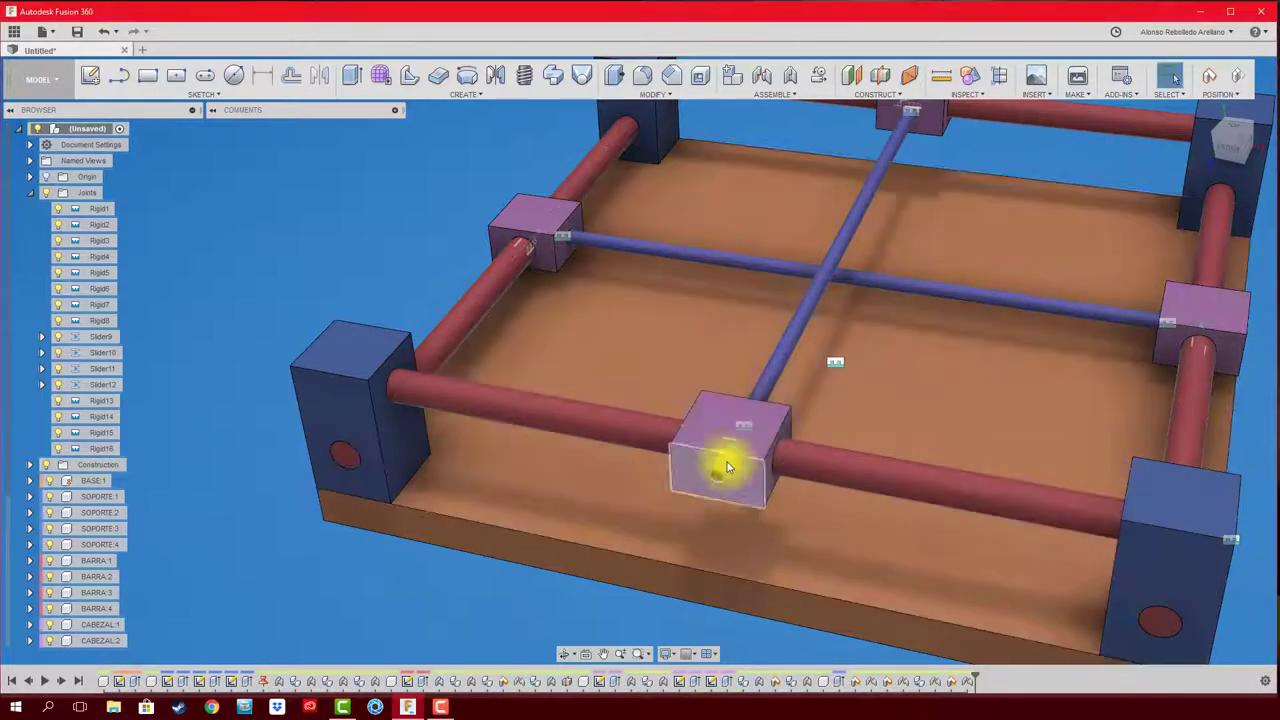
pyautogui.moveTo(366, 375)
pyautogui.keyDown('shift'); pyautogui.mouseDown(button='middle')
pyautogui.moveTo(508, 393)
pyautogui.moveTo(586, 429)
pyautogui.mouseUp(button='middle'); pyautogui.keyUp('shift')
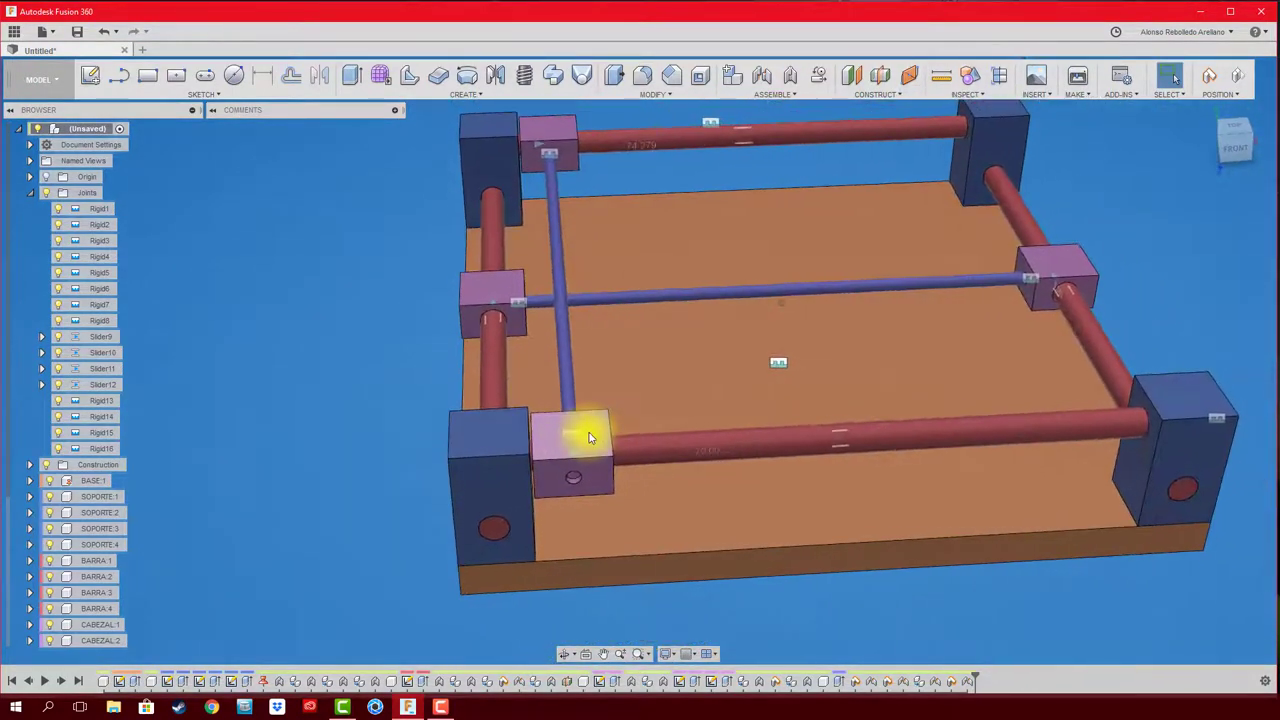
pyautogui.moveTo(566, 435)
pyautogui.mouseDown()
pyautogui.moveTo(1173, 435)
pyautogui.moveTo(543, 443)
pyautogui.mouseUp()
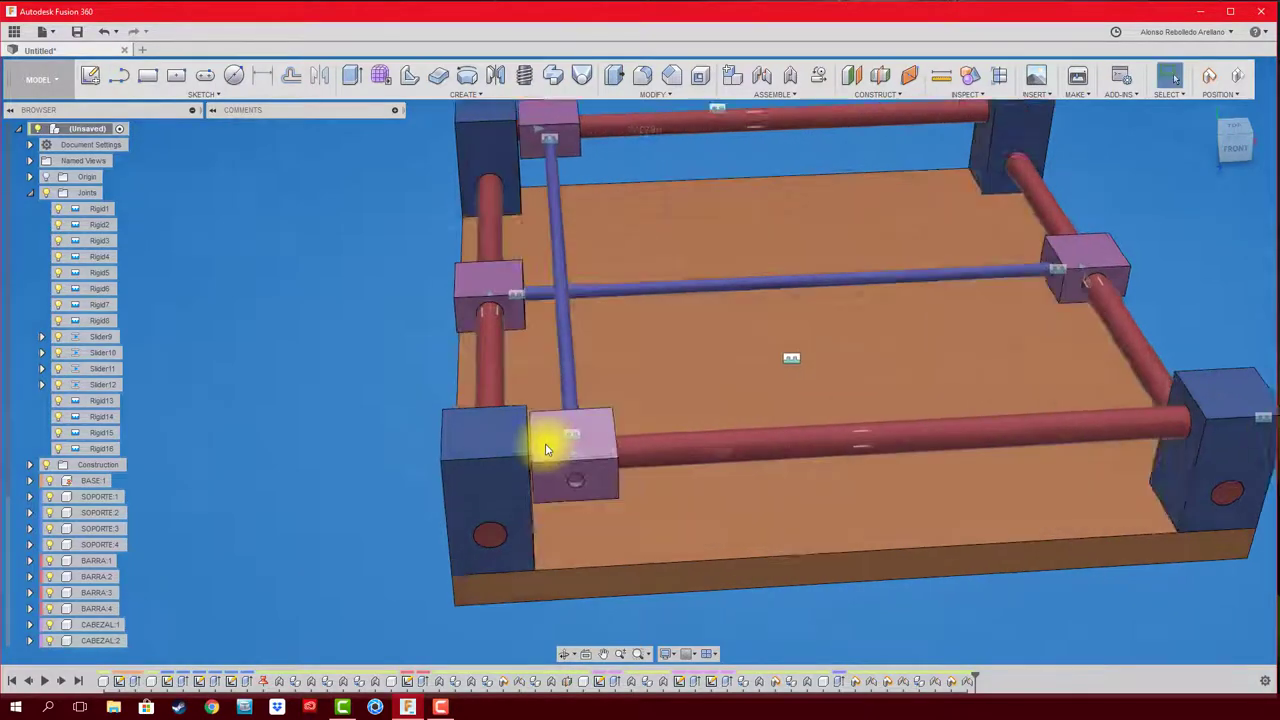
pyautogui.scroll(5, 543, 443)
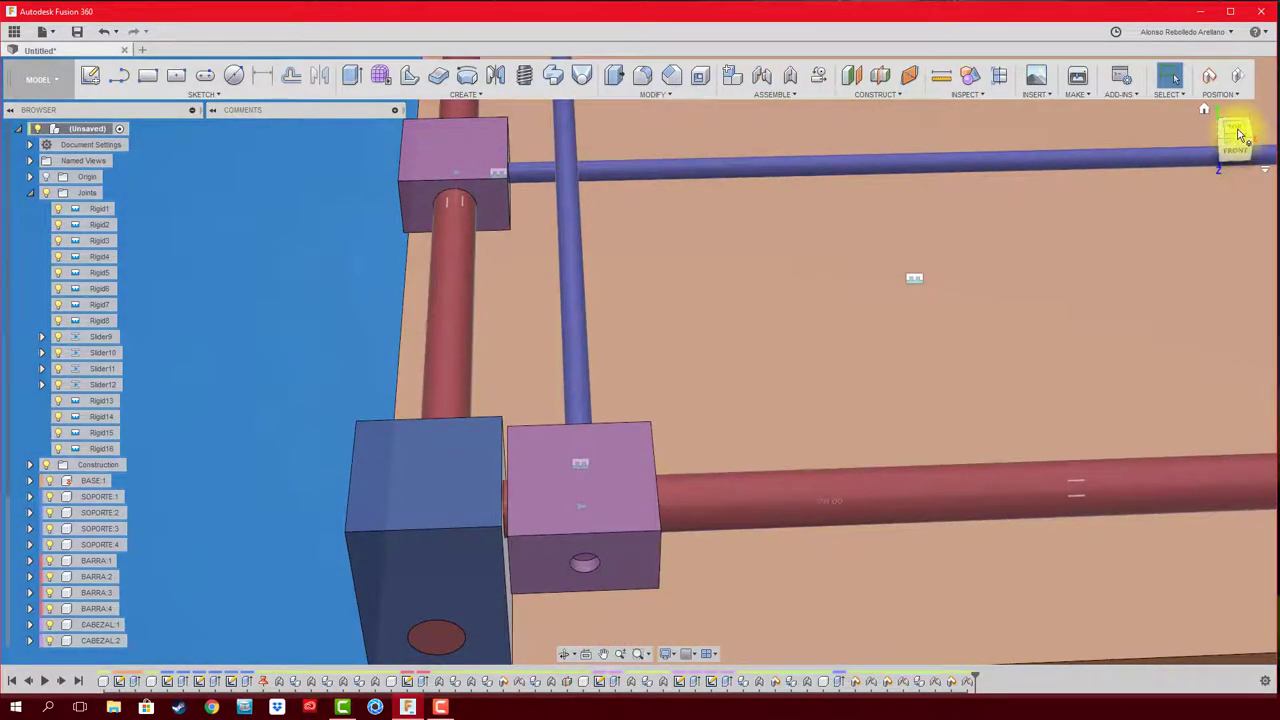
# Step: From the top view, measure the 2.115 mm gap between the support edge and the head edge, then orbit back
pyautogui.click(1238, 133)
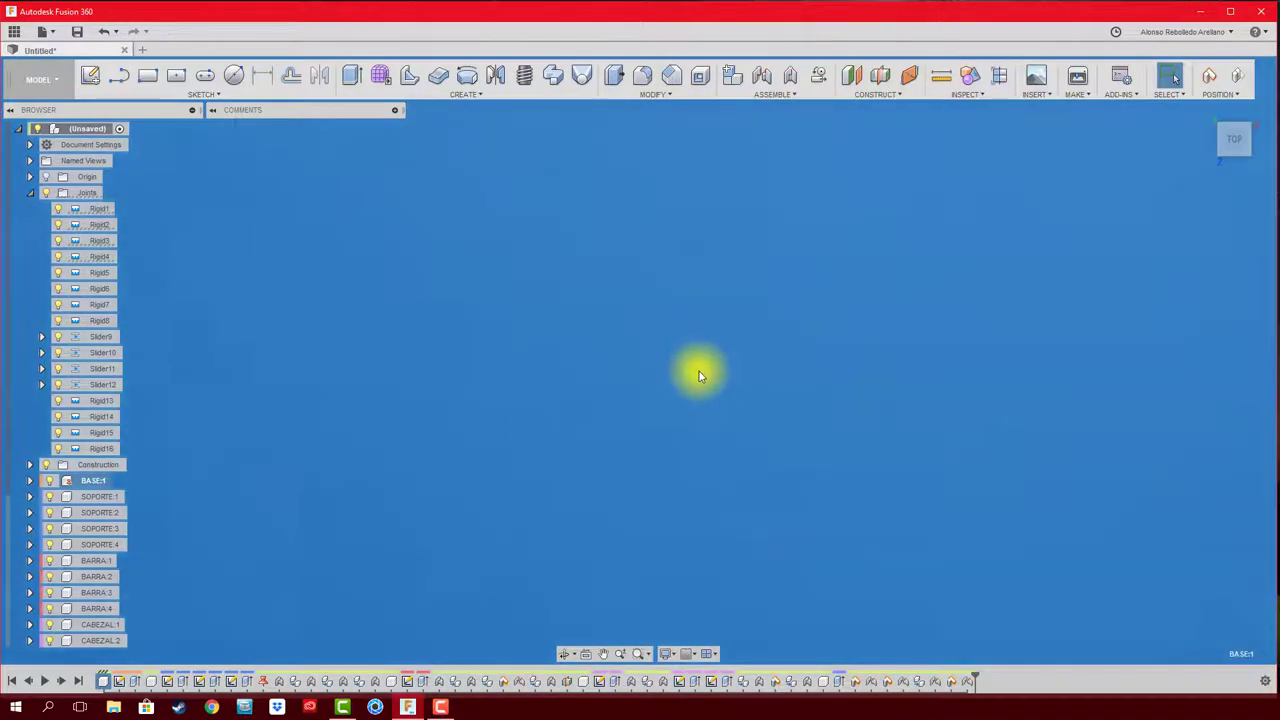
pyautogui.scroll(-3, 699, 371)
pyautogui.scroll(3, 686, 200)
pyautogui.scroll(3, 677, 180)
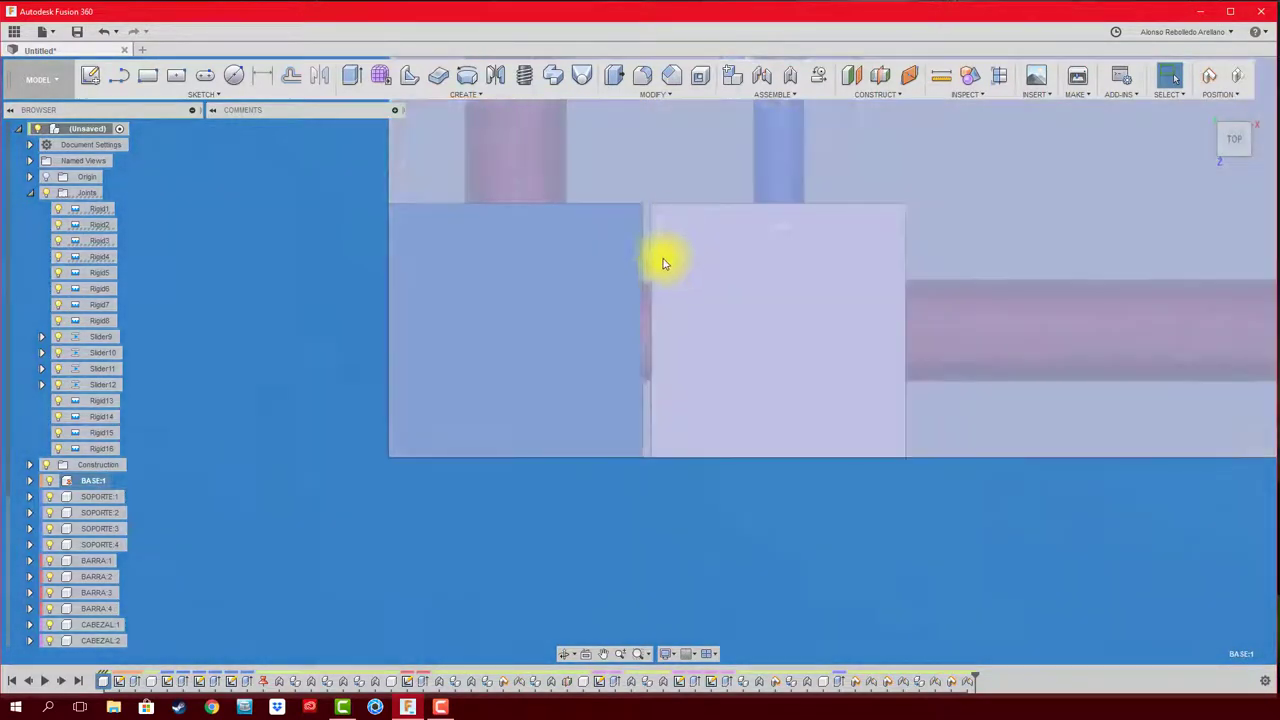
pyautogui.click(941, 76)
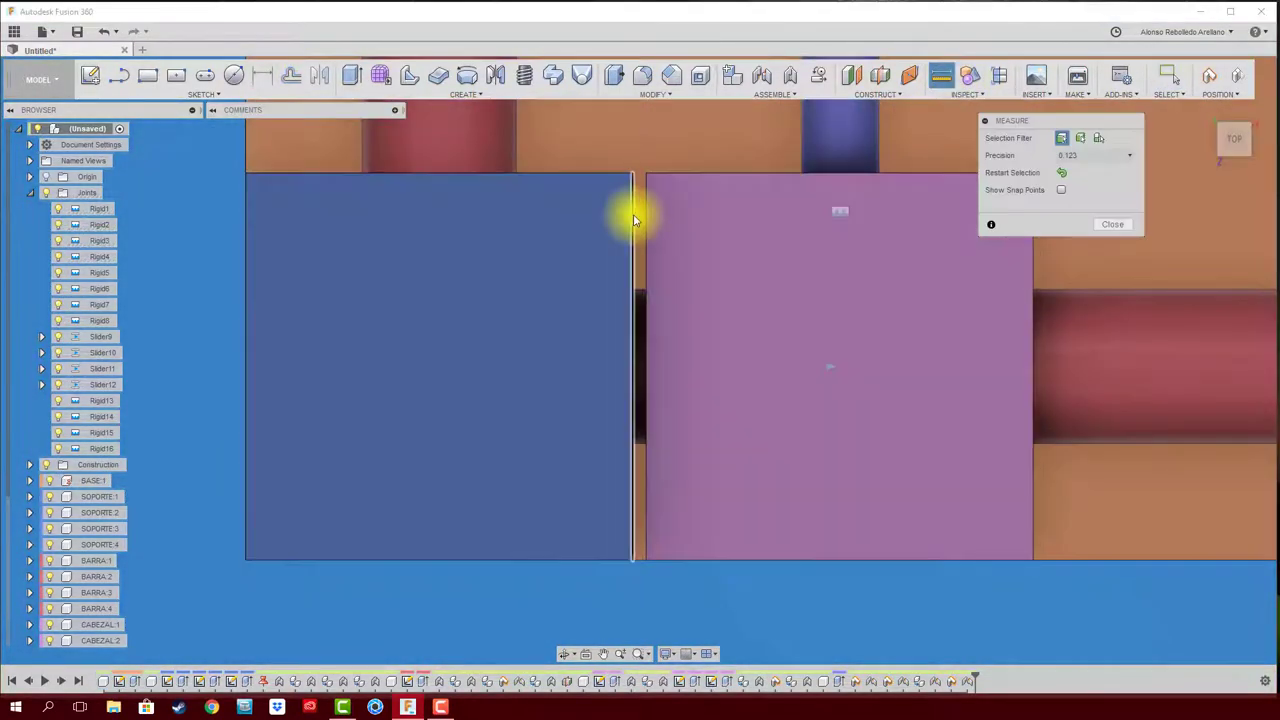
pyautogui.click(633, 220)
pyautogui.click(646, 216)
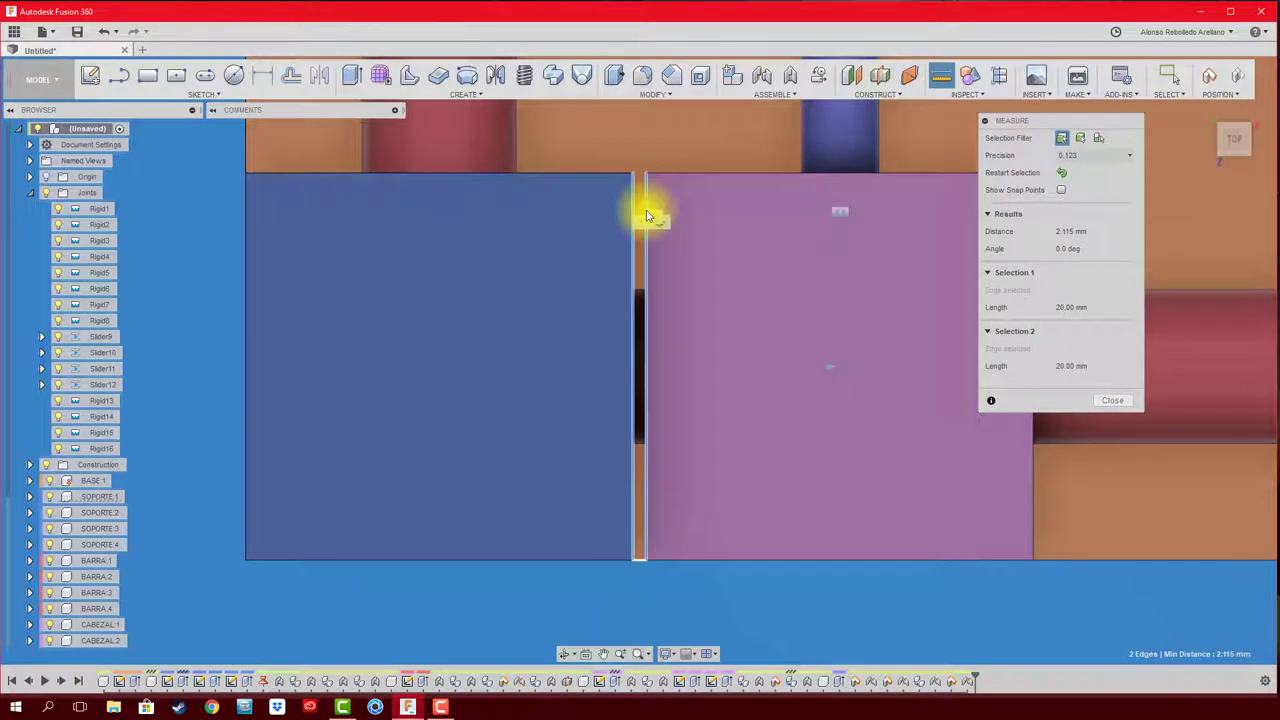
pyautogui.click(1113, 400)
pyautogui.scroll(-5, 600, 440)
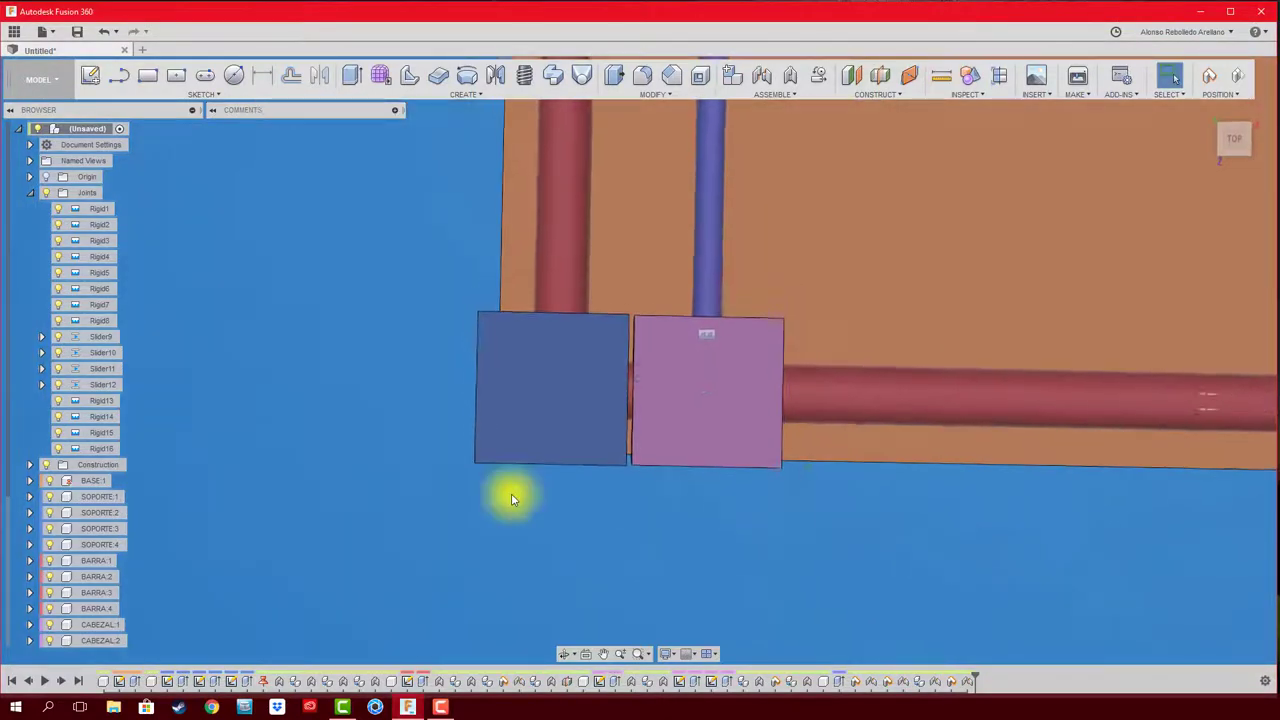
pyautogui.keyDown('shift'); pyautogui.moveTo(511, 493); pyautogui.dragTo(107, 390, button='middle'); pyautogui.keyUp('shift')
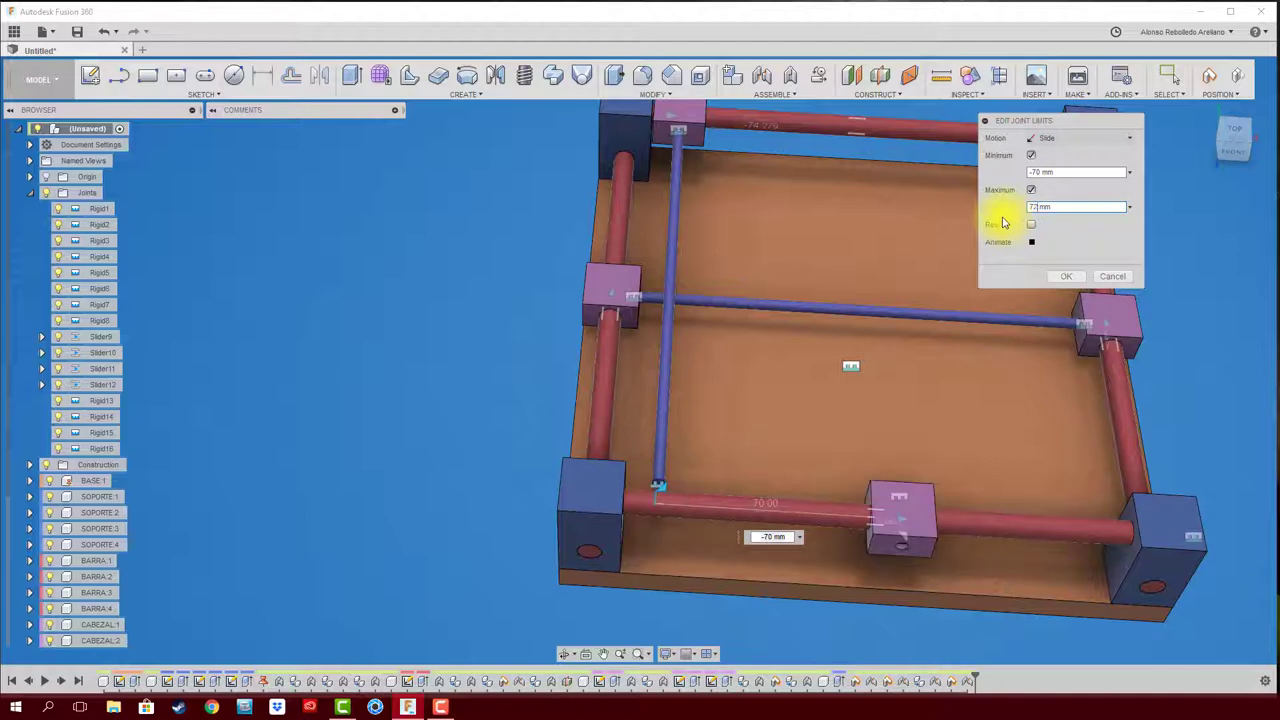
# Step: Enter 72.115 mm as Slider12's maximum limit, keeping the −70 mm minimum
pyautogui.write('.115')
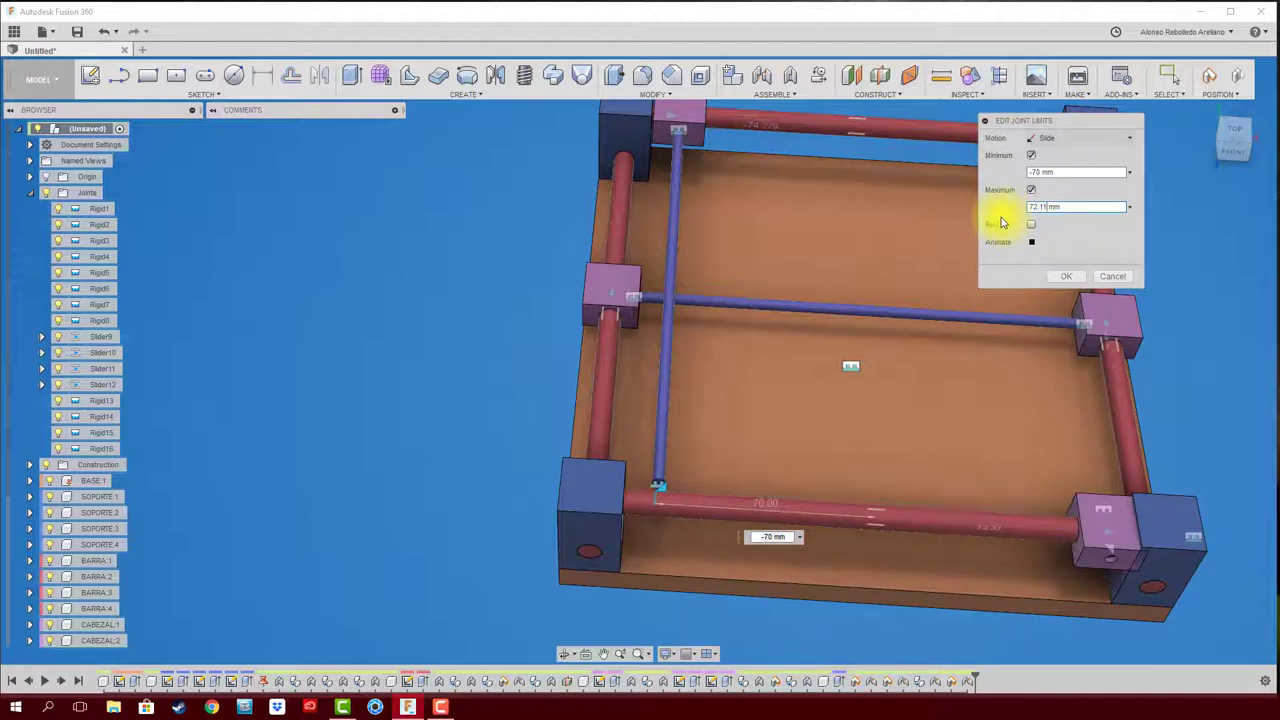
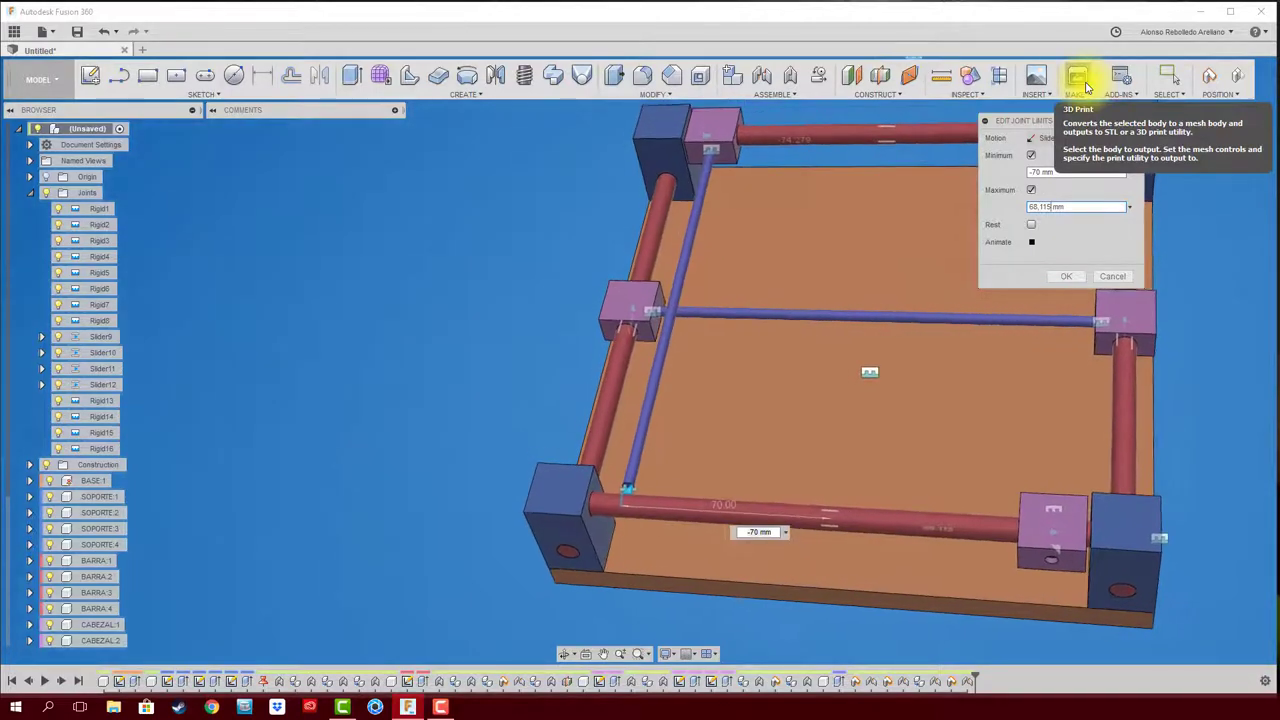
# Step: Apply the slider joint limits, then drag the carriages and cross bars to test their travel
pyautogui.click(1068, 278)
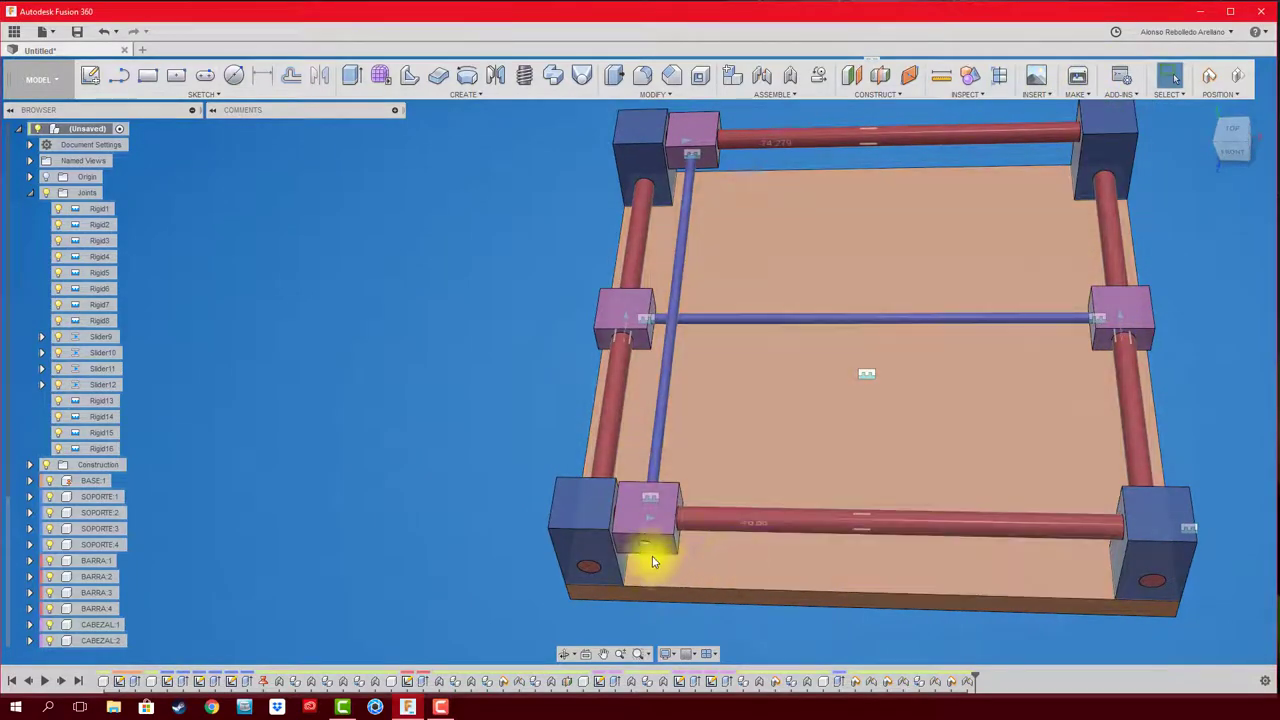
pyautogui.moveTo(652, 556)
pyautogui.mouseDown()
pyautogui.moveTo(1270, 495)
pyautogui.moveTo(749, 491)
pyautogui.moveTo(1143, 480)
pyautogui.moveTo(1052, 486)
pyautogui.mouseUp()
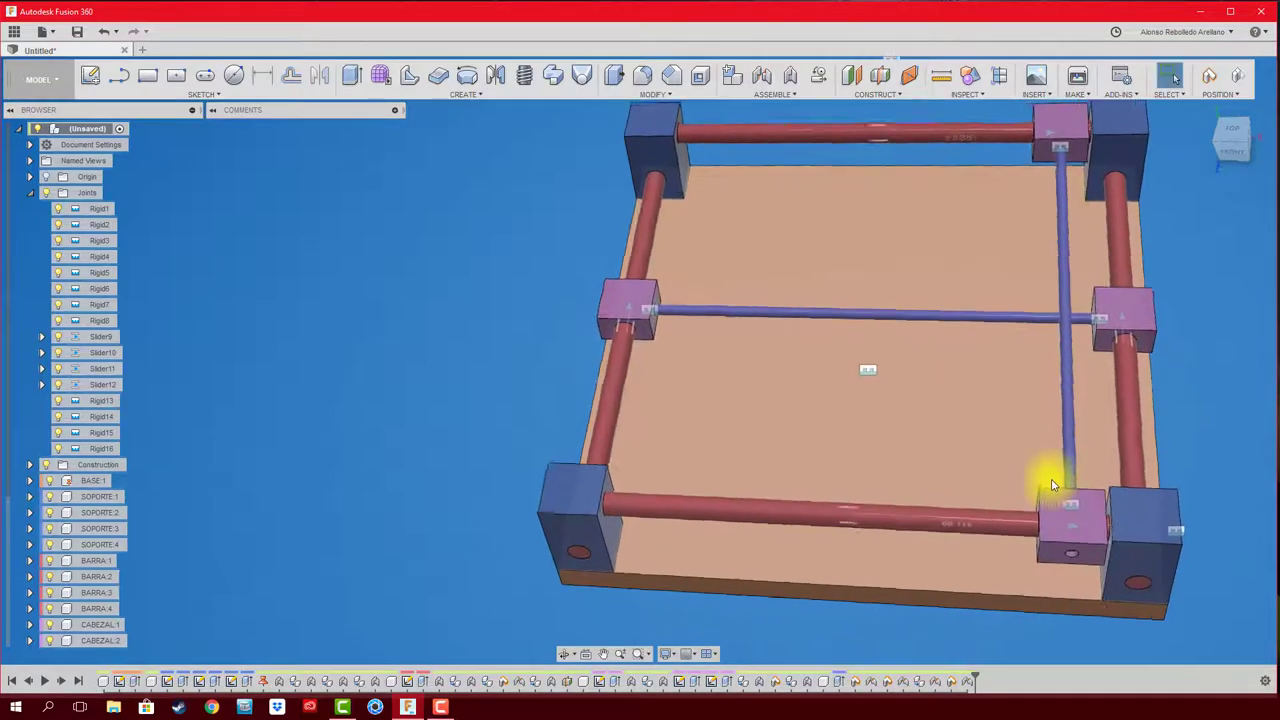
pyautogui.moveTo(1052, 486)
pyautogui.keyDown('shift'); pyautogui.mouseDown(button='middle')
pyautogui.moveTo(1086, 509)
pyautogui.moveTo(1128, 414)
pyautogui.moveTo(703, 473)
pyautogui.moveTo(666, 466)
pyautogui.mouseUp(button='middle'); pyautogui.keyUp('shift')
pyautogui.moveTo(671, 463)
pyautogui.mouseDown()
pyautogui.moveTo(1034, 480)
pyautogui.moveTo(771, 463)
pyautogui.moveTo(1014, 491)
pyautogui.mouseUp()
pyautogui.moveTo(1014, 491)
pyautogui.keyDown('shift'); pyautogui.mouseDown(button='middle')
pyautogui.moveTo(791, 429)
pyautogui.moveTo(808, 420)
pyautogui.moveTo(771, 403)
pyautogui.mouseUp(button='middle'); pyautogui.keyUp('shift')
pyautogui.moveTo(771, 403)
pyautogui.mouseDown()
pyautogui.moveTo(720, 347)
pyautogui.moveTo(757, 357)
pyautogui.mouseUp()
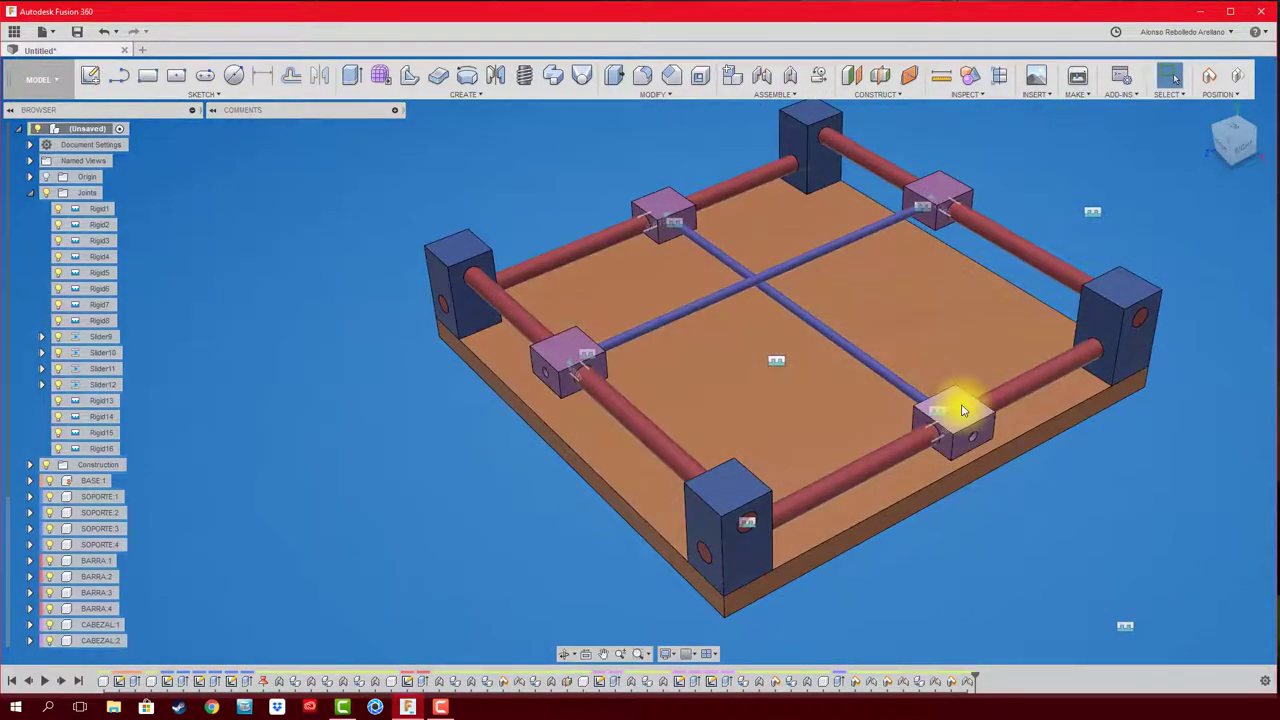
pyautogui.moveTo(962, 410); pyautogui.dragTo(923, 417)
pyautogui.moveTo(569, 343); pyautogui.dragTo(609, 371)
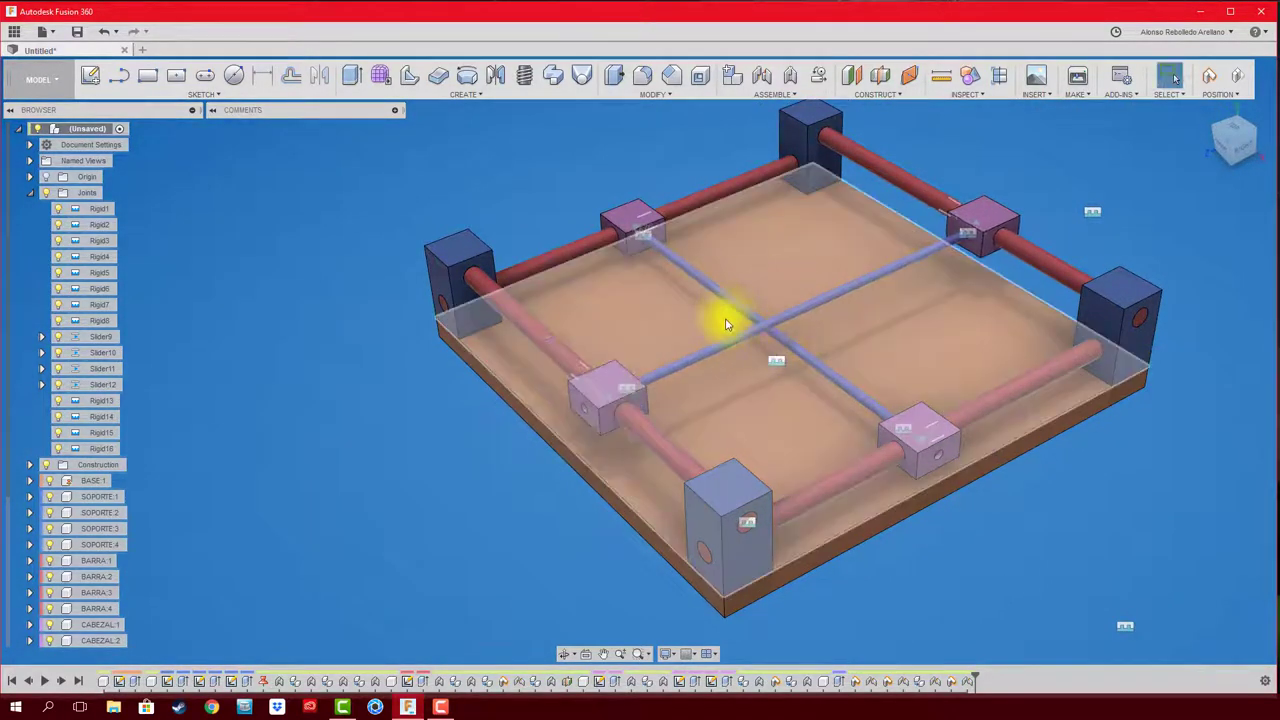
pyautogui.moveTo(727, 323)
pyautogui.mouseDown()
pyautogui.moveTo(780, 286)
pyautogui.moveTo(811, 286)
pyautogui.mouseUp()
pyautogui.moveTo(811, 286)
pyautogui.keyDown('shift'); pyautogui.mouseDown(button='middle')
pyautogui.moveTo(766, 363)
pyautogui.moveTo(760, 434)
pyautogui.moveTo(683, 443)
pyautogui.moveTo(648, 390)
pyautogui.mouseUp(button='middle'); pyautogui.keyUp('shift')
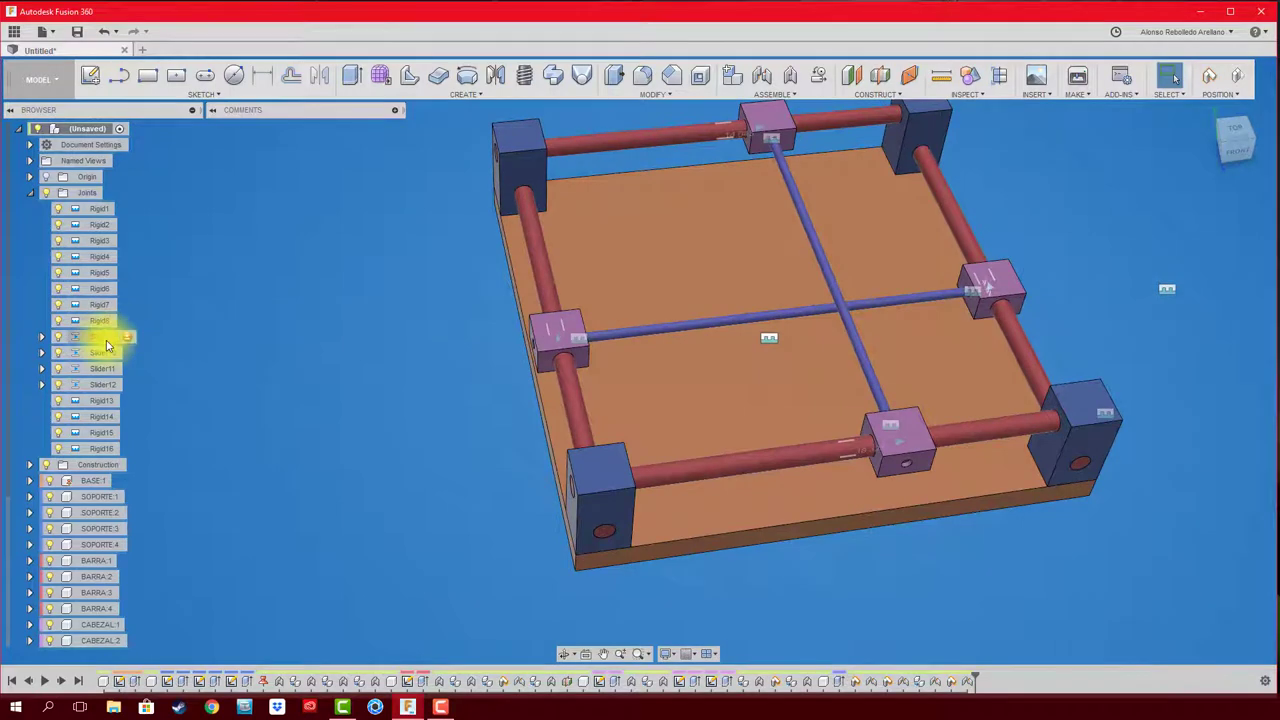
# Step: Return the Slider9 and Slider11 joints to their home positions
pyautogui.rightClick(106, 340)
pyautogui.click(166, 485)
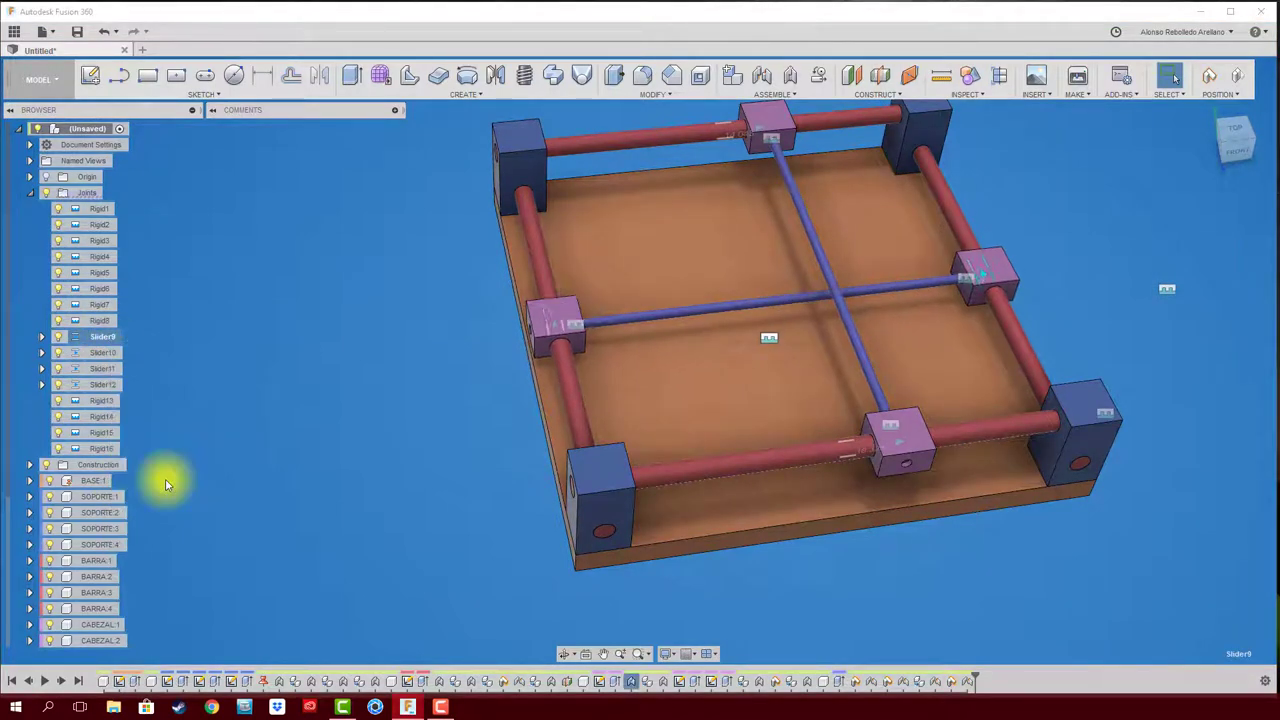
pyautogui.rightClick(100, 368)
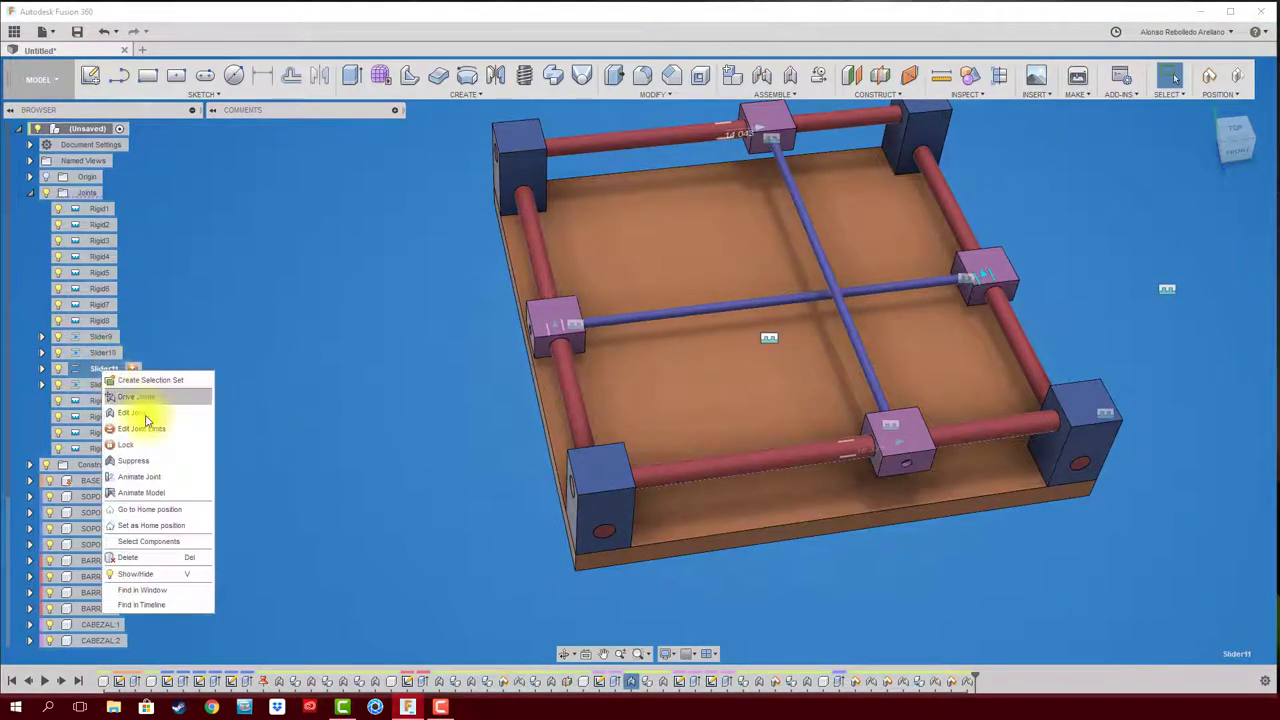
pyautogui.click(152, 511)
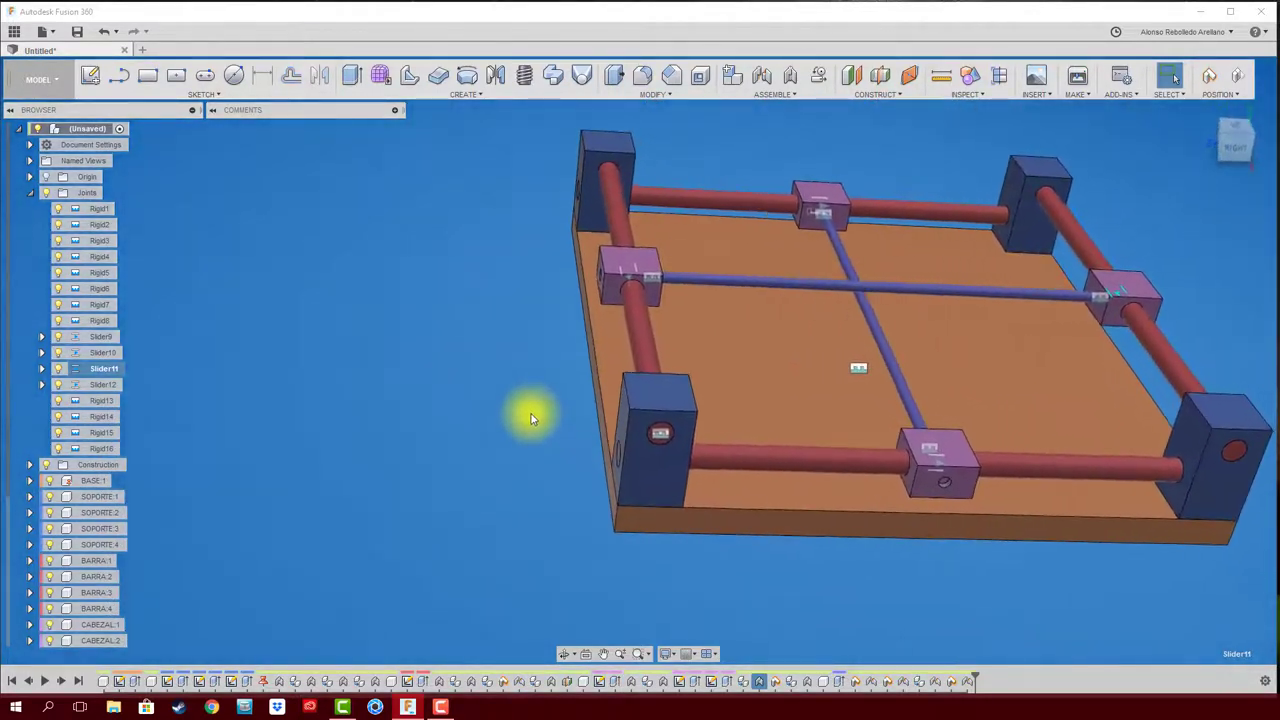
# Step: Create a midplane between two opposite frame faces 200 mm apart
pyautogui.click(880, 77)
pyautogui.click(863, 353)
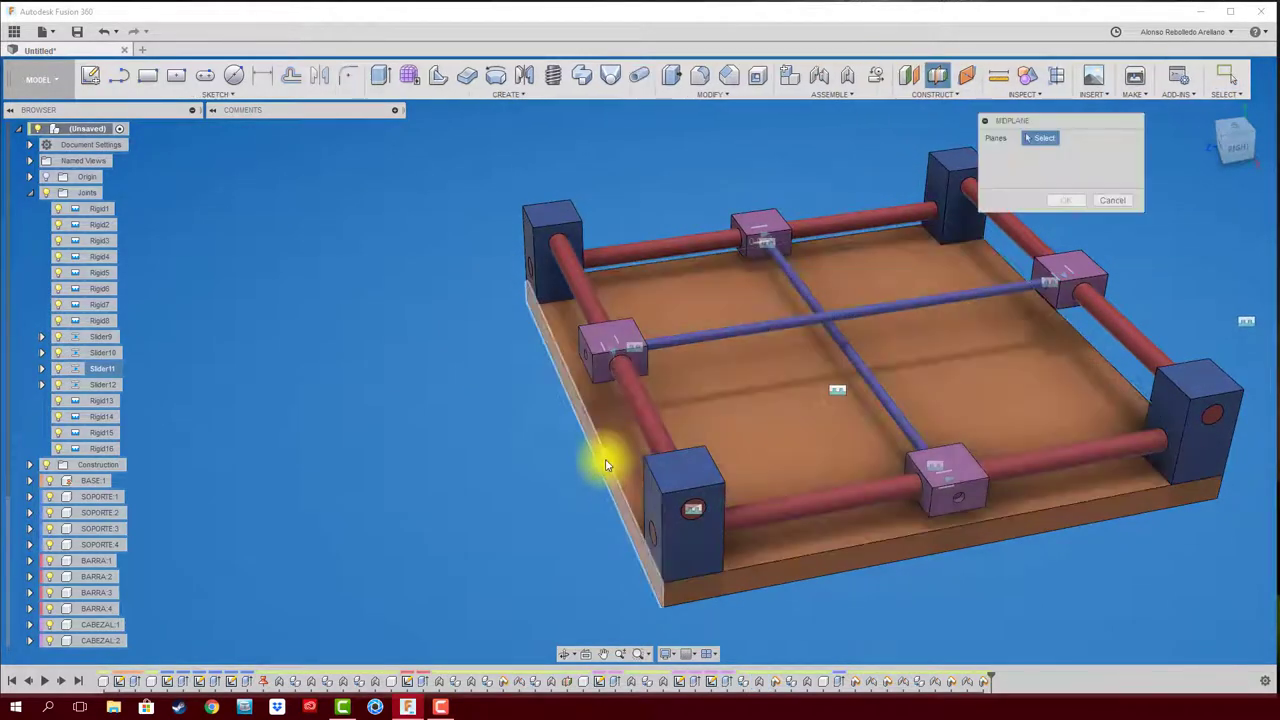
pyautogui.moveTo(605, 465)
pyautogui.keyDown('shift'); pyautogui.mouseDown(button='middle')
pyautogui.moveTo(988, 460)
pyautogui.moveTo(987, 443)
pyautogui.mouseUp(button='middle'); pyautogui.keyUp('shift')
pyautogui.click(988, 460)
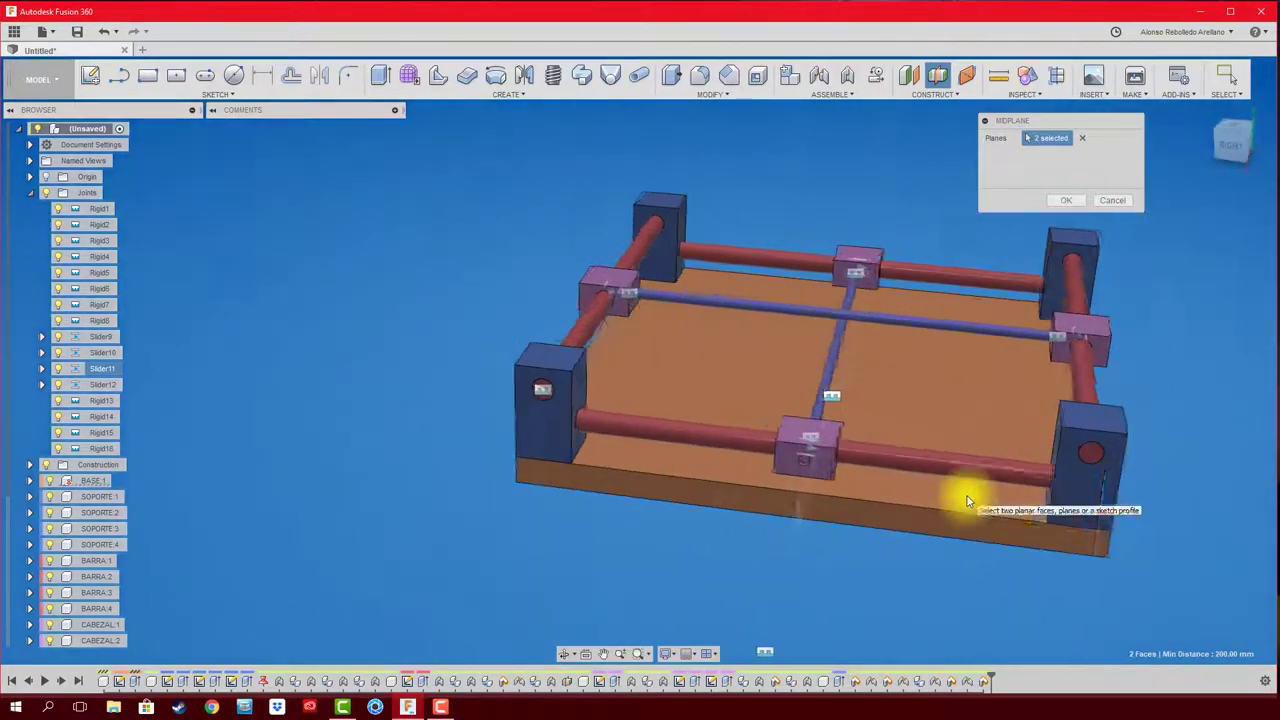
pyautogui.click(1062, 201)
pyautogui.moveTo(1014, 237)
pyautogui.keyDown('shift'); pyautogui.mouseDown(button='middle')
pyautogui.moveTo(934, 257)
pyautogui.moveTo(320, 213)
pyautogui.moveTo(77, 53)
pyautogui.mouseUp(button='middle'); pyautogui.keyUp('shift')
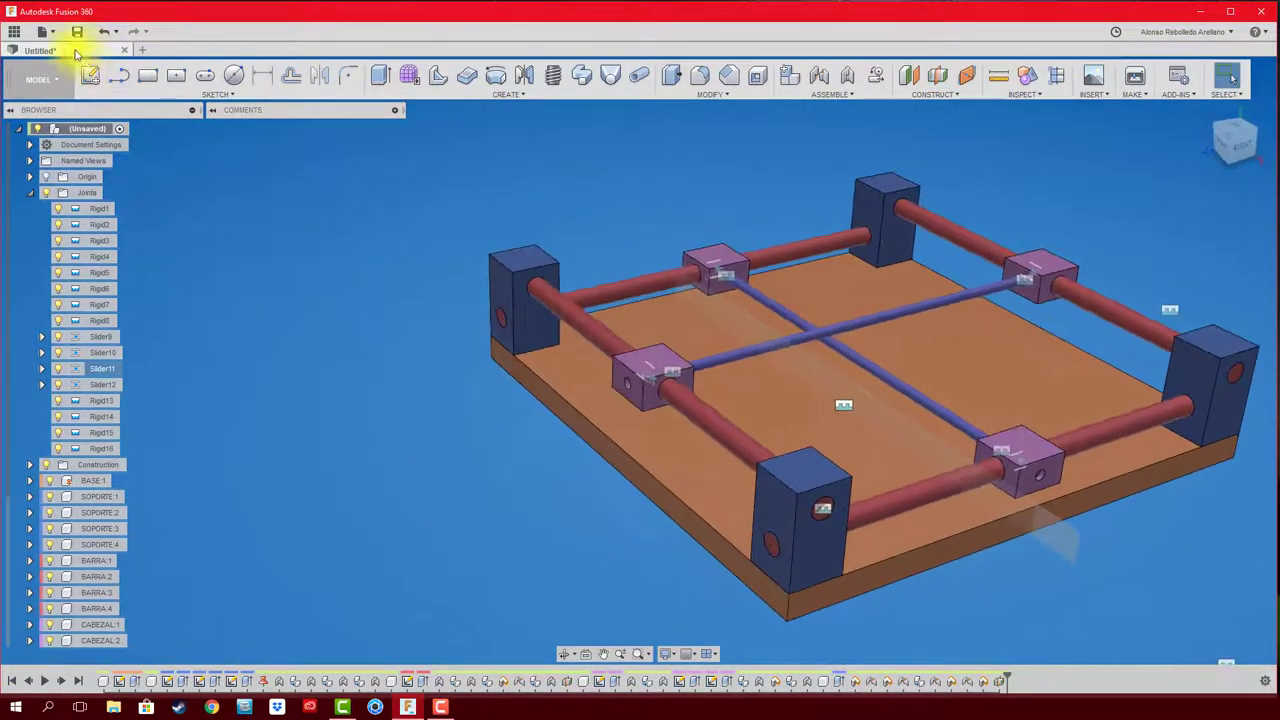
# Step: Add a new empty component, Component6:1, under the root assembly
pyautogui.click(30, 192)
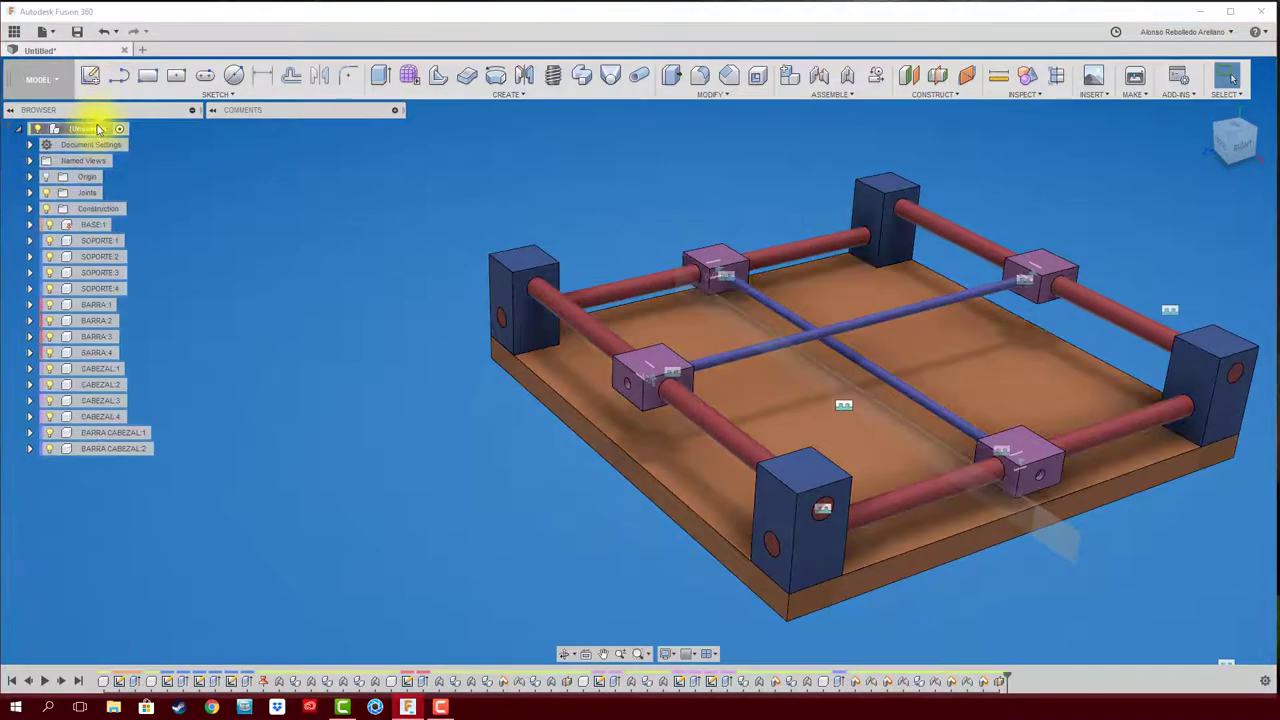
pyautogui.rightClick(91, 130)
pyautogui.click(155, 137)
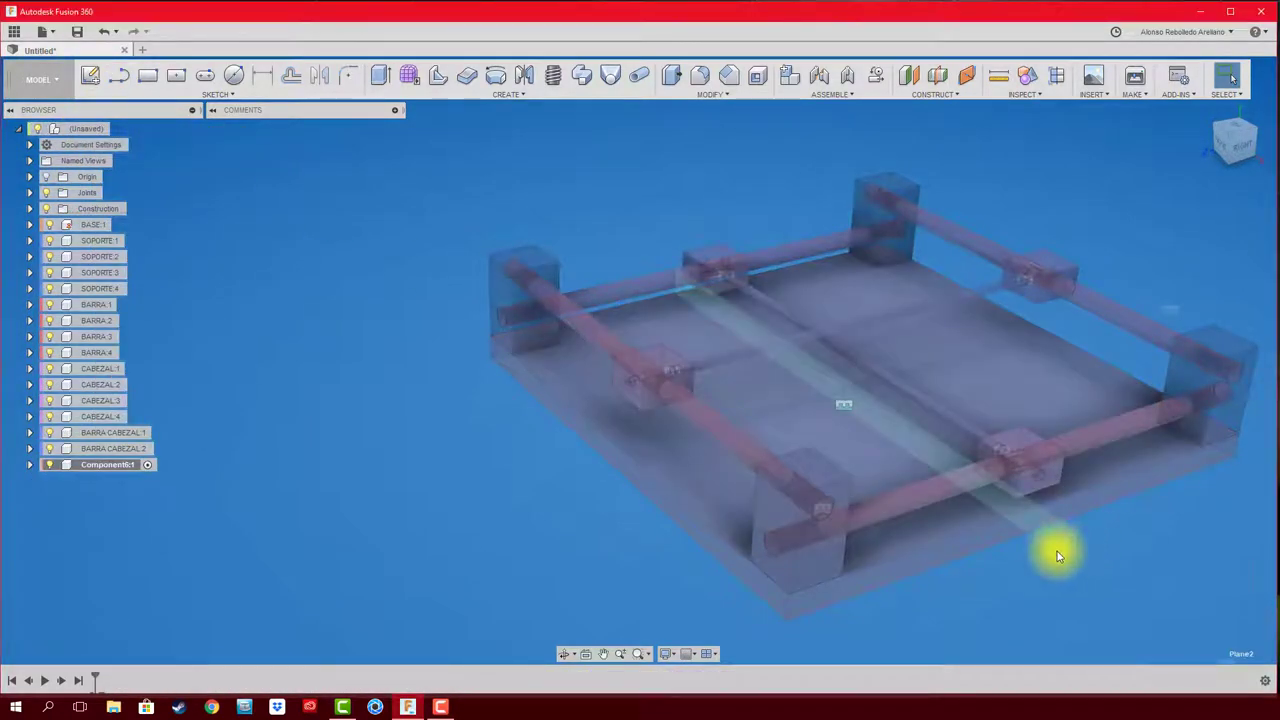
# Step: Start a sketch on the midplane and display it as a section cut
pyautogui.click(90, 75)
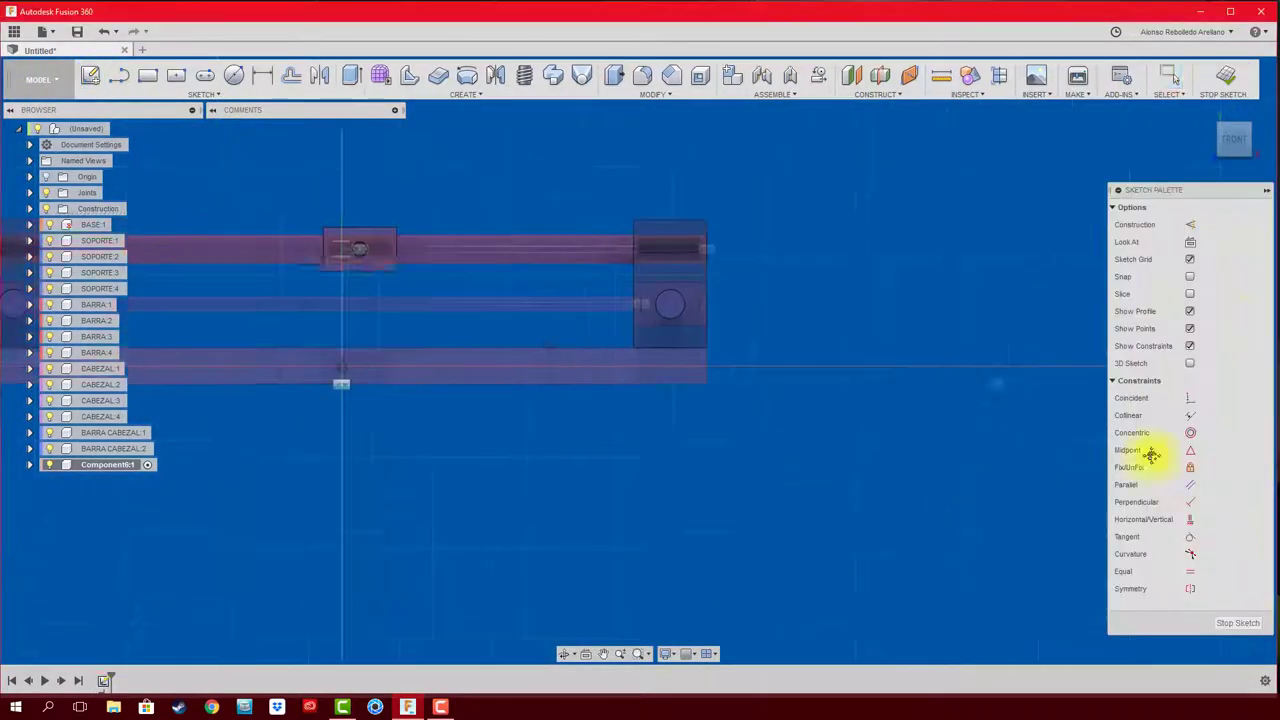
pyautogui.click(1189, 294)
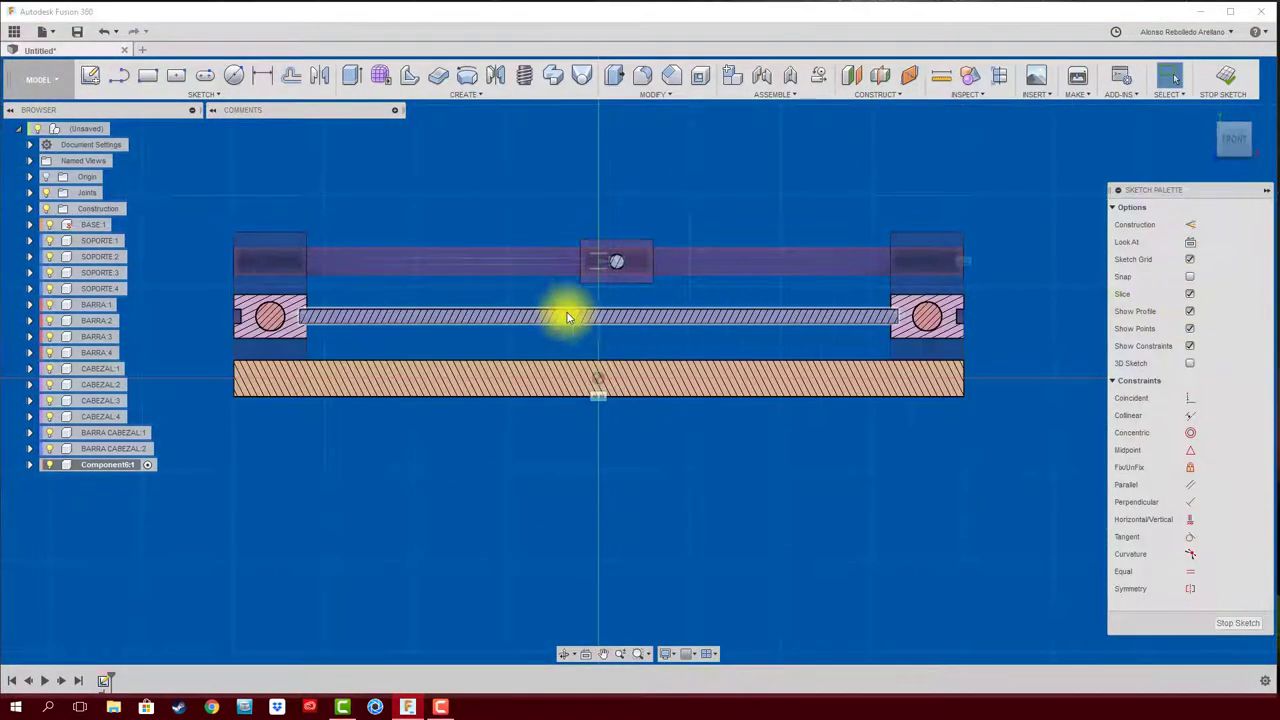
pyautogui.scroll(3, 528, 310)
pyautogui.scroll(-3, 717, 330)
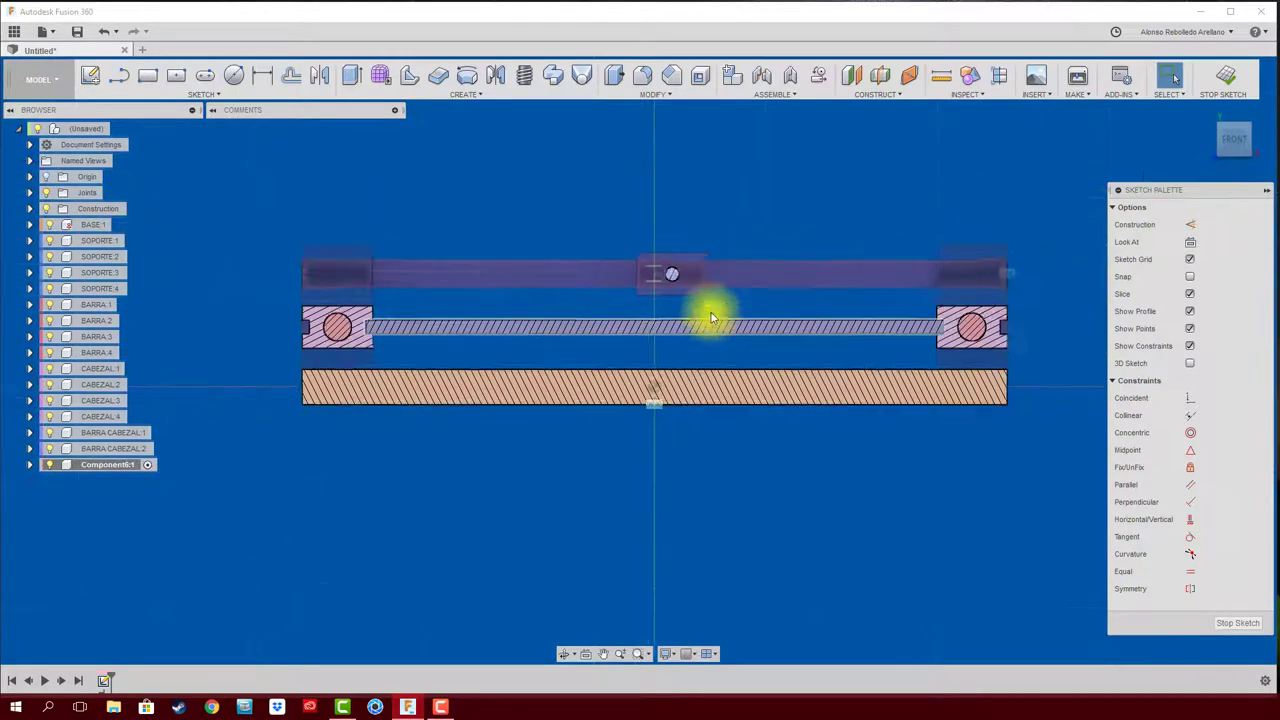
pyautogui.scroll(5, 705, 295)
pyautogui.scroll(2, 696, 277)
pyautogui.scroll(2, 651, 262)
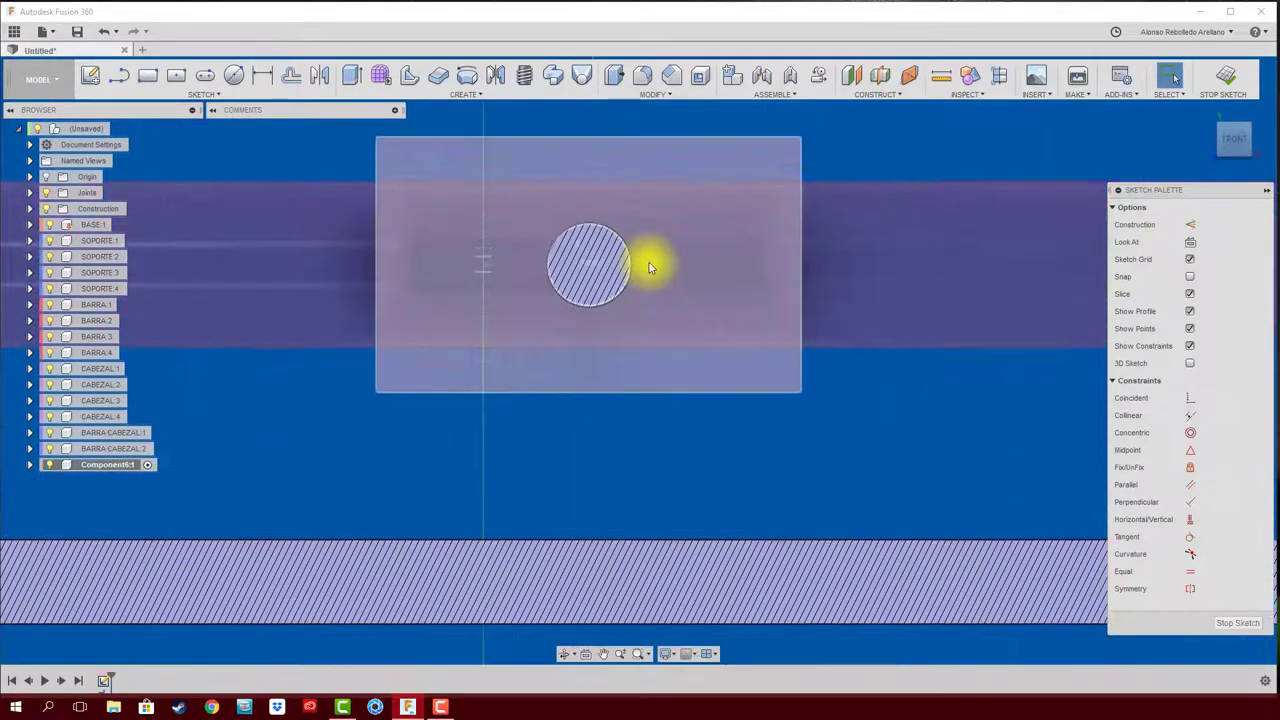
pyautogui.scroll(-1, 651, 262)
pyautogui.scroll(-1, 651, 262)
# Step: Draw a center-diameter circle on the small circle and constrain them concentric
pyautogui.click(228, 78)
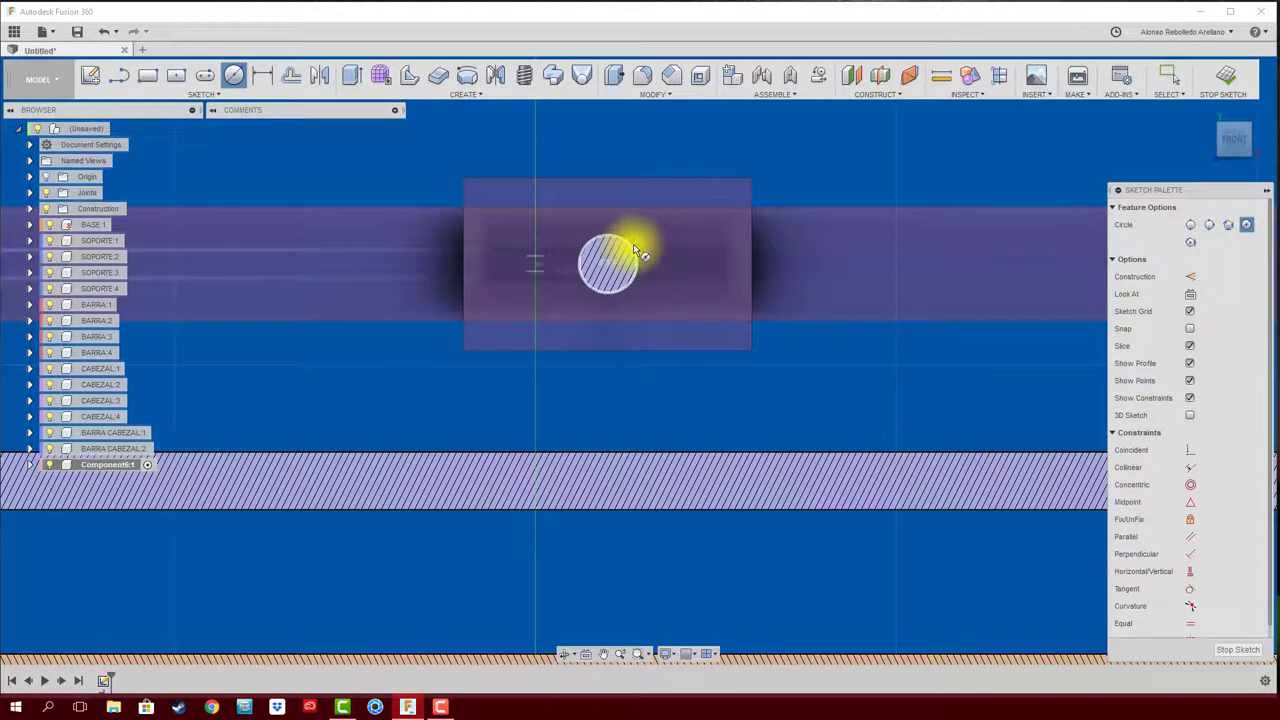
pyautogui.click(175, 78)
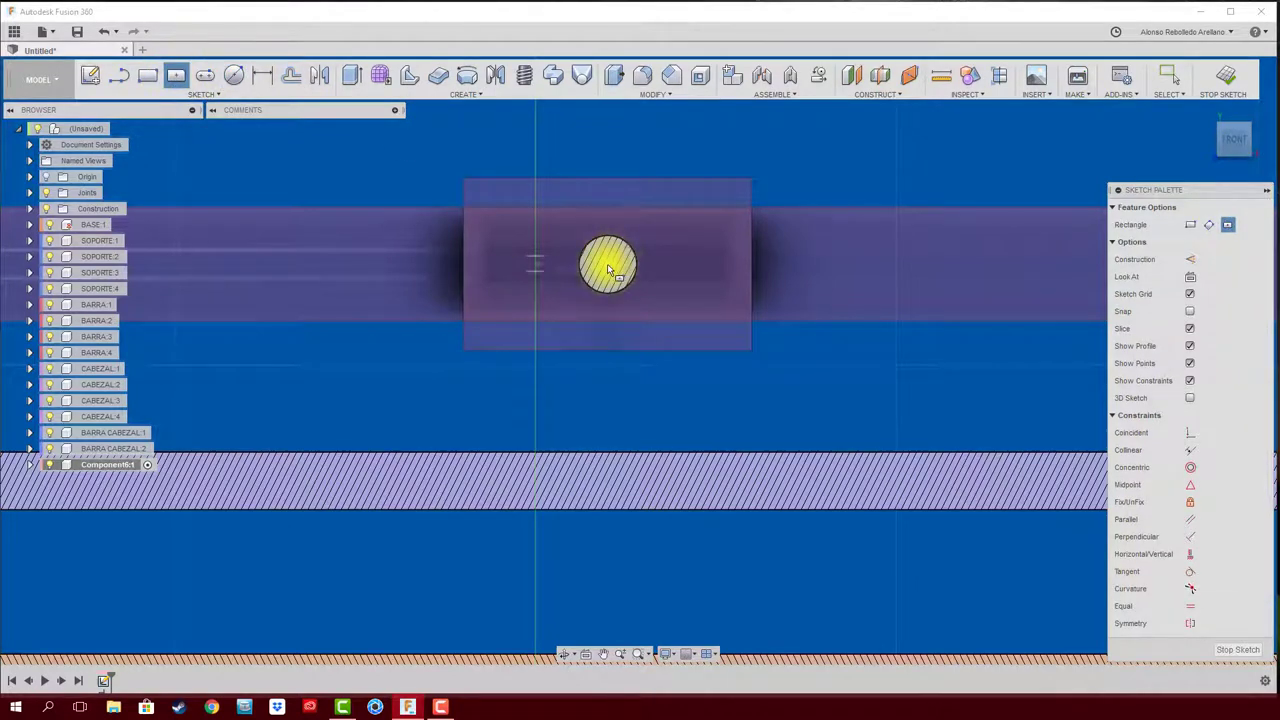
pyautogui.click(233, 76)
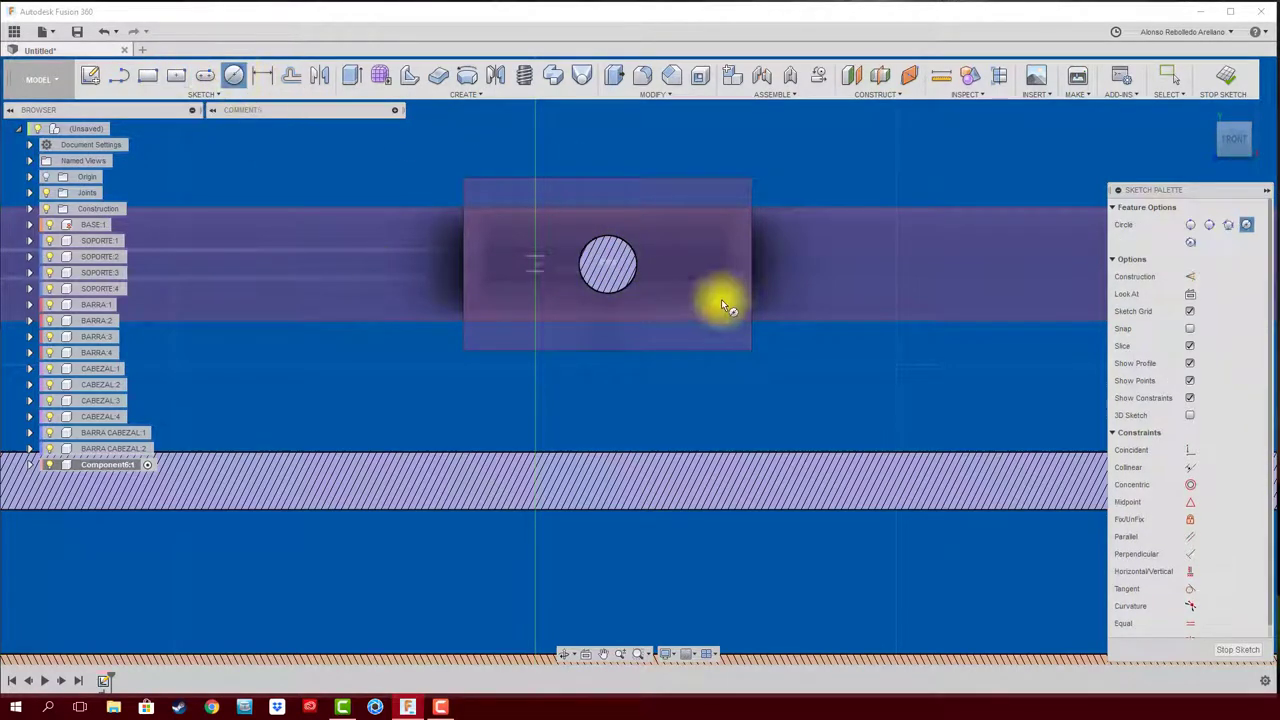
pyautogui.click(607, 264)
pyautogui.click(660, 300)
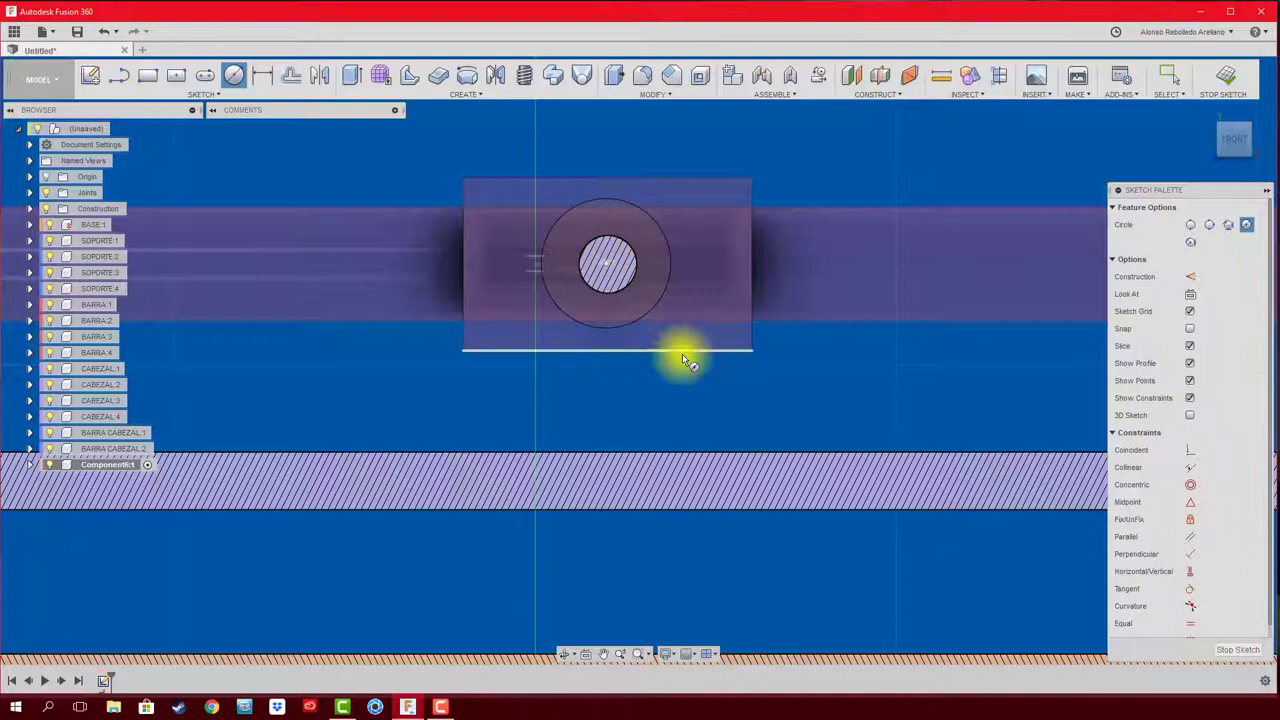
pyautogui.click(1190, 486)
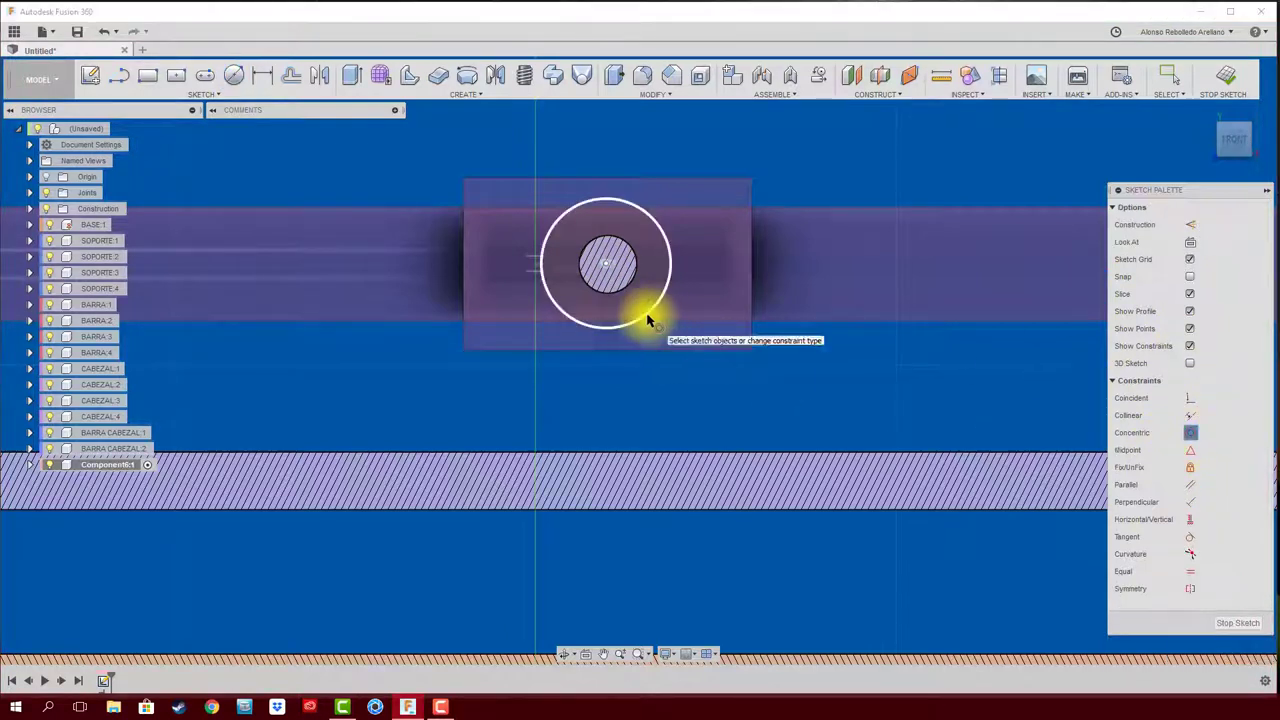
pyautogui.click(651, 313)
pyautogui.click(615, 296)
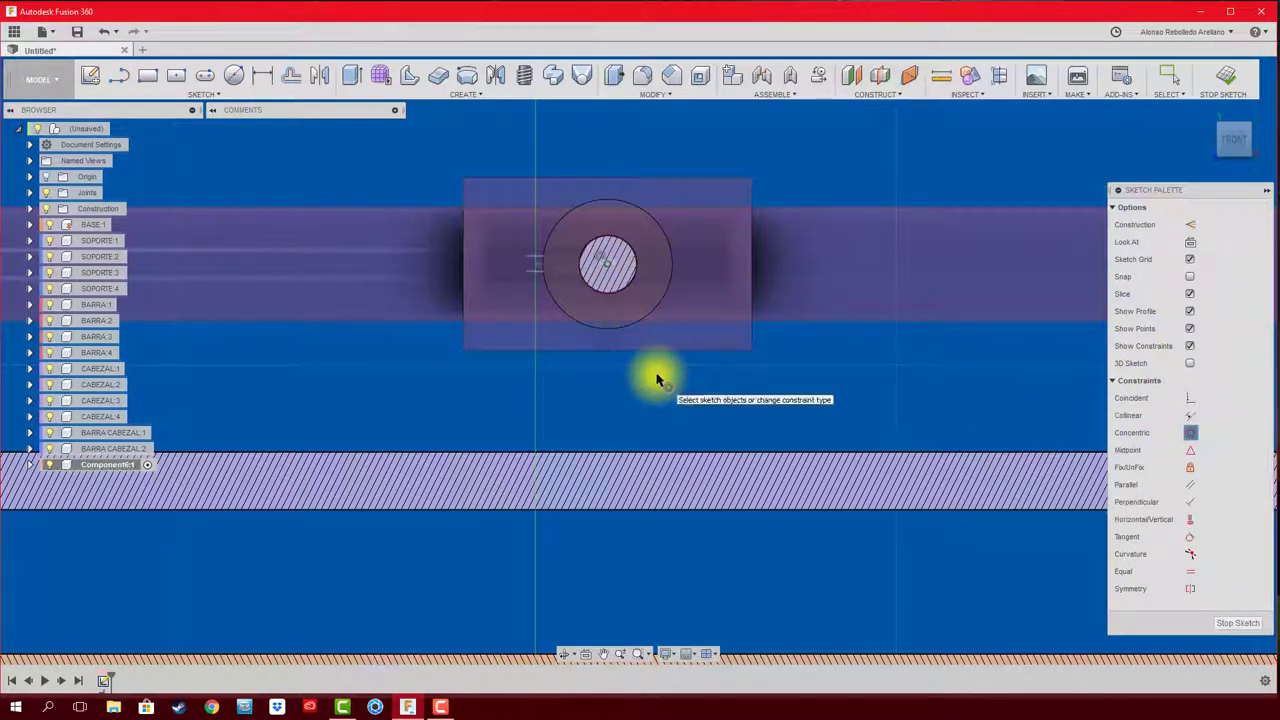
# Step: Dimension the outer circle at 28 mm and the inner circle at 4 mm diameter
pyautogui.press('d')
pyautogui.click(651, 314)
pyautogui.click(691, 373)
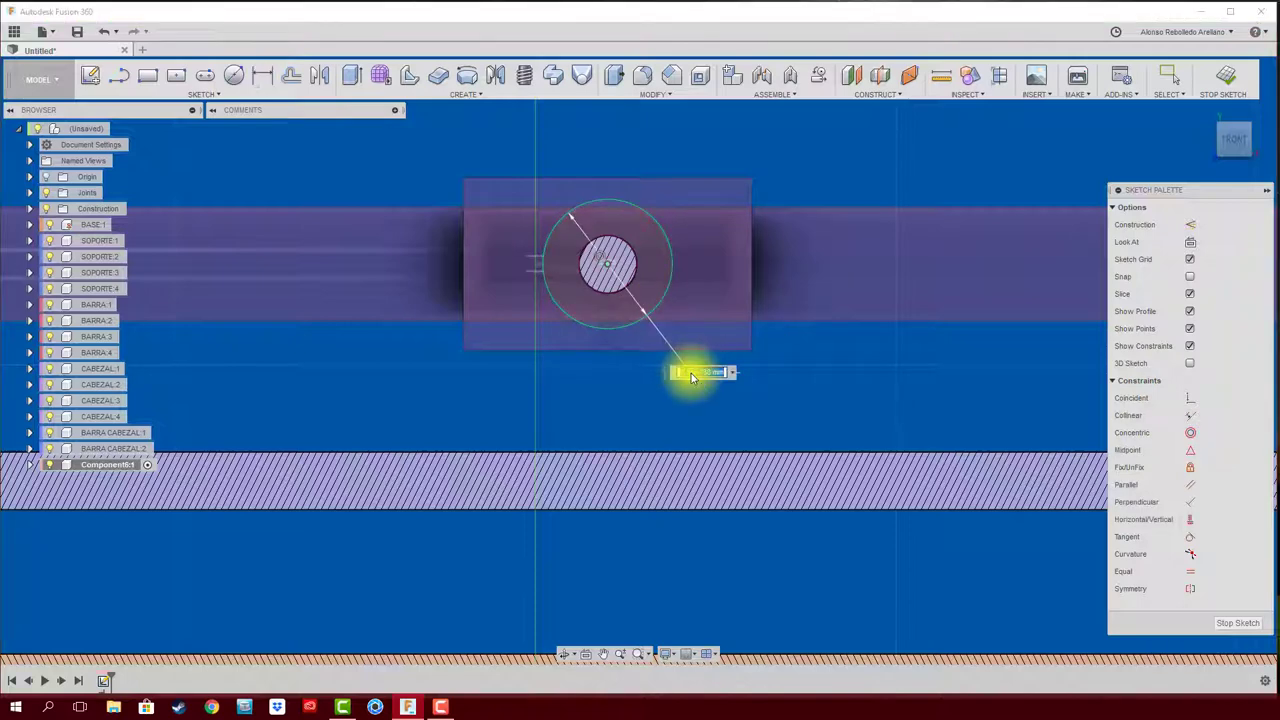
pyautogui.write('28')
pyautogui.press('Return')
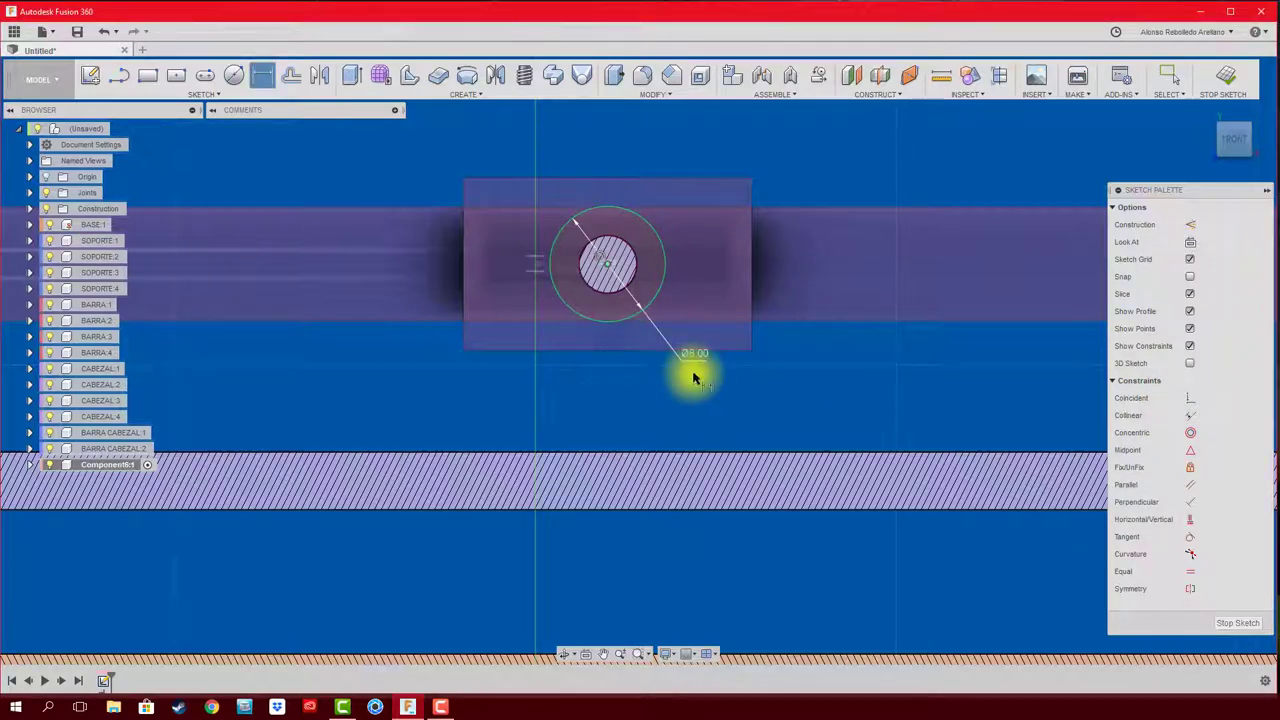
pyautogui.scroll(-3, 657, 370)
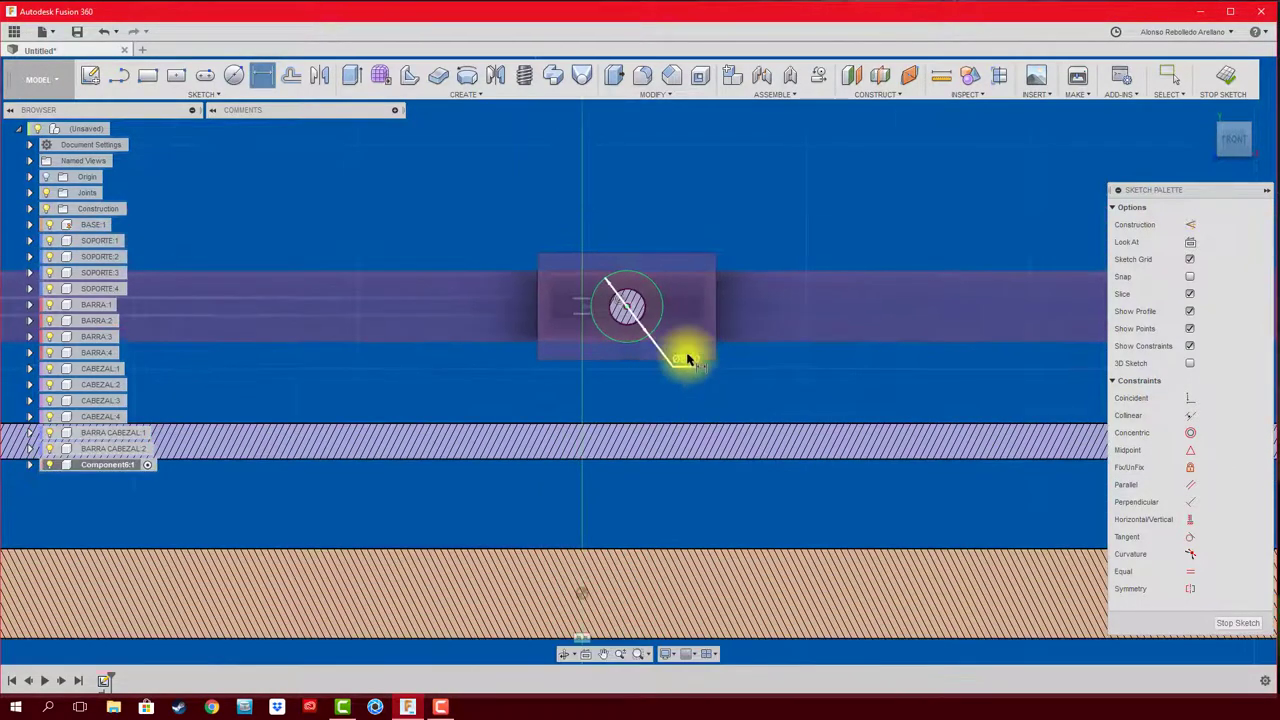
pyautogui.moveTo(681, 365); pyautogui.dragTo(693, 366)
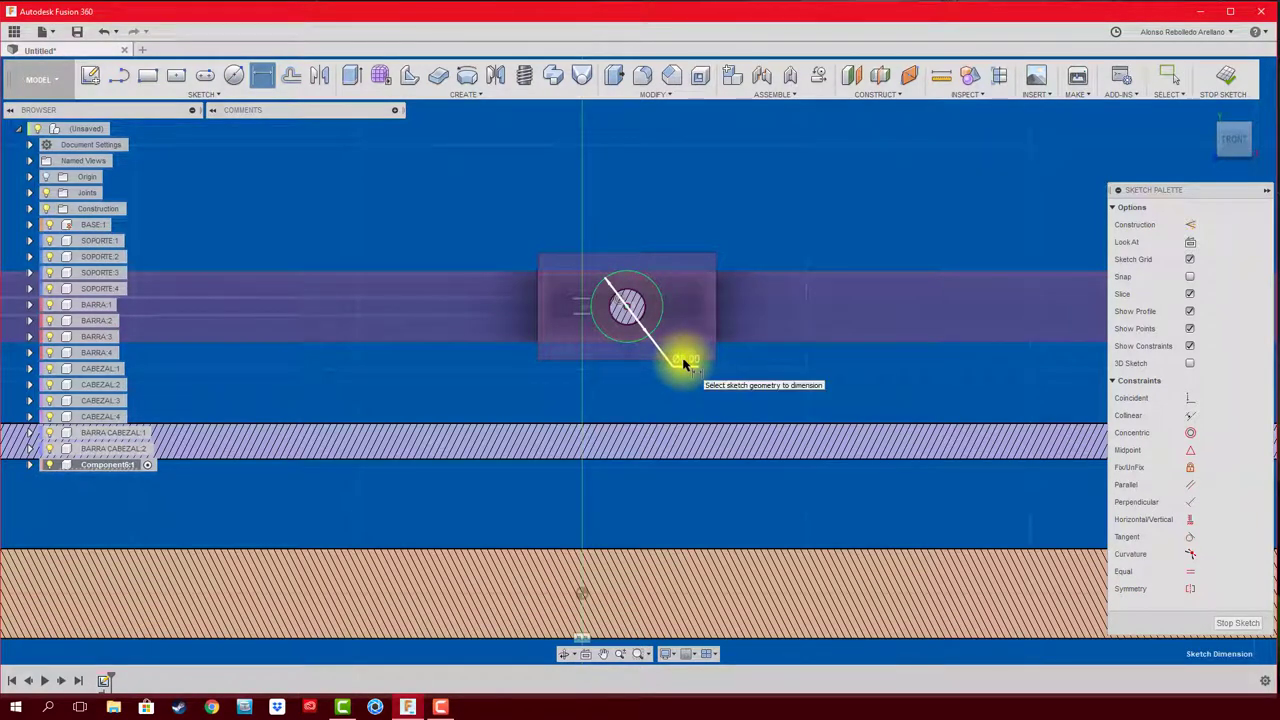
pyautogui.click(699, 367)
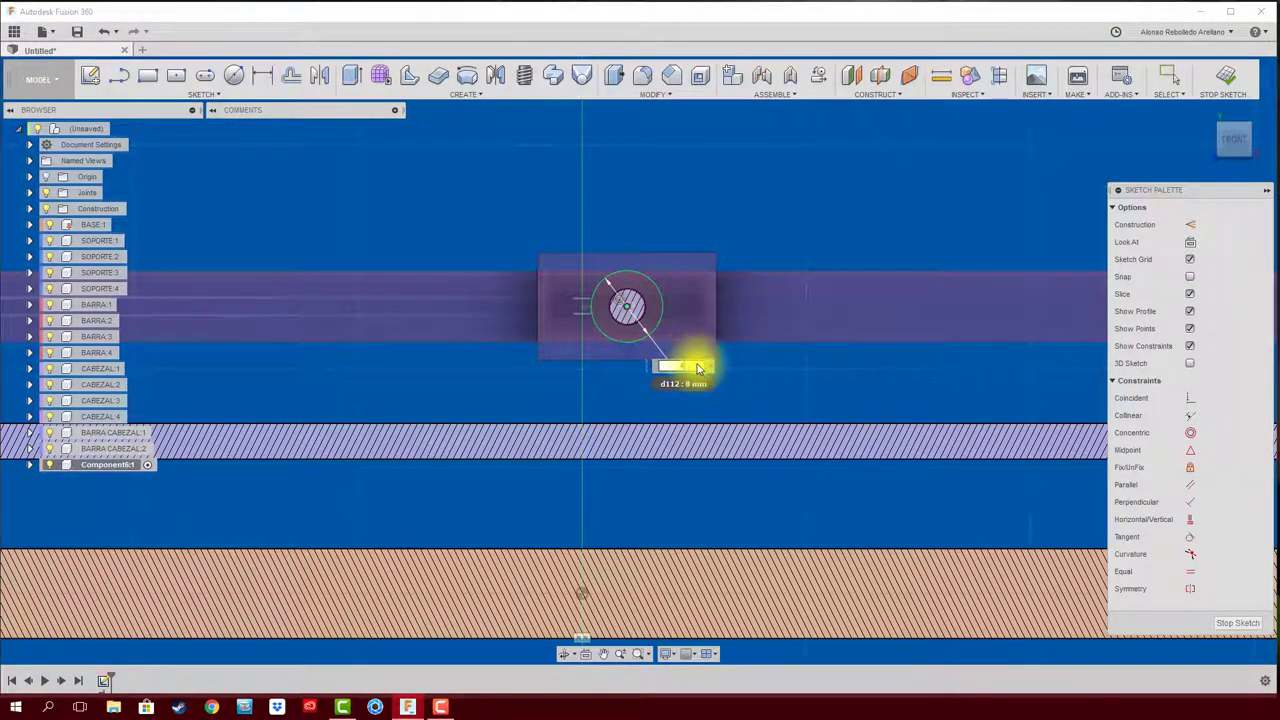
pyautogui.write('4')
pyautogui.press('Return')
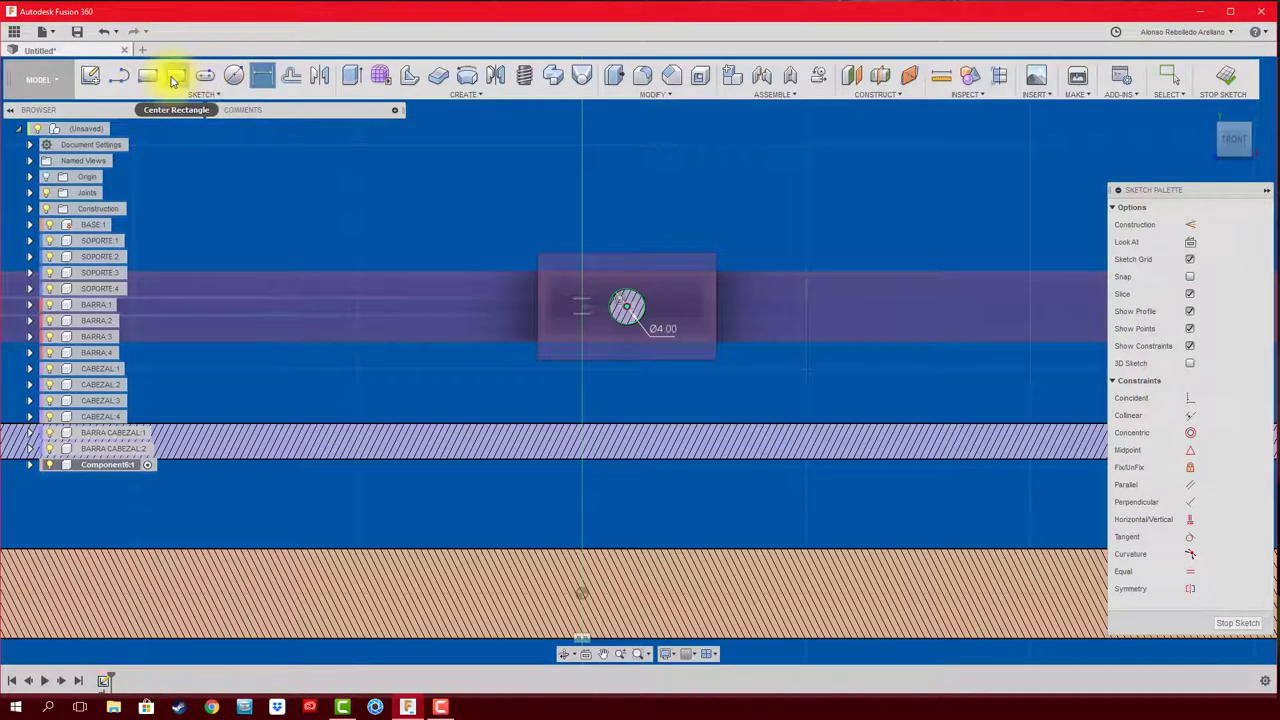
# Step: Draw a center rectangle anchored on the circle centre
pyautogui.click(176, 79)
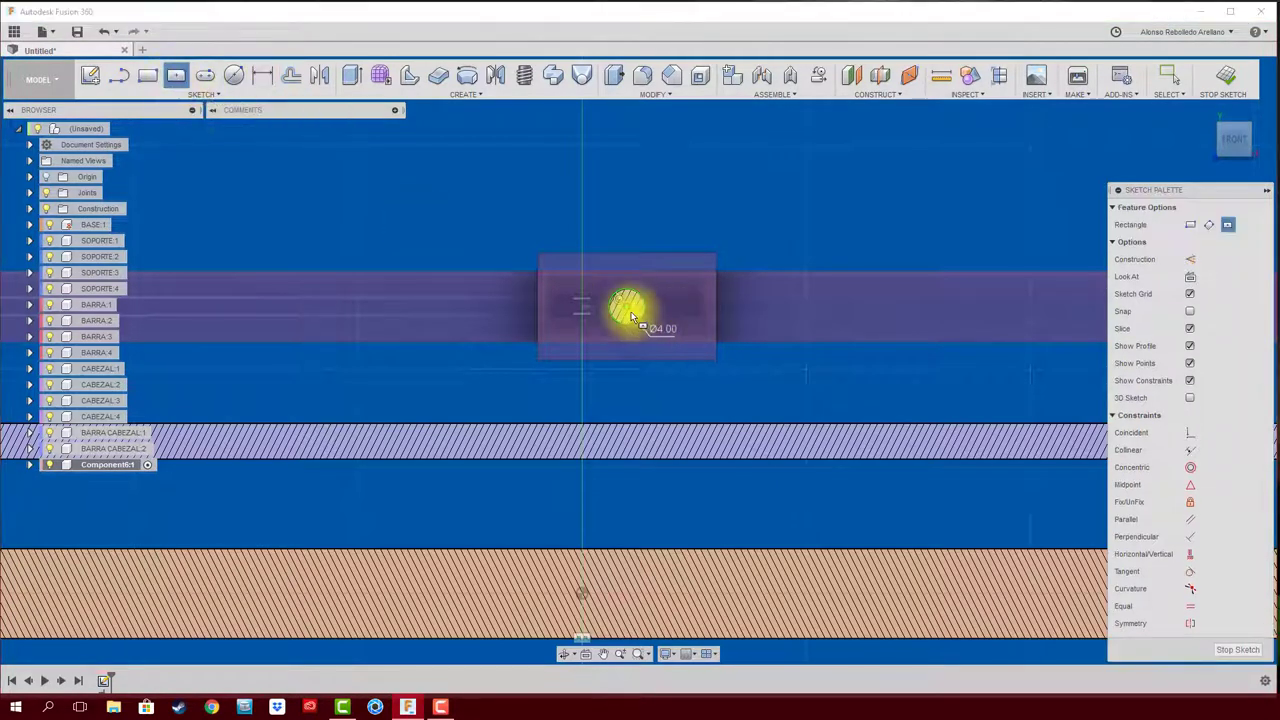
pyautogui.click(628, 306)
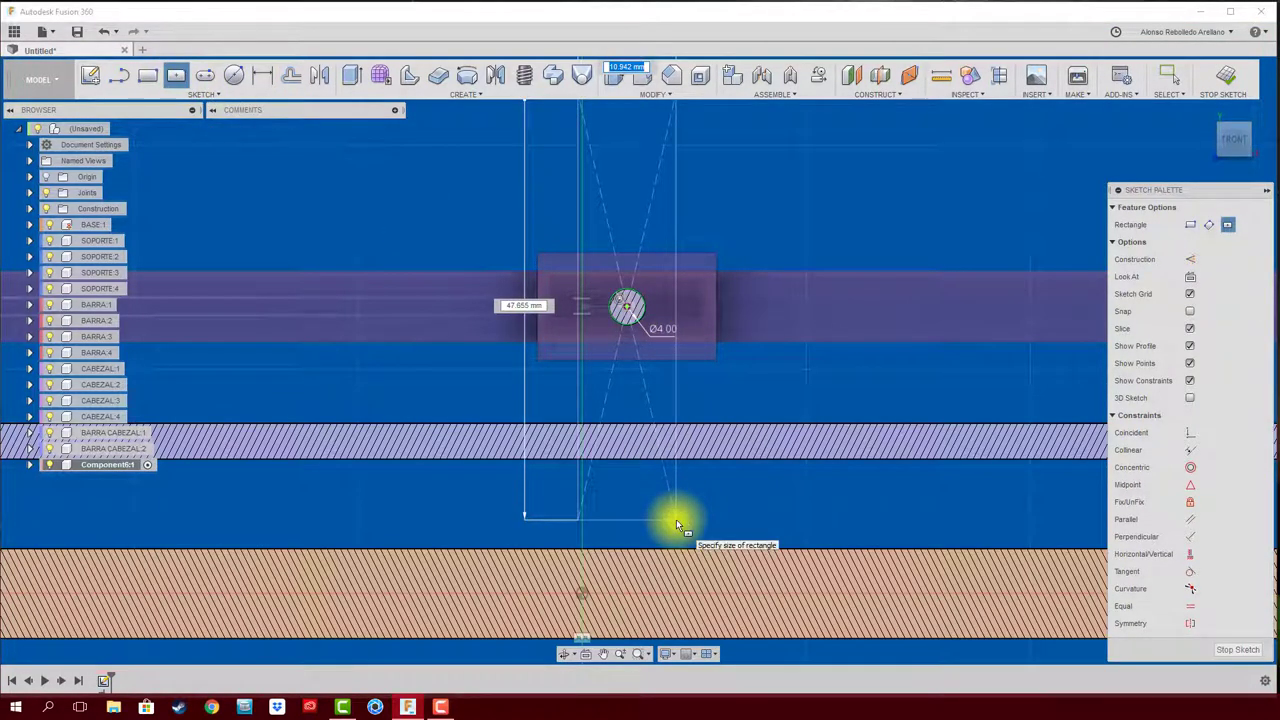
pyautogui.click(676, 519)
pyautogui.scroll(-3, 785, 463)
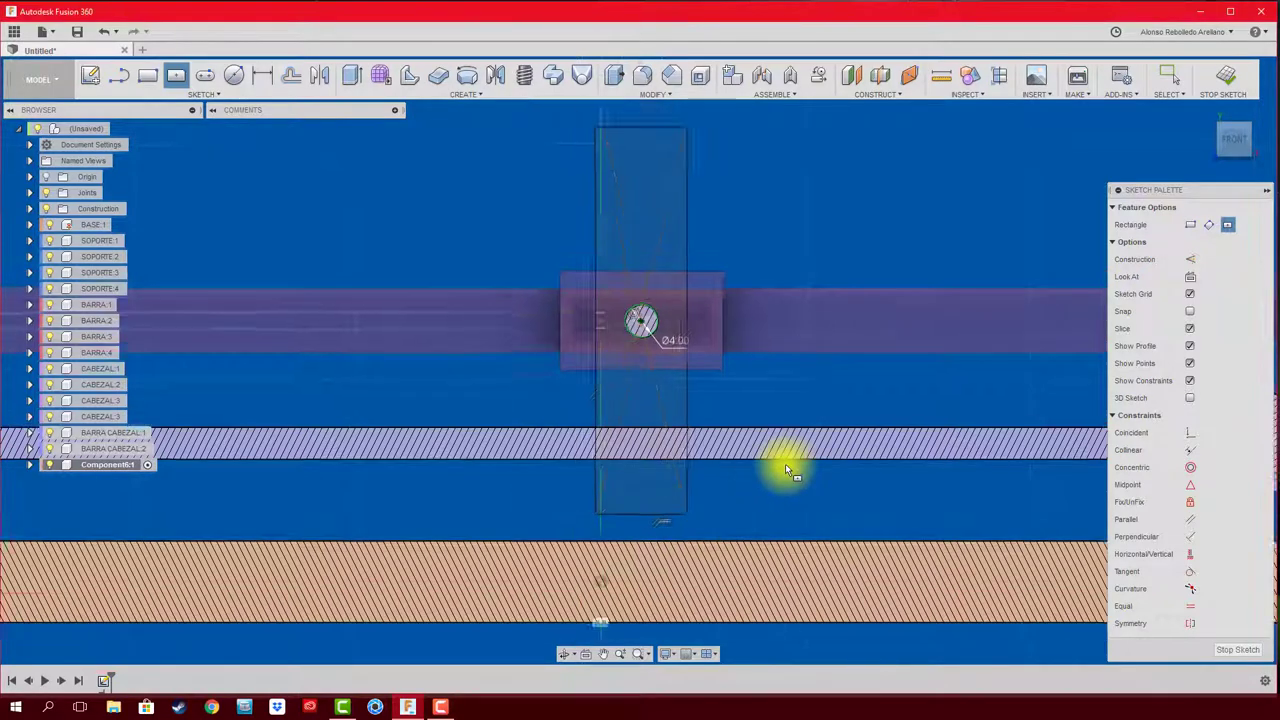
pyautogui.scroll(2, 783, 443)
# Step: Dimension the rectangle to 45 mm tall and 10 mm wide
pyautogui.press('d')
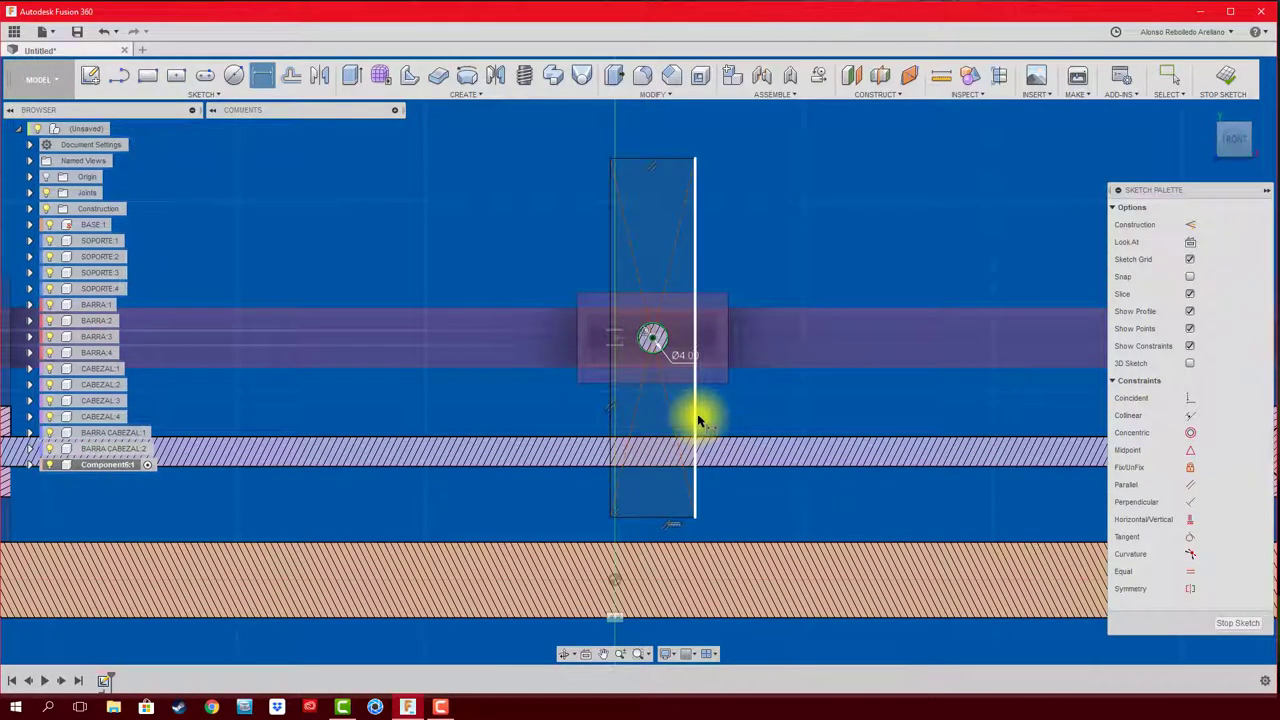
pyautogui.press('Escape')
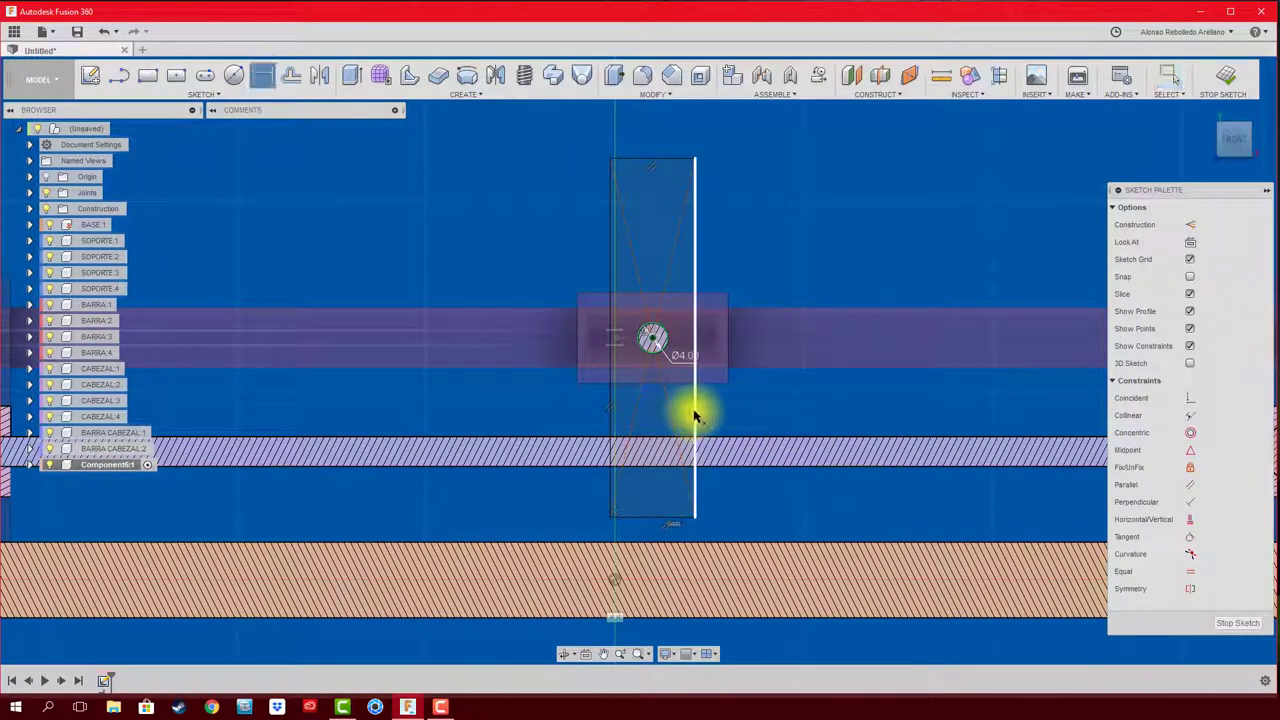
pyautogui.click(694, 410)
pyautogui.click(820, 275)
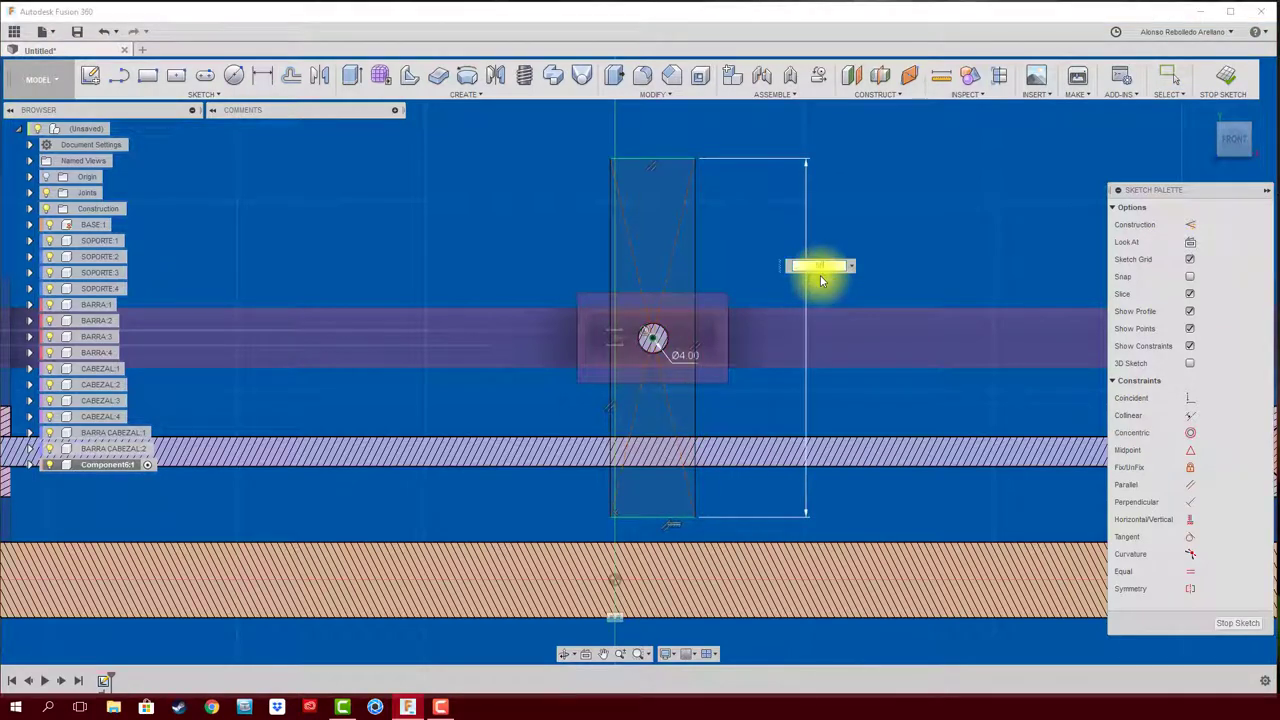
pyautogui.write('50')
pyautogui.press('Return')
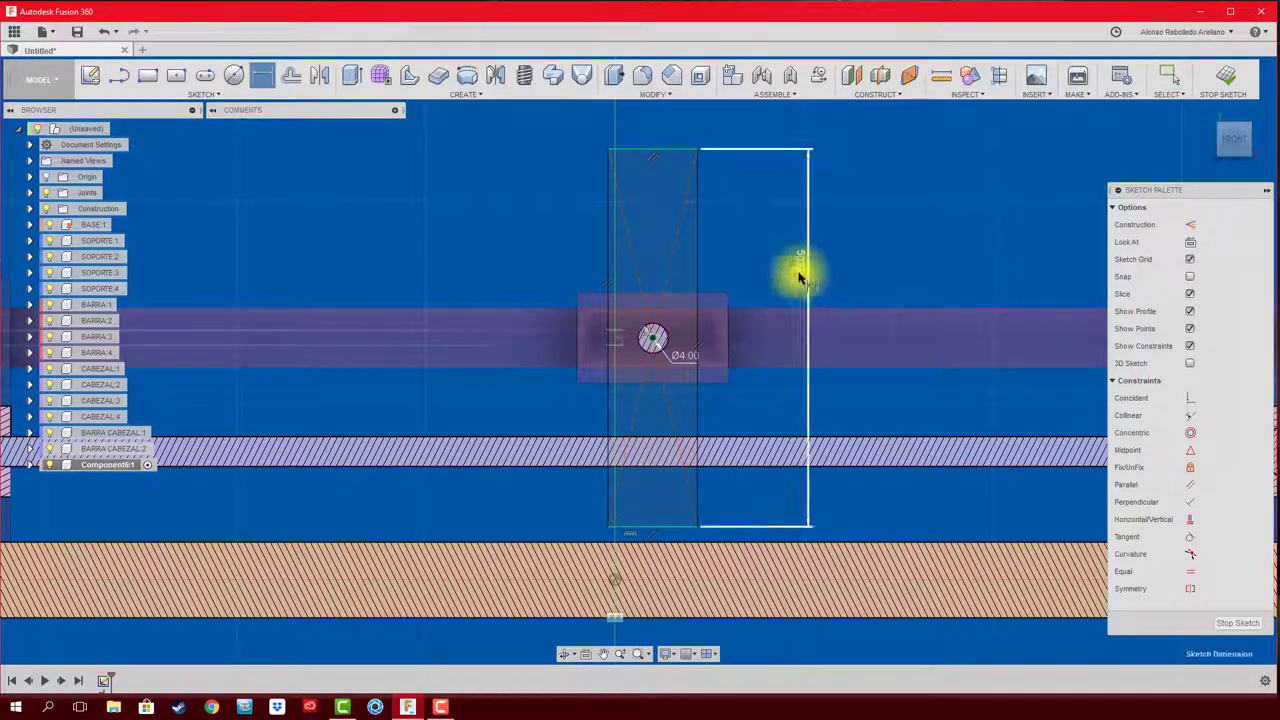
pyautogui.doubleClick(800, 277)
pyautogui.write('45')
pyautogui.press('Return')
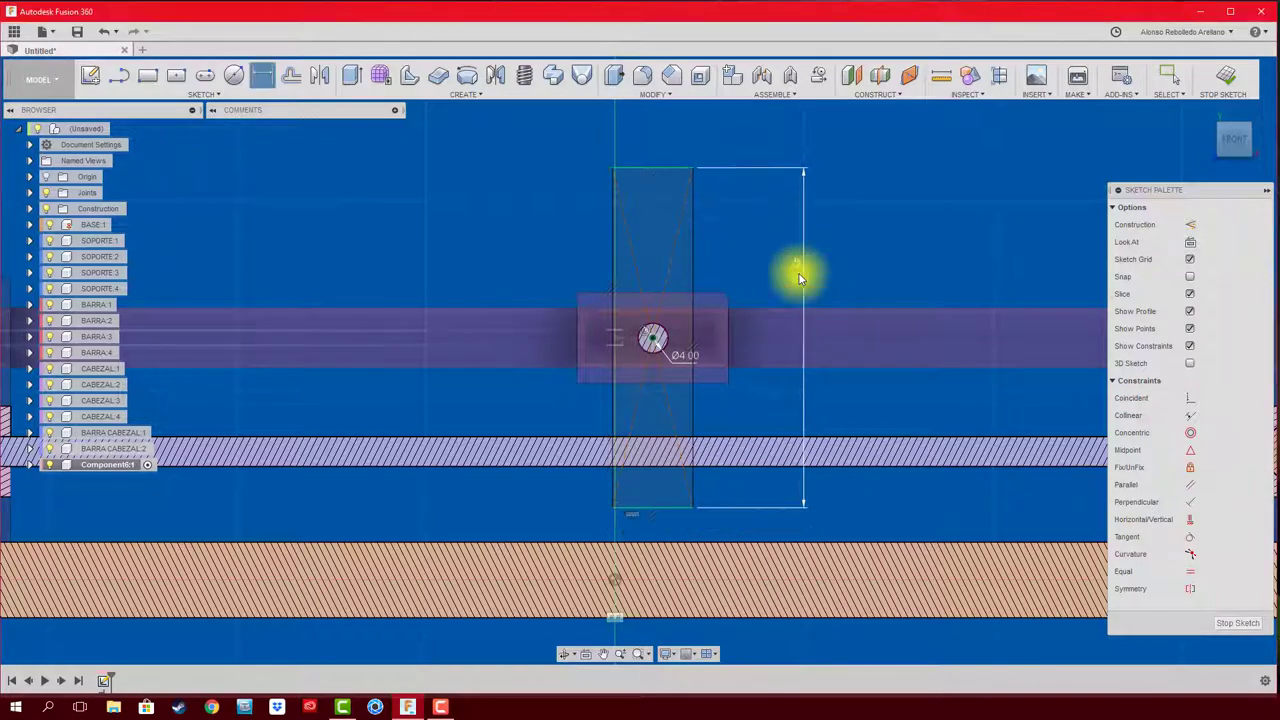
pyautogui.click(655, 172)
pyautogui.click(657, 147)
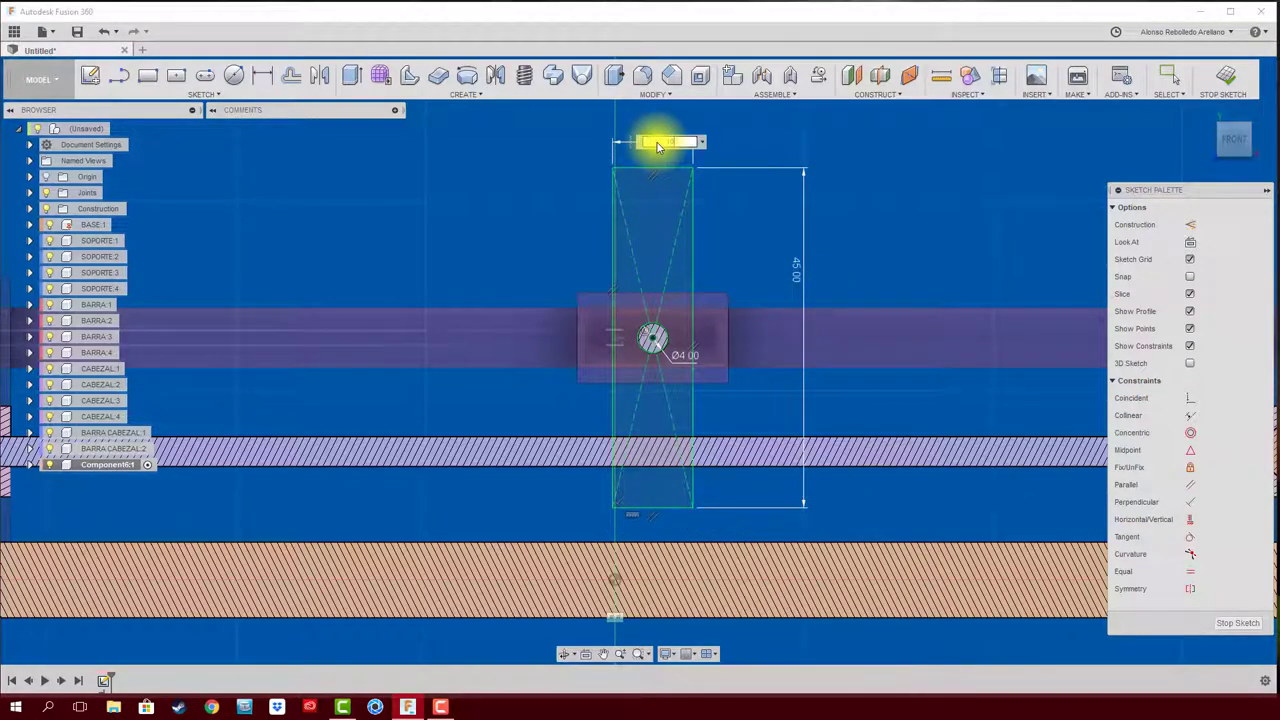
pyautogui.write('10')
pyautogui.press('Return')
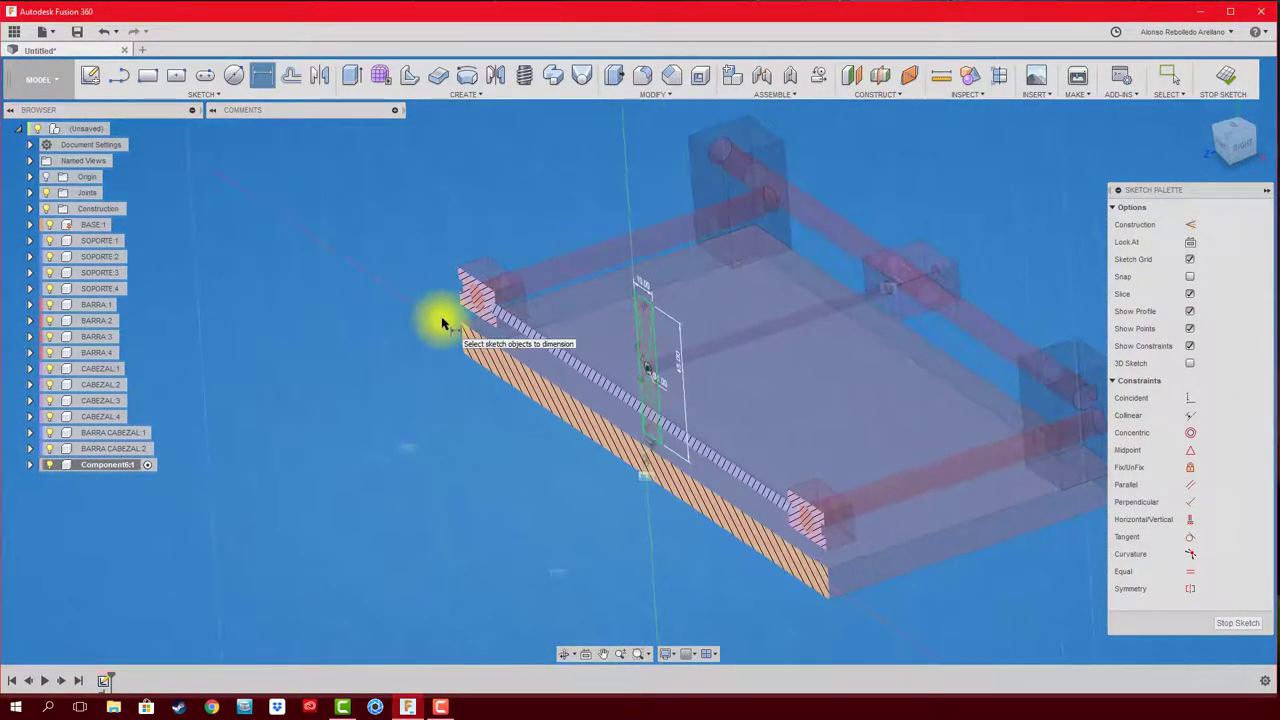
# Step: Extrude the rectangle 10 mm into a new vertical bar body
pyautogui.press('e')
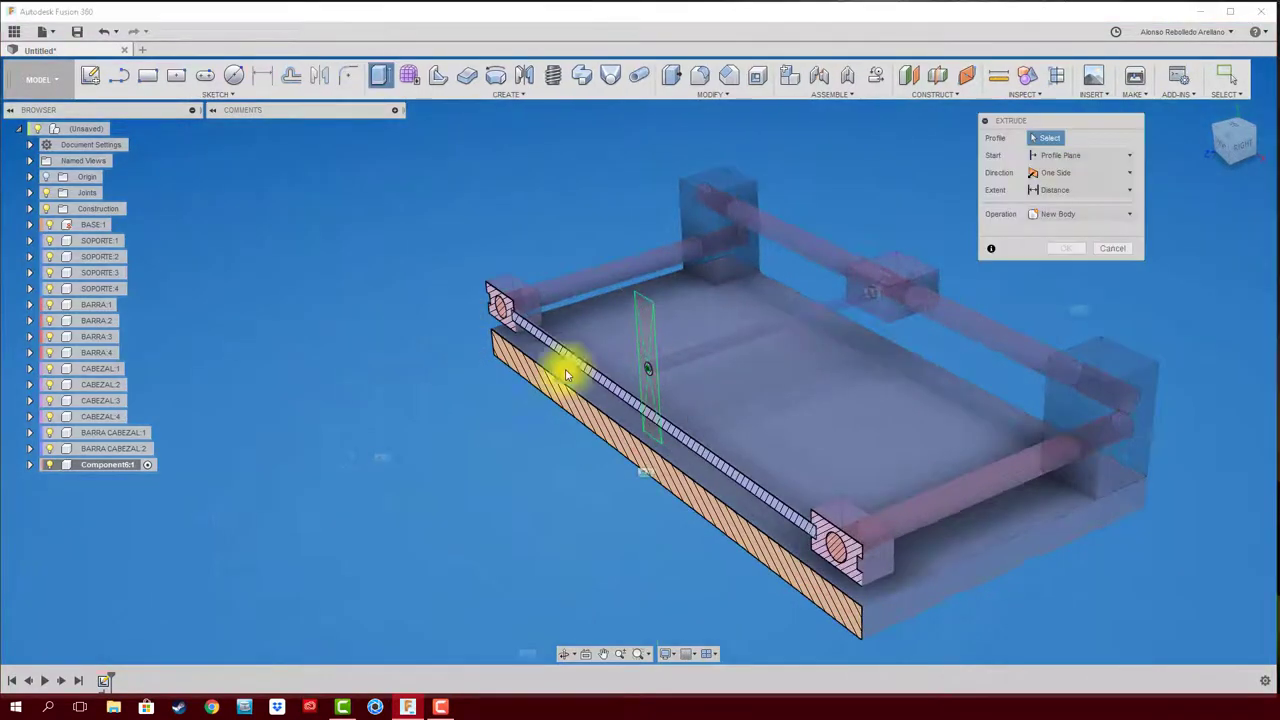
pyautogui.moveTo(638, 372); pyautogui.dragTo(665, 365)
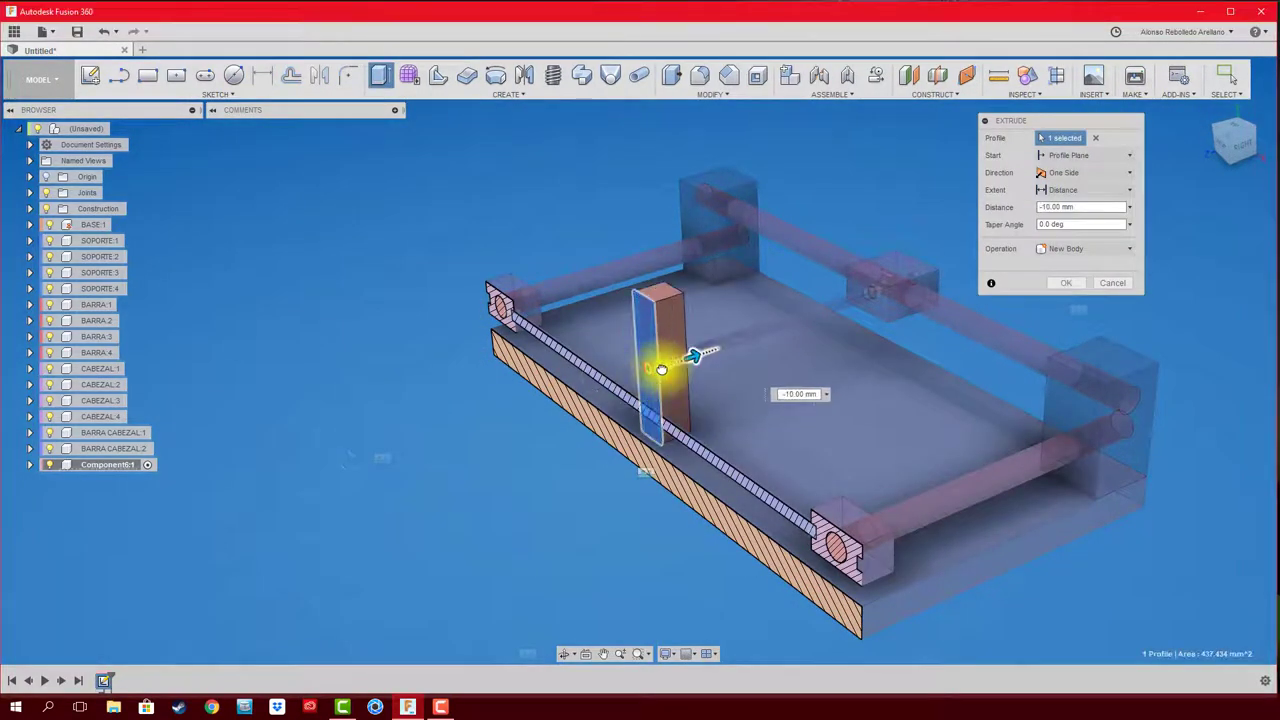
pyautogui.moveTo(1043, 294)
pyautogui.keyDown('shift'); pyautogui.mouseDown(button='middle')
pyautogui.moveTo(772, 313)
pyautogui.moveTo(686, 337)
pyautogui.mouseUp(button='middle'); pyautogui.keyUp('shift')
pyautogui.moveTo(693, 341); pyautogui.dragTo(686, 341)
pyautogui.click(1066, 284)
pyautogui.keyDown('shift'); pyautogui.moveTo(1066, 289); pyautogui.dragTo(713, 428, button='middle'); pyautogui.keyUp('shift')
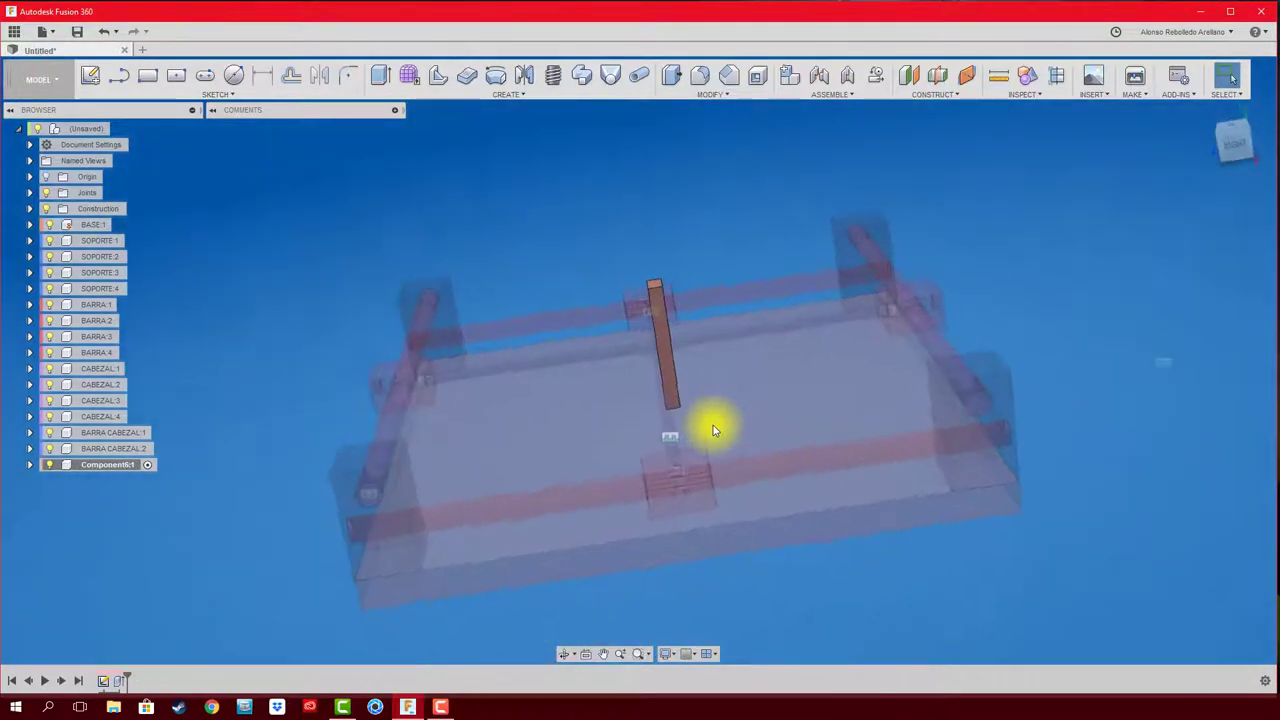
pyautogui.moveTo(713, 417)
pyautogui.keyDown('shift'); pyautogui.mouseDown(button='middle')
pyautogui.moveTo(735, 400)
pyautogui.moveTo(737, 346)
pyautogui.mouseUp(button='middle'); pyautogui.keyUp('shift')
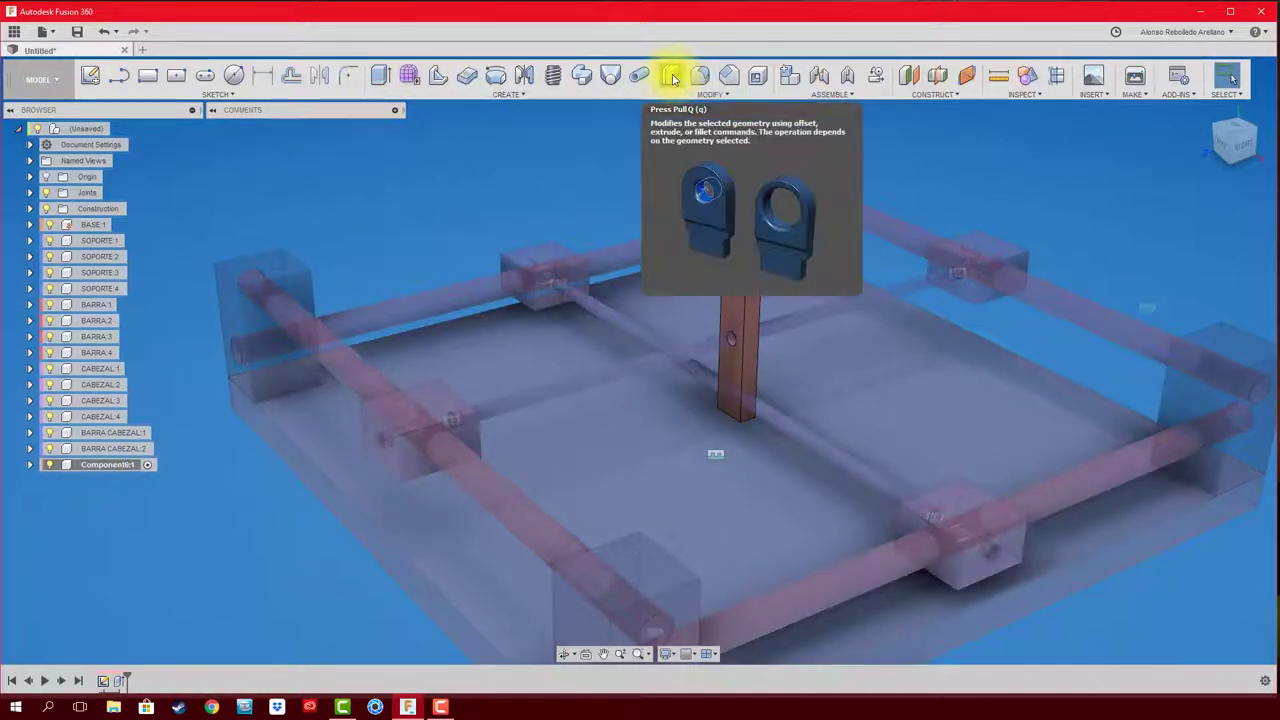
# Step: Press Pull the bar's front face outward by 5 mm
pyautogui.click(675, 78)
pyautogui.click(720, 320)
pyautogui.moveTo(718, 322); pyautogui.dragTo(697, 318)
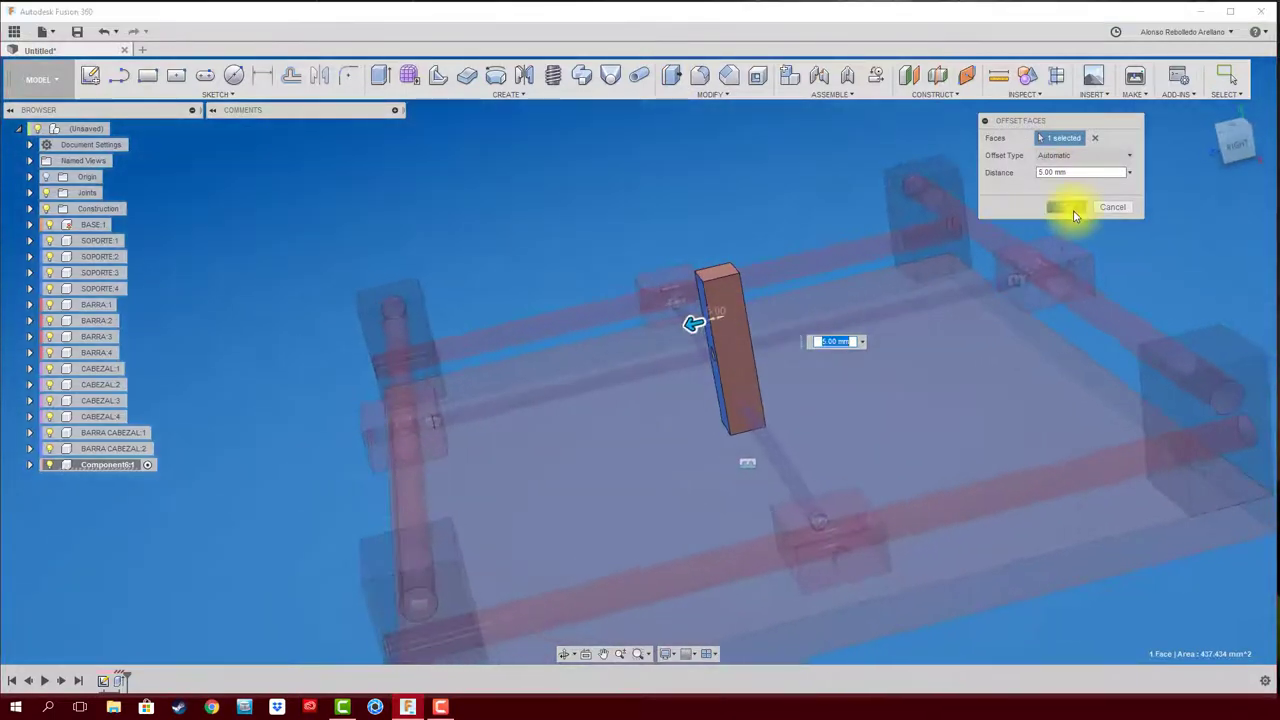
pyautogui.click(1066, 206)
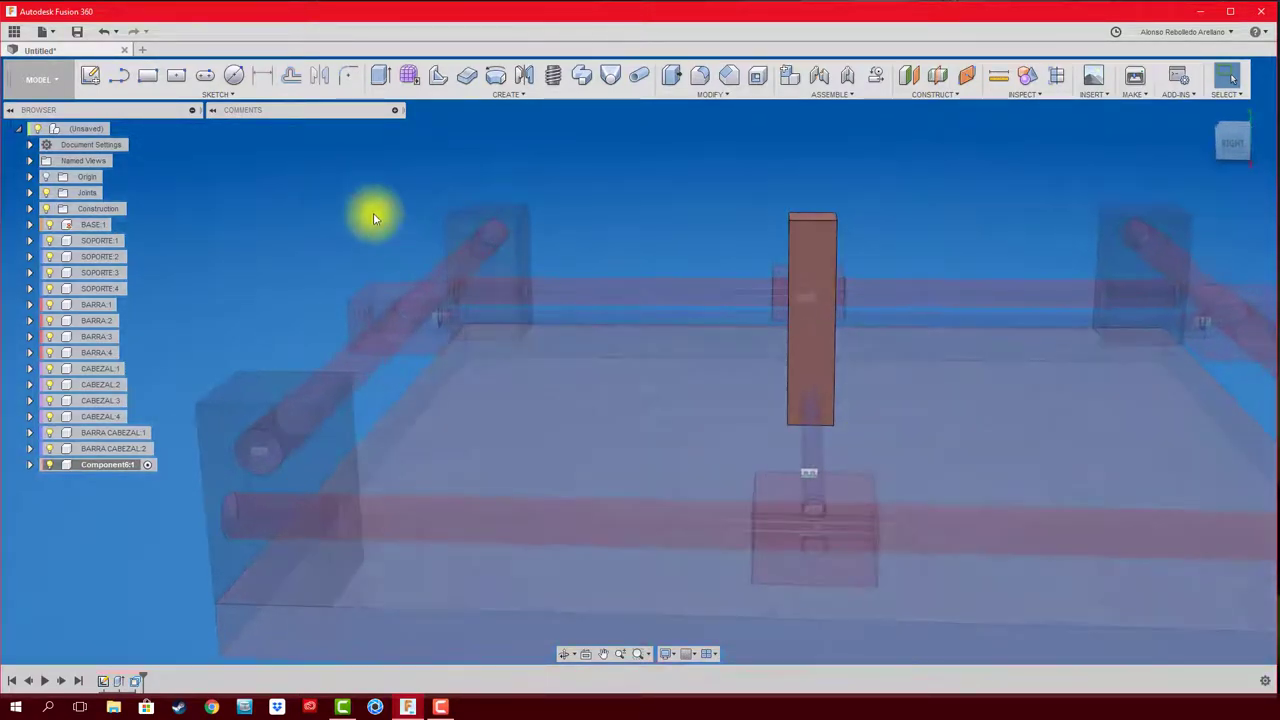
# Step: Sketch a center-diameter circle on the bar's face with the view sliced
pyautogui.click(228, 80)
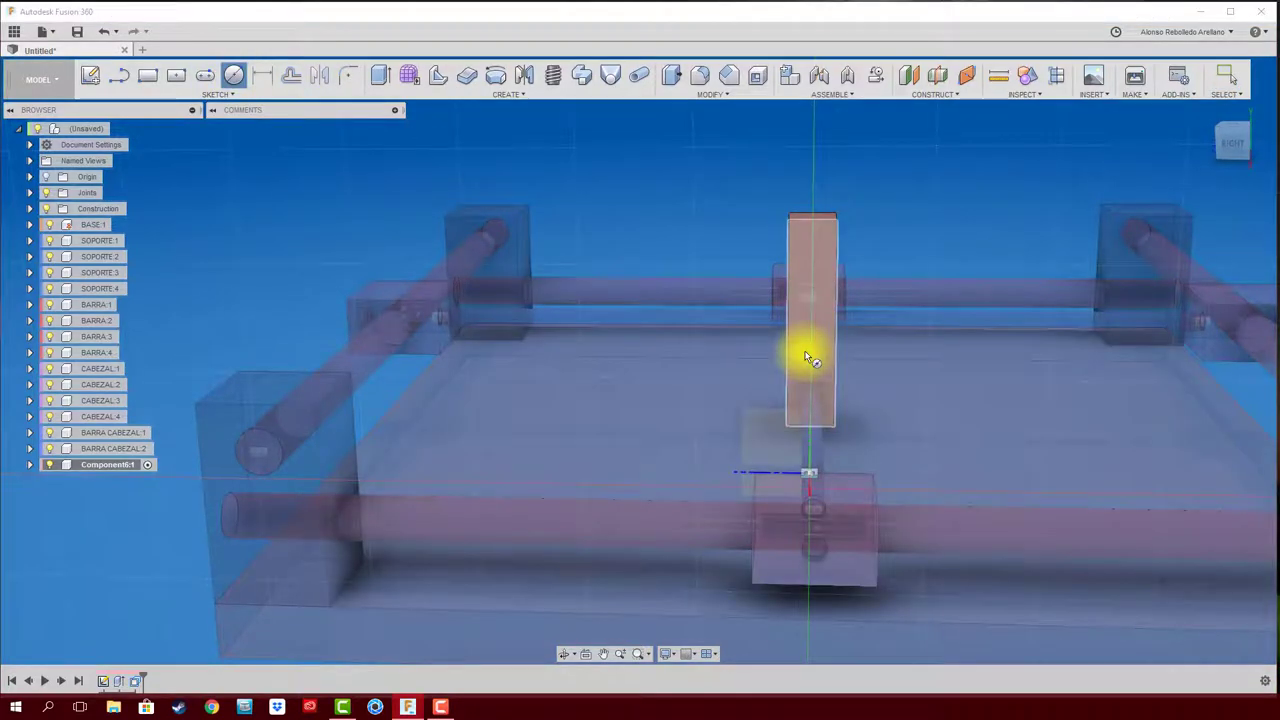
pyautogui.click(806, 352)
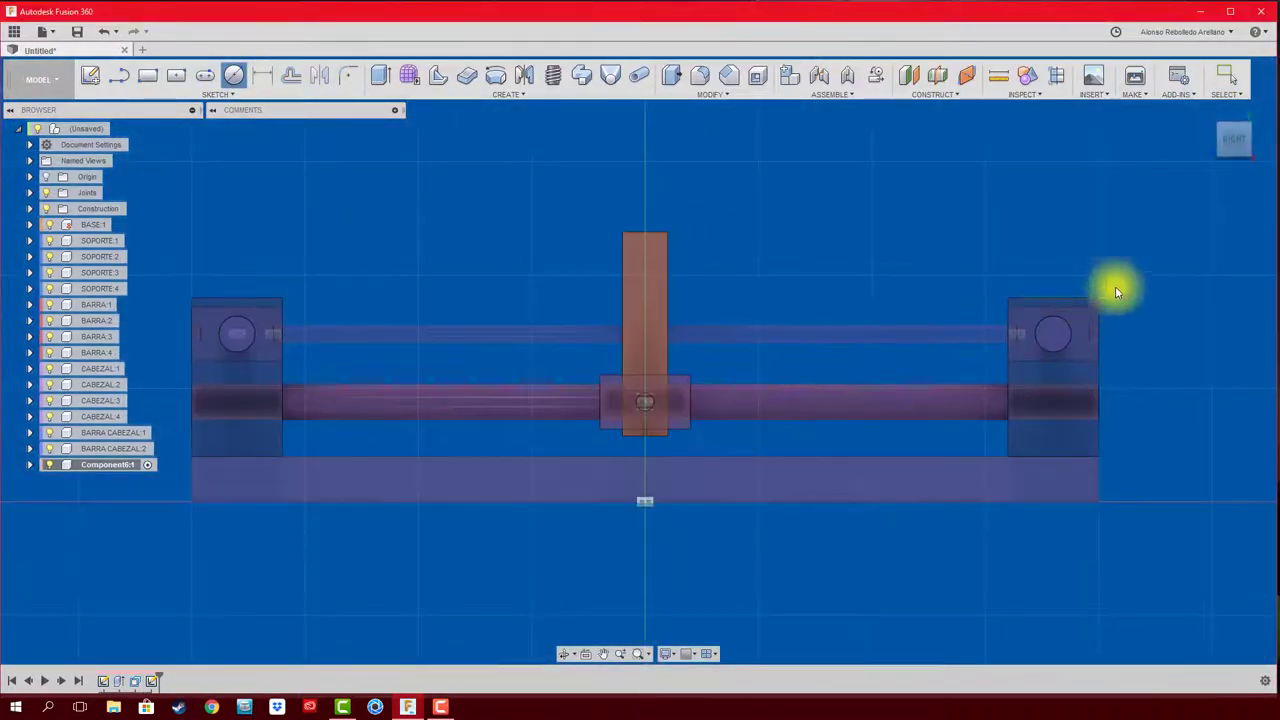
pyautogui.click(1191, 349)
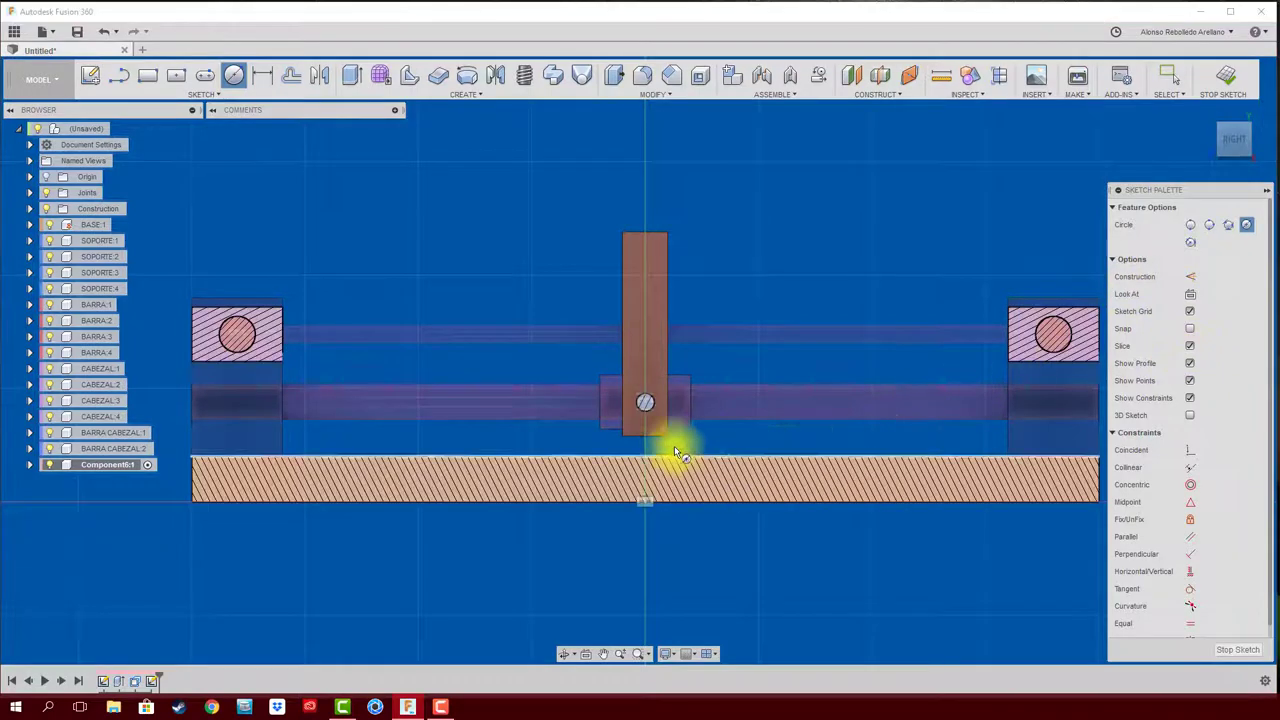
pyautogui.scroll(3, 660, 420)
pyautogui.scroll(3, 658, 371)
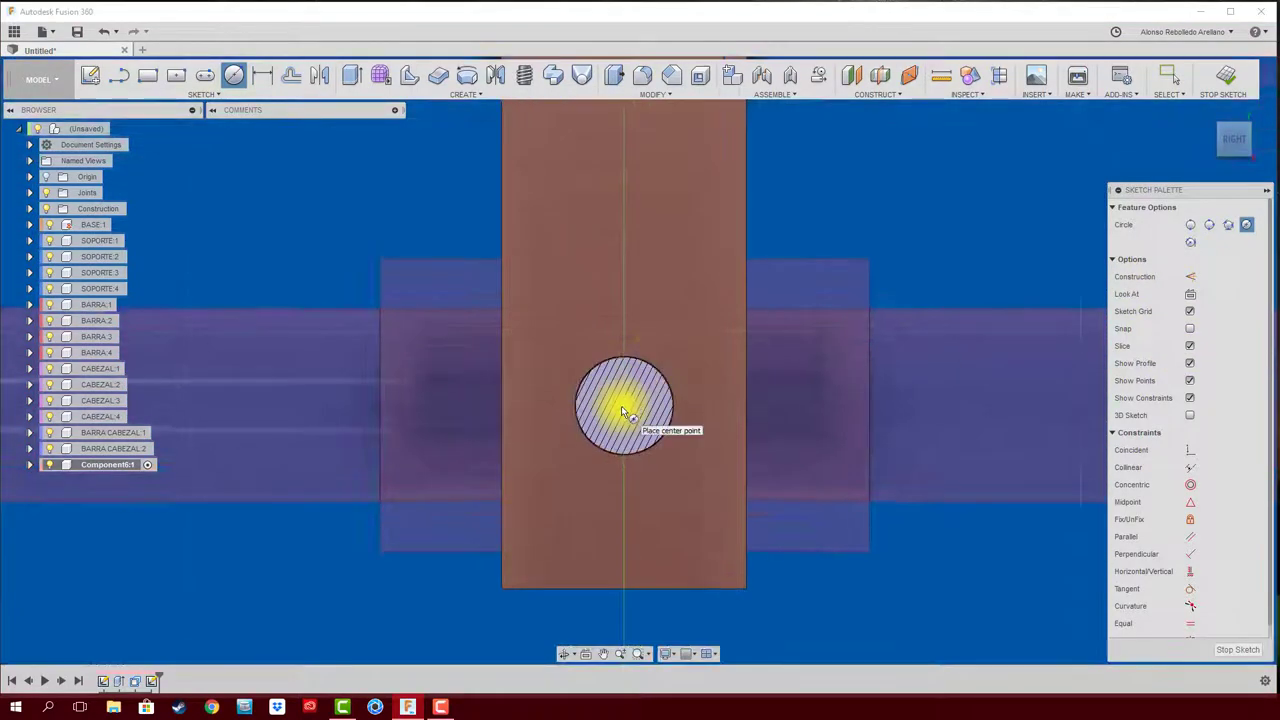
pyautogui.click(624, 407)
pyautogui.click(663, 338)
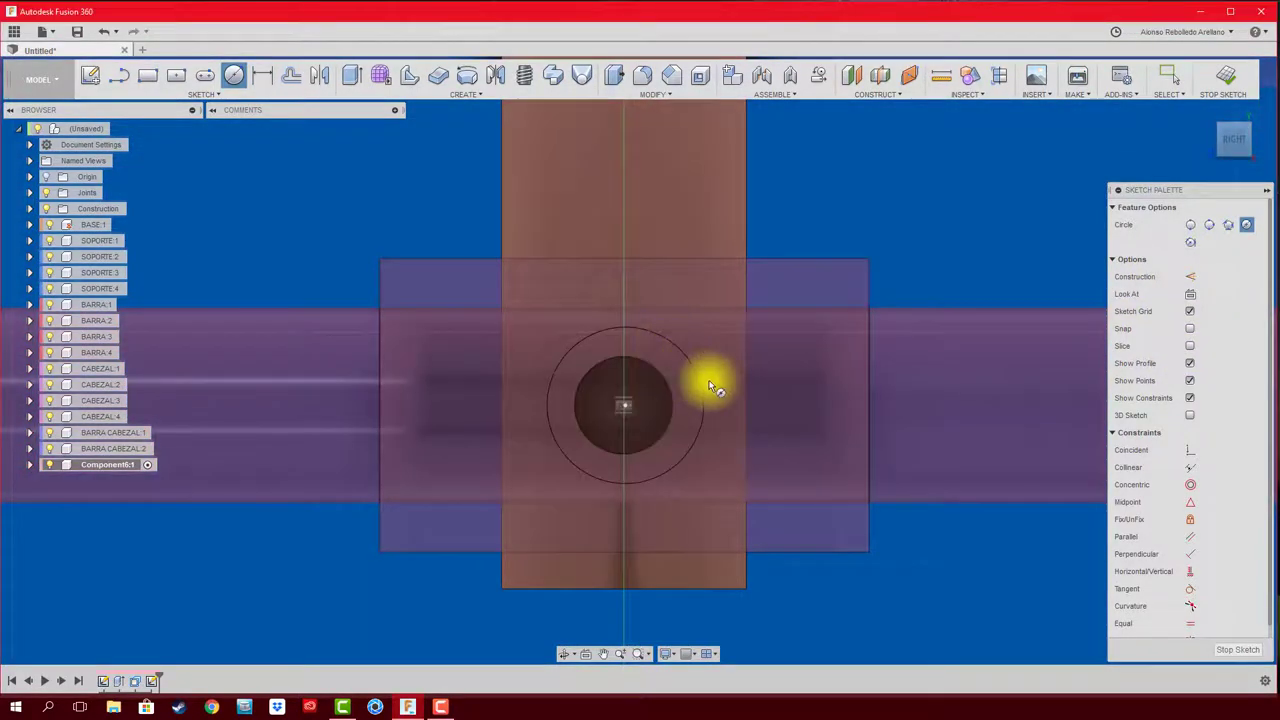
# Step: Make the circle concentric with the rod hole and dimension it Ø4 mm
pyautogui.click(1190, 484)
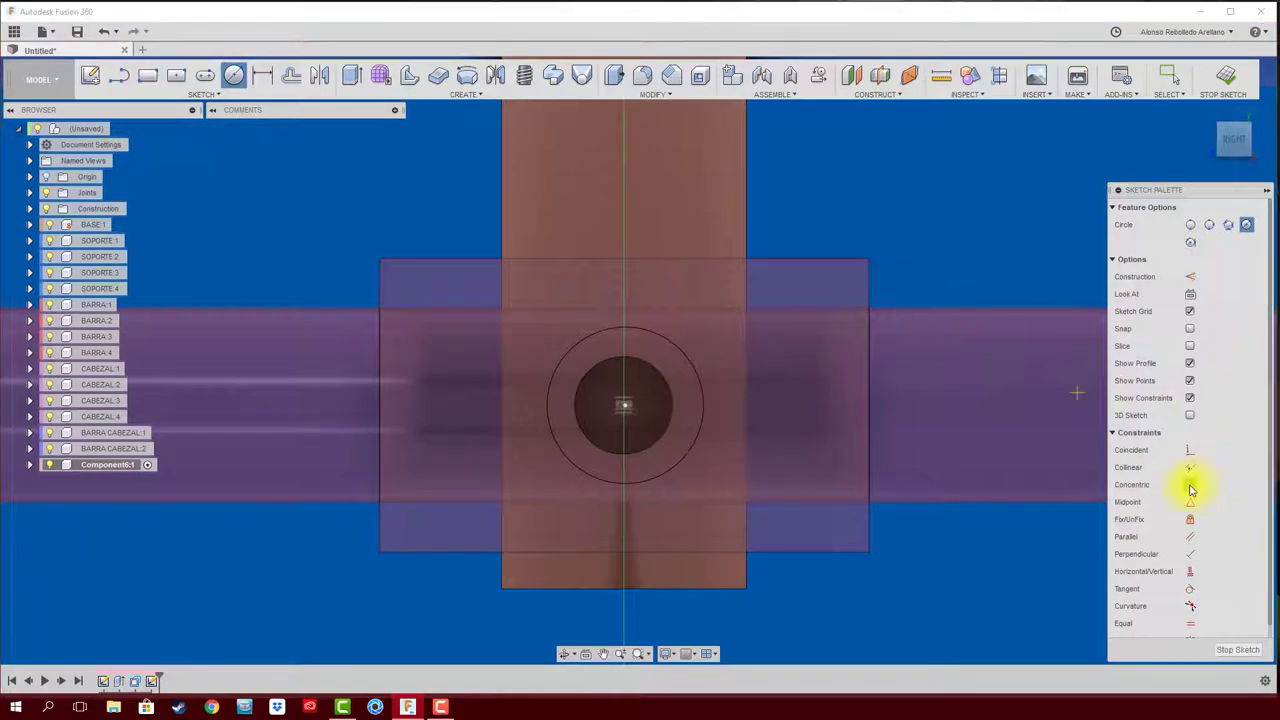
pyautogui.click(667, 473)
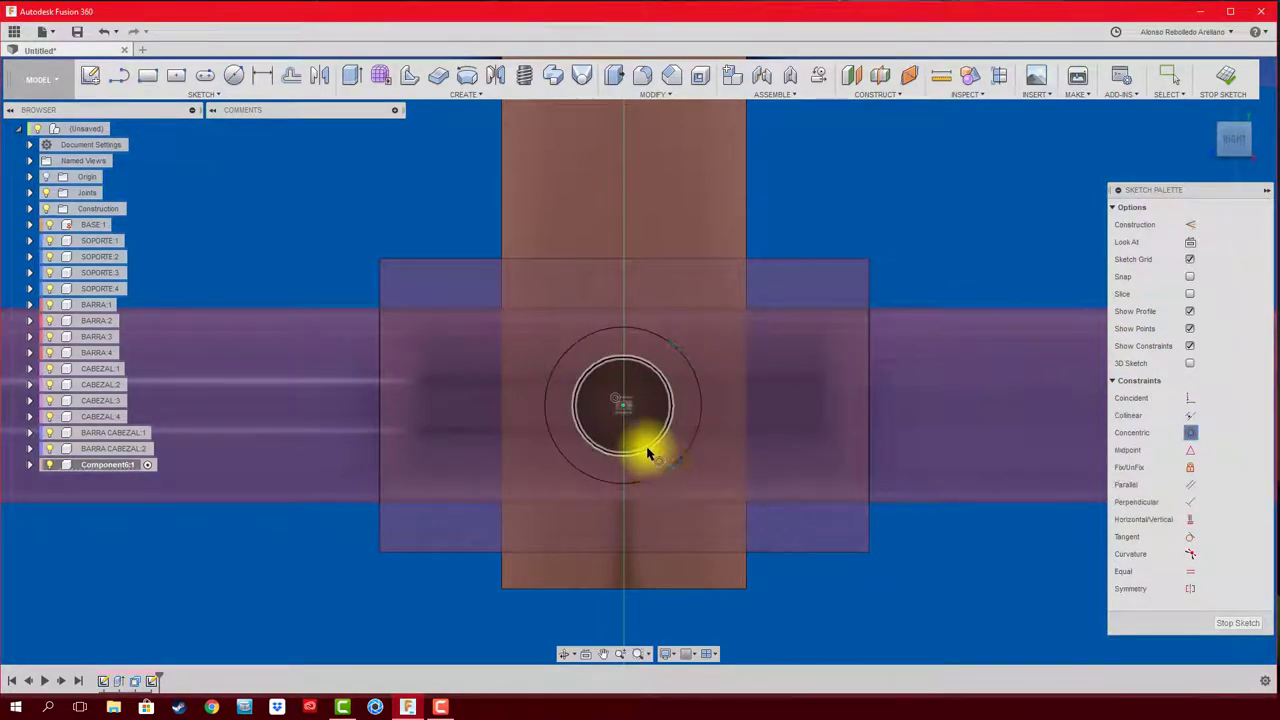
pyautogui.click(650, 448)
pyautogui.press('d')
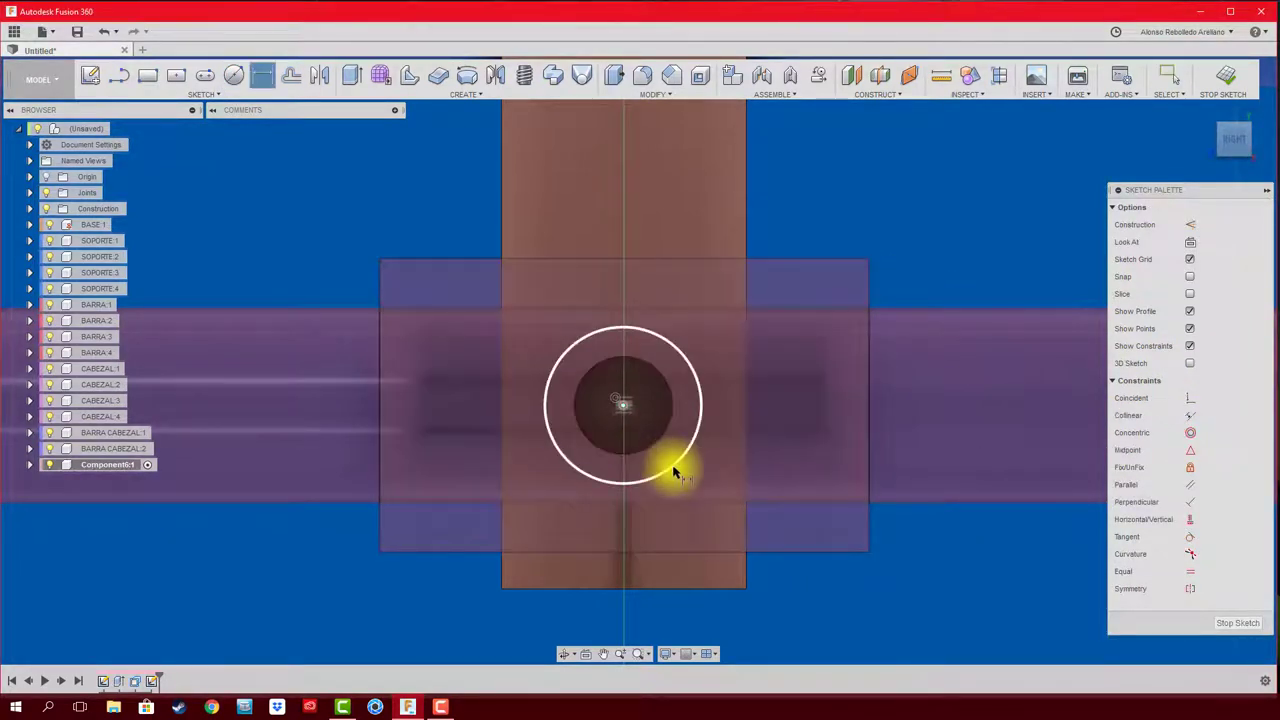
pyautogui.click(679, 466)
pyautogui.click(703, 490)
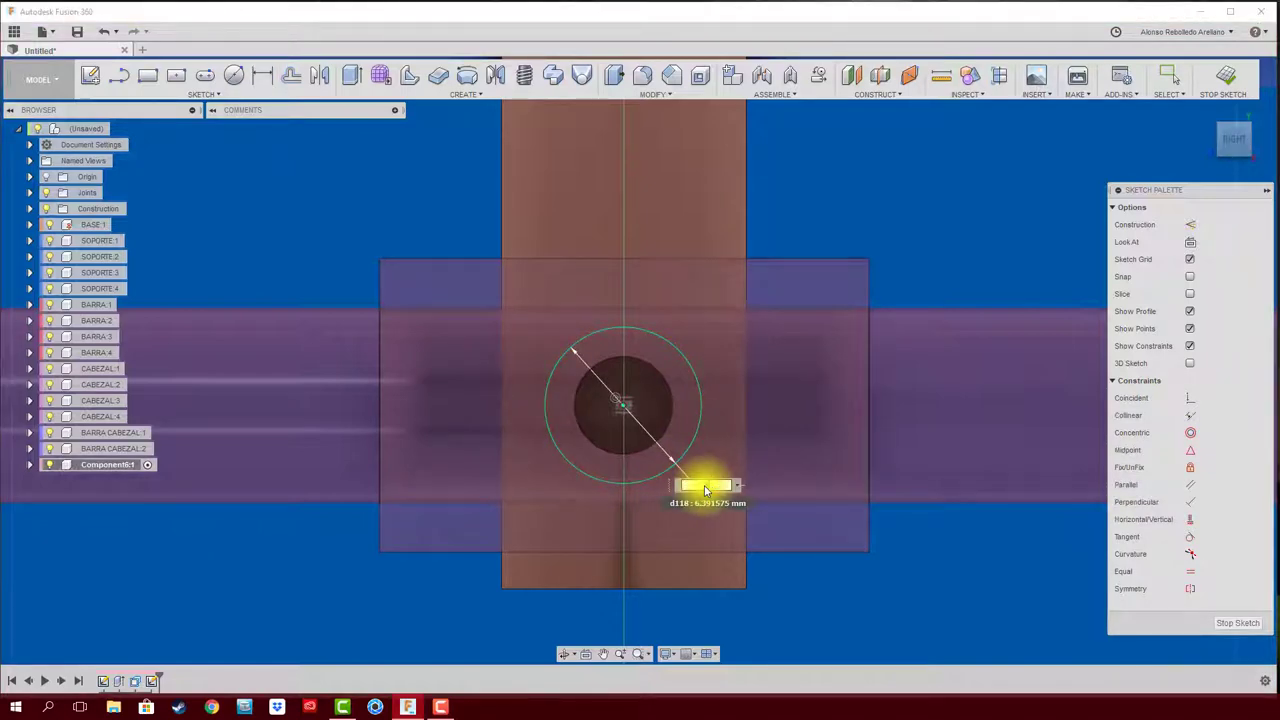
pyautogui.write('4')
pyautogui.press('Return')
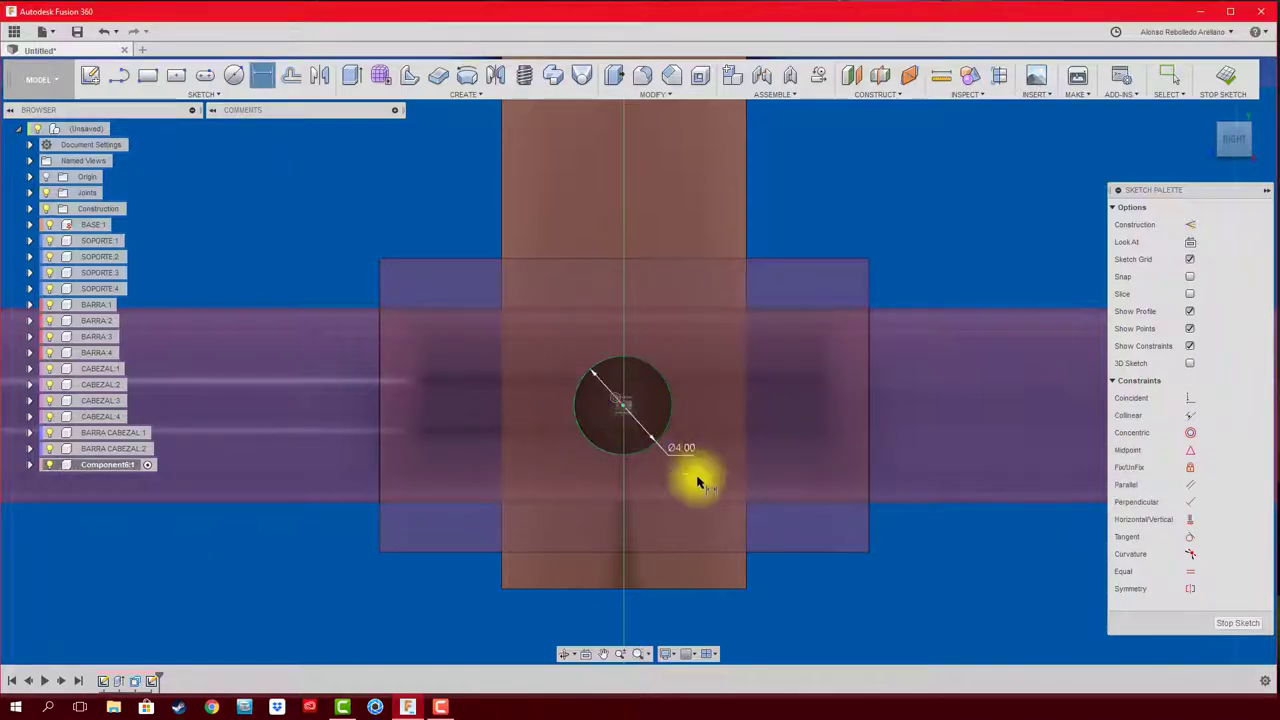
pyautogui.keyDown('shift'); pyautogui.moveTo(712, 508); pyautogui.dragTo(700, 505, button='middle'); pyautogui.keyUp('shift')
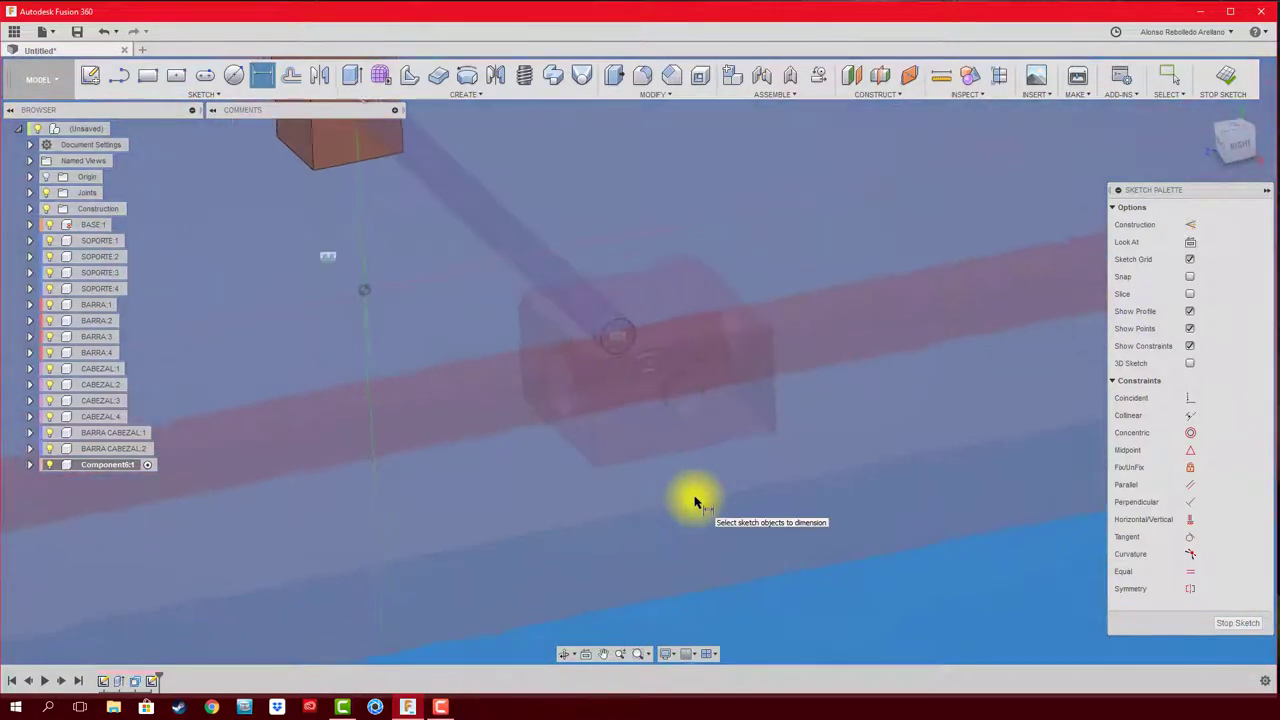
# Step: Set up the circle's extrusion as a symmetric 21 mm cut through only the bar body
pyautogui.press('e')
pyautogui.scroll(-5, 675, 440)
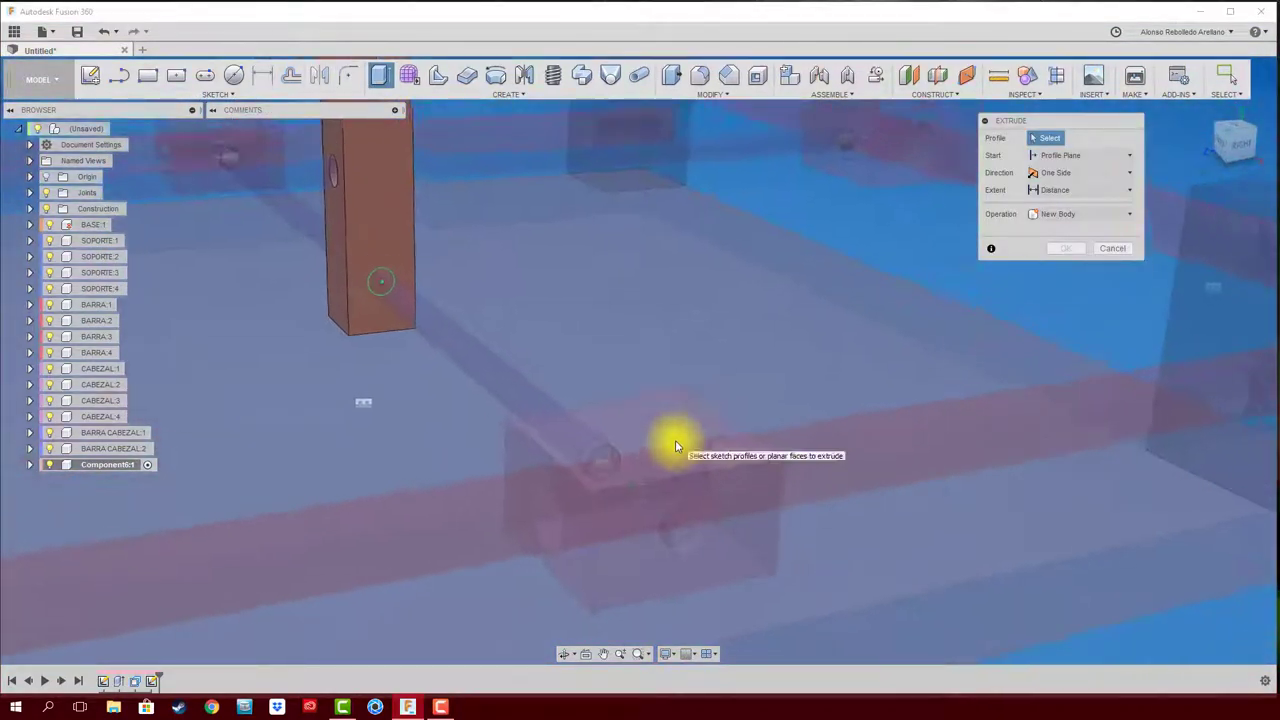
pyautogui.scroll(-3, 551, 421)
pyautogui.click(384, 348)
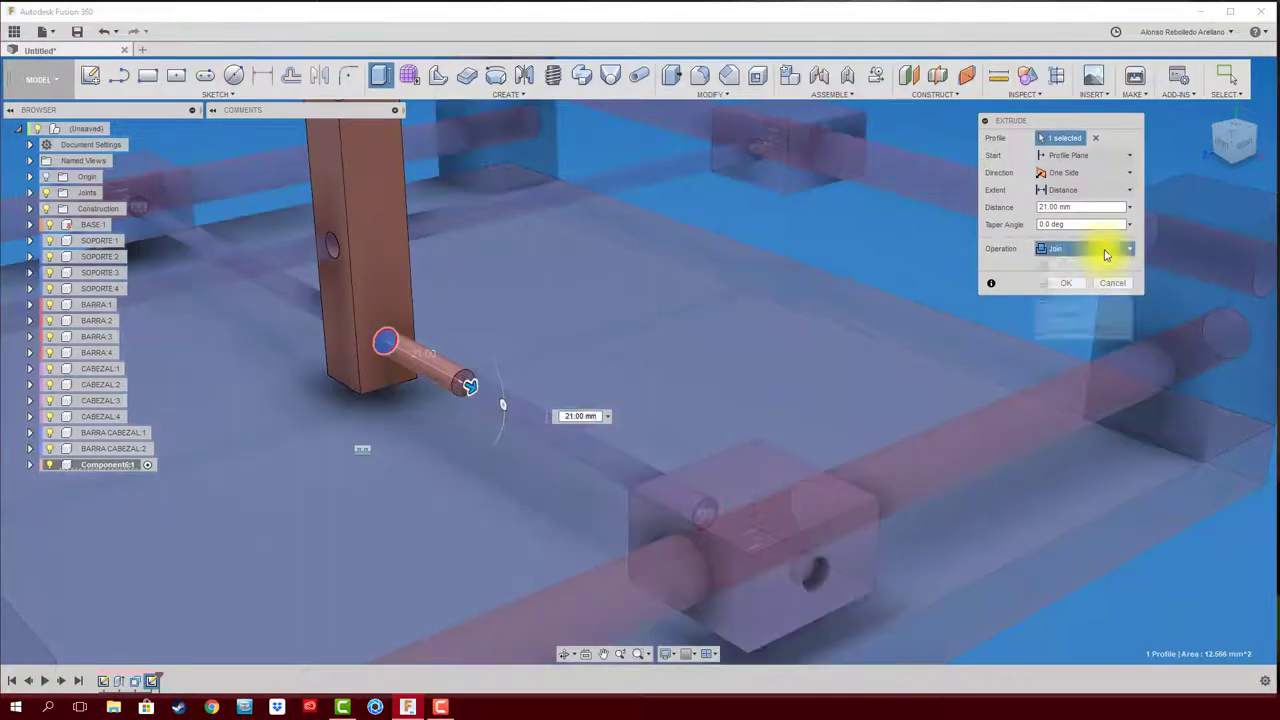
pyautogui.click(1088, 284)
pyautogui.scroll(-3, 937, 309)
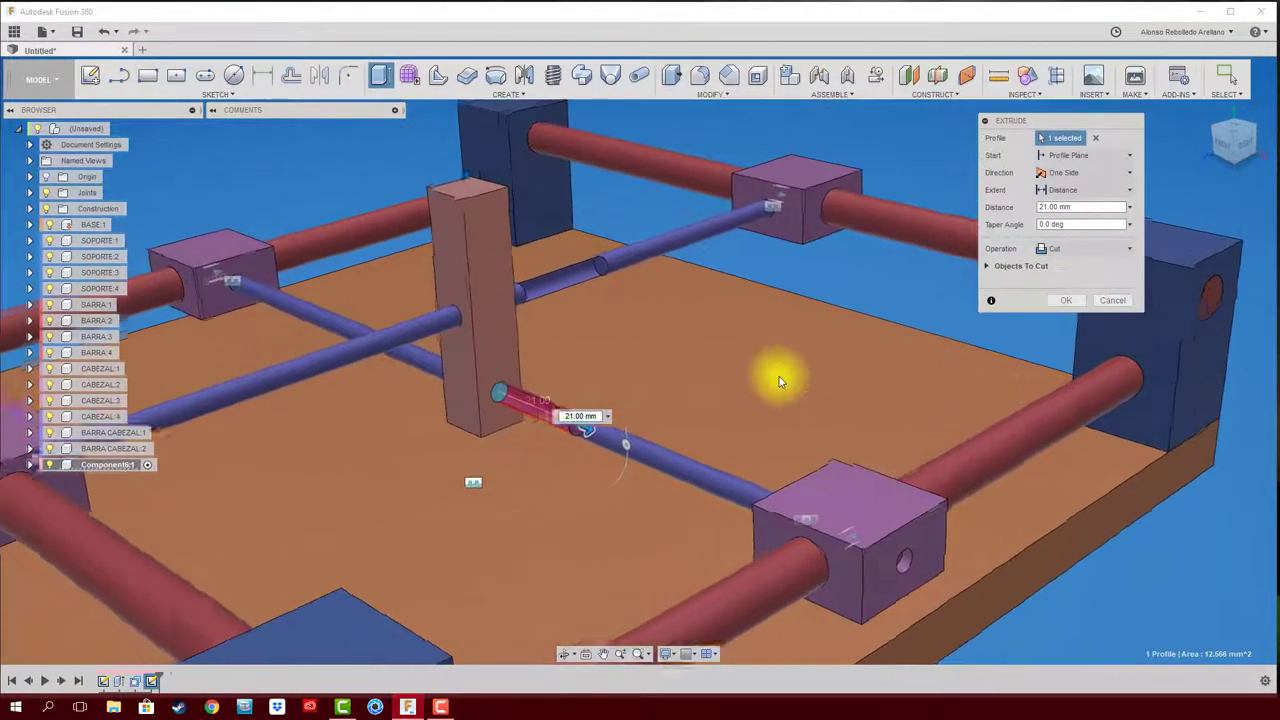
pyautogui.moveTo(779, 382)
pyautogui.keyDown('shift'); pyautogui.mouseDown(button='middle')
pyautogui.moveTo(707, 433)
pyautogui.moveTo(744, 502)
pyautogui.mouseUp(button='middle'); pyautogui.keyUp('shift')
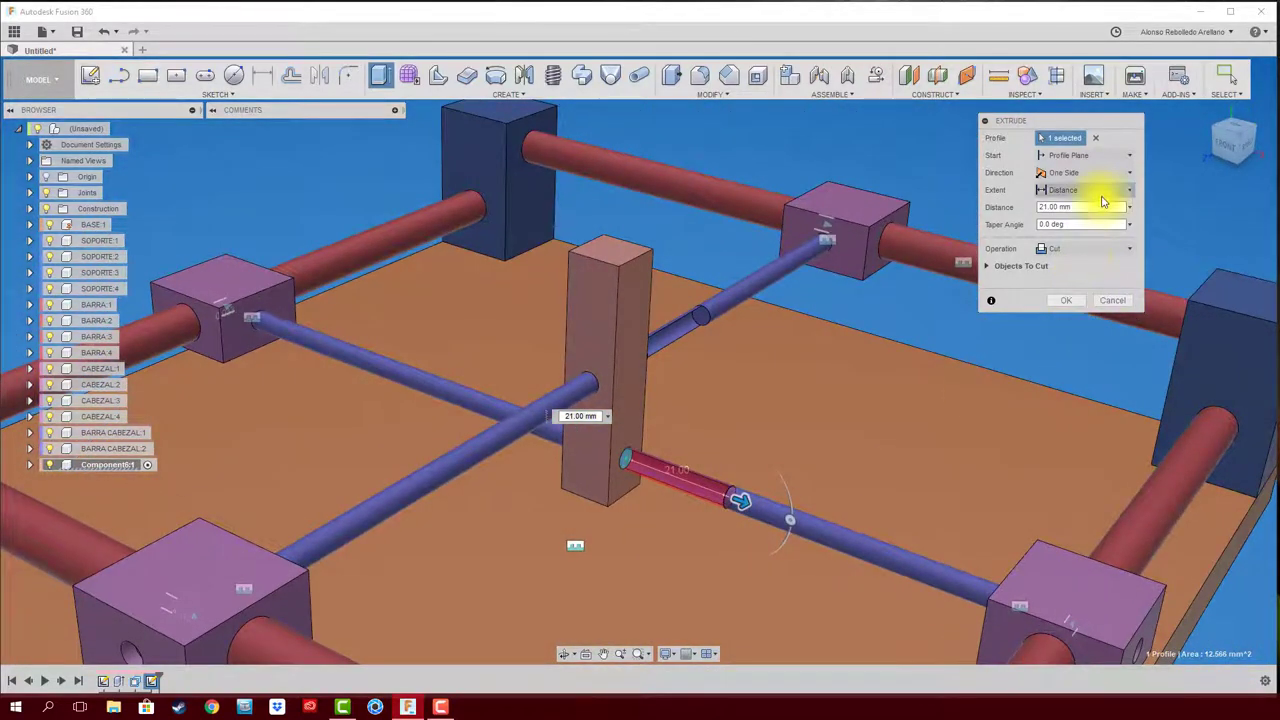
pyautogui.click(1098, 190)
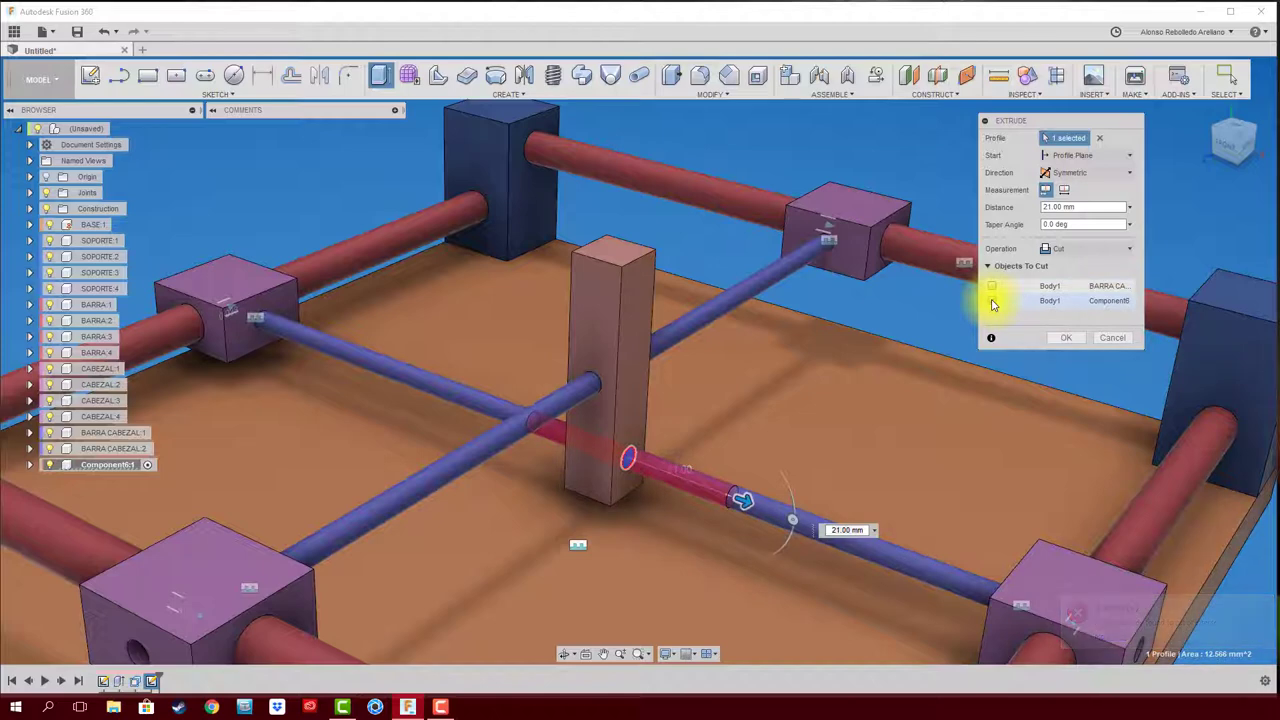
# Step: Apply the hole cut and activate the root assembly
pyautogui.click(1075, 339)
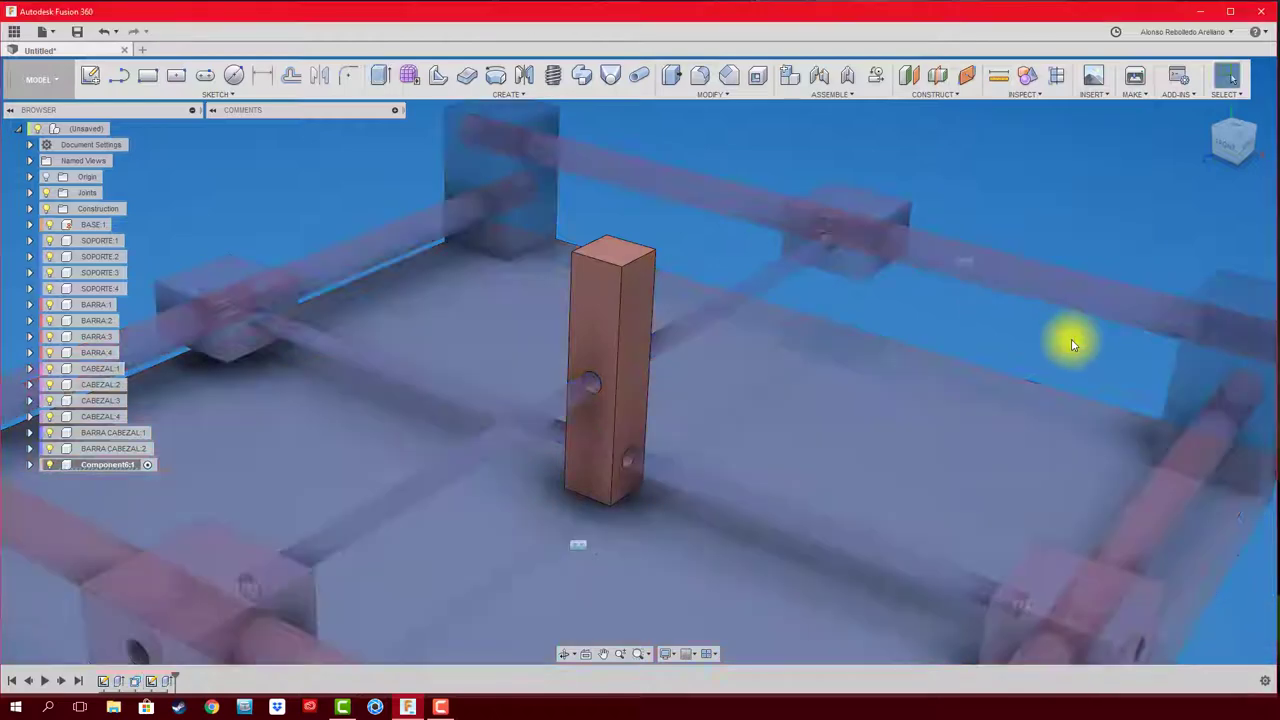
pyautogui.press('F6')
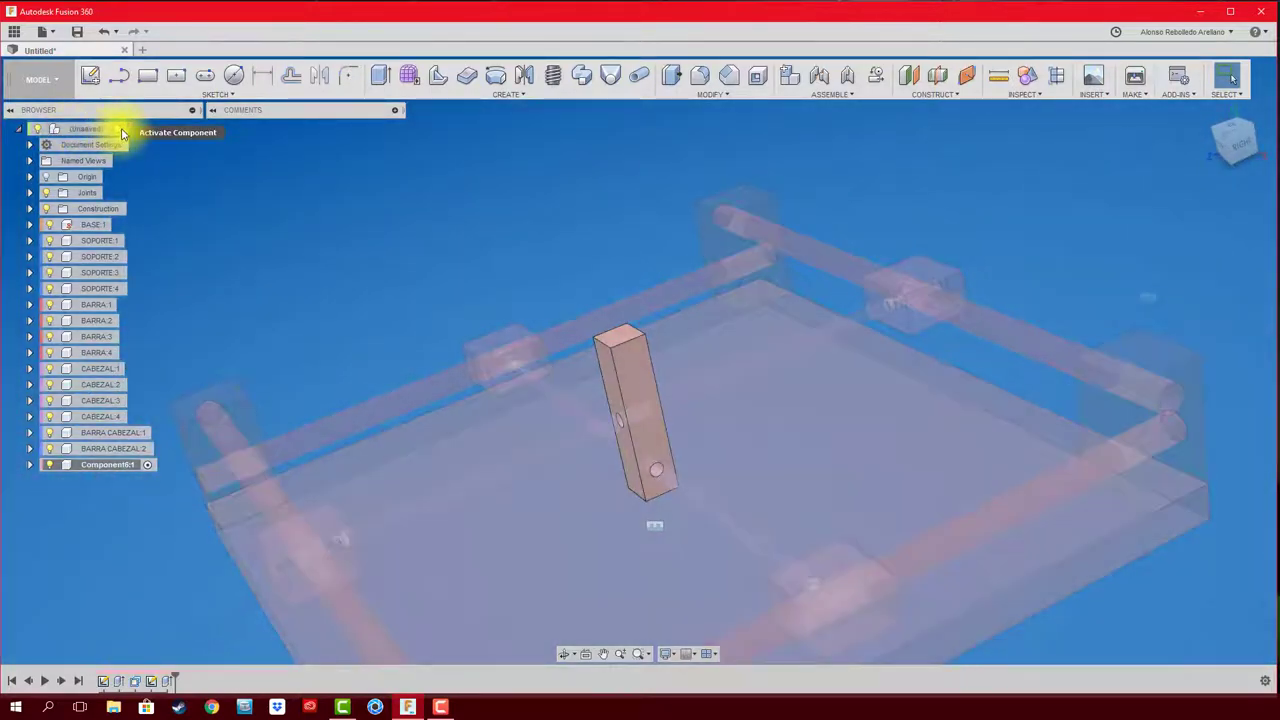
pyautogui.click(121, 130)
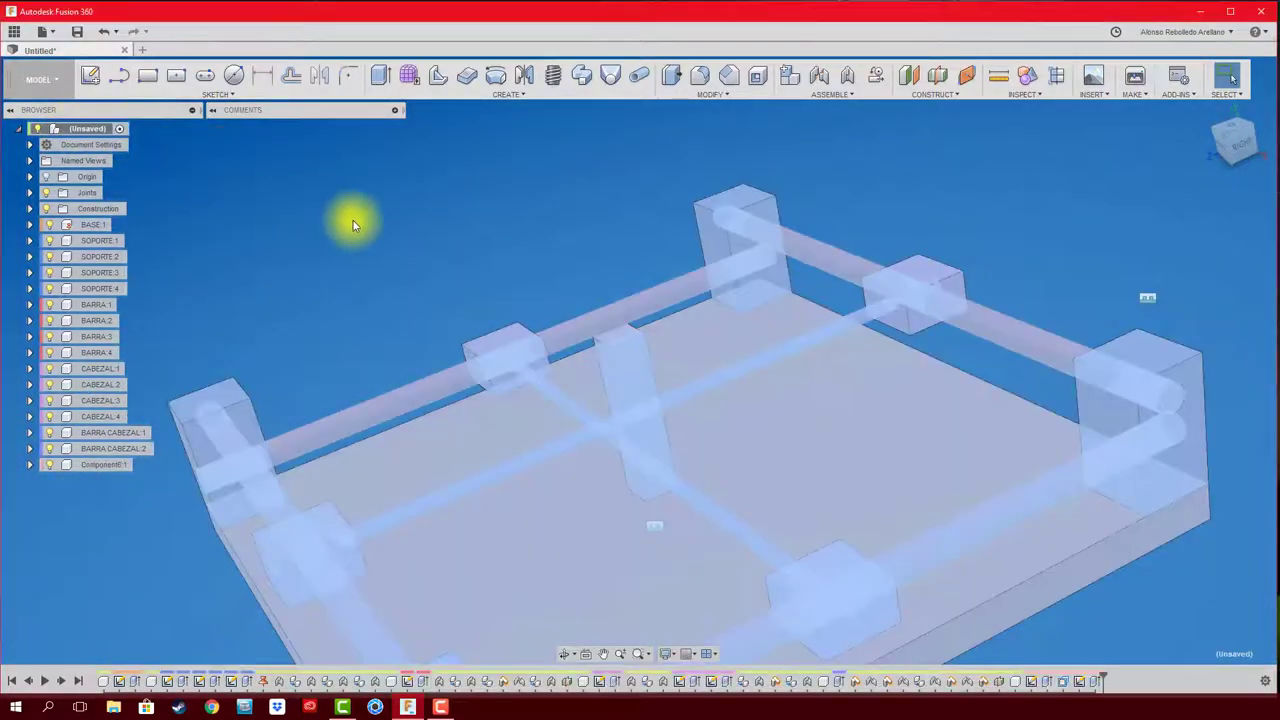
pyautogui.scroll(3, 528, 314)
pyautogui.scroll(2, 530, 320)
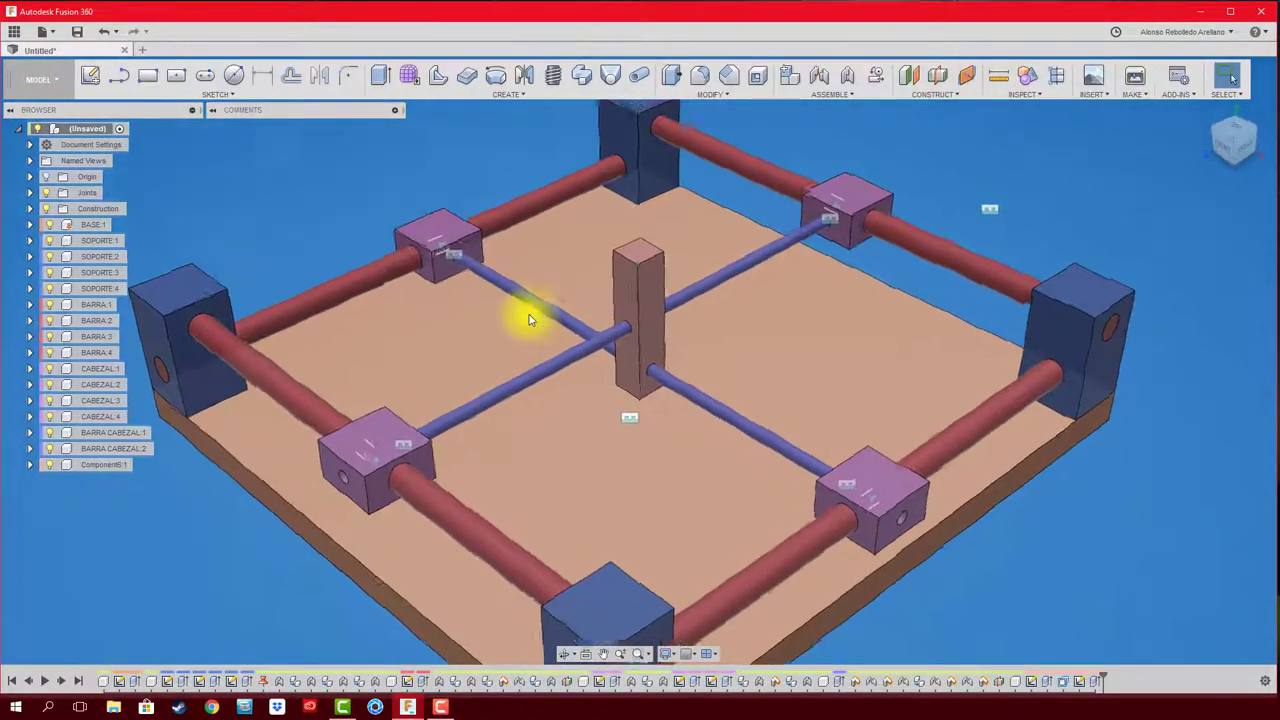
pyautogui.keyDown('shift'); pyautogui.moveTo(530, 320); pyautogui.dragTo(530, 320, button='middle'); pyautogui.keyUp('shift')
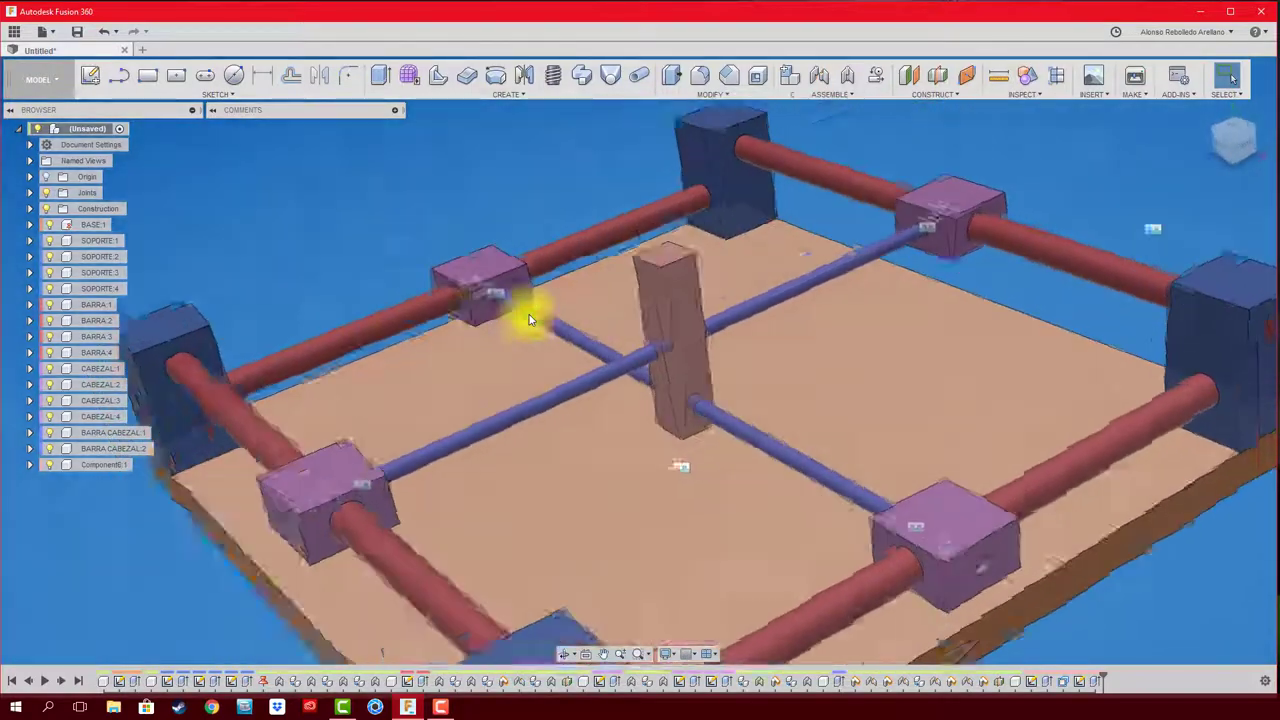
# Step: Undo the accidental move of the vertical bar and zoom in on the rods
pyautogui.moveTo(663, 314)
pyautogui.mouseDown()
pyautogui.moveTo(864, 172)
pyautogui.moveTo(1029, 139)
pyautogui.mouseUp()
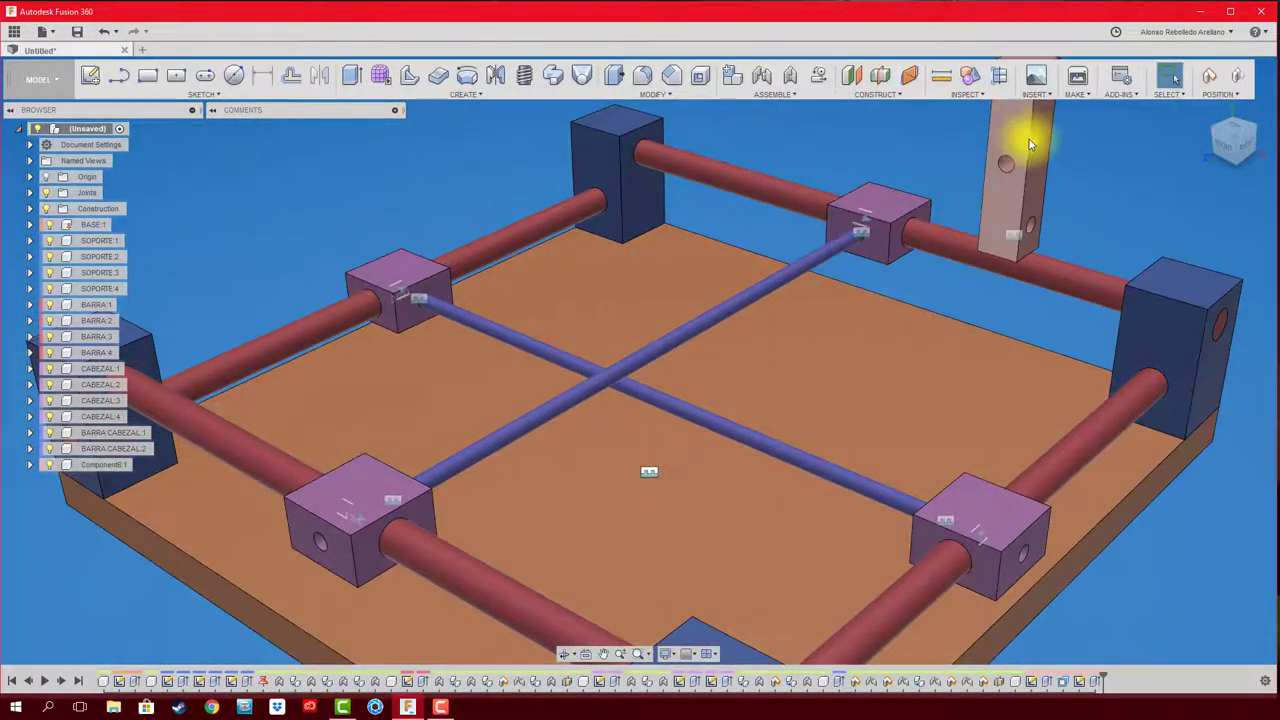
pyautogui.keyDown('shift'); pyautogui.moveTo(1029, 139); pyautogui.dragTo(993, 185, button='middle'); pyautogui.keyUp('shift')
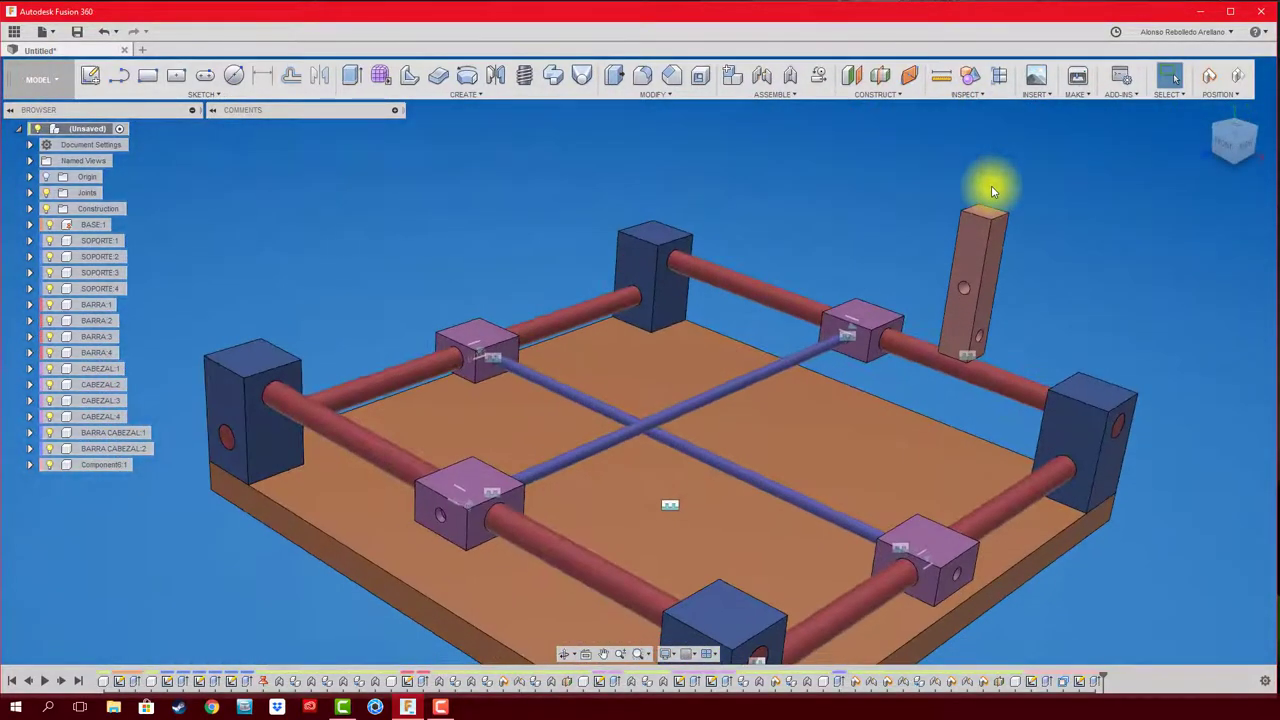
pyautogui.hotkey('ctrl', 'z')
pyautogui.scroll(3, 866, 282)
pyautogui.keyDown('shift'); pyautogui.moveTo(866, 283); pyautogui.dragTo(580, 301, button='middle'); pyautogui.keyUp('shift')
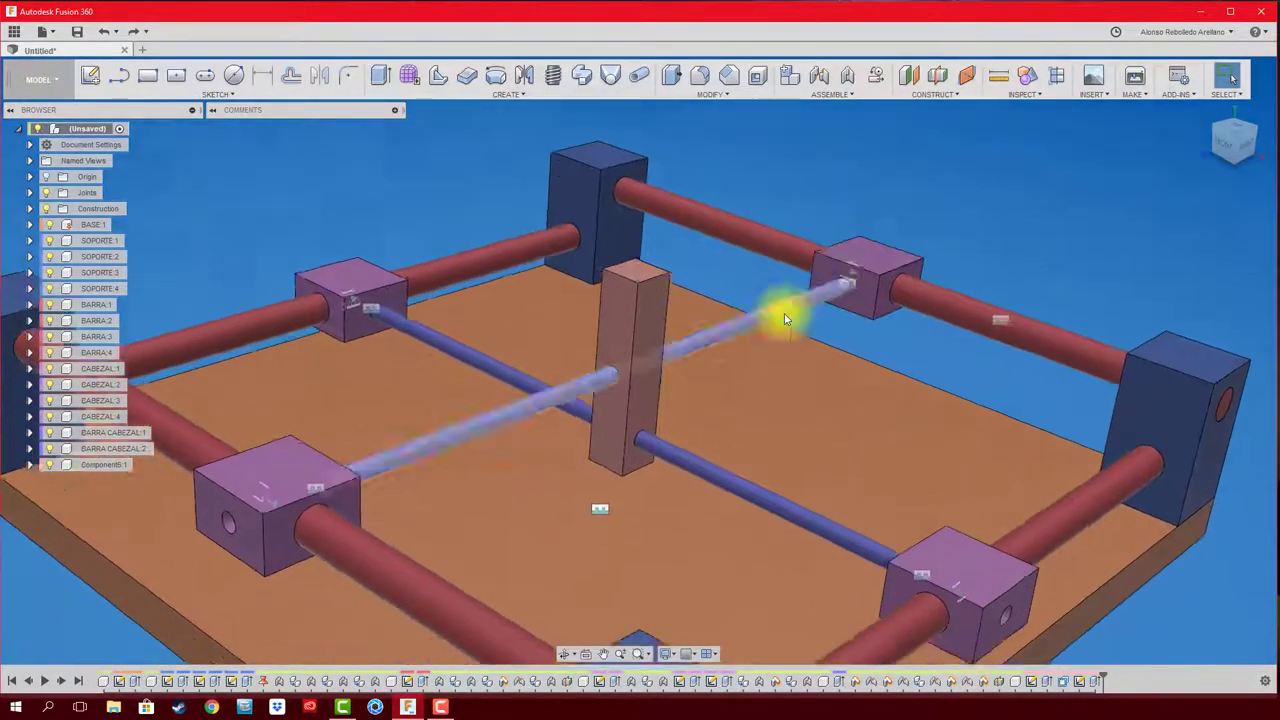
pyautogui.scroll(3, 863, 161)
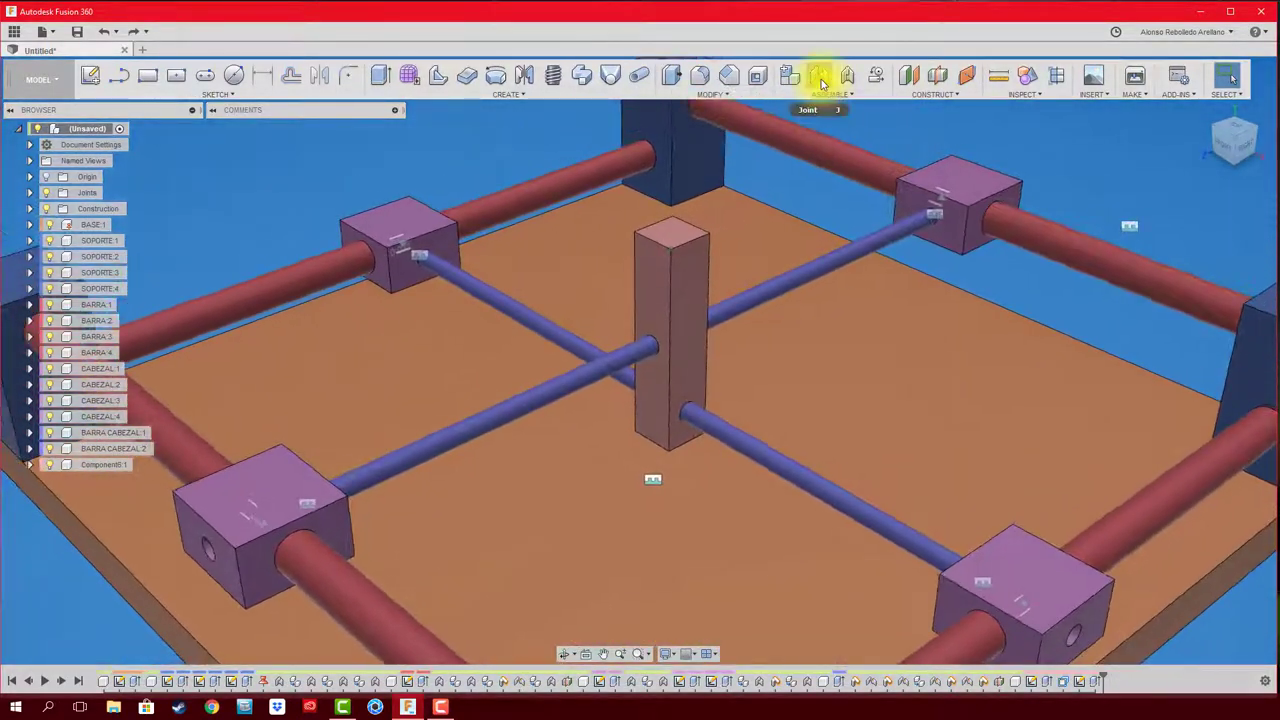
# Step: Join the vertical bar to the first crossing rod with an as-built slider joint
pyautogui.click(853, 79)
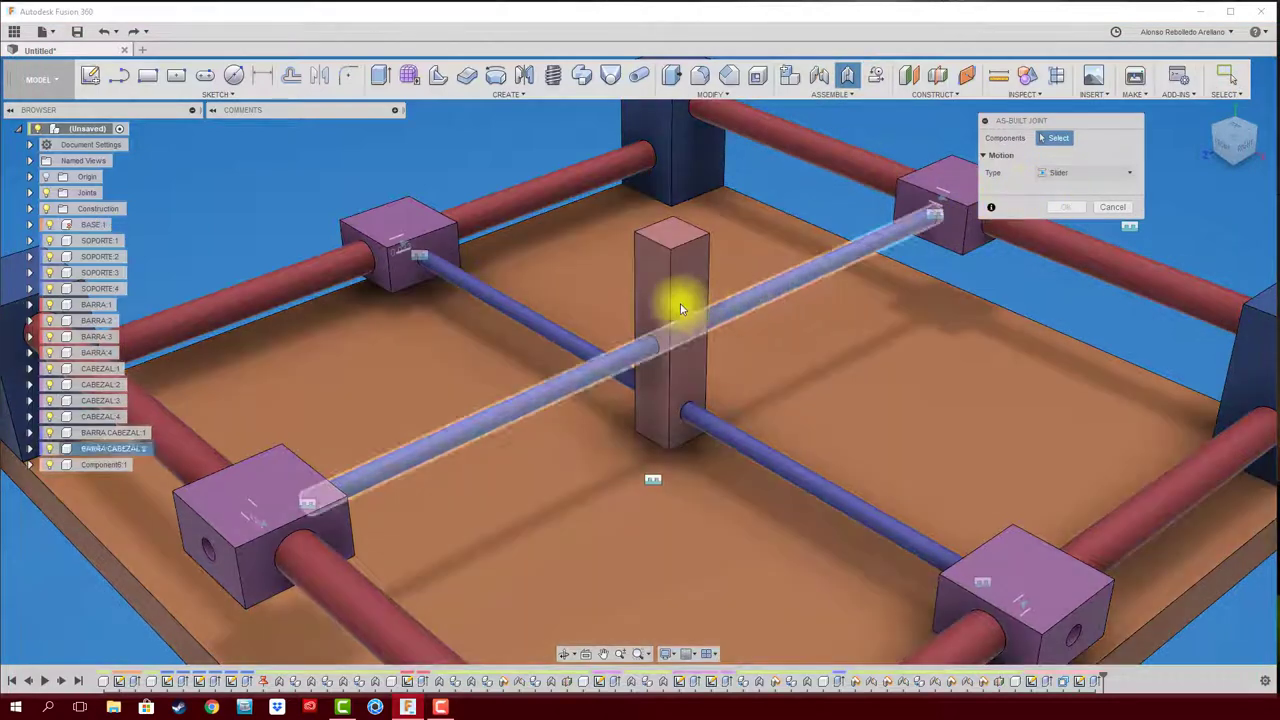
pyautogui.click(645, 338)
pyautogui.click(601, 372)
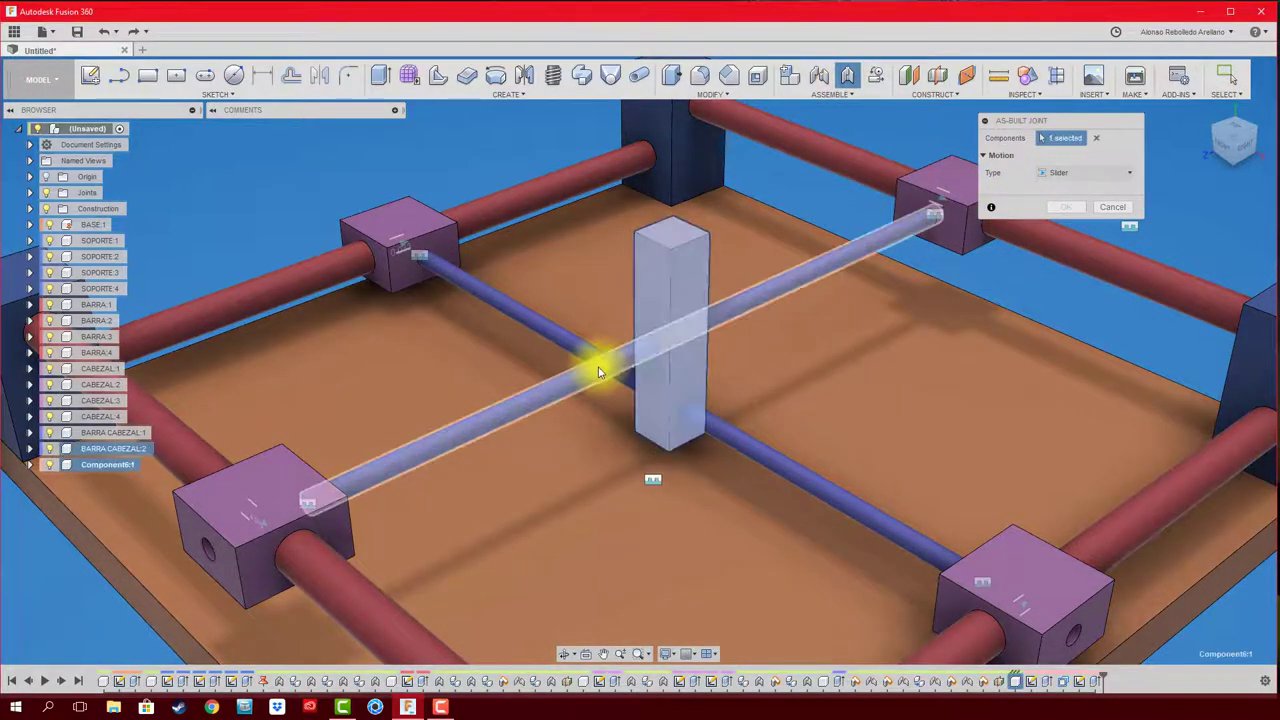
pyautogui.click(653, 346)
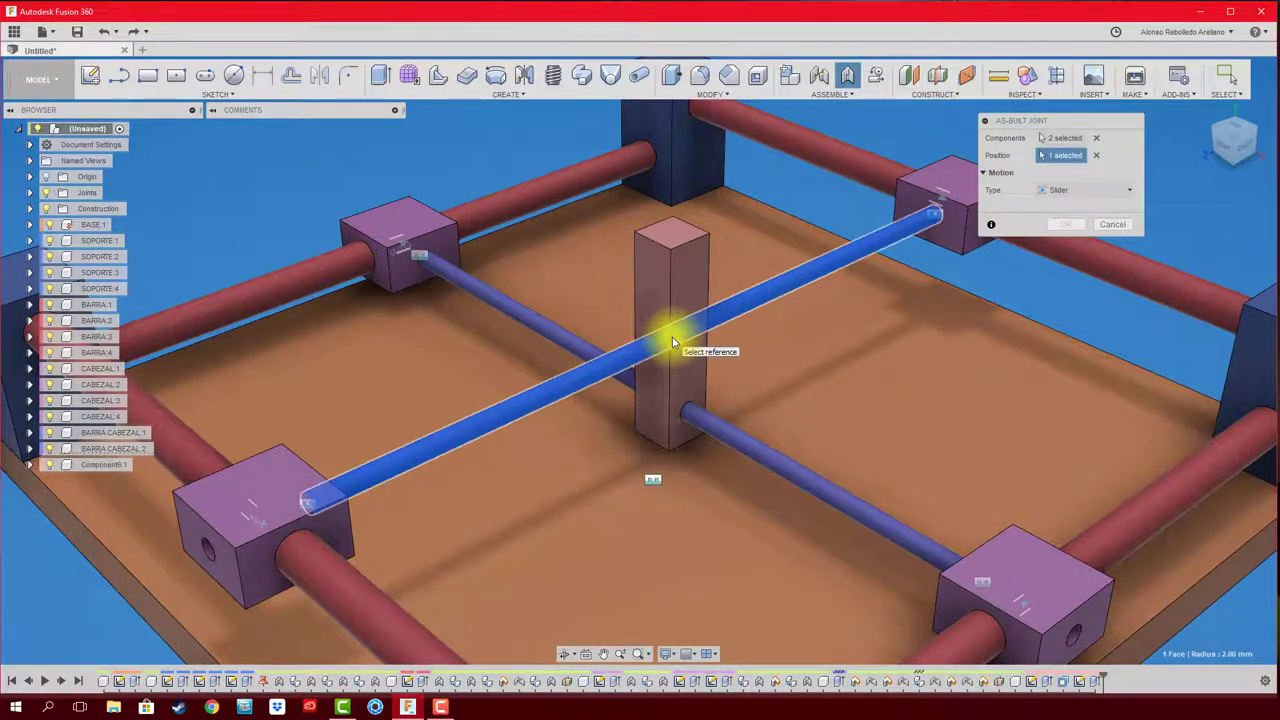
pyautogui.click(1063, 258)
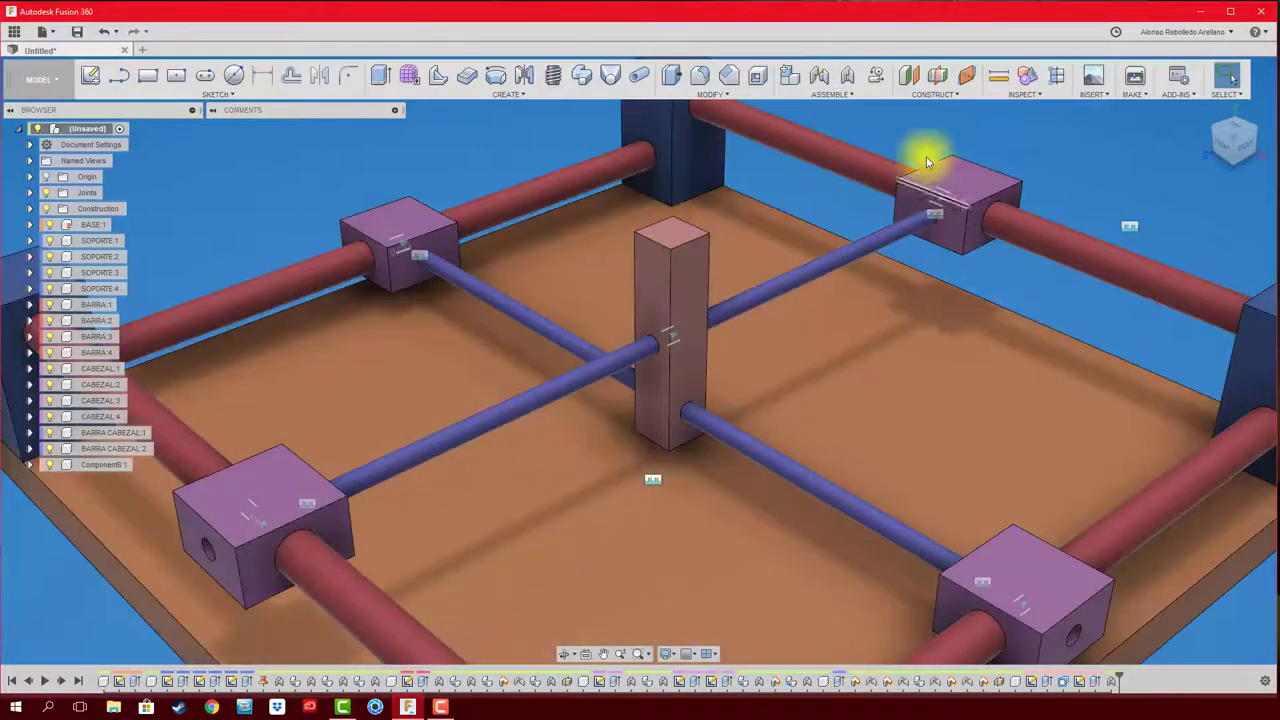
# Step: Add a second as-built slider joint between the bar and the other rod
pyautogui.click(851, 85)
pyautogui.click(697, 390)
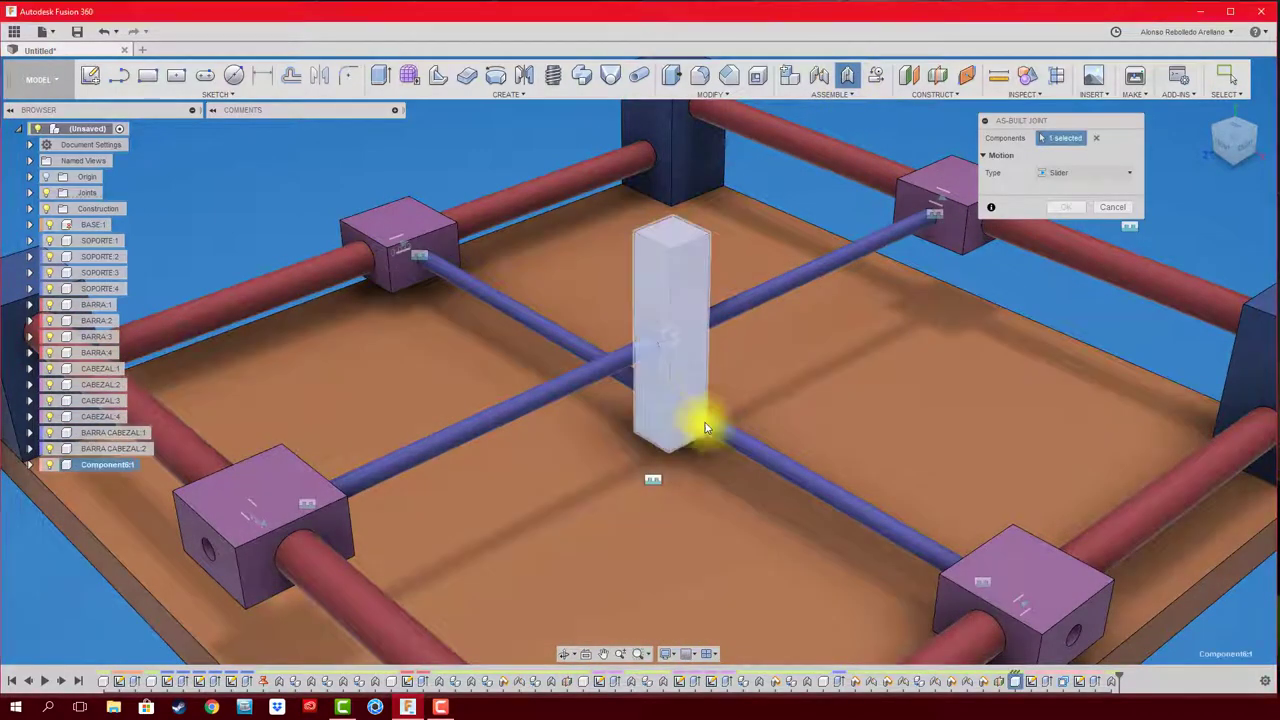
pyautogui.click(717, 431)
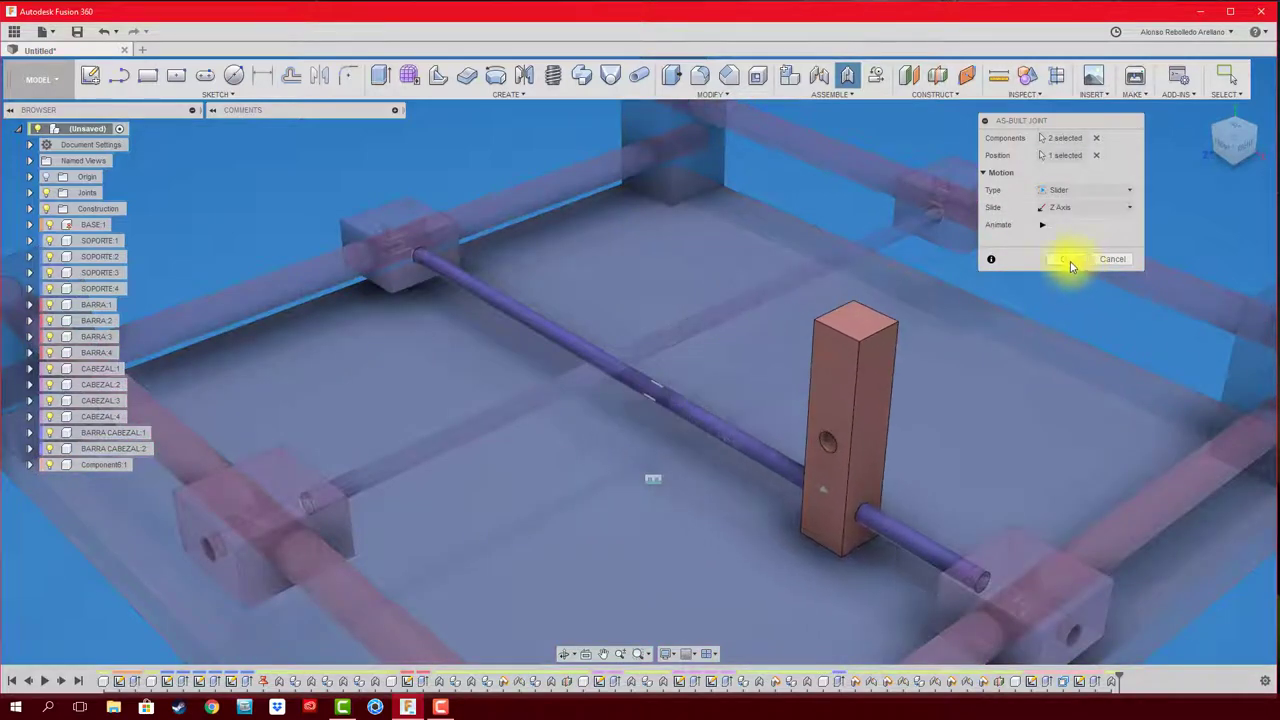
pyautogui.click(1063, 259)
pyautogui.scroll(-5, 908, 349)
# Step: Slide the bar and carriages toward the back left and back right, then return them to centre
pyautogui.moveTo(905, 342)
pyautogui.keyDown('shift'); pyautogui.mouseDown(button='middle')
pyautogui.moveTo(1047, 247)
pyautogui.moveTo(1128, 251)
pyautogui.moveTo(855, 281)
pyautogui.moveTo(774, 274)
pyautogui.moveTo(614, 206)
pyautogui.moveTo(746, 280)
pyautogui.moveTo(769, 271)
pyautogui.mouseUp(button='middle'); pyautogui.keyUp('shift')
pyautogui.moveTo(769, 271)
pyautogui.mouseDown()
pyautogui.moveTo(848, 351)
pyautogui.moveTo(634, 366)
pyautogui.moveTo(526, 271)
pyautogui.moveTo(367, 231)
pyautogui.moveTo(391, 215)
pyautogui.mouseUp()
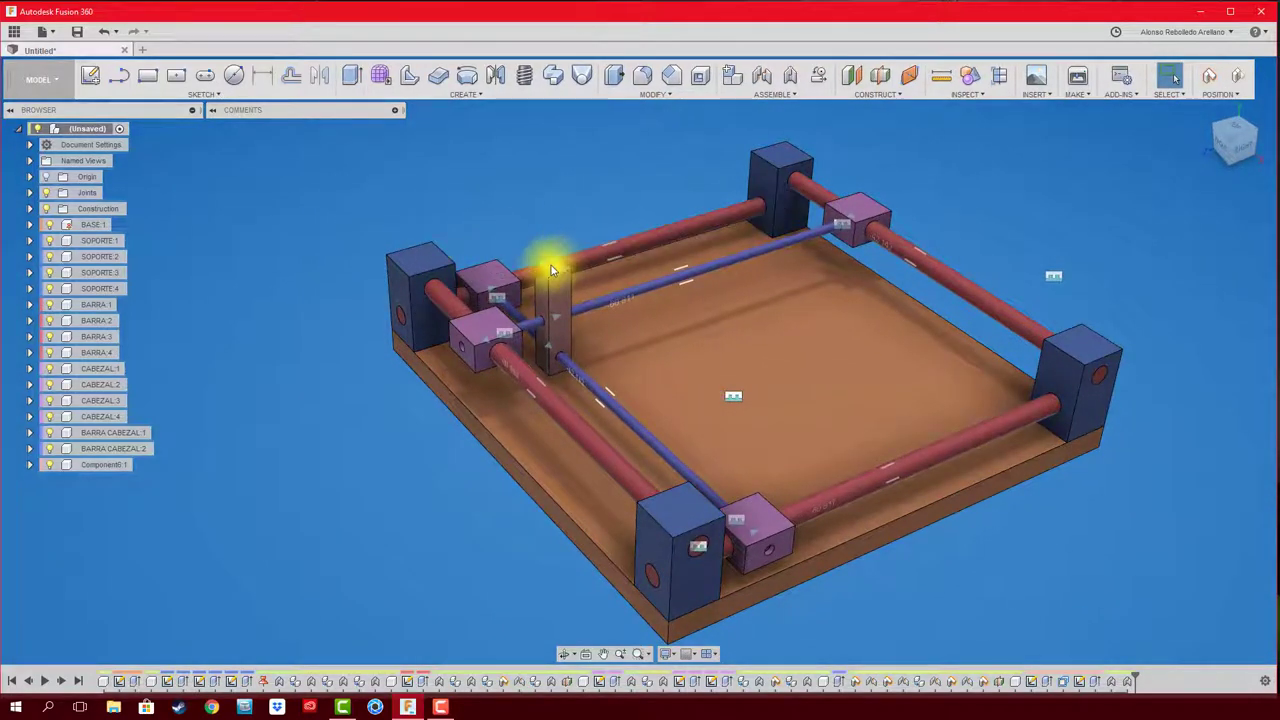
pyautogui.moveTo(551, 268)
pyautogui.mouseDown()
pyautogui.moveTo(490, 285)
pyautogui.moveTo(987, 128)
pyautogui.moveTo(1044, 332)
pyautogui.mouseUp()
pyautogui.moveTo(995, 297); pyautogui.dragTo(1063, 270)
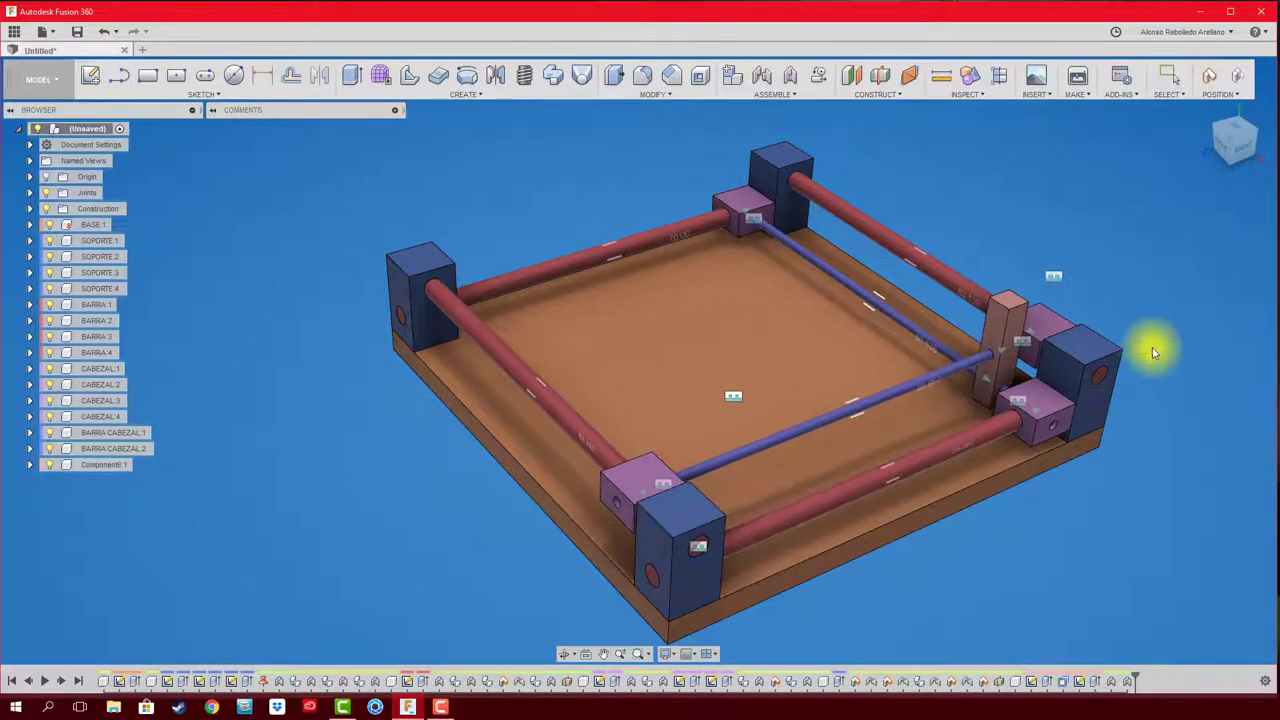
pyautogui.moveTo(1152, 347)
pyautogui.mouseDown()
pyautogui.moveTo(857, 400)
pyautogui.moveTo(794, 471)
pyautogui.mouseUp()
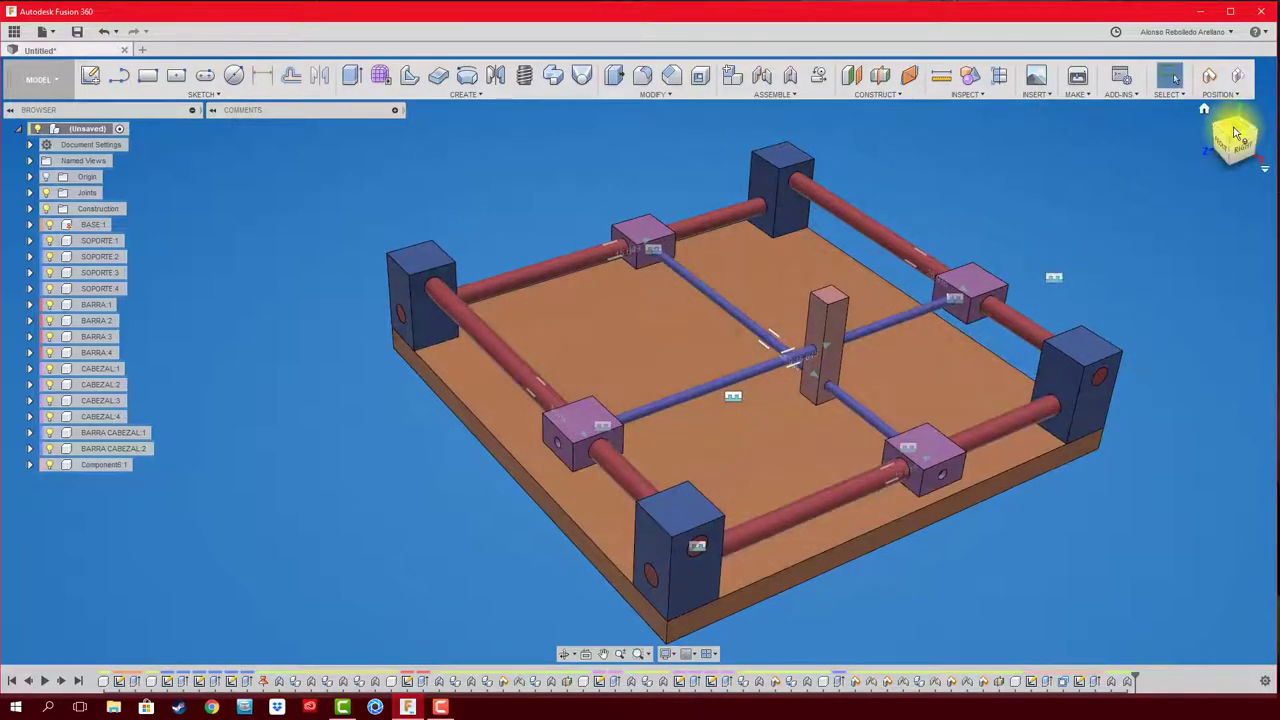
# Step: From the top view, drag the gantry around the frame, then return to a perspective view
pyautogui.click(1236, 133)
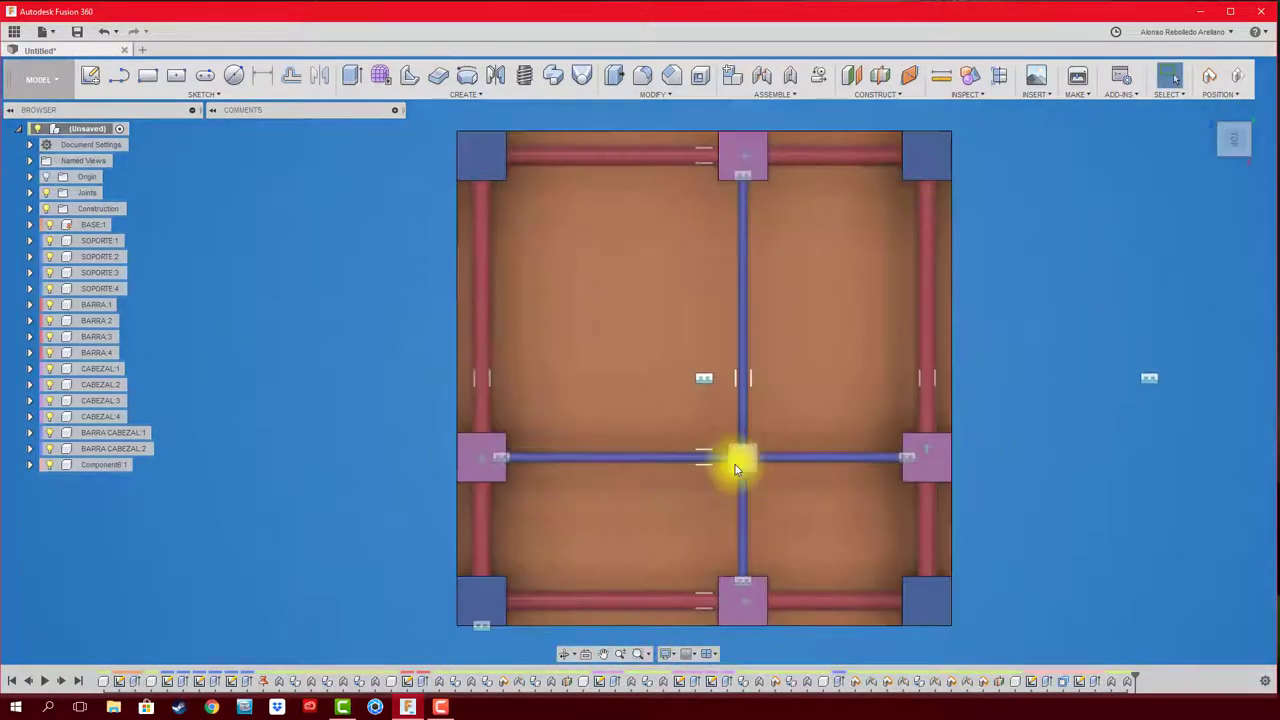
pyautogui.moveTo(734, 454)
pyautogui.mouseDown()
pyautogui.moveTo(651, 463)
pyautogui.moveTo(791, 343)
pyautogui.moveTo(520, 291)
pyautogui.moveTo(474, 438)
pyautogui.moveTo(975, 470)
pyautogui.moveTo(557, 466)
pyautogui.moveTo(623, 420)
pyautogui.moveTo(643, 149)
pyautogui.moveTo(677, 591)
pyautogui.moveTo(691, 280)
pyautogui.moveTo(695, 333)
pyautogui.moveTo(654, 263)
pyautogui.moveTo(697, 240)
pyautogui.moveTo(689, 171)
pyautogui.moveTo(477, 184)
pyautogui.mouseUp()
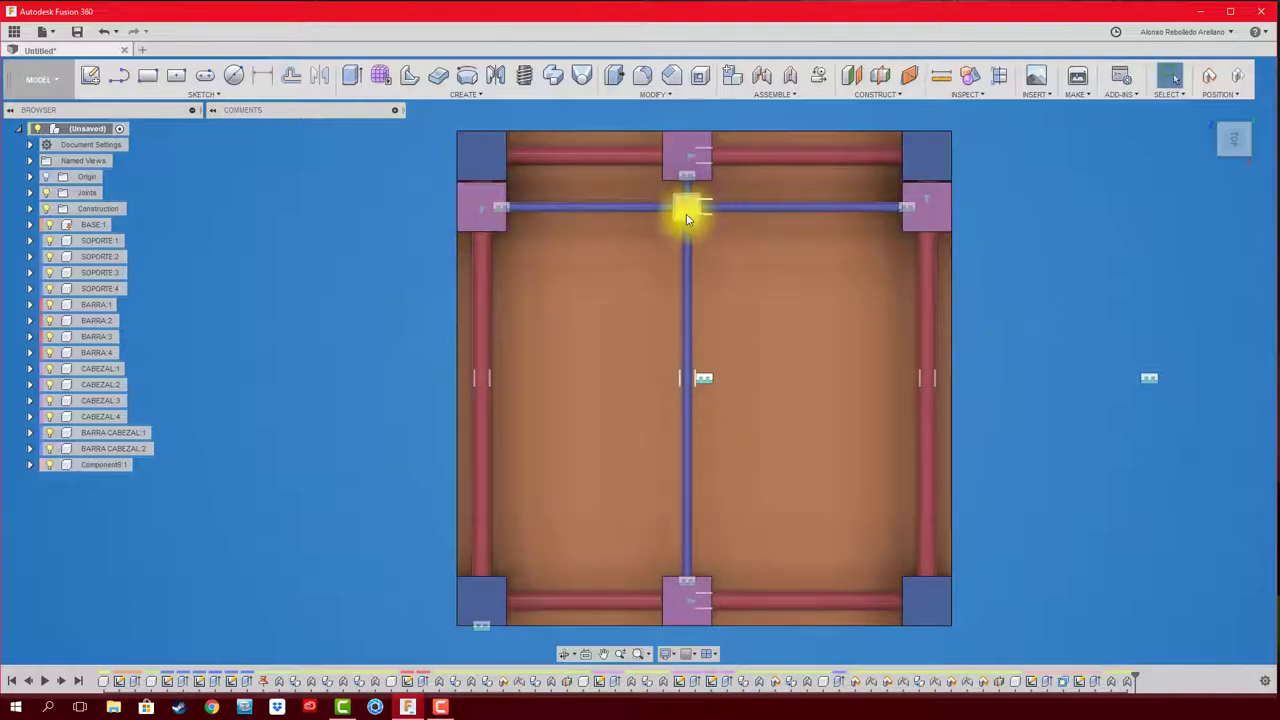
pyautogui.moveTo(686, 214)
pyautogui.mouseDown()
pyautogui.moveTo(509, 588)
pyautogui.moveTo(791, 354)
pyautogui.moveTo(623, 222)
pyautogui.mouseUp()
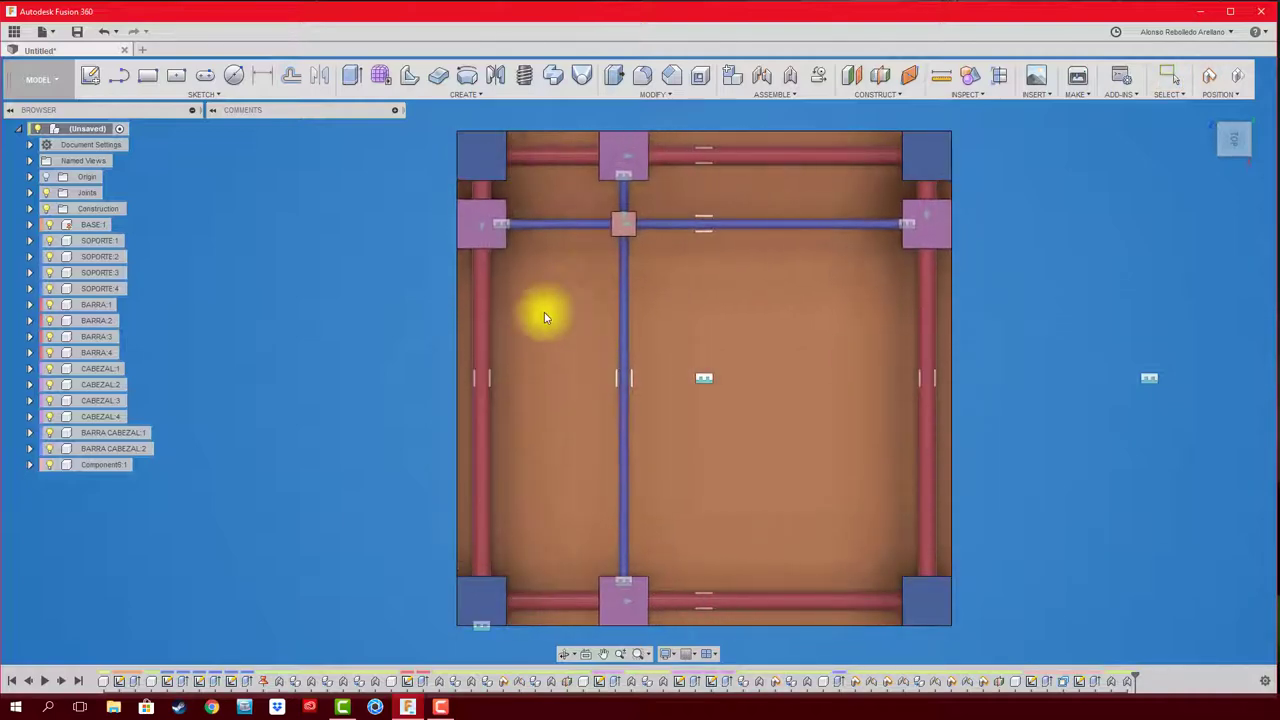
pyautogui.moveTo(544, 317); pyautogui.dragTo(828, 428)
pyautogui.moveTo(828, 428)
pyautogui.keyDown('shift'); pyautogui.mouseDown(button='middle')
pyautogui.moveTo(794, 357)
pyautogui.moveTo(809, 317)
pyautogui.moveTo(776, 283)
pyautogui.mouseUp(button='middle'); pyautogui.keyUp('shift')
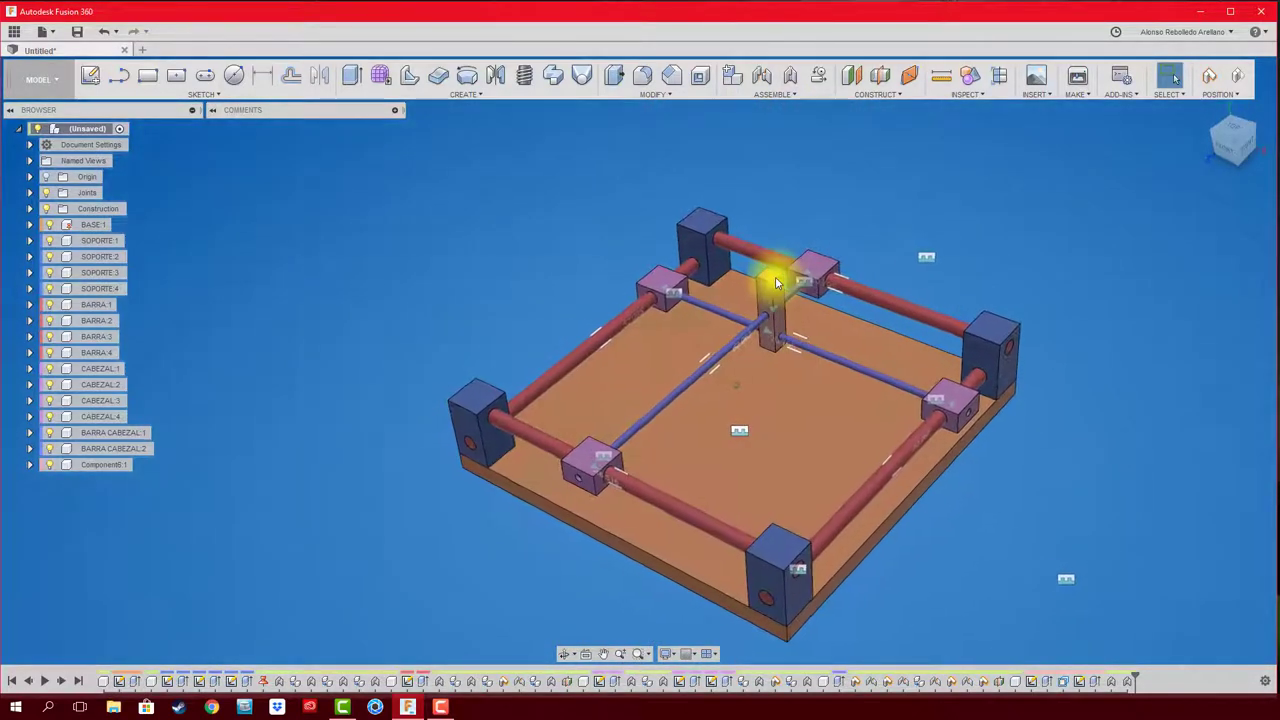
# Step: Drag the post to the lower left, across to the right side, then back near the base centre
pyautogui.moveTo(771, 282)
pyautogui.mouseDown()
pyautogui.moveTo(594, 306)
pyautogui.moveTo(886, 491)
pyautogui.moveTo(709, 443)
pyautogui.moveTo(655, 410)
pyautogui.mouseUp()
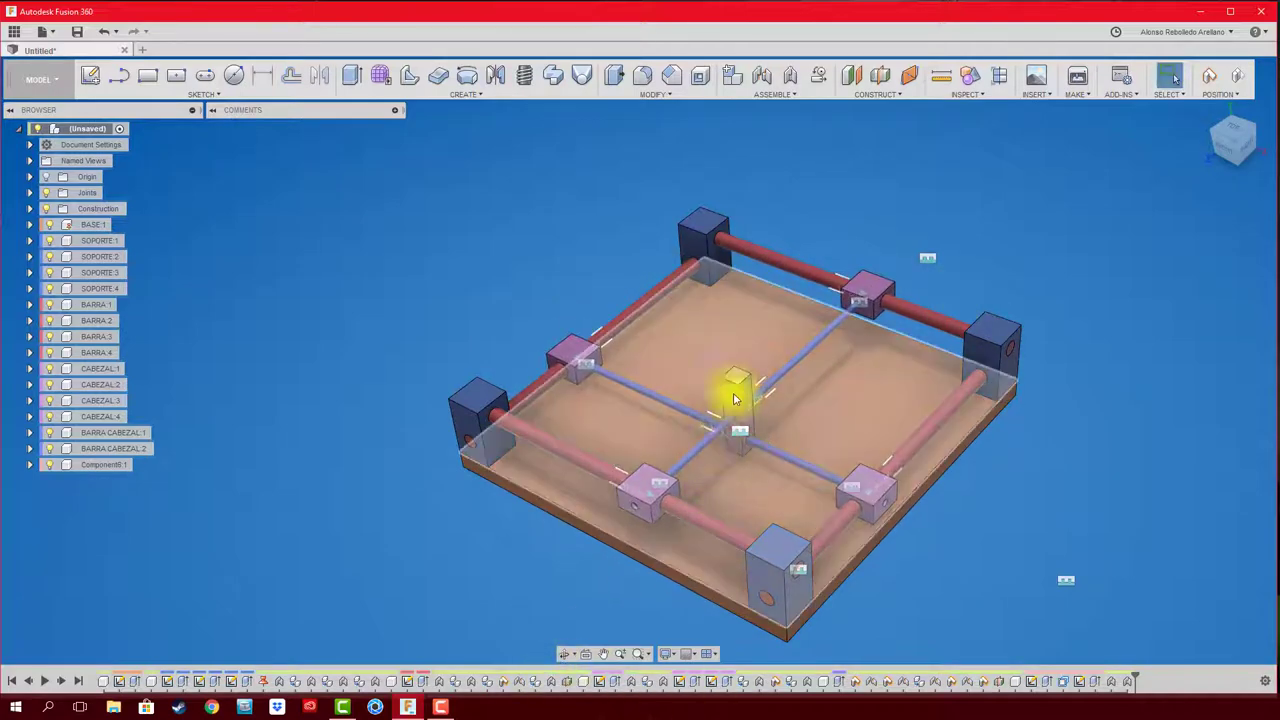
pyautogui.moveTo(734, 377)
pyautogui.mouseDown()
pyautogui.moveTo(958, 503)
pyautogui.moveTo(857, 343)
pyautogui.moveTo(983, 191)
pyautogui.moveTo(554, 257)
pyautogui.moveTo(786, 329)
pyautogui.moveTo(757, 437)
pyautogui.moveTo(737, 94)
pyautogui.moveTo(603, 443)
pyautogui.moveTo(709, 206)
pyautogui.moveTo(529, 394)
pyautogui.moveTo(891, 274)
pyautogui.moveTo(583, 134)
pyautogui.moveTo(820, 337)
pyautogui.mouseUp()
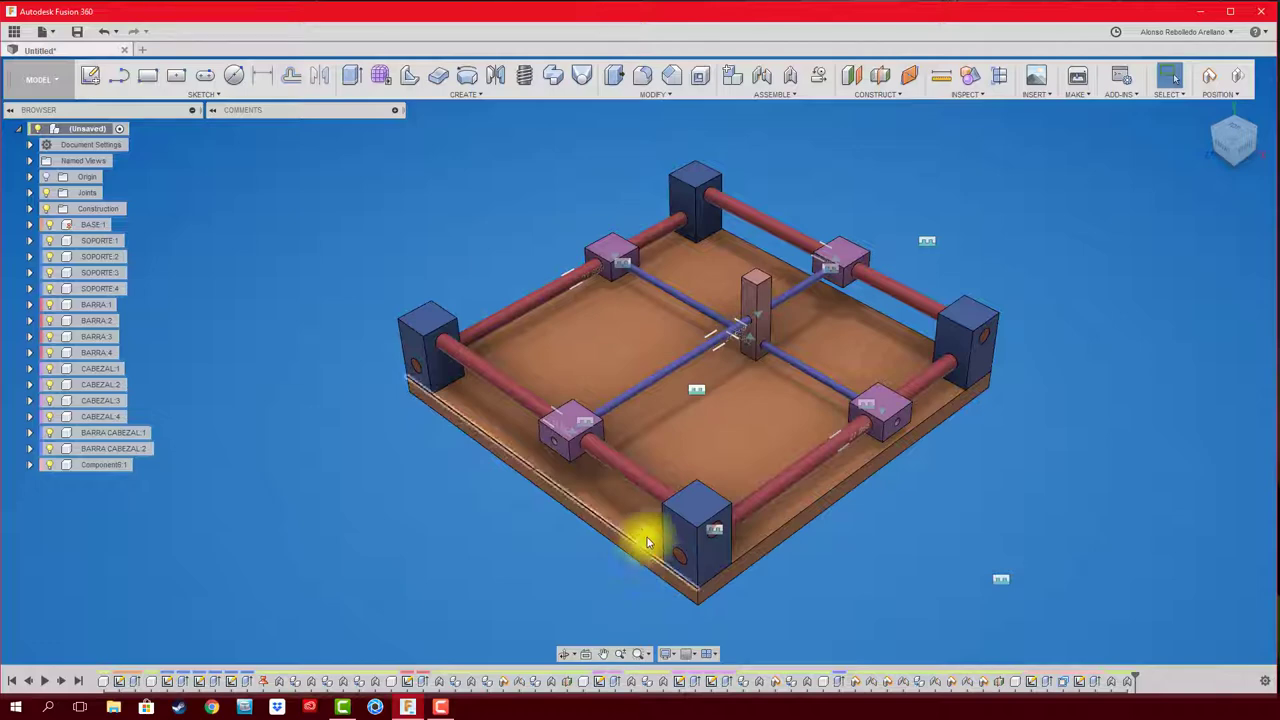
pyautogui.moveTo(737, 294)
pyautogui.mouseDown()
pyautogui.moveTo(581, 427)
pyautogui.moveTo(263, 251)
pyautogui.moveTo(697, 106)
pyautogui.moveTo(920, 343)
pyautogui.moveTo(546, 421)
pyautogui.moveTo(434, 400)
pyautogui.moveTo(514, 209)
pyautogui.moveTo(863, 357)
pyautogui.moveTo(736, 336)
pyautogui.moveTo(734, 423)
pyautogui.moveTo(652, 348)
pyautogui.mouseUp()
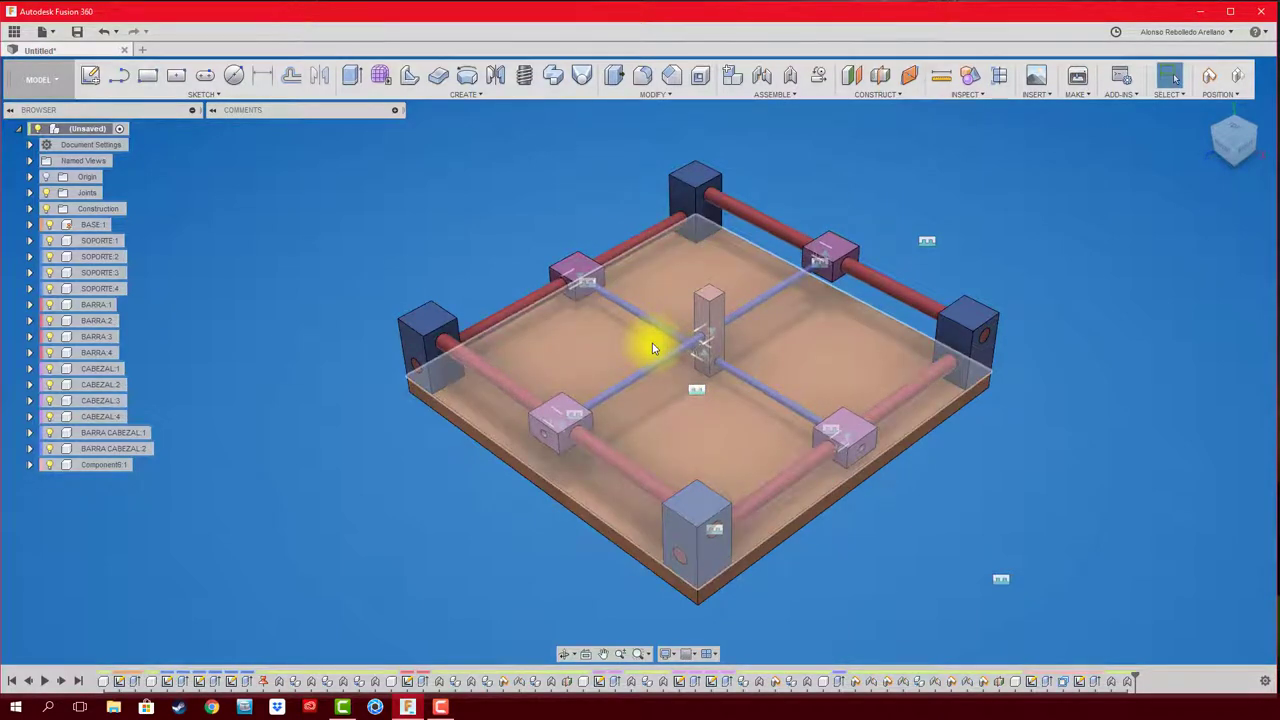